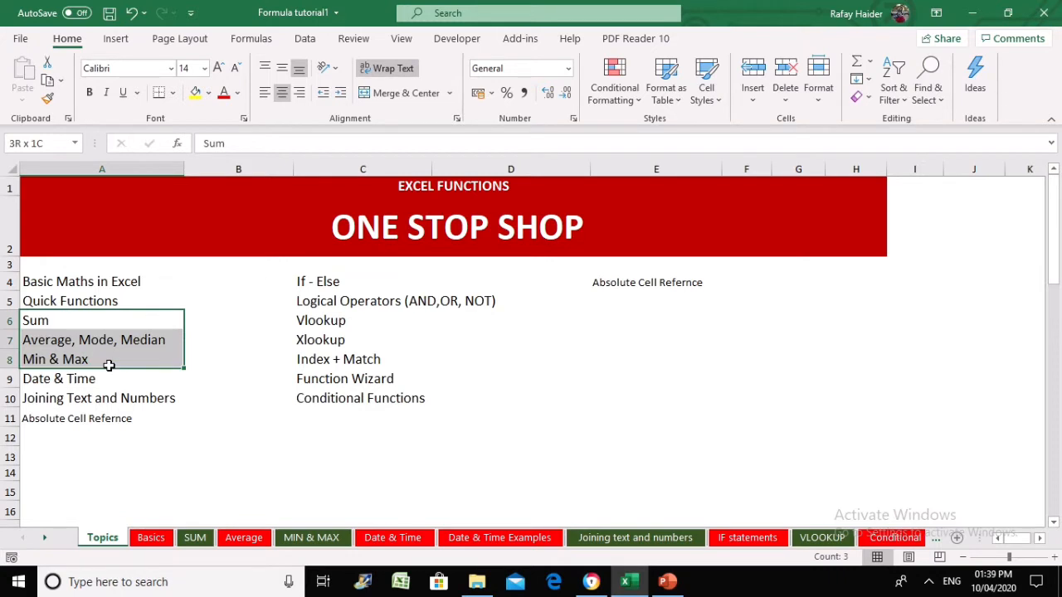
Look over the topic list and the SUM, Average, MIN & MAX and Date & Time worksheets, returning to the Topics sheet.
{"action": "left_click_drag", "start_coordinate": [109, 365], "coordinate": [108, 365]}
{"action": "left_click_drag", "start_coordinate": [100, 279], "coordinate": [73, 367]}
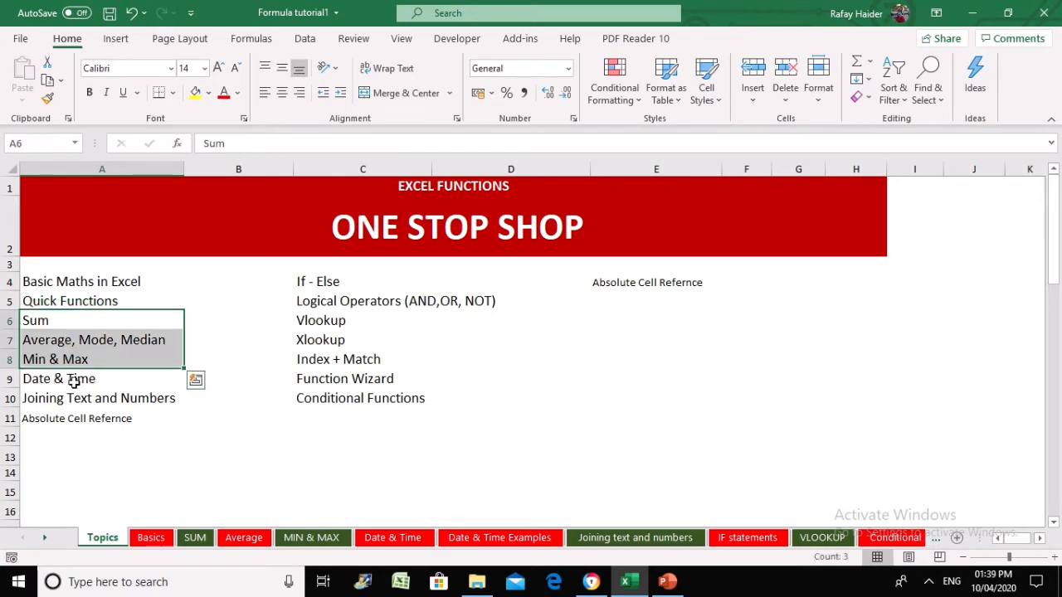
{"action": "left_click", "coordinate": [74, 379]}
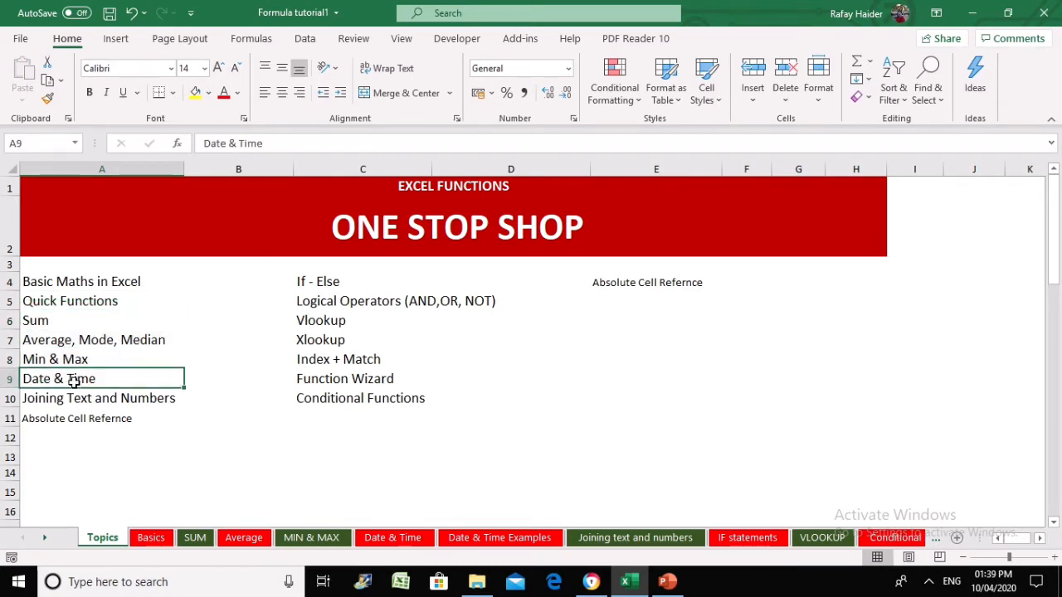
{"action": "left_click", "coordinate": [196, 539]}
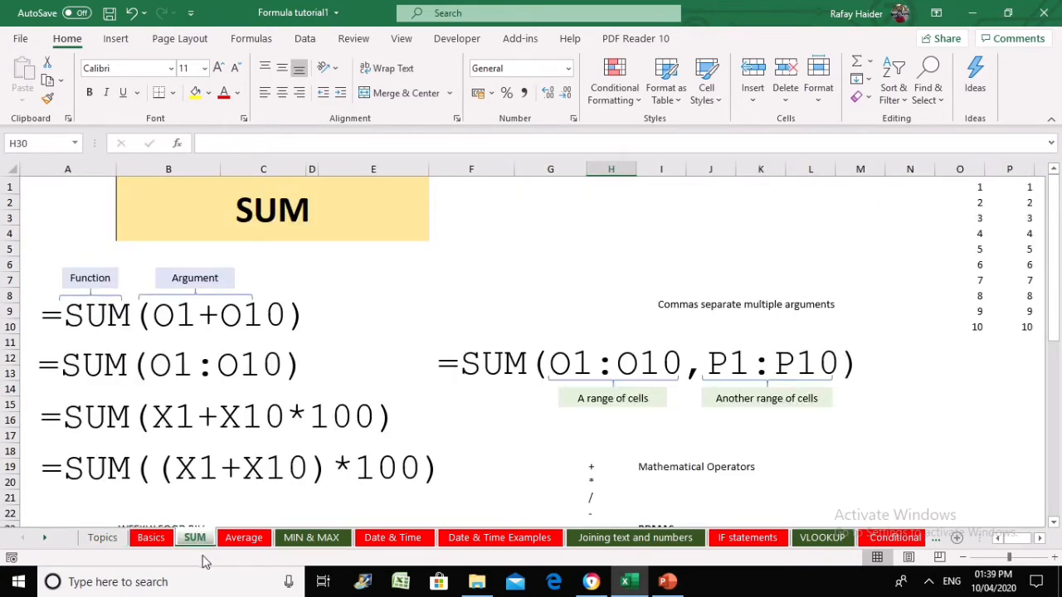
{"action": "left_click", "coordinate": [241, 539]}
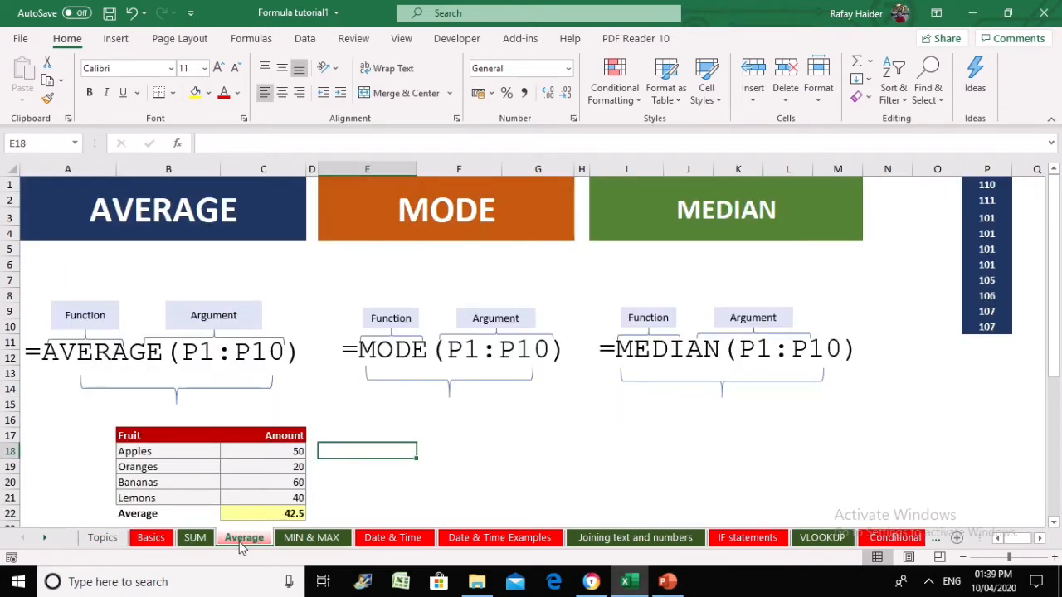
{"action": "left_click", "coordinate": [309, 539]}
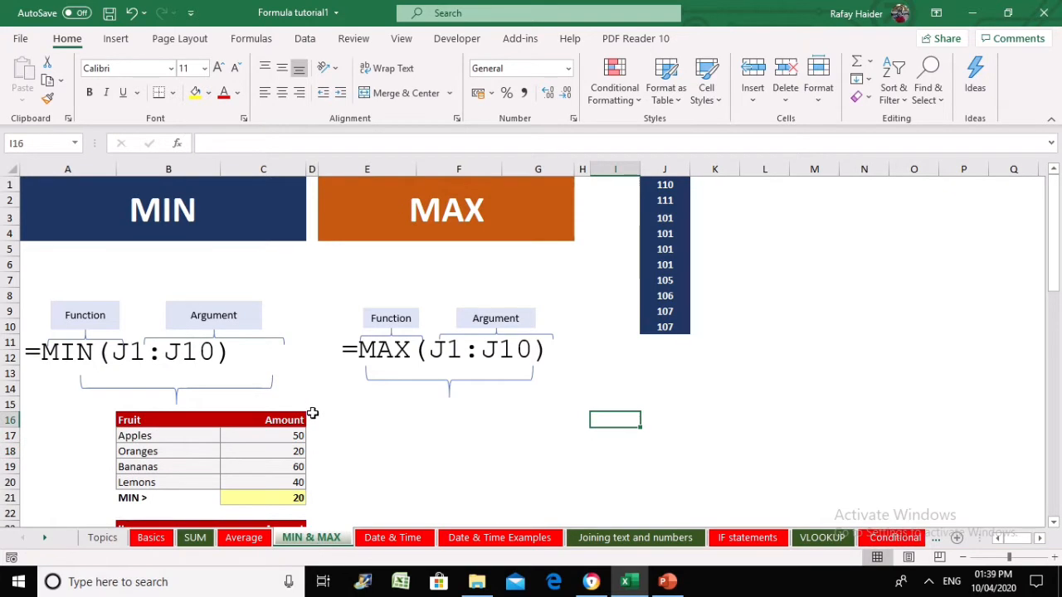
{"action": "left_click", "coordinate": [393, 539]}
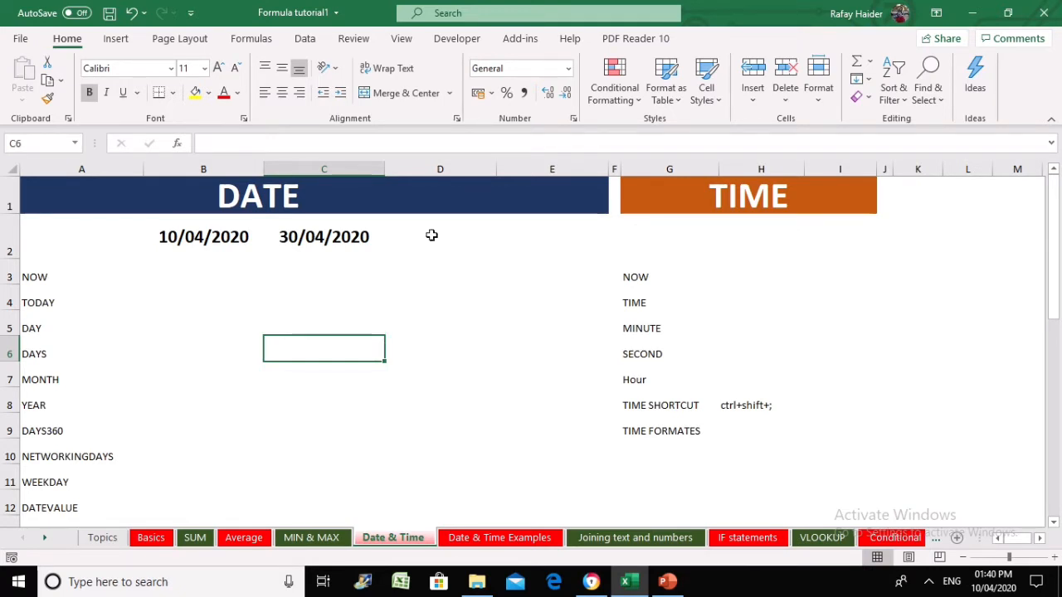
{"action": "left_click", "coordinate": [319, 538]}
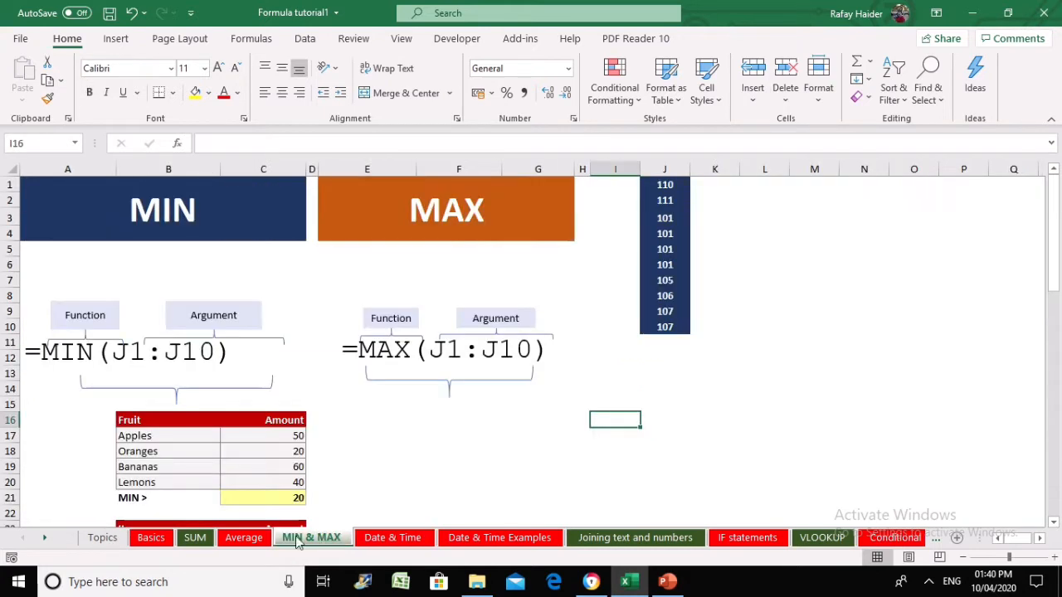
{"action": "left_click", "coordinate": [241, 537]}
{"action": "left_click", "coordinate": [198, 538]}
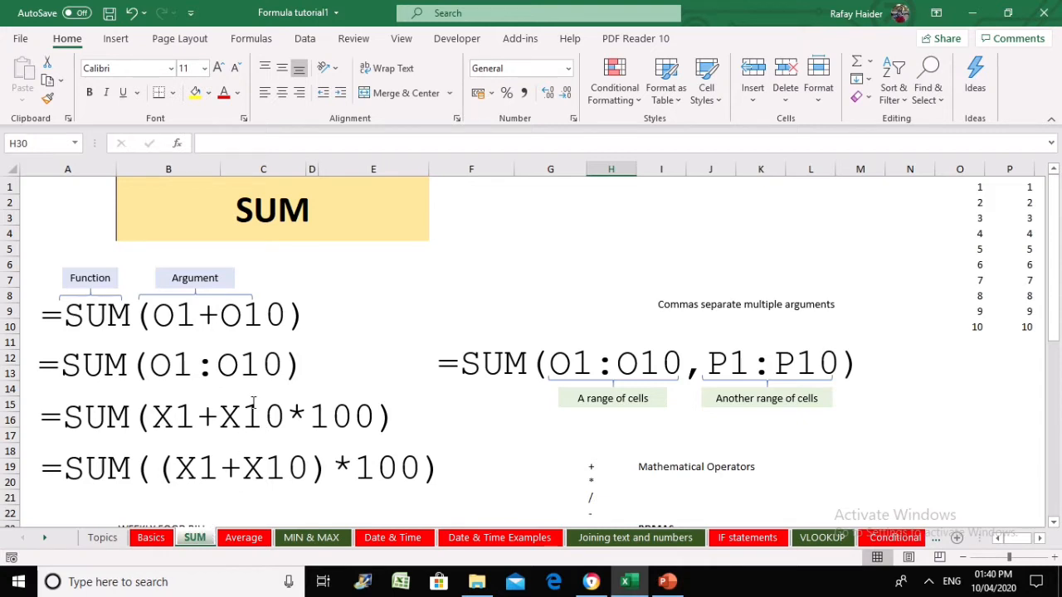
{"action": "left_click", "coordinate": [102, 539]}
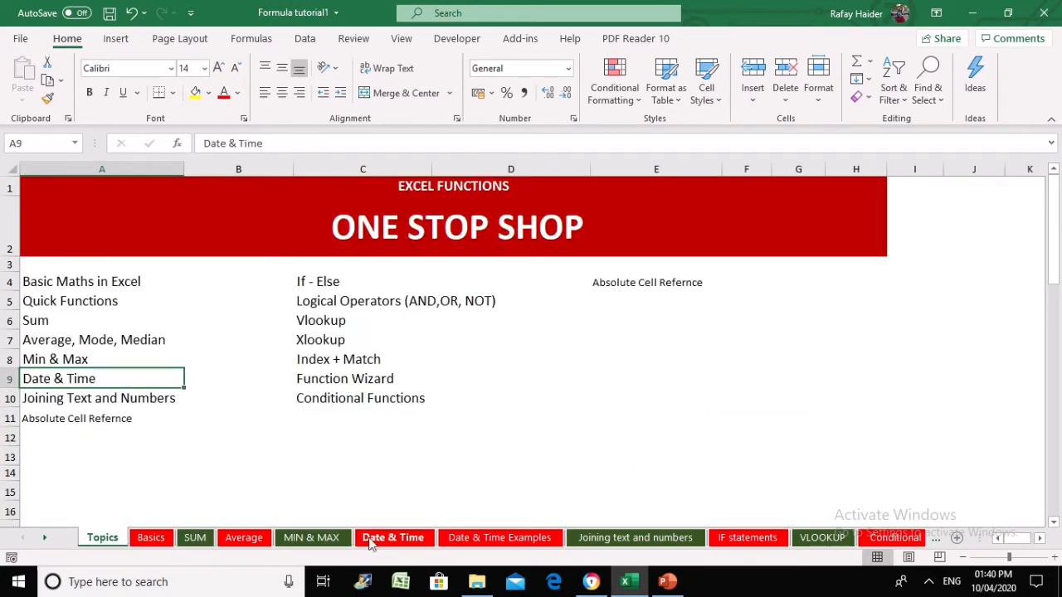
Examine the Date & Time worksheet's function list and the tables on the Date & Time Examples worksheet.
{"action": "left_click", "coordinate": [371, 540]}
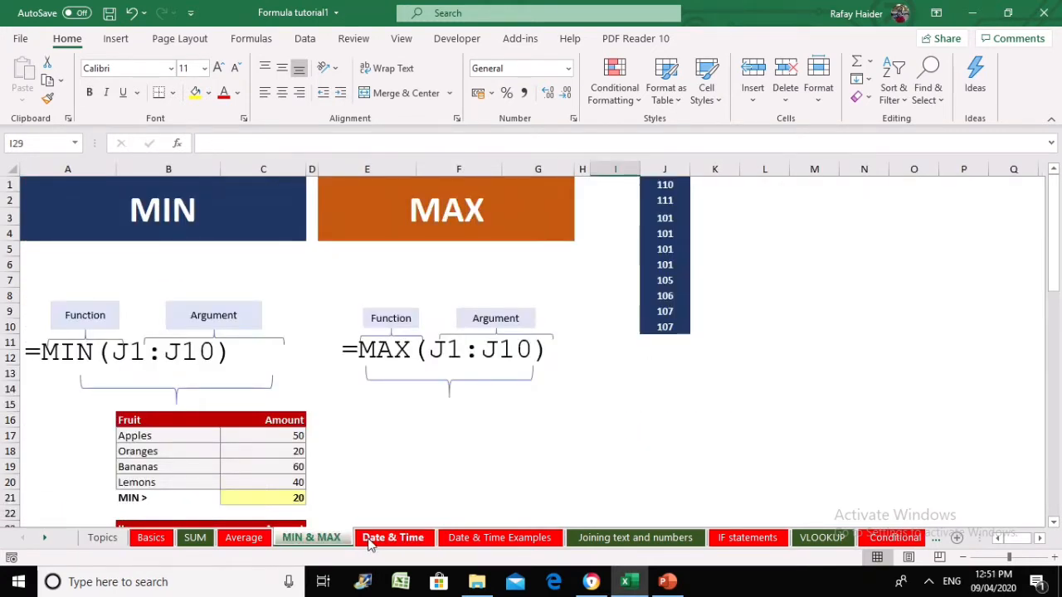
{"action": "left_click", "coordinate": [371, 540]}
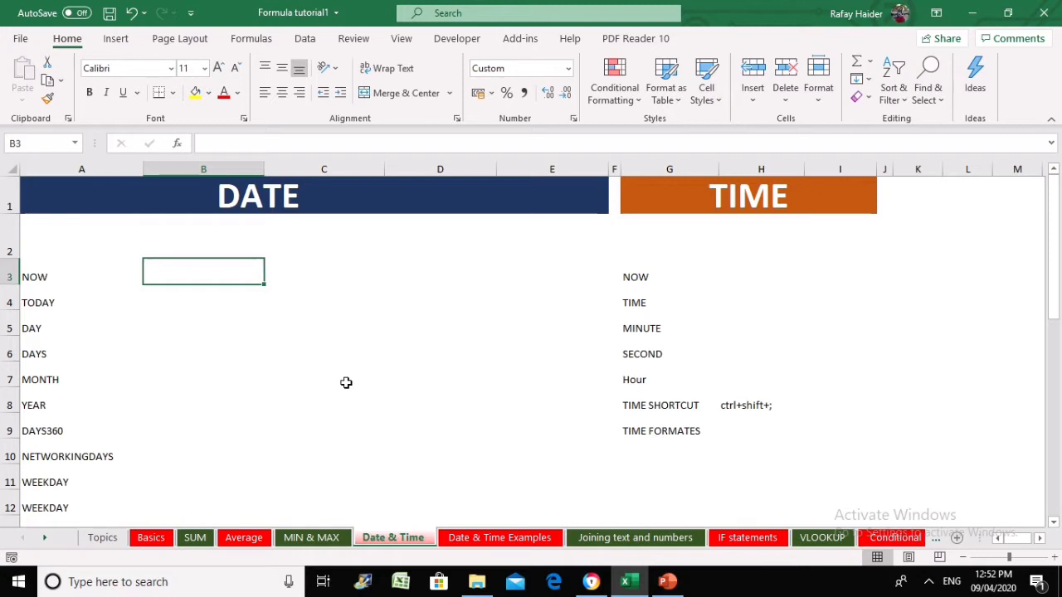
{"action": "left_click", "coordinate": [281, 356]}
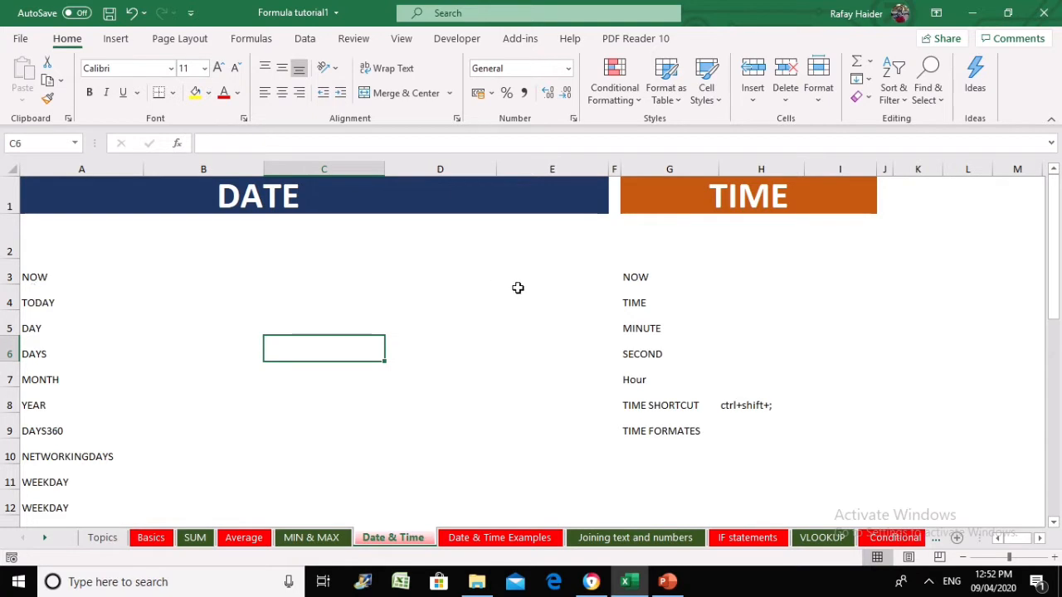
{"action": "left_click", "coordinate": [482, 541]}
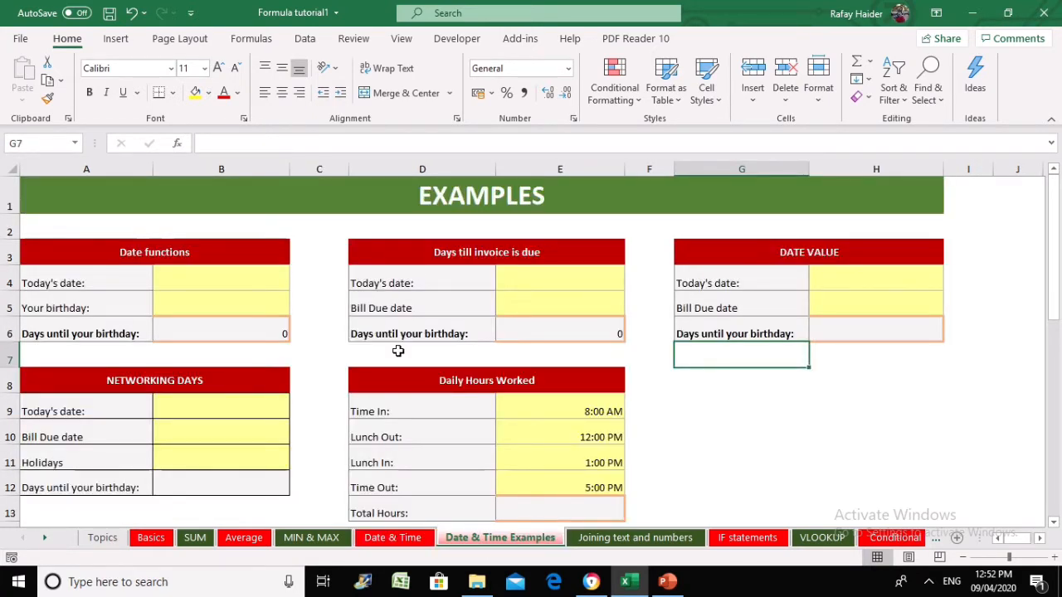
{"action": "left_click", "coordinate": [393, 538]}
{"action": "left_click", "coordinate": [384, 273]}
{"action": "left_click", "coordinate": [133, 279]}
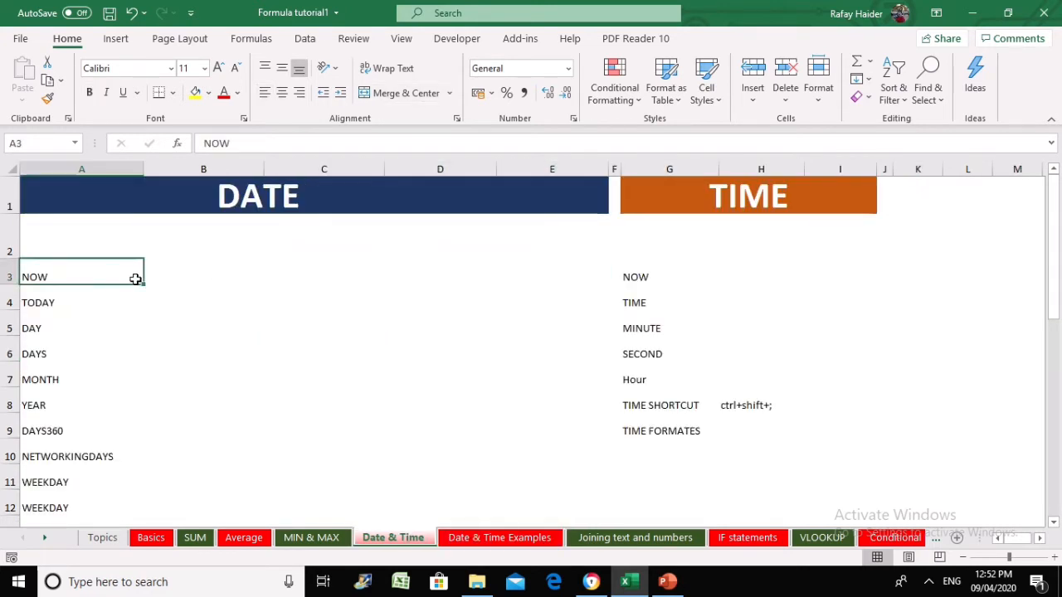
{"action": "left_click", "coordinate": [324, 278]}
{"action": "left_click", "coordinate": [417, 373]}
{"action": "left_click", "coordinate": [303, 280]}
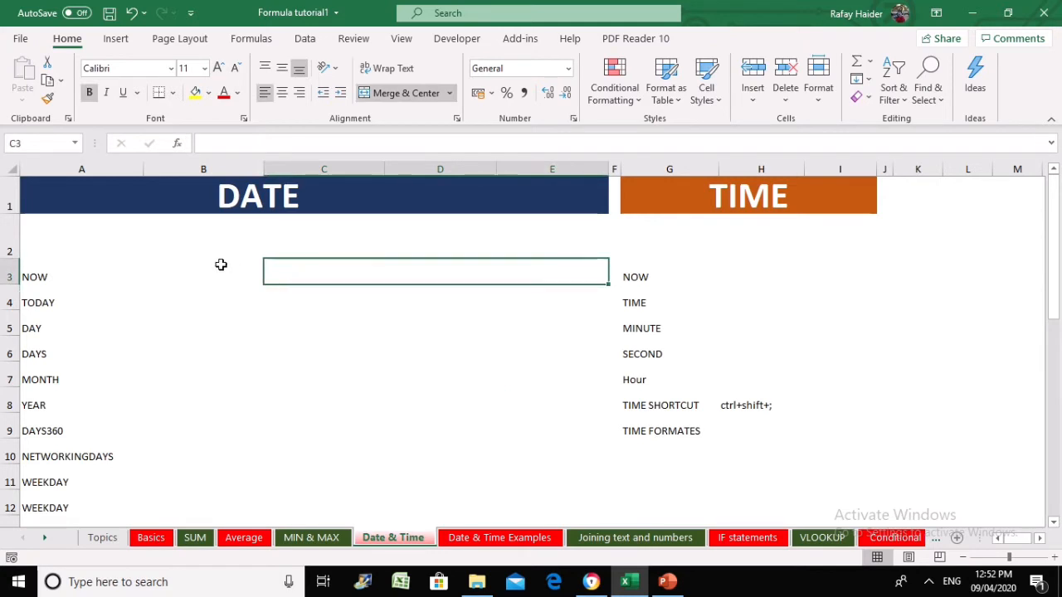
{"action": "left_click", "coordinate": [220, 266]}
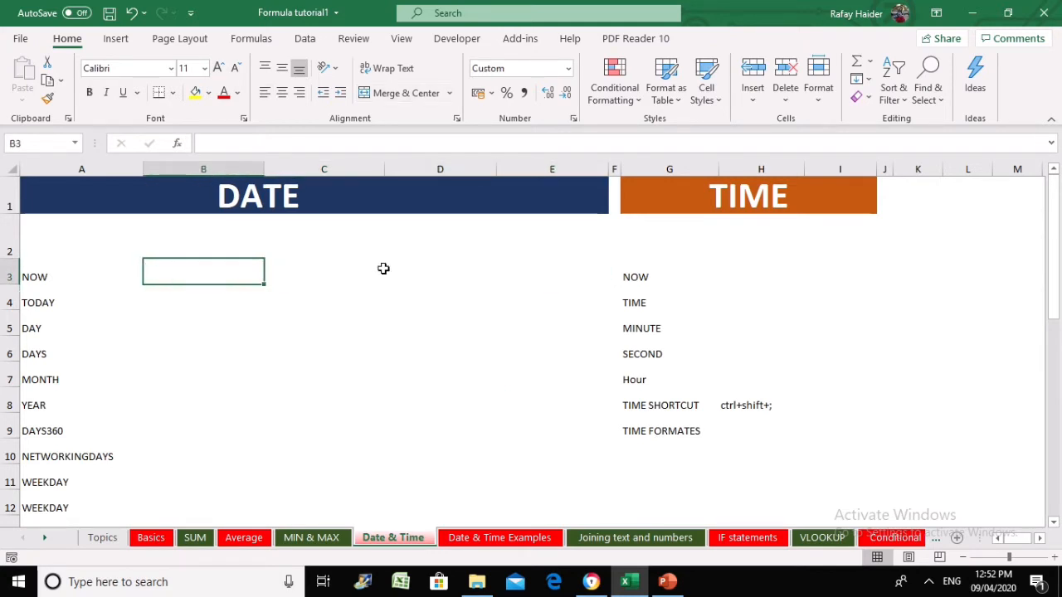
{"action": "type", "text": "=no"}
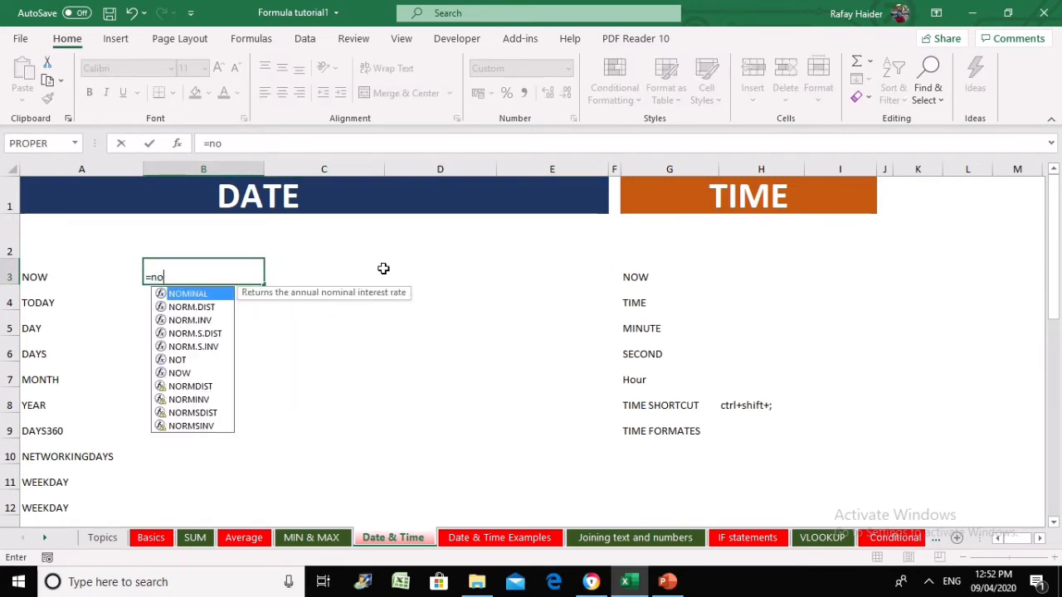
{"action": "key", "text": "BackSpace"}
{"action": "key", "text": "BackSpace"}
{"action": "key", "text": "BackSpace"}
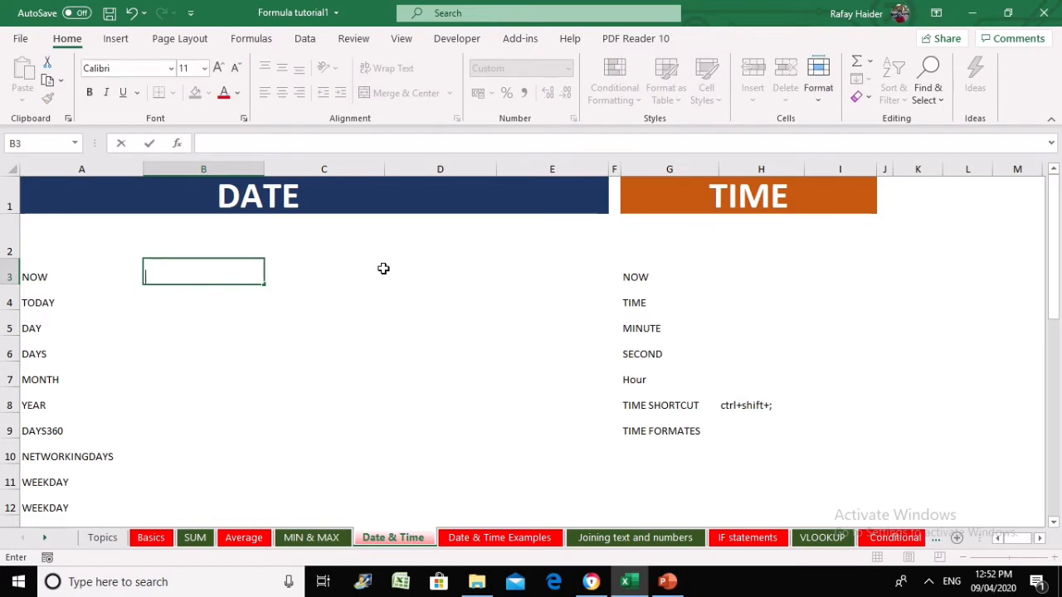
{"action": "key", "text": "Return"}
{"action": "key", "text": "Up"}
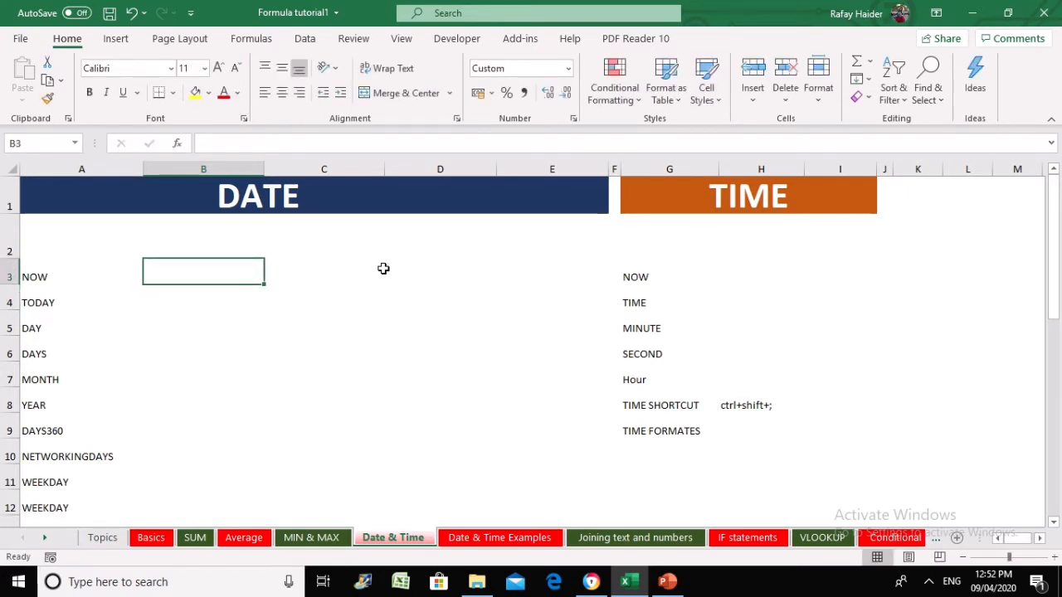
Enter the formula =NOW() in cell B3, beside the NOW label in the DATE section.
{"action": "type", "text": "="}
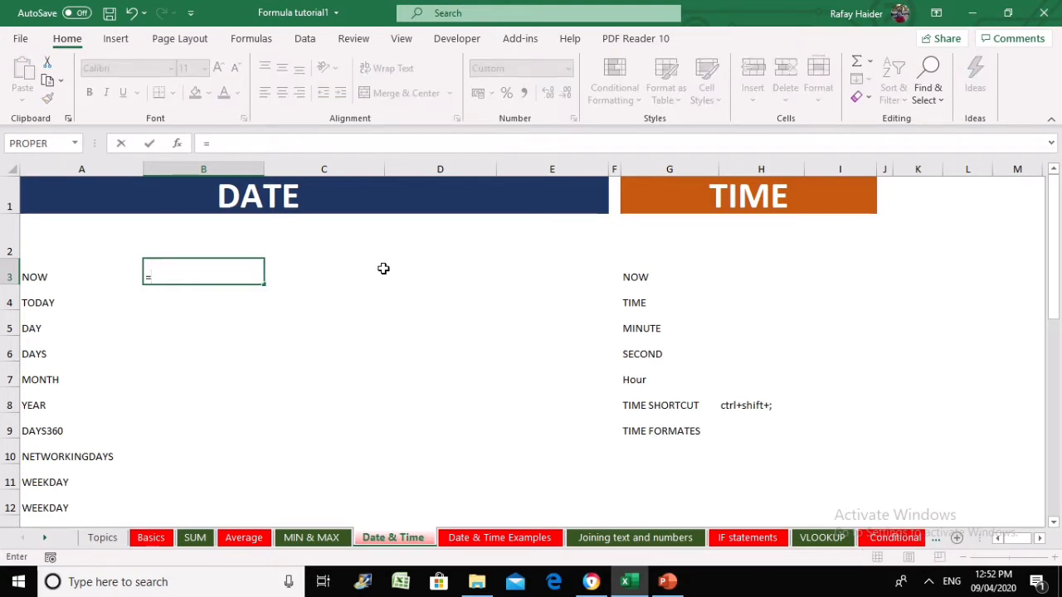
{"action": "type", "text": "now"}
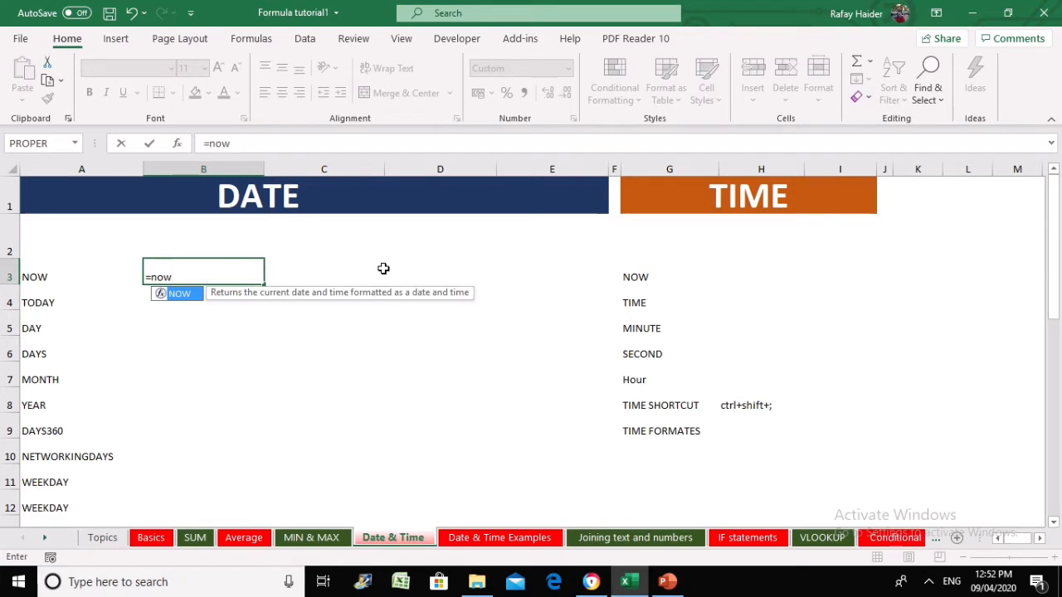
{"action": "type", "text": "("}
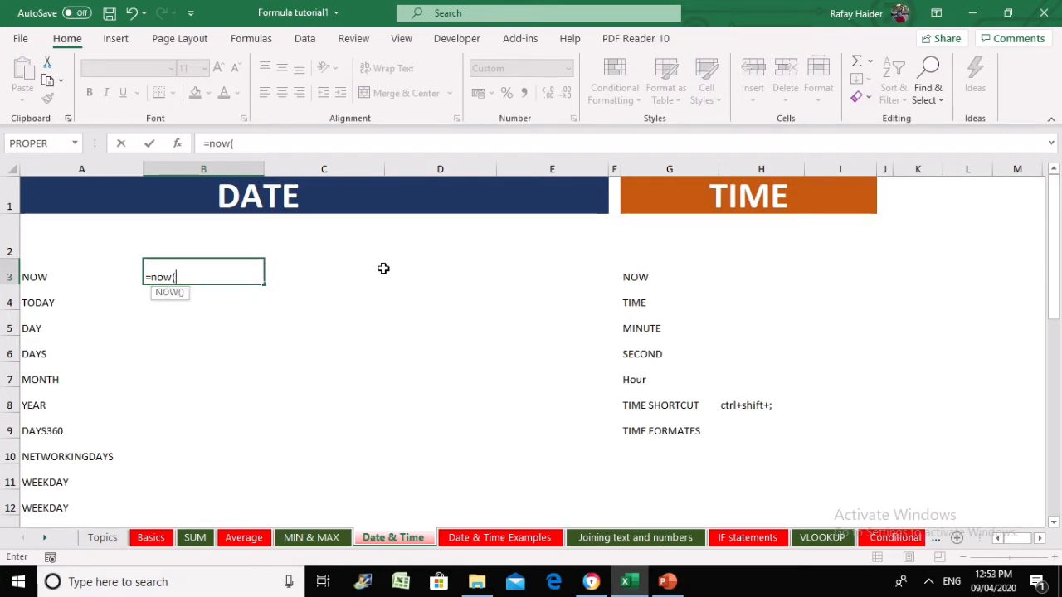
{"action": "type", "text": ")"}
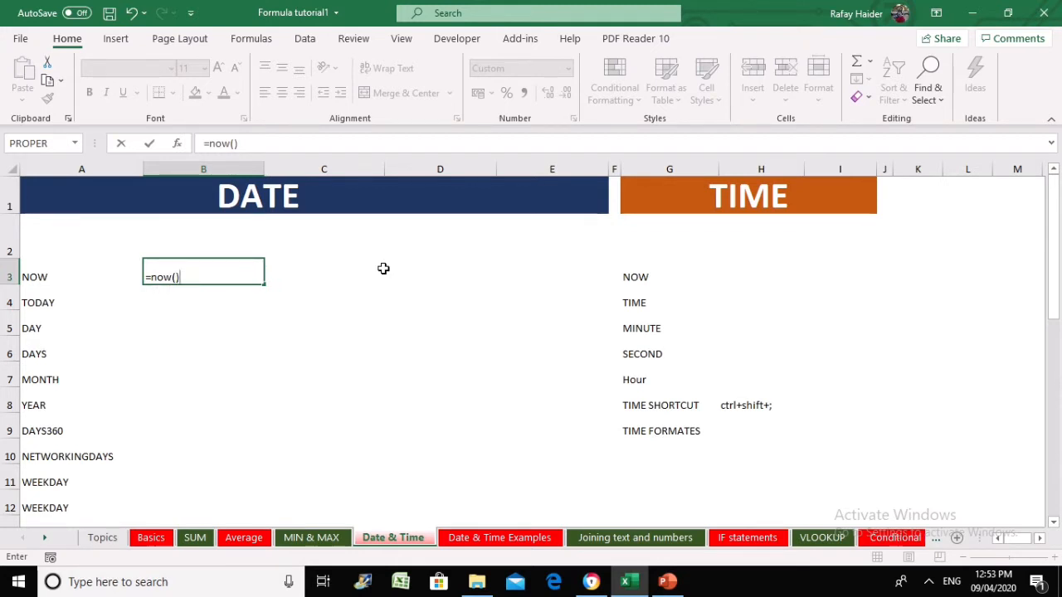
{"action": "key", "text": "Return"}
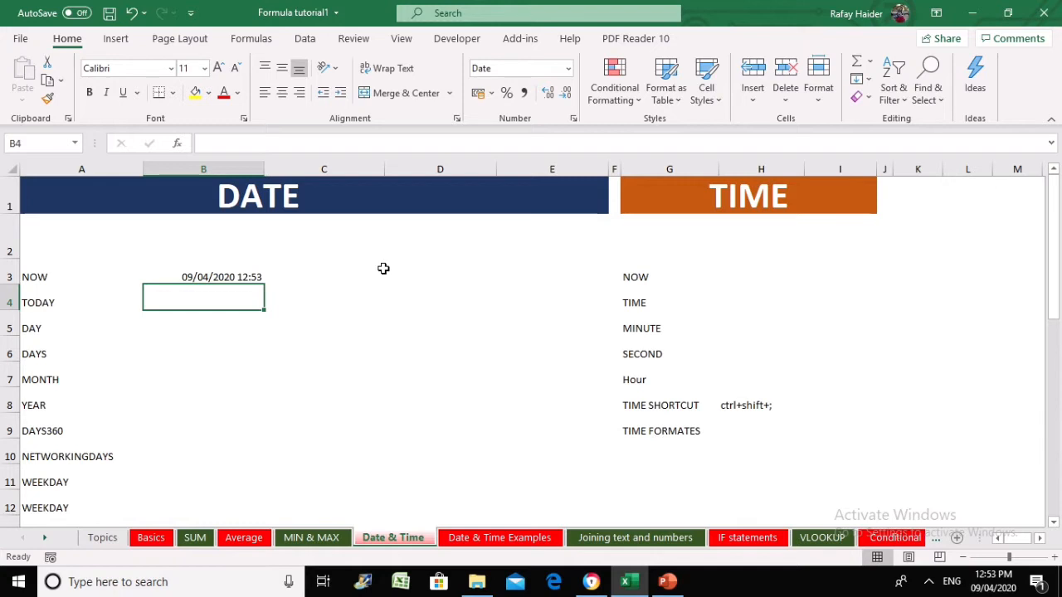
Compare the NOW result in cell B3 with the computer's system date and time.
{"action": "mouse_move", "coordinate": [985, 587]}
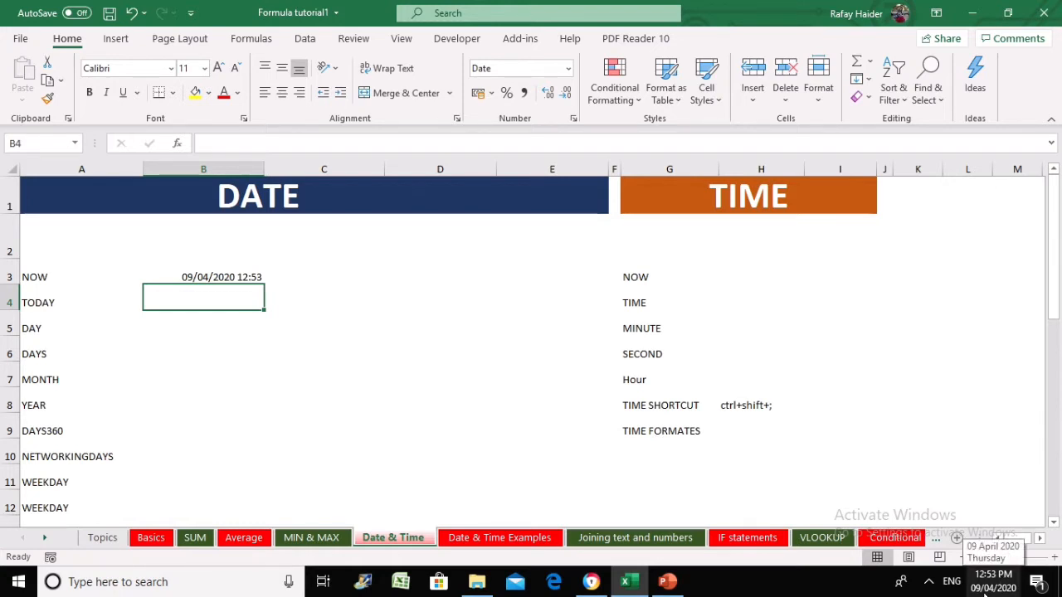
{"action": "left_click", "coordinate": [196, 275]}
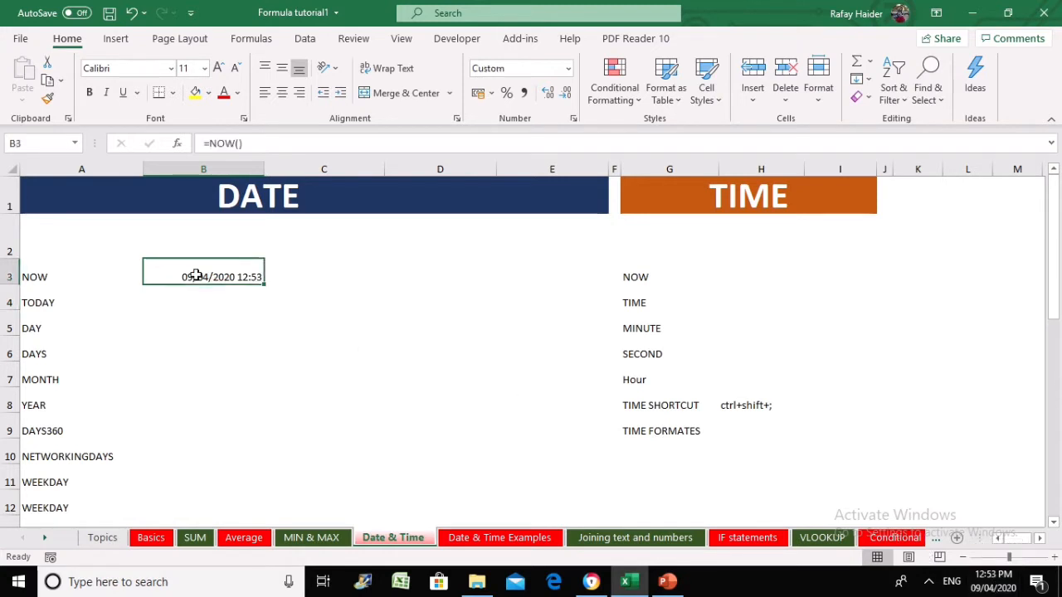
{"action": "left_click", "coordinate": [200, 294]}
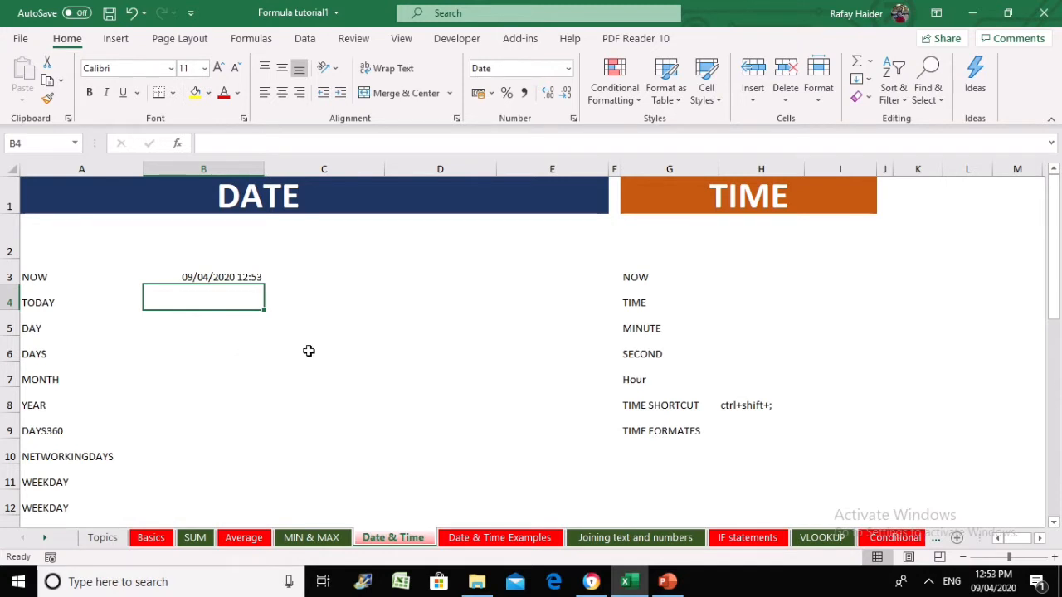
{"action": "left_click", "coordinate": [199, 359]}
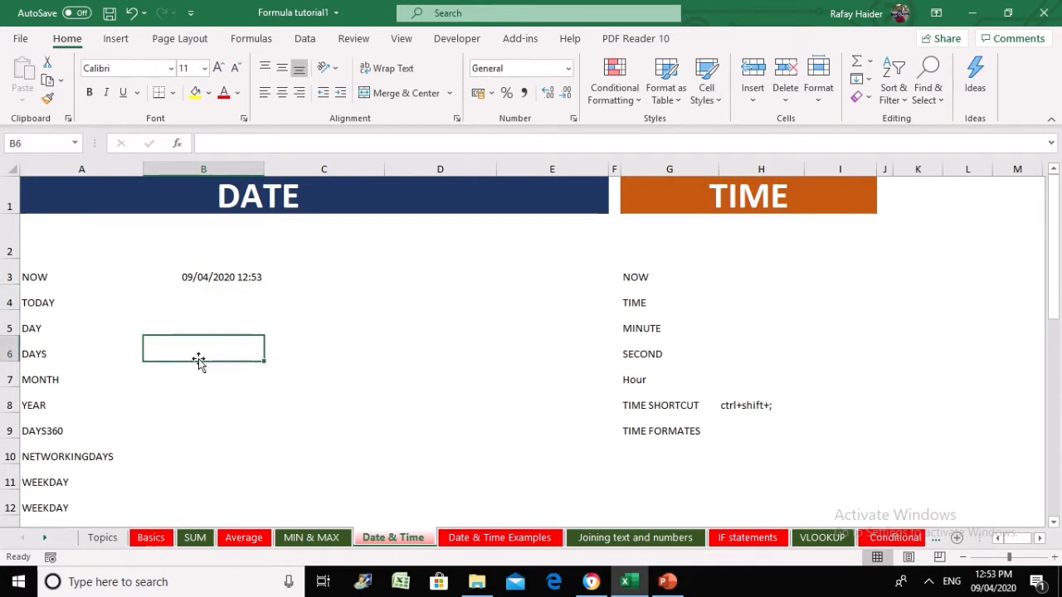
{"action": "left_click", "coordinate": [218, 297]}
Add the note "Returns current date and time" in merged cell C3, beside the NOW result.
{"action": "left_click", "coordinate": [456, 273]}
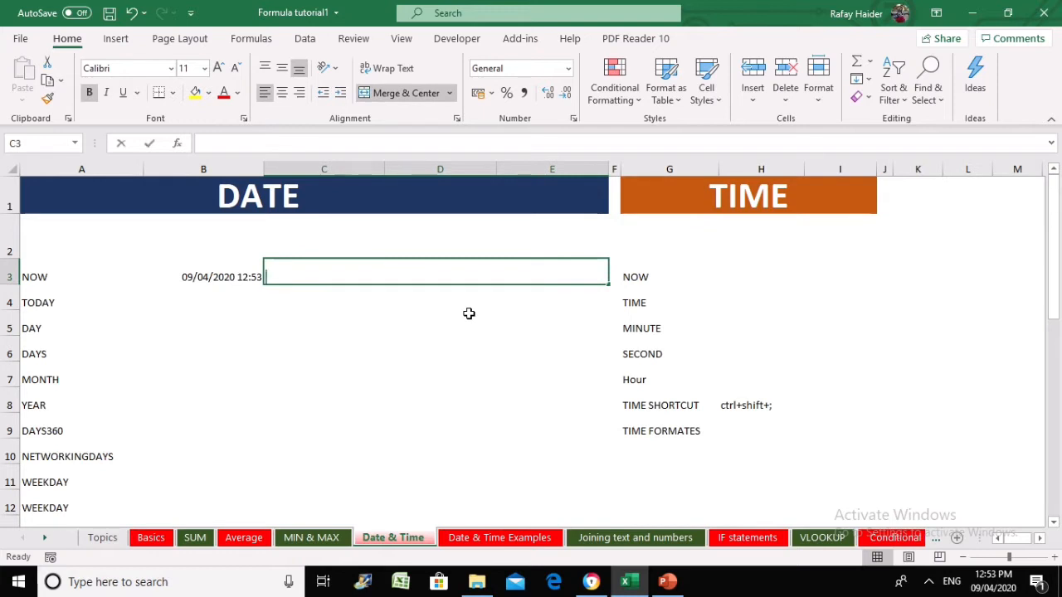
{"action": "type", "text": "retur"}
{"action": "key", "text": "BackSpace"}
{"action": "key", "text": "BackSpace"}
{"action": "key", "text": "BackSpace"}
{"action": "key", "text": "BackSpace"}
{"action": "key", "text": "Caps_Lock"}
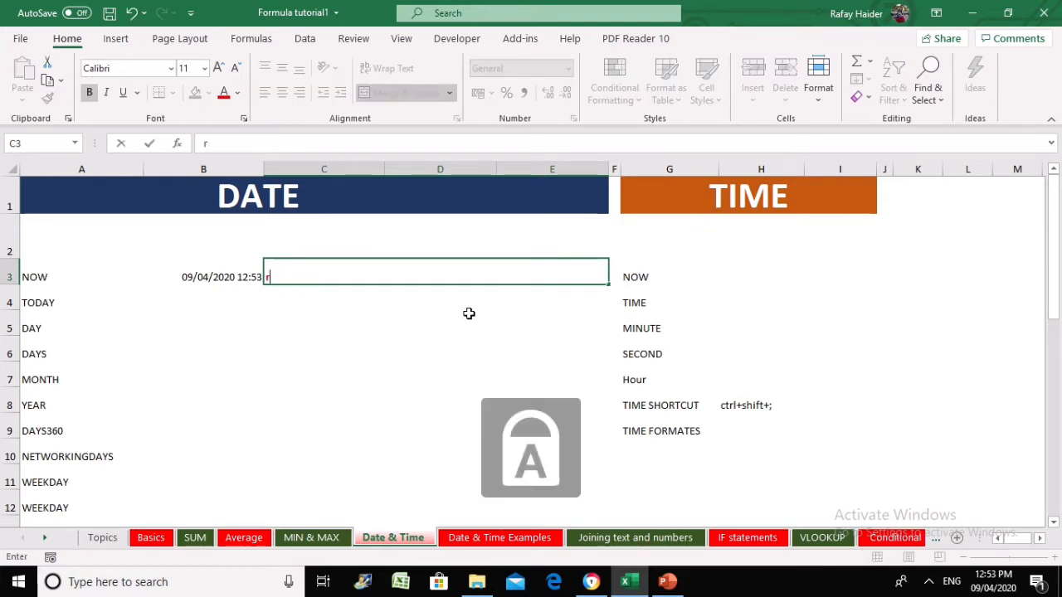
{"action": "type", "text": "E"}
{"action": "key", "text": "BackSpace"}
{"action": "key", "text": "BackSpace"}
{"action": "key", "text": "Caps_Lock"}
{"action": "type", "text": "Re"}
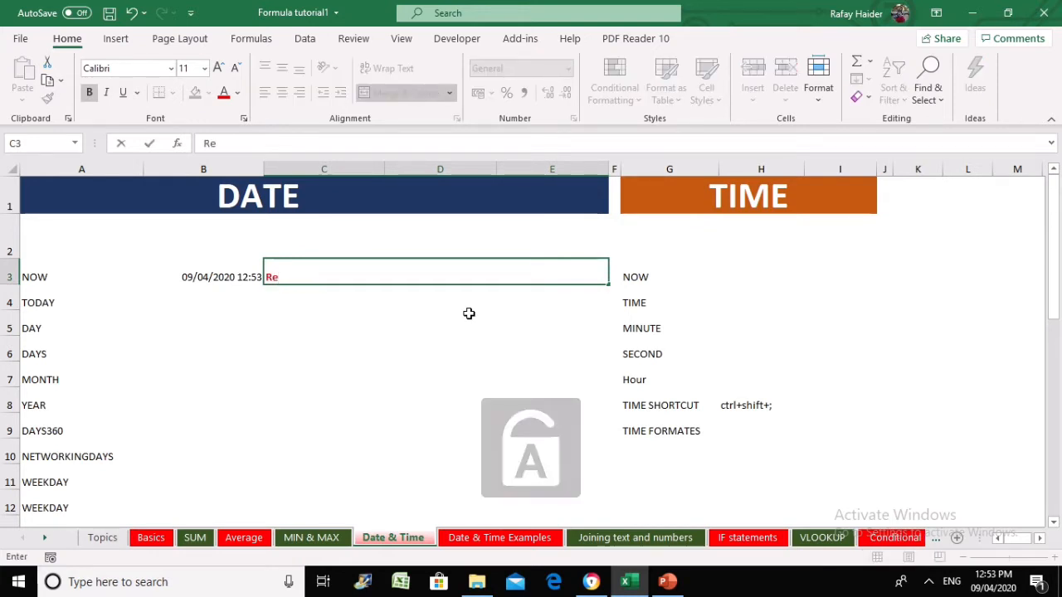
{"action": "type", "text": "turns curre"}
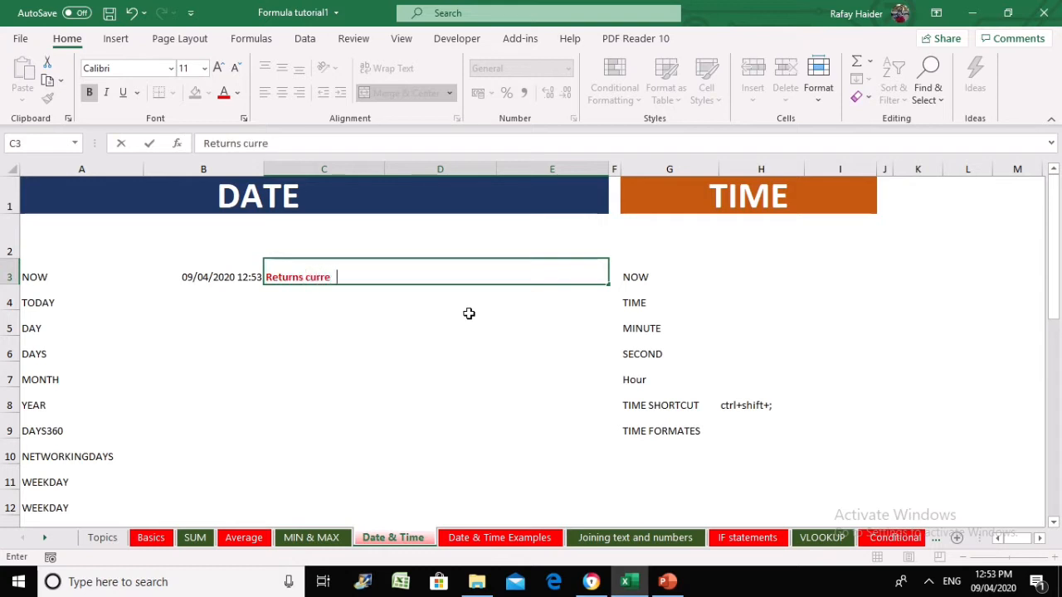
{"action": "type", "text": "nt date and time"}
{"action": "key", "text": "Return"}
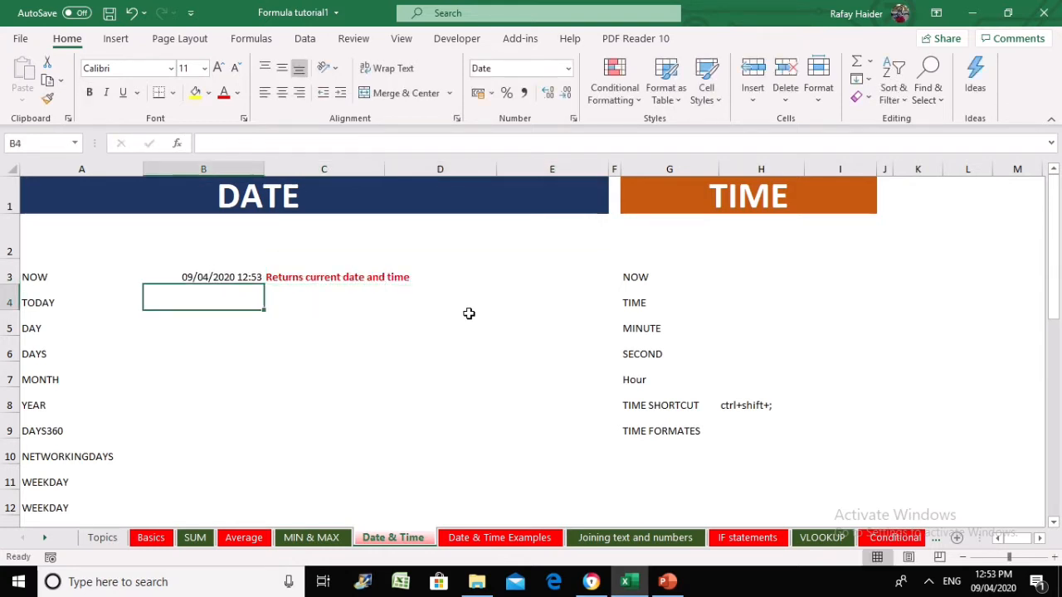
Enter the formula =TODAY() in cell B4, beside the TODAY label.
{"action": "type", "text": "=today()"}
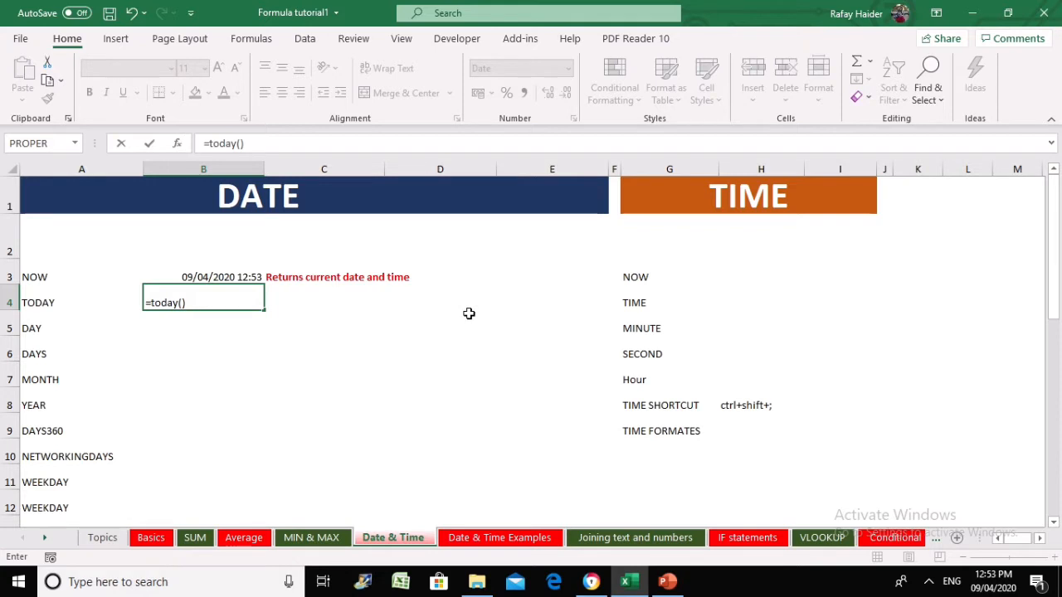
{"action": "key", "text": "Return"}
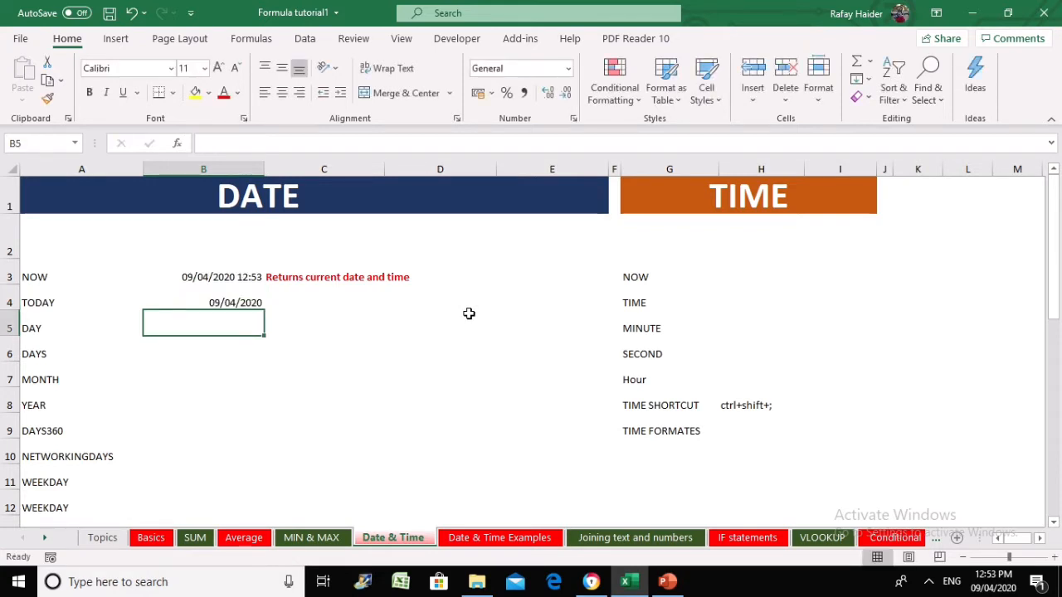
Add the note "Returns current date only" in cell C4, beside the TODAY result.
{"action": "key", "text": "Up"}
{"action": "key", "text": "Right"}
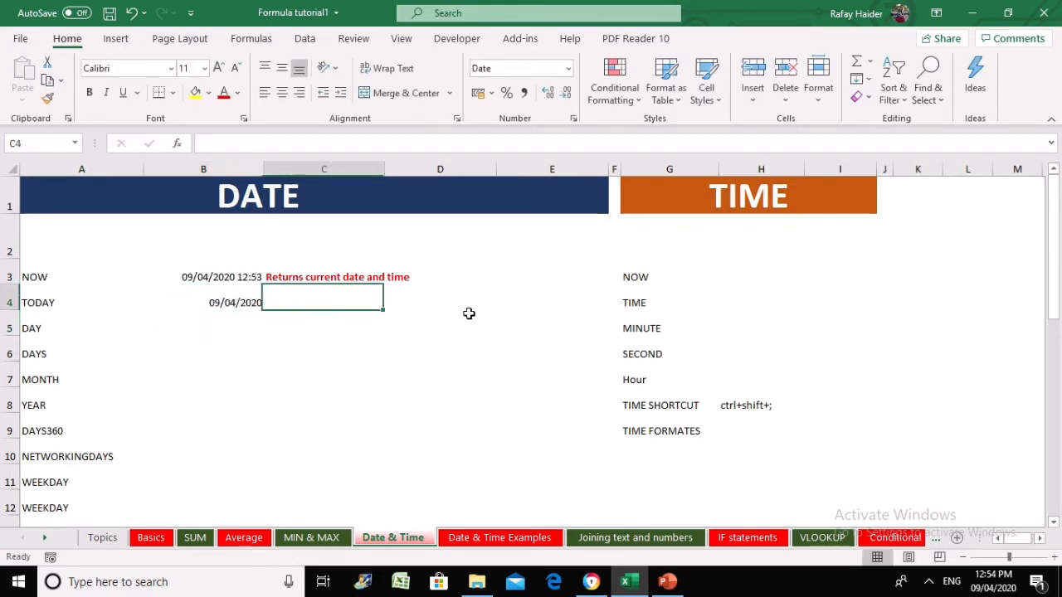
{"action": "type", "text": "Returns current day"}
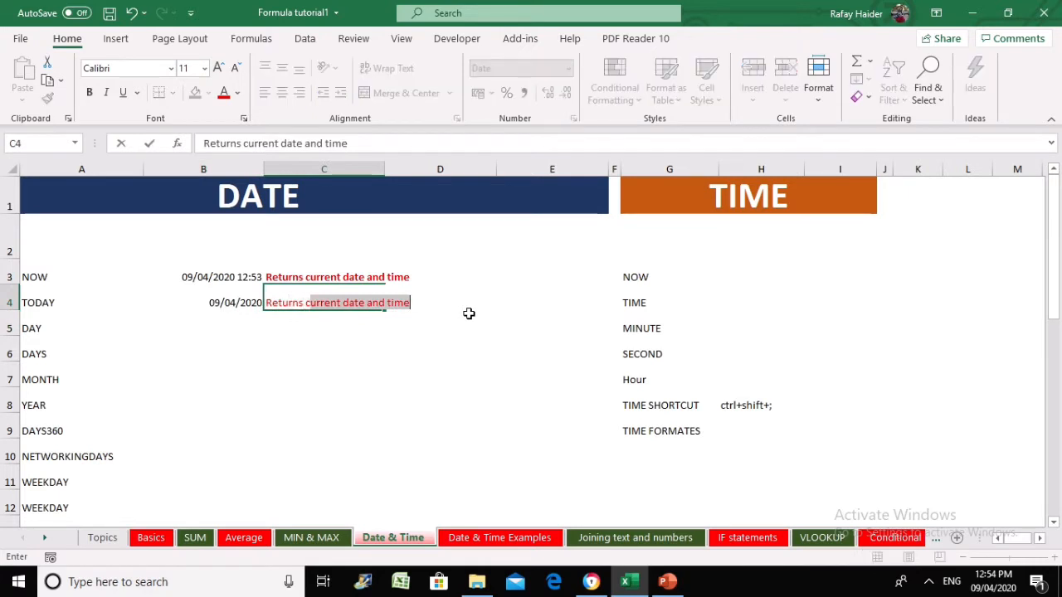
{"action": "key", "text": "BackSpace"}
{"action": "key", "text": "BackSpace"}
{"action": "type", "text": "te only"}
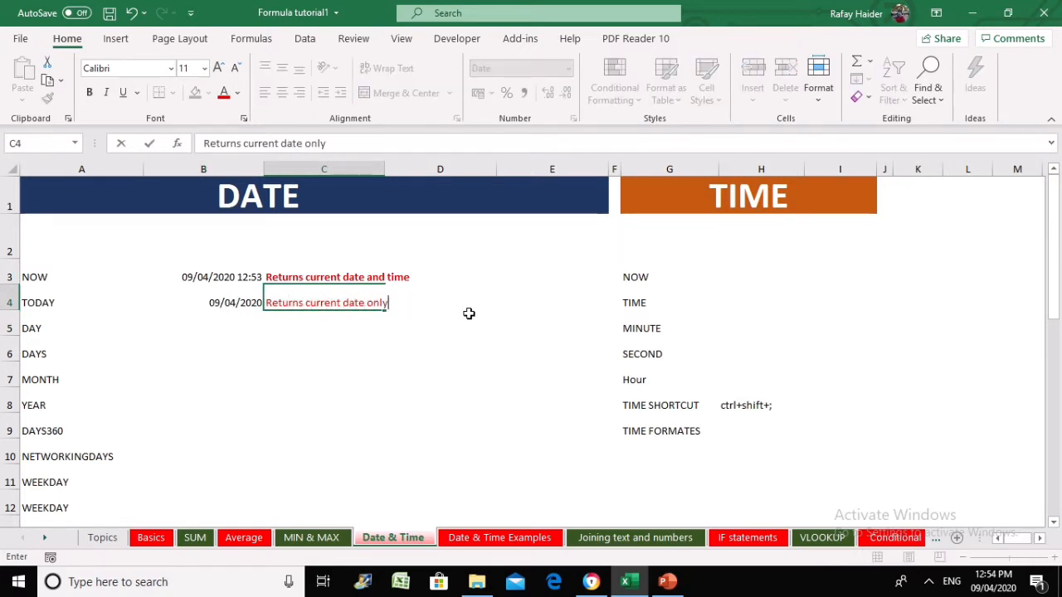
{"action": "key", "text": "BackSpace"}
{"action": "type", "text": "y"}
{"action": "key", "text": "Return"}
{"action": "key", "text": "Up"}
Enter the formula =DAY(TODAY()) in cell B5, beside the DAY label, and save the workbook.
{"action": "key", "text": "Return"}
{"action": "key", "text": "Left"}
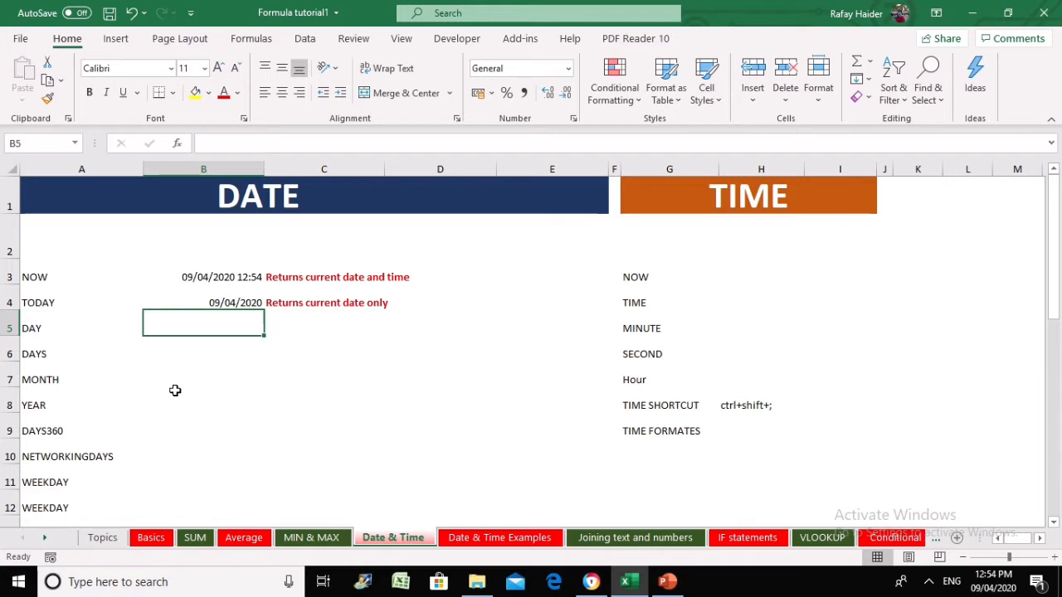
{"action": "type", "text": "=day"}
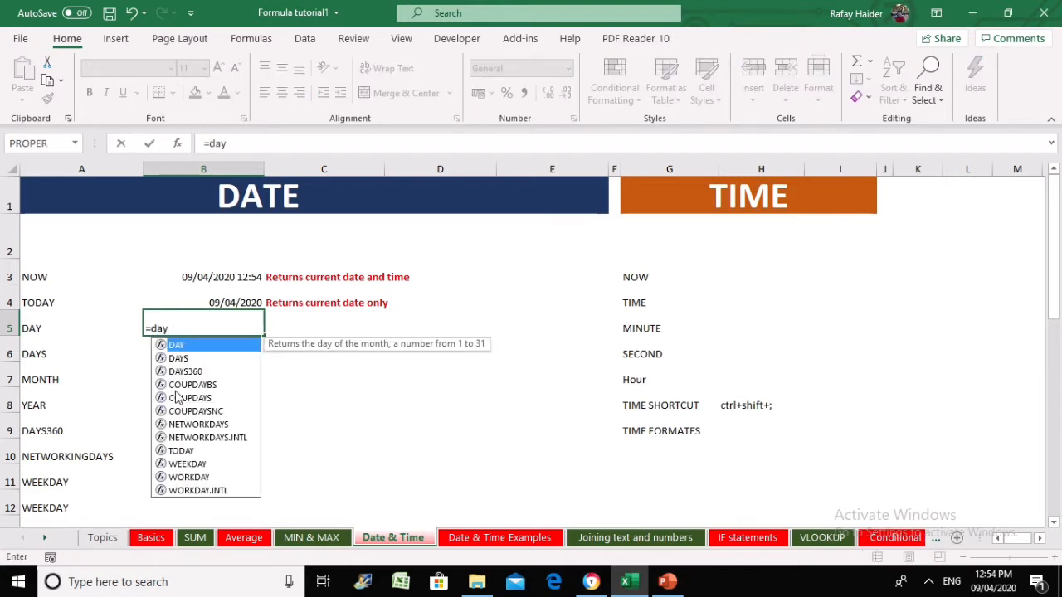
{"action": "type", "text": "("}
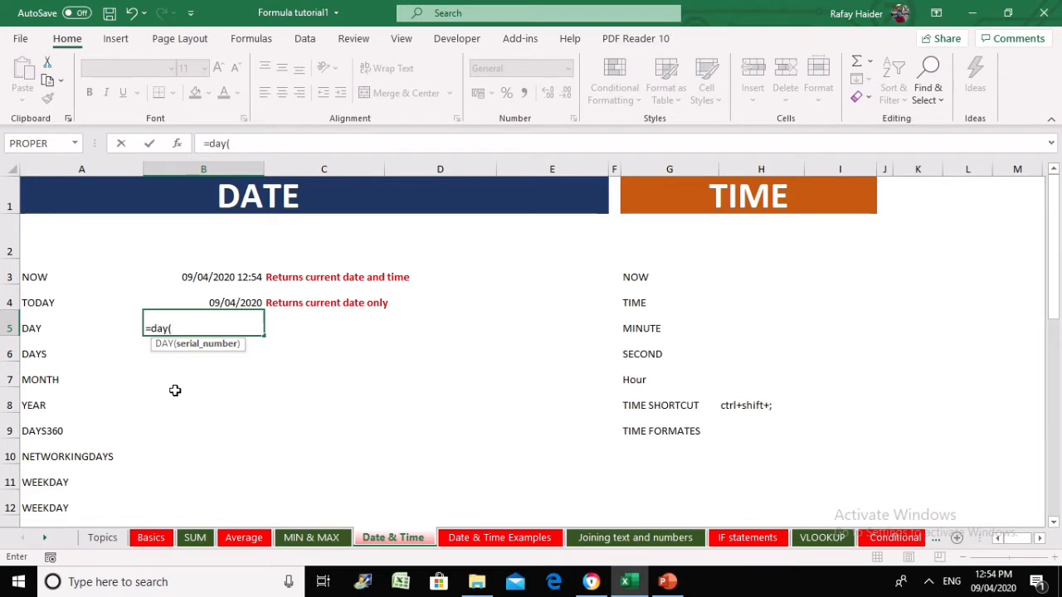
{"action": "type", "text": "today"}
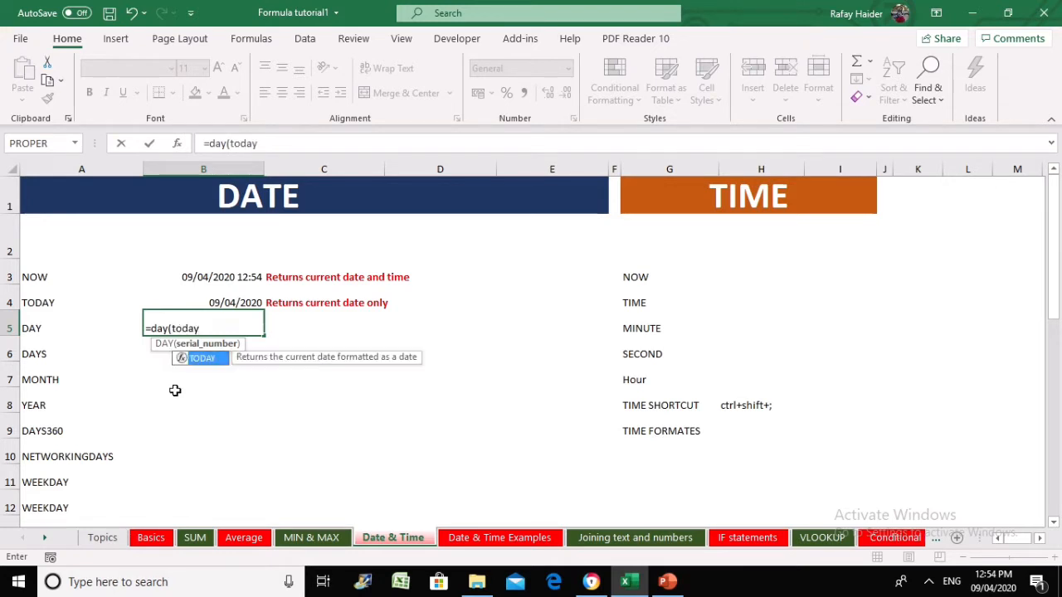
{"action": "type", "text": "()"}
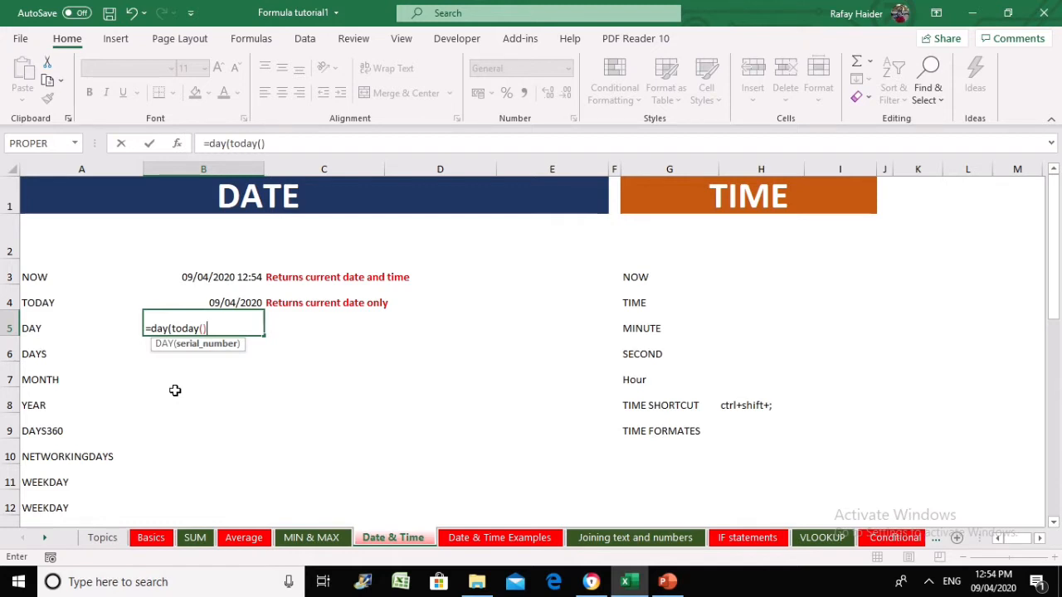
{"action": "type", "text": ")"}
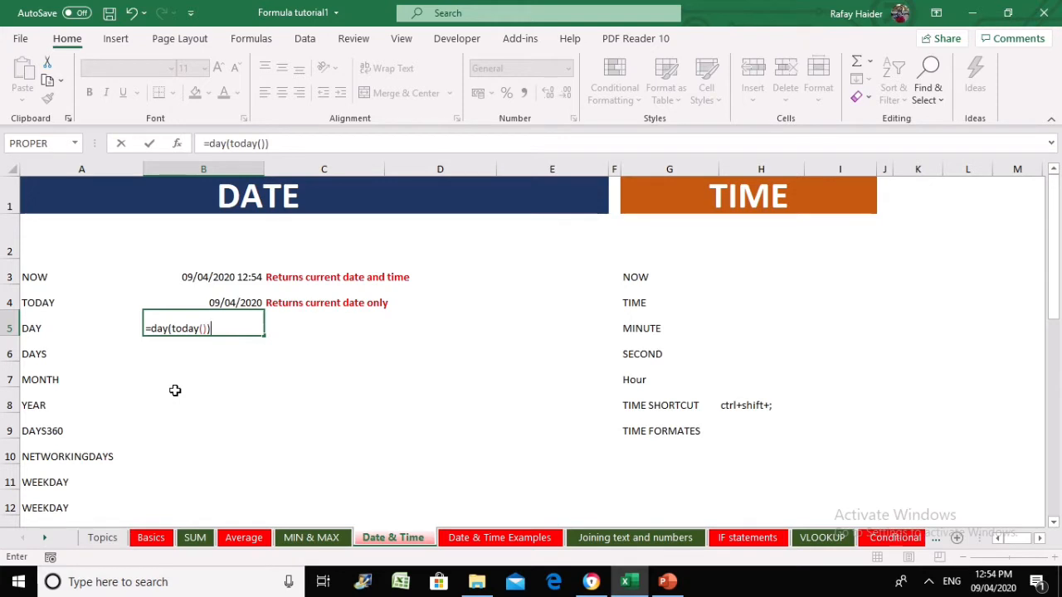
{"action": "key", "text": "Return"}
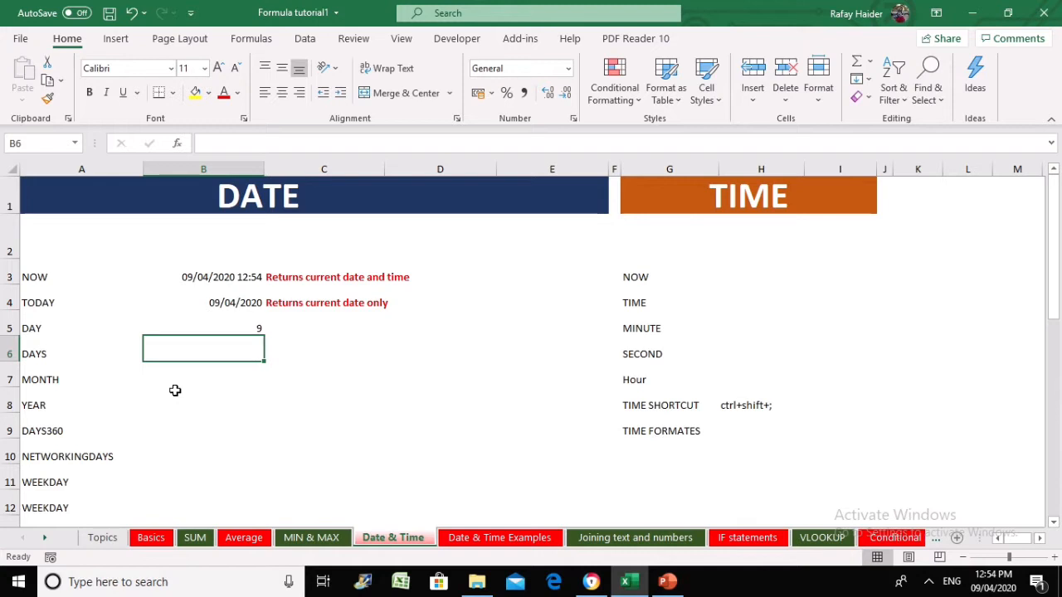
{"action": "key", "text": "ctrl+s"}
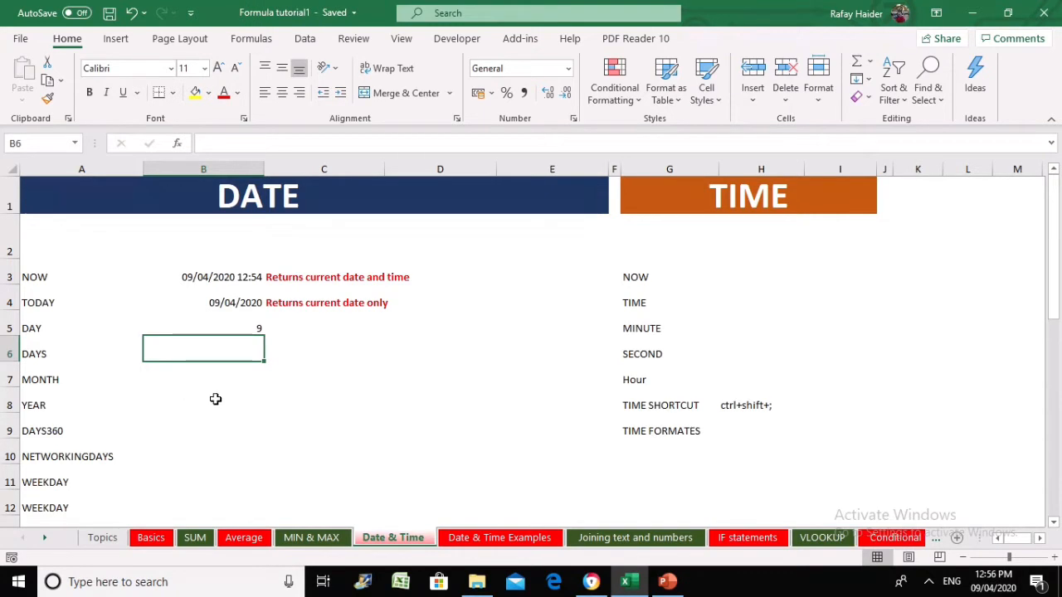
{"action": "key", "text": "Down"}
{"action": "key", "text": "Down"}
{"action": "left_click", "coordinate": [214, 344]}
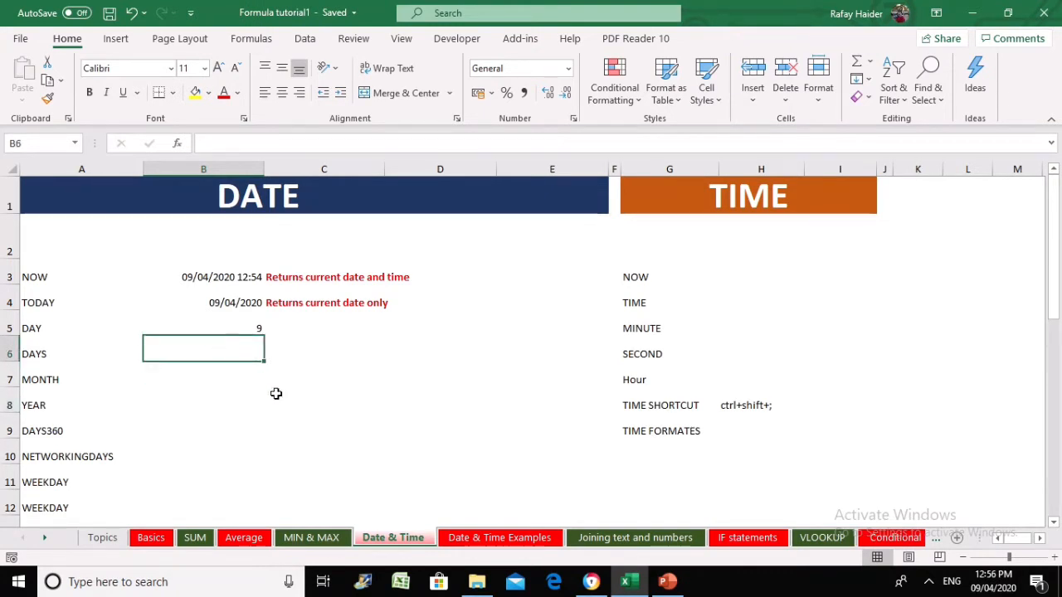
{"action": "type", "text": "="}
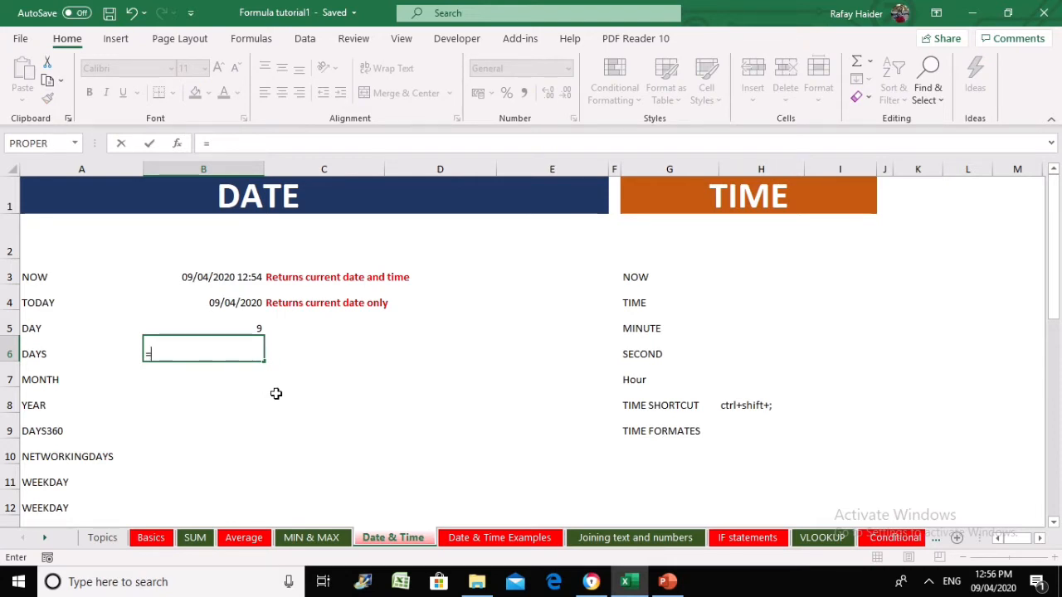
{"action": "type", "text": "d"}
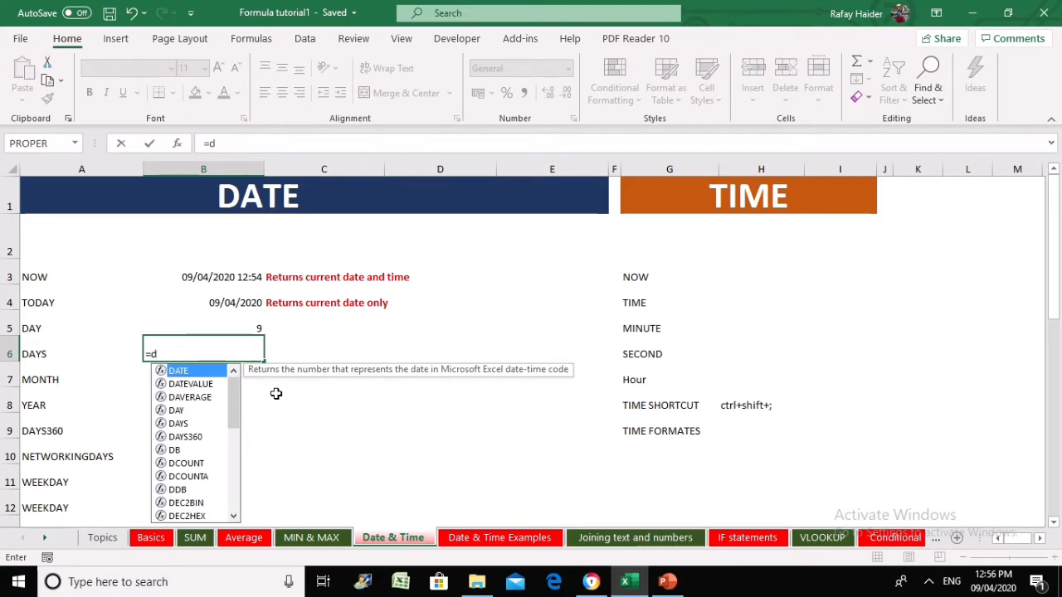
{"action": "type", "text": "a"}
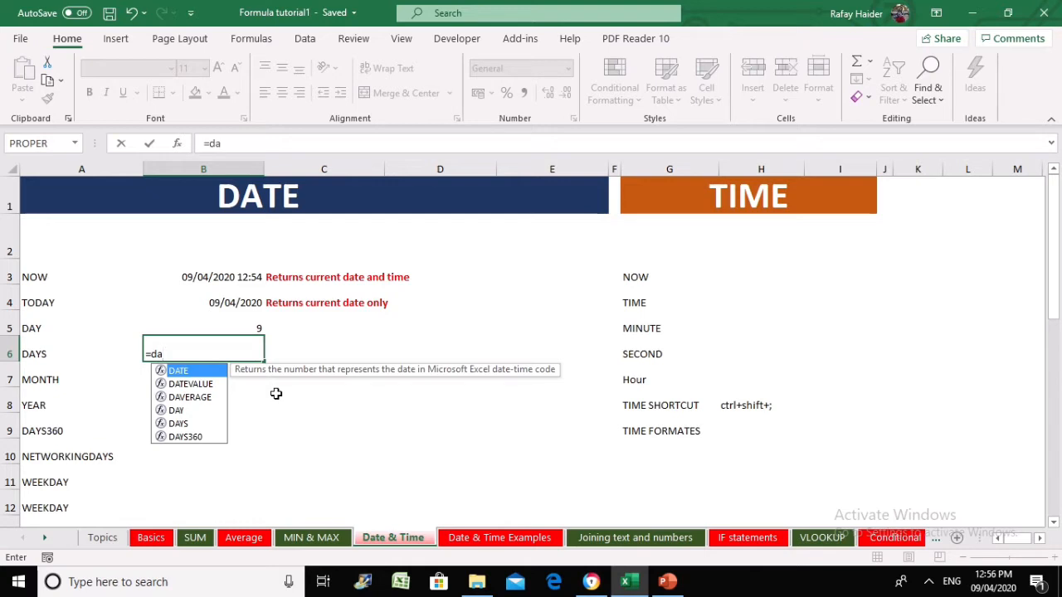
{"action": "type", "text": "y"}
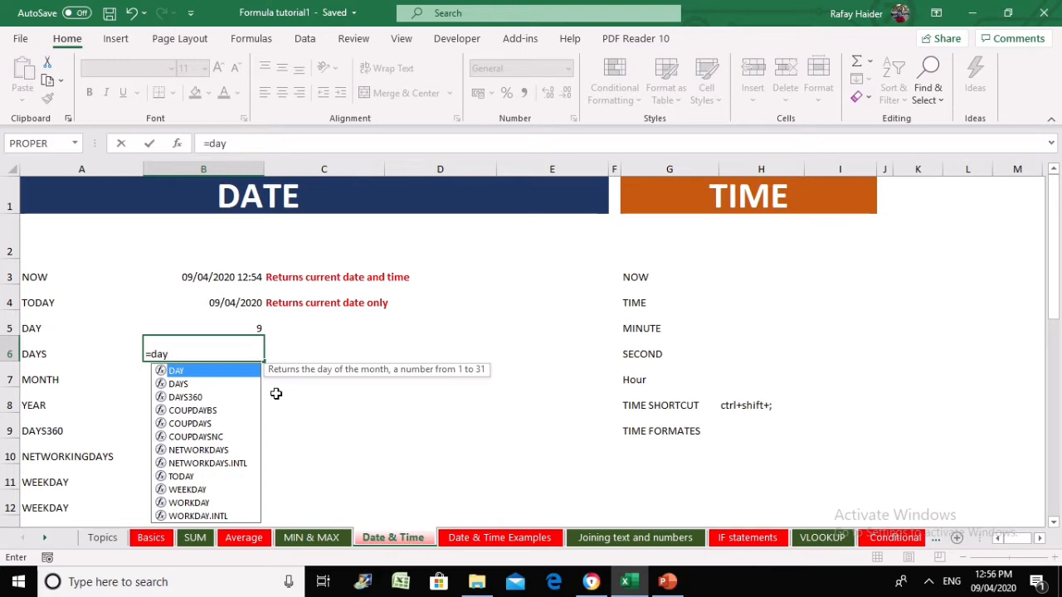
{"action": "type", "text": "s"}
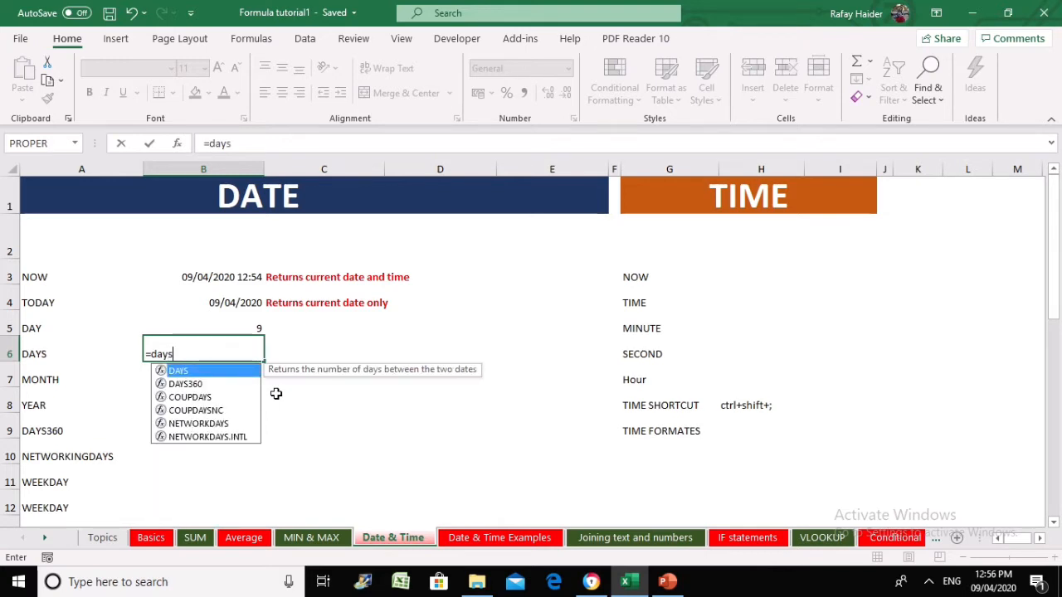
{"action": "type", "text": "("}
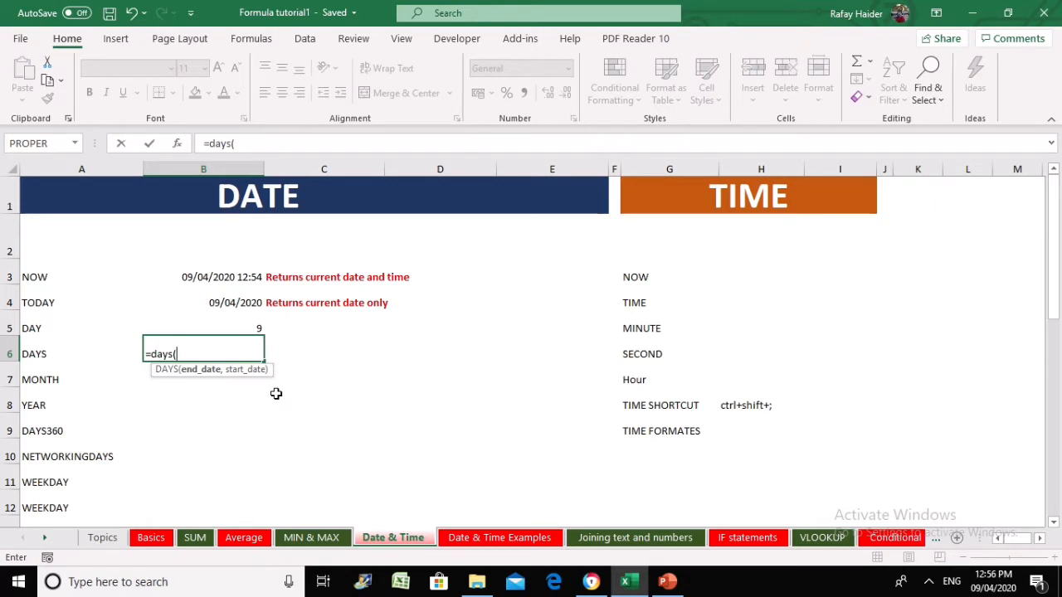
{"action": "key", "text": "Escape"}
Enter the formula =TODAY() in cell B2, under the DATE heading, as the start date.
{"action": "key", "text": "Up"}
{"action": "key", "text": "Up"}
{"action": "key", "text": "Up"}
{"action": "key", "text": "Up"}
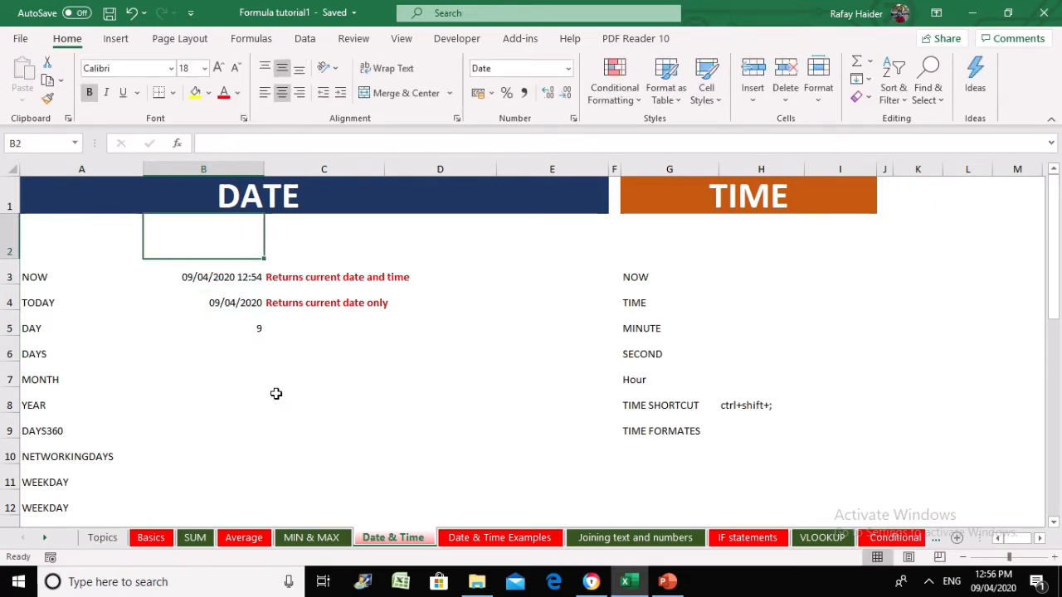
{"action": "type", "text": "="}
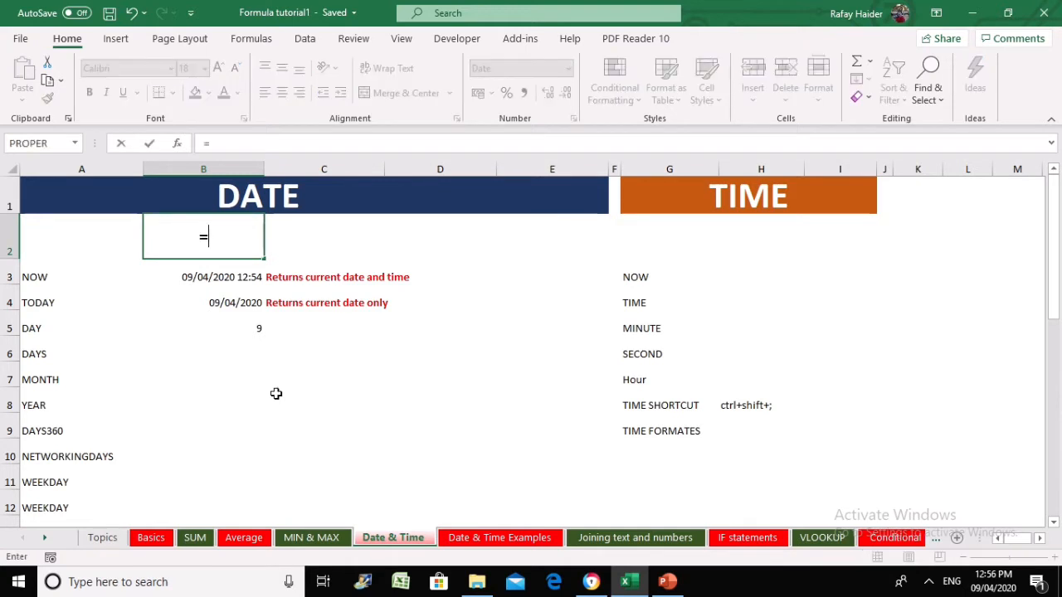
{"action": "type", "text": "today()"}
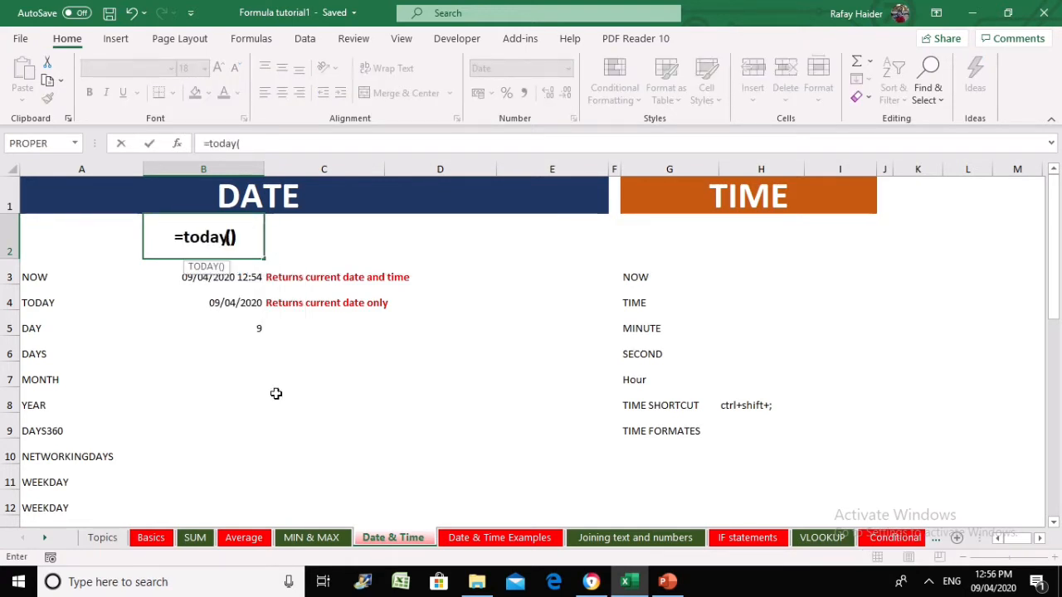
{"action": "key", "text": "Return"}
Enter the end date 30/04/2020 in cell C2, beside the start date.
{"action": "key", "text": "Up"}
{"action": "key", "text": "Right"}
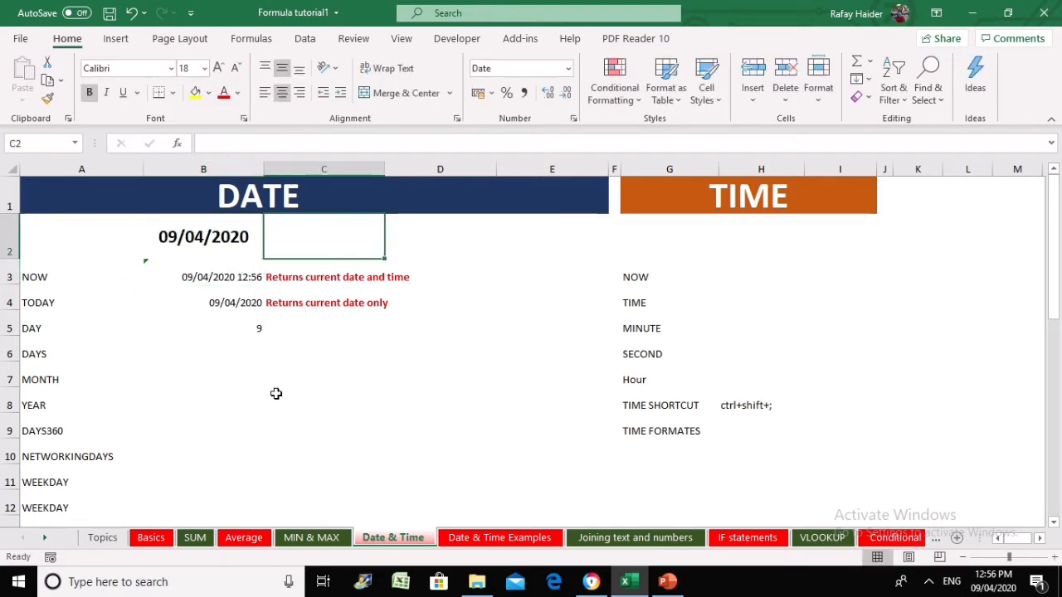
{"action": "type", "text": "30/04"}
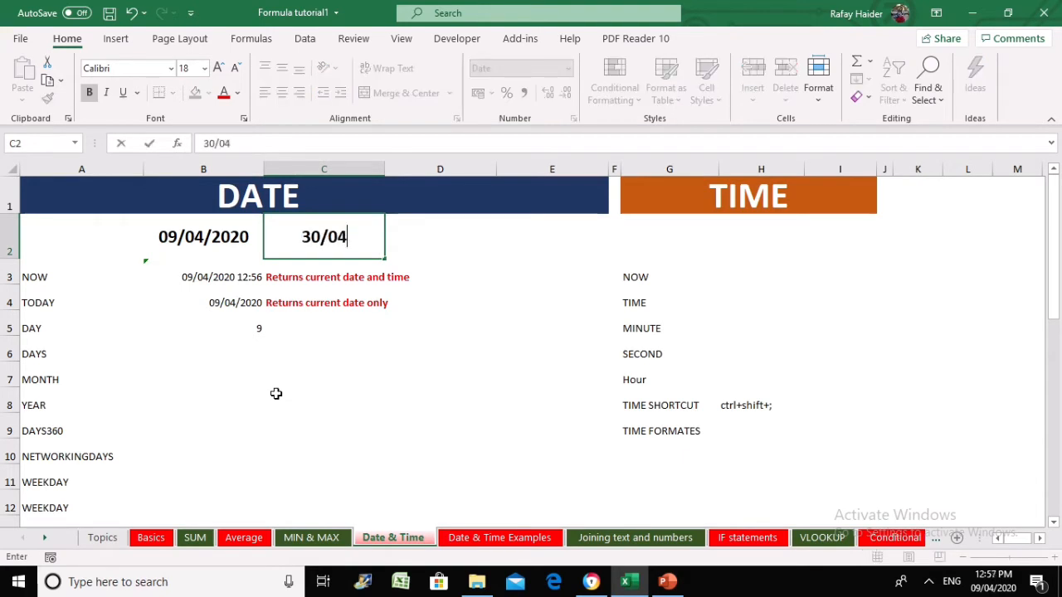
{"action": "type", "text": "/2020"}
{"action": "key", "text": "Return"}
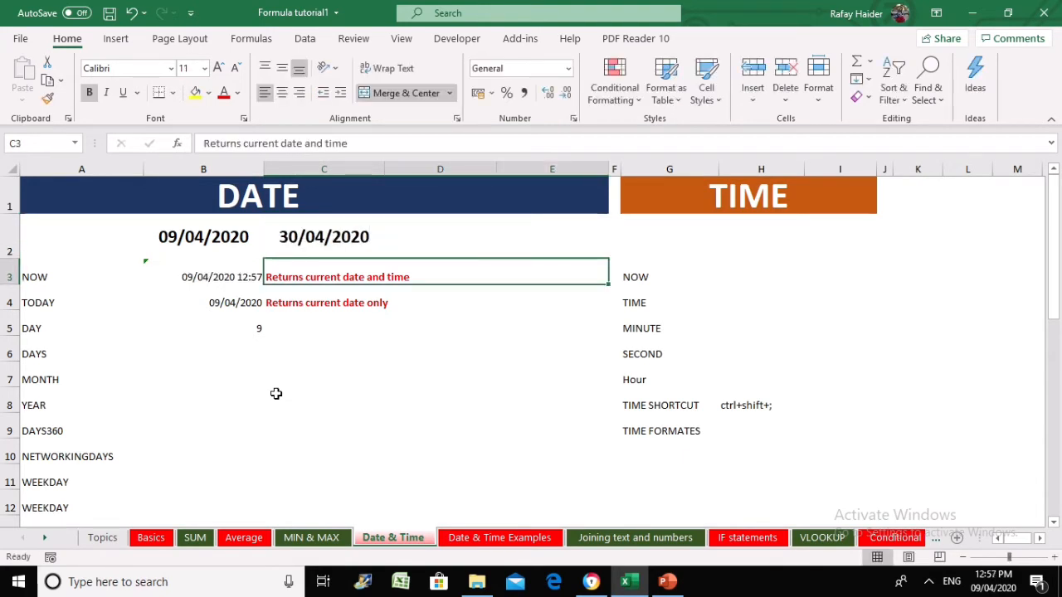
Enter the formula =DAYS(C2,B2) in cell B6, beside the DAYS label, to count the days between the two dates.
{"action": "key", "text": "Up"}
{"action": "key", "text": "Down"}
{"action": "key", "text": "Down"}
{"action": "key", "text": "Down"}
{"action": "key", "text": "Left"}
{"action": "key", "text": "Down"}
{"action": "key", "text": "Down"}
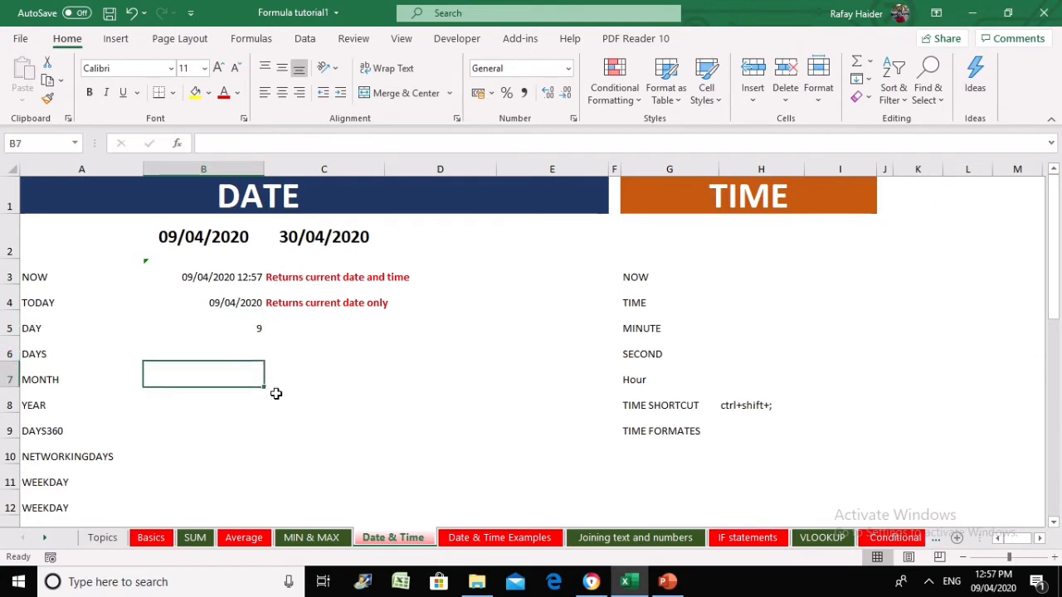
{"action": "key", "text": "Up"}
{"action": "type", "text": "=su"}
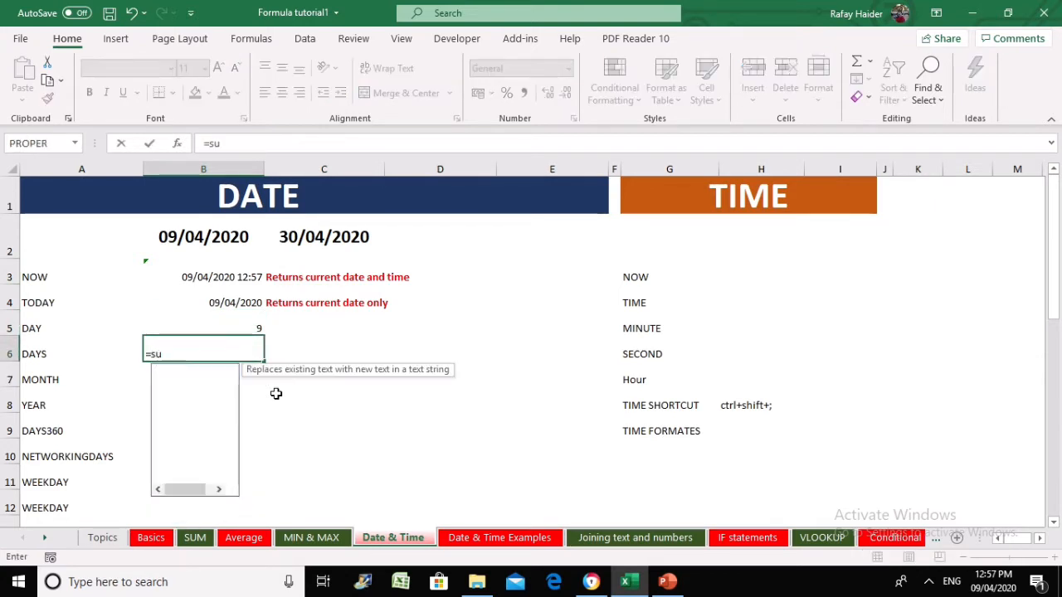
{"action": "key", "text": "BackSpace"}
{"action": "key", "text": "BackSpace"}
{"action": "type", "text": "days"}
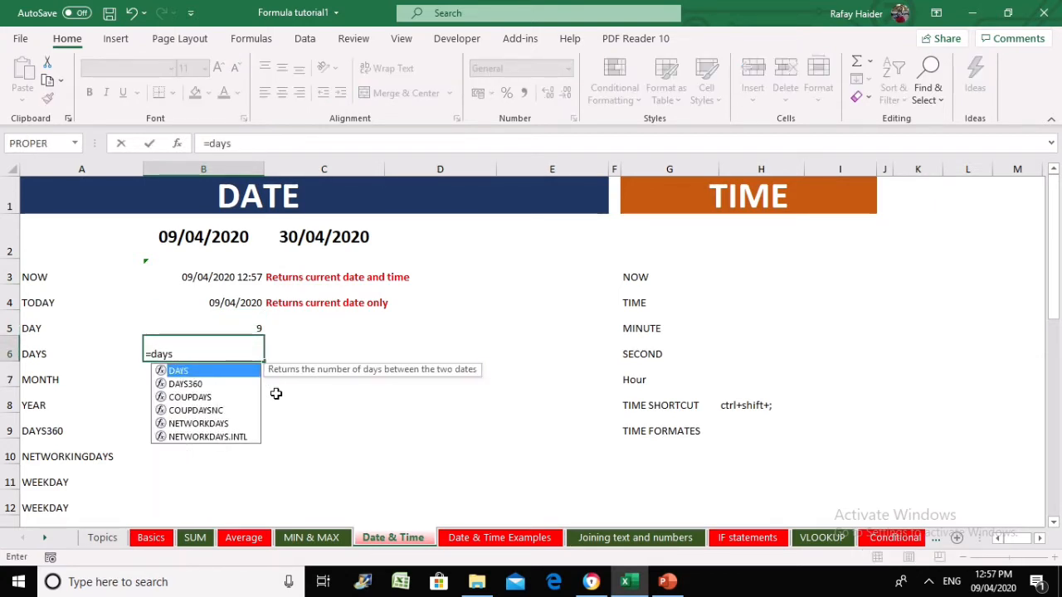
{"action": "type", "text": "("}
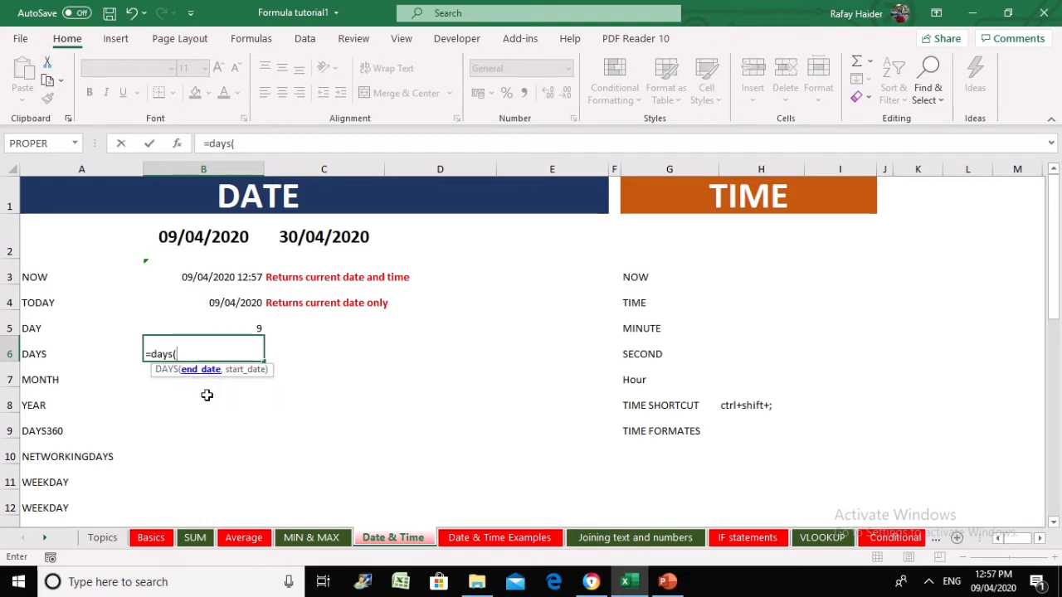
{"action": "left_click", "coordinate": [319, 238]}
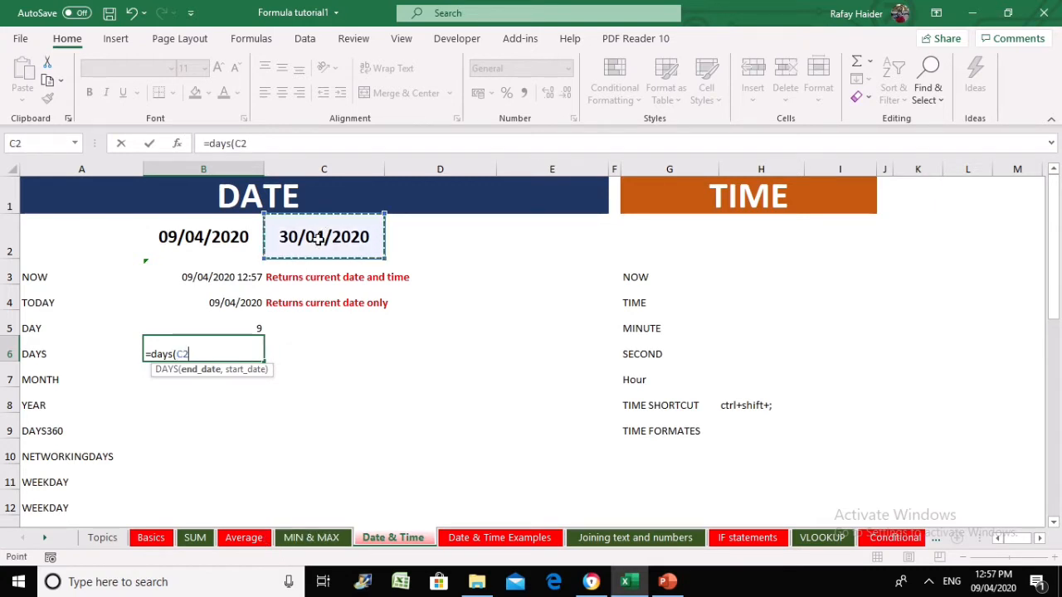
{"action": "type", "text": ","}
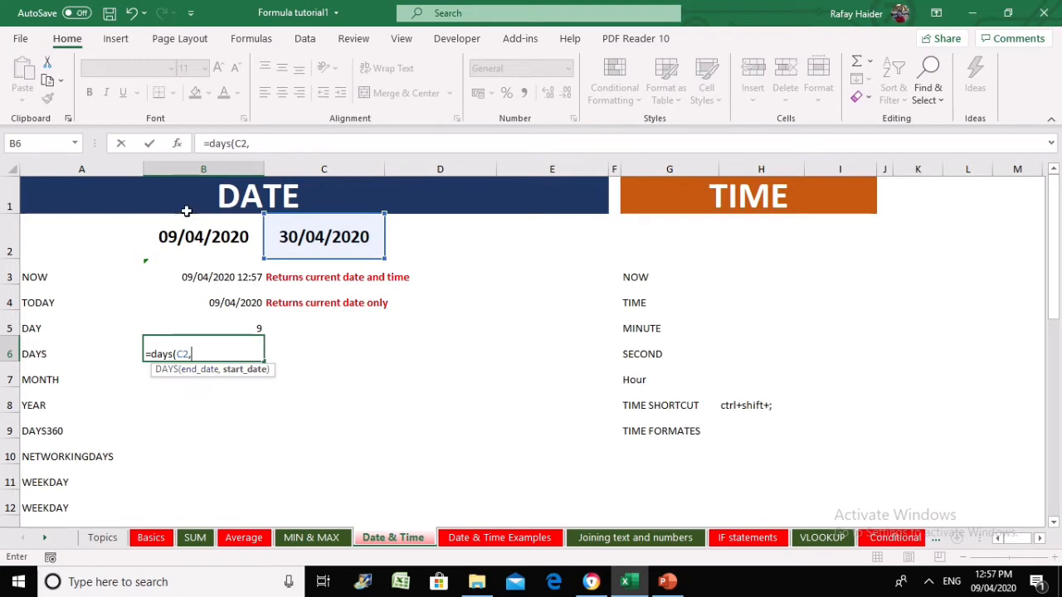
{"action": "left_click", "coordinate": [199, 239]}
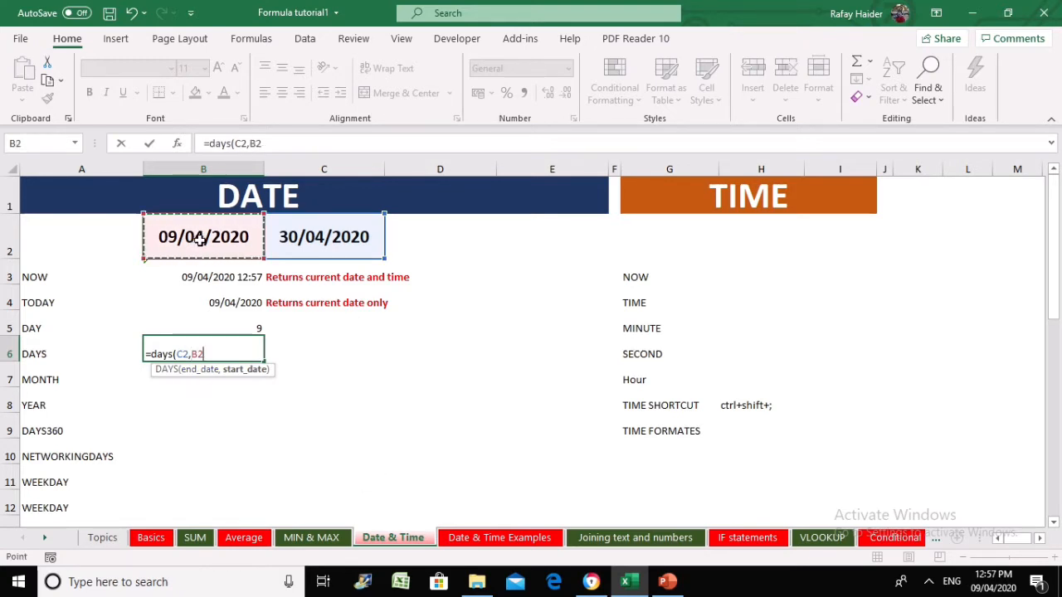
{"action": "type", "text": ")"}
{"action": "key", "text": "Return"}
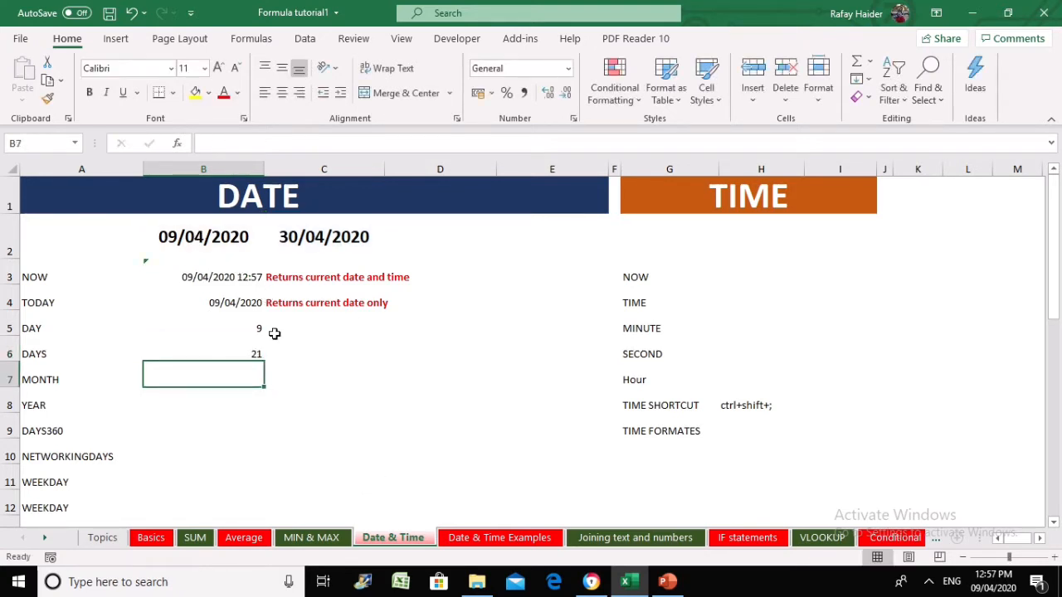
Add the note "Returns the number of days between two dates" in cell C6, beside the DAYS result.
{"action": "left_click", "coordinate": [230, 352]}
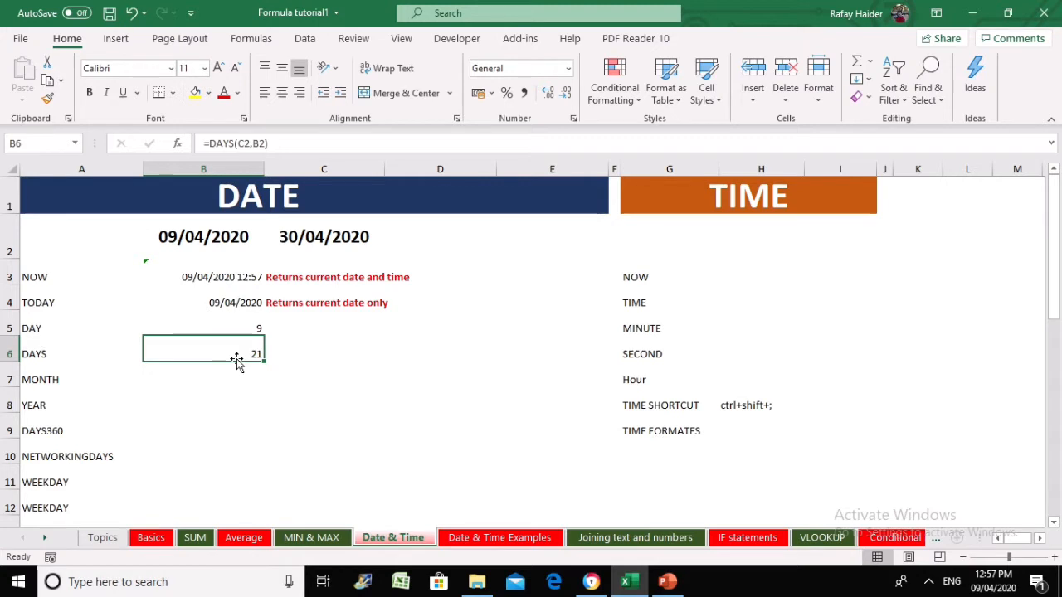
{"action": "left_click", "coordinate": [320, 351]}
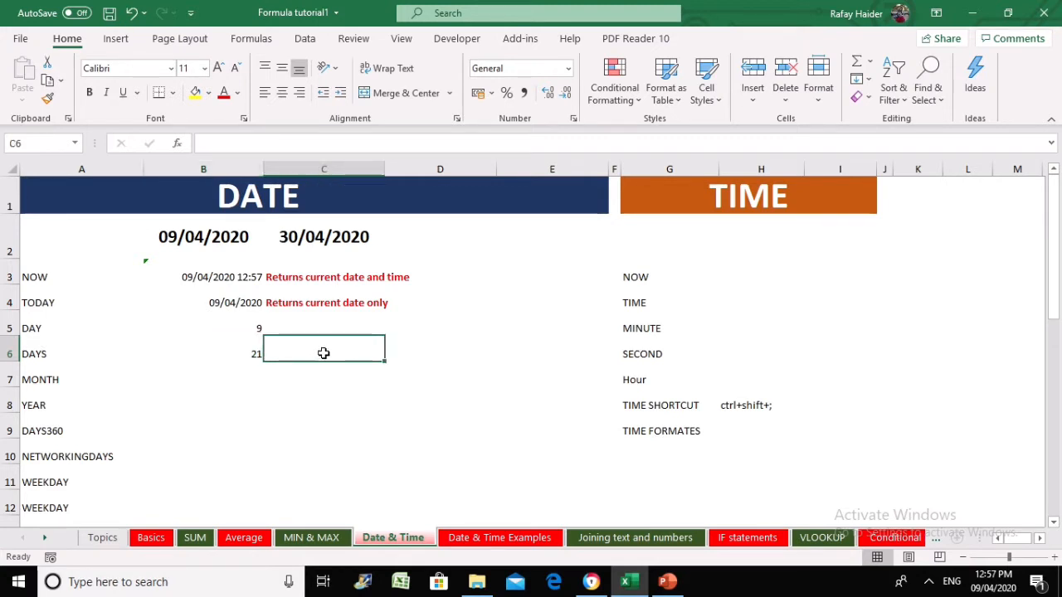
{"action": "type", "text": "Returns "}
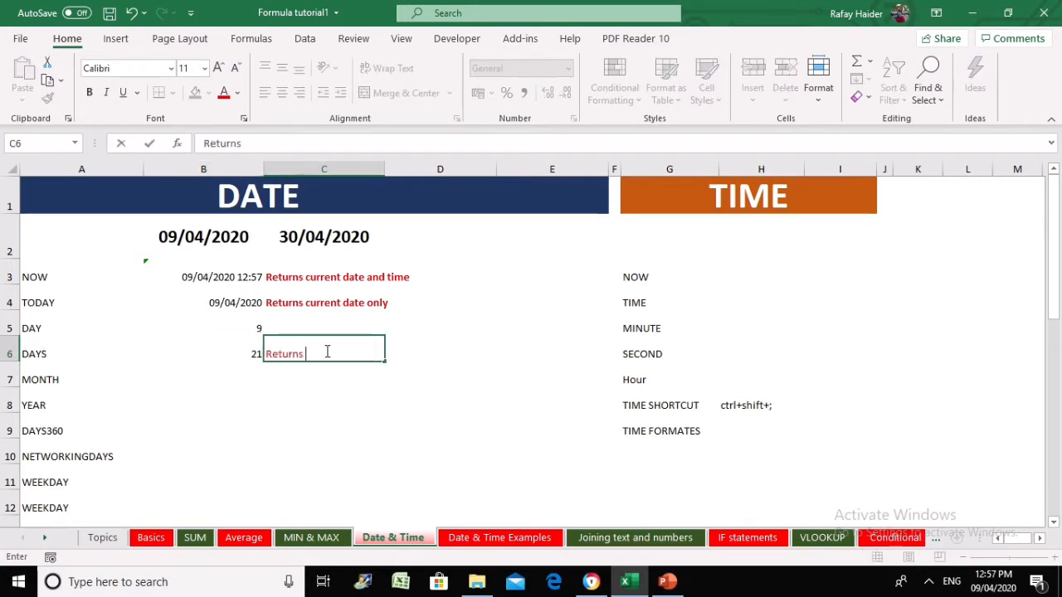
{"action": "type", "text": "the number of days bet"}
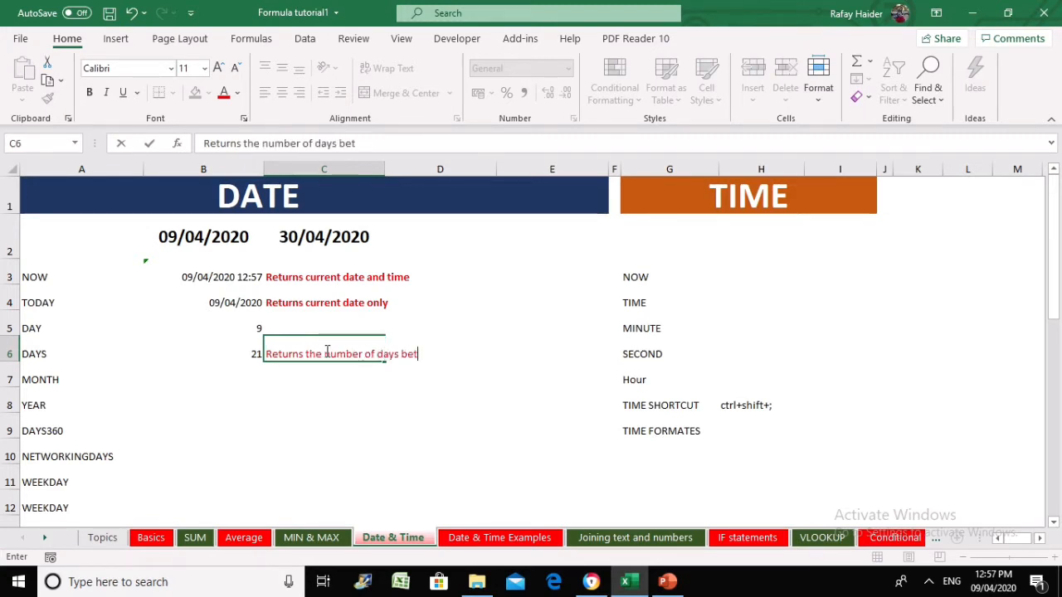
{"action": "type", "text": "w een two day"}
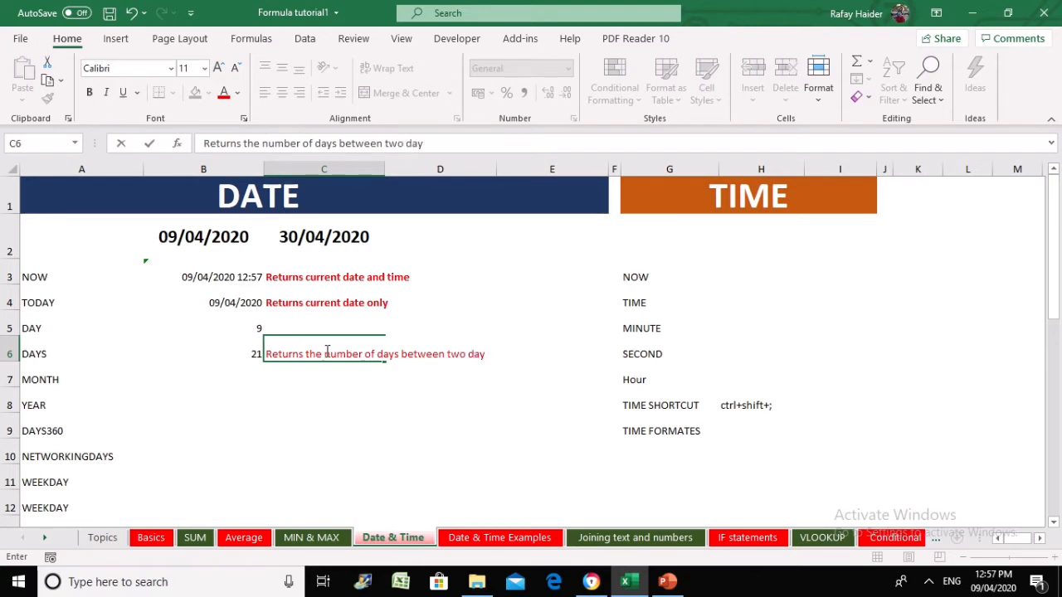
{"action": "key", "text": "BackSpace"}
{"action": "type", "text": "tes"}
{"action": "key", "text": "Up"}
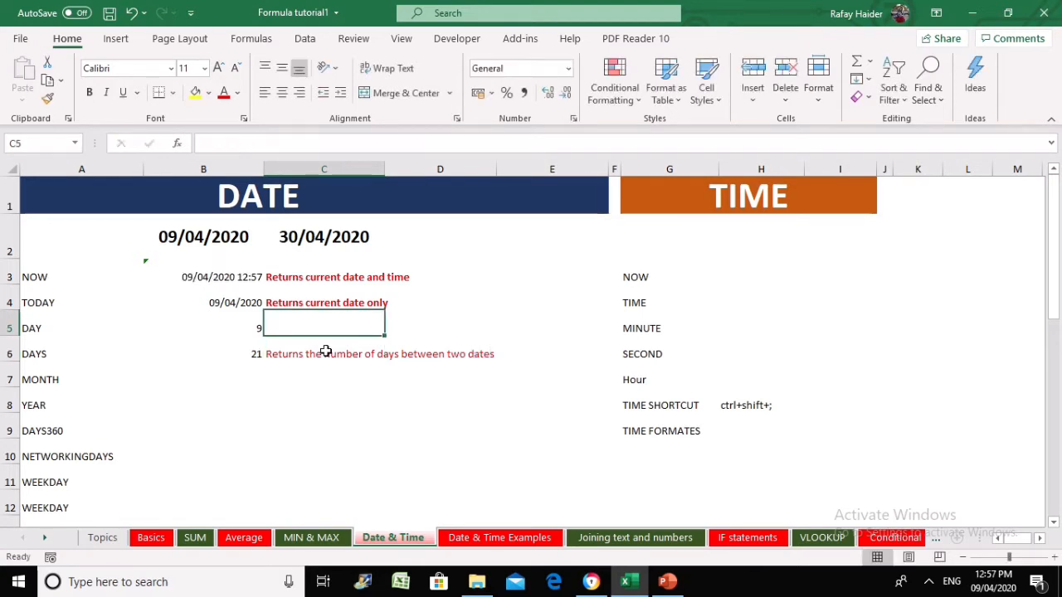
Add the note "Return the day of the month" in cell C5, beside the DAY result.
{"action": "type", "text": "Thi"}
{"action": "key", "text": "BackSpace"}
{"action": "key", "text": "BackSpace"}
{"action": "key", "text": "BackSpace"}
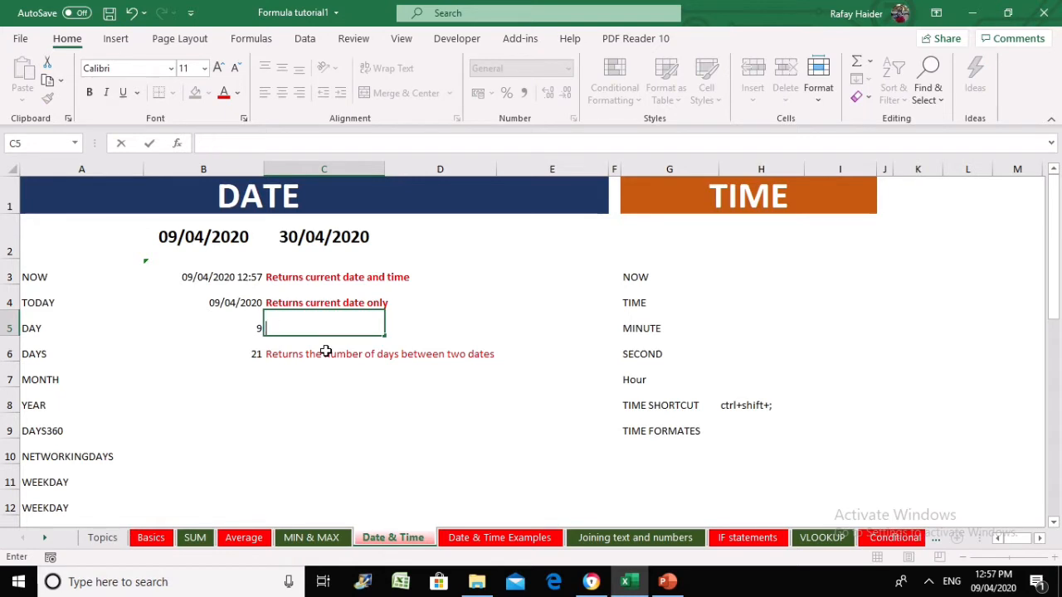
{"action": "type", "text": "Return the d"}
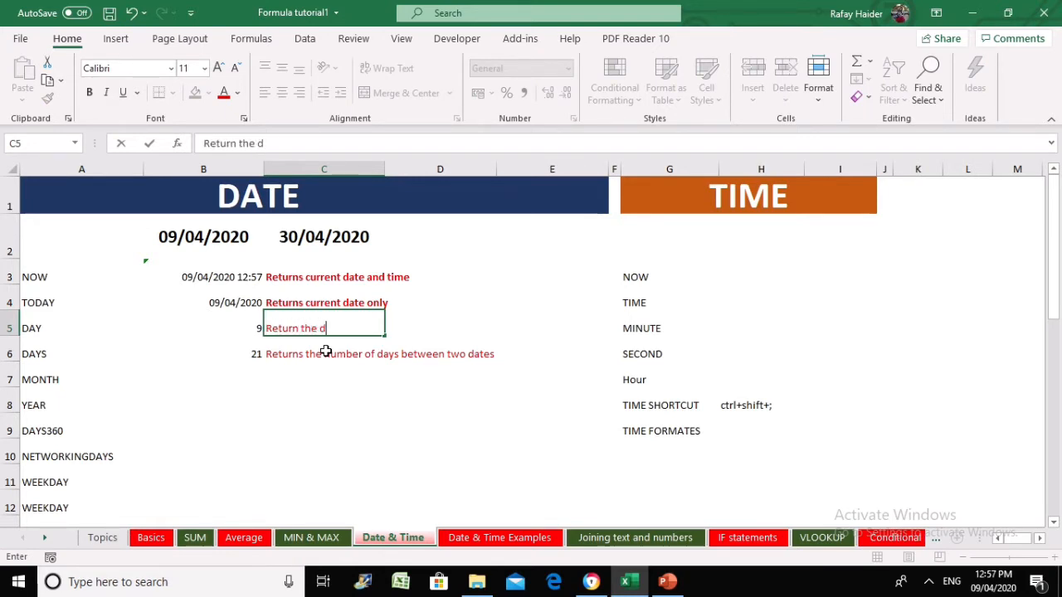
{"action": "type", "text": "ay of the month"}
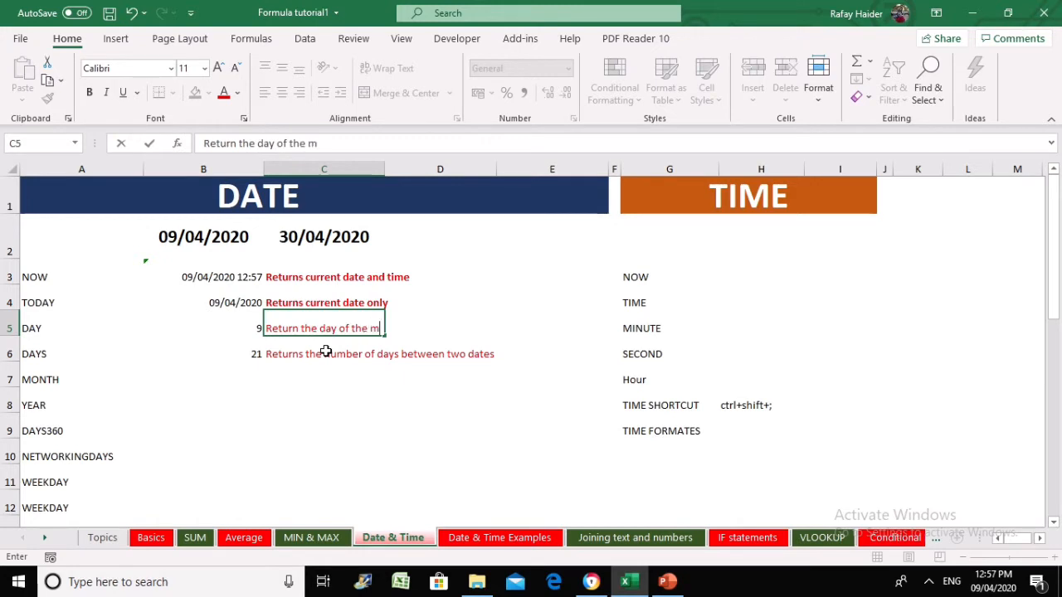
{"action": "key", "text": "Return"}
Enter the formula =MONTH(TODAY()) in cell B7, beside the MONTH label.
{"action": "key", "text": "Return"}
{"action": "key", "text": "Left"}
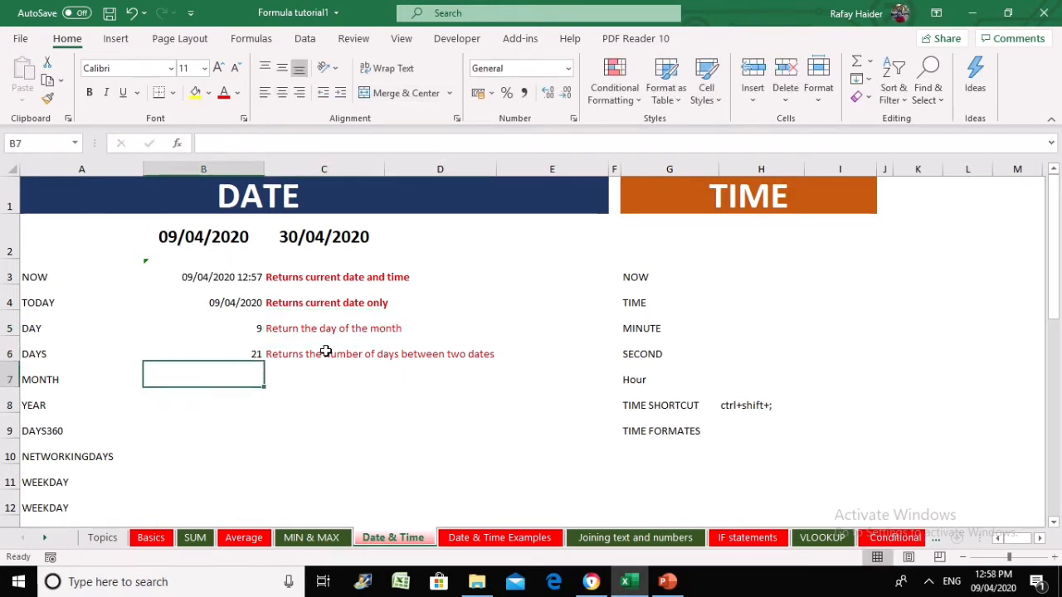
{"action": "type", "text": "=month"}
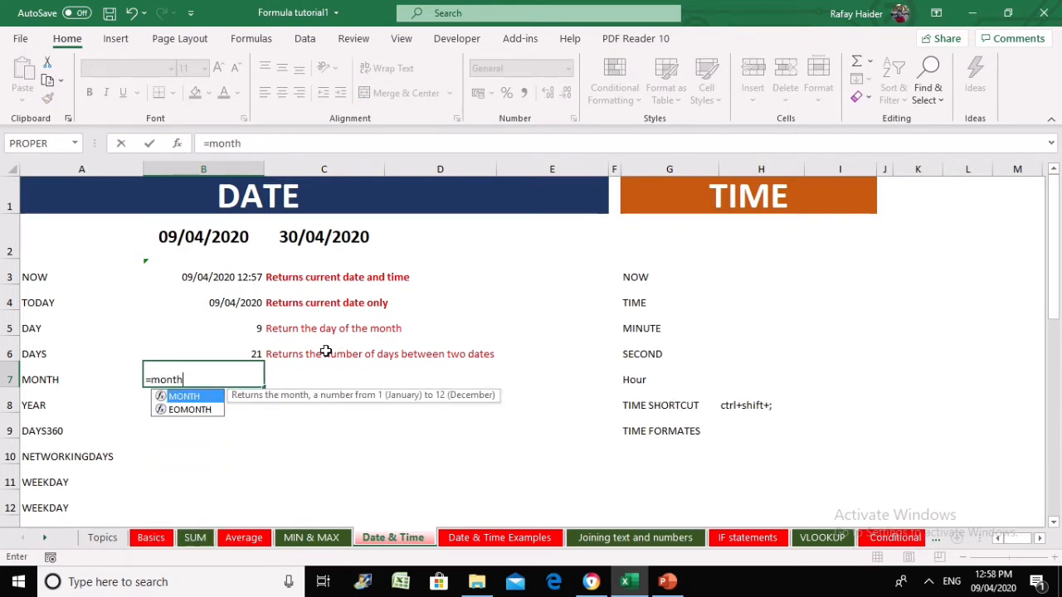
{"action": "type", "text": "("}
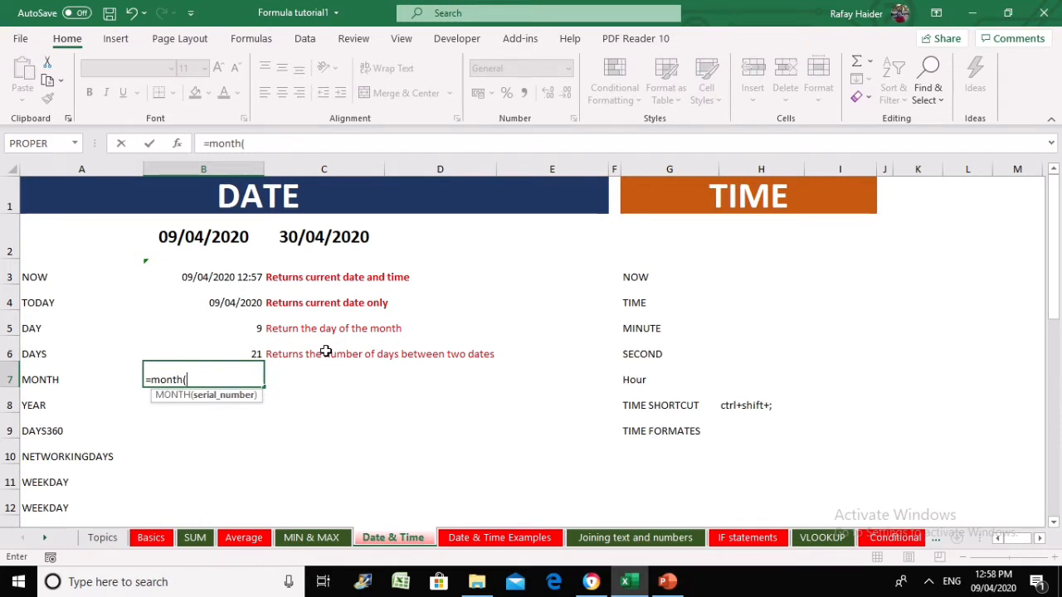
{"action": "type", "text": "today"}
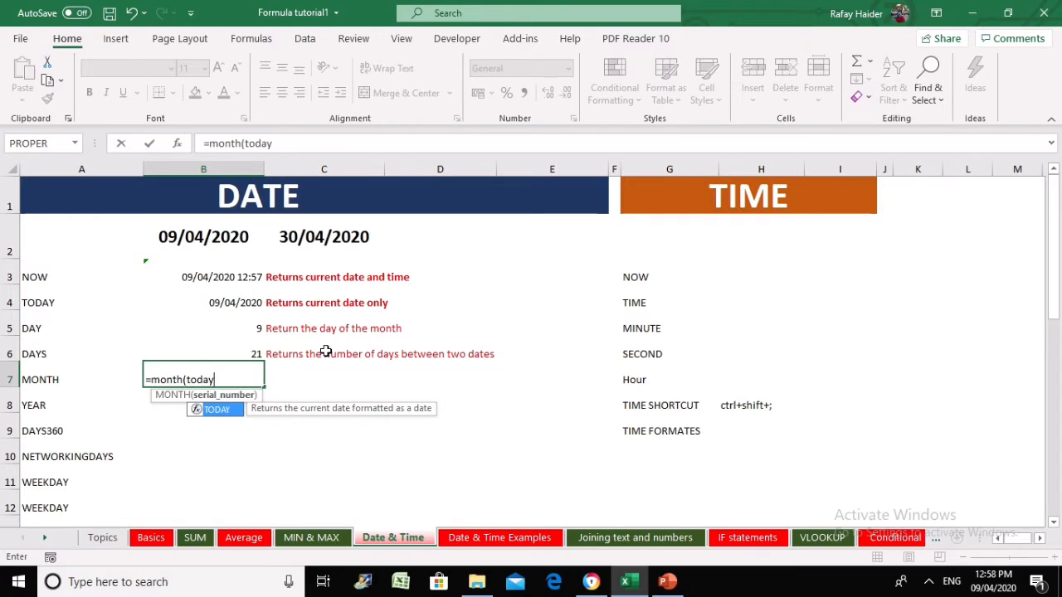
{"action": "type", "text": "())"}
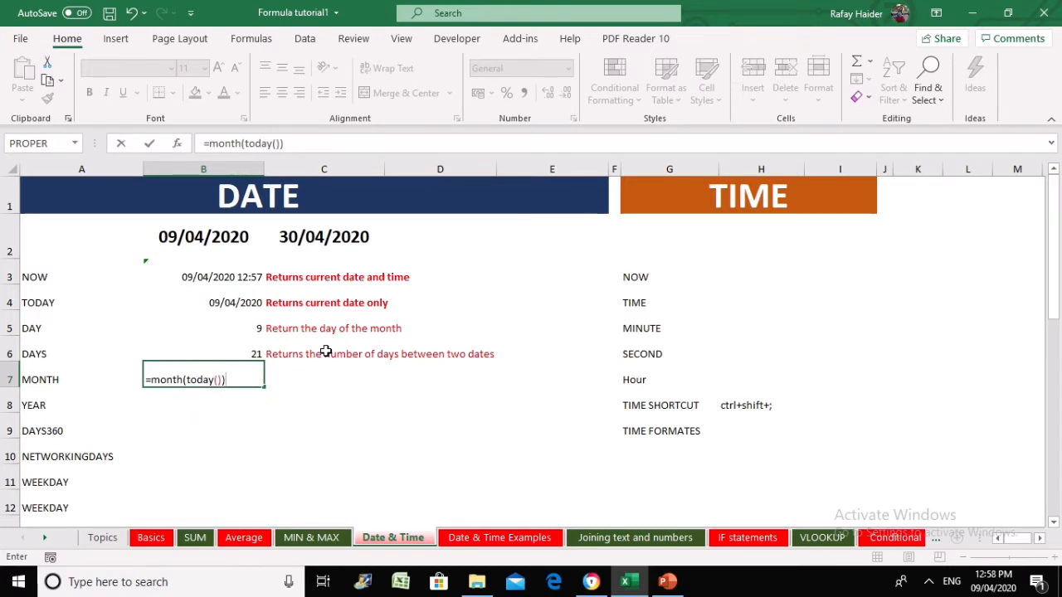
{"action": "key", "text": "Return"}
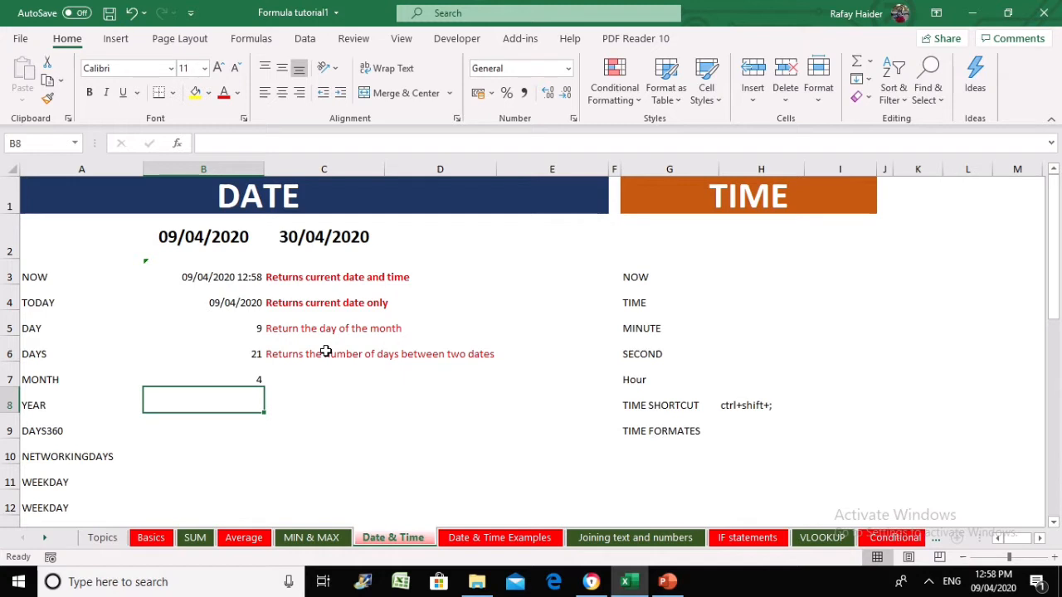
Replace the formula in cell B7 with =MONTH(B2) so it refers to the start date.
{"action": "key", "text": "Up"}
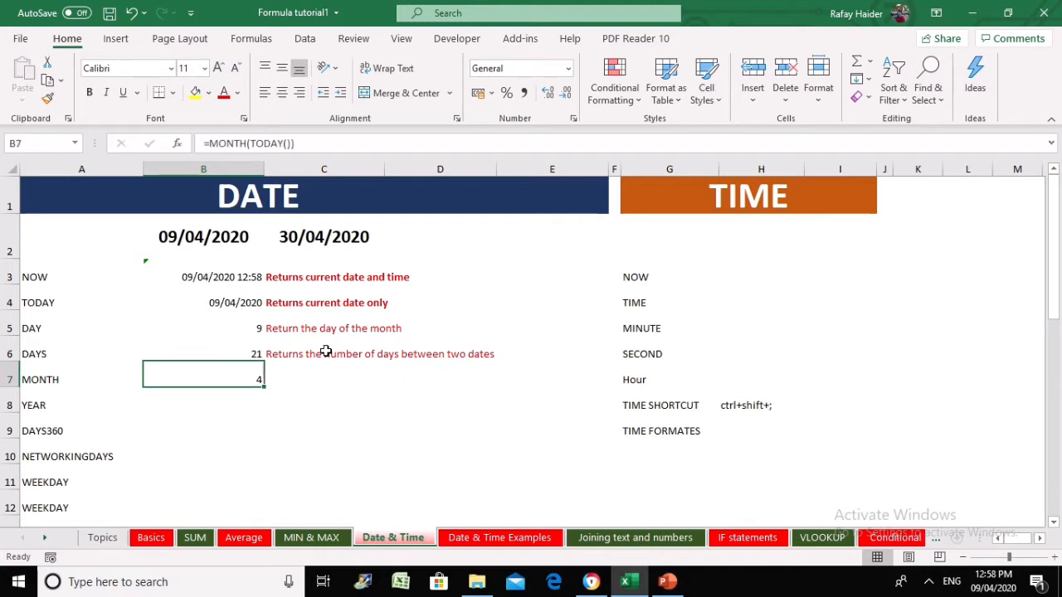
{"action": "type", "text": "=month("}
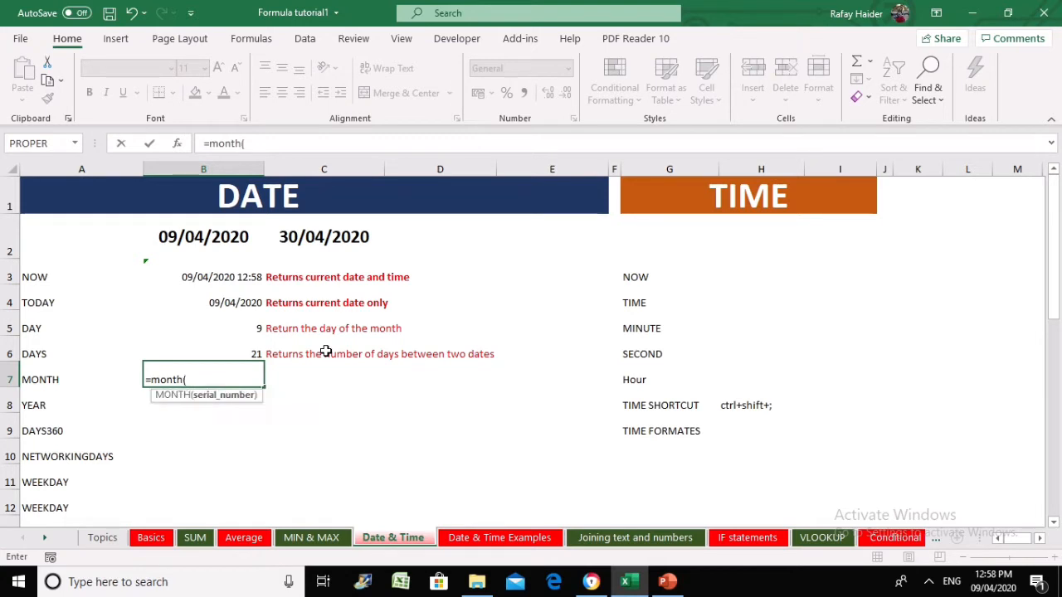
{"action": "left_click", "coordinate": [209, 237]}
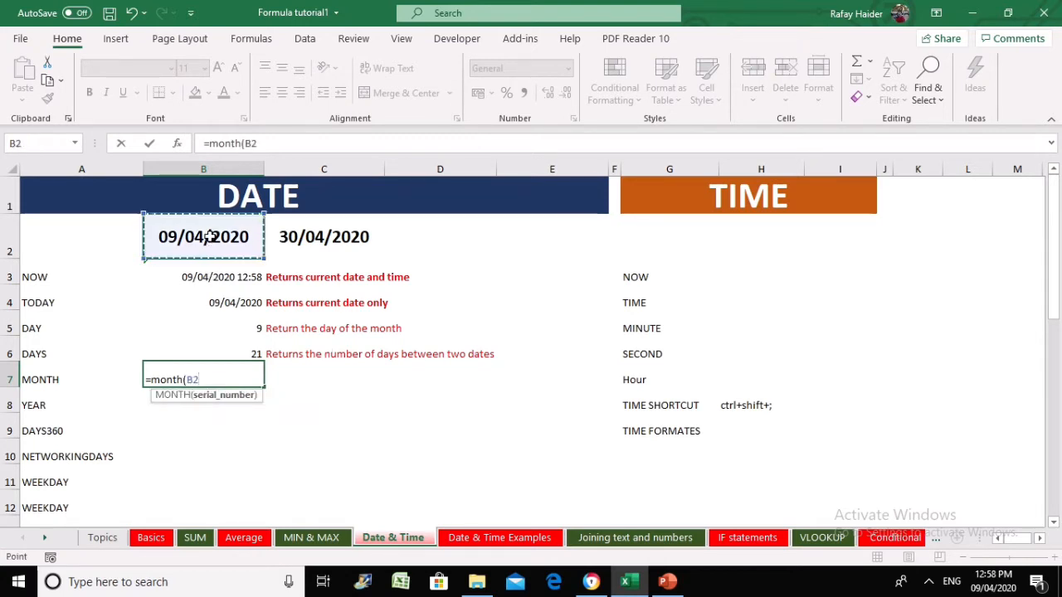
{"action": "type", "text": ")"}
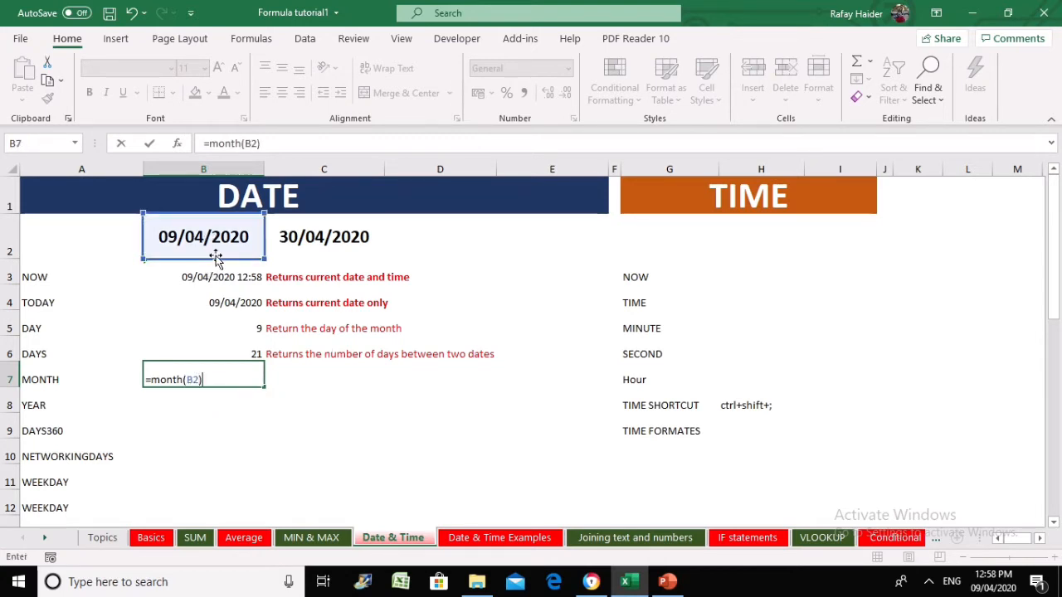
{"action": "key", "text": "Return"}
{"action": "left_click", "coordinate": [225, 378]}
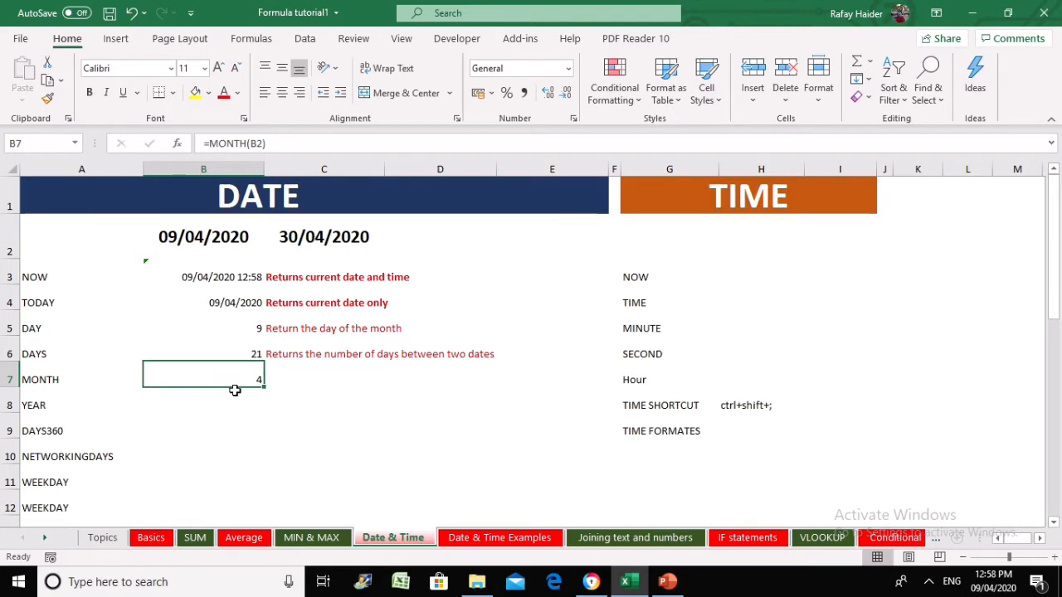
Add the note "Returns the month of the year from the date" in cell C7, beside the MONTH result.
{"action": "left_click", "coordinate": [280, 379]}
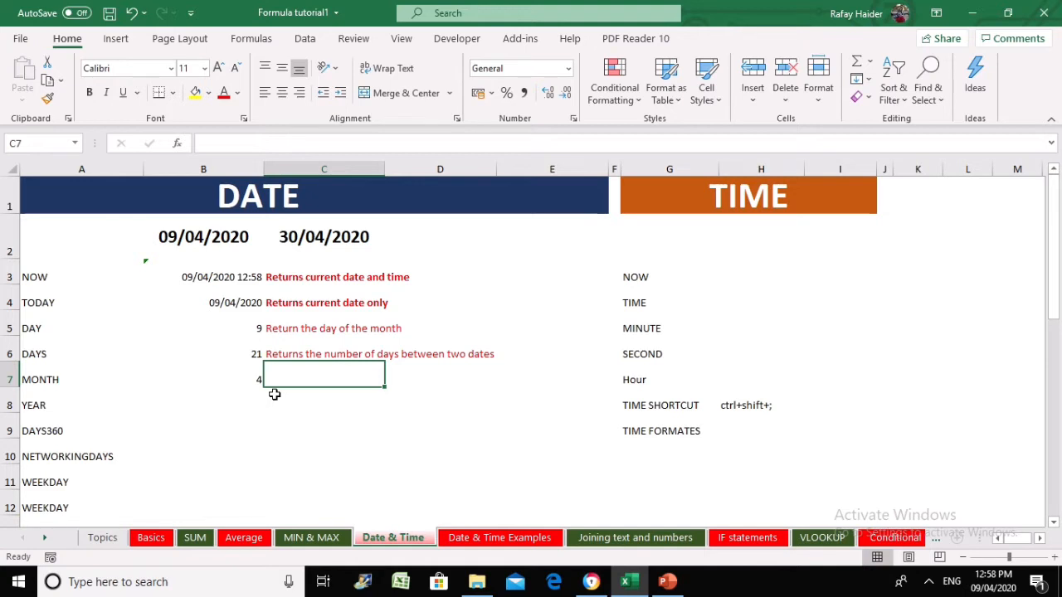
{"action": "type", "text": "Retur"}
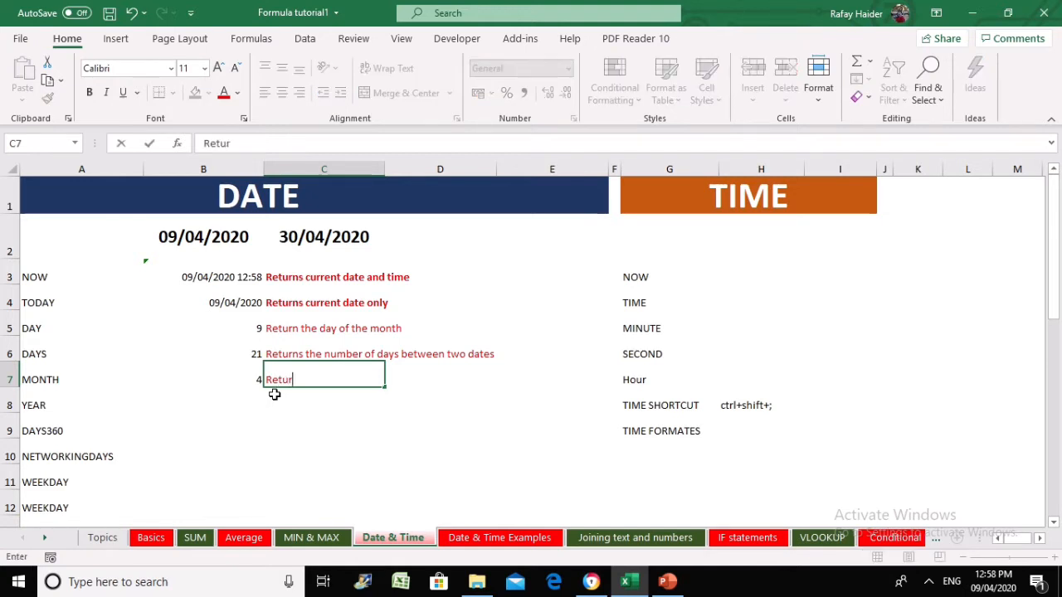
{"action": "type", "text": "ns the monthy"}
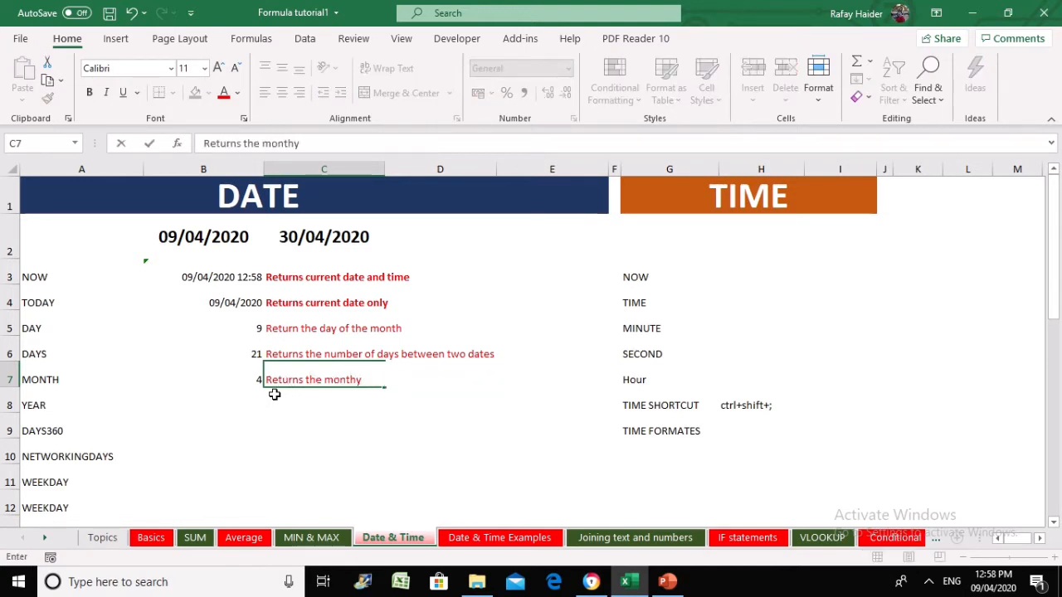
{"action": "key", "text": "BackSpace"}
{"action": "type", "text": "of the d"}
{"action": "key", "text": "BackSpace"}
{"action": "key", "text": "BackSpace"}
{"action": "key", "text": "BackSpace"}
{"action": "key", "text": "BackSpace"}
{"action": "type", "text": "he years"}
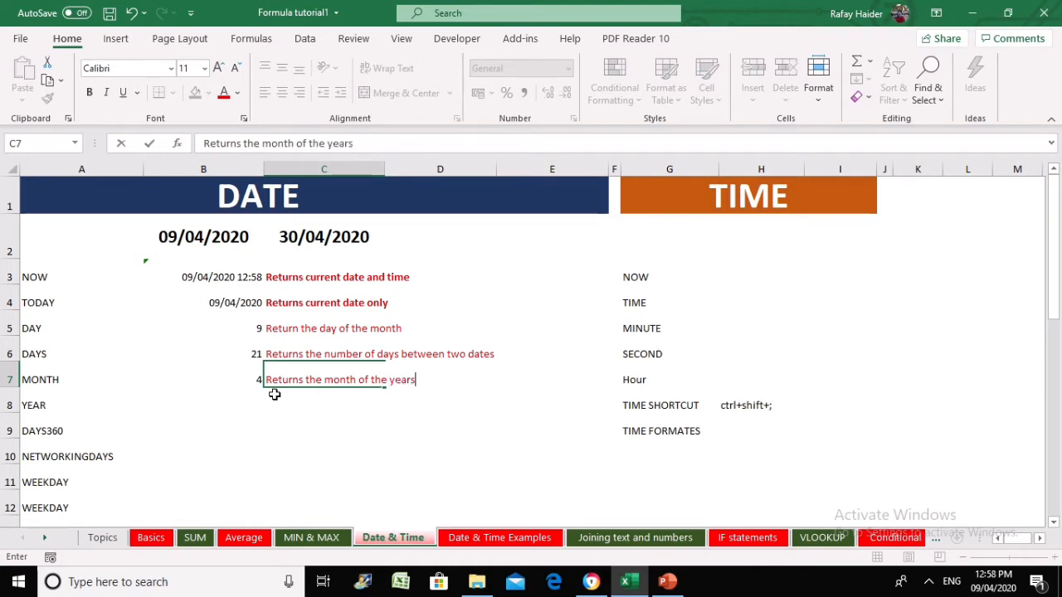
{"action": "key", "text": "BackSpace"}
{"action": "type", "text": "from the day"}
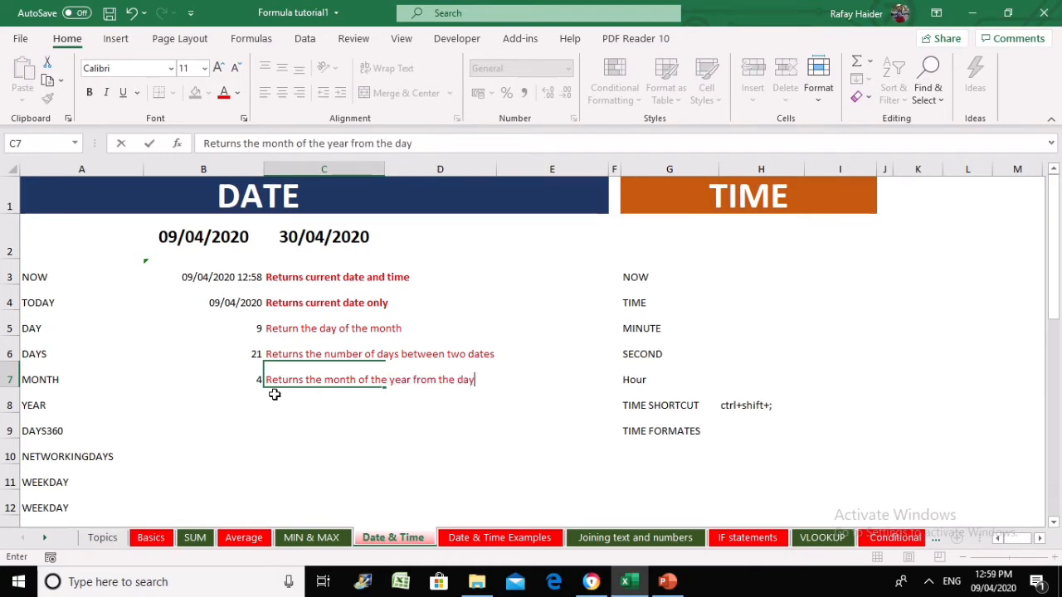
{"action": "key", "text": "BackSpace"}
{"action": "type", "text": "te"}
{"action": "key", "text": "Return"}
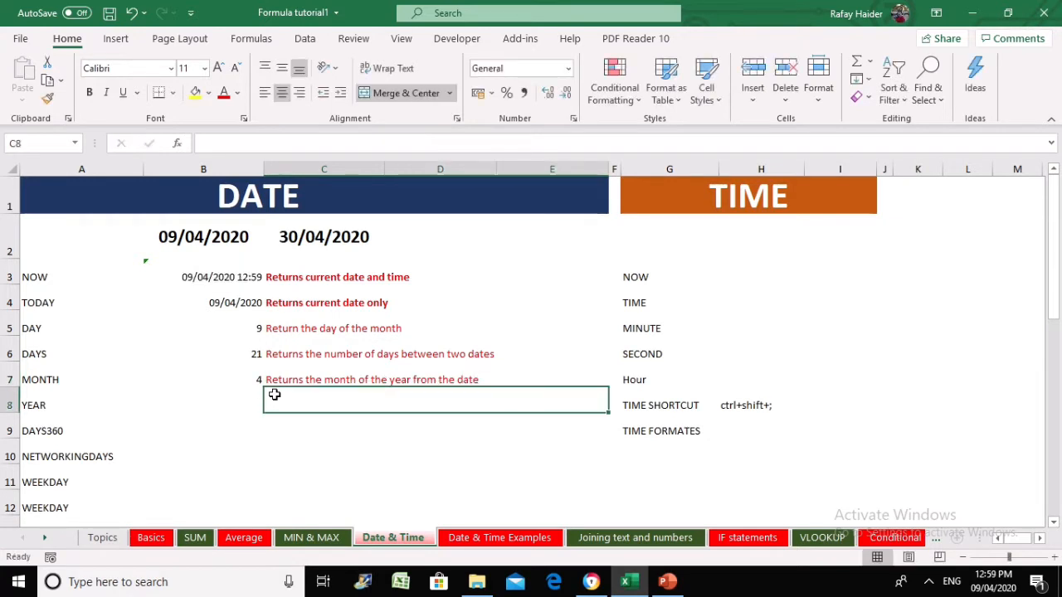
Make the notes in cells C5 to C7 bold.
{"action": "key", "text": "Up"}
{"action": "key", "text": "shift+Up"}
{"action": "key", "text": "shift+Up"}
{"action": "key", "text": "ctrl+b"}
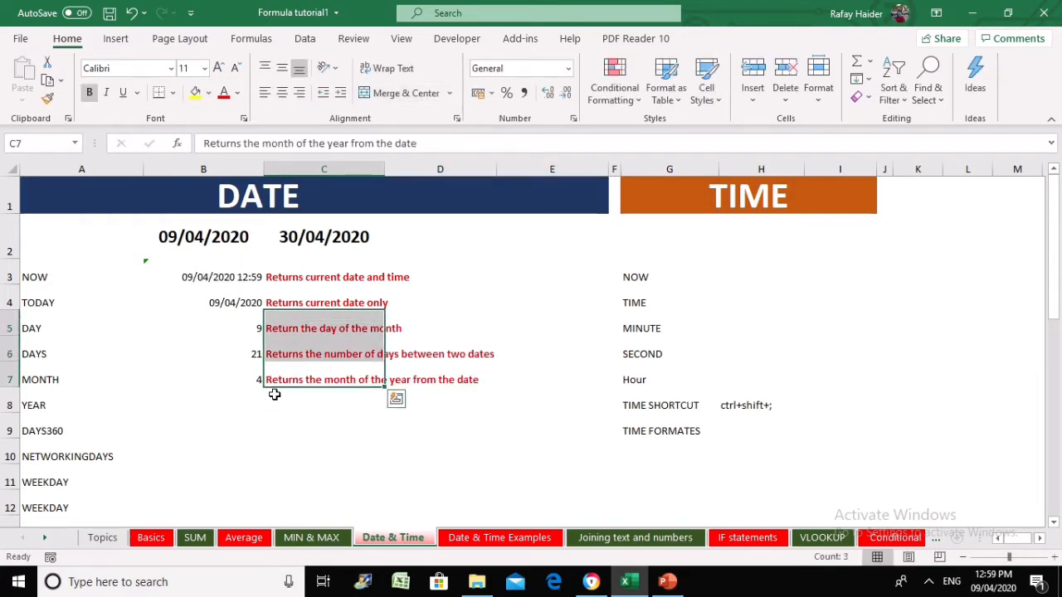
Enter the formula =YEAR(B2) in cell B8, beside the YEAR label, to extract the start date's year.
{"action": "key", "text": "Down"}
{"action": "key", "text": "Down"}
{"action": "key", "text": "Up"}
{"action": "key", "text": "Left"}
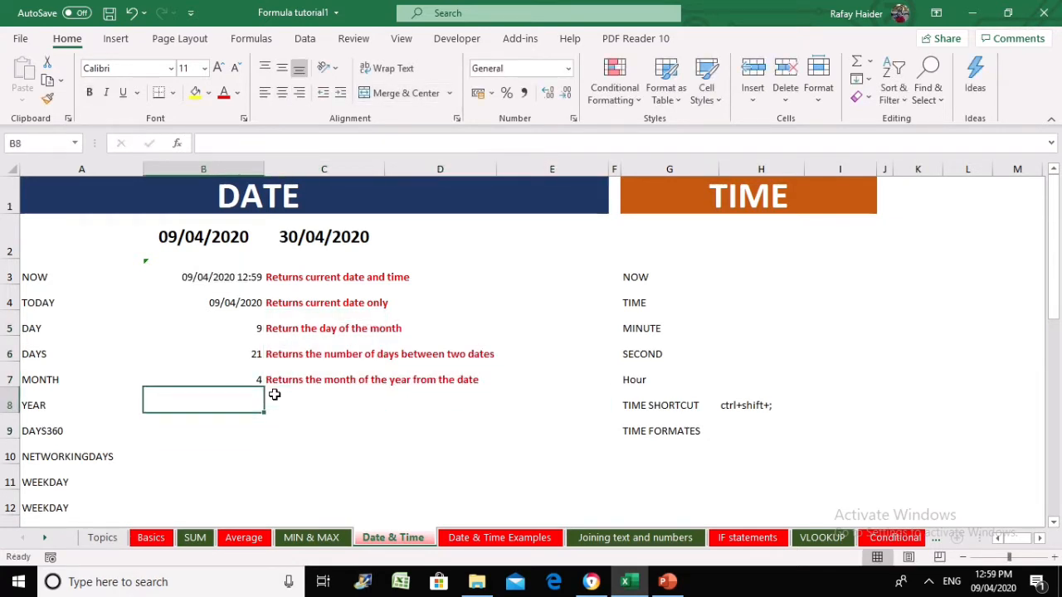
{"action": "type", "text": "="}
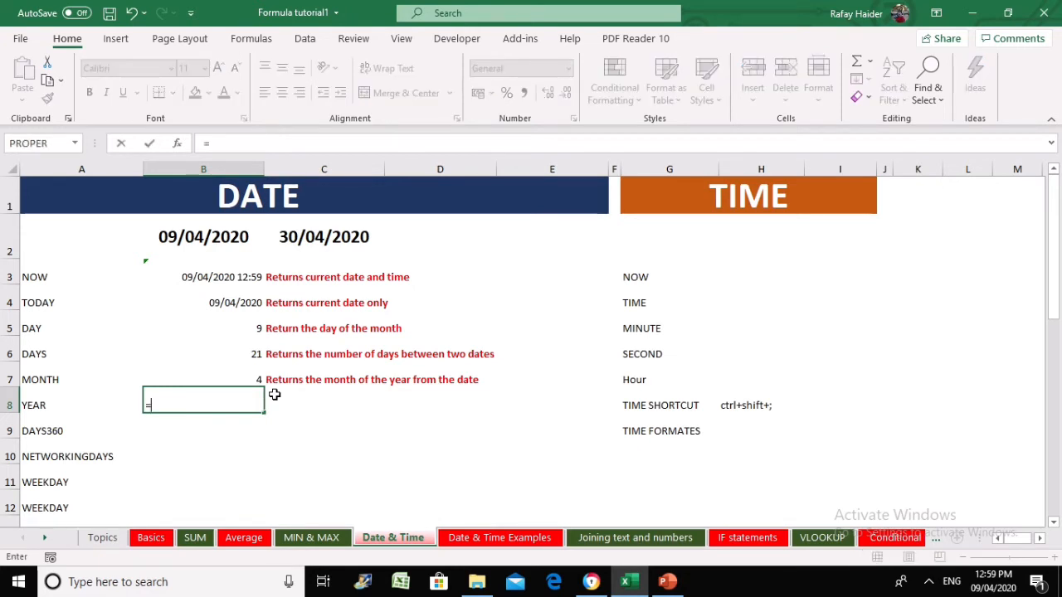
{"action": "type", "text": "year"}
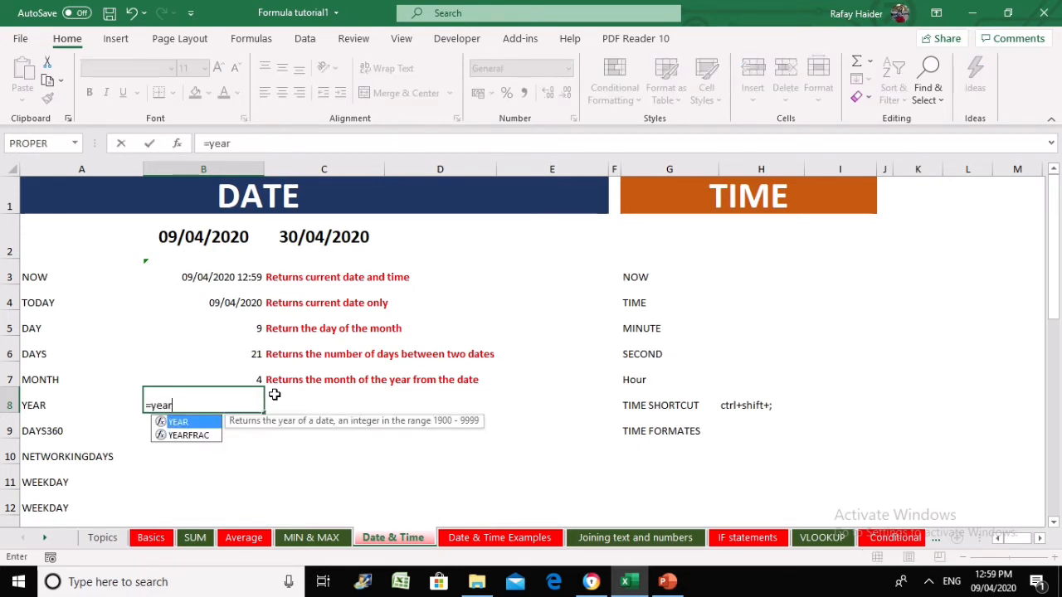
{"action": "type", "text": "("}
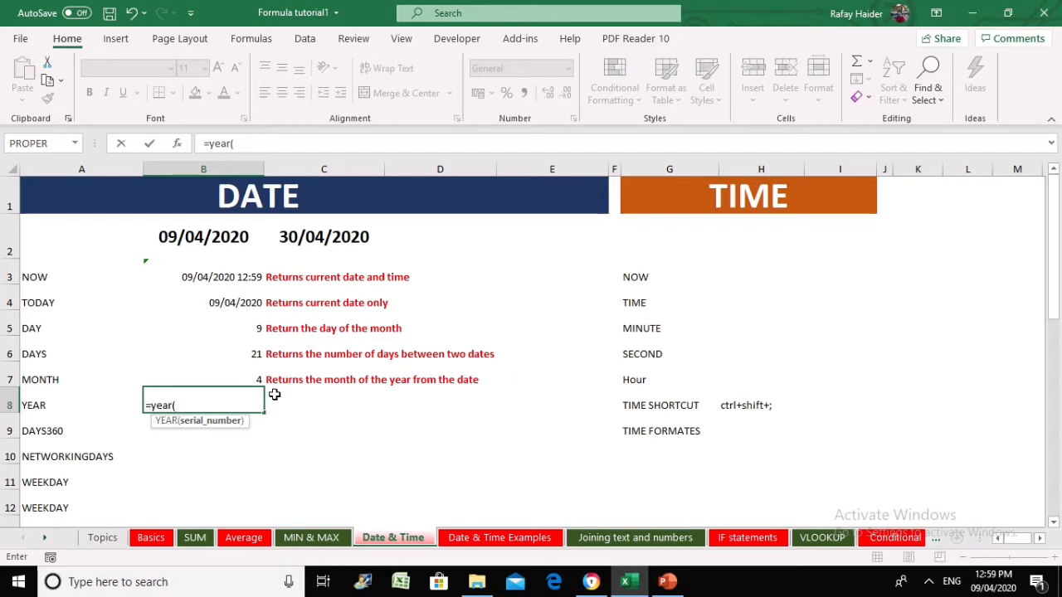
{"action": "left_click", "coordinate": [234, 231]}
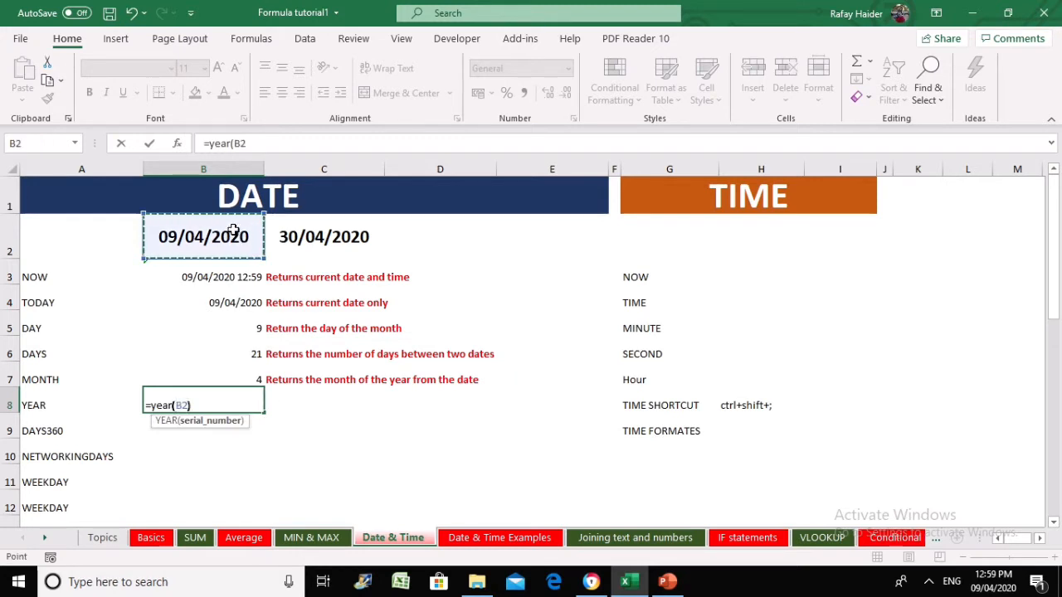
{"action": "type", "text": ")"}
{"action": "key", "text": "Return"}
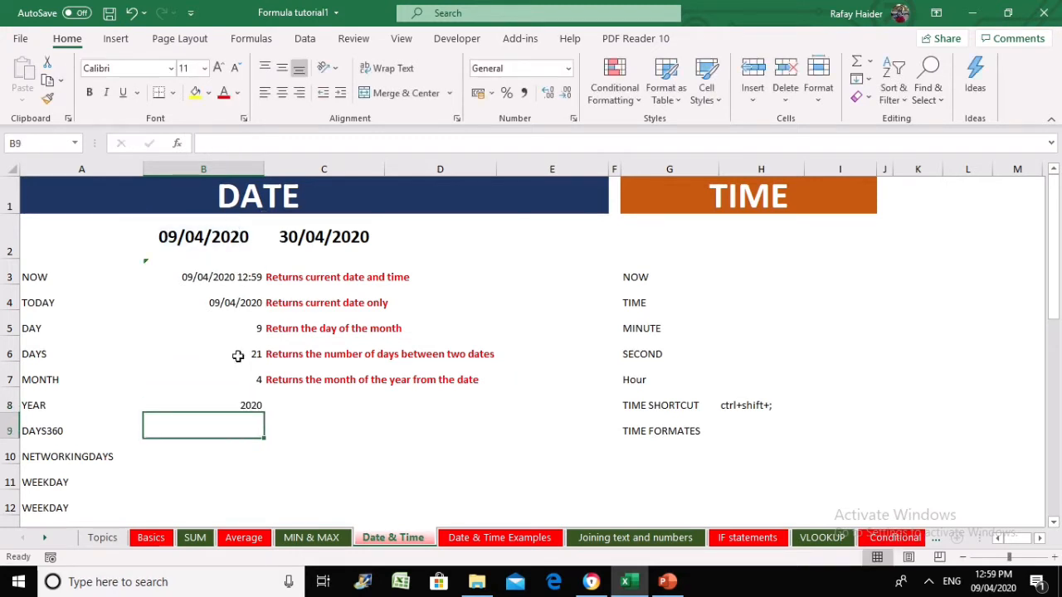
Add the note "Return the year" in cell C8, beside the YEAR result, and left-align it.
{"action": "left_click", "coordinate": [290, 380]}
{"action": "left_click", "coordinate": [290, 402]}
{"action": "type", "text": "Re"}
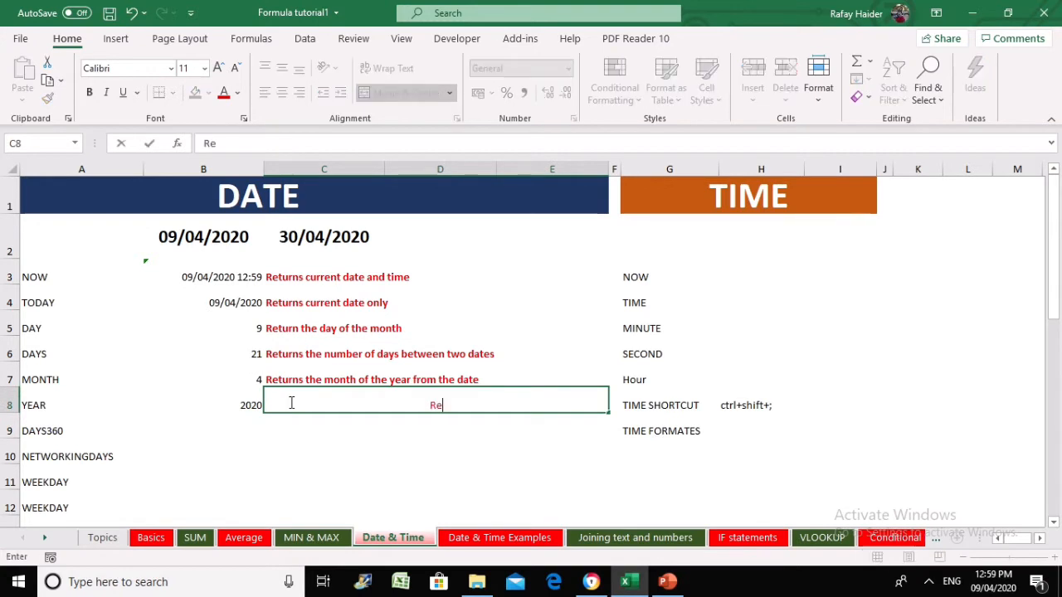
{"action": "type", "text": "turn the year"}
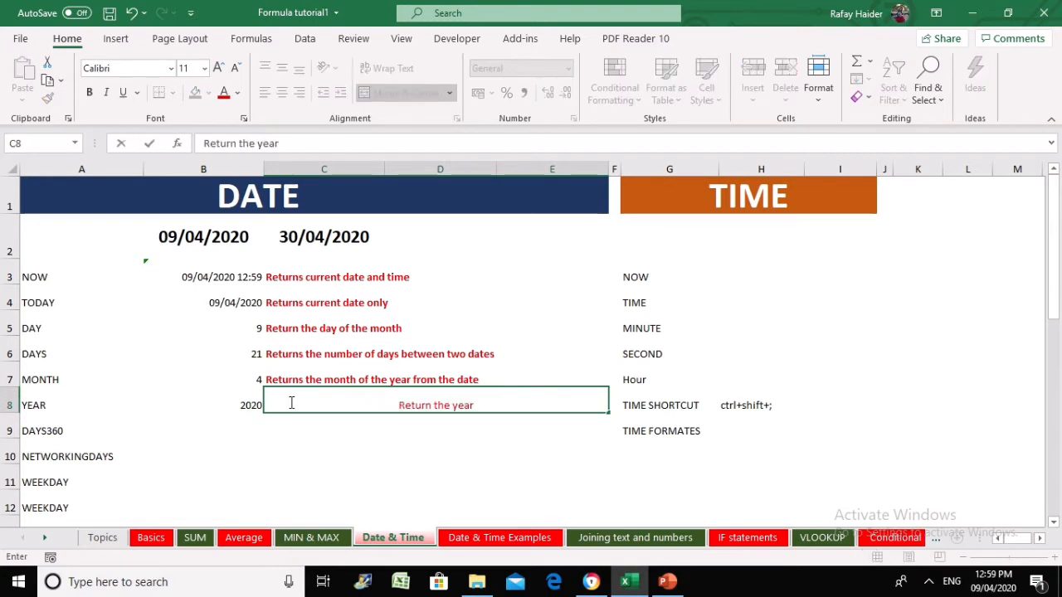
{"action": "key", "text": "Return"}
{"action": "left_click", "coordinate": [290, 403]}
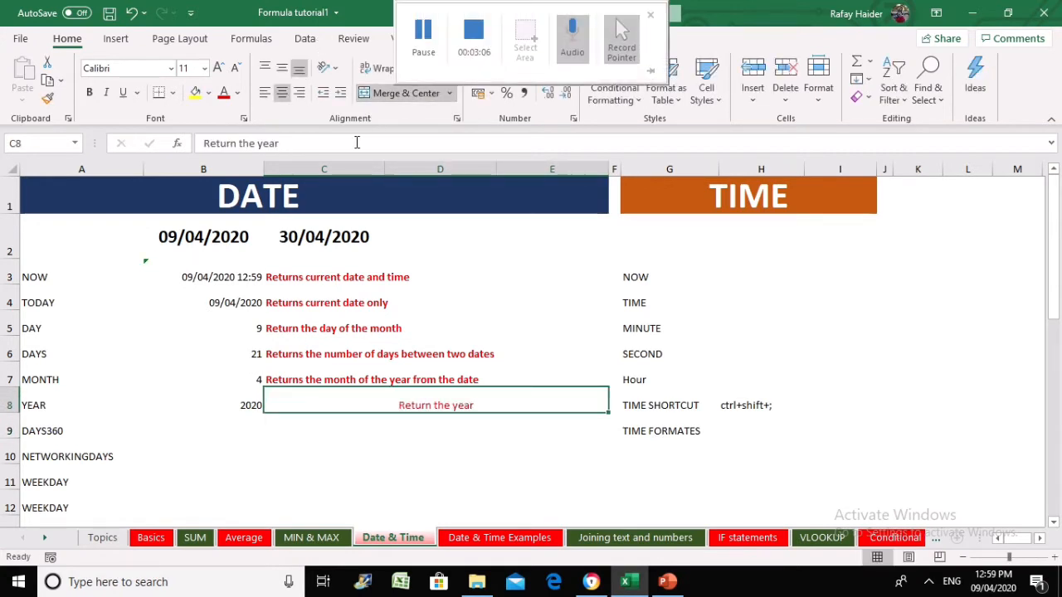
{"action": "left_click", "coordinate": [265, 92]}
Enter the formula =DAYS360(B2,C2) in cell B9, beside the DAYS360 label, using the start and end dates.
{"action": "left_click", "coordinate": [245, 418]}
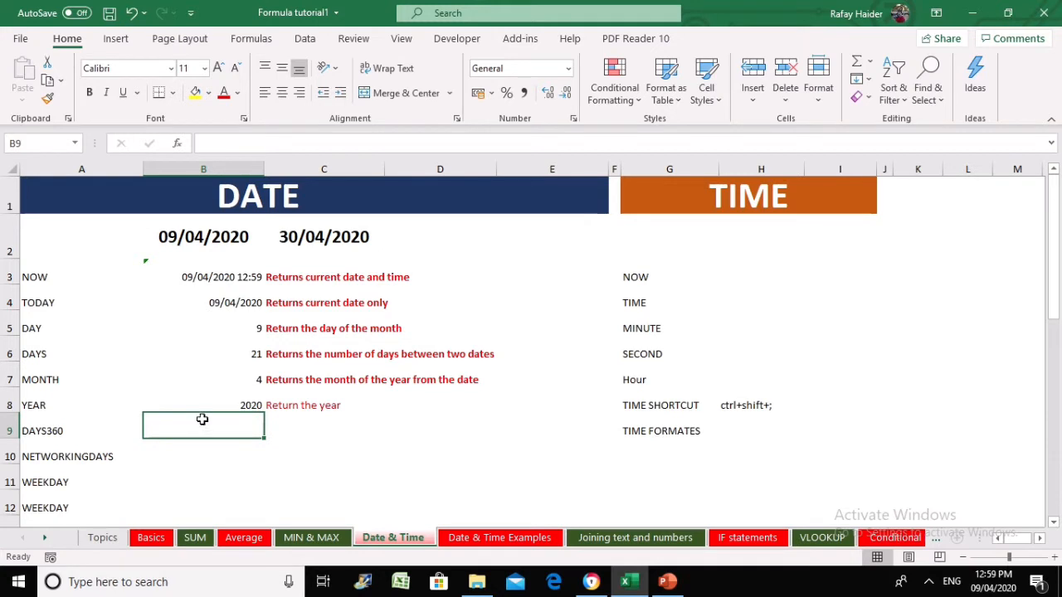
{"action": "left_click", "coordinate": [220, 457]}
{"action": "left_click", "coordinate": [219, 420]}
{"action": "type", "text": "="}
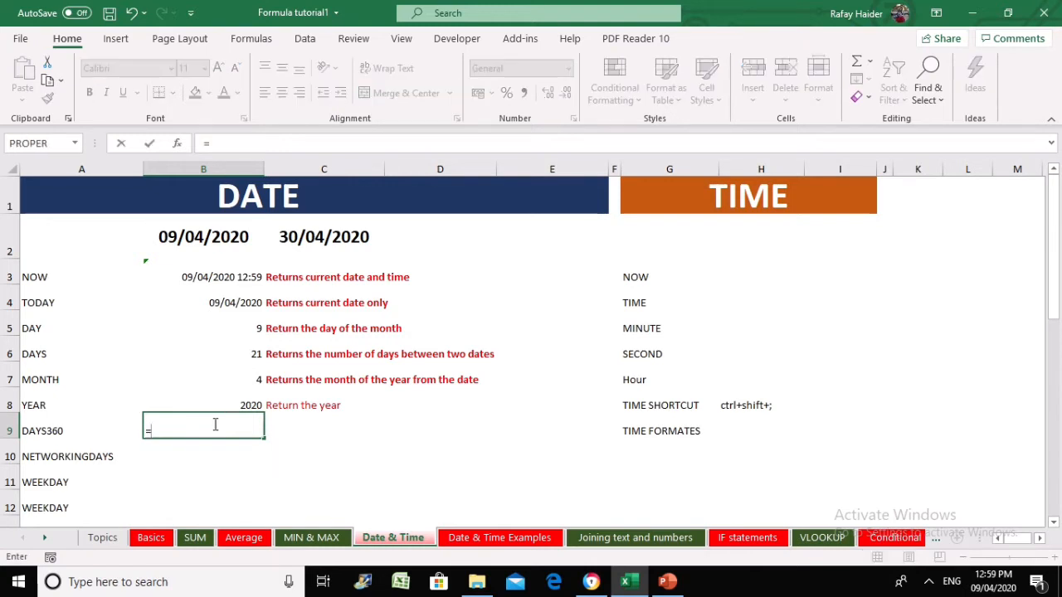
{"action": "type", "text": "days"}
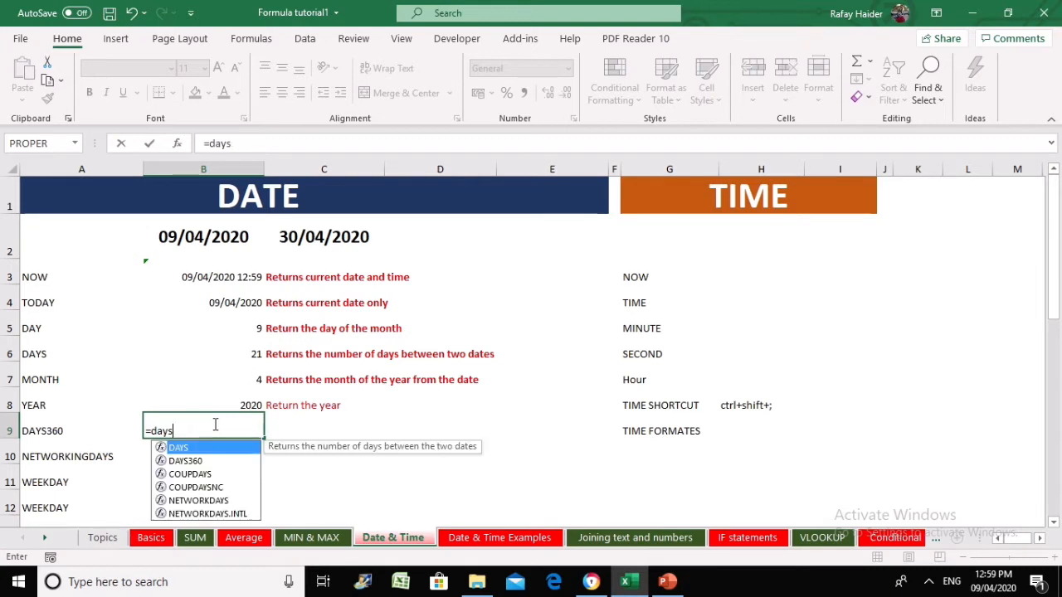
{"action": "type", "text": "360"}
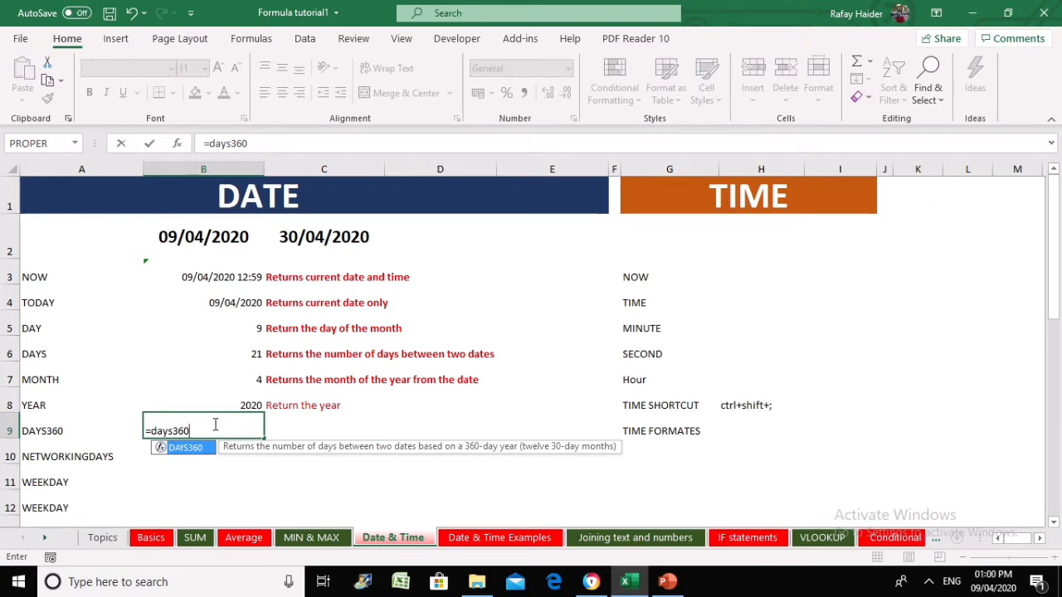
{"action": "type", "text": "("}
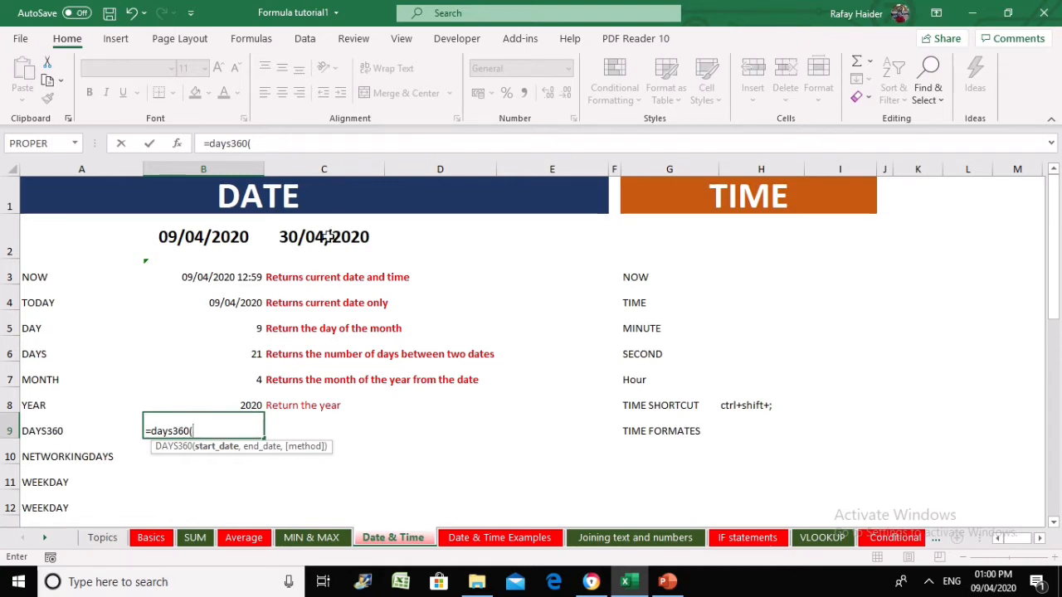
{"action": "left_click", "coordinate": [193, 236]}
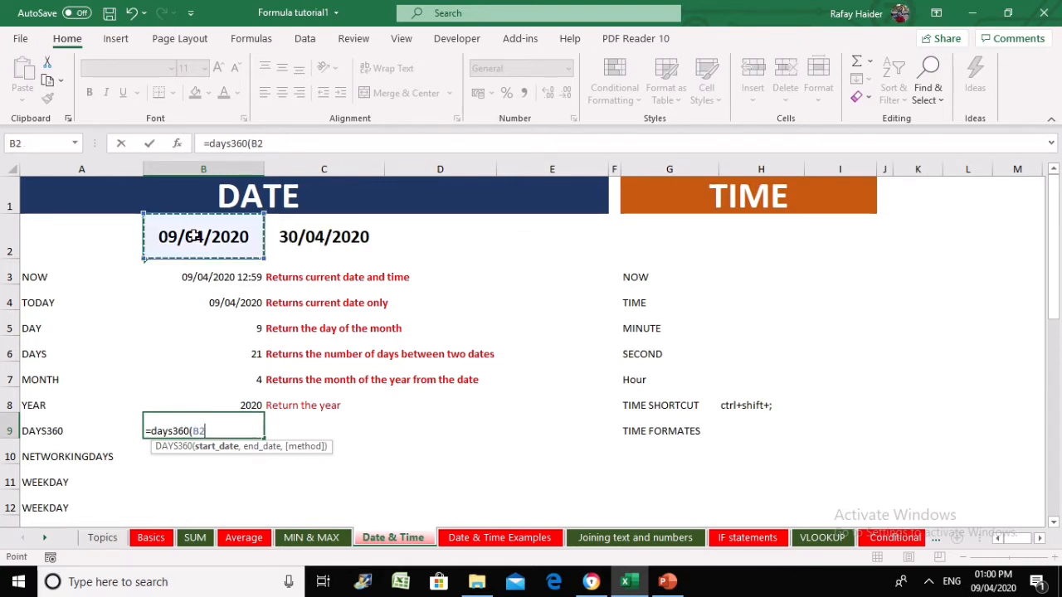
{"action": "type", "text": ","}
{"action": "left_click", "coordinate": [304, 253]}
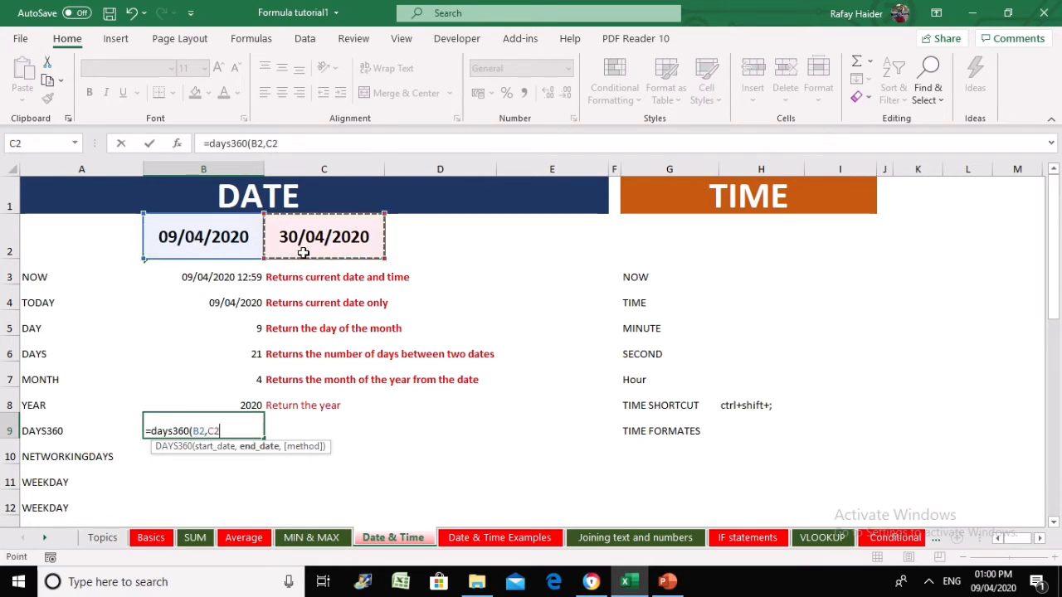
{"action": "type", "text": ")"}
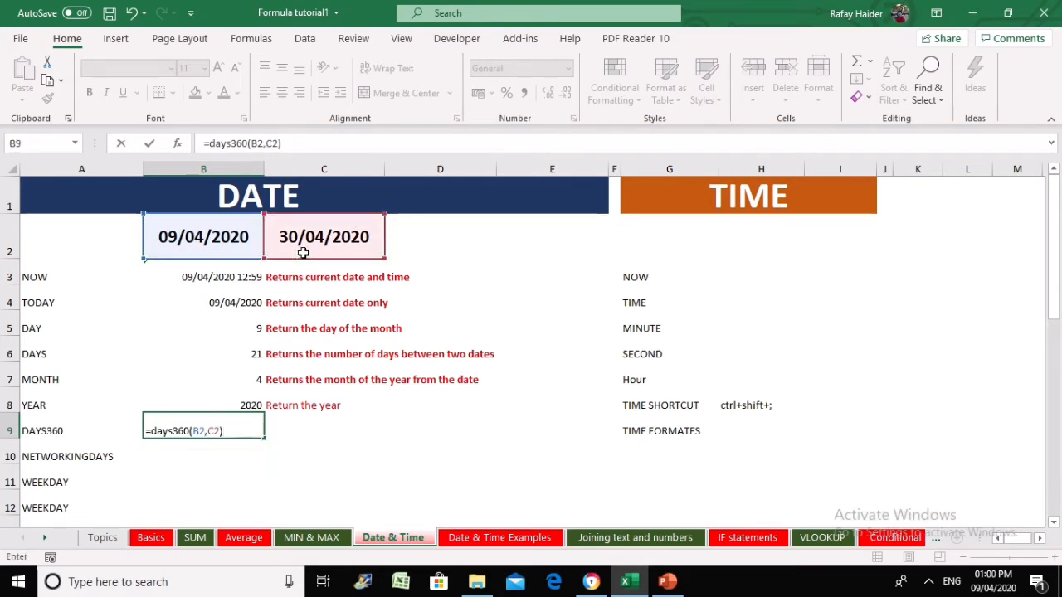
{"action": "key", "text": "Return"}
Compare the start and end date argument order of the DAYS formula in B6 with the DAYS360 formula in B9.
{"action": "left_click", "coordinate": [251, 428]}
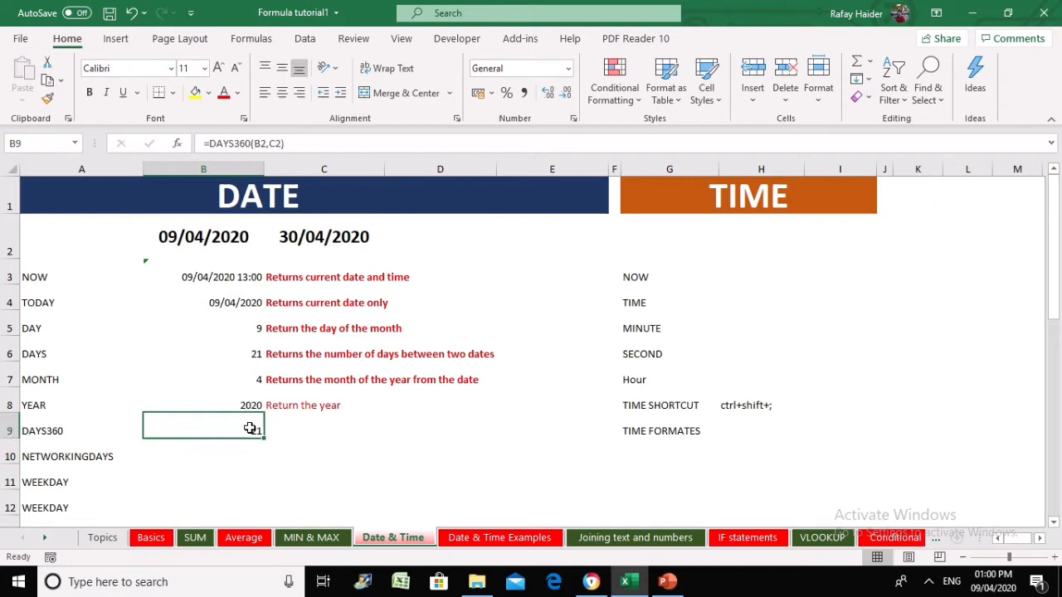
{"action": "left_click", "coordinate": [239, 369]}
{"action": "left_click", "coordinate": [242, 347]}
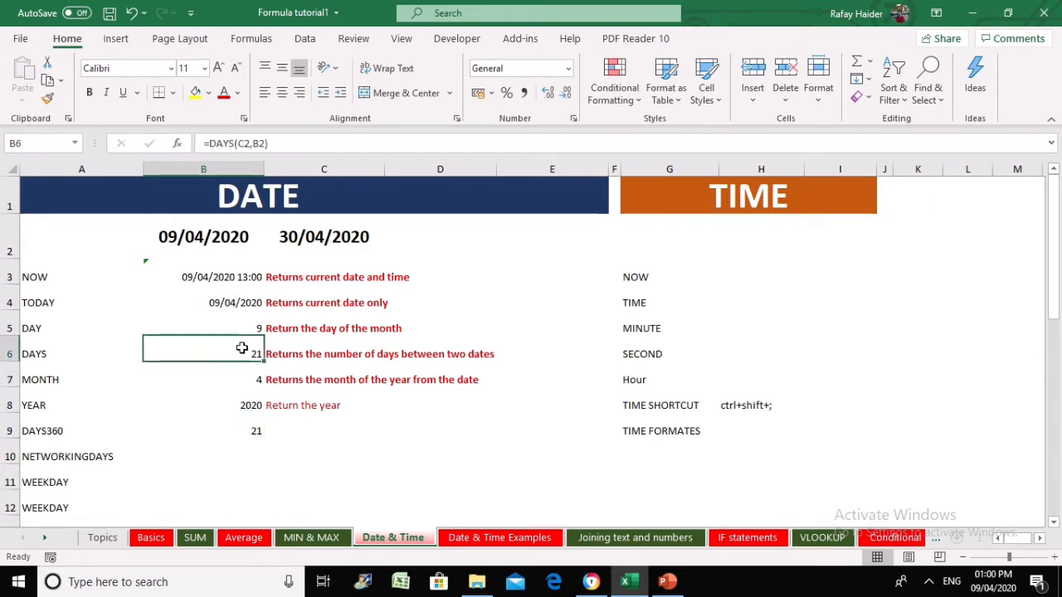
{"action": "double_click", "coordinate": [232, 348]}
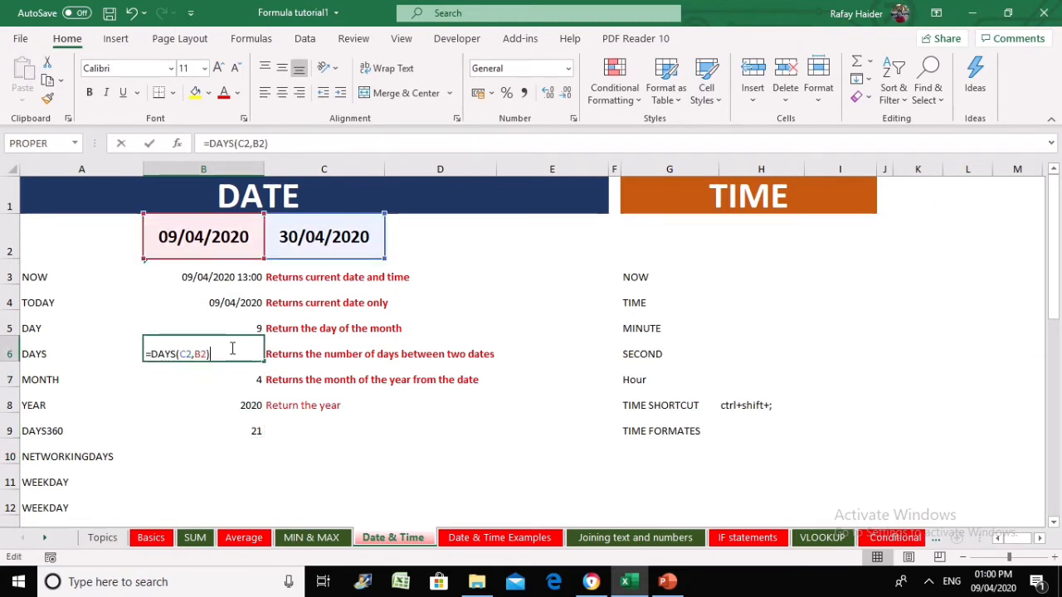
{"action": "left_click", "coordinate": [185, 354]}
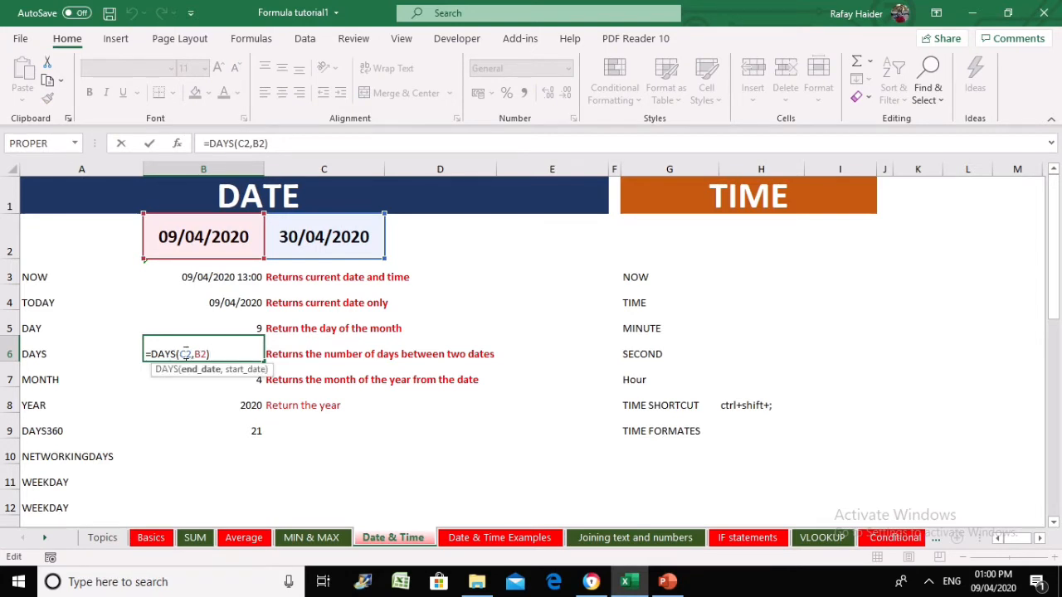
{"action": "left_click", "coordinate": [199, 353]}
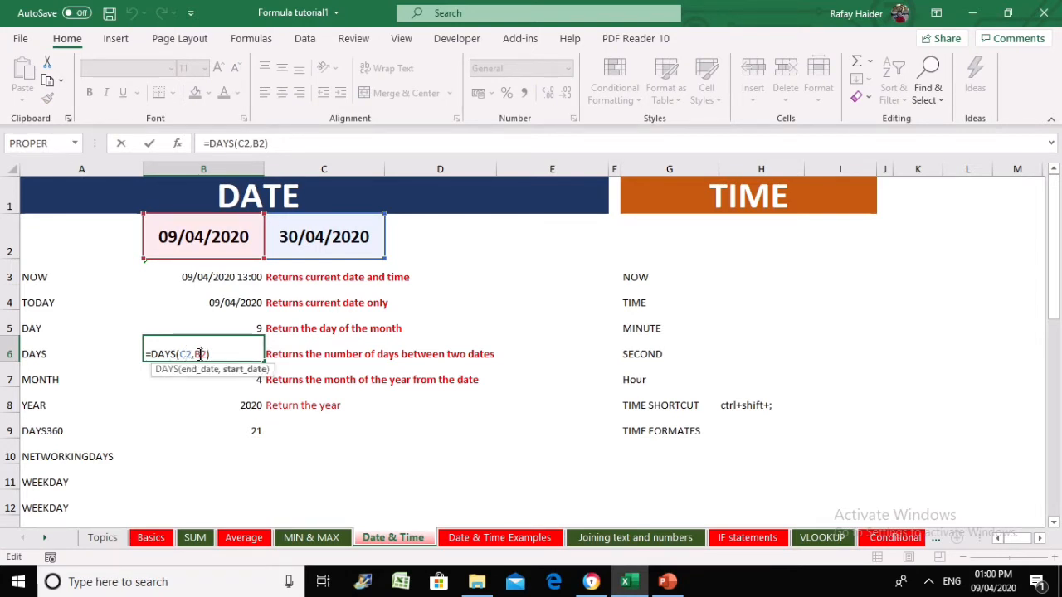
{"action": "key", "text": "ctrl+Return"}
{"action": "left_click", "coordinate": [225, 427]}
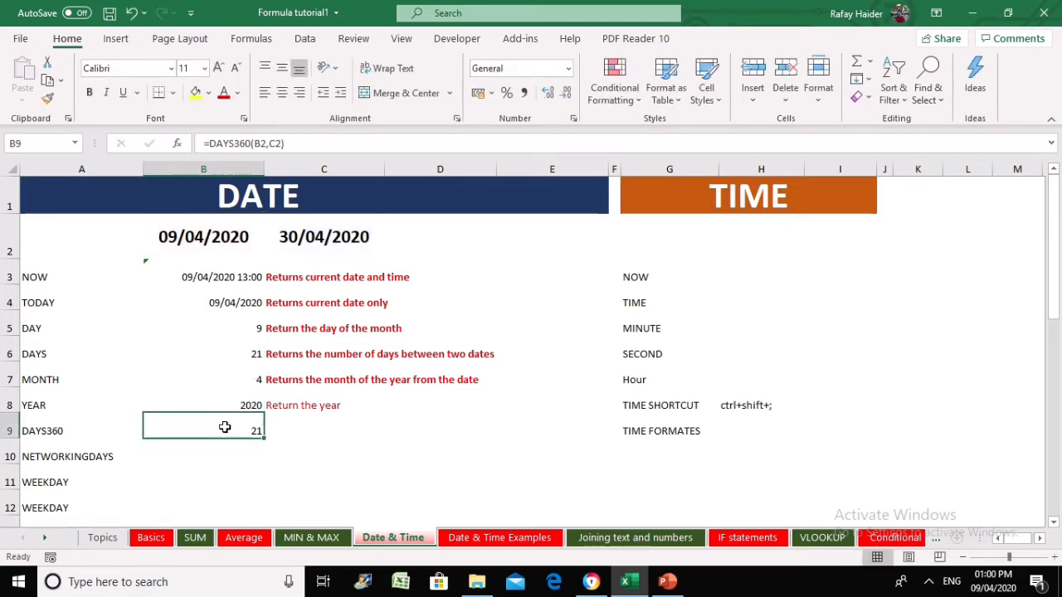
{"action": "double_click", "coordinate": [225, 427]}
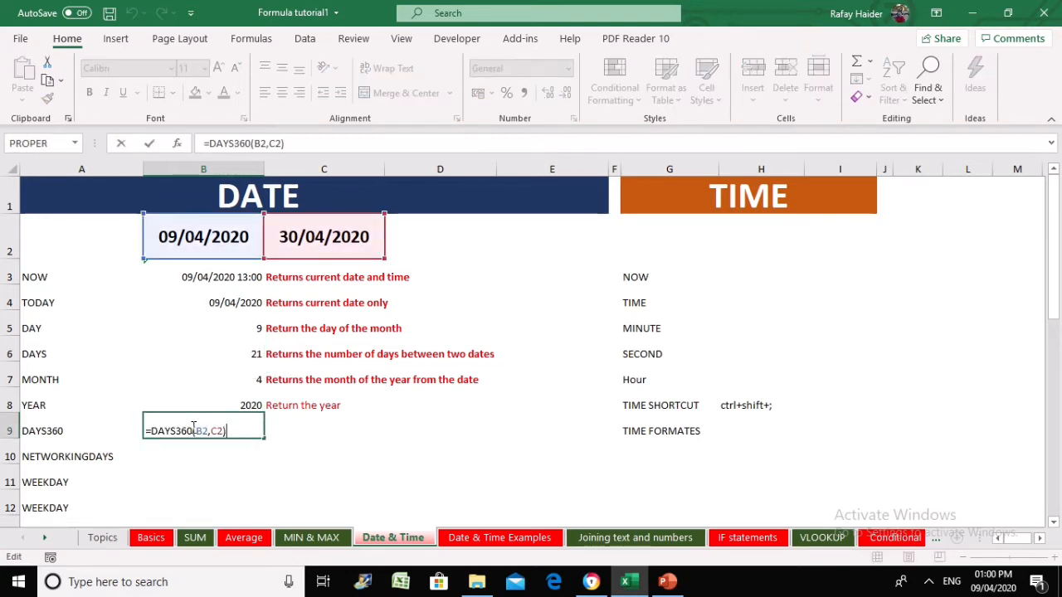
{"action": "left_click", "coordinate": [204, 430]}
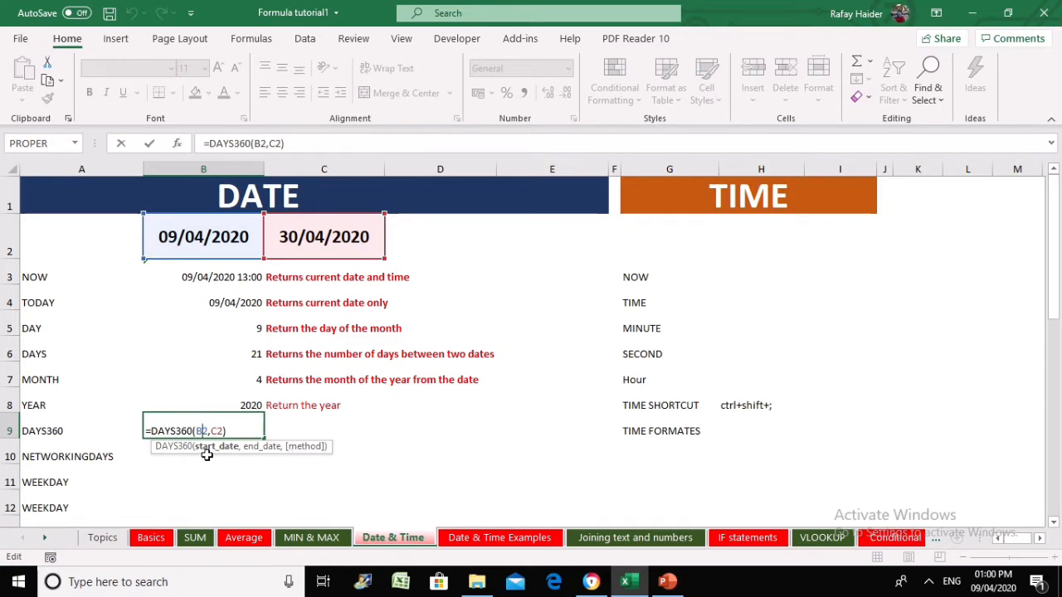
{"action": "key", "text": "Return"}
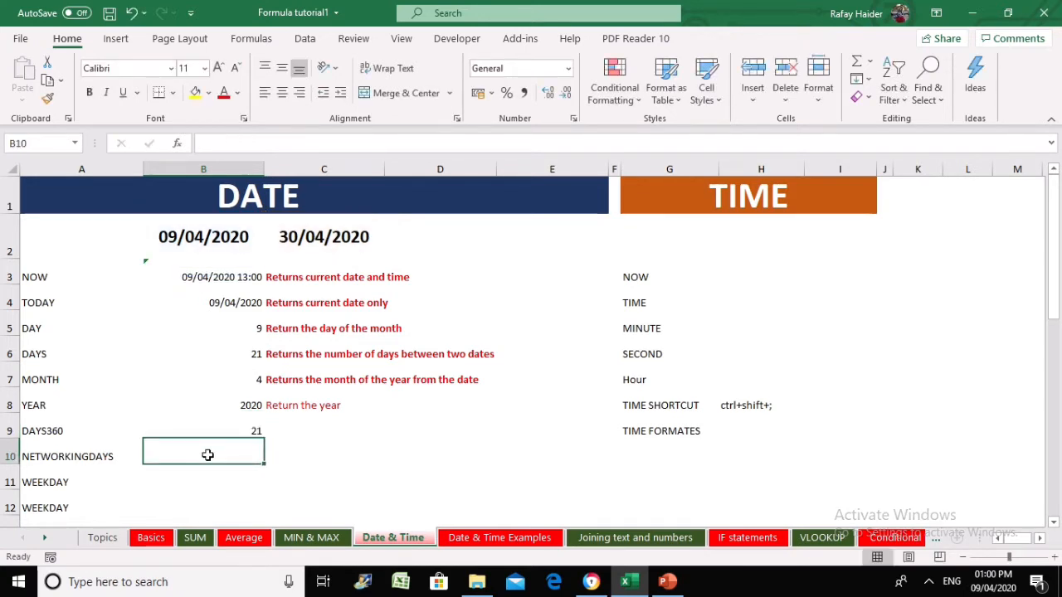
Add the note "Return the number of days based on 360 days a year" in cell C9, beside the DAYS360 result.
{"action": "left_click", "coordinate": [309, 428]}
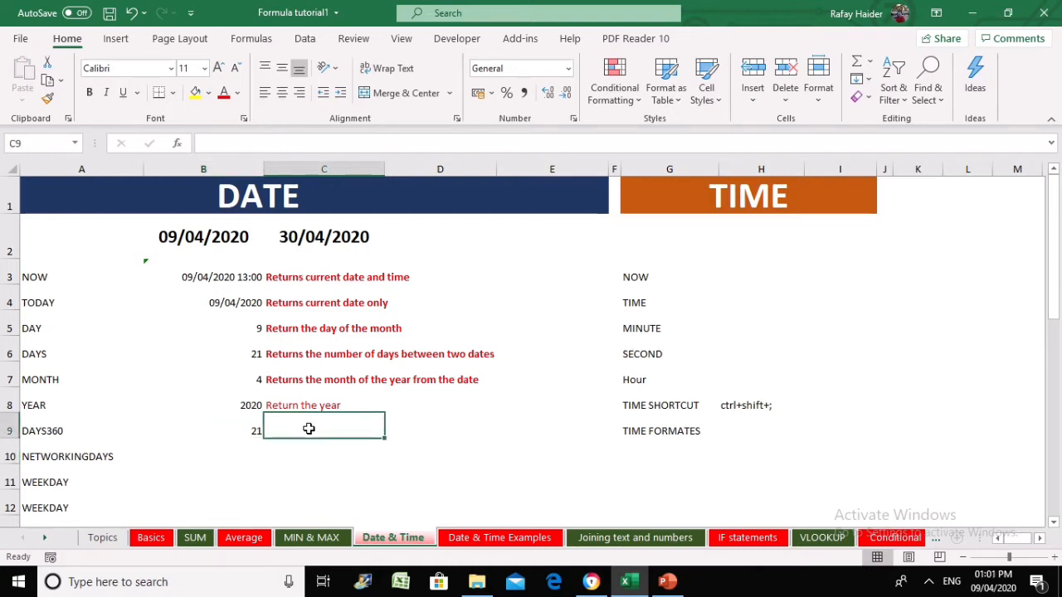
{"action": "type", "text": "Re"}
{"action": "key", "text": "BackSpace"}
{"action": "key", "text": "BackSpace"}
{"action": "type", "text": "Re"}
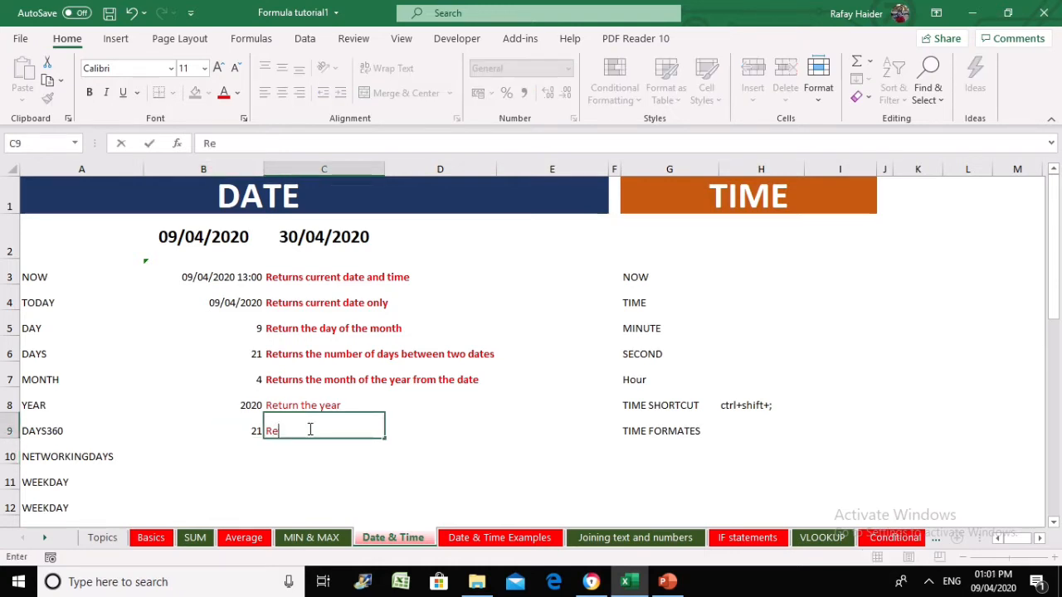
{"action": "type", "text": "turn the number of d"}
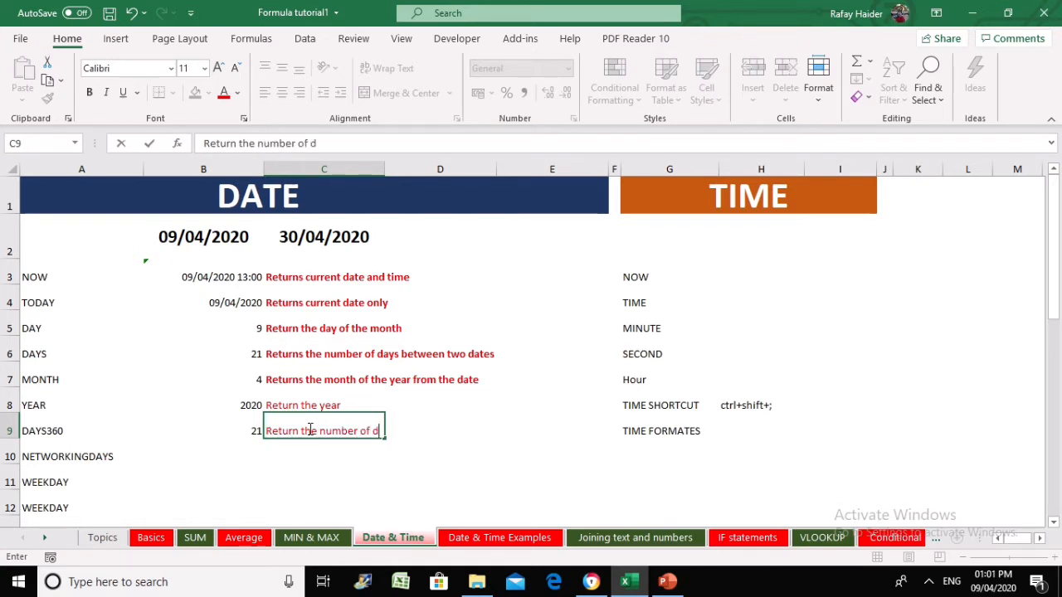
{"action": "type", "text": "ays based on "}
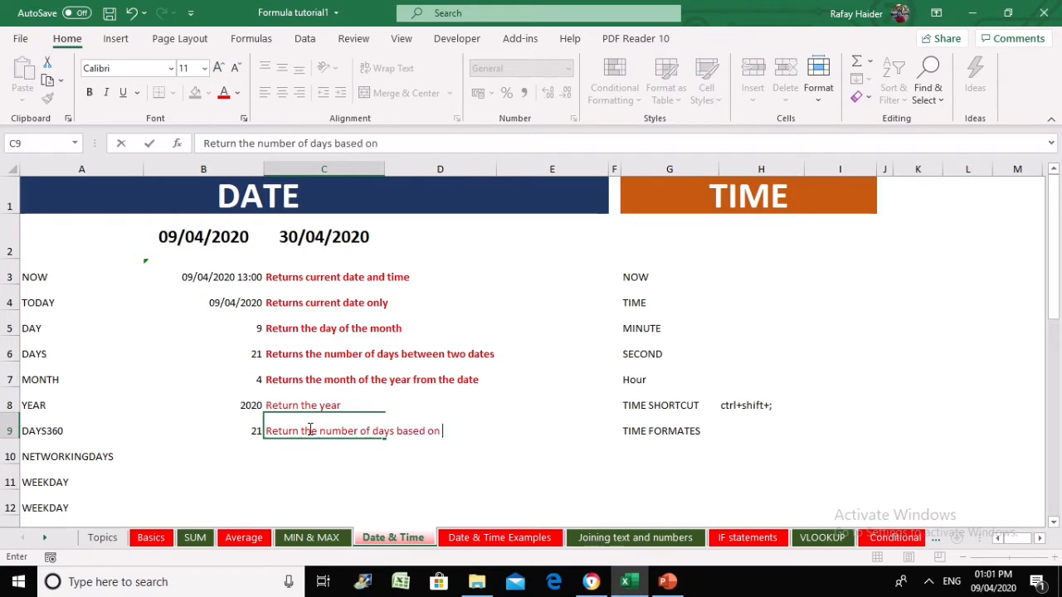
{"action": "type", "text": "360 days a y"}
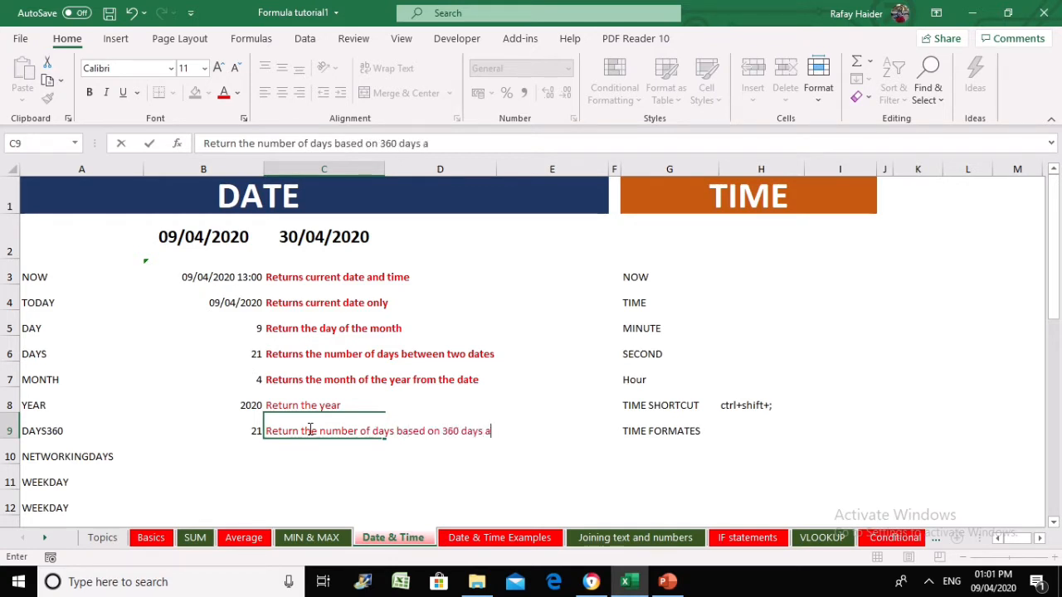
{"action": "type", "text": "ear"}
{"action": "key", "text": "Return"}
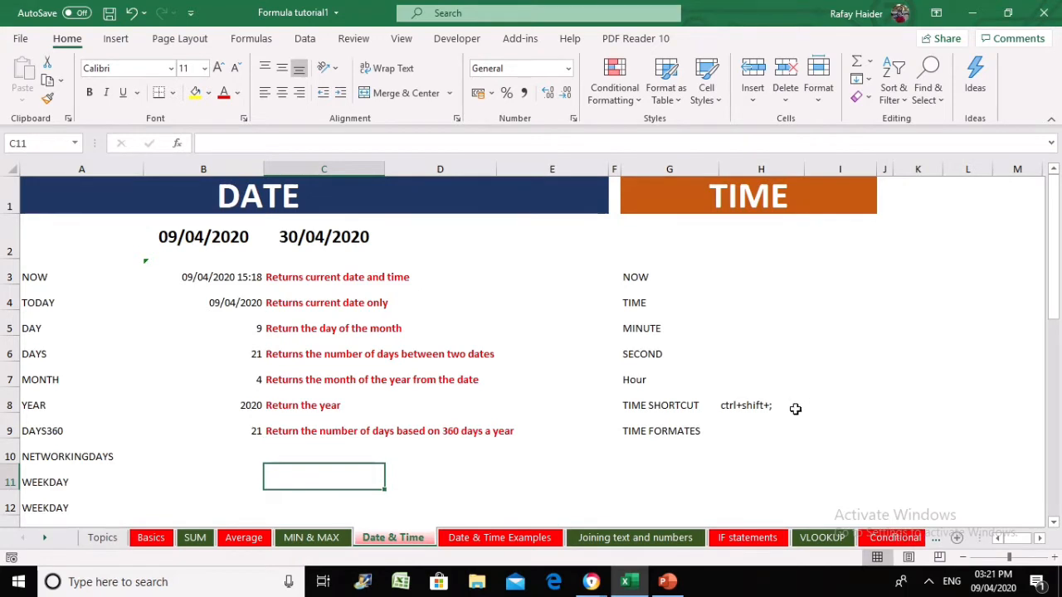
{"action": "left_click", "coordinate": [231, 453]}
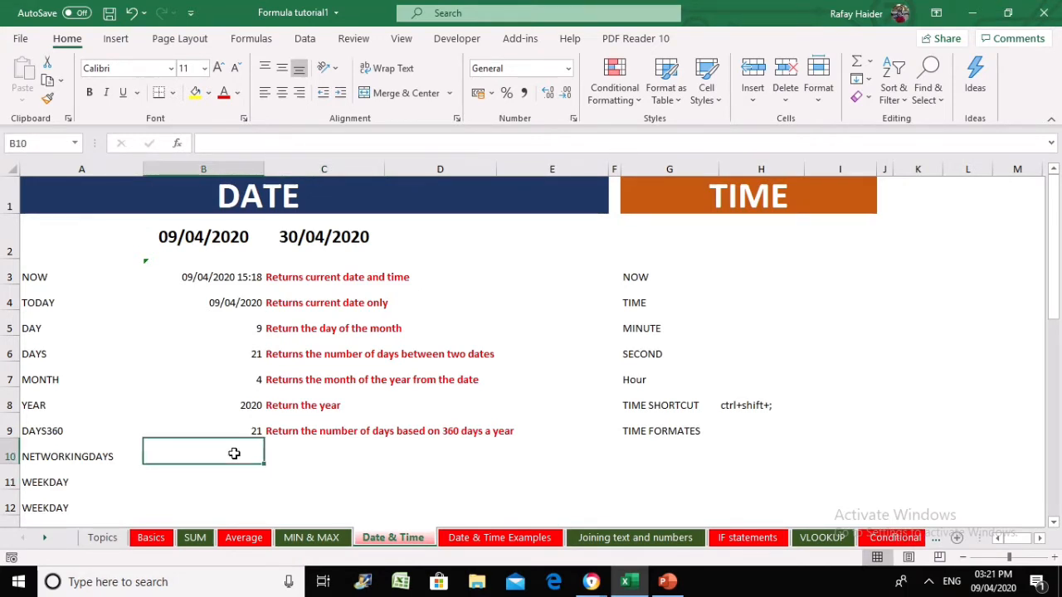
{"action": "left_click", "coordinate": [347, 459]}
{"action": "left_click", "coordinate": [224, 451]}
{"action": "left_click", "coordinate": [324, 467]}
{"action": "left_click", "coordinate": [193, 441]}
{"action": "scroll", "coordinate": [339, 450], "scroll_direction": "down", "scroll_amount": 1}
{"action": "left_click", "coordinate": [320, 392]}
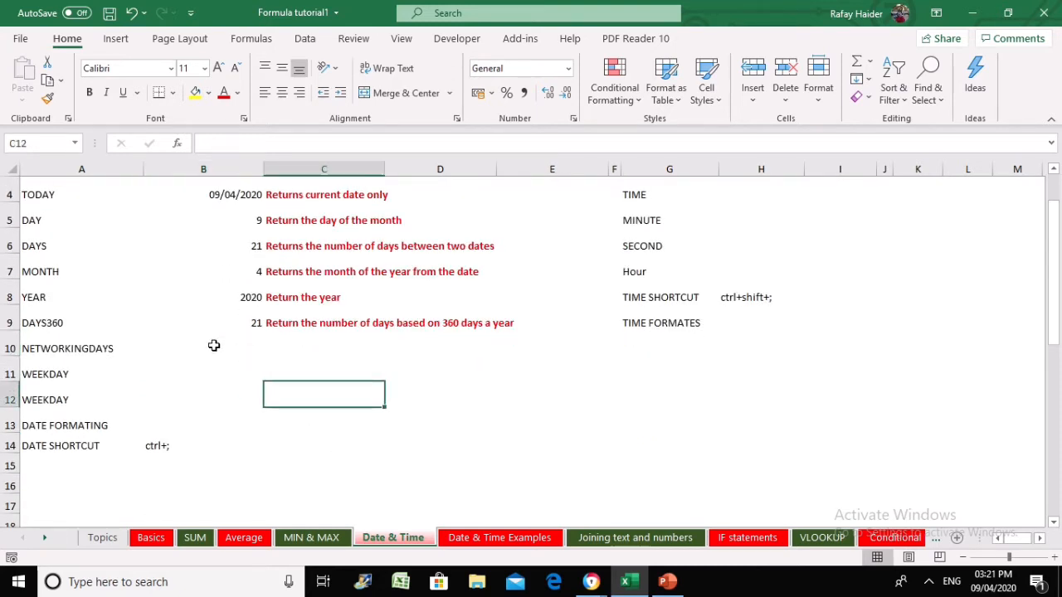
Look at the April 2020 system calendar, and review the dates in B2 and C2 along with the DAYS360 result.
{"action": "left_click", "coordinate": [214, 346]}
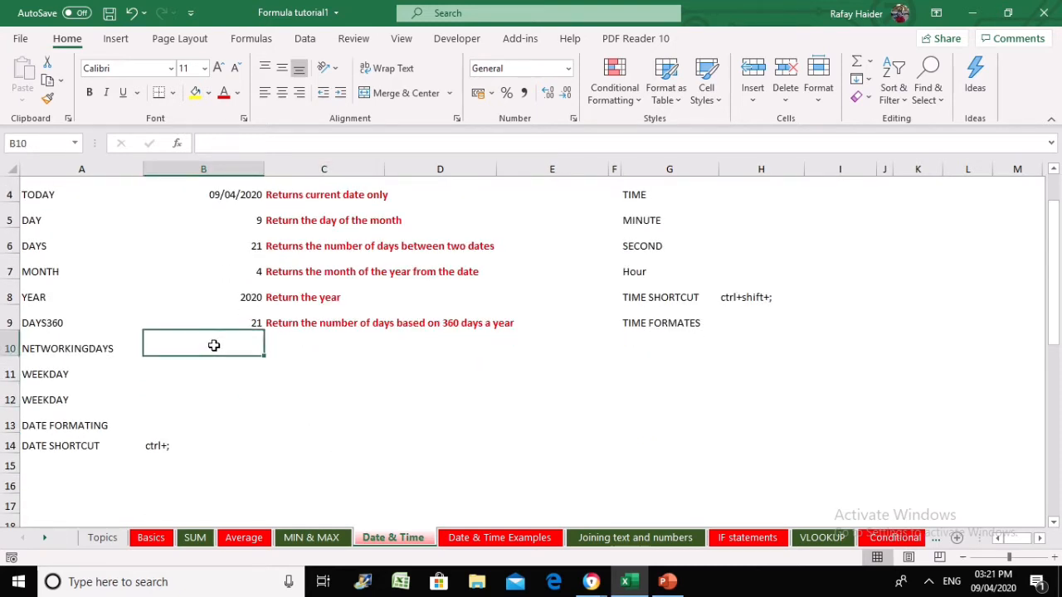
{"action": "left_click", "coordinate": [995, 581]}
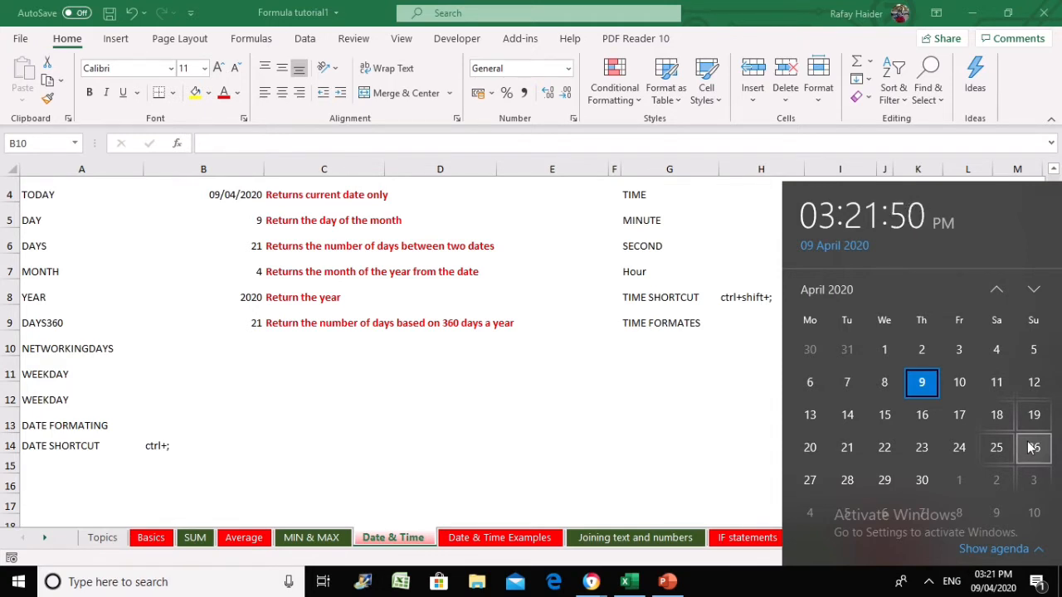
{"action": "left_click", "coordinate": [270, 401]}
{"action": "scroll", "coordinate": [270, 395], "scroll_direction": "up", "scroll_amount": 1}
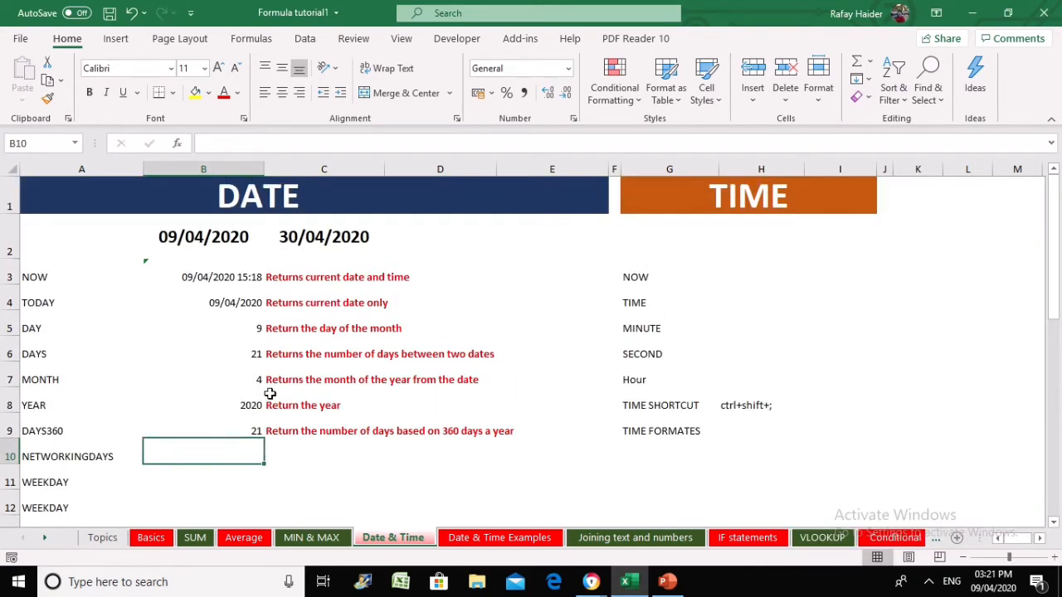
{"action": "scroll", "coordinate": [282, 394], "scroll_direction": "down", "scroll_amount": 1}
{"action": "left_click", "coordinate": [229, 322]}
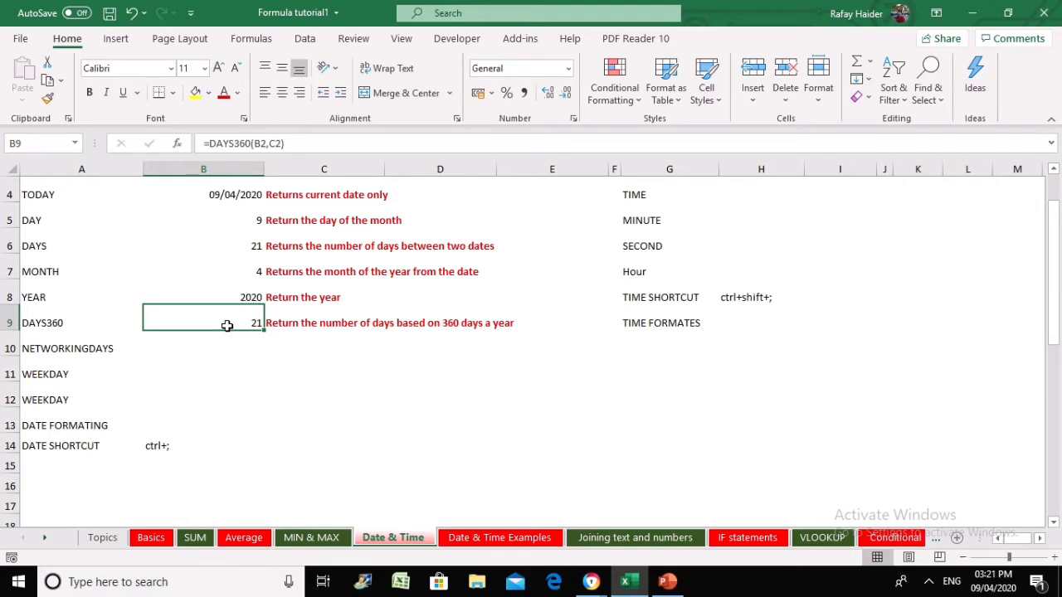
{"action": "scroll", "coordinate": [227, 338], "scroll_direction": "up", "scroll_amount": 1}
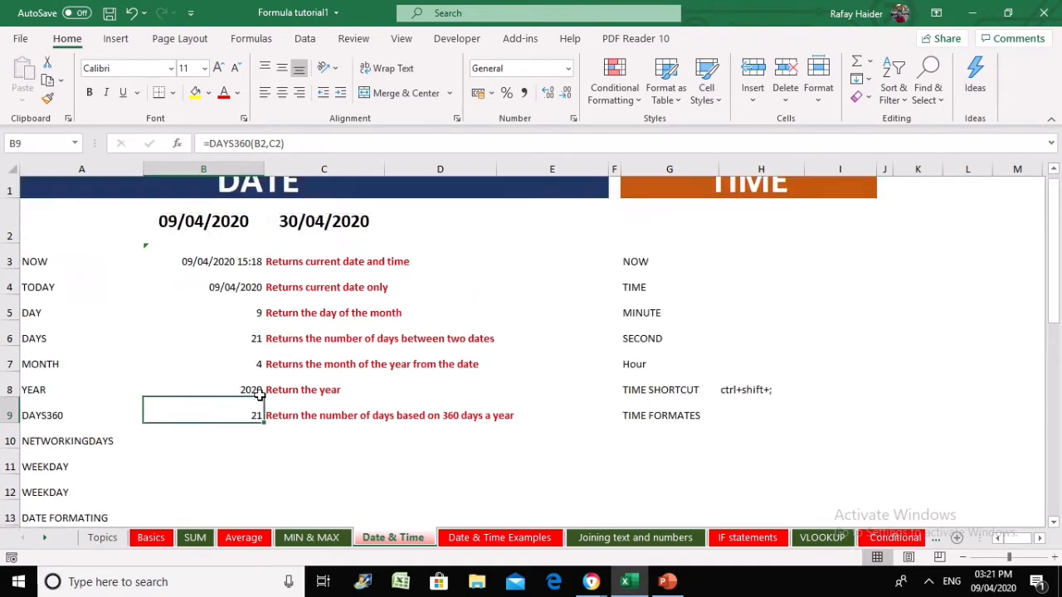
{"action": "left_click", "coordinate": [205, 242]}
{"action": "left_click", "coordinate": [313, 239]}
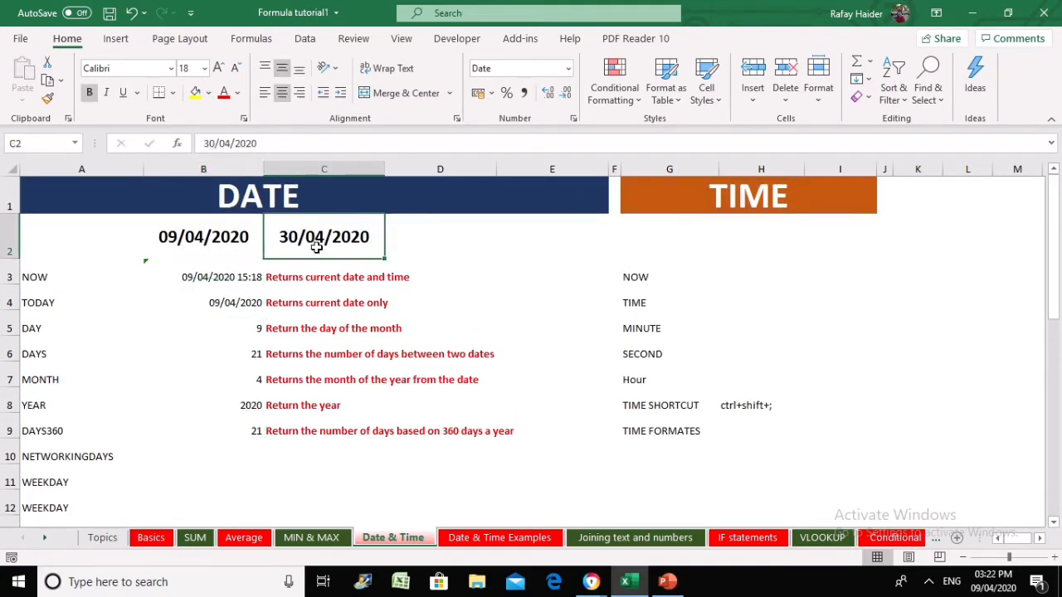
{"action": "left_click", "coordinate": [239, 434]}
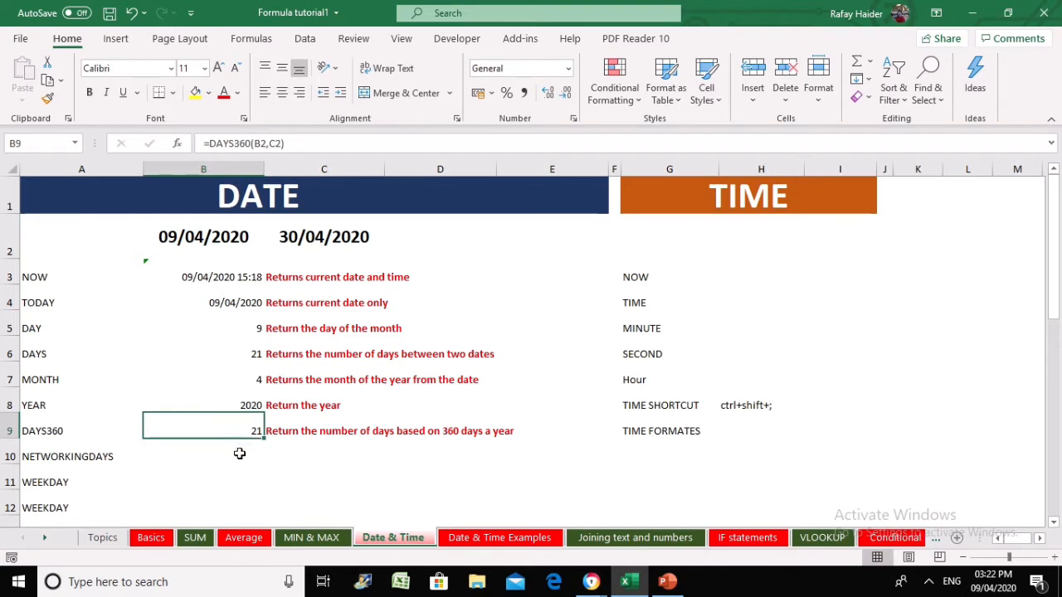
Enter the formula =NETWORKDAYS(B2,C2) in cell B10, beside the NETWORKINGDAYS label, using the start and end dates.
{"action": "left_click", "coordinate": [224, 241]}
{"action": "left_click", "coordinate": [339, 239]}
{"action": "left_click", "coordinate": [240, 453]}
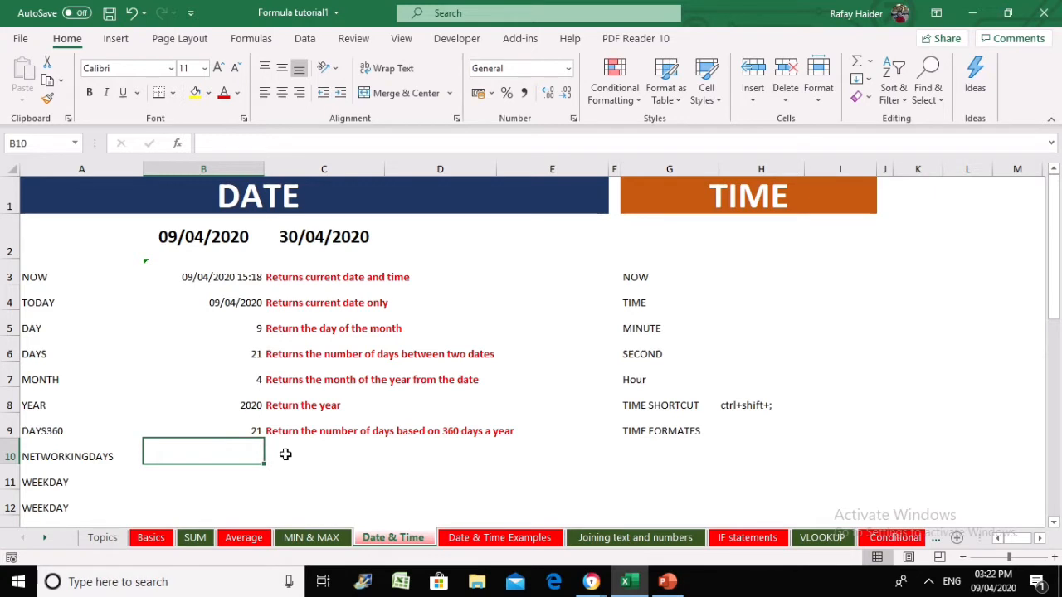
{"action": "left_click", "coordinate": [378, 456]}
{"action": "left_click", "coordinate": [247, 456]}
{"action": "type", "text": "=NETW"}
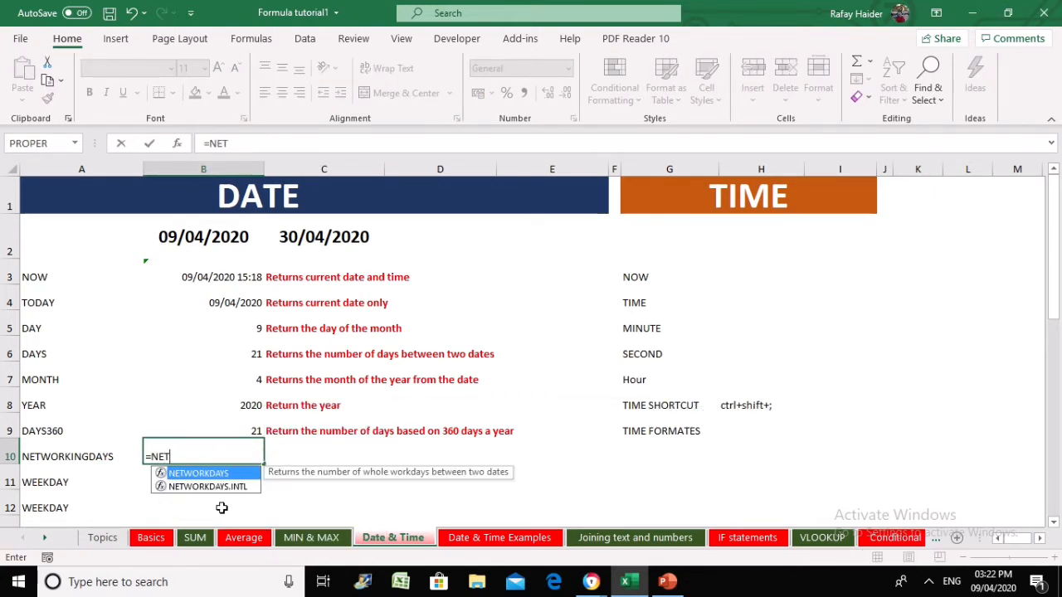
{"action": "double_click", "coordinate": [195, 473]}
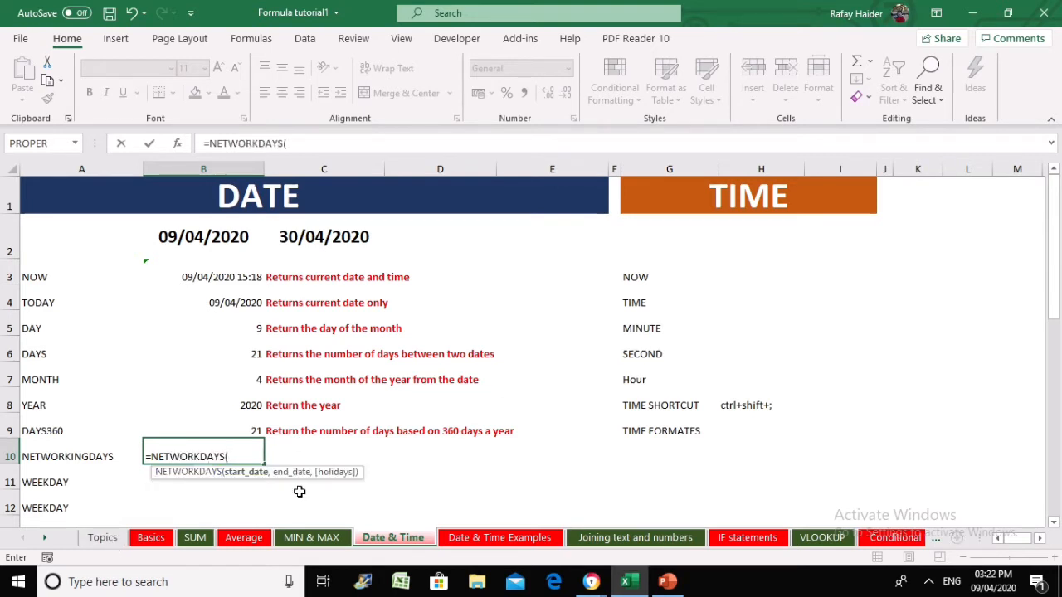
{"action": "left_click", "coordinate": [218, 236]}
{"action": "type", "text": ","}
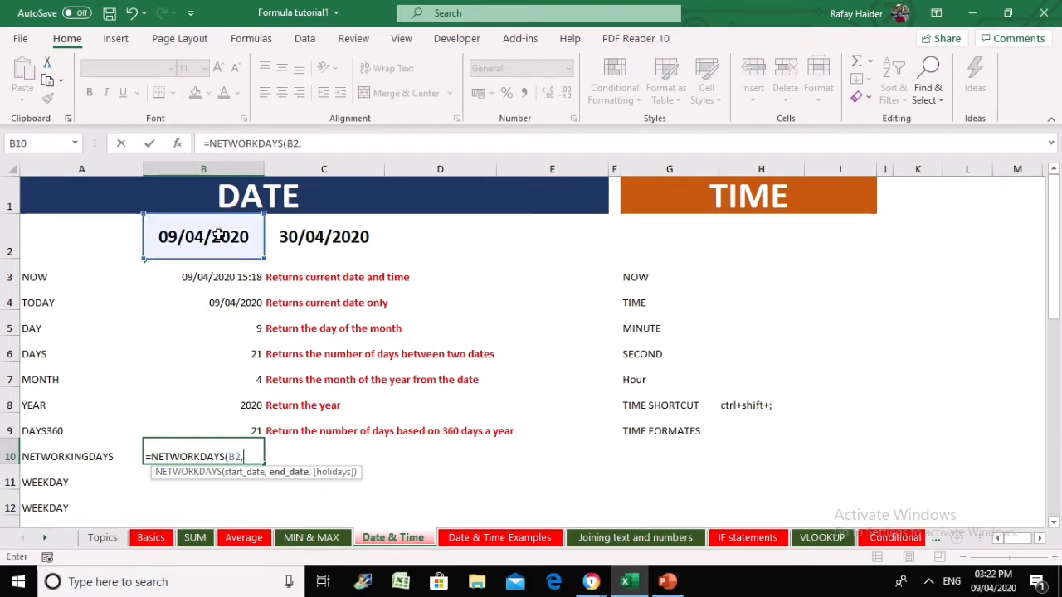
{"action": "left_click", "coordinate": [328, 237]}
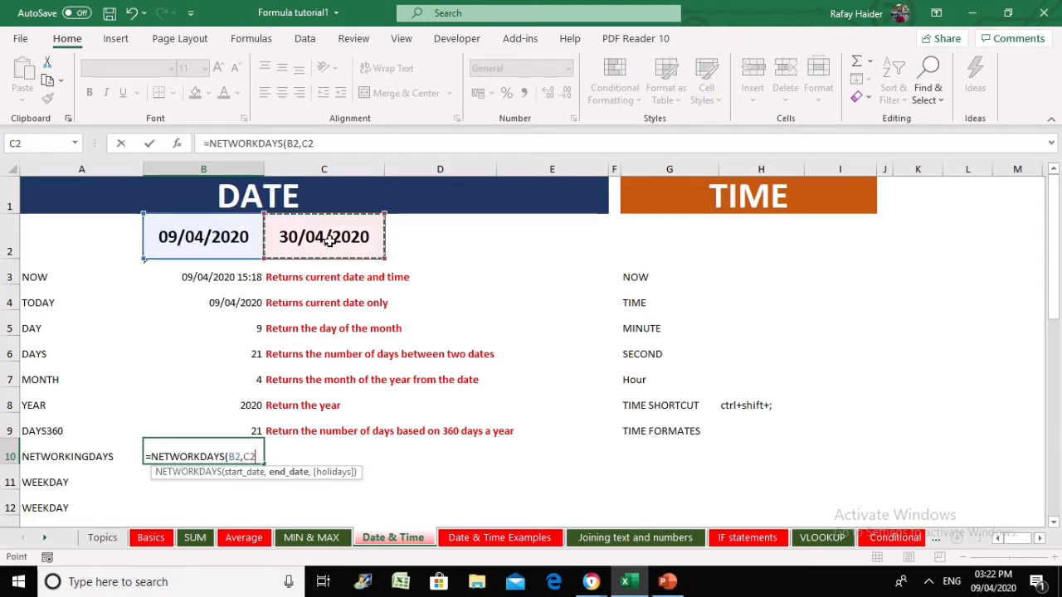
{"action": "type", "text": ")"}
{"action": "key", "text": "Return"}
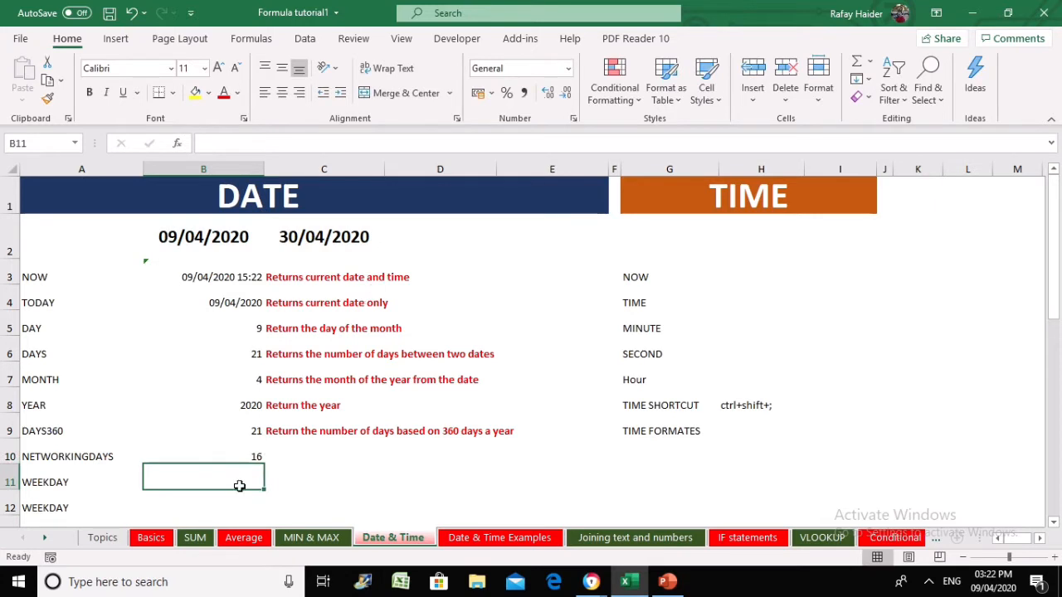
Compare the DAYS360 result in B9 with the NETWORKDAYS result in B10, and inspect the formula's optional holidays argument.
{"action": "left_click", "coordinate": [242, 459]}
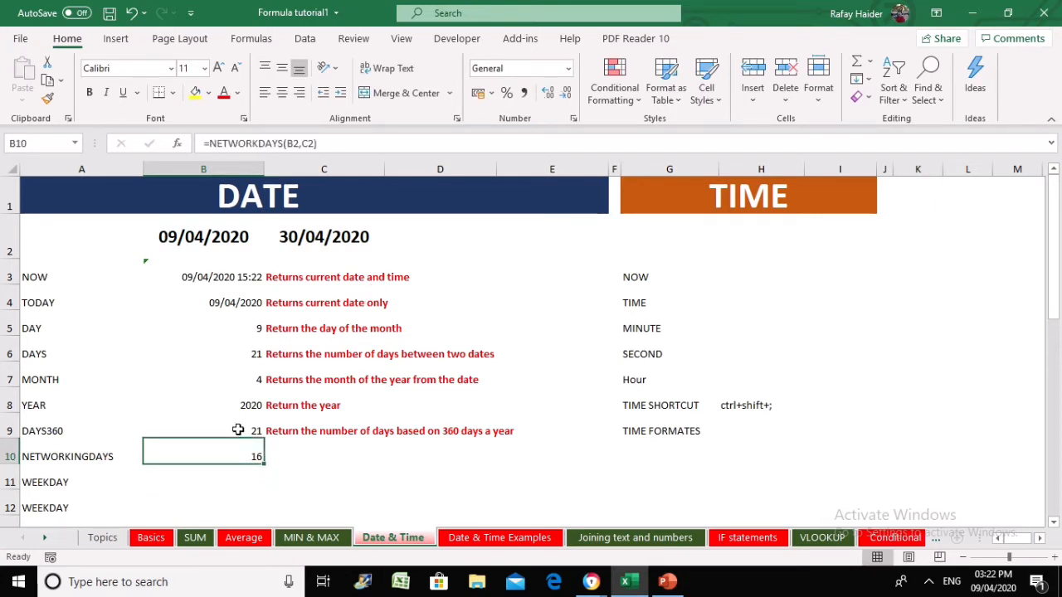
{"action": "left_click", "coordinate": [238, 430]}
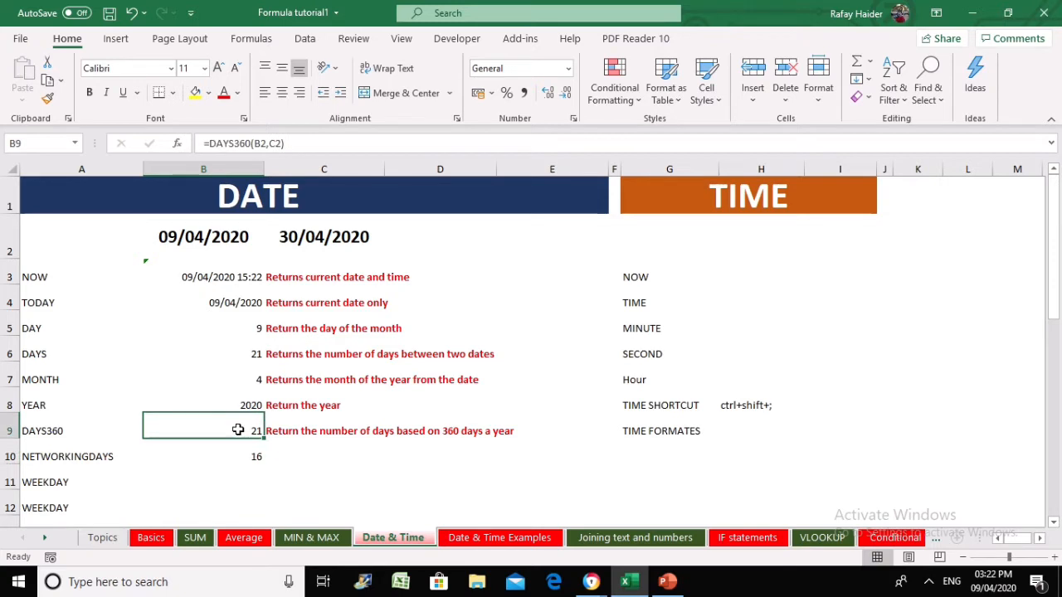
{"action": "left_click", "coordinate": [251, 466]}
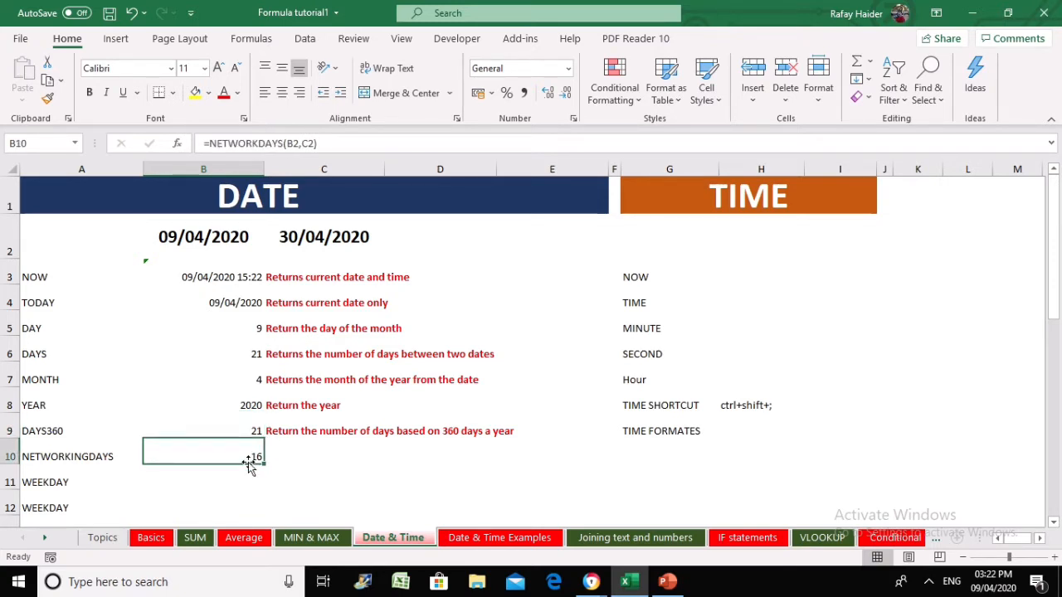
{"action": "double_click", "coordinate": [251, 466]}
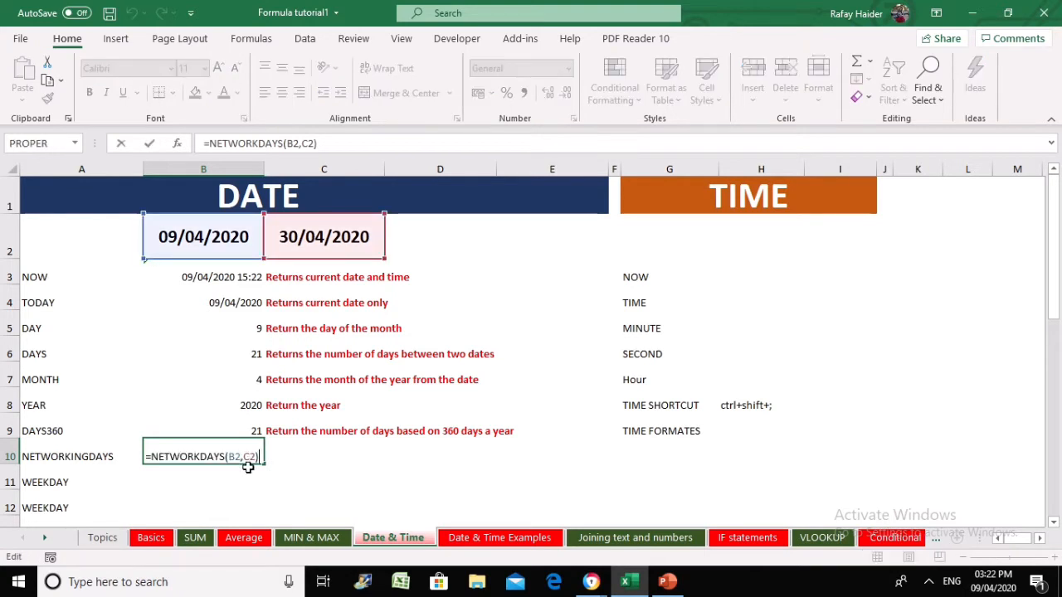
{"action": "left_click", "coordinate": [257, 457]}
{"action": "type", "text": ","}
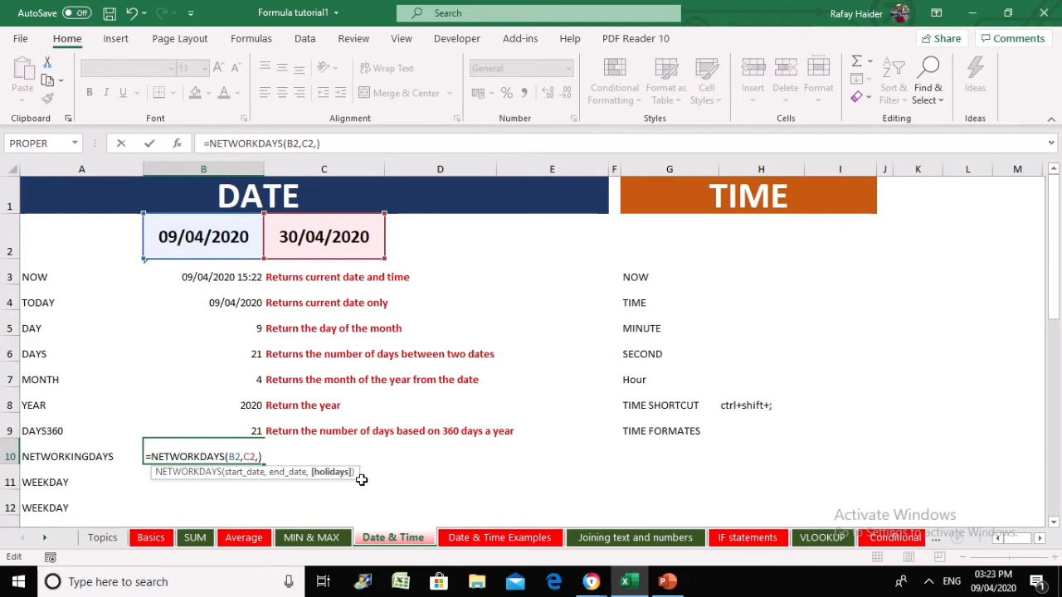
{"action": "key", "text": "Return"}
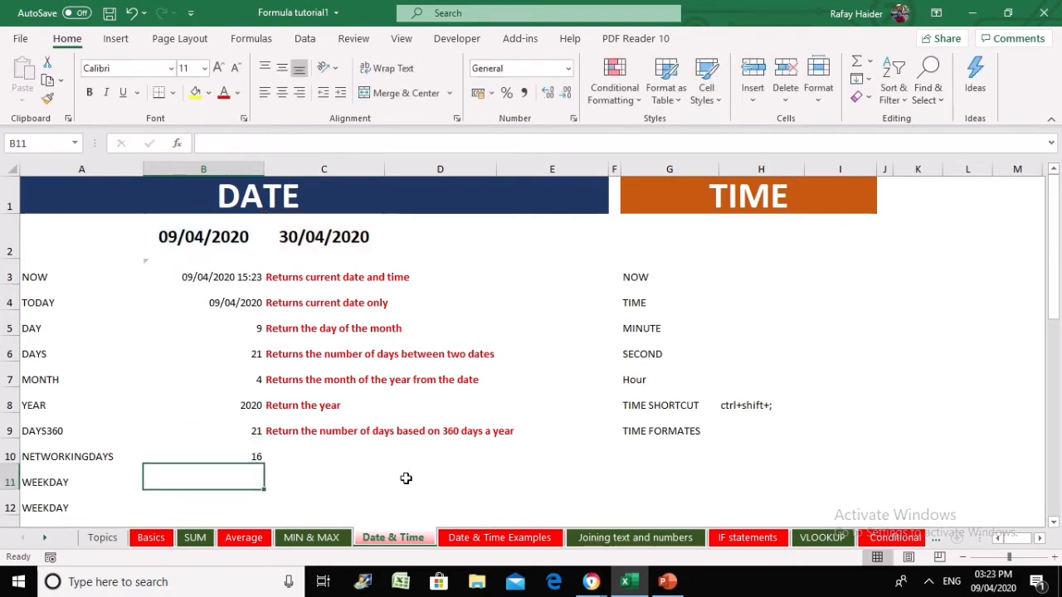
{"action": "left_click", "coordinate": [463, 496]}
{"action": "scroll", "coordinate": [463, 496], "scroll_direction": "down", "scroll_amount": 1}
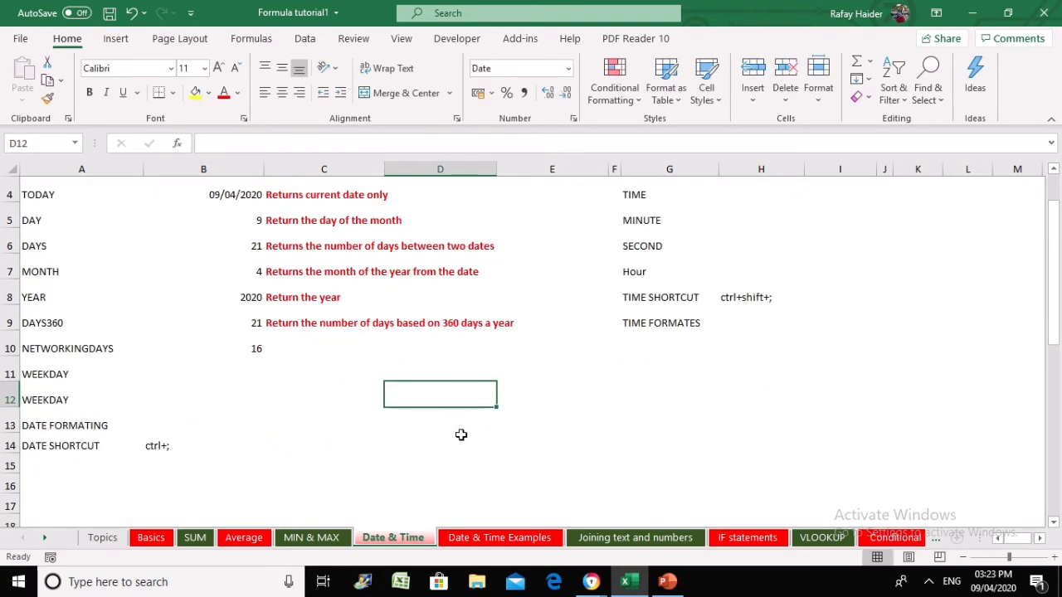
{"action": "type", "text": "24/"}
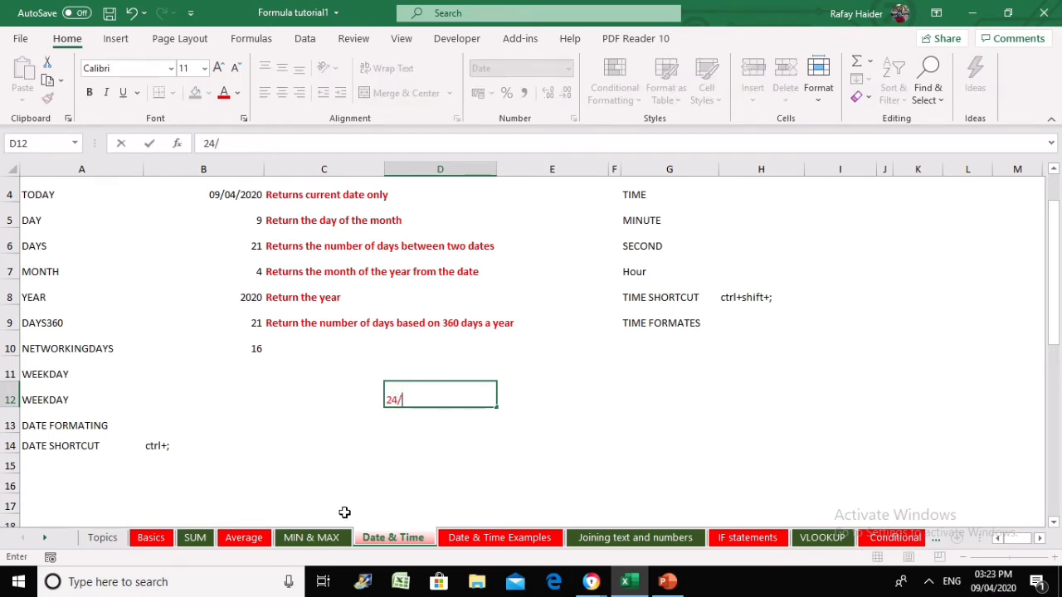
{"action": "type", "text": "0"}
{"action": "key", "text": "BackSpace"}
{"action": "key", "text": "BackSpace"}
{"action": "key", "text": "BackSpace"}
{"action": "key", "text": "BackSpace"}
{"action": "key", "text": "Escape"}
{"action": "key", "text": "Return"}
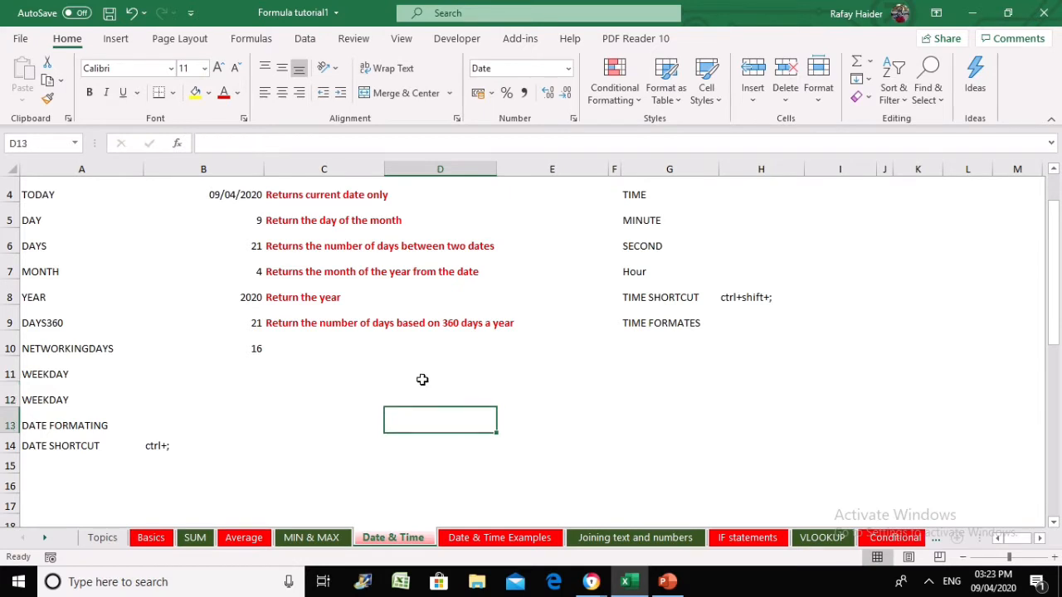
Check the April 2020 system calendar and enter the holiday dates 14/04/2020 in cell D11 and 15/04/2020 in cell D12.
{"action": "left_click", "coordinate": [423, 379]}
{"action": "left_click", "coordinate": [994, 581]}
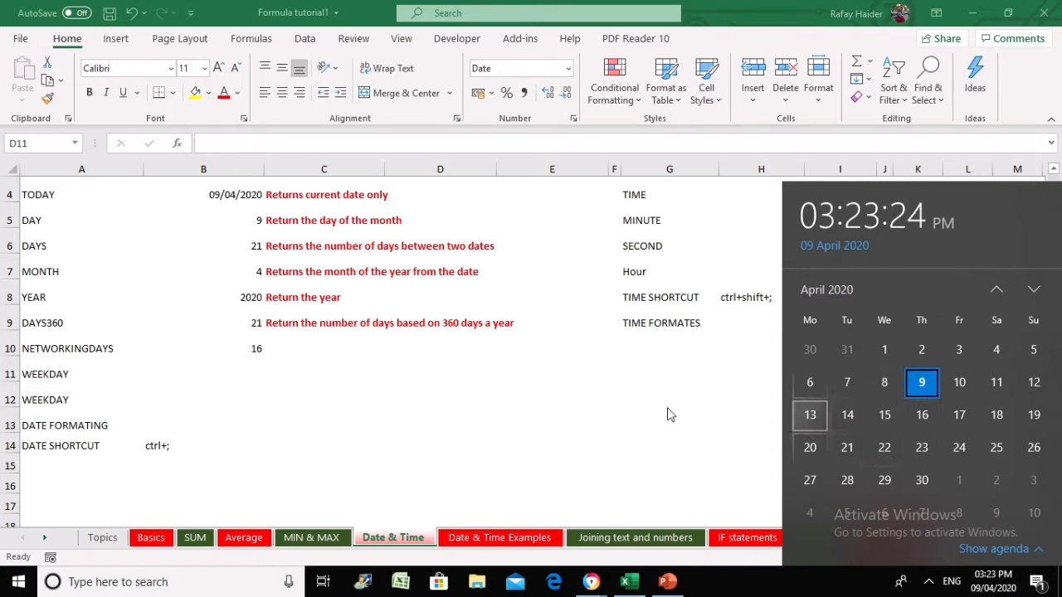
{"action": "left_click", "coordinate": [419, 393]}
{"action": "type", "text": "1"}
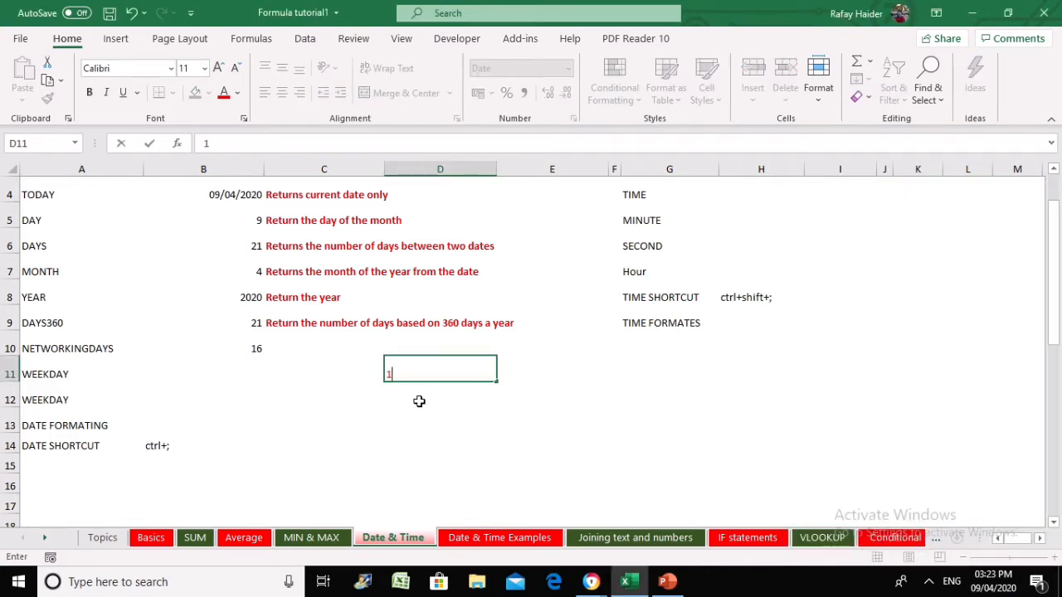
{"action": "type", "text": "4/05/20"}
{"action": "key", "text": "BackSpace"}
{"action": "key", "text": "BackSpace"}
{"action": "key", "text": "BackSpace"}
{"action": "key", "text": "BackSpace"}
{"action": "key", "text": "BackSpace"}
{"action": "type", "text": "04/2020"}
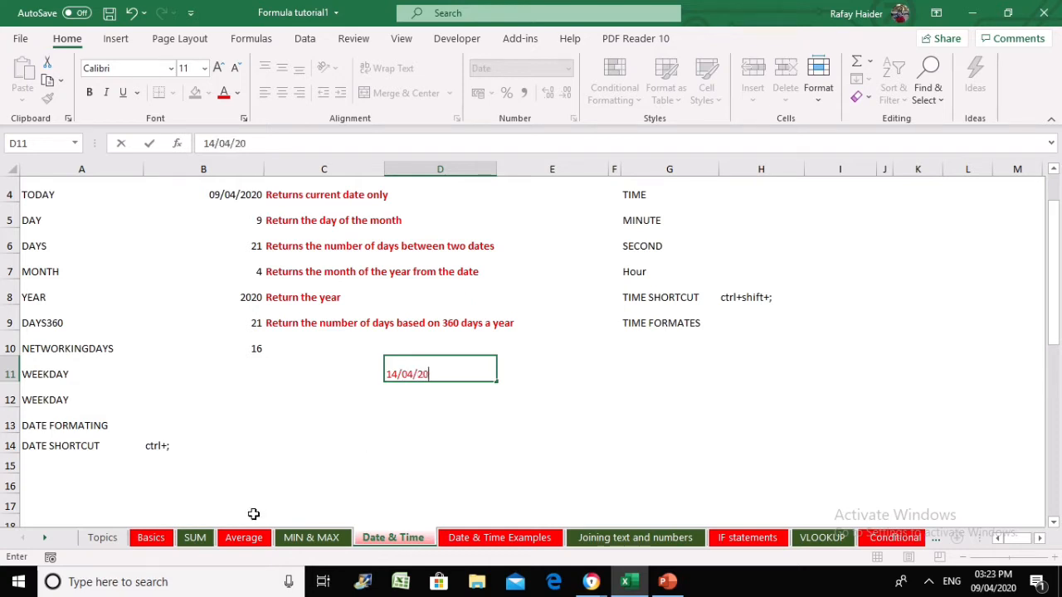
{"action": "key", "text": "Return"}
{"action": "type", "text": "15/04/2020"}
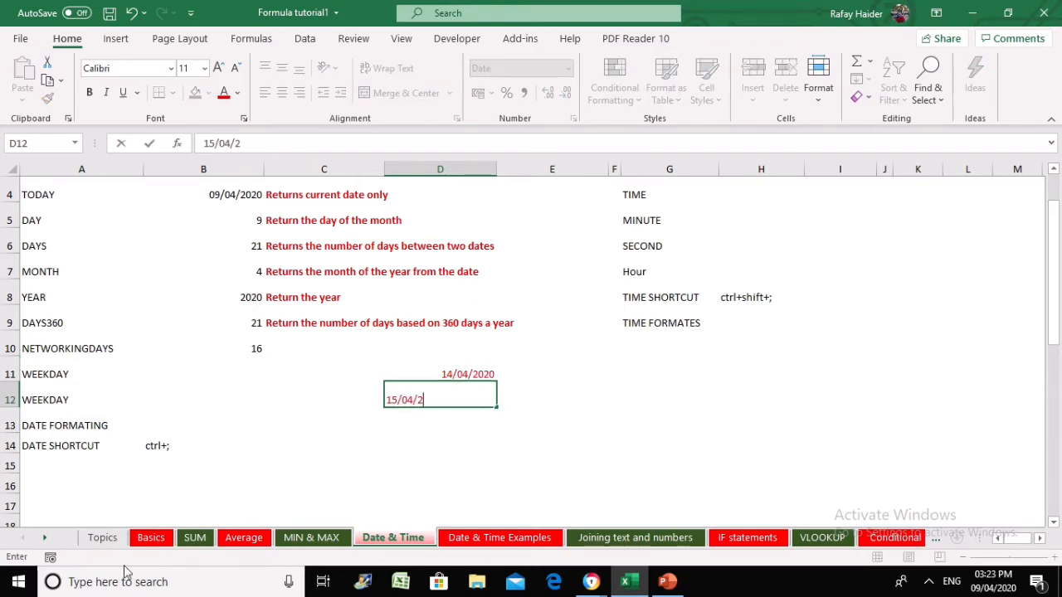
{"action": "key", "text": "Return"}
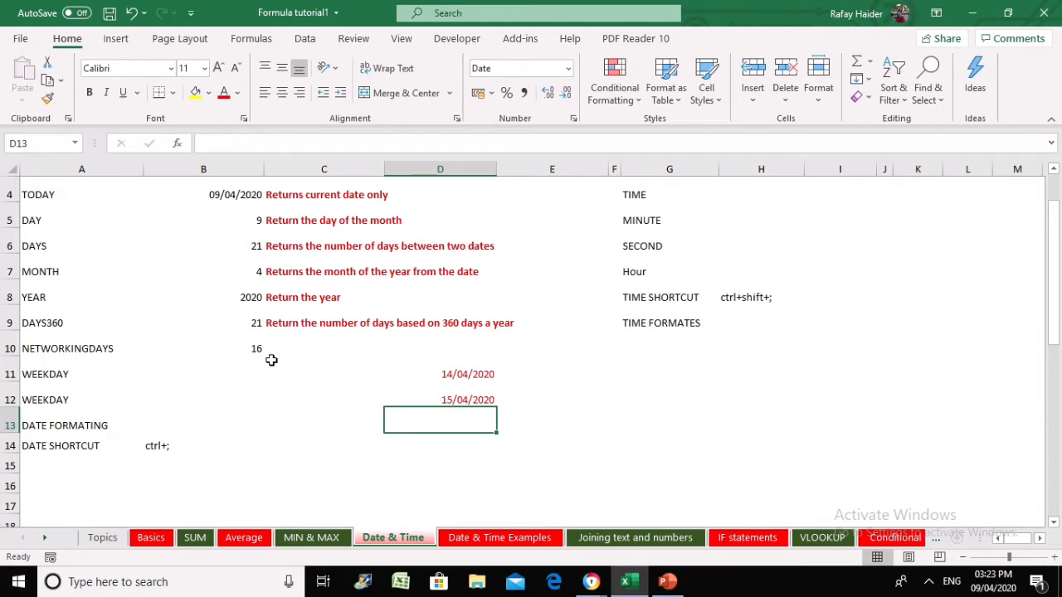
Add the range D11:D12 as the holidays argument of the NETWORKDAYS formula in cell B10.
{"action": "left_click", "coordinate": [247, 347]}
{"action": "key", "text": "F2"}
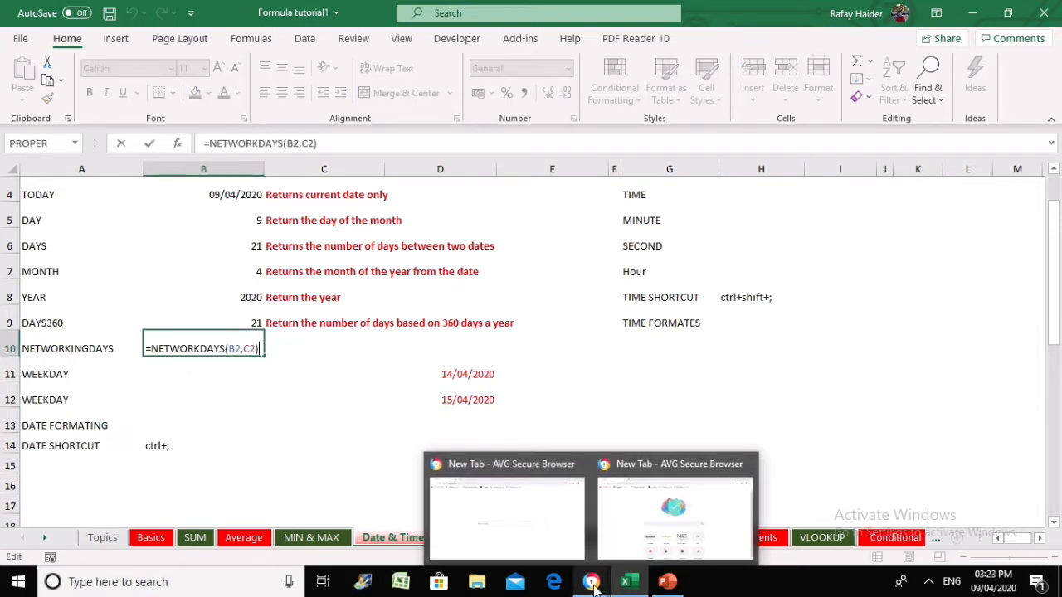
{"action": "type", "text": ","}
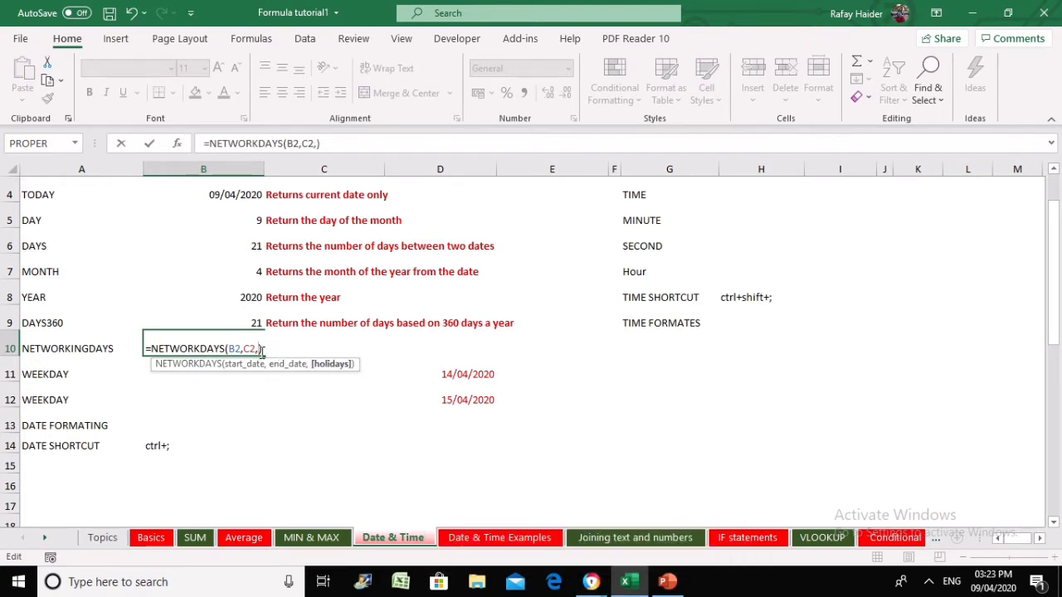
{"action": "left_click_drag", "start_coordinate": [472, 368], "coordinate": [468, 399]}
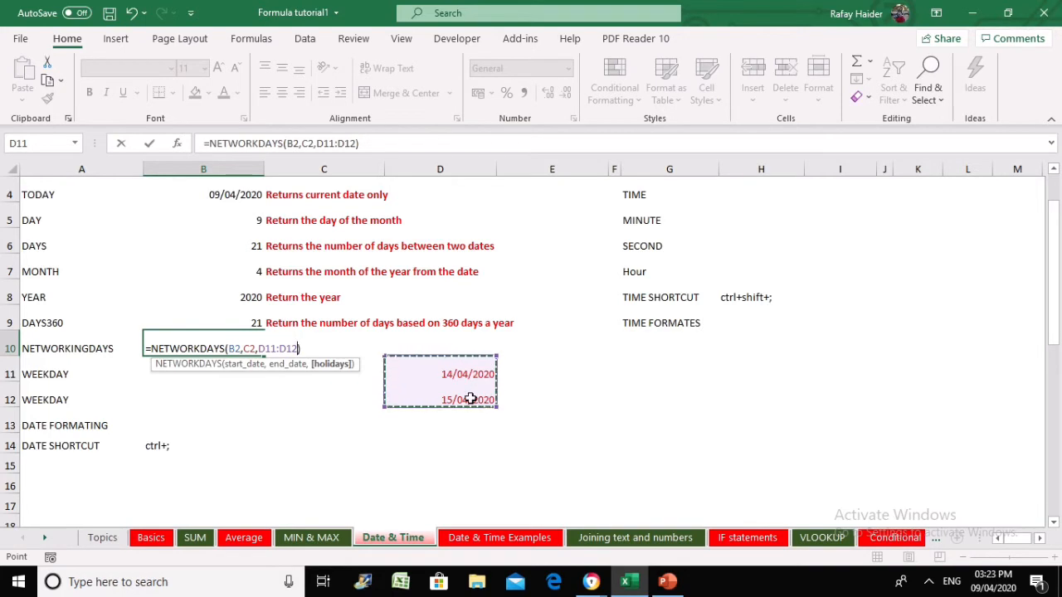
{"action": "key", "text": "Return"}
{"action": "left_click", "coordinate": [235, 344]}
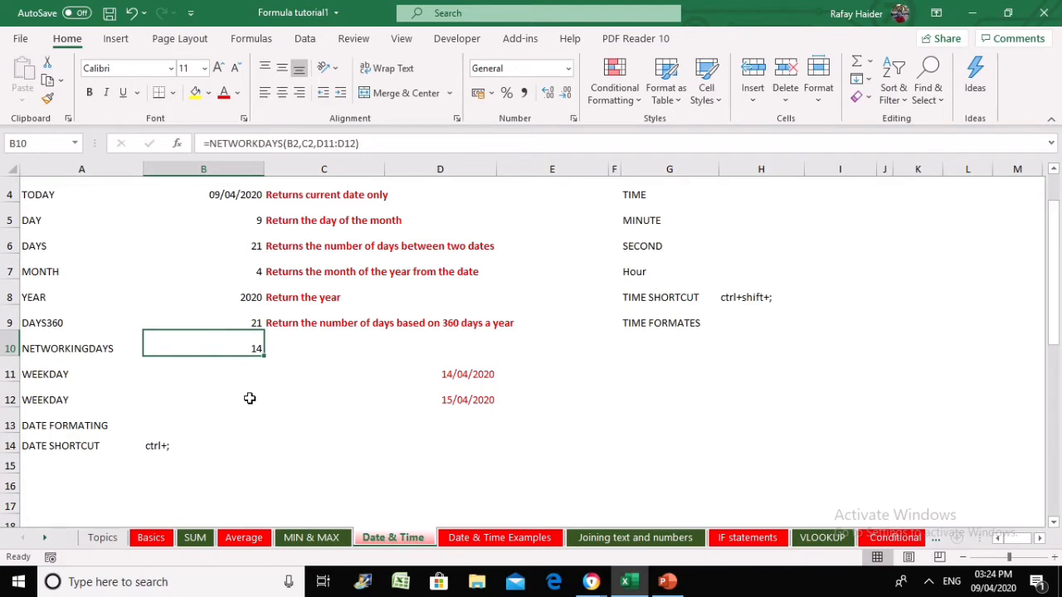
Clear the two holiday dates by deleting the contents of cells D11:D13.
{"action": "left_click", "coordinate": [370, 398]}
{"action": "left_click_drag", "start_coordinate": [421, 372], "coordinate": [455, 412]}
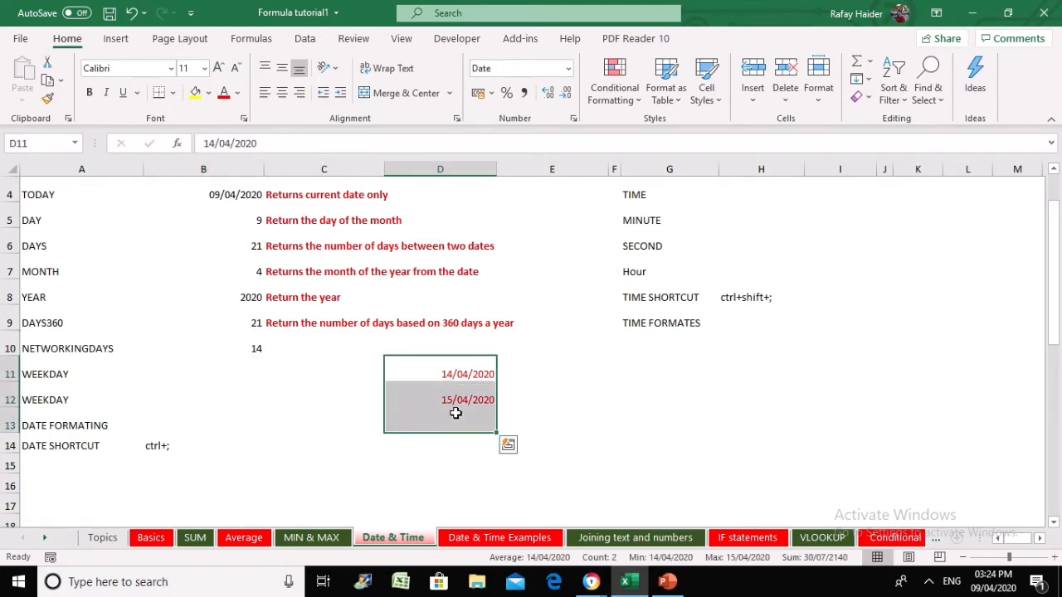
{"action": "key", "text": "Delete"}
{"action": "left_click", "coordinate": [538, 419]}
{"action": "left_click", "coordinate": [343, 389]}
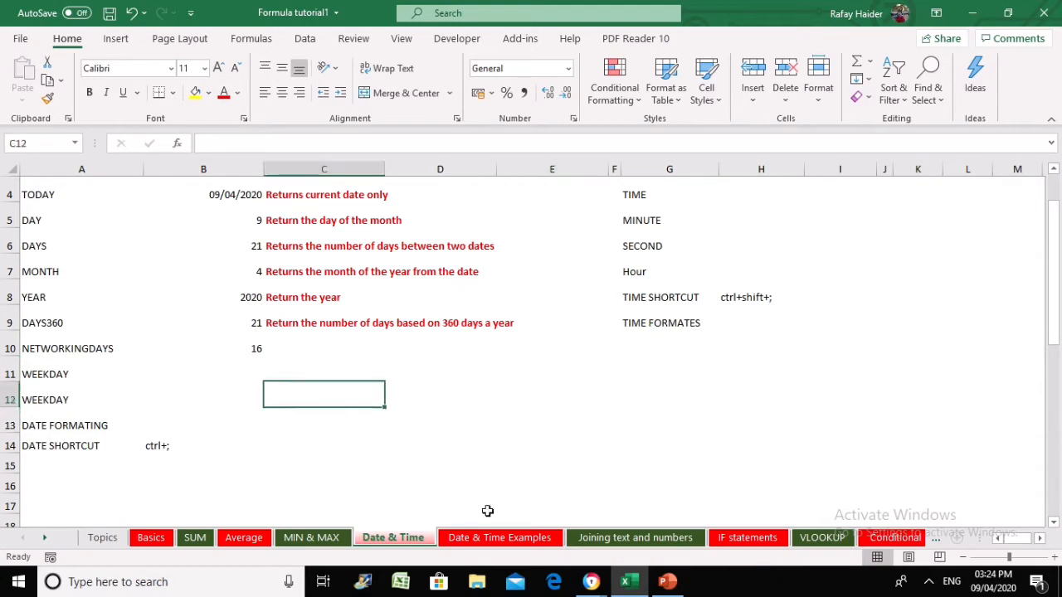
Look at the NETWORKING DAYS table on the Date & Time Examples sheet, and return to the Date & Time sheet.
{"action": "left_click", "coordinate": [477, 538]}
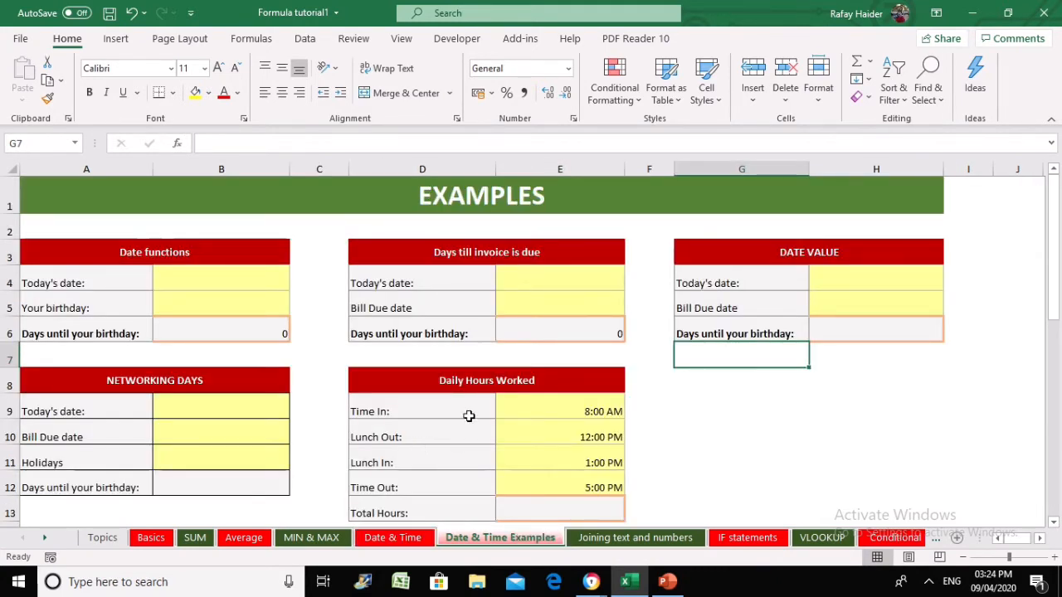
{"action": "left_click_drag", "start_coordinate": [190, 375], "coordinate": [199, 469]}
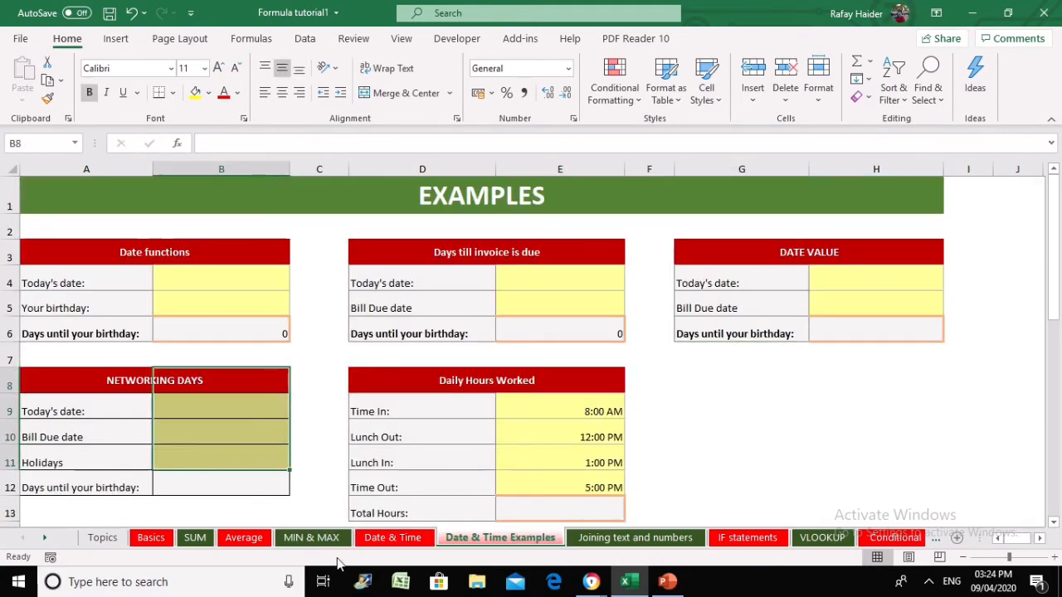
{"action": "left_click", "coordinate": [392, 537]}
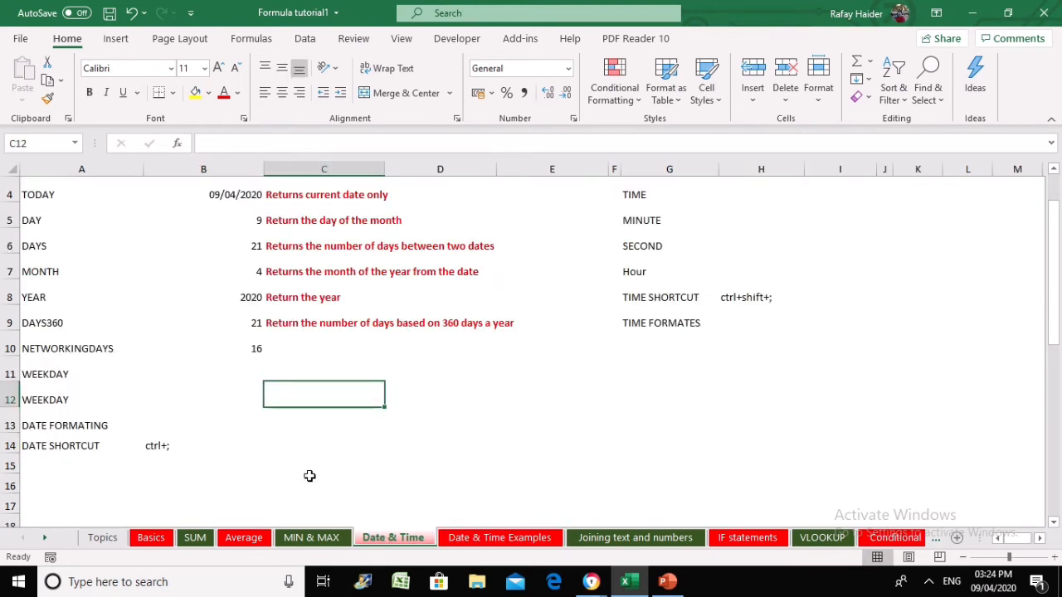
Enter the formula =weekday(today()) in cell B11, beside the first WEEKDAY label.
{"action": "left_click", "coordinate": [253, 380]}
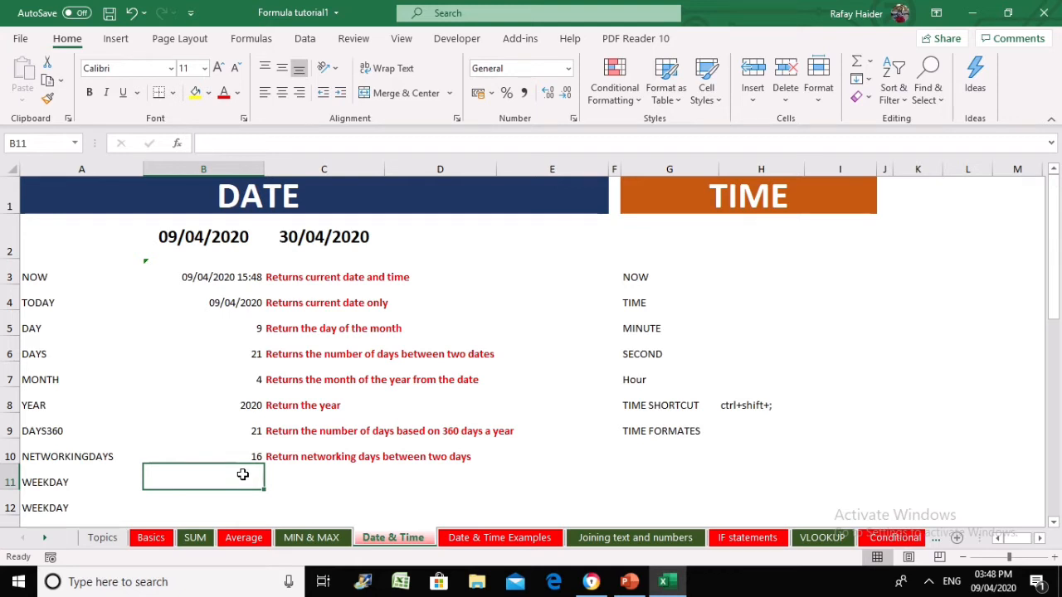
{"action": "type", "text": "=weekd"}
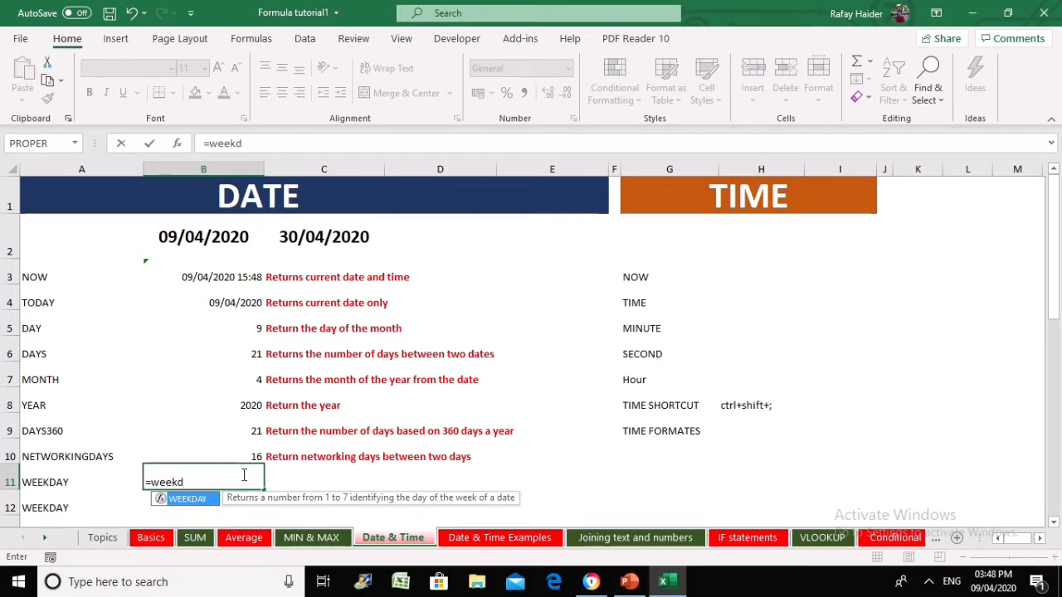
{"action": "type", "text": "ay("}
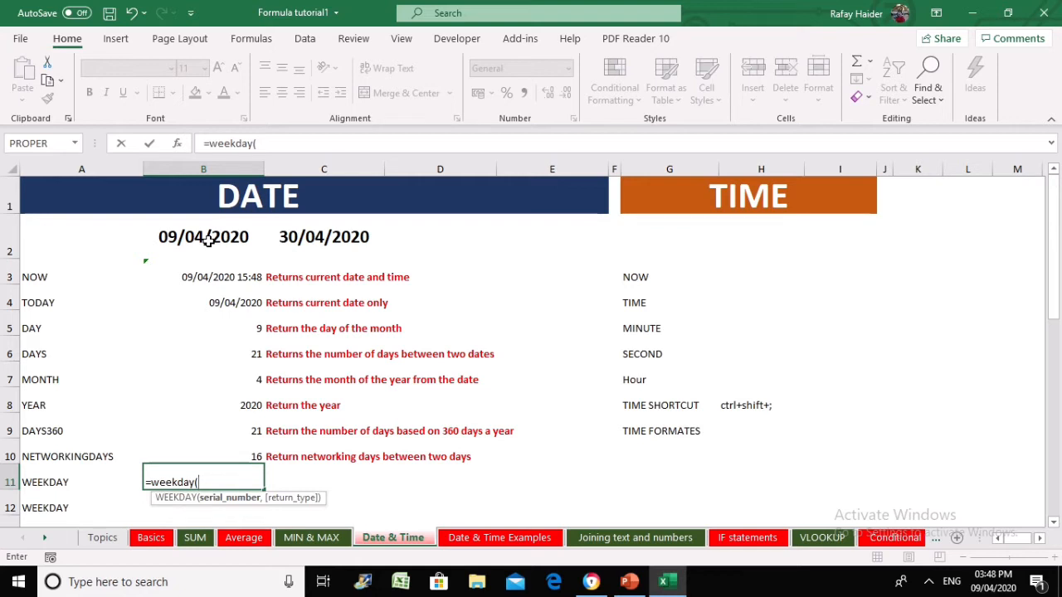
{"action": "type", "text": "today"}
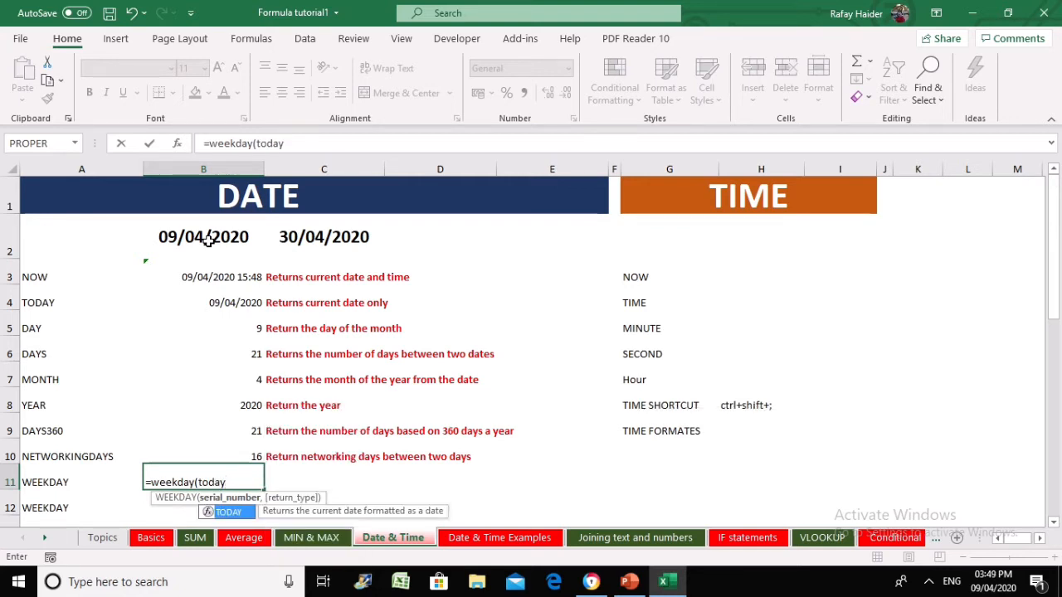
{"action": "type", "text": "())"}
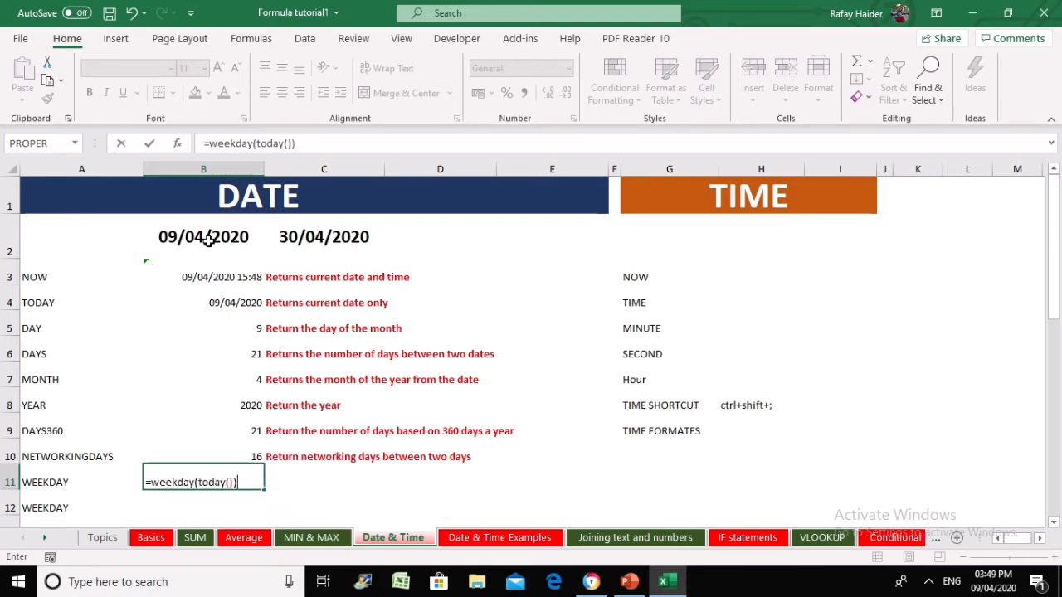
{"action": "key", "text": "Return"}
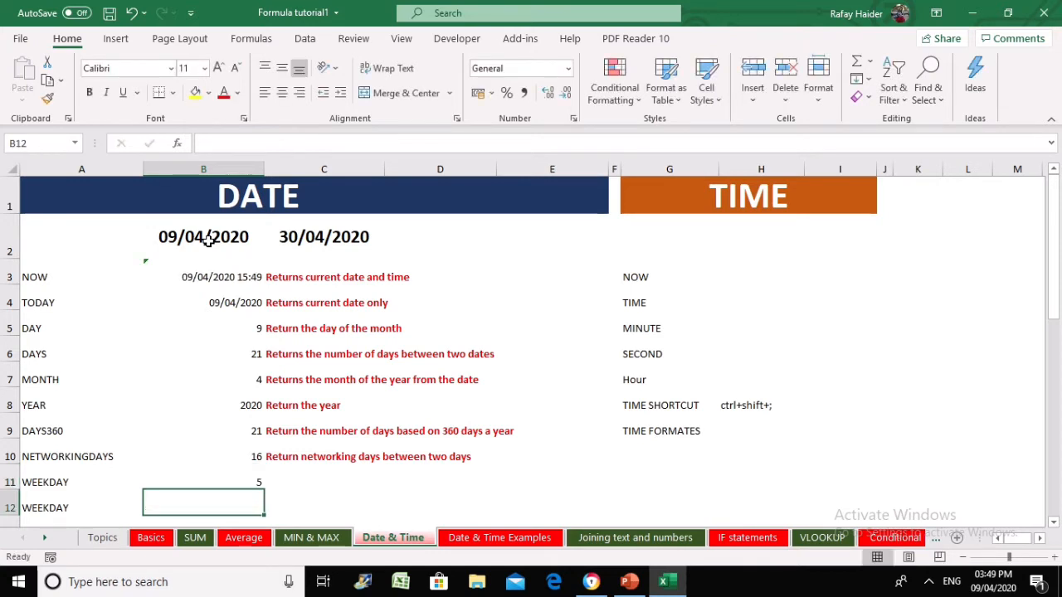
Replace the TODAY() argument in cell B11 with the date cell, making the formula =WEEKDAY(B2).
{"action": "key", "text": "Up"}
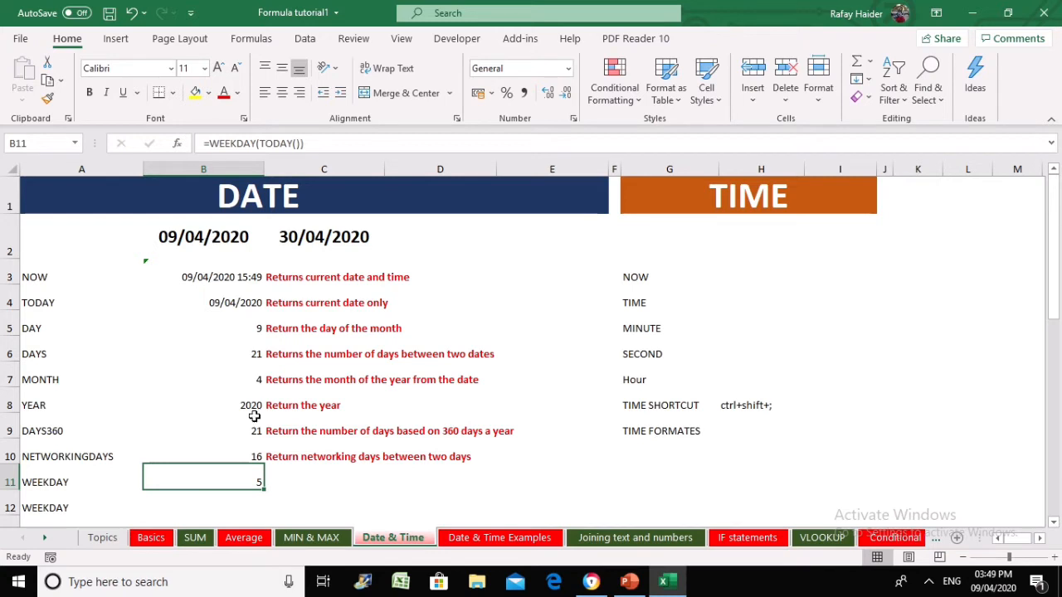
{"action": "double_click", "coordinate": [234, 480]}
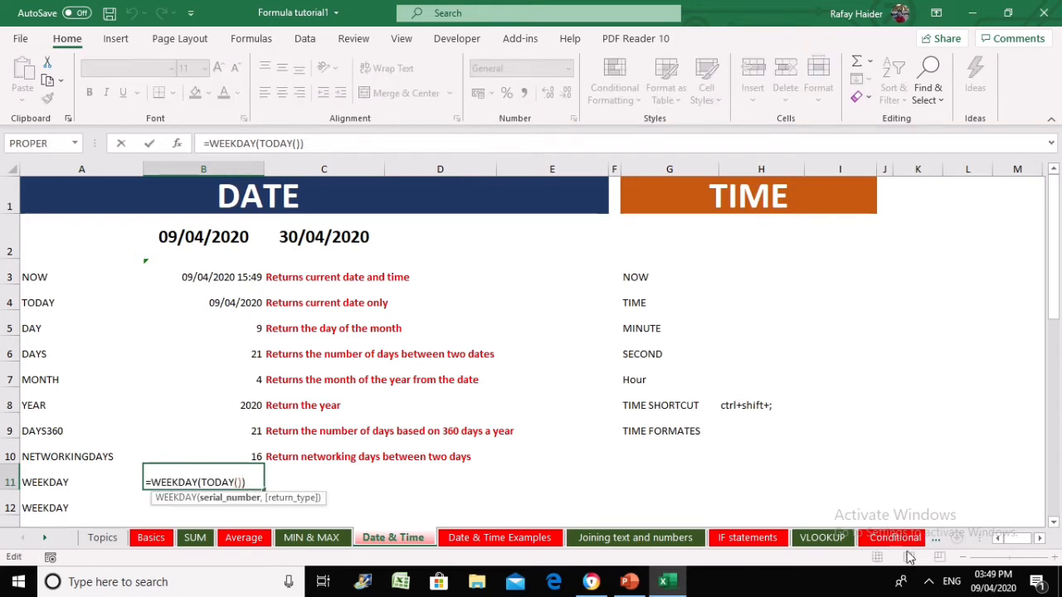
{"action": "key", "text": "BackSpace"}
{"action": "key", "text": "BackSpace"}
{"action": "key", "text": "BackSpace"}
{"action": "key", "text": "BackSpace"}
{"action": "key", "text": "BackSpace"}
{"action": "key", "text": "BackSpace"}
{"action": "key", "text": "BackSpace"}
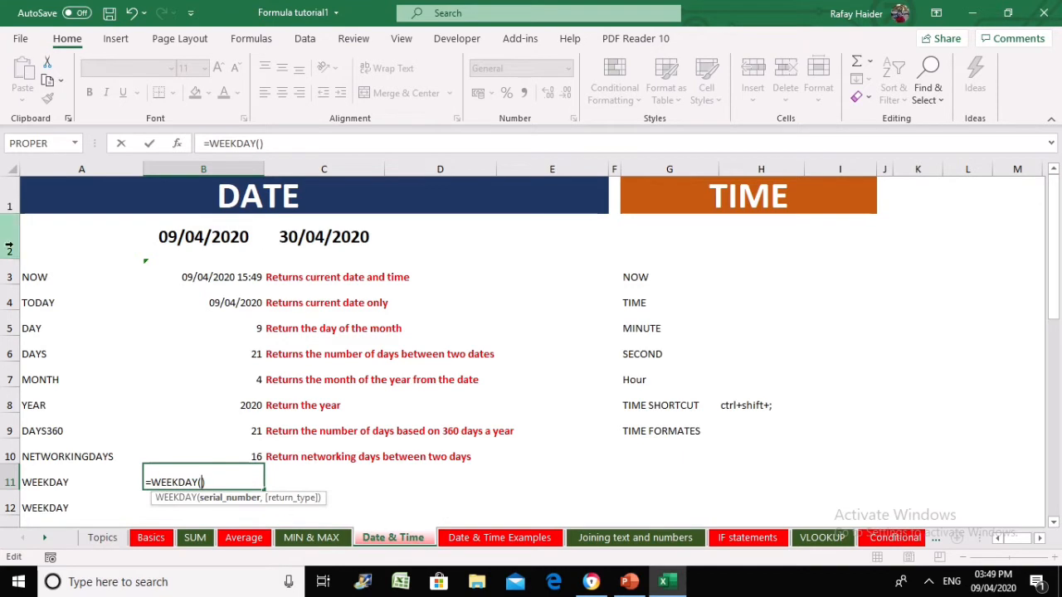
{"action": "left_click", "coordinate": [192, 233]}
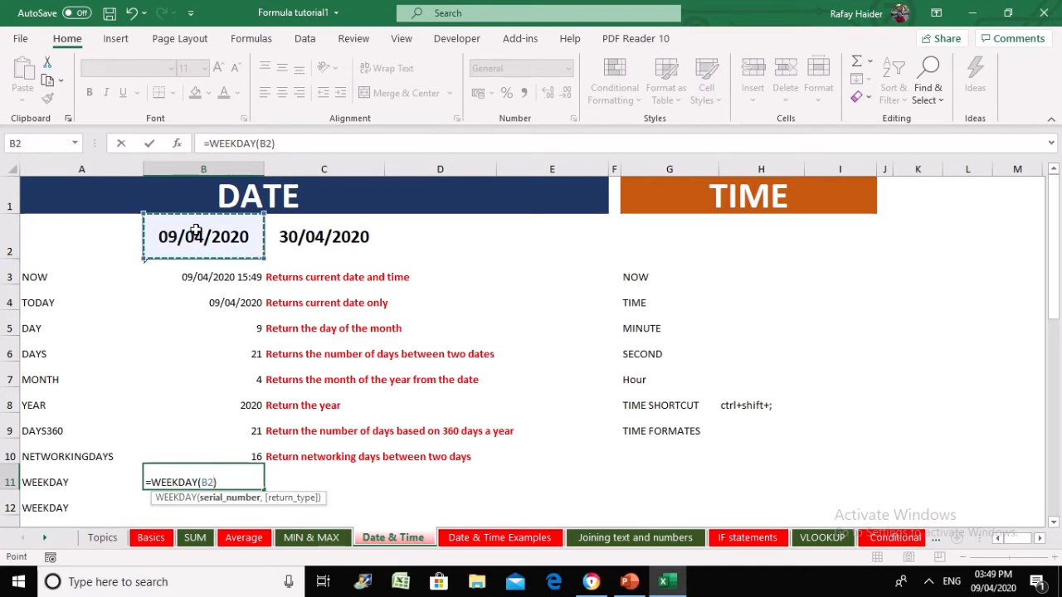
{"action": "key", "text": "Return"}
View the return_type options of the WEEKDAY formula in cell B11, leaving the formula as =WEEKDAY(B2).
{"action": "key", "text": "Up"}
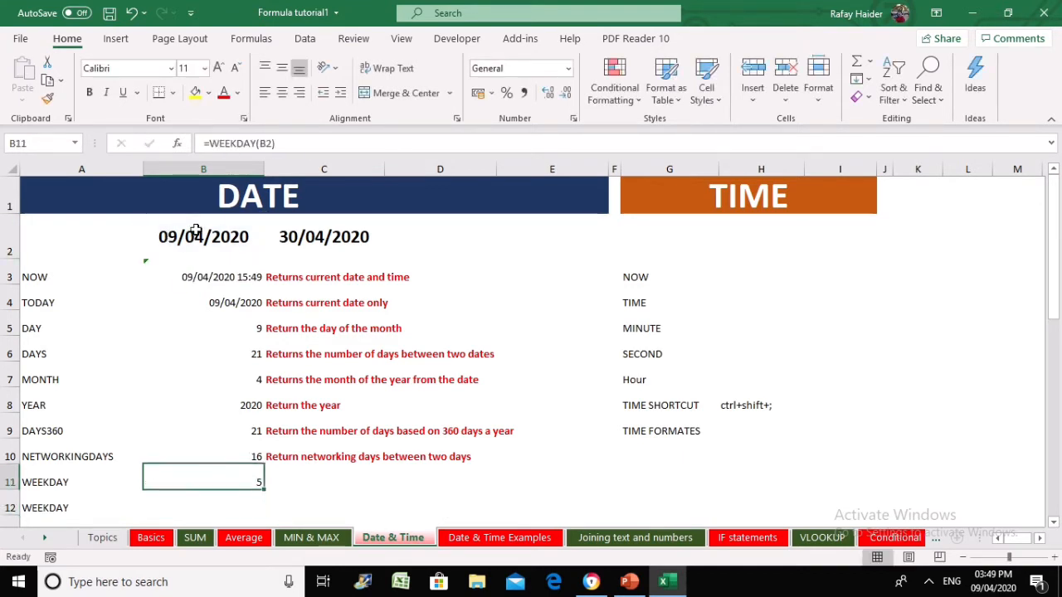
{"action": "key", "text": "F2"}
{"action": "key", "text": "Left"}
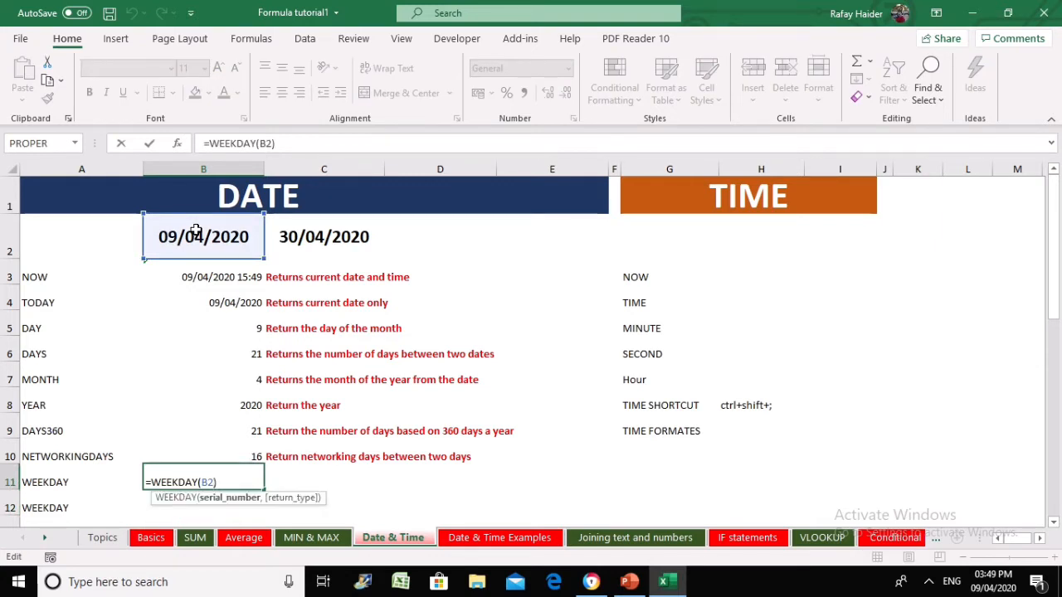
{"action": "type", "text": ","}
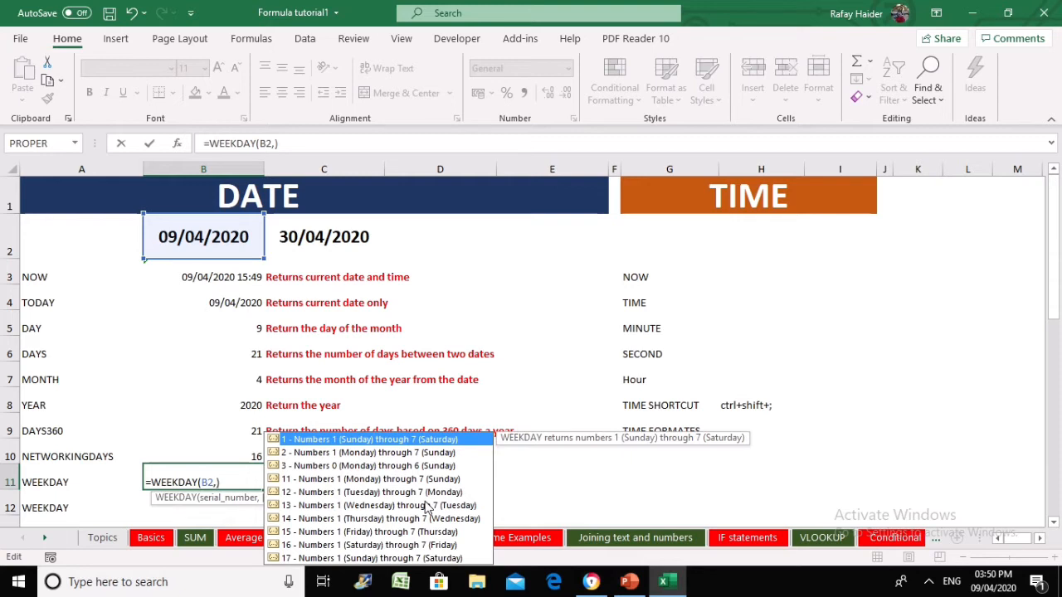
{"action": "key", "text": "BackSpace"}
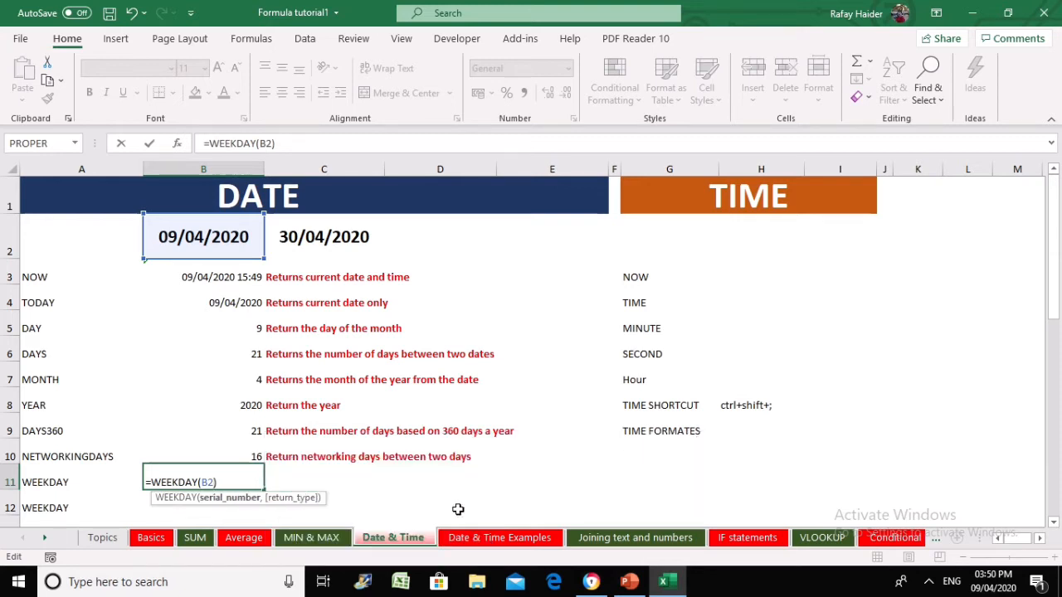
{"action": "key", "text": "ctrl+Return"}
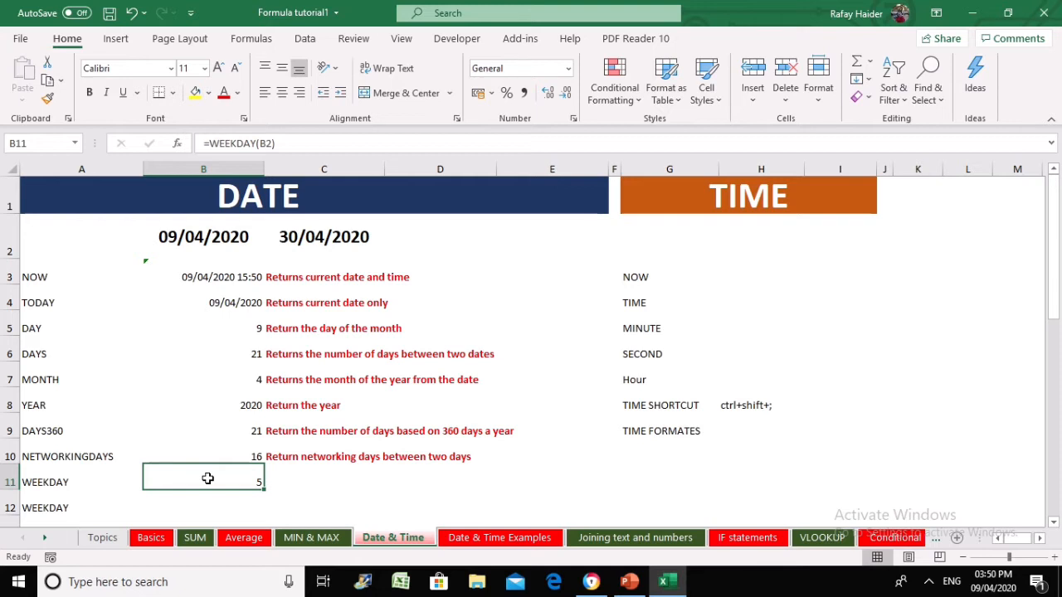
Enter the note "This function returns the day of the week" in cell C11, beside the WEEKDAY result.
{"action": "left_click", "coordinate": [289, 480]}
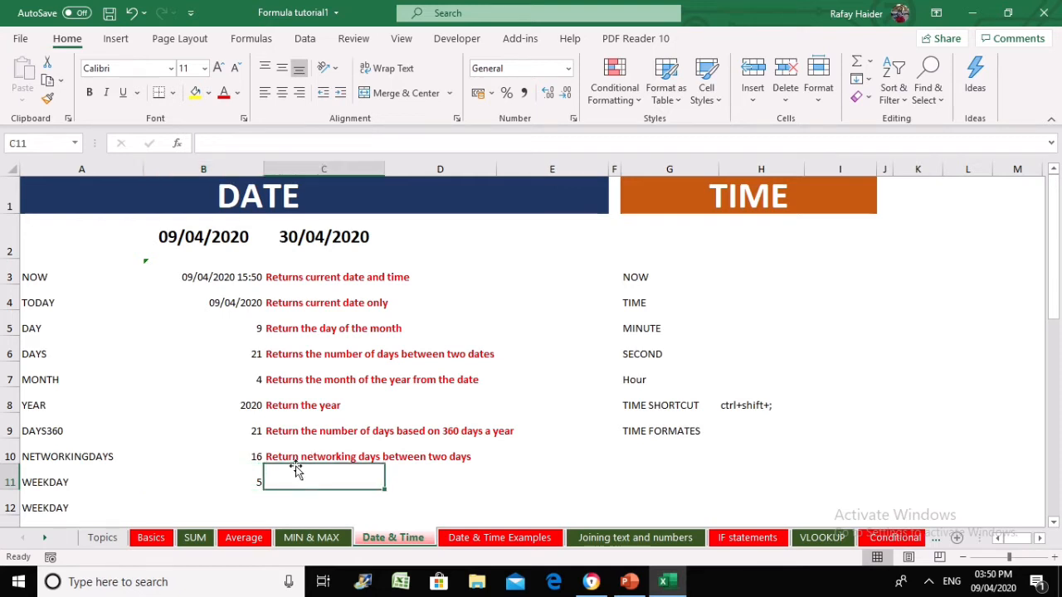
{"action": "type", "text": "This functi"}
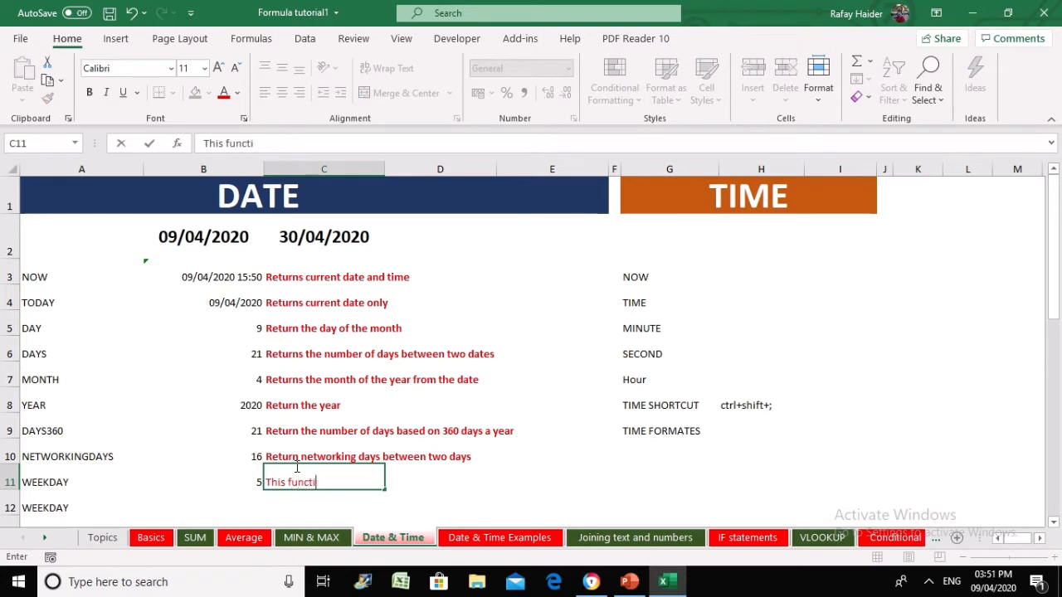
{"action": "type", "text": "on returns the da"}
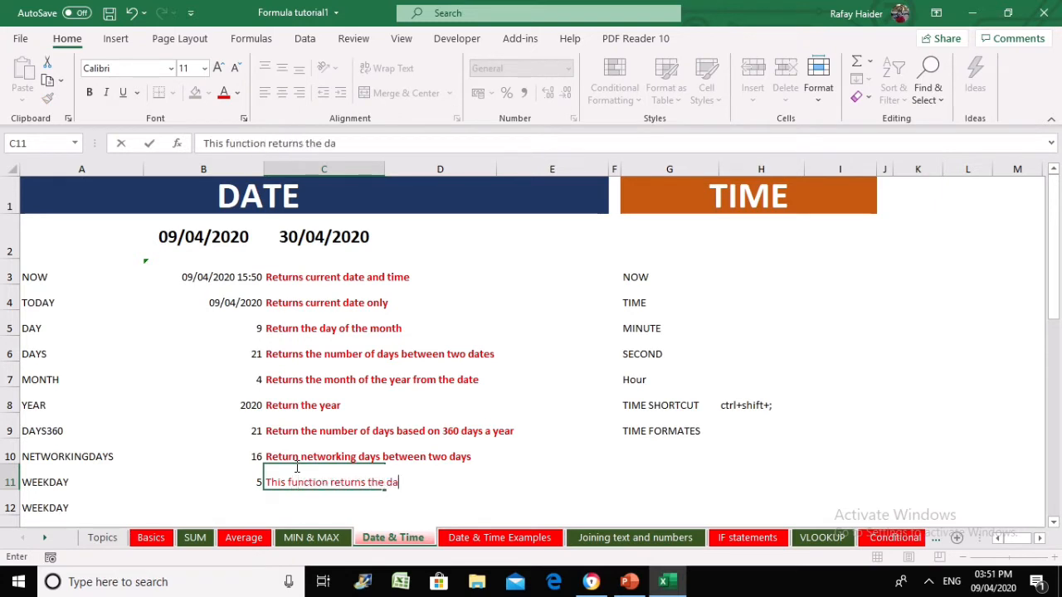
{"action": "type", "text": "y of the week"}
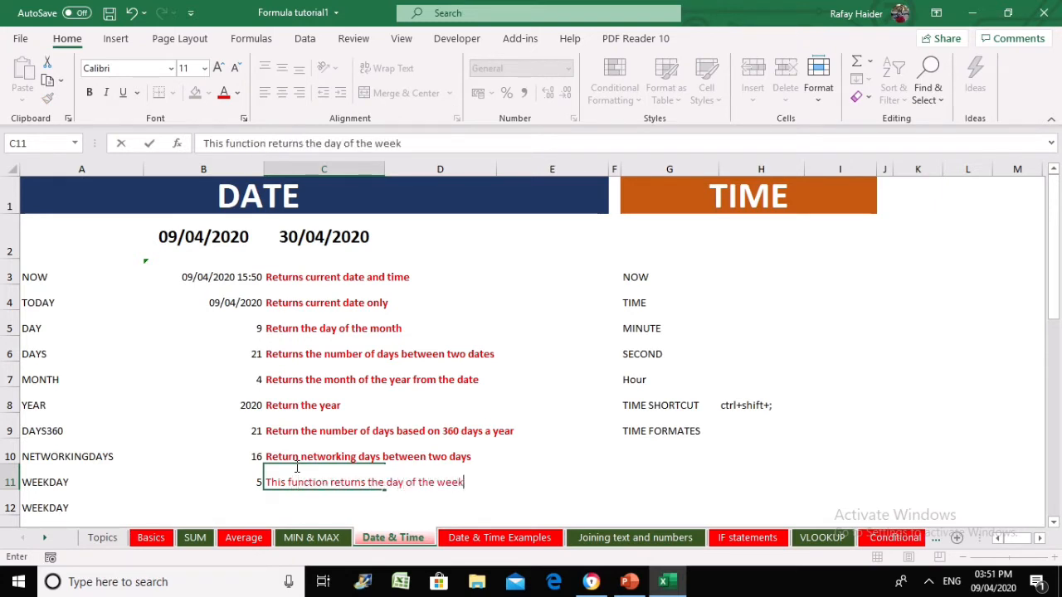
{"action": "key", "text": "Return"}
Replace the duplicate WEEKDAY label in cell A12 with DATEVALUE.
{"action": "key", "text": "Left"}
{"action": "key", "text": "Left"}
{"action": "key", "text": "Down"}
{"action": "key", "text": "Down"}
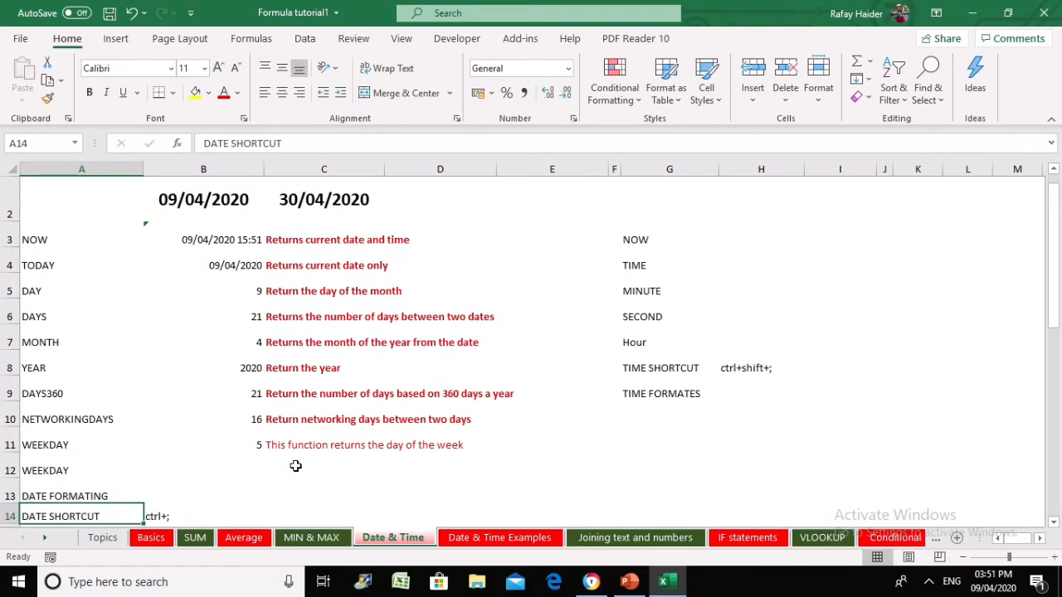
{"action": "key", "text": "Up"}
{"action": "key", "text": "Up"}
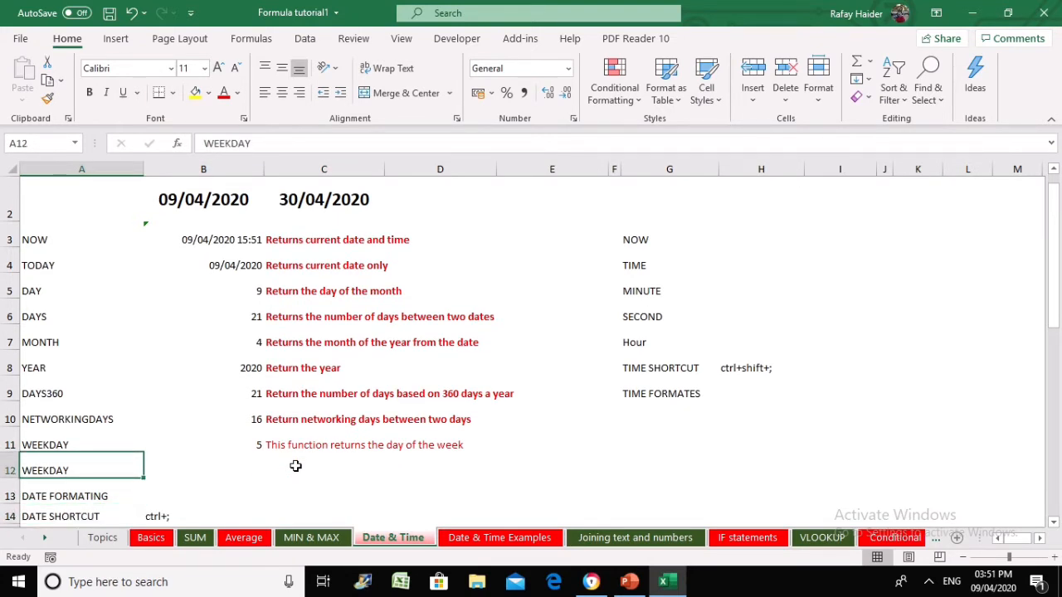
{"action": "type", "text": "da"}
{"action": "key", "text": "BackSpace"}
{"action": "key", "text": "BackSpace"}
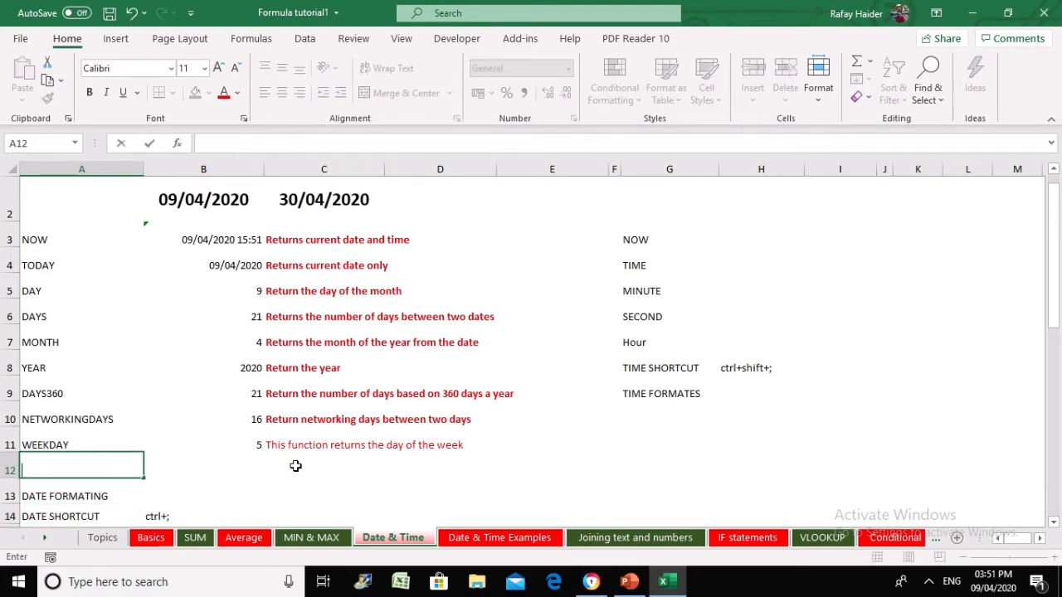
{"action": "key", "text": "Caps_Lock"}
{"action": "type", "text": "DATEVALUE"}
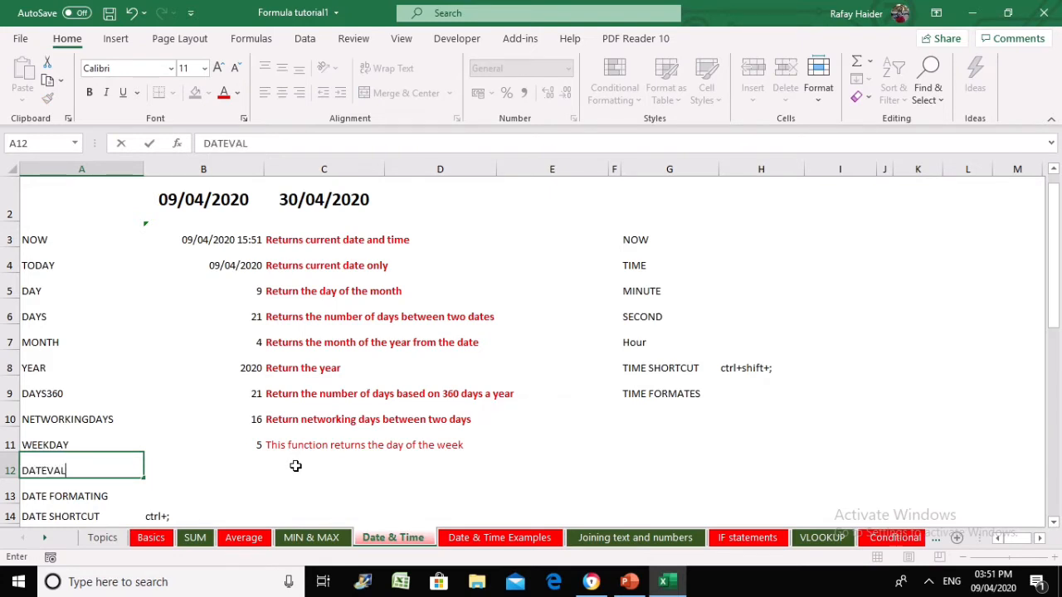
{"action": "key", "text": "Return"}
Try the formula =DATEVALUE(B2) in cell B12, beside the DATEVALUE label.
{"action": "key", "text": "Up"}
{"action": "key", "text": "Right"}
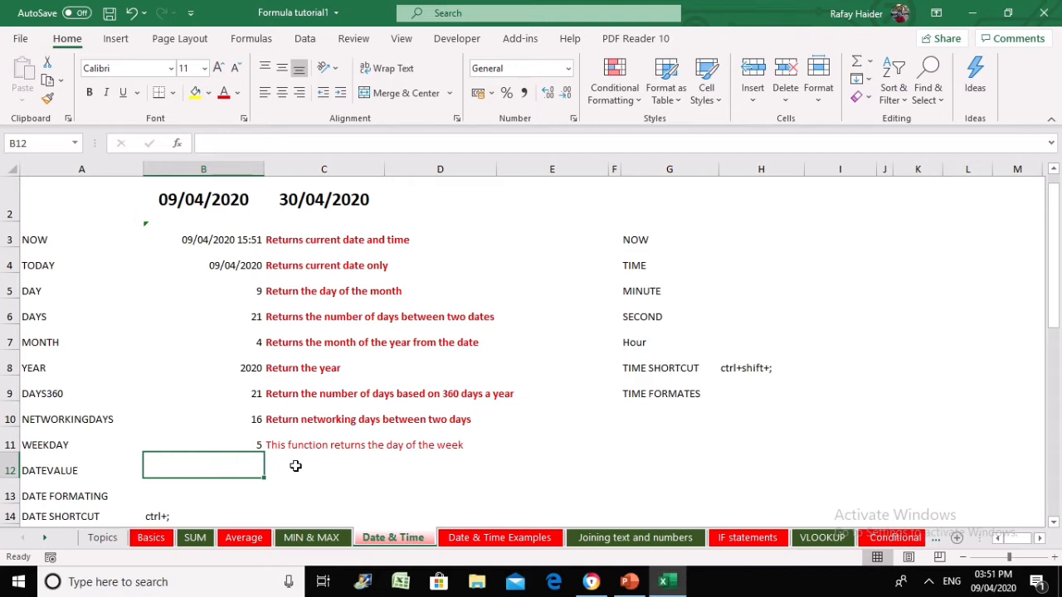
{"action": "type", "text": "=DAVE"}
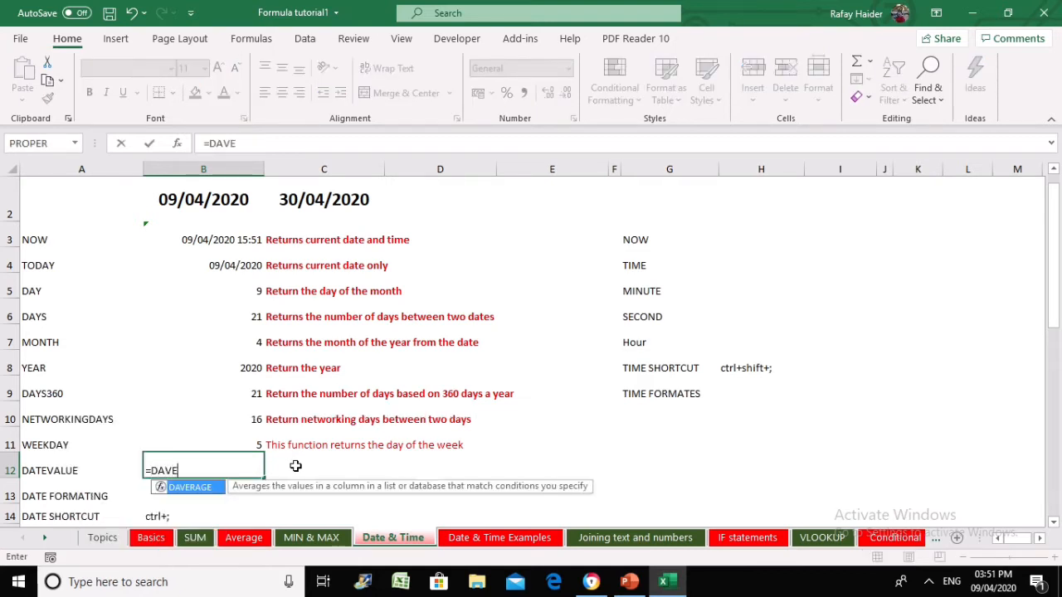
{"action": "key", "text": "BackSpace"}
{"action": "key", "text": "BackSpace"}
{"action": "type", "text": "TEVA"}
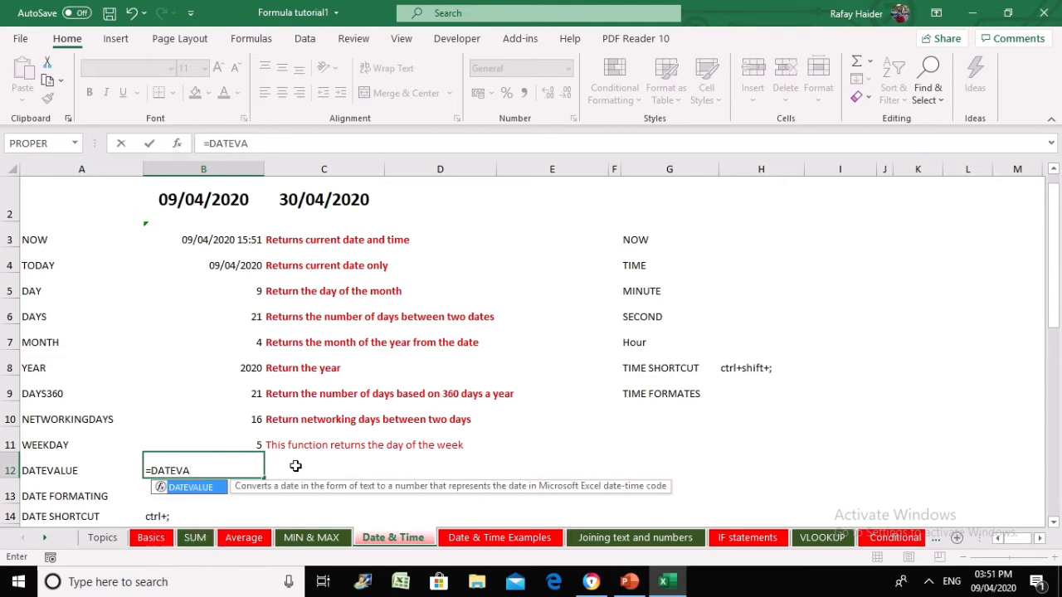
{"action": "type", "text": "LUE("}
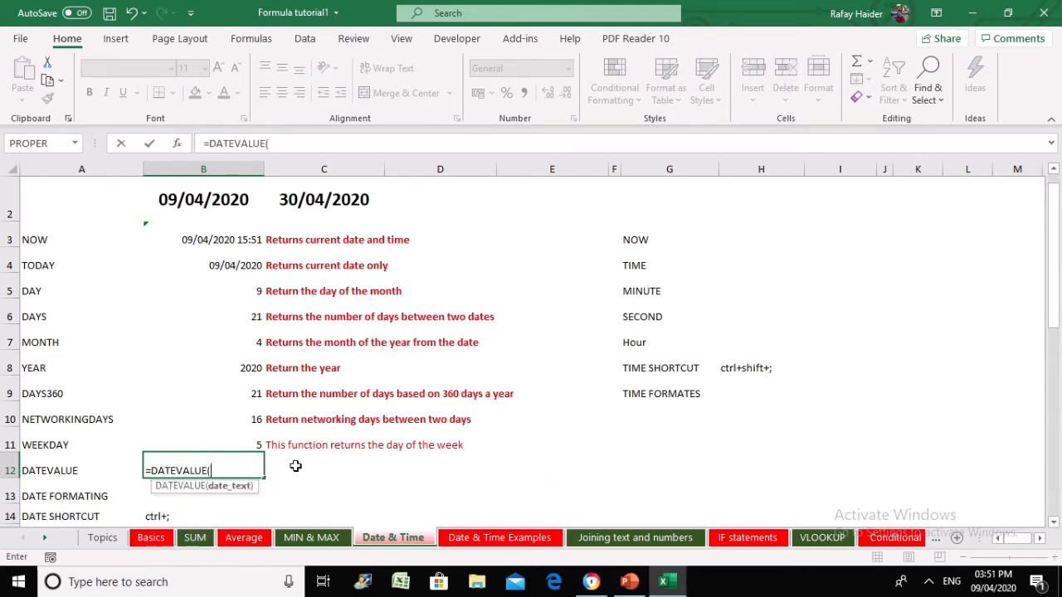
{"action": "left_click", "coordinate": [182, 200]}
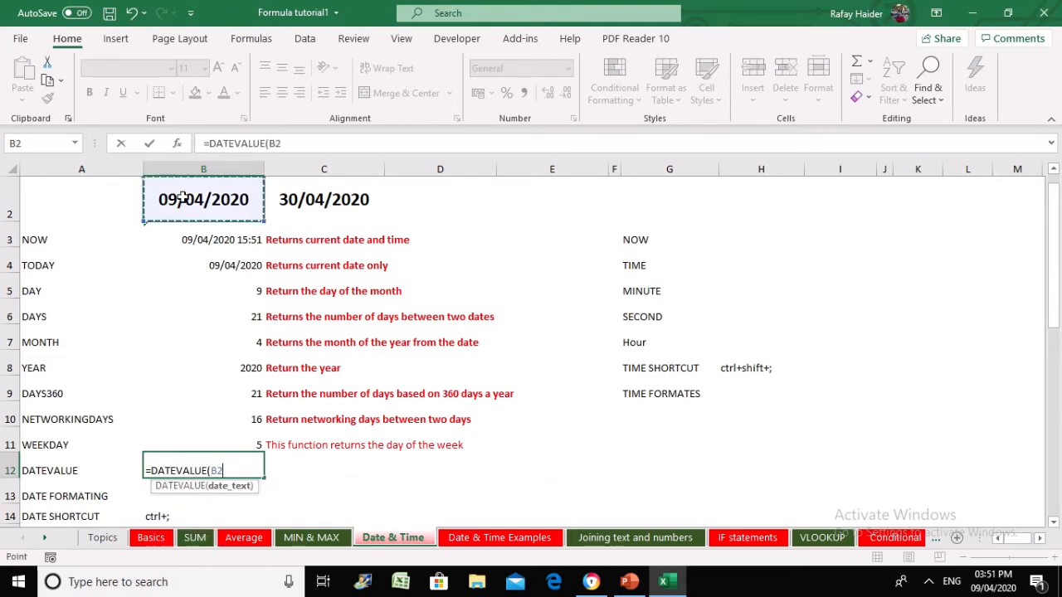
{"action": "type", "text": ")"}
{"action": "key", "text": "Return"}
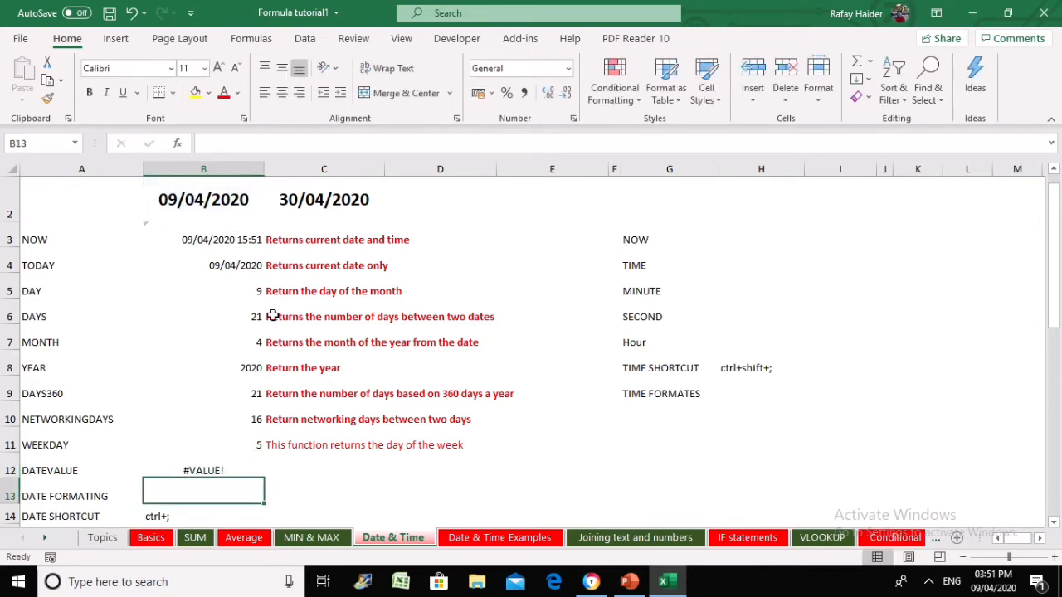
Replace the formula in cell B12 with =DATEVALUE("09/04/2020"), giving the date as quoted text, and check the result.
{"action": "left_click", "coordinate": [236, 445]}
{"action": "left_click", "coordinate": [236, 467]}
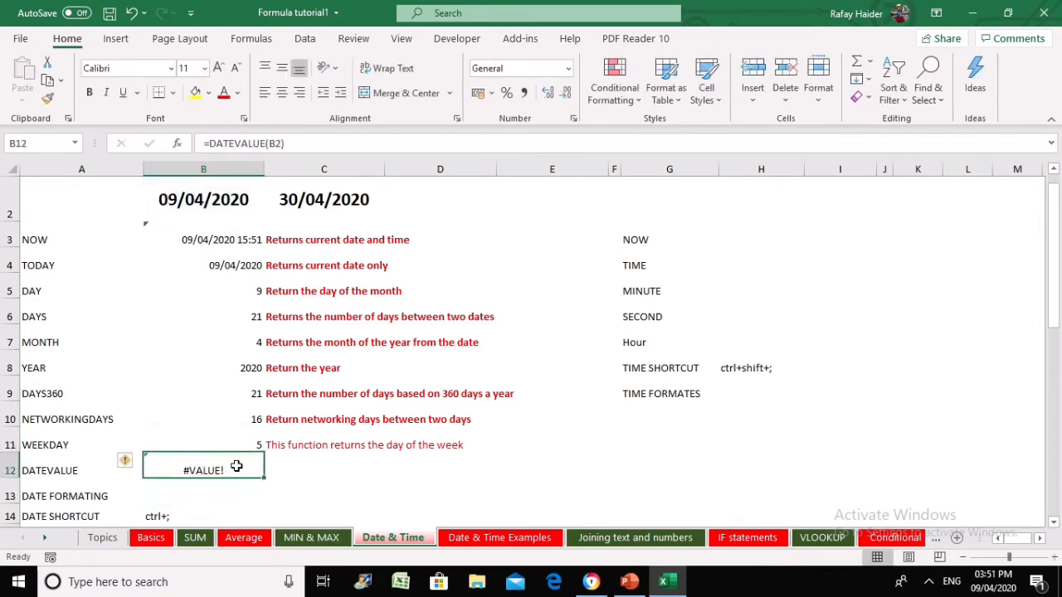
{"action": "type", "text": "=DATEV"}
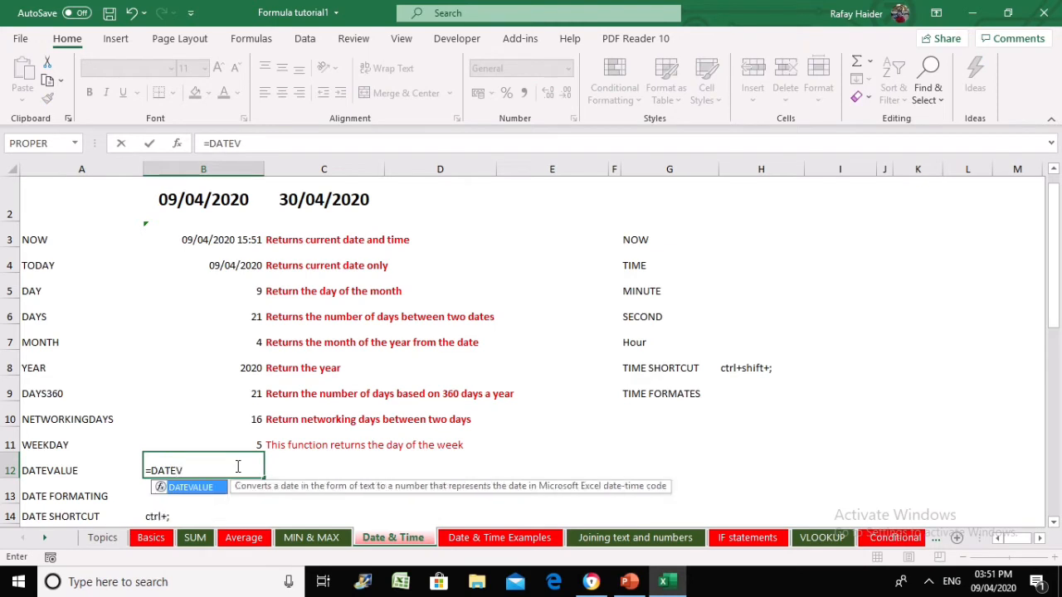
{"action": "type", "text": "ALUE("}
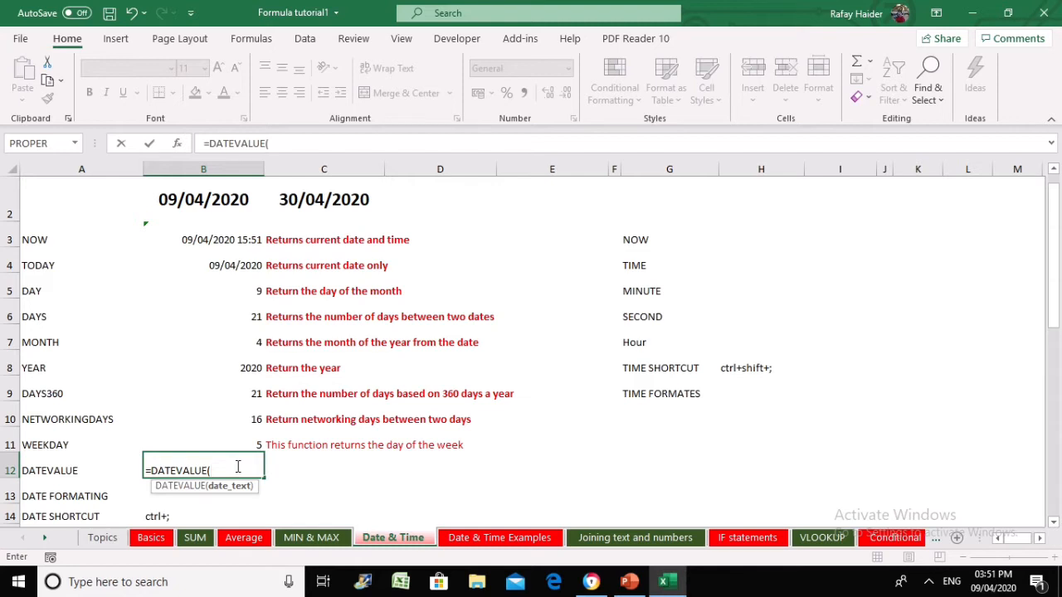
{"action": "type", "text": "\"09/04/2020\")"}
{"action": "key", "text": "Return"}
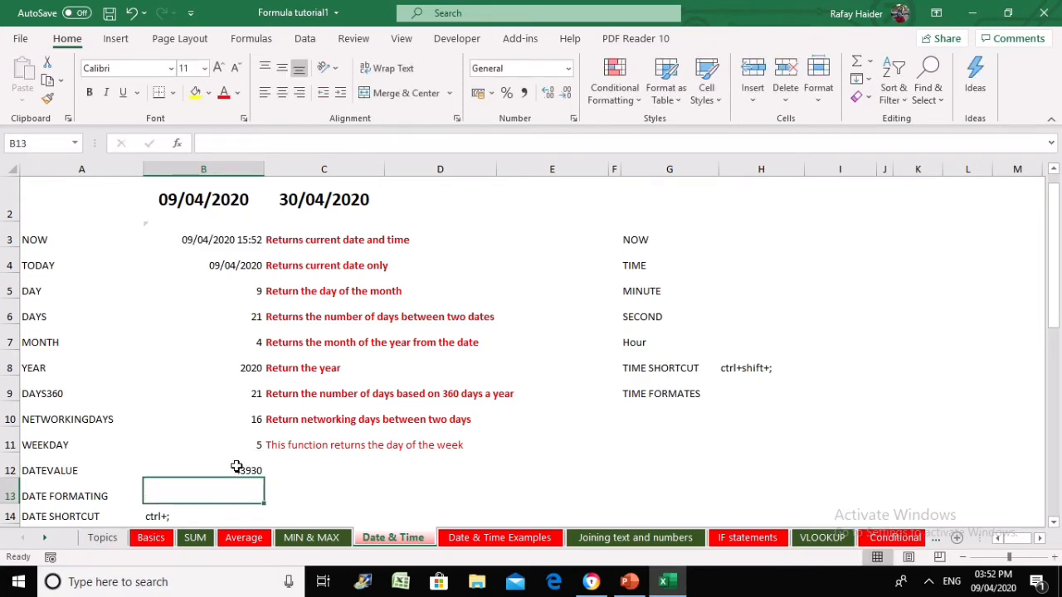
{"action": "left_click", "coordinate": [237, 467]}
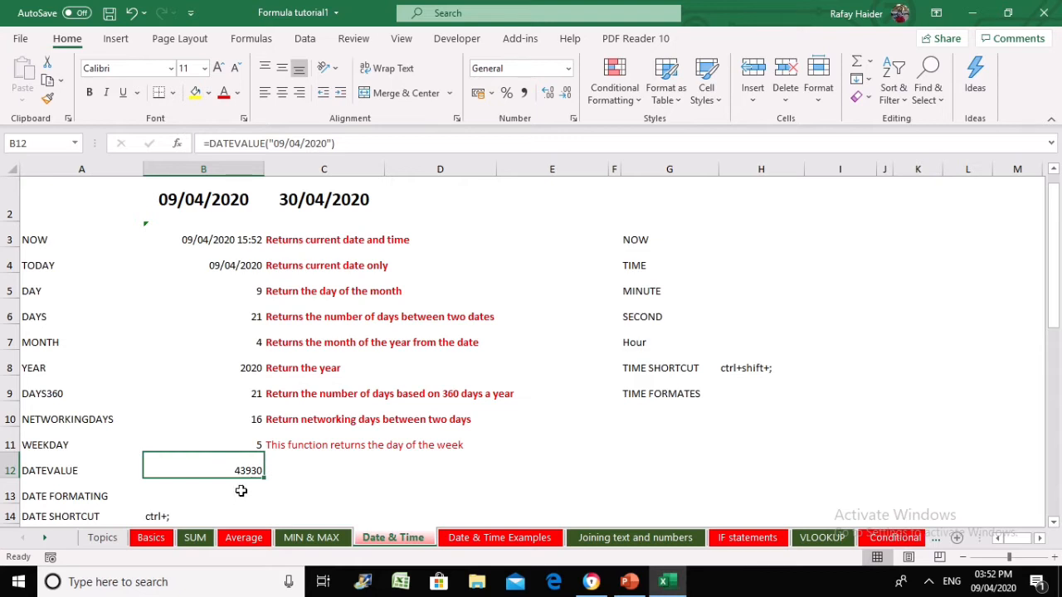
{"action": "left_click", "coordinate": [244, 490]}
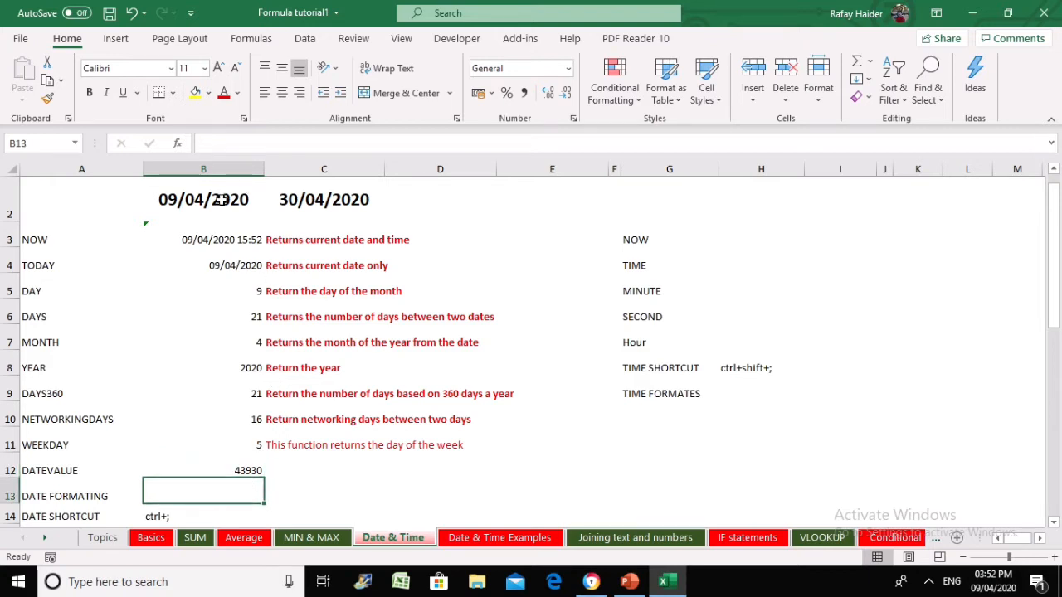
{"action": "left_click", "coordinate": [236, 472]}
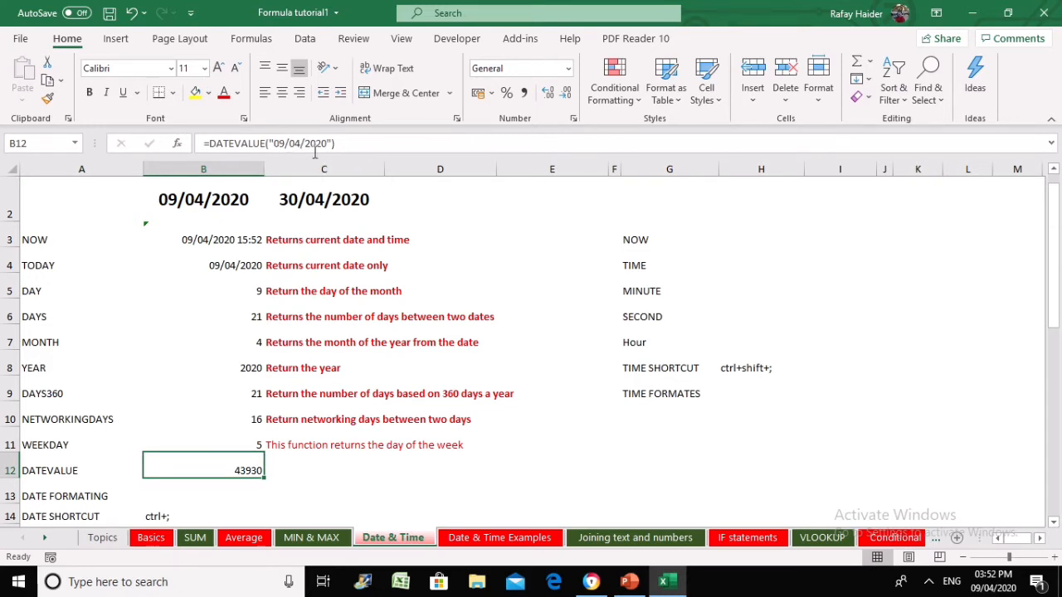
Enter the formula =DATEVALUE("10/04/2020") in cell B13, below the first DATEVALUE result.
{"action": "left_click", "coordinate": [254, 486]}
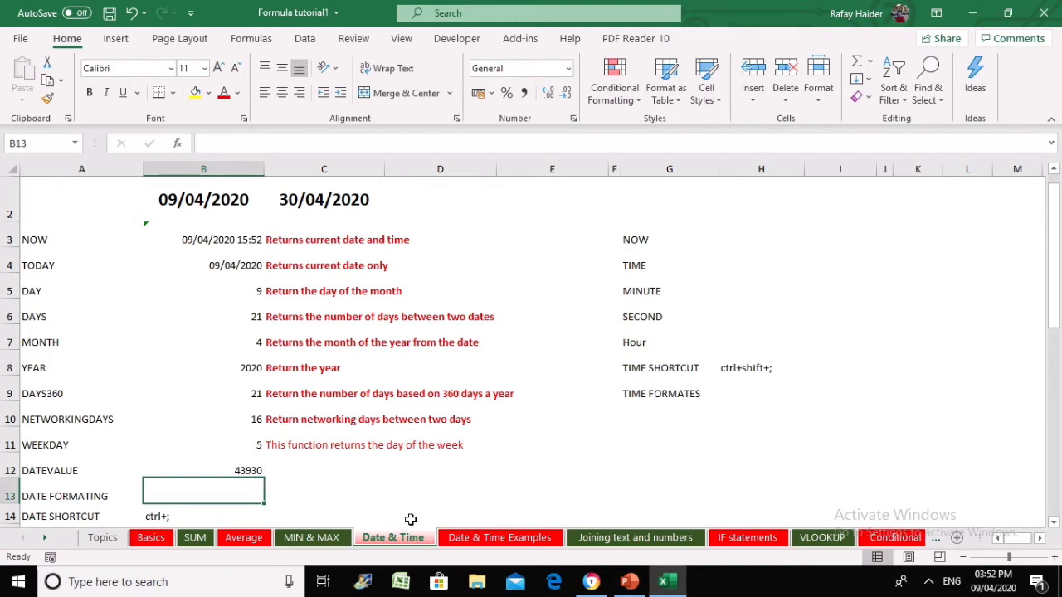
{"action": "type", "text": "="}
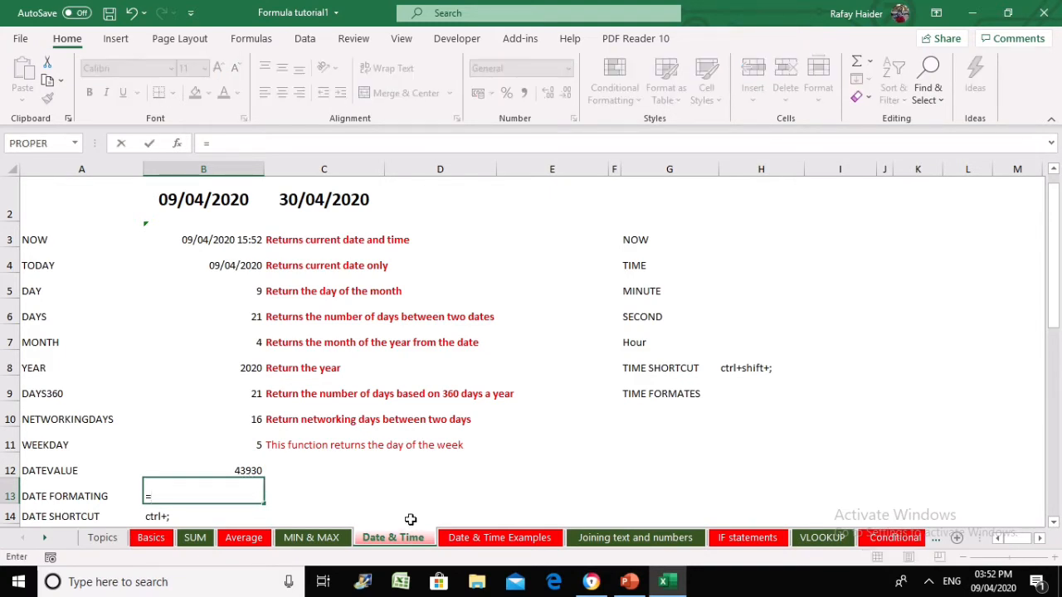
{"action": "type", "text": "DATEV"}
{"action": "key", "text": "BackSpace"}
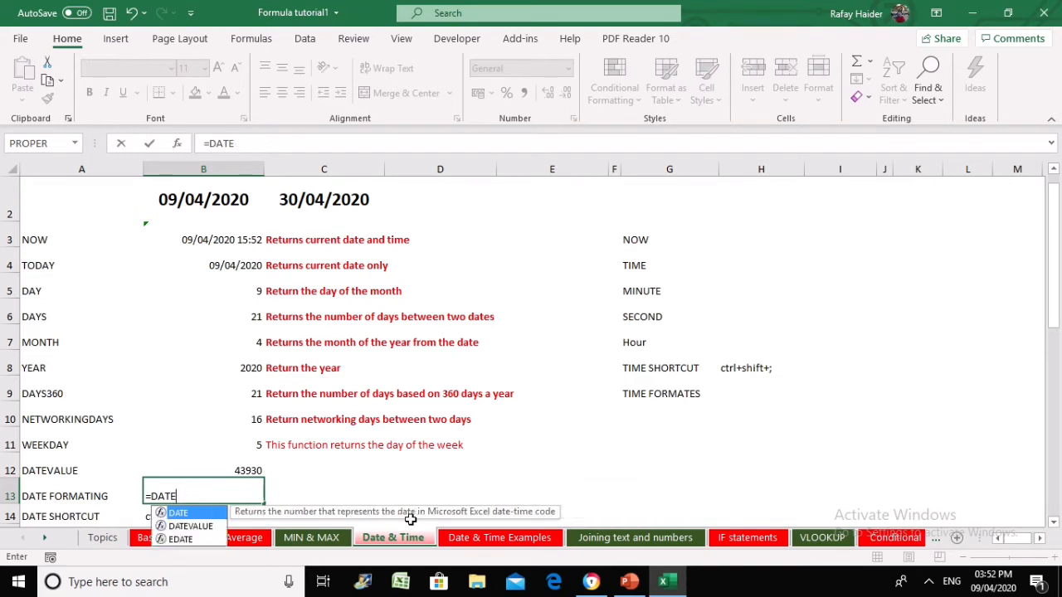
{"action": "type", "text": "VALUE("}
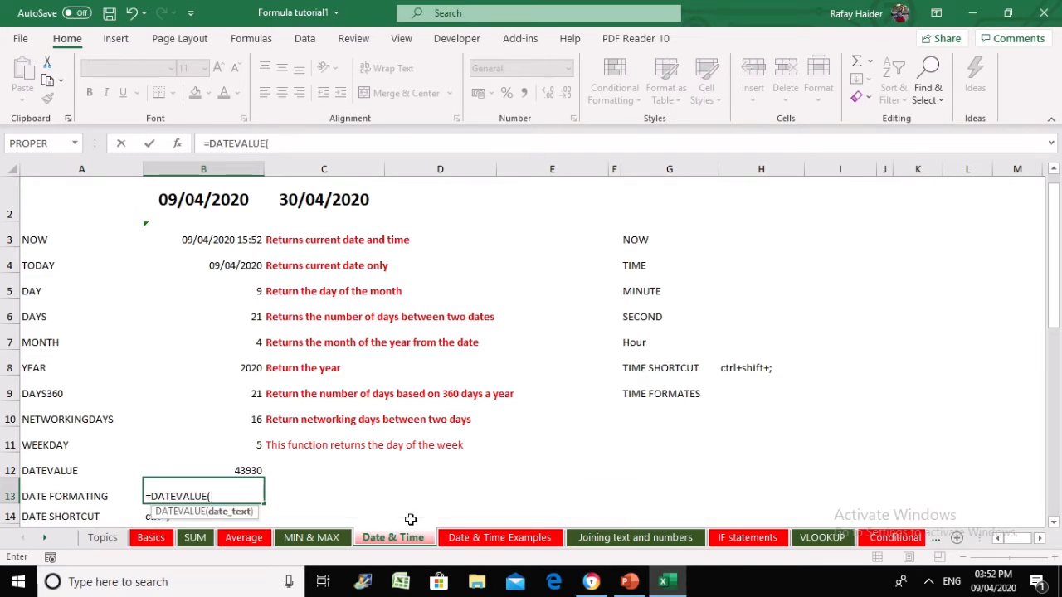
{"action": "type", "text": "\"10/04/20"}
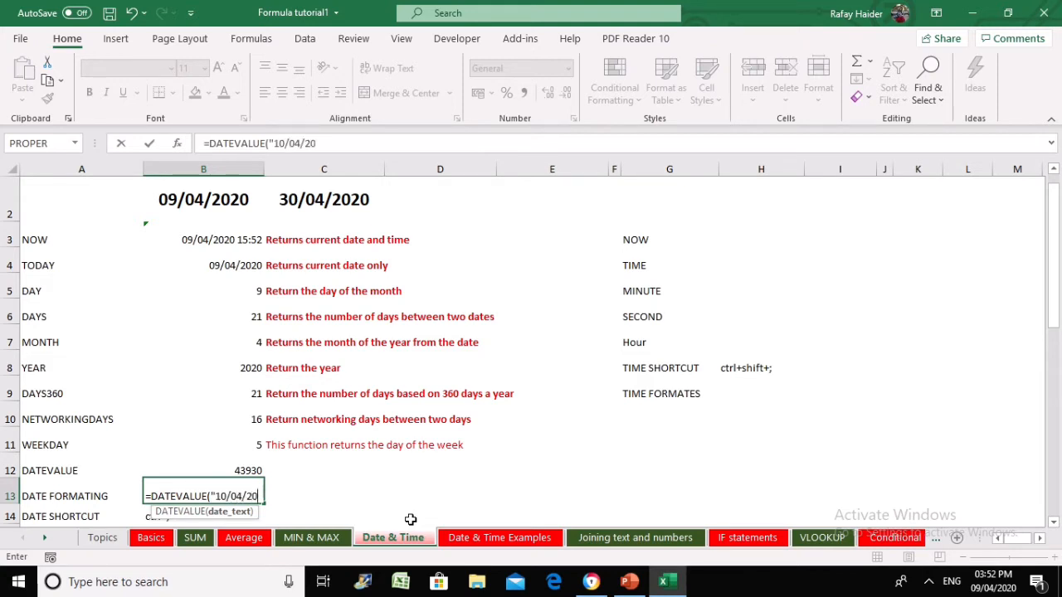
{"action": "type", "text": "20\")"}
{"action": "key", "text": "Return"}
{"action": "key", "text": "Up"}
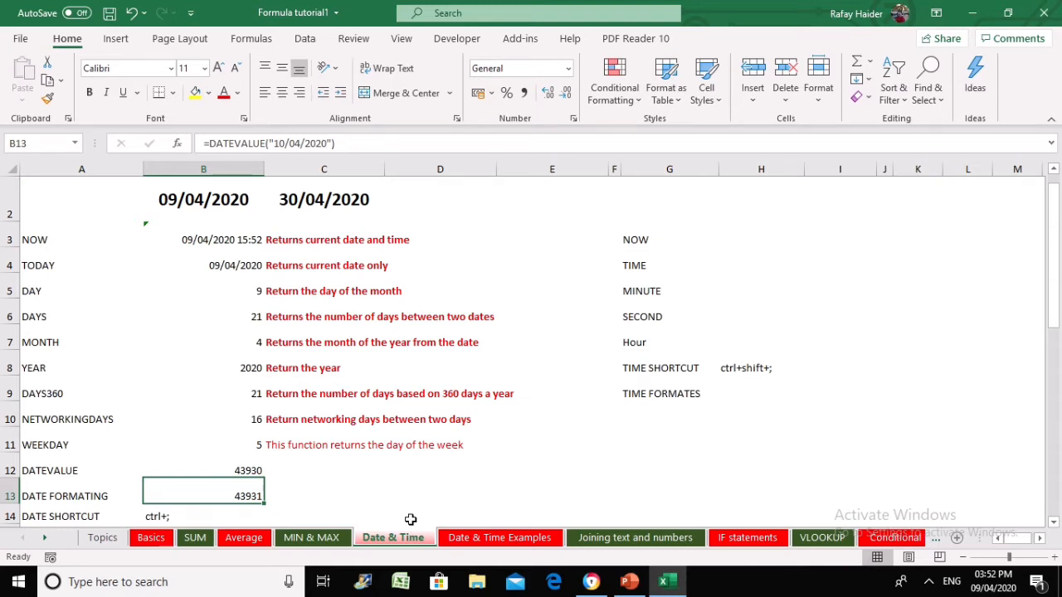
Compare the two DATEVALUE results in cells B12 and B13, and clear both cells.
{"action": "key", "text": "shift+Up"}
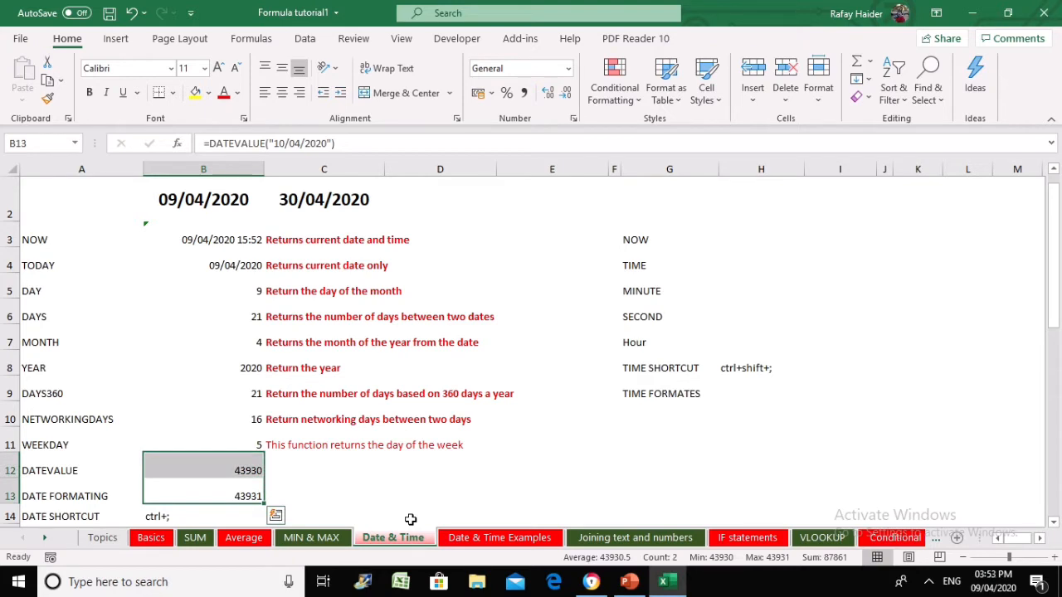
{"action": "key", "text": "Down"}
{"action": "key", "text": "Up"}
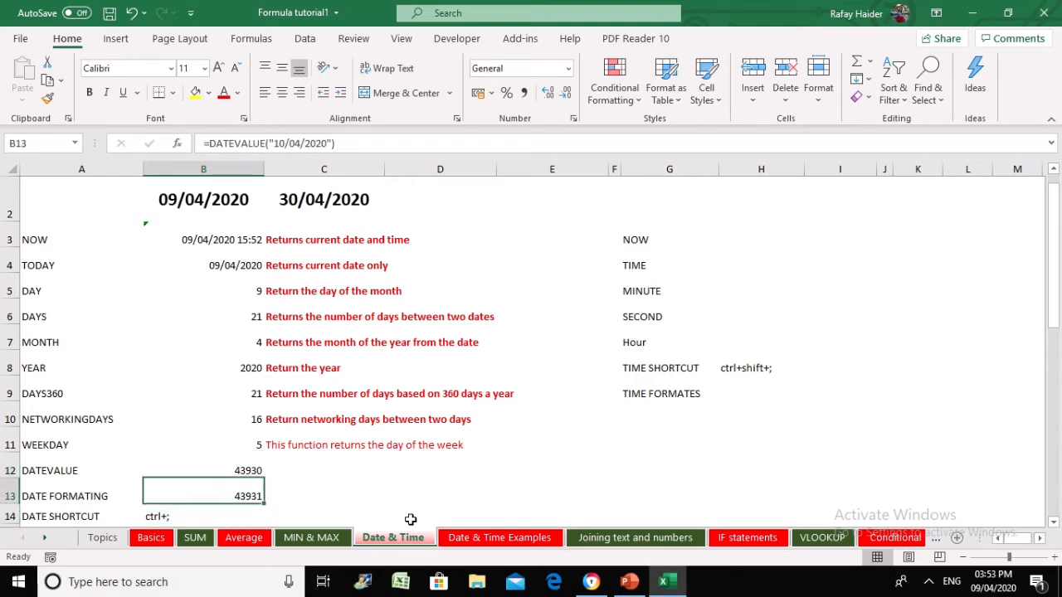
{"action": "key", "text": "shift+Up"}
{"action": "key", "text": "ctrl+c"}
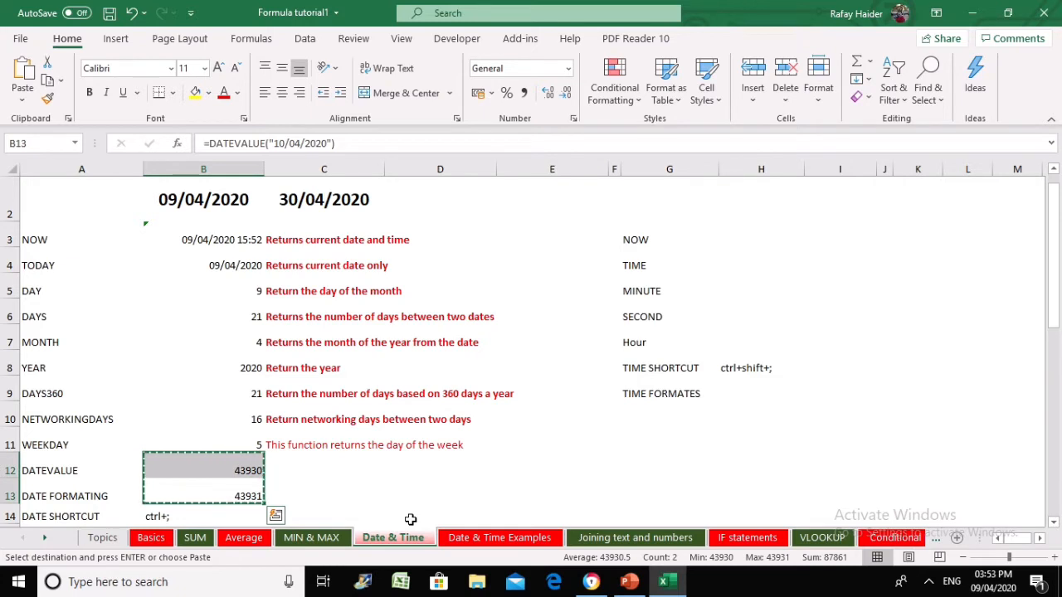
{"action": "key", "text": "Delete"}
{"action": "key", "text": "Down"}
{"action": "key", "text": "Up"}
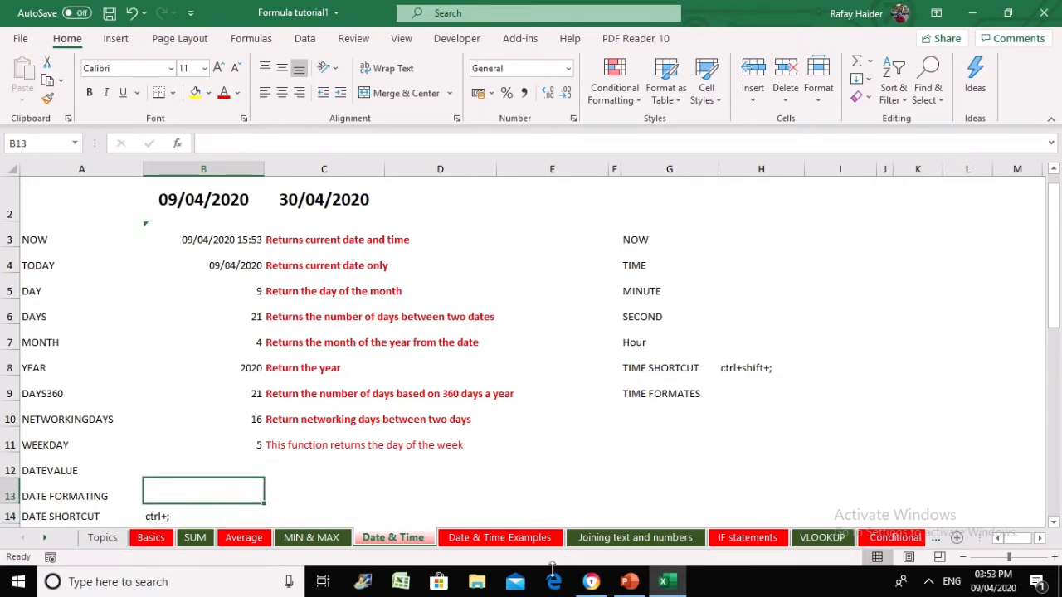
Look at the DATE VALUE example table on the Date & Time Examples worksheet.
{"action": "left_click", "coordinate": [511, 539]}
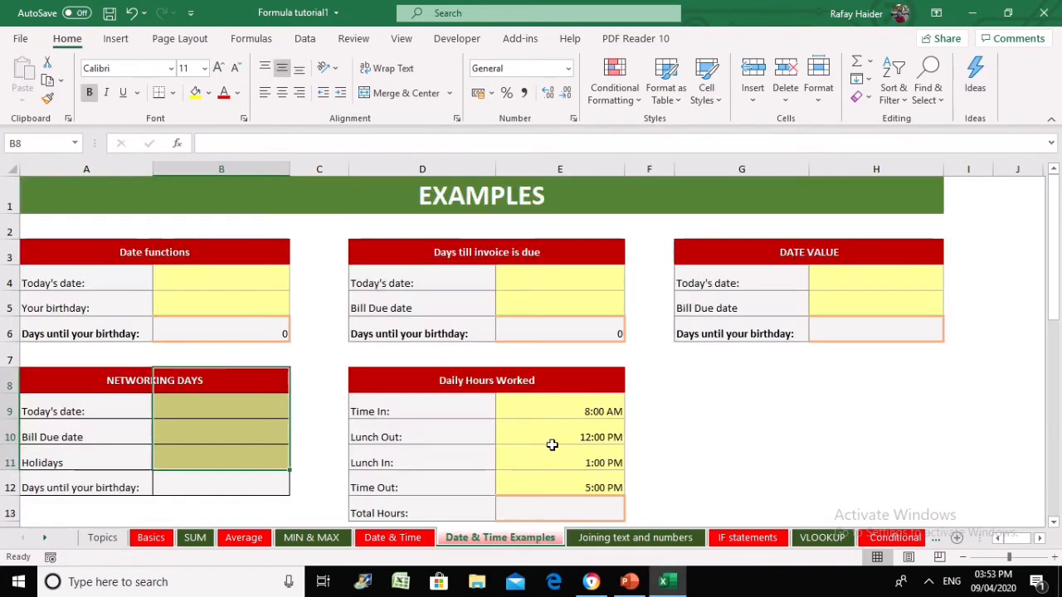
{"action": "left_click", "coordinate": [846, 260]}
{"action": "key", "text": "Down"}
{"action": "key", "text": "Down"}
{"action": "key", "text": "Down"}
{"action": "key", "text": "Down"}
{"action": "key", "text": "Down"}
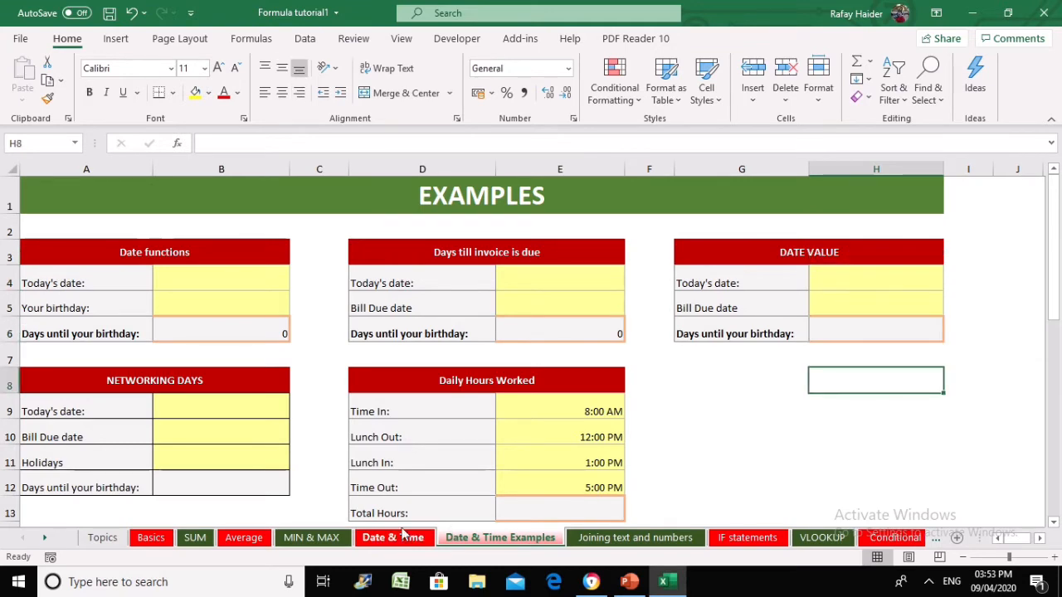
Enter the note "Returns the Date value arg: provided as text" in cell C12 of the Date & Time worksheet.
{"action": "left_click", "coordinate": [383, 540]}
{"action": "scroll", "coordinate": [209, 443], "scroll_direction": "down", "scroll_amount": 2}
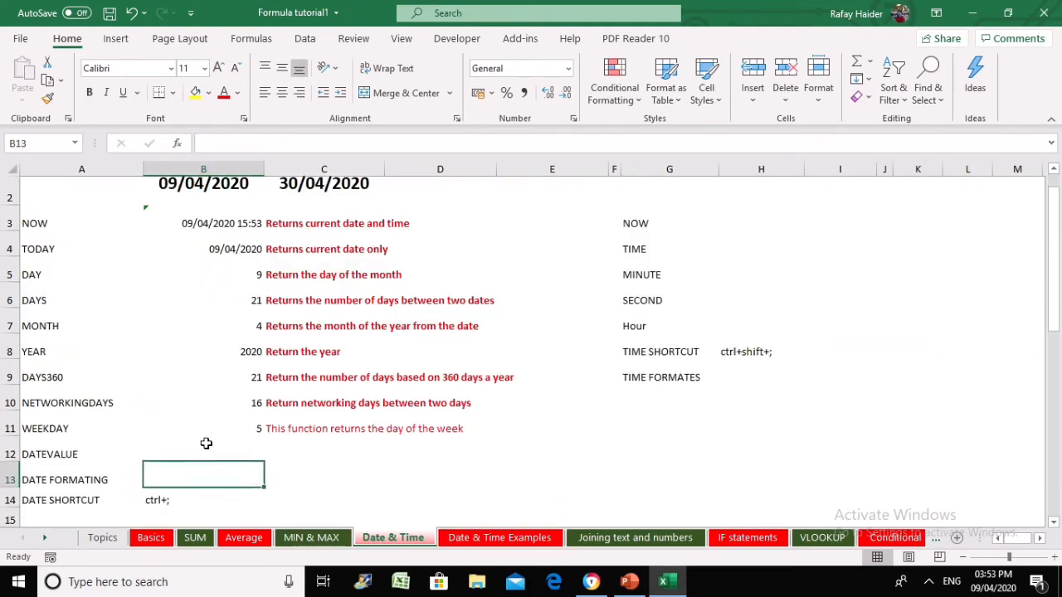
{"action": "left_click", "coordinate": [296, 373]}
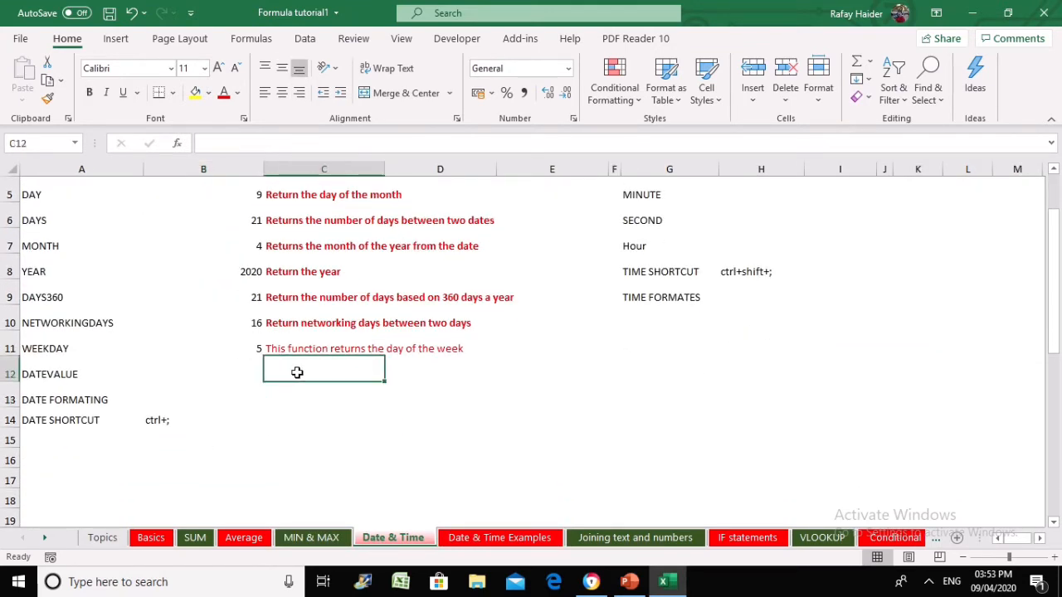
{"action": "type", "text": "Returns the "}
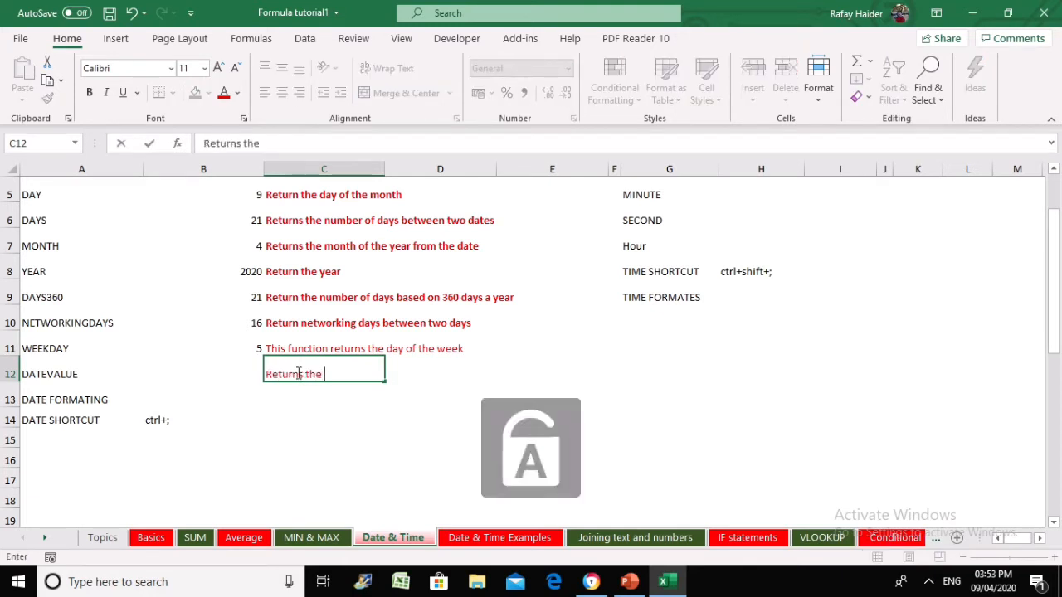
{"action": "type", "text": "Date val"}
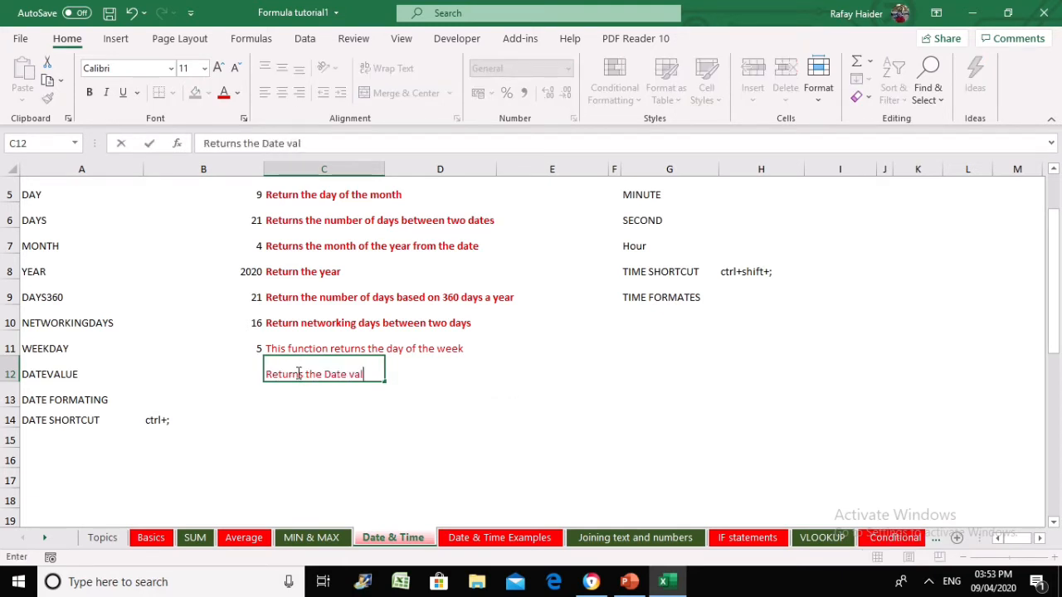
{"action": "type", "text": "ue arg: provide"}
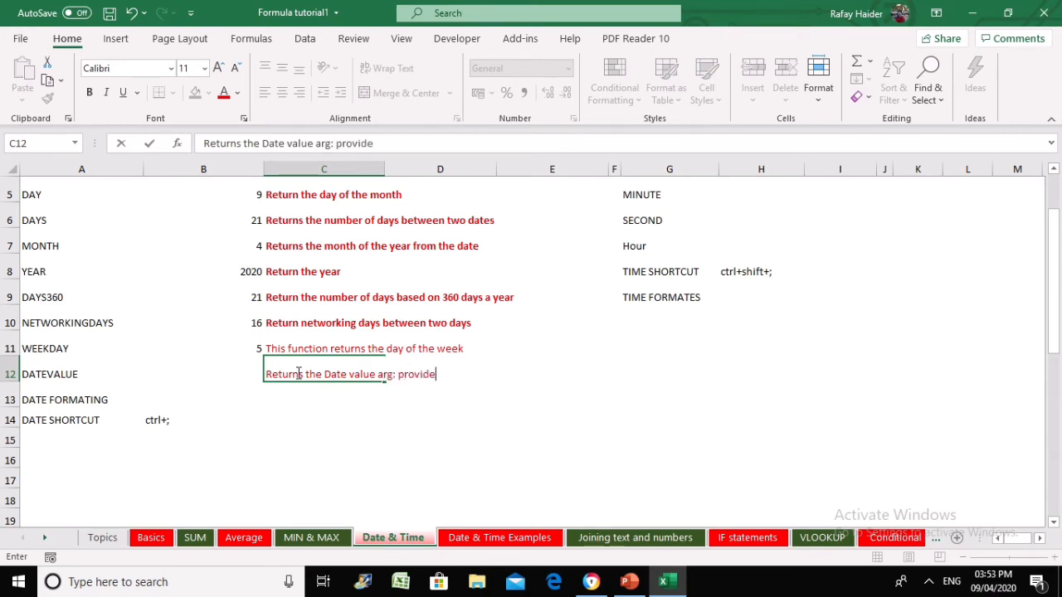
{"action": "type", "text": "d as text"}
{"action": "key", "text": "Return"}
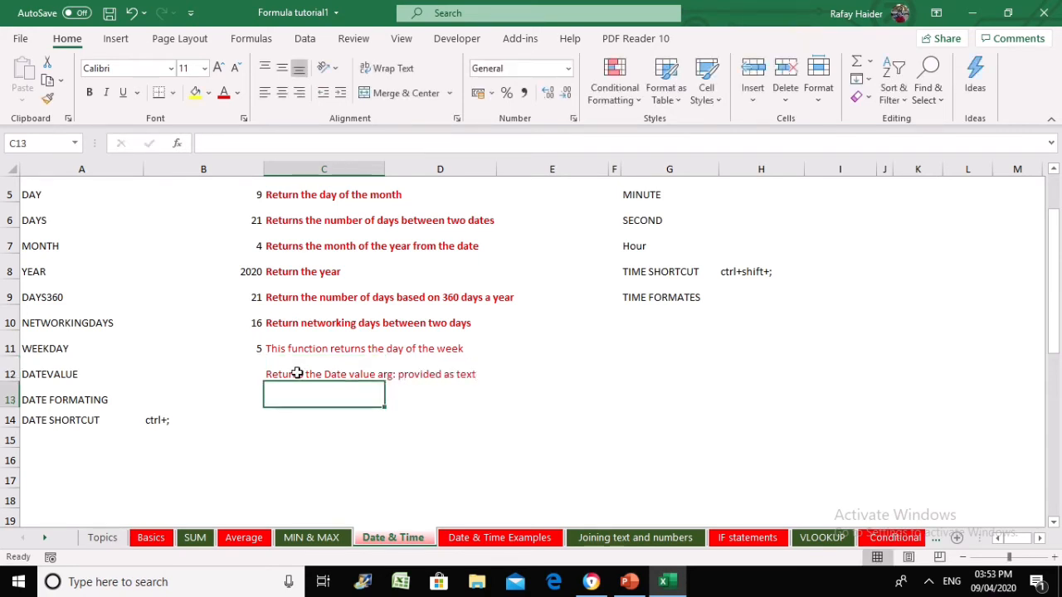
Make the WEEKDAY and DATEVALUE notes in cells C11 and C12 bold.
{"action": "left_click_drag", "start_coordinate": [296, 349], "coordinate": [297, 374]}
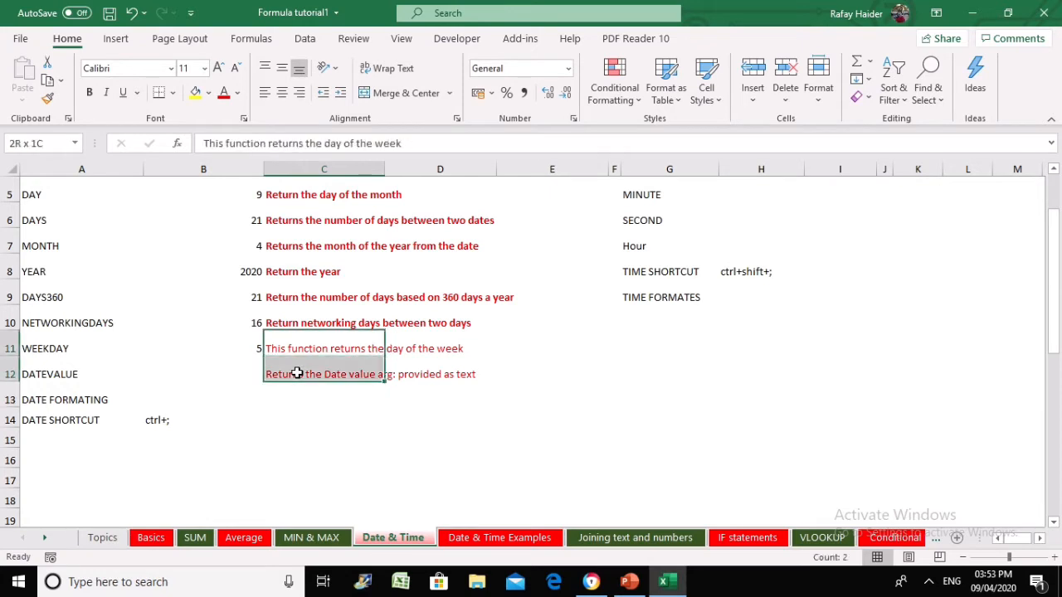
{"action": "key", "text": "ctrl+b"}
{"action": "key", "text": "Up"}
{"action": "key", "text": "Left"}
{"action": "key", "text": "Left"}
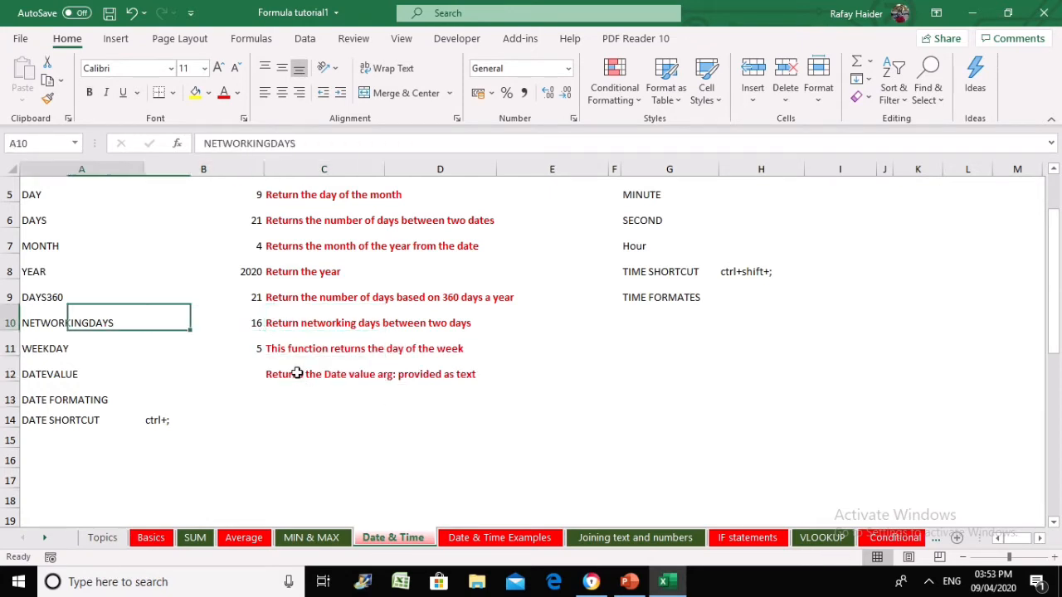
Review the list of date function labels in column A, from NOW down to DATE FORMATING.
{"action": "key", "text": "Up"}
{"action": "key", "text": "Up"}
{"action": "key", "text": "Up"}
{"action": "key", "text": "Up"}
{"action": "key", "text": "Up"}
{"action": "key", "text": "Up"}
{"action": "key", "text": "Up"}
{"action": "key", "text": "Up"}
{"action": "key", "text": "Up"}
{"action": "key", "text": "Down"}
{"action": "key", "text": "Down"}
{"action": "key", "text": "Down"}
{"action": "key", "text": "Down"}
{"action": "key", "text": "Down"}
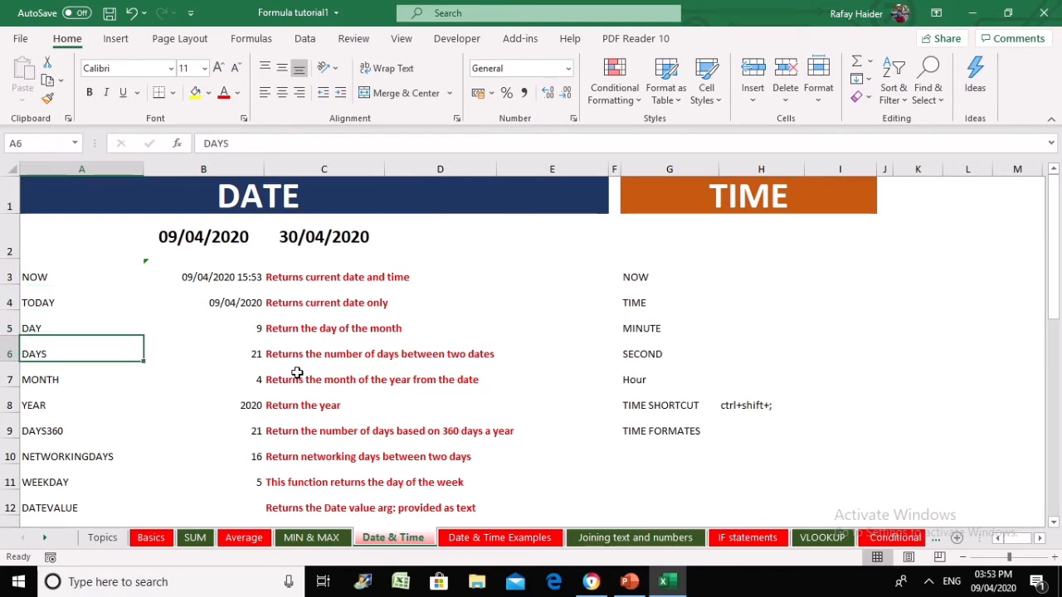
{"action": "key", "text": "Up"}
{"action": "key", "text": "Up"}
{"action": "key", "text": "Up"}
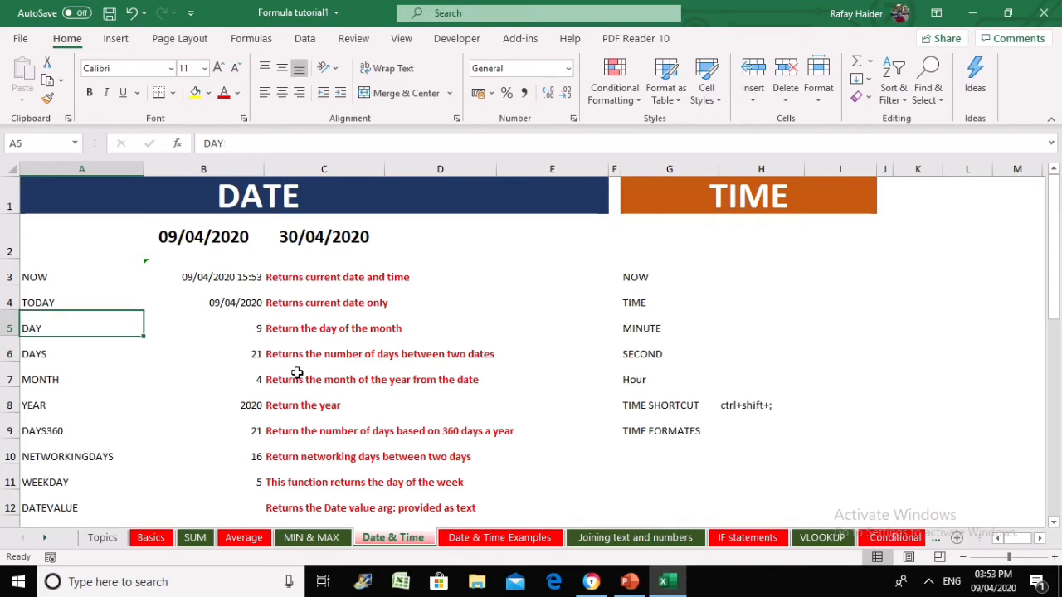
{"action": "key", "text": "Down"}
{"action": "key", "text": "Down"}
{"action": "key", "text": "Down"}
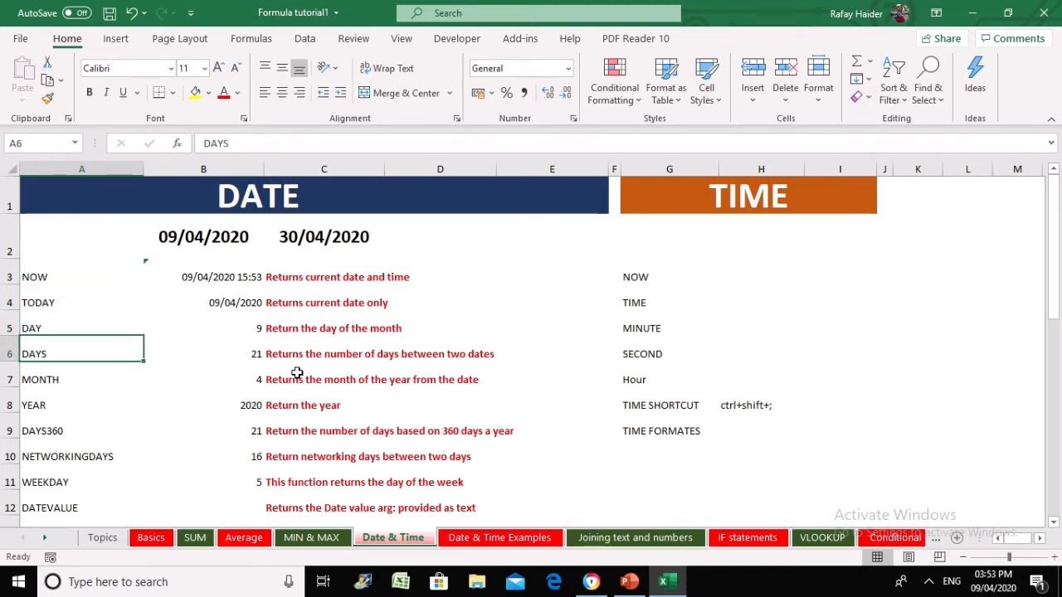
{"action": "key", "text": "Down"}
{"action": "key", "text": "Down"}
{"action": "key", "text": "Down"}
{"action": "key", "text": "Down"}
{"action": "key", "text": "Down"}
{"action": "key", "text": "Down"}
{"action": "key", "text": "Down"}
{"action": "key", "text": "Down"}
{"action": "key", "text": "Down"}
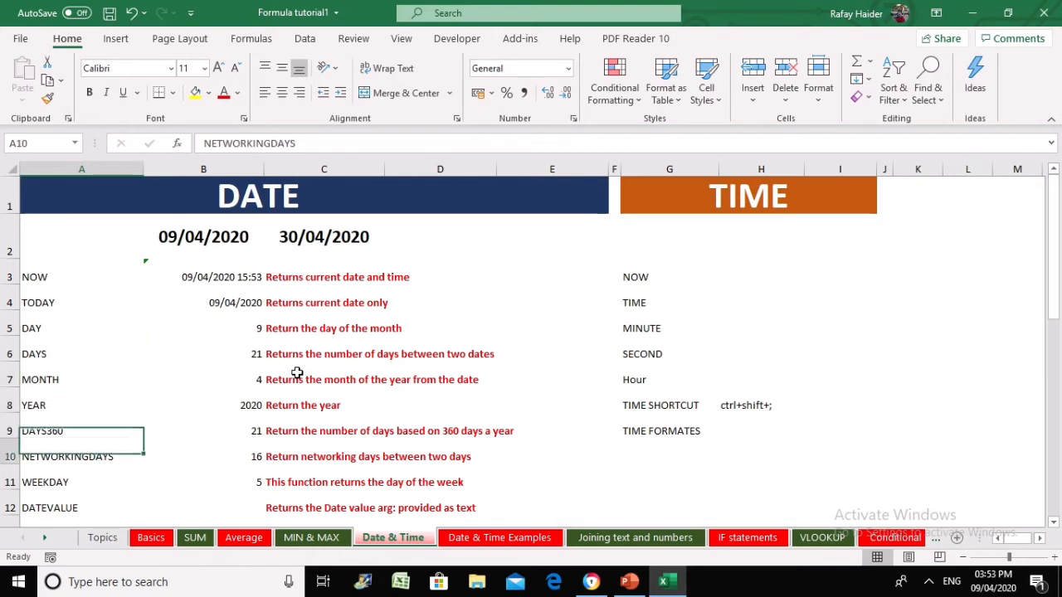
{"action": "key", "text": "Up"}
{"action": "key", "text": "Up"}
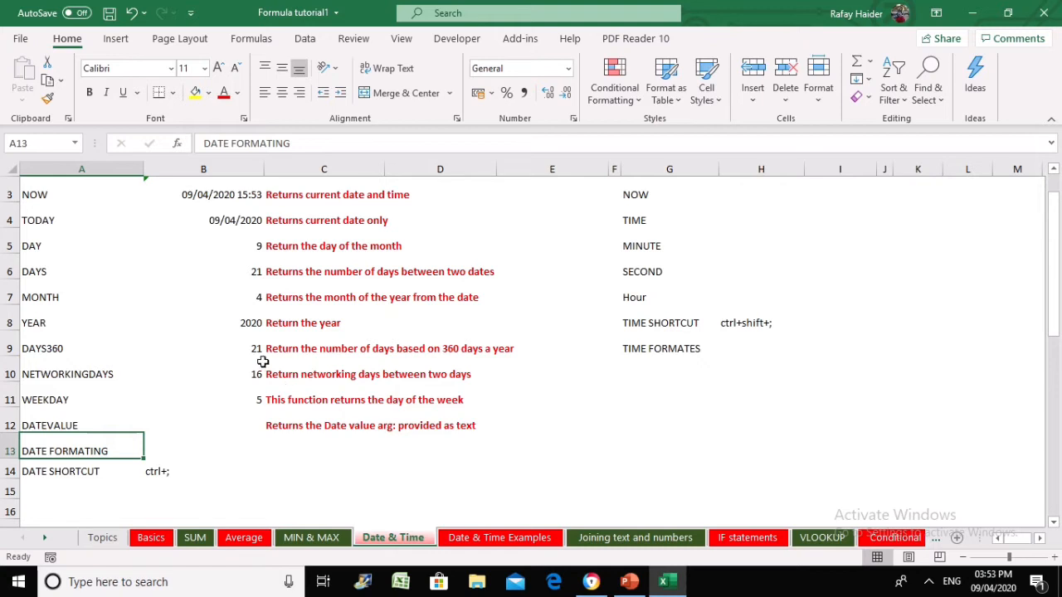
Examine the DAY, MONTH, NETWORKINGDAYS and WEEKDAY results in column B and the empty DATE FORMATING cell.
{"action": "left_click", "coordinate": [246, 299]}
{"action": "left_click", "coordinate": [248, 243]}
{"action": "left_click", "coordinate": [253, 295]}
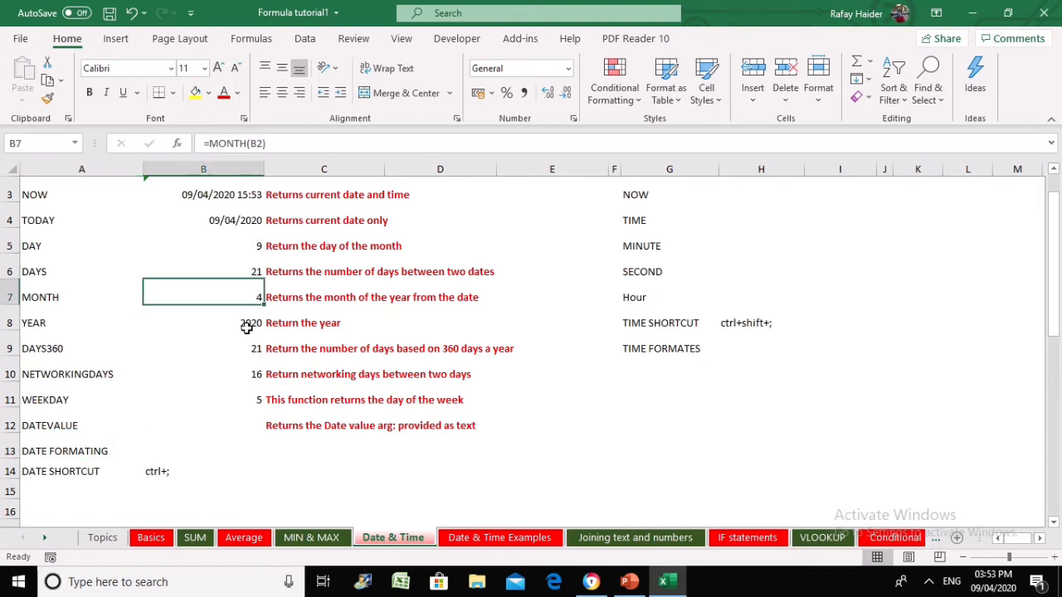
{"action": "left_click", "coordinate": [247, 369]}
{"action": "left_click", "coordinate": [241, 395]}
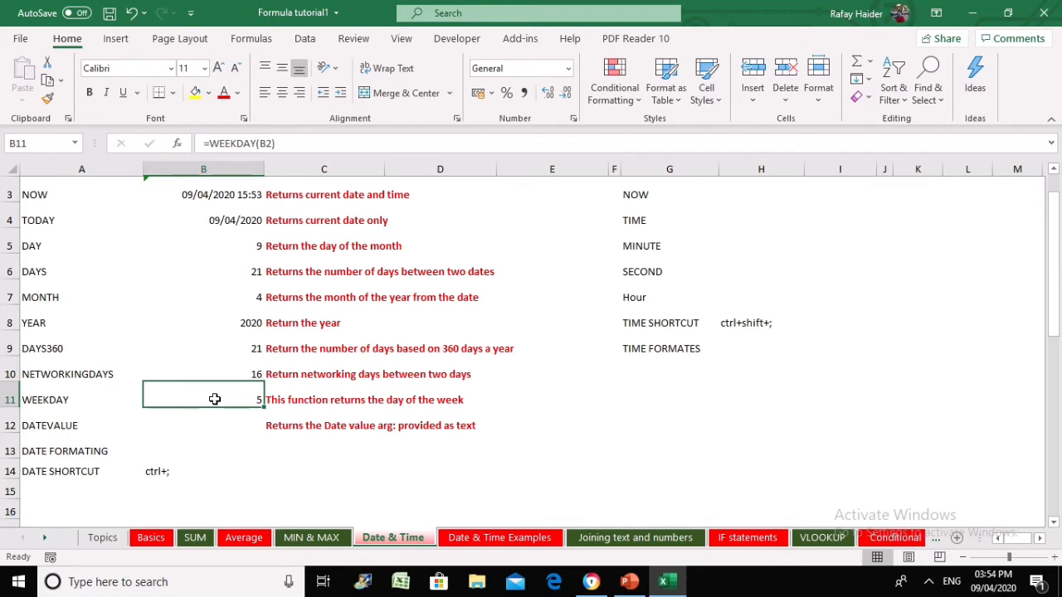
{"action": "left_click", "coordinate": [230, 442]}
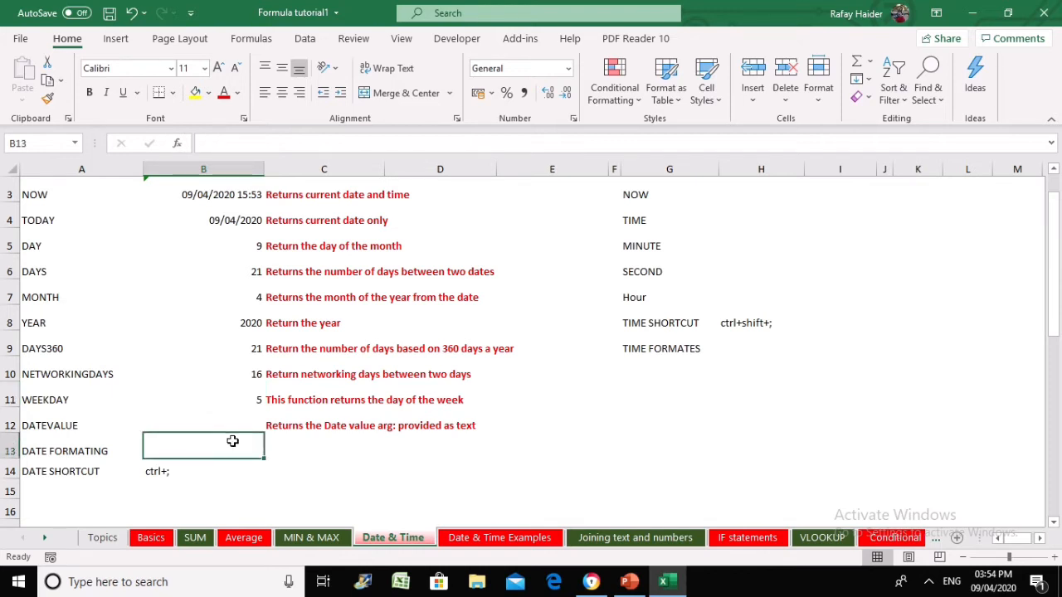
{"action": "left_click", "coordinate": [231, 399]}
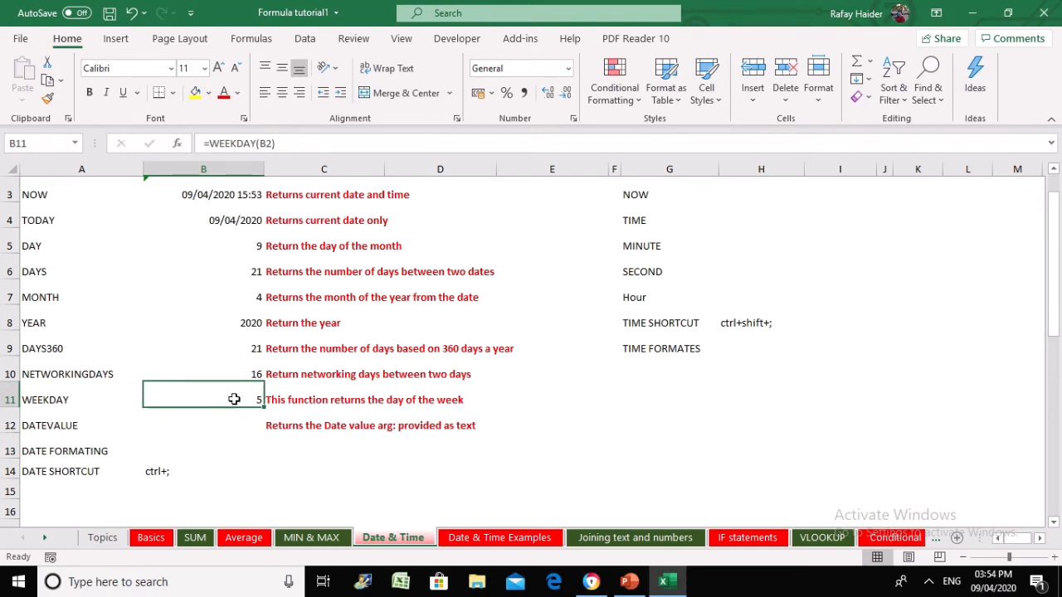
{"action": "right_click", "coordinate": [235, 402]}
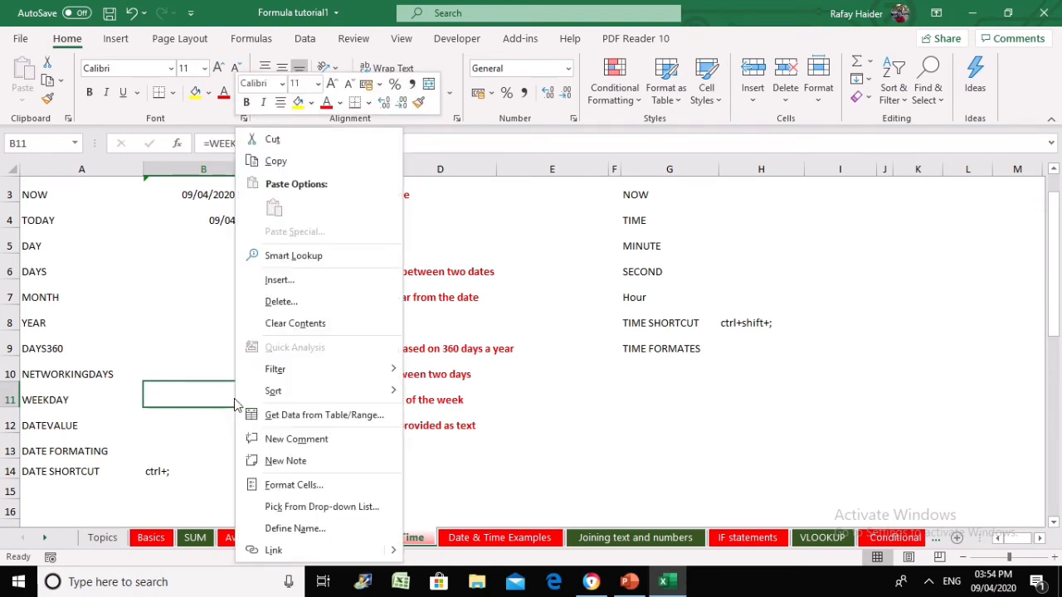
{"action": "left_click", "coordinate": [537, 460]}
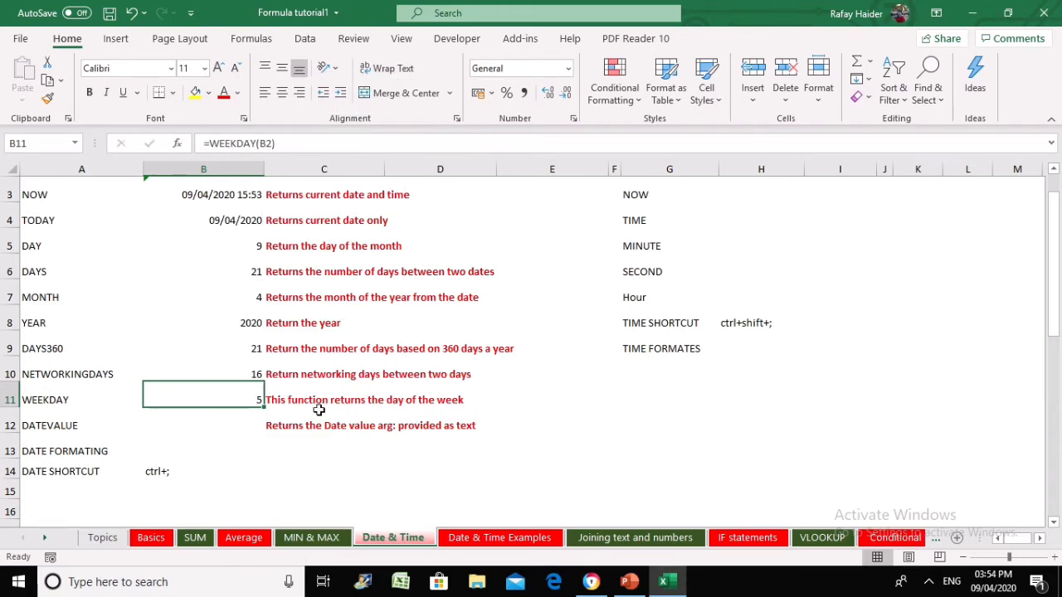
{"action": "right_click", "coordinate": [242, 399]}
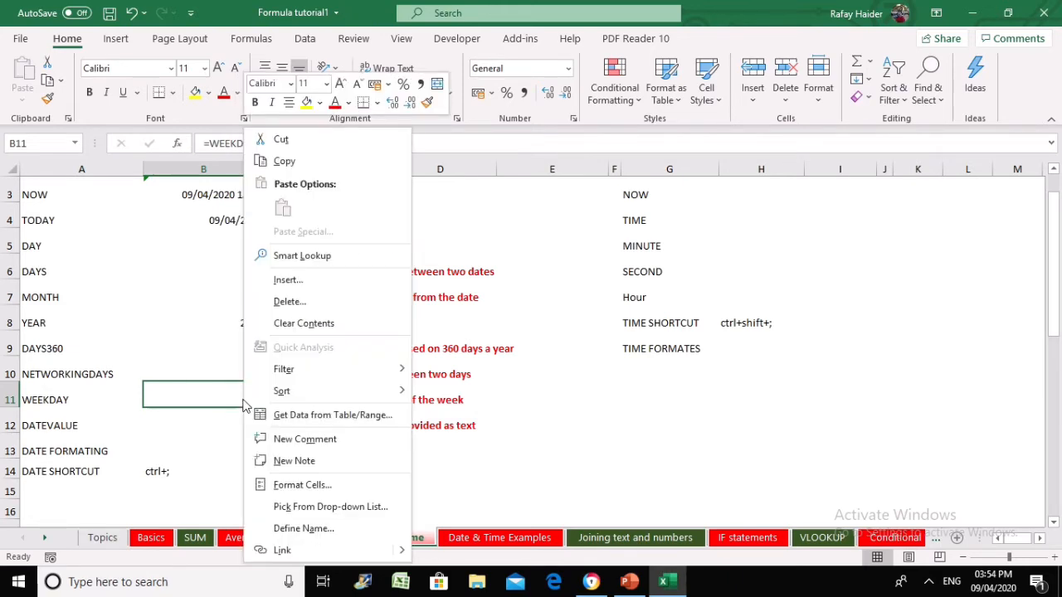
{"action": "left_click", "coordinate": [334, 489]}
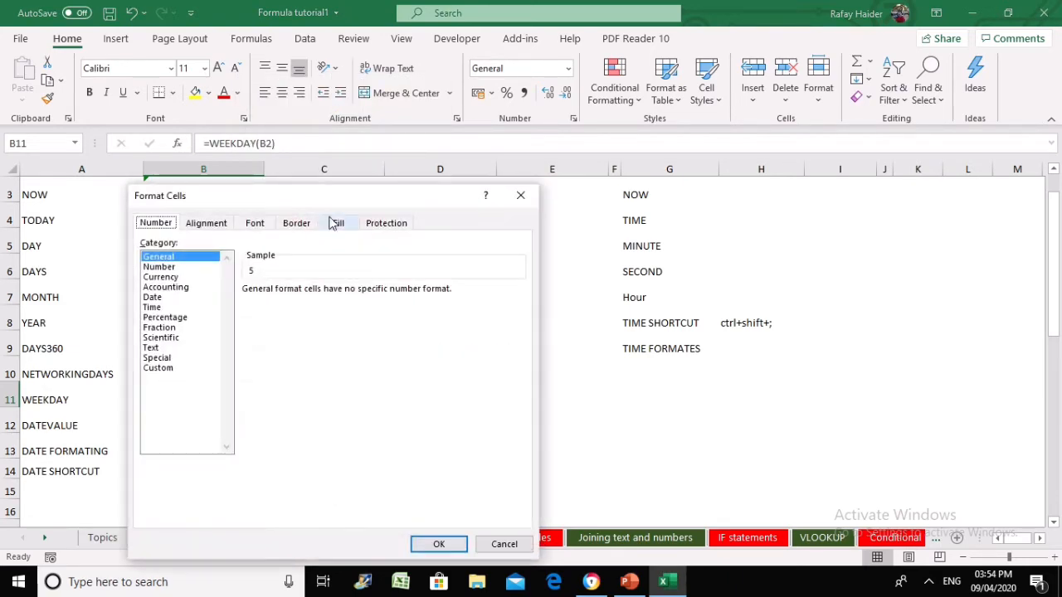
{"action": "left_click_drag", "start_coordinate": [344, 193], "coordinate": [737, 94]}
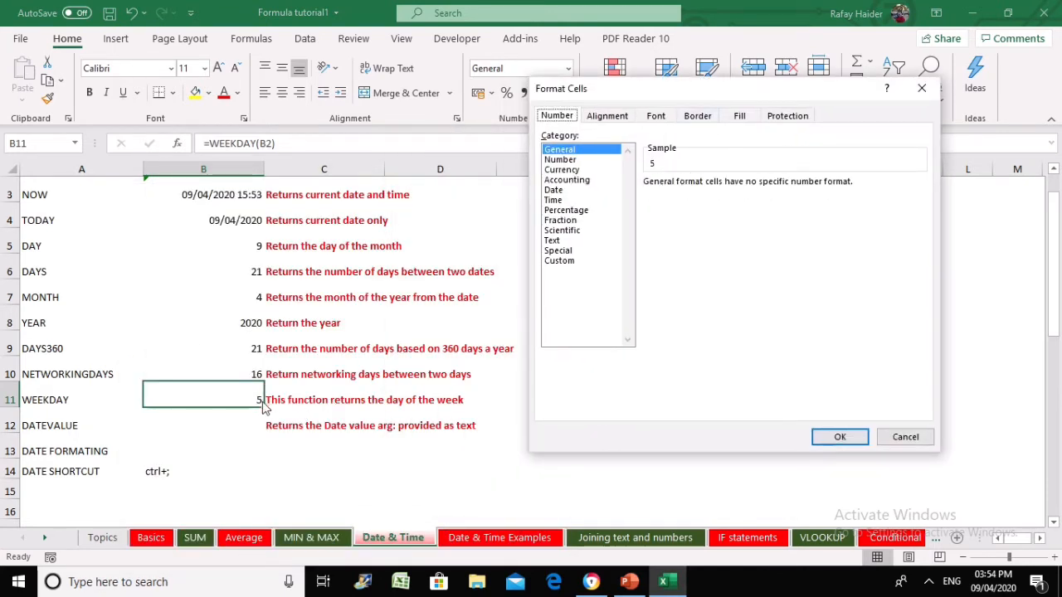
{"action": "left_click", "coordinate": [567, 192]}
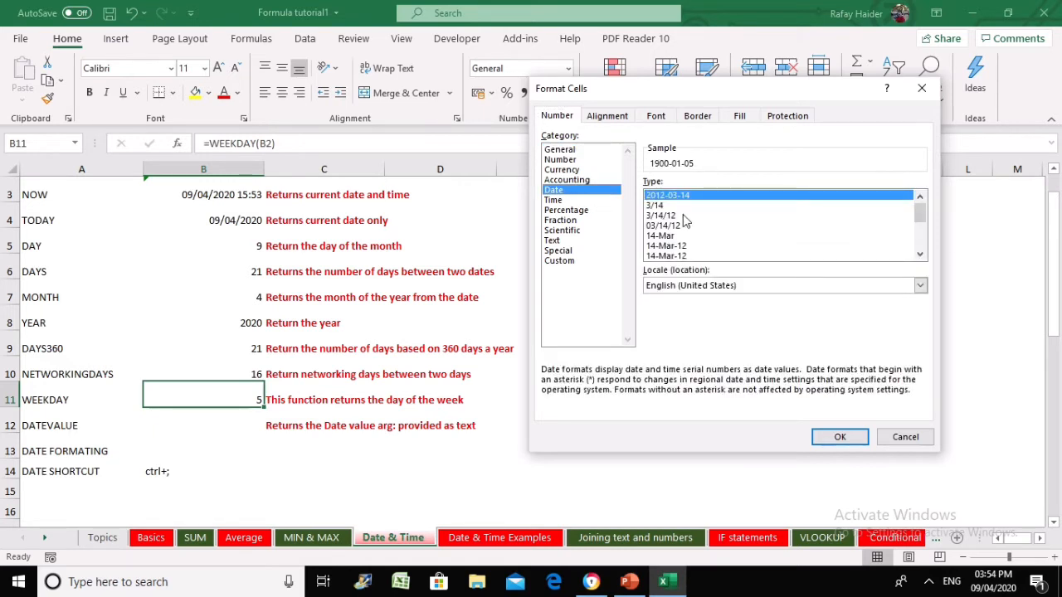
{"action": "left_click_drag", "start_coordinate": [919, 218], "coordinate": [916, 195]}
{"action": "left_click", "coordinate": [579, 263]}
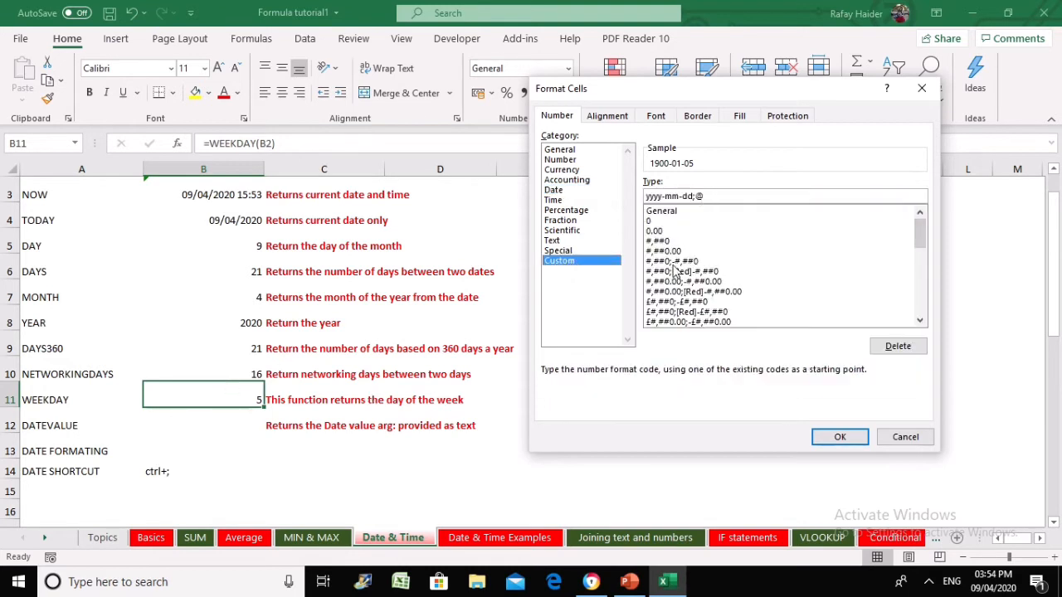
{"action": "left_click_drag", "start_coordinate": [726, 199], "coordinate": [592, 205]}
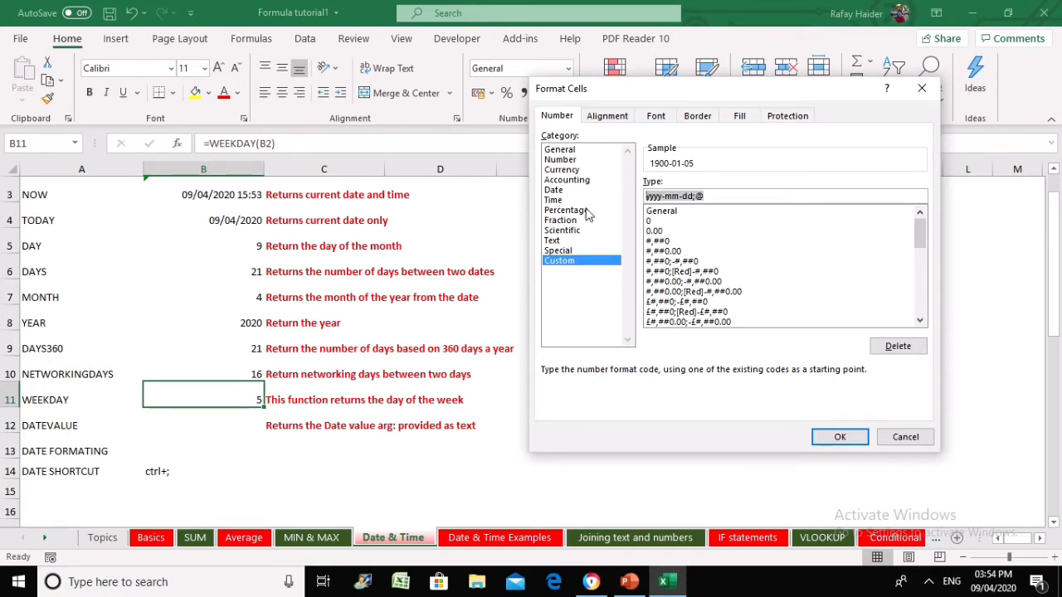
{"action": "key", "text": "Escape"}
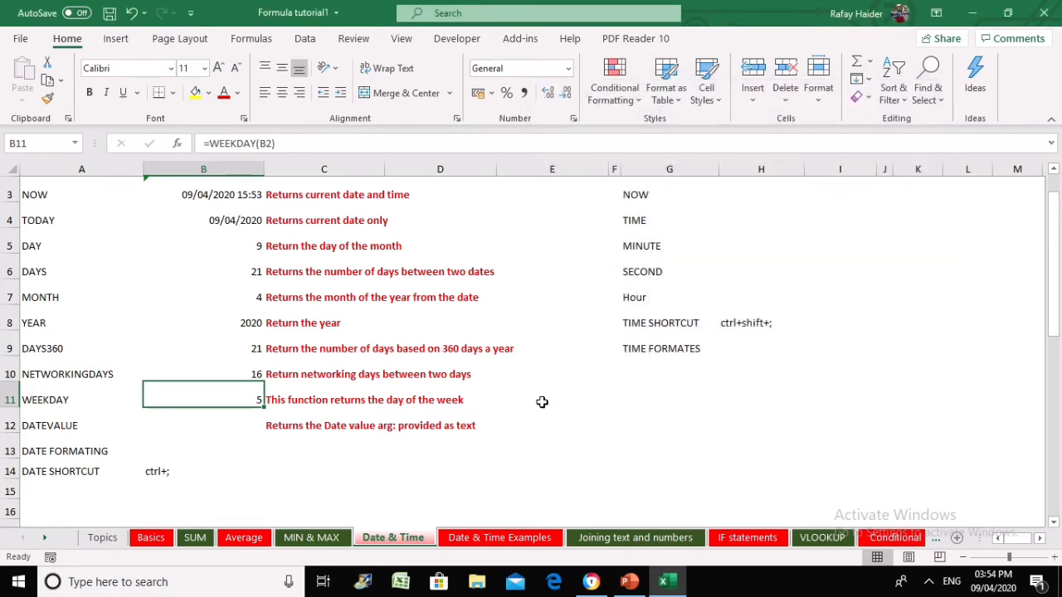
Apply the custom number format ddd to the WEEKDAY result in cell B11.
{"action": "left_click", "coordinate": [226, 419]}
{"action": "left_click", "coordinate": [240, 366]}
{"action": "left_click", "coordinate": [238, 402]}
{"action": "right_click", "coordinate": [238, 401]}
{"action": "left_click", "coordinate": [315, 486]}
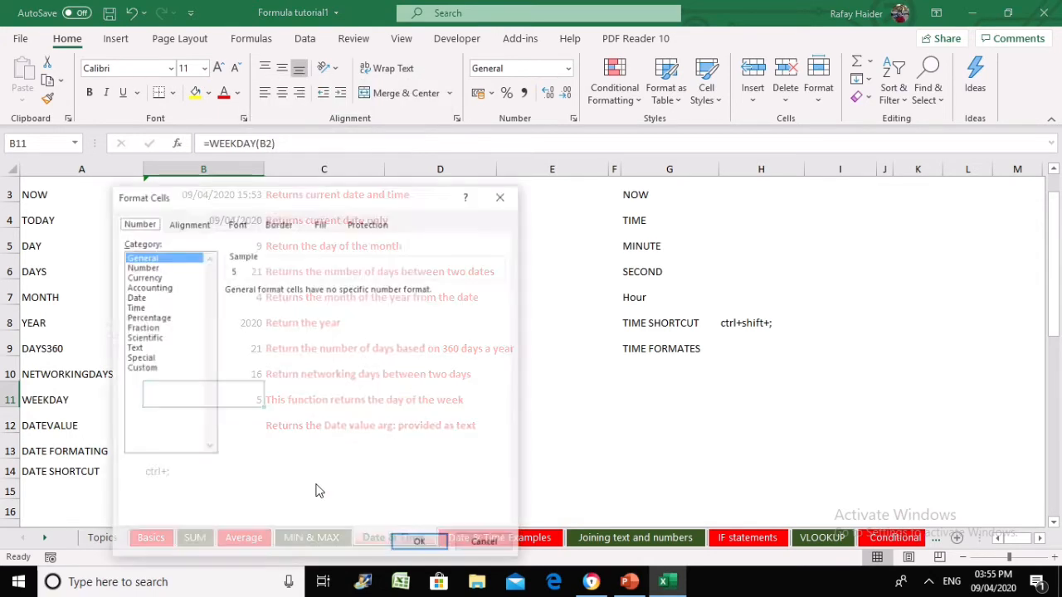
{"action": "left_click", "coordinate": [161, 368]}
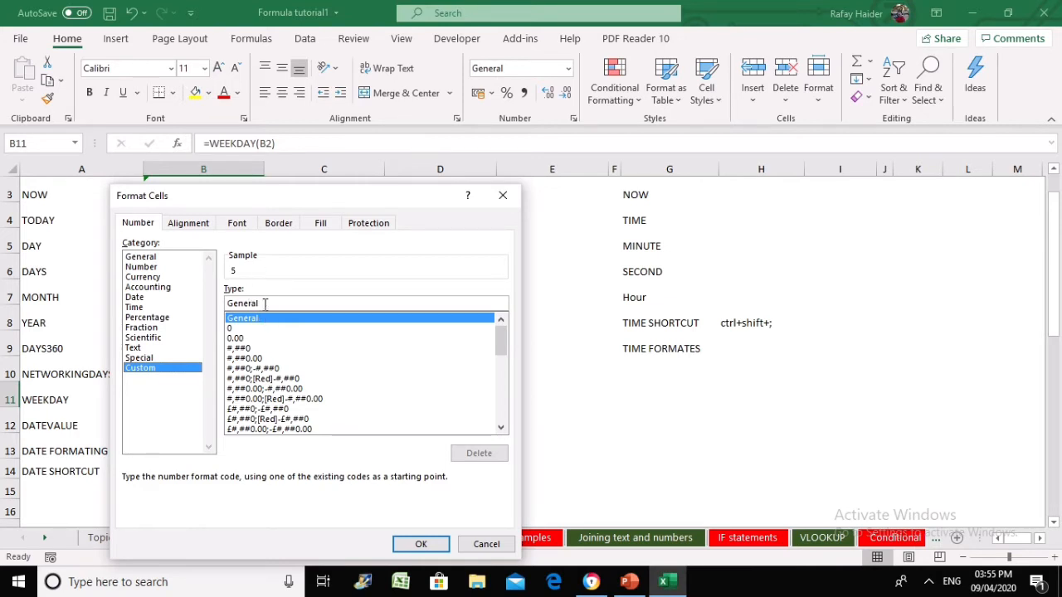
{"action": "left_click", "coordinate": [264, 304]}
{"action": "key", "text": "BackSpace"}
{"action": "key", "text": "BackSpace"}
{"action": "key", "text": "BackSpace"}
{"action": "key", "text": "BackSpace"}
{"action": "key", "text": "BackSpace"}
{"action": "key", "text": "BackSpace"}
{"action": "key", "text": "BackSpace"}
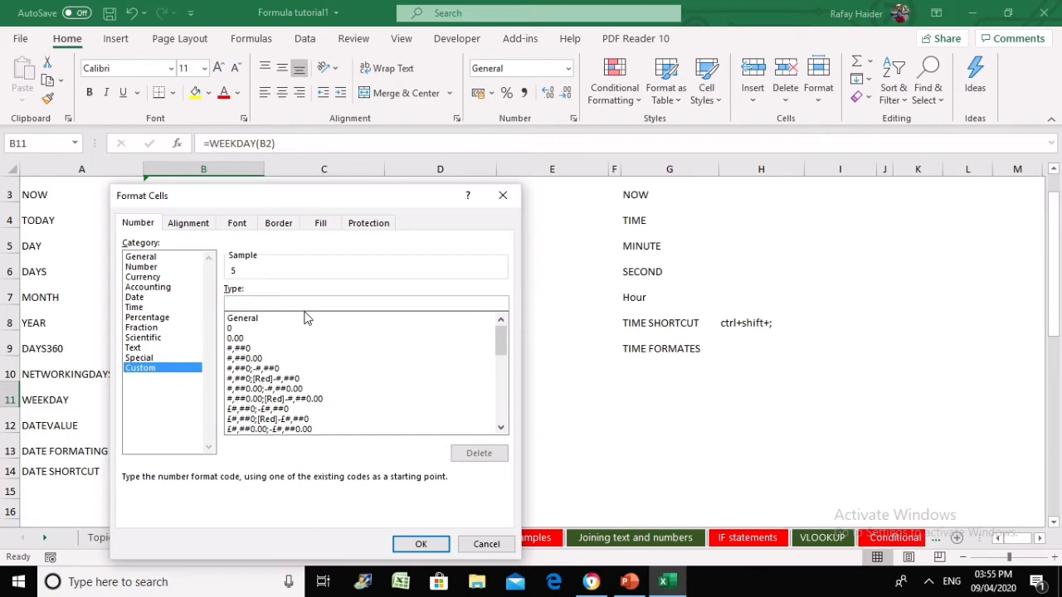
{"action": "type", "text": "dd"}
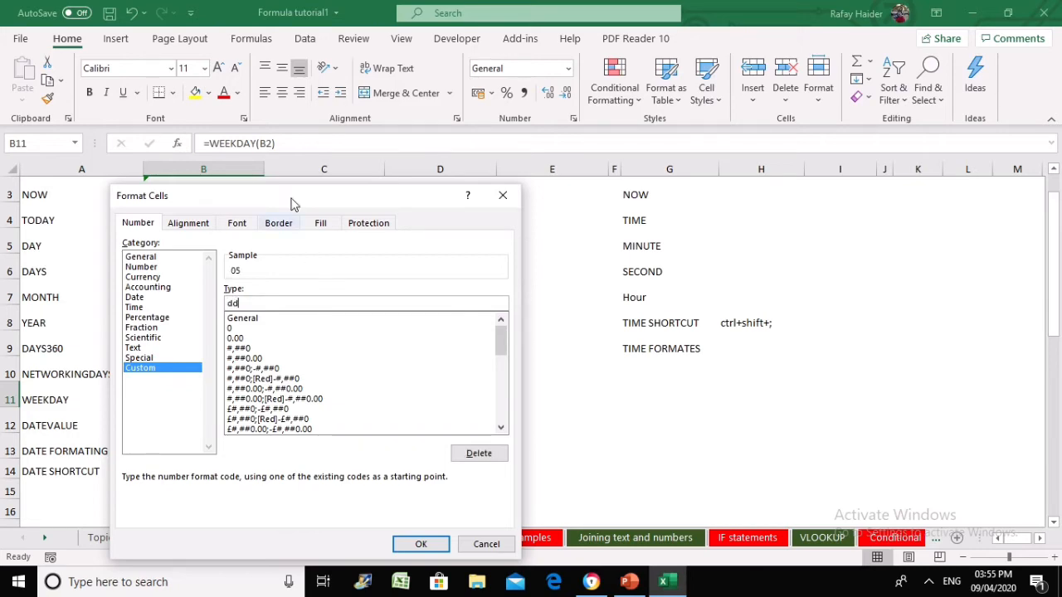
{"action": "left_click_drag", "start_coordinate": [290, 203], "coordinate": [681, 151]}
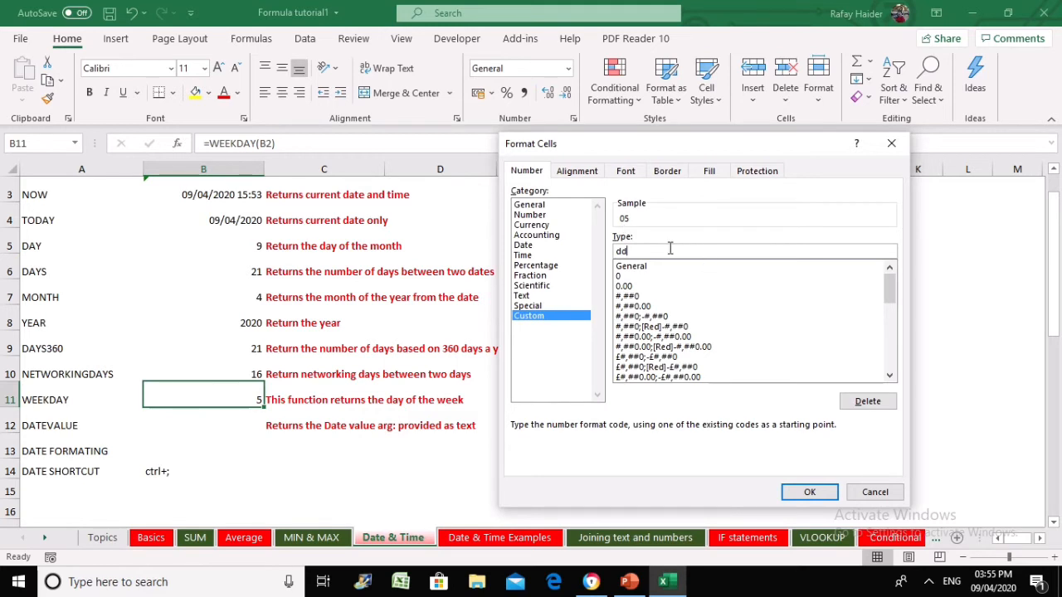
{"action": "type", "text": "d"}
{"action": "left_click", "coordinate": [830, 493]}
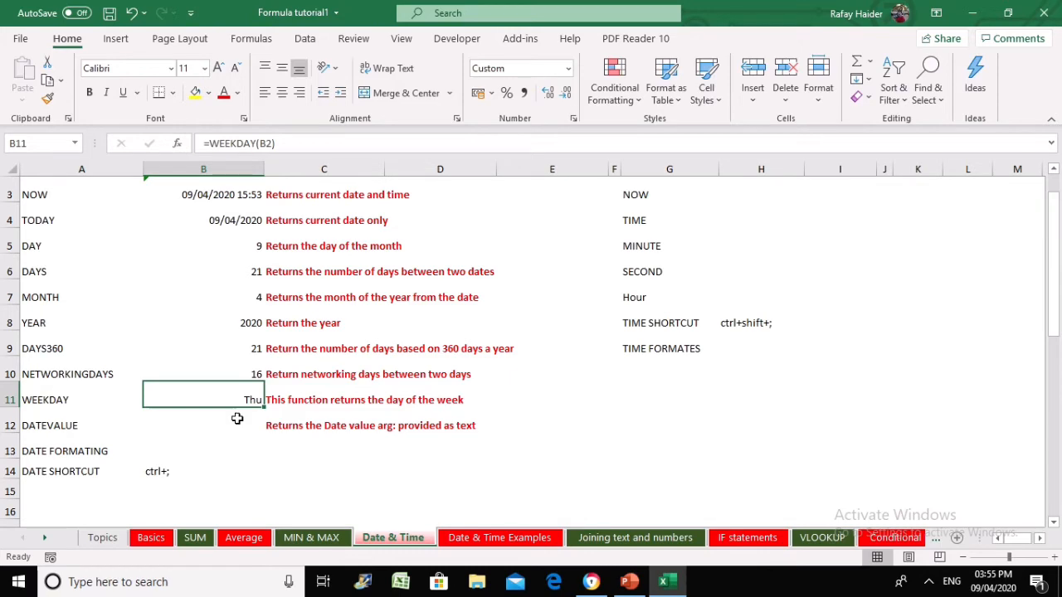
Try the custom number format dd on the WEEKDAY result in cell B11, discarding the change.
{"action": "left_click", "coordinate": [246, 443]}
{"action": "left_click", "coordinate": [241, 400]}
{"action": "right_click", "coordinate": [242, 406]}
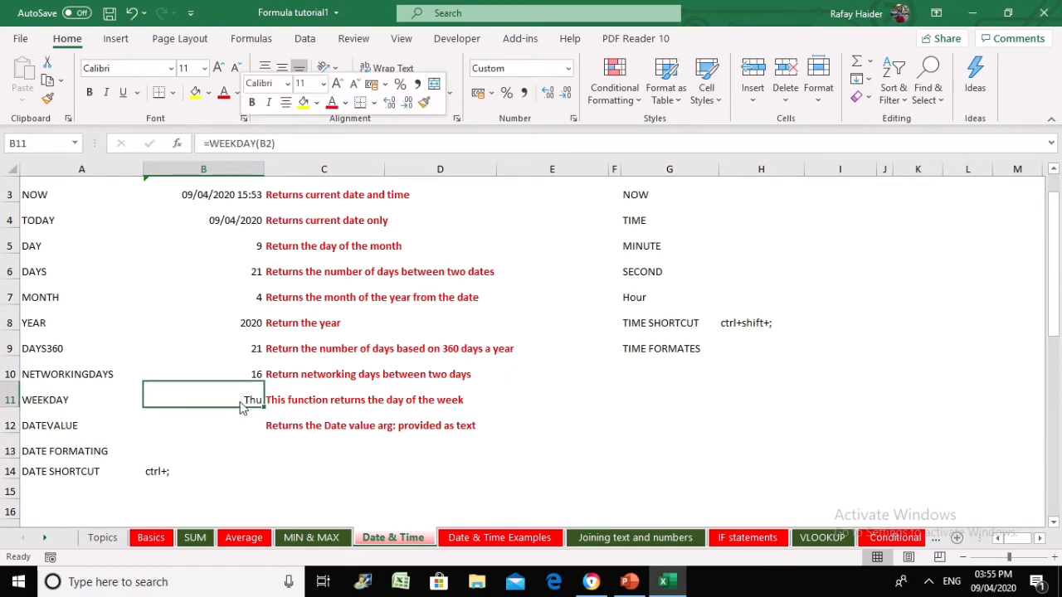
{"action": "left_click", "coordinate": [310, 483]}
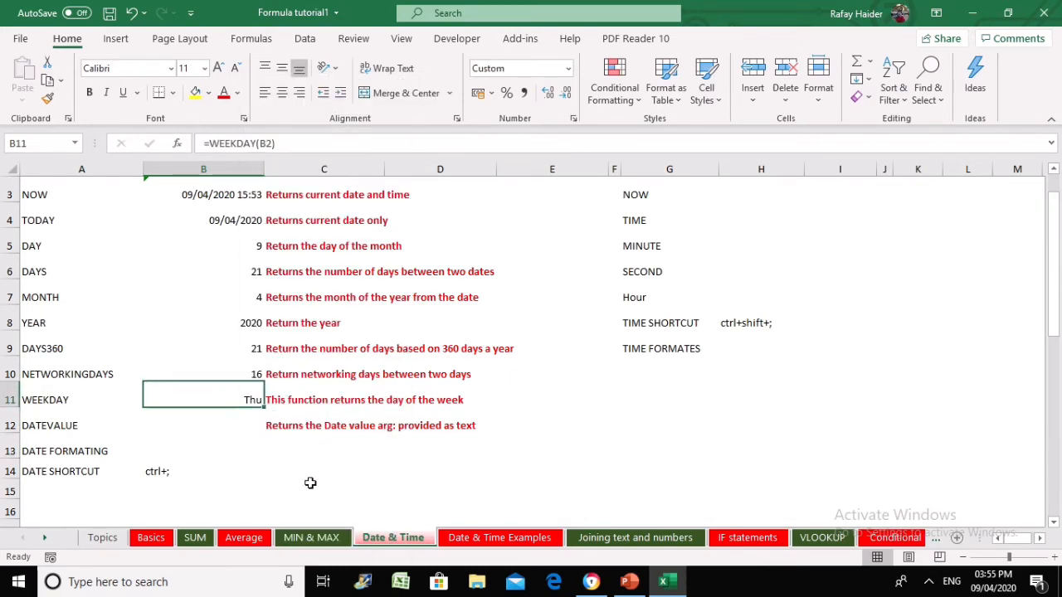
{"action": "left_click_drag", "start_coordinate": [351, 191], "coordinate": [738, 115]}
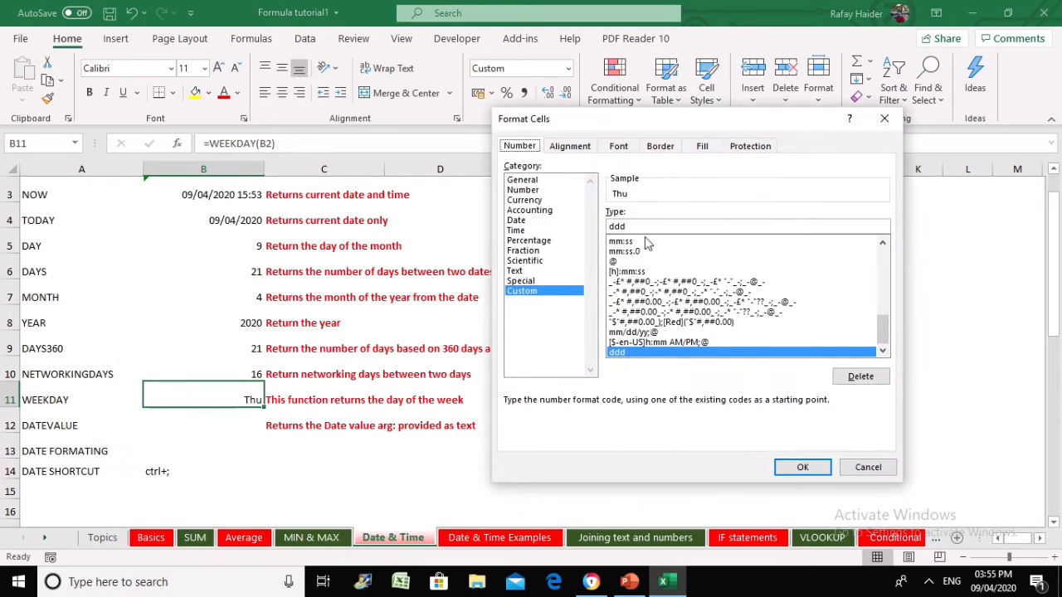
{"action": "left_click", "coordinate": [658, 225]}
{"action": "key", "text": "BackSpace"}
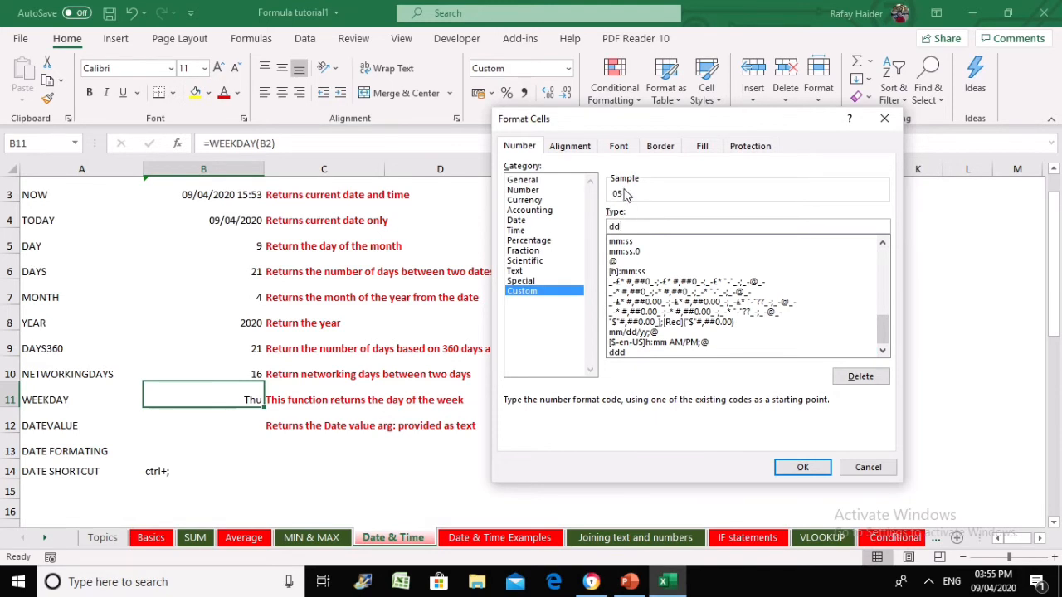
{"action": "left_click", "coordinate": [868, 467]}
{"action": "left_click", "coordinate": [455, 446]}
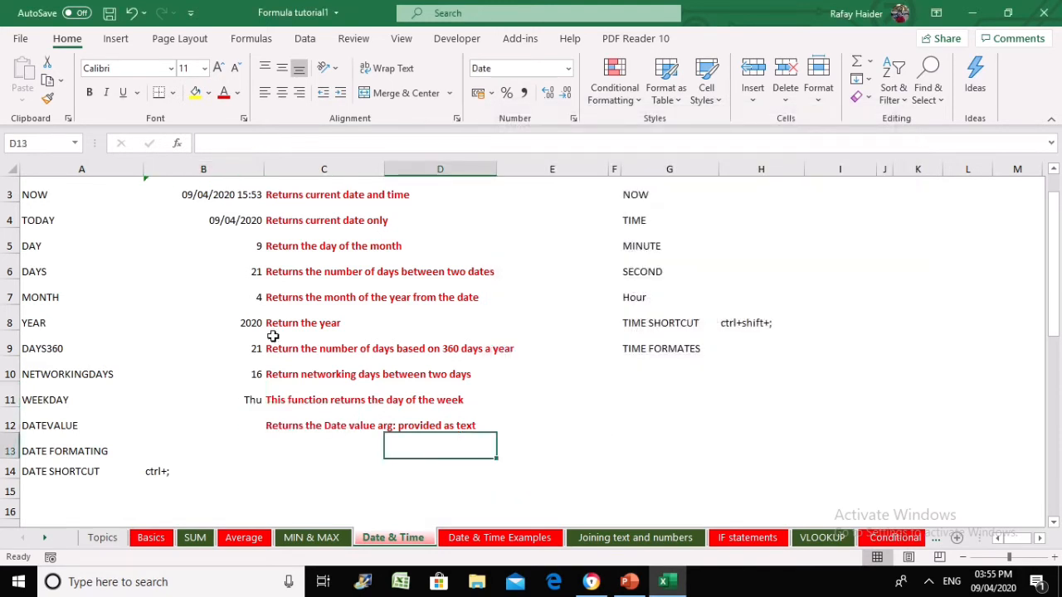
Apply the custom number format mmm to the MONTH result in cell B7.
{"action": "left_click", "coordinate": [244, 296]}
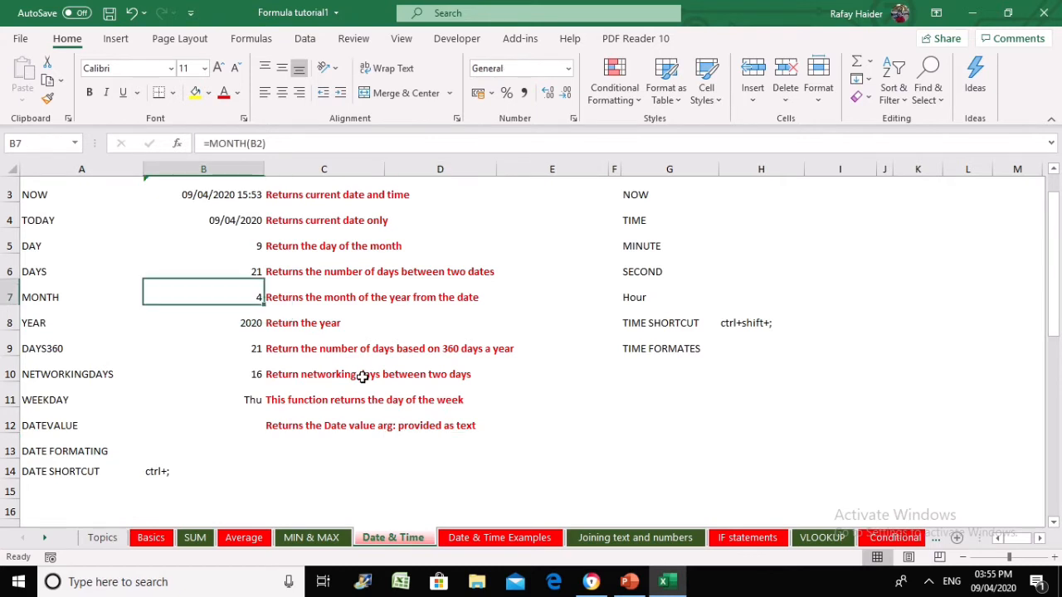
{"action": "right_click", "coordinate": [224, 300]}
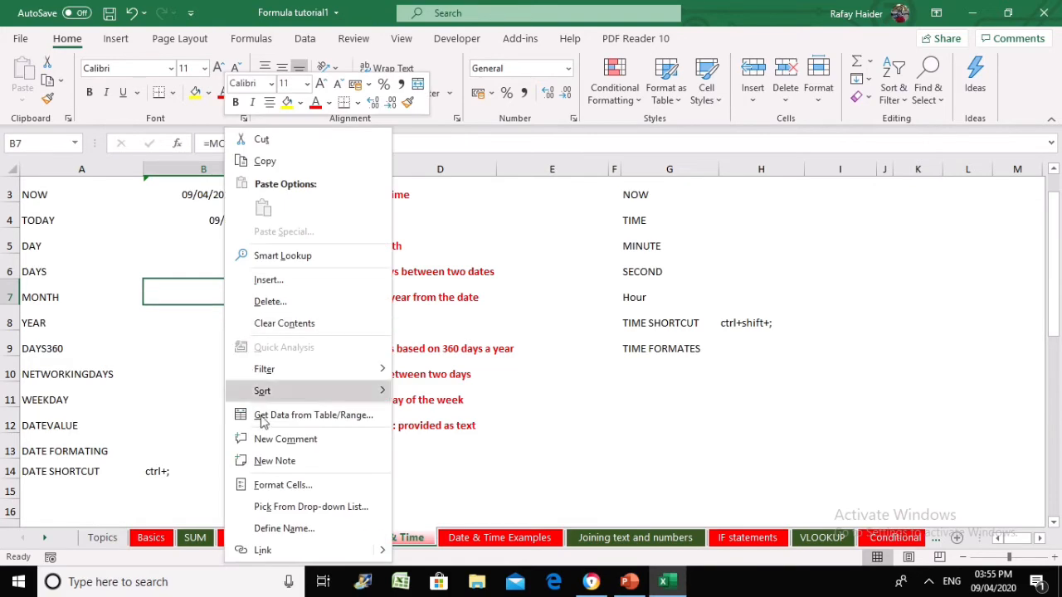
{"action": "left_click", "coordinate": [274, 485]}
{"action": "left_click_drag", "start_coordinate": [276, 200], "coordinate": [725, 118]}
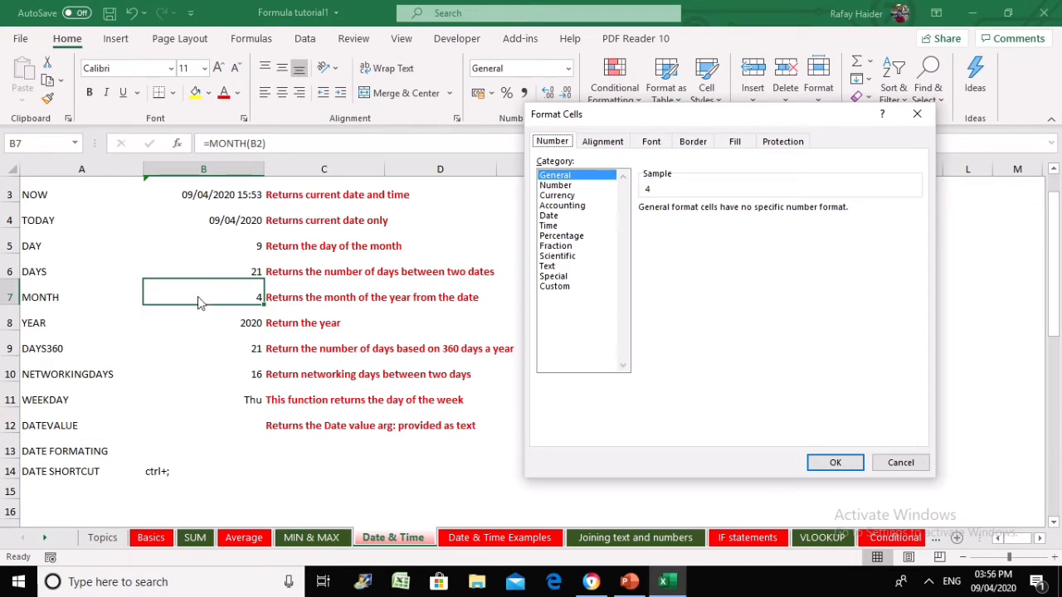
{"action": "left_click", "coordinate": [578, 289]}
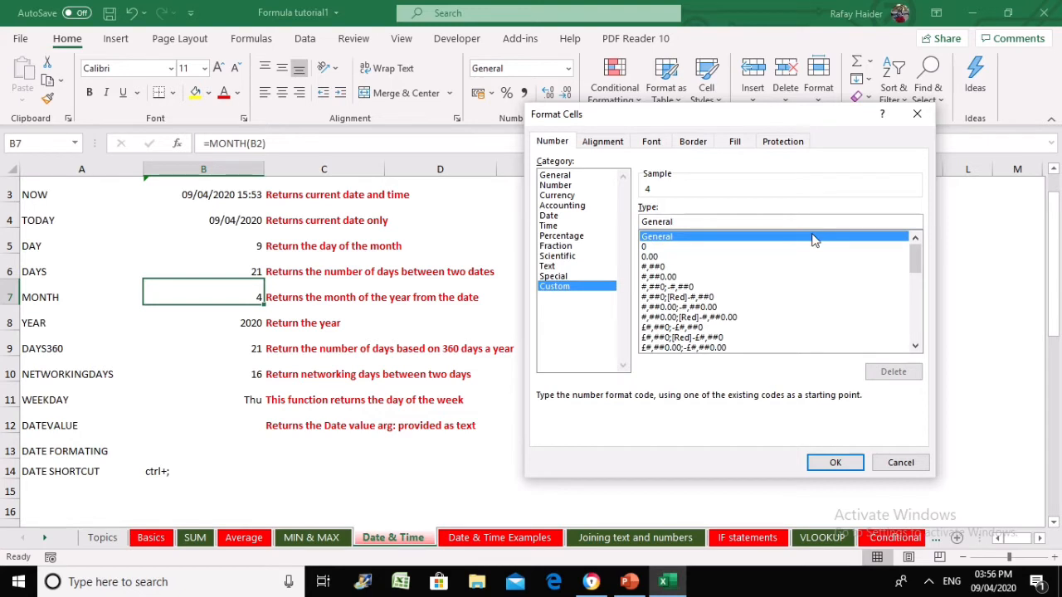
{"action": "key", "text": "BackSpace"}
{"action": "key", "text": "BackSpace"}
{"action": "key", "text": "BackSpace"}
{"action": "key", "text": "BackSpace"}
{"action": "key", "text": "BackSpace"}
{"action": "key", "text": "BackSpace"}
{"action": "key", "text": "BackSpace"}
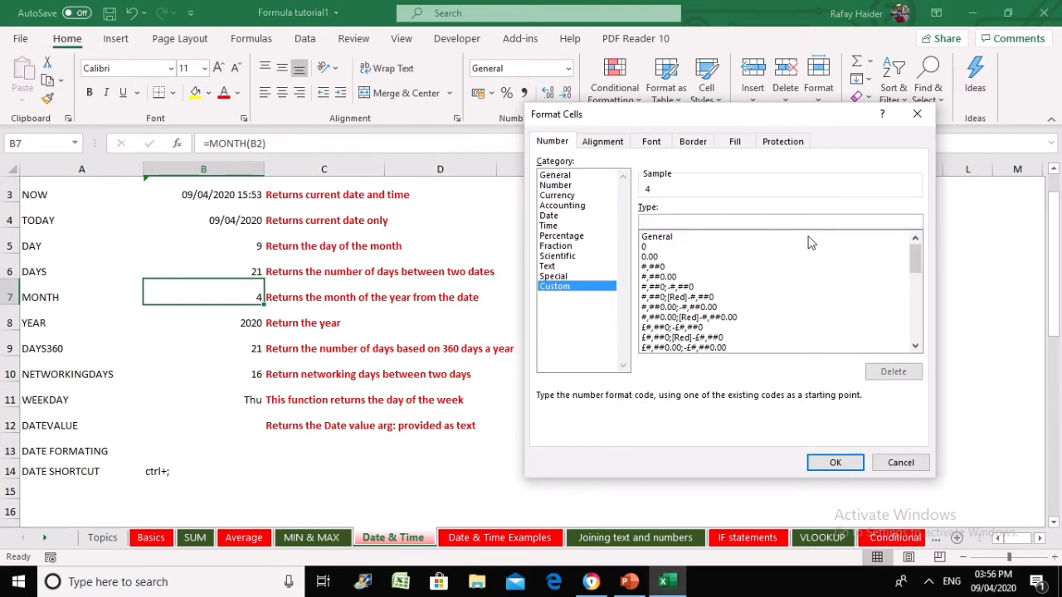
{"action": "type", "text": "mmmm"}
{"action": "left_click", "coordinate": [834, 463]}
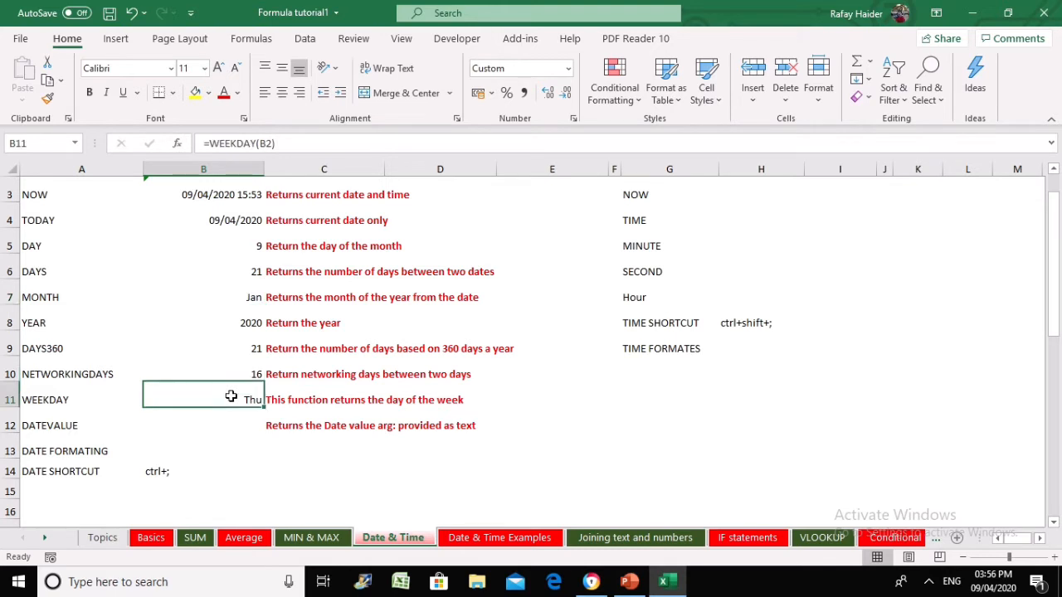
Format the TODAY date in cell B4 with the 14 March 2012 date type, using the English (United Kingdom) locale.
{"action": "left_click", "coordinate": [238, 218]}
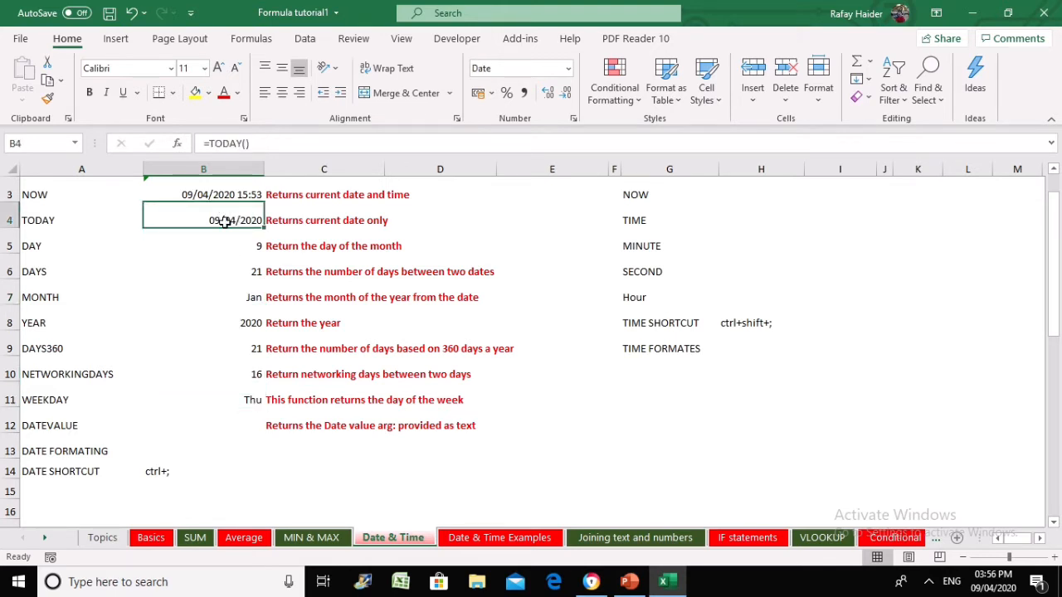
{"action": "right_click", "coordinate": [225, 222]}
{"action": "left_click", "coordinate": [303, 483]}
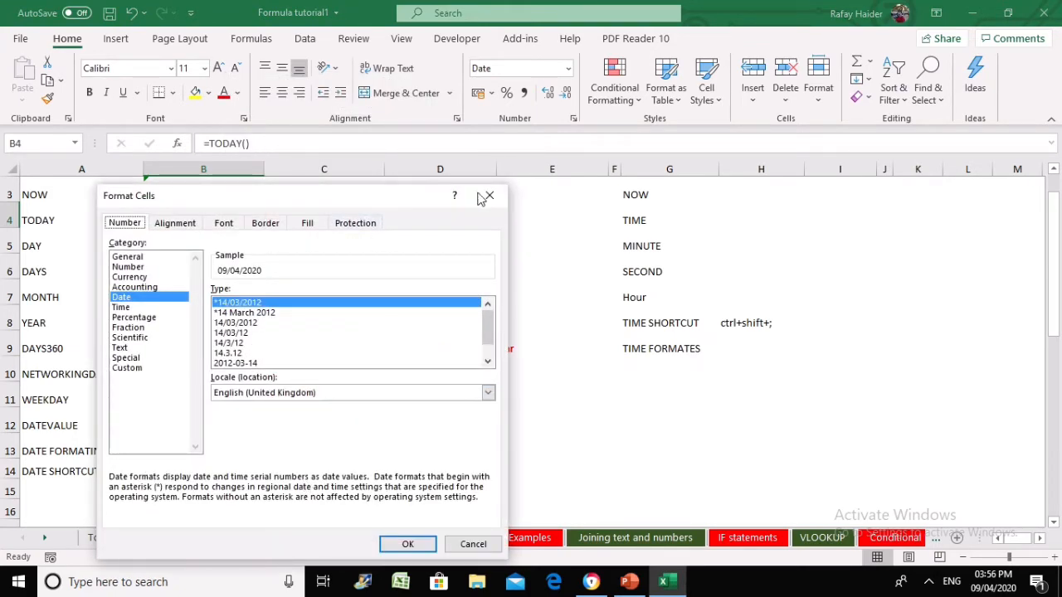
{"action": "left_click_drag", "start_coordinate": [384, 197], "coordinate": [805, 147]}
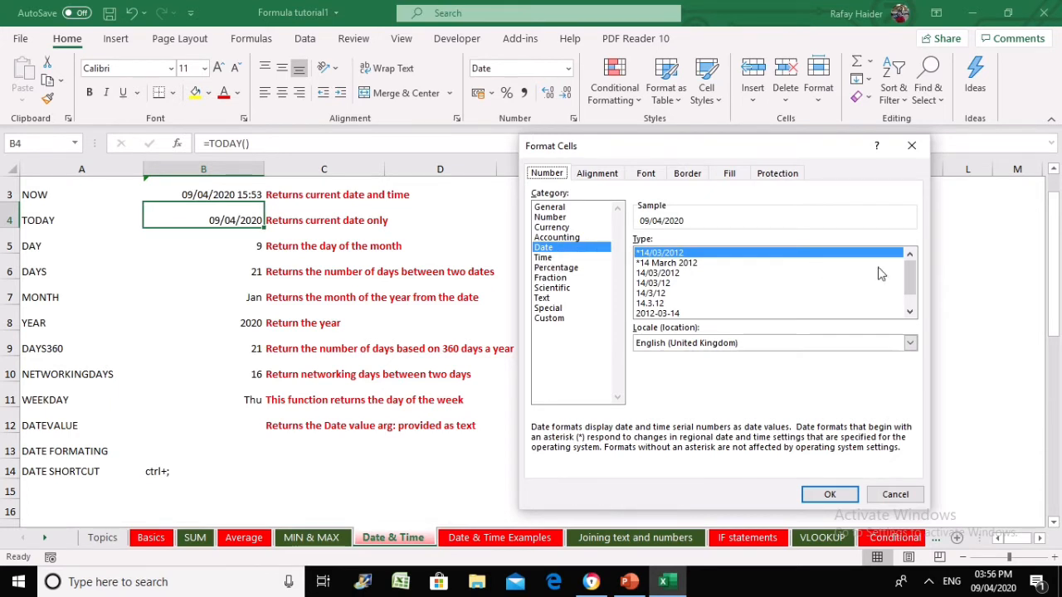
{"action": "left_click_drag", "start_coordinate": [913, 267], "coordinate": [911, 296]}
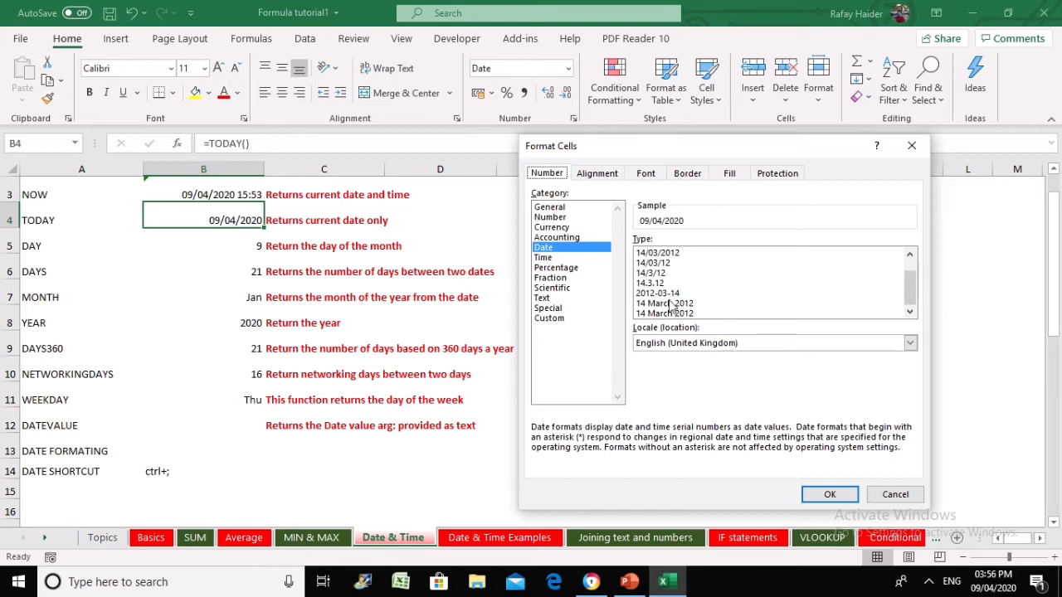
{"action": "left_click", "coordinate": [644, 306]}
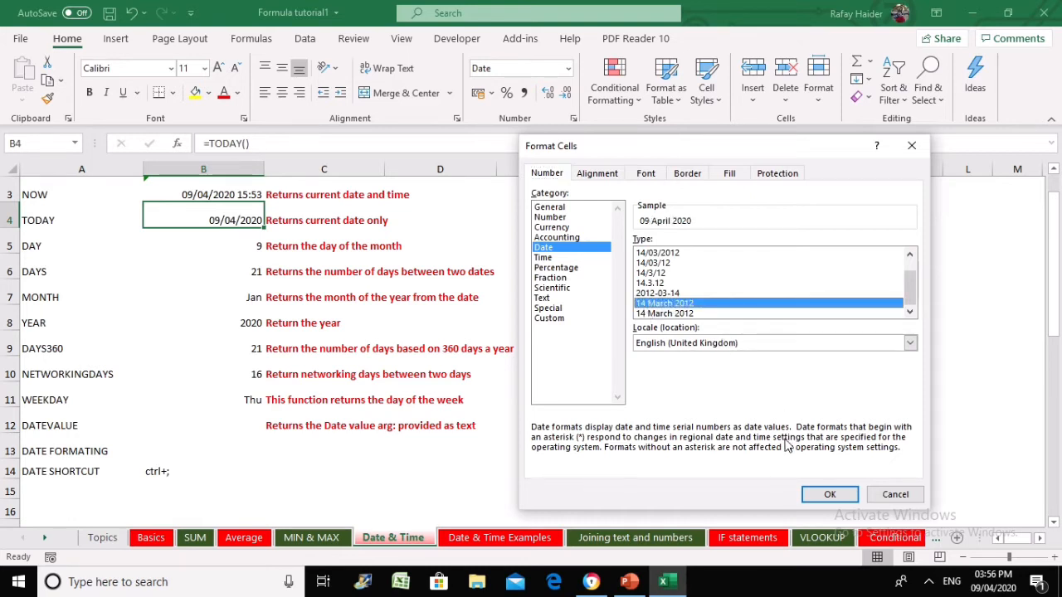
{"action": "left_click", "coordinate": [830, 495]}
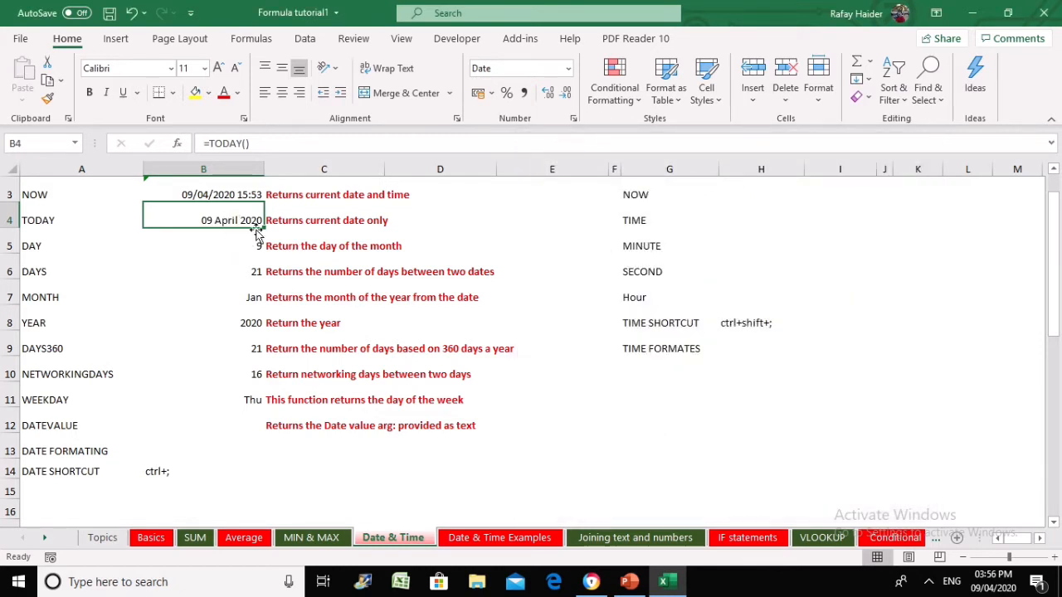
Apply the custom number format ddd mmm yyyy to the TODAY date in cell B4.
{"action": "right_click", "coordinate": [234, 219]}
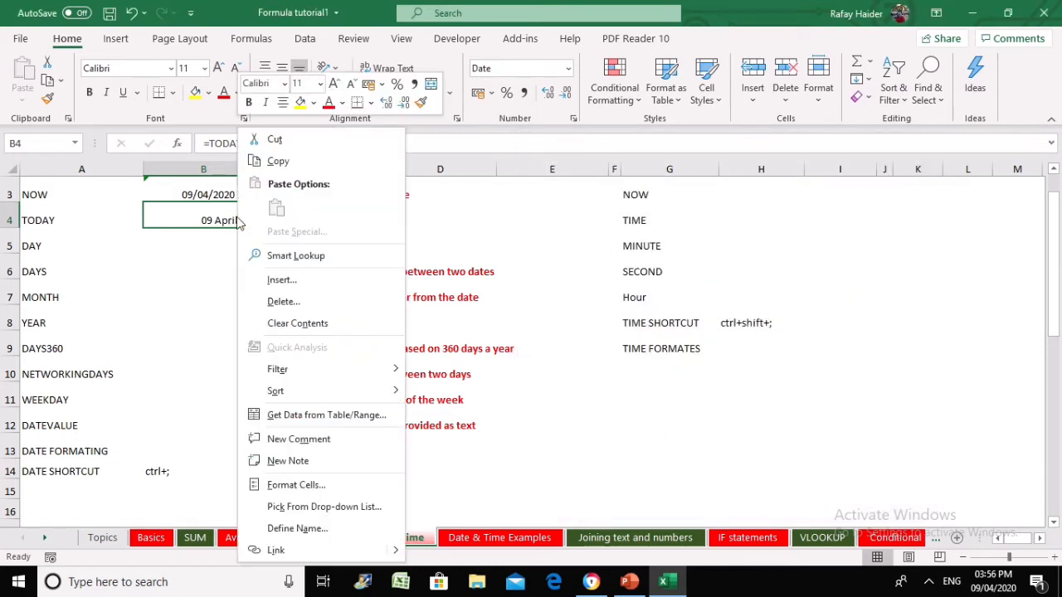
{"action": "left_click", "coordinate": [332, 484]}
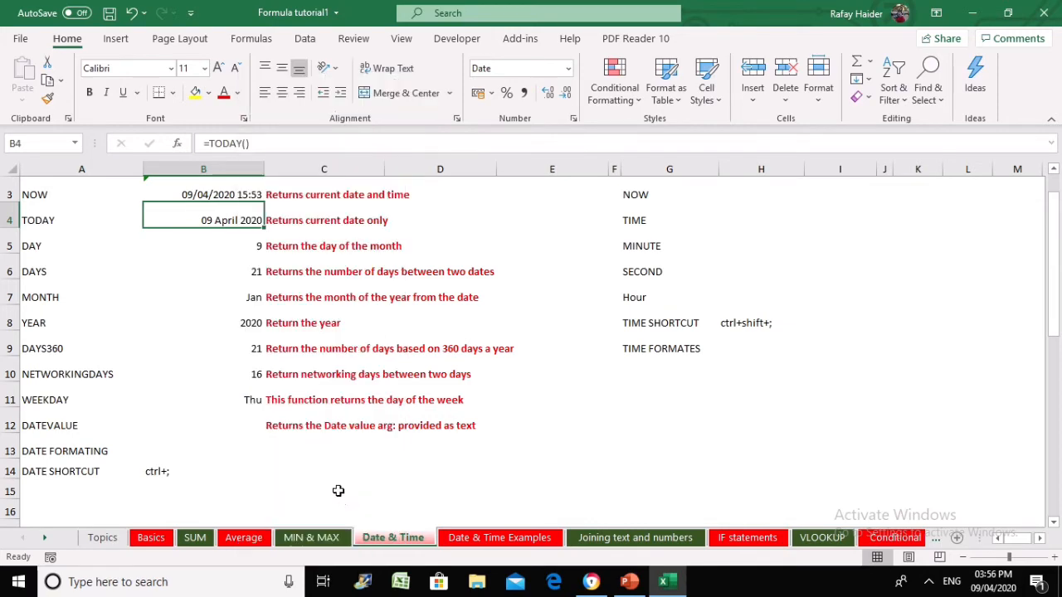
{"action": "left_click", "coordinate": [194, 368]}
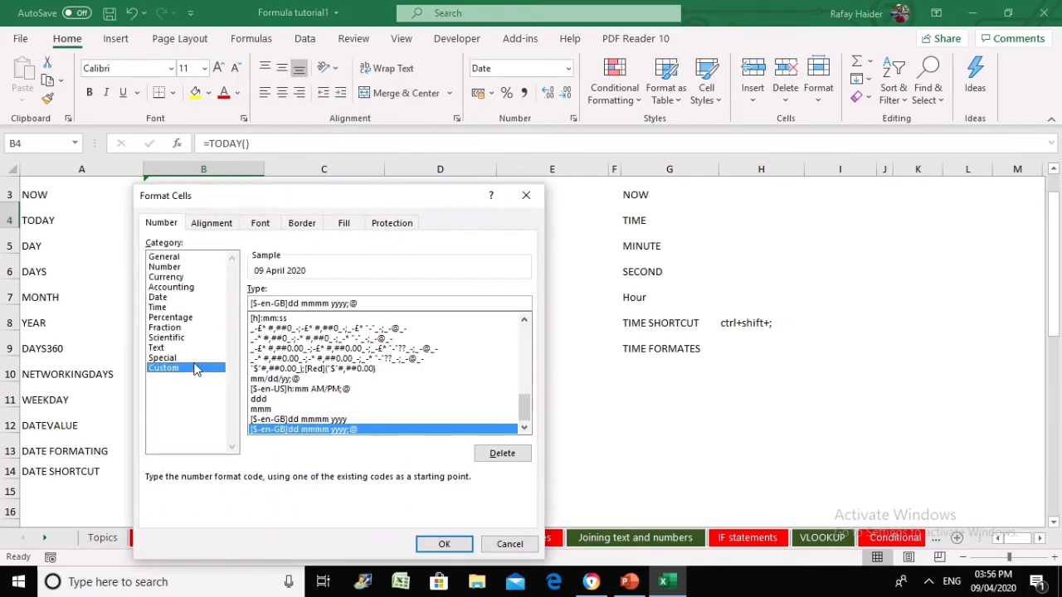
{"action": "left_click_drag", "start_coordinate": [304, 199], "coordinate": [693, 139]}
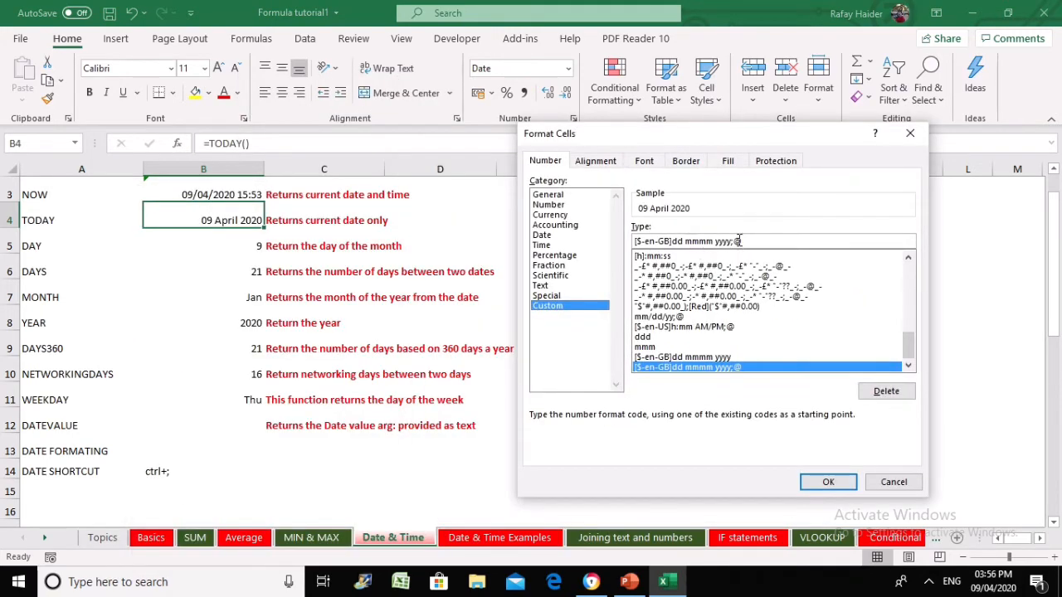
{"action": "left_click_drag", "start_coordinate": [745, 241], "coordinate": [543, 236]}
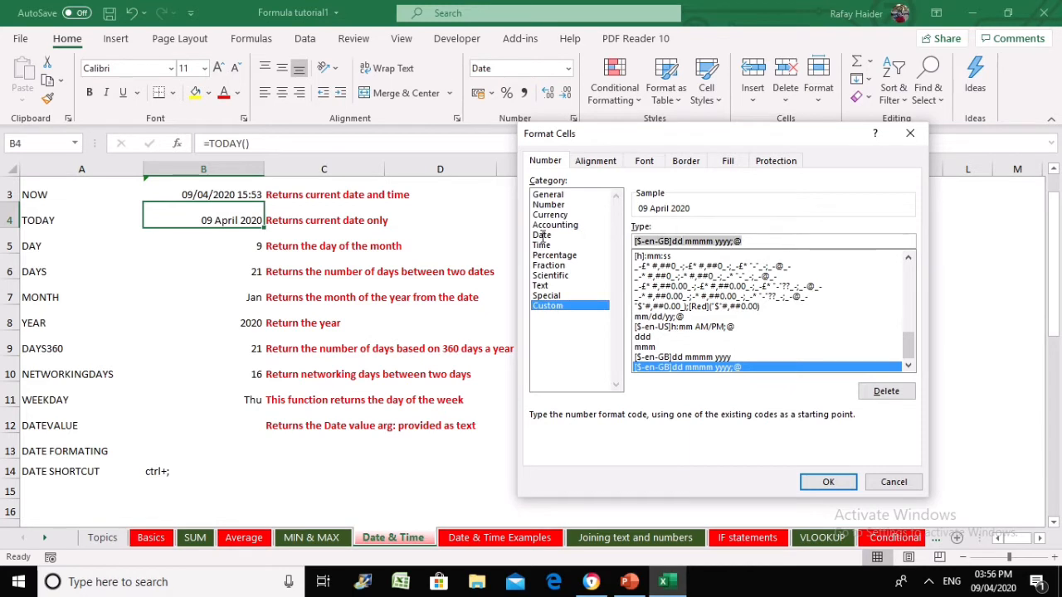
{"action": "key", "text": "BackSpace"}
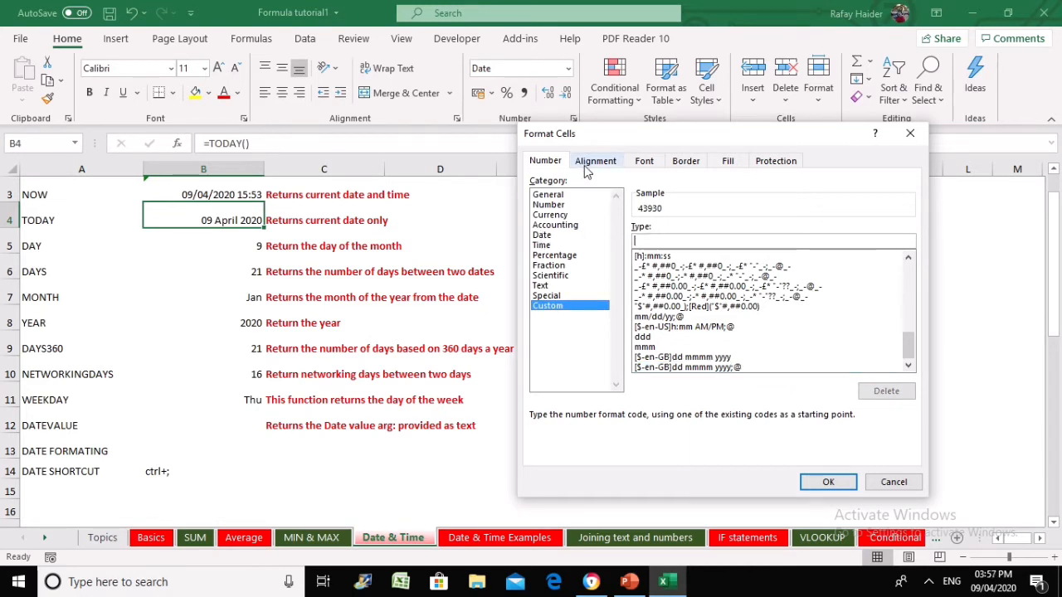
{"action": "type", "text": "ddd mmm"}
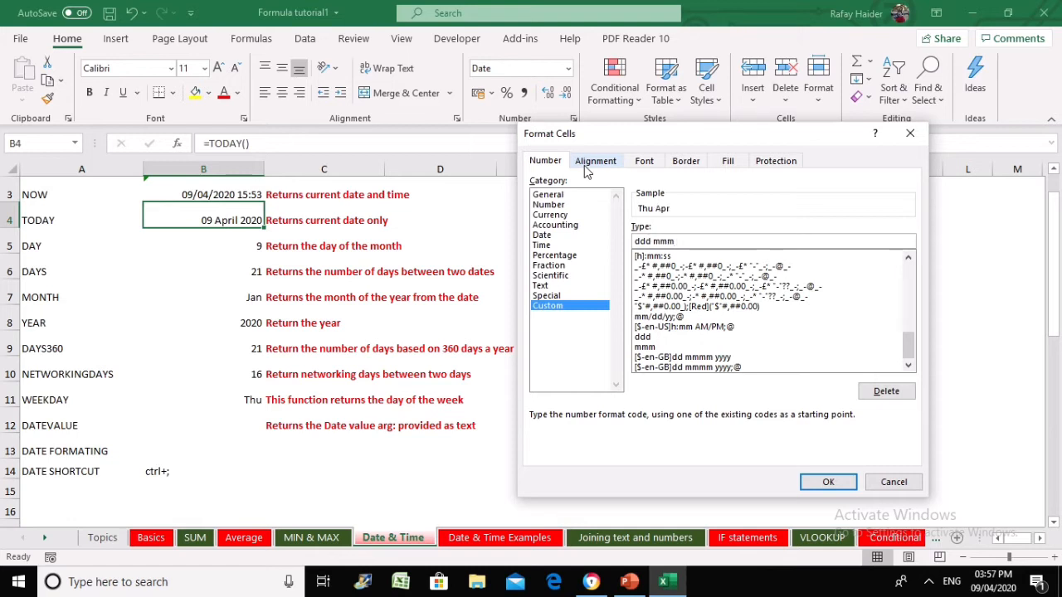
{"action": "type", "text": " yyyy"}
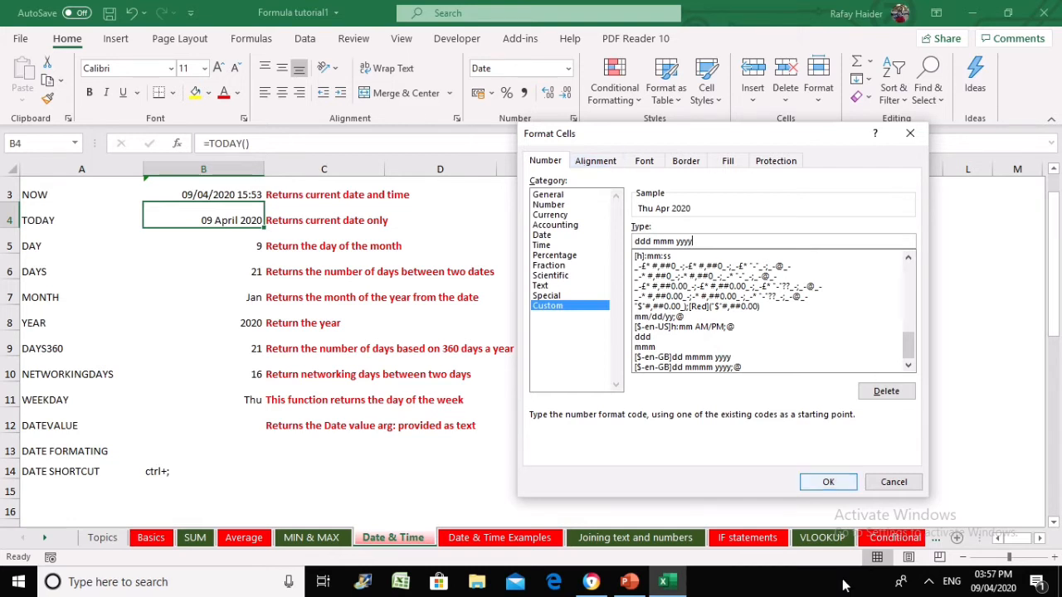
{"action": "left_click", "coordinate": [824, 484]}
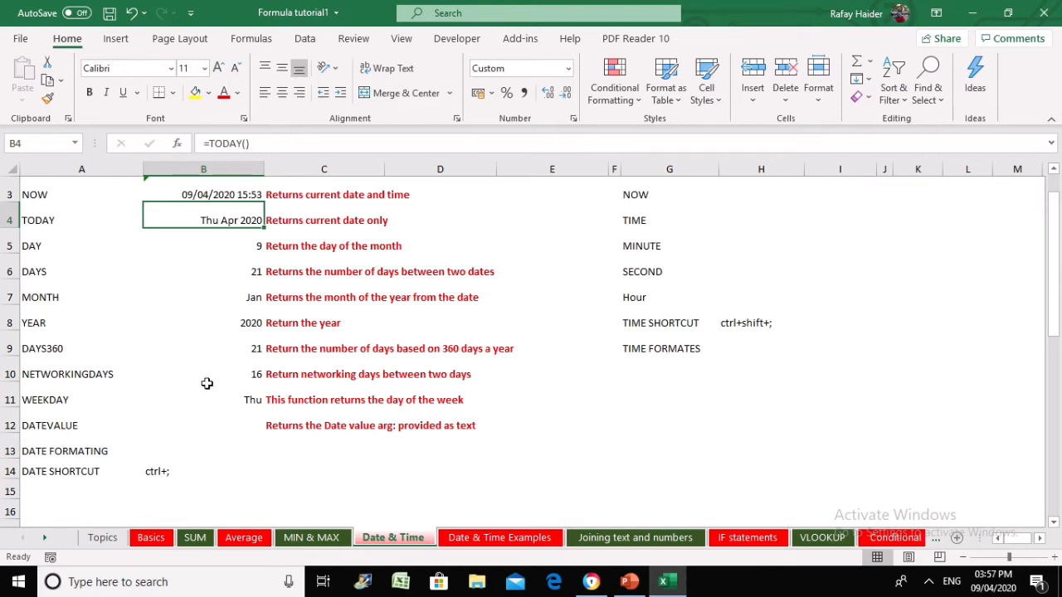
Enter the note "Right Click and select the date formating" in cell C13 for the DATE FORMATING row.
{"action": "left_click", "coordinate": [148, 485]}
{"action": "left_click", "coordinate": [186, 443]}
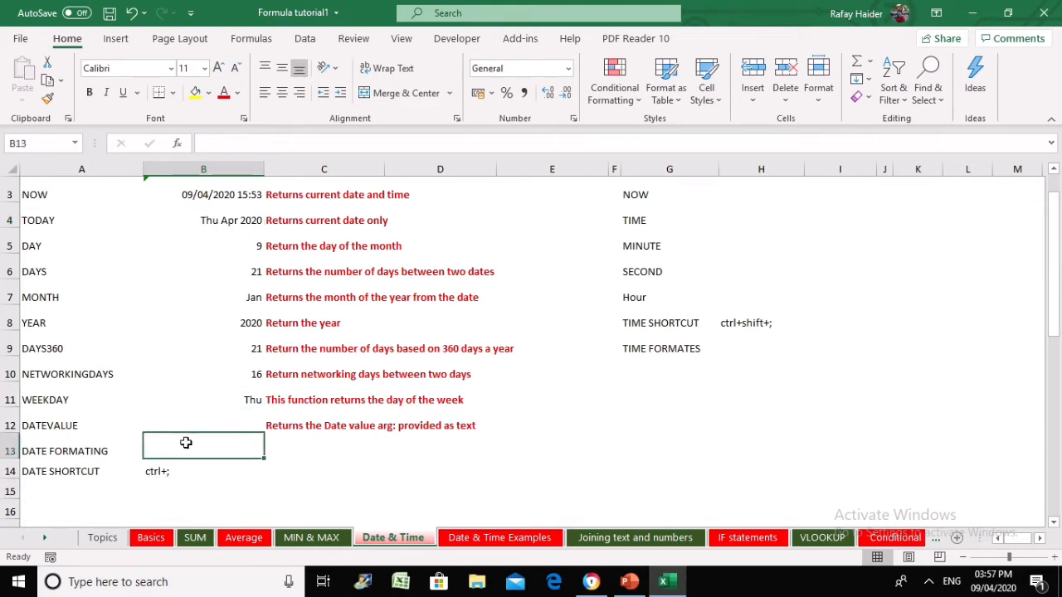
{"action": "left_click", "coordinate": [298, 446]}
{"action": "type", "text": "Right"}
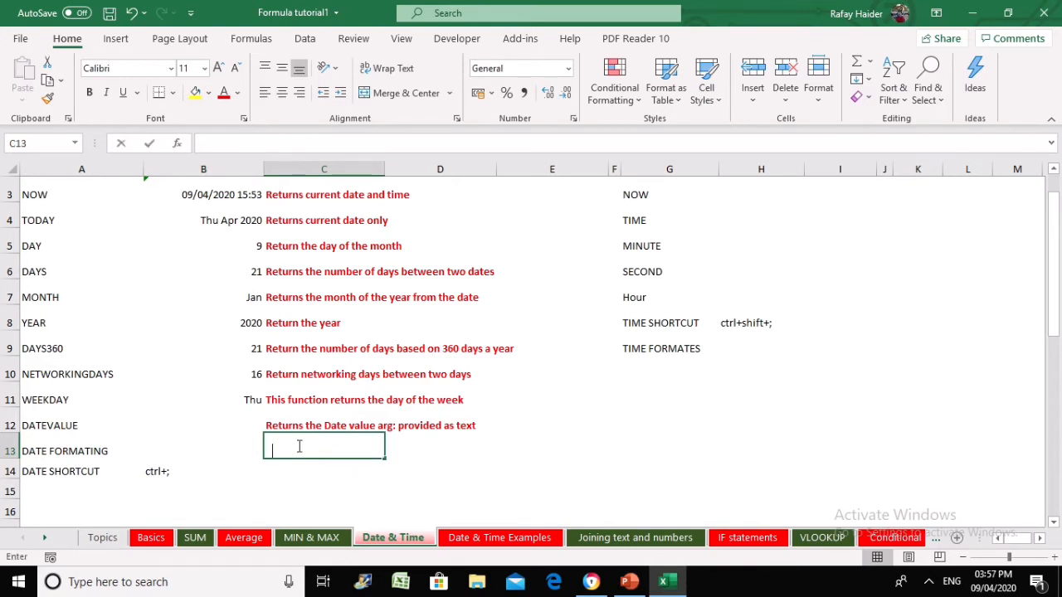
{"action": "type", "text": " Clic"}
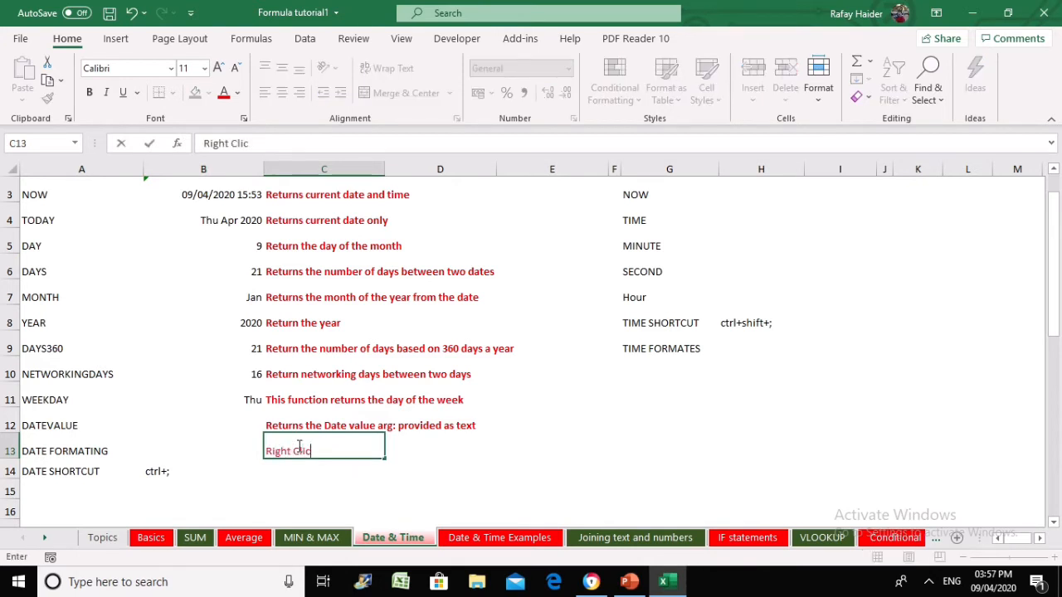
{"action": "type", "text": "k and select"}
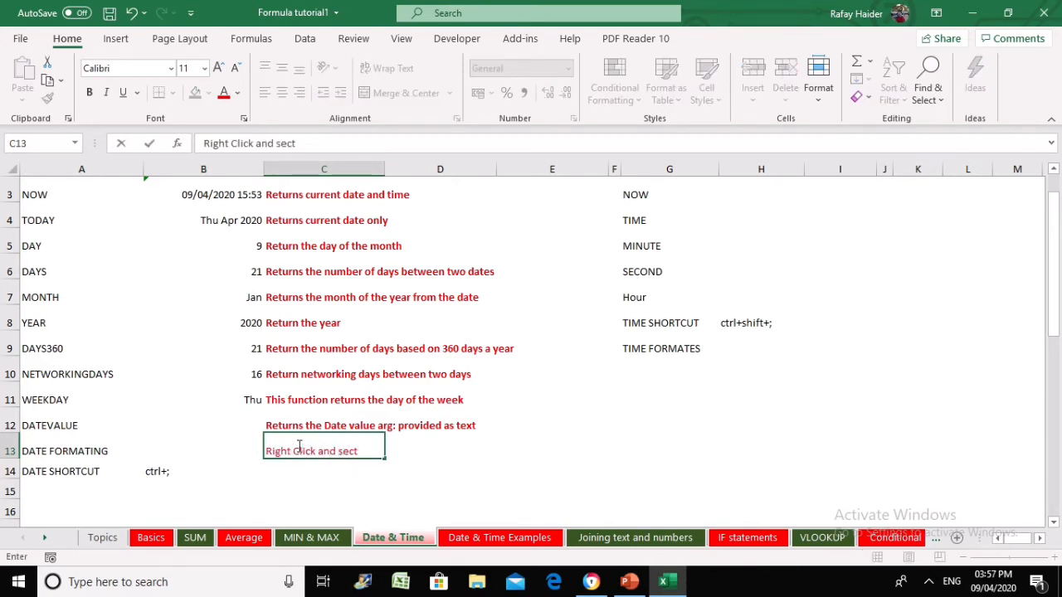
{"action": "key", "text": "BackSpace"}
{"action": "key", "text": "BackSpace"}
{"action": "type", "text": "lect the date "}
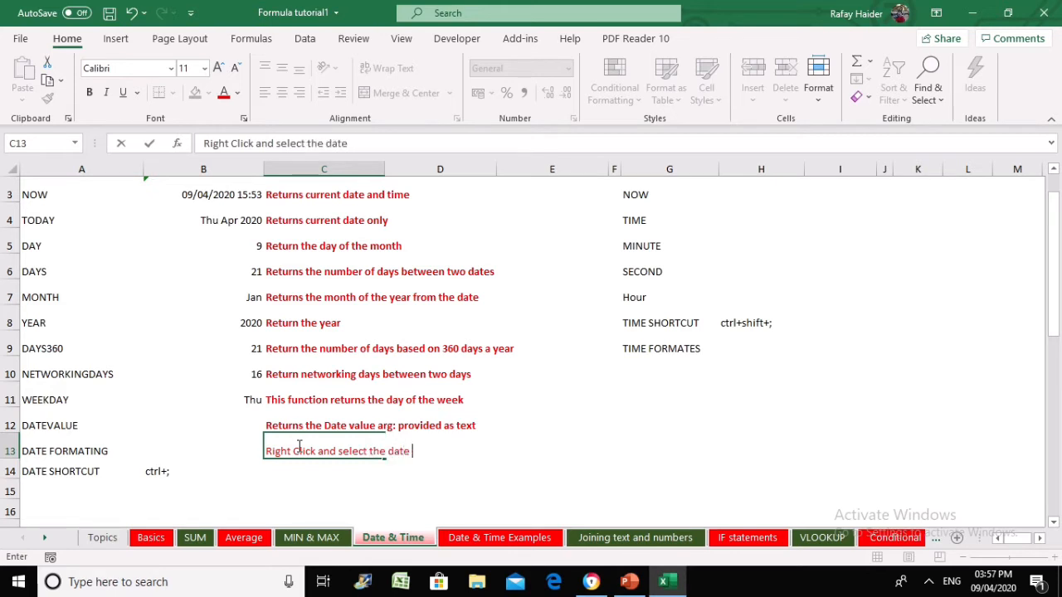
{"action": "type", "text": "formating"}
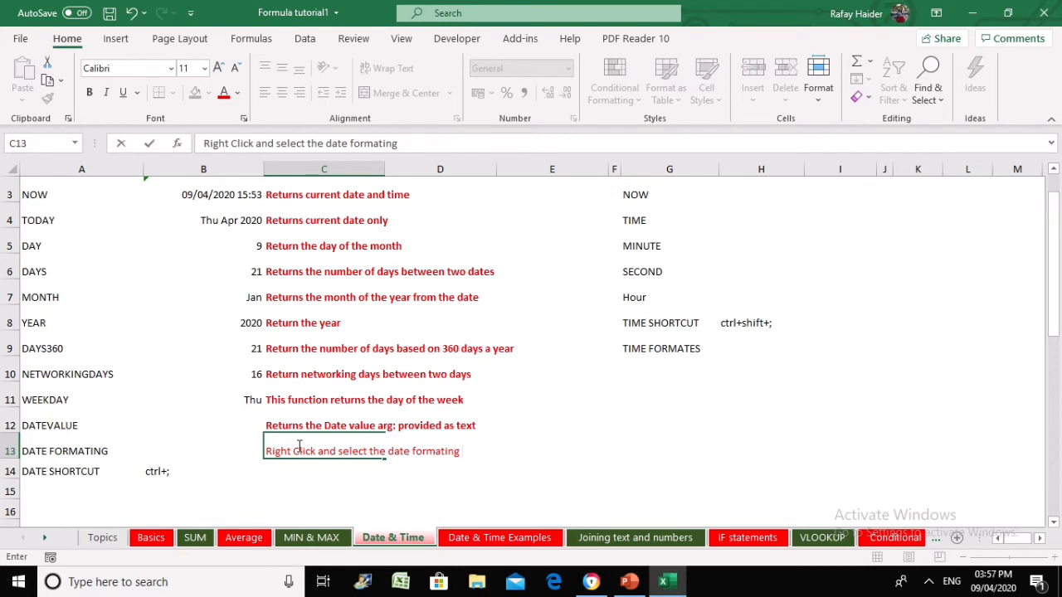
{"action": "key", "text": "Return"}
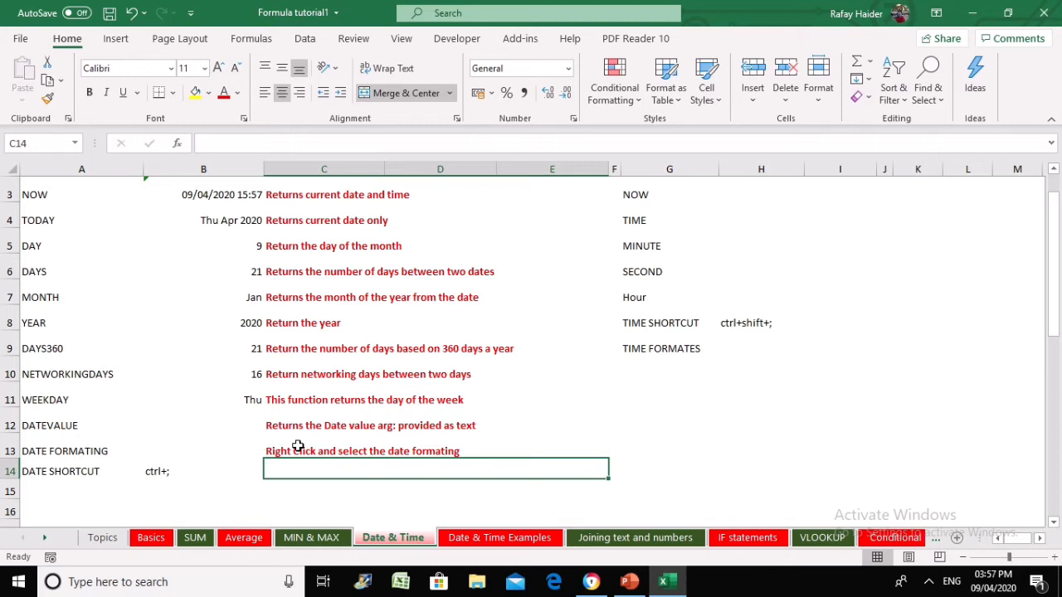
Try inserting the current date as a fixed value in cell C14 of the DATE SHORTCUT row, clearing it again.
{"action": "key", "text": "ctrl+semicolon"}
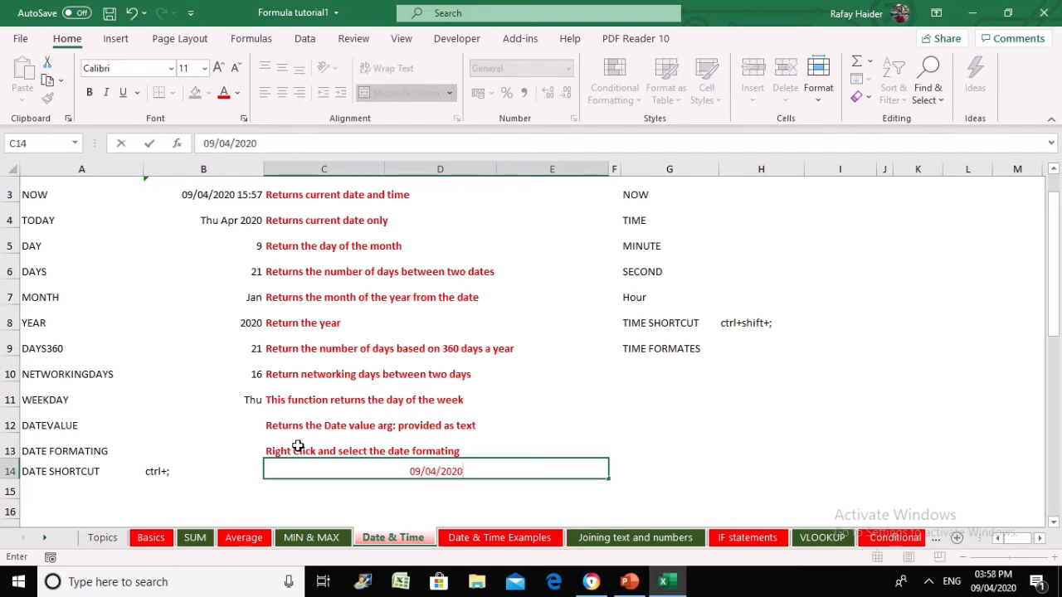
{"action": "key", "text": "Return"}
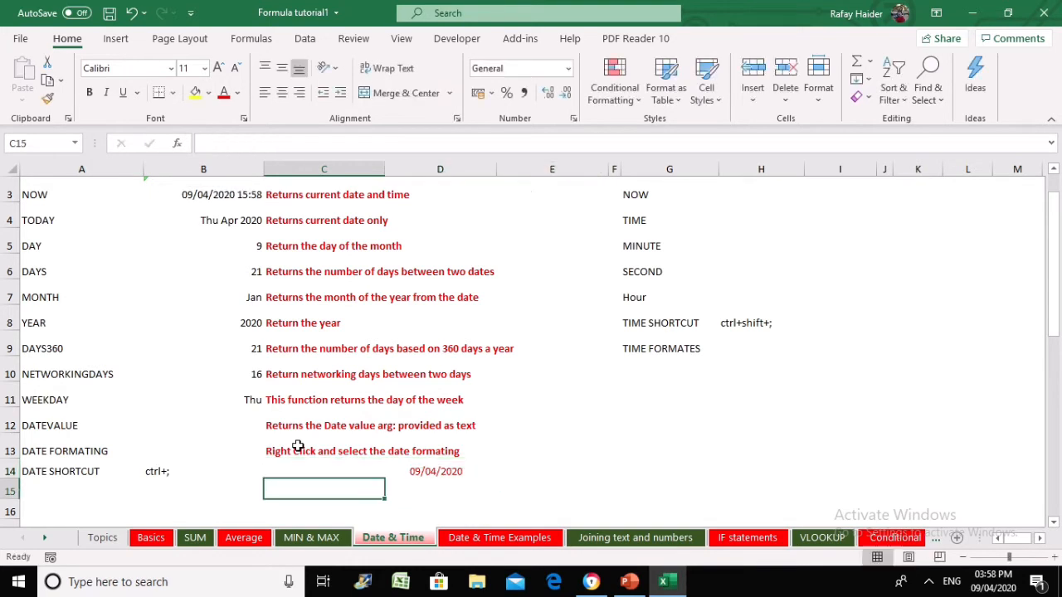
{"action": "key", "text": "Up"}
{"action": "key", "text": "Delete"}
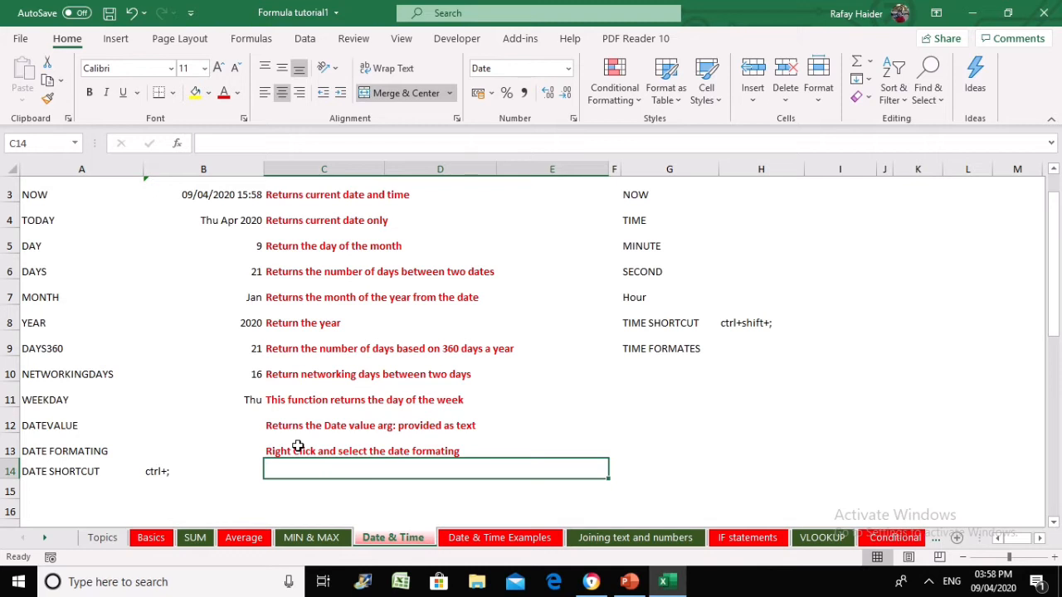
Insert the current date as a fixed value in merged cell C14 and left-align it.
{"action": "key", "text": "ctrl+semicolon"}
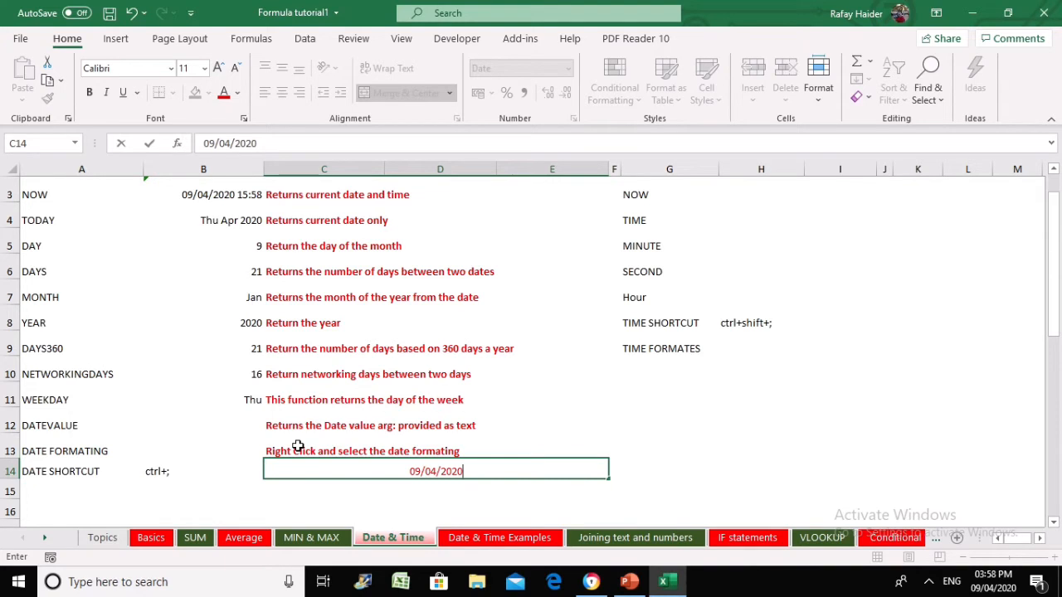
{"action": "key", "text": "ctrl+Return"}
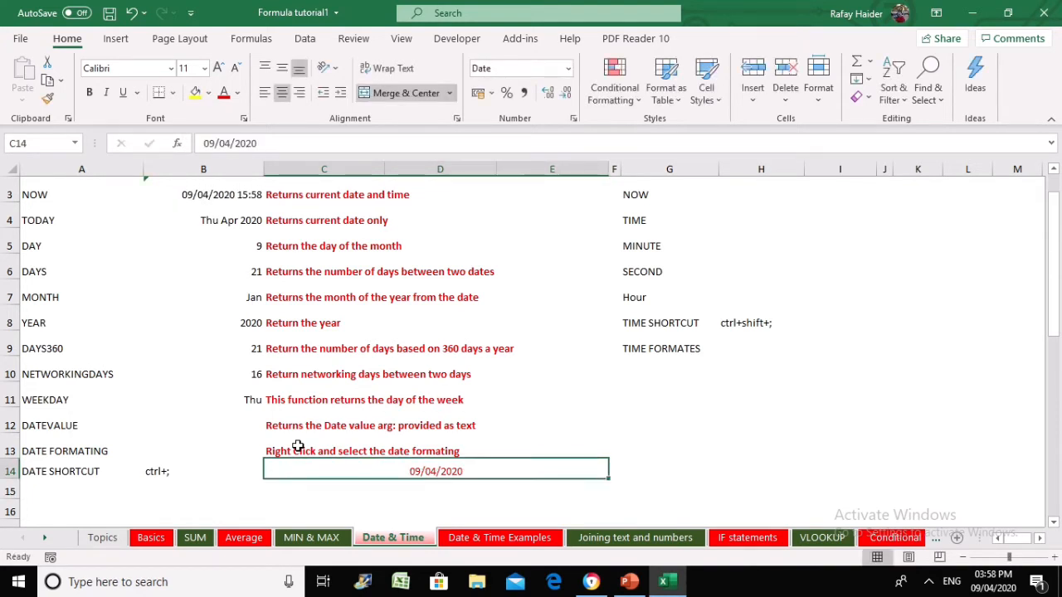
{"action": "left_click", "coordinate": [265, 92]}
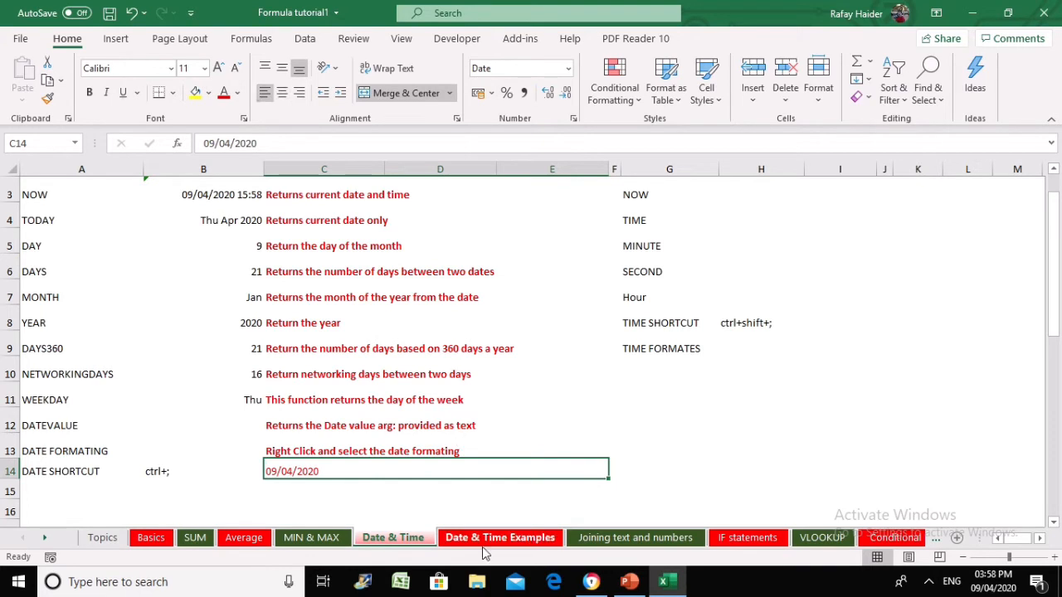
Review the DATE and TIME sections, look at the Date & Time Examples worksheet, and return to the Date & Time worksheet.
{"action": "scroll", "coordinate": [576, 368], "scroll_direction": "up", "scroll_amount": 1}
{"action": "left_click", "coordinate": [869, 283]}
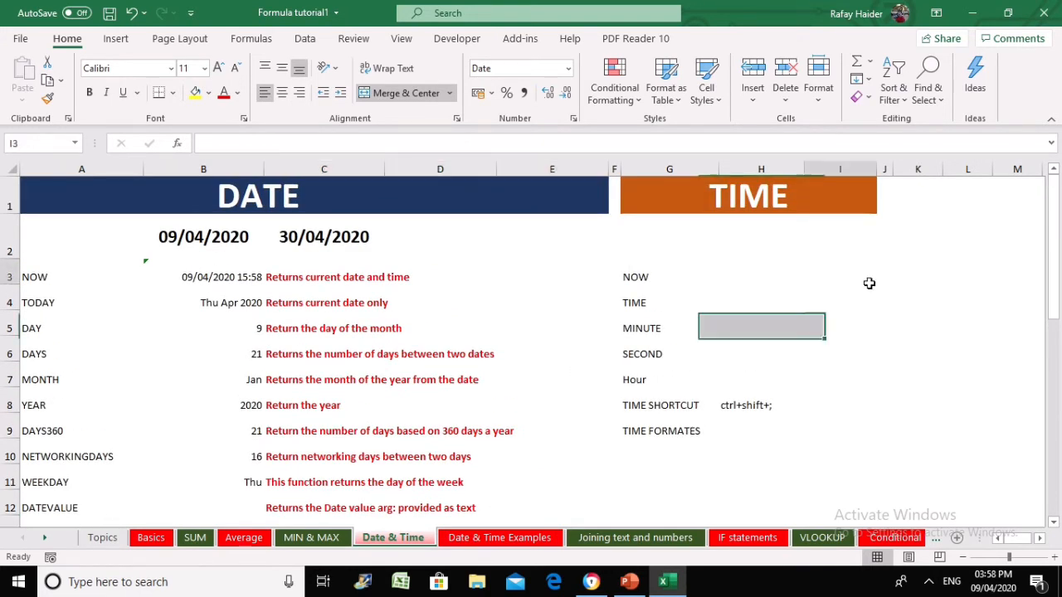
{"action": "left_click_drag", "start_coordinate": [869, 287], "coordinate": [868, 433]}
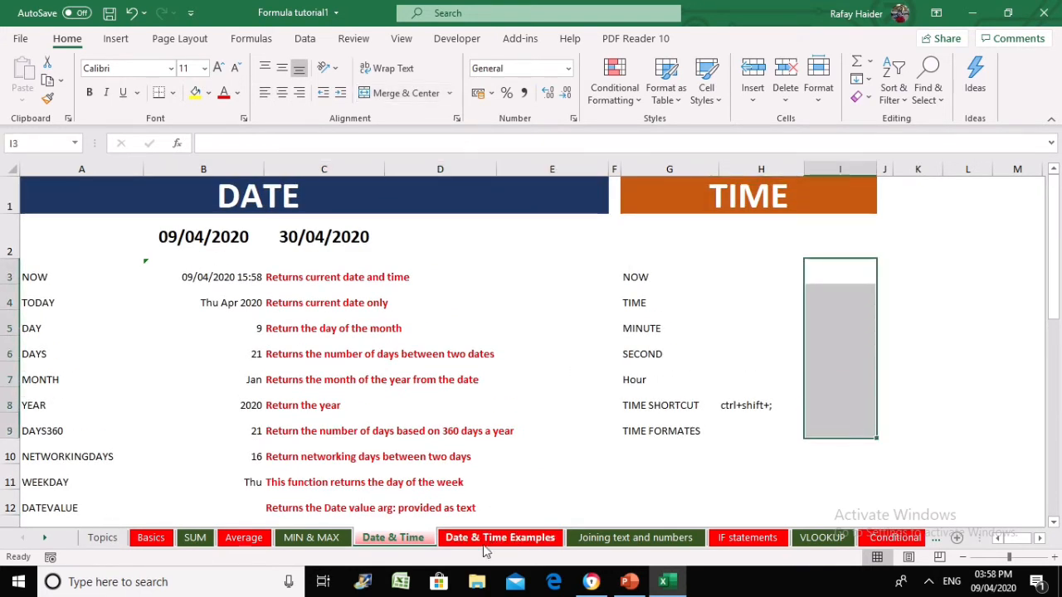
{"action": "left_click", "coordinate": [498, 381]}
{"action": "scroll", "coordinate": [498, 390], "scroll_direction": "down", "scroll_amount": 1}
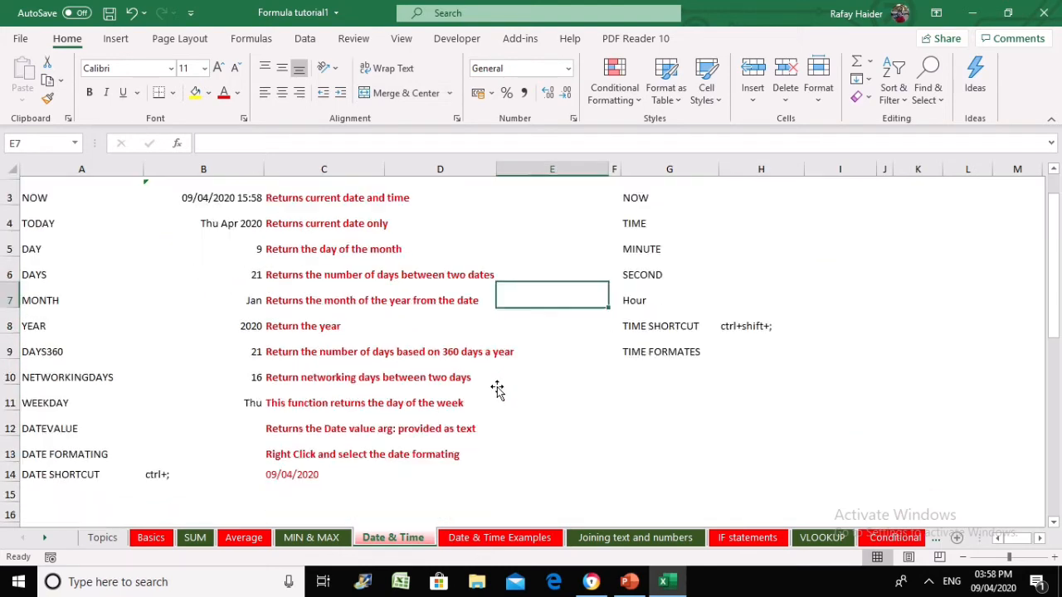
{"action": "scroll", "coordinate": [498, 390], "scroll_direction": "down", "scroll_amount": 1}
{"action": "scroll", "coordinate": [498, 390], "scroll_direction": "up", "scroll_amount": 1}
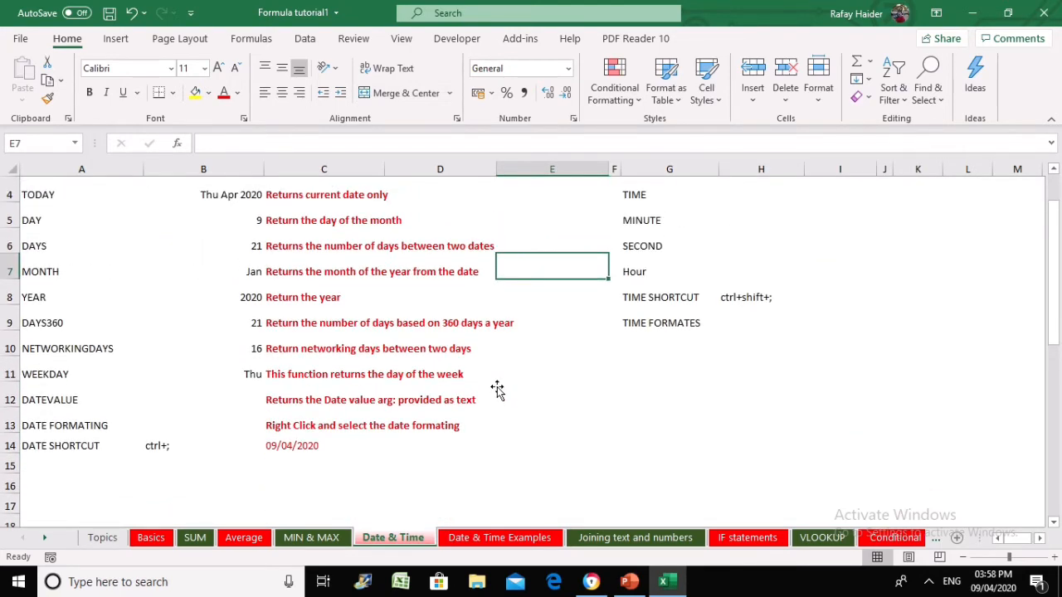
{"action": "left_click", "coordinate": [496, 537]}
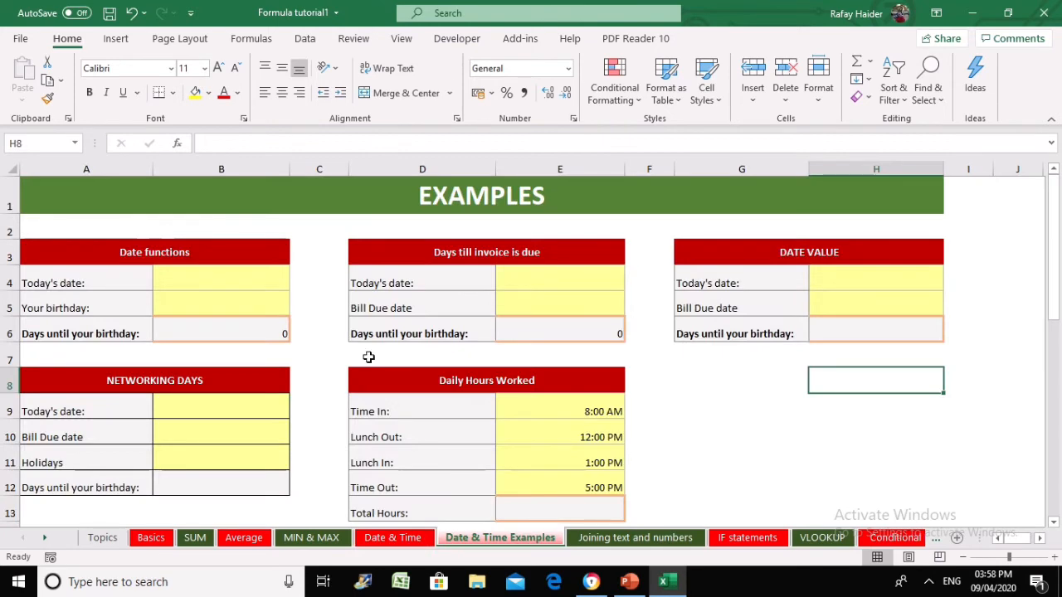
{"action": "left_click", "coordinate": [392, 538]}
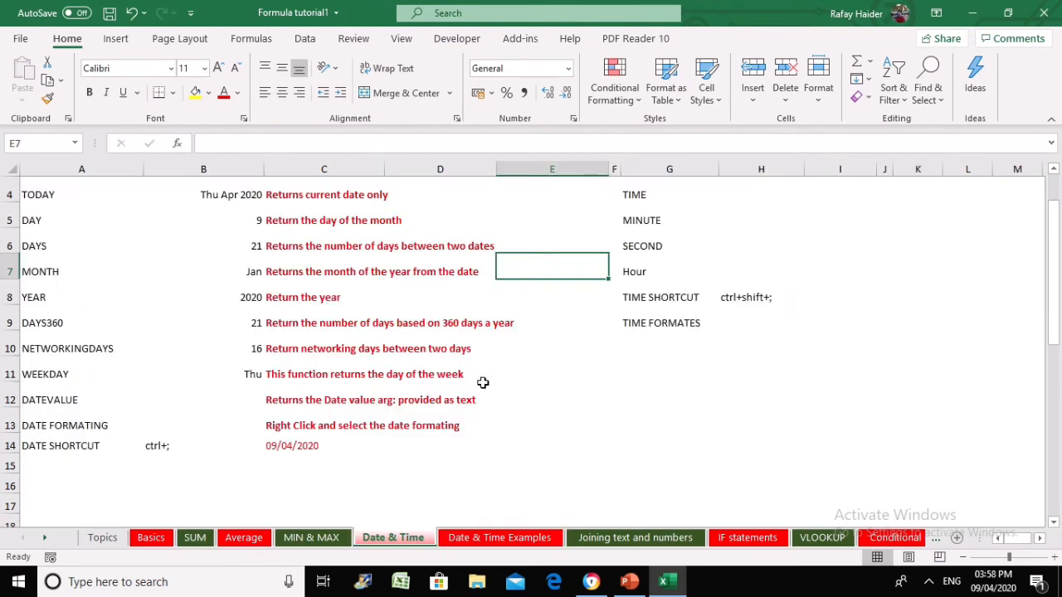
{"action": "scroll", "coordinate": [521, 358], "scroll_direction": "up", "scroll_amount": 1}
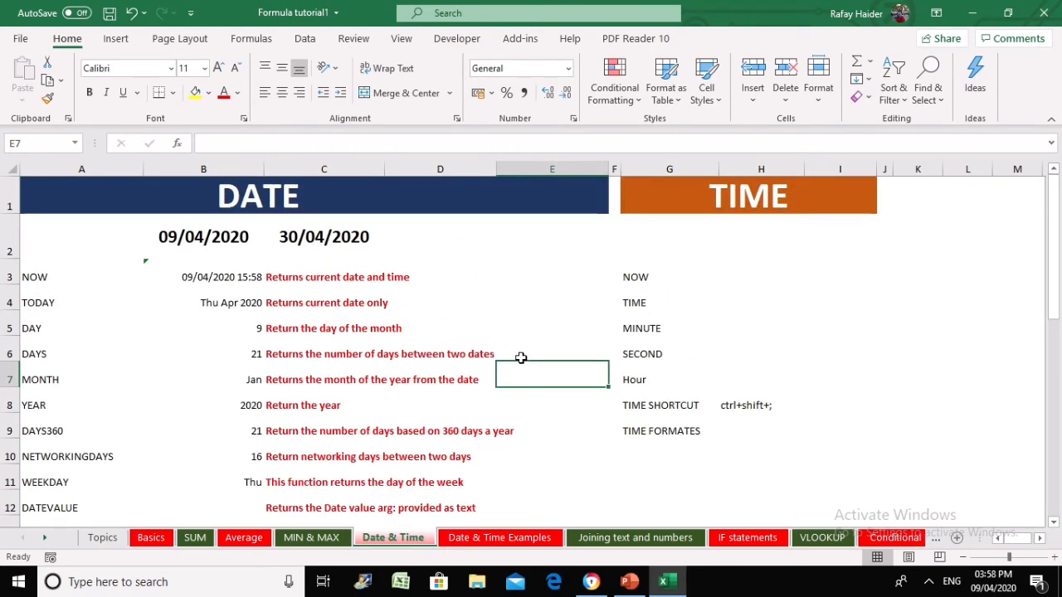
Enter =NOW() in cell H3 of the TIME section and format the result as Time.
{"action": "left_click", "coordinate": [684, 279]}
{"action": "left_click", "coordinate": [808, 275]}
{"action": "left_click", "coordinate": [757, 274]}
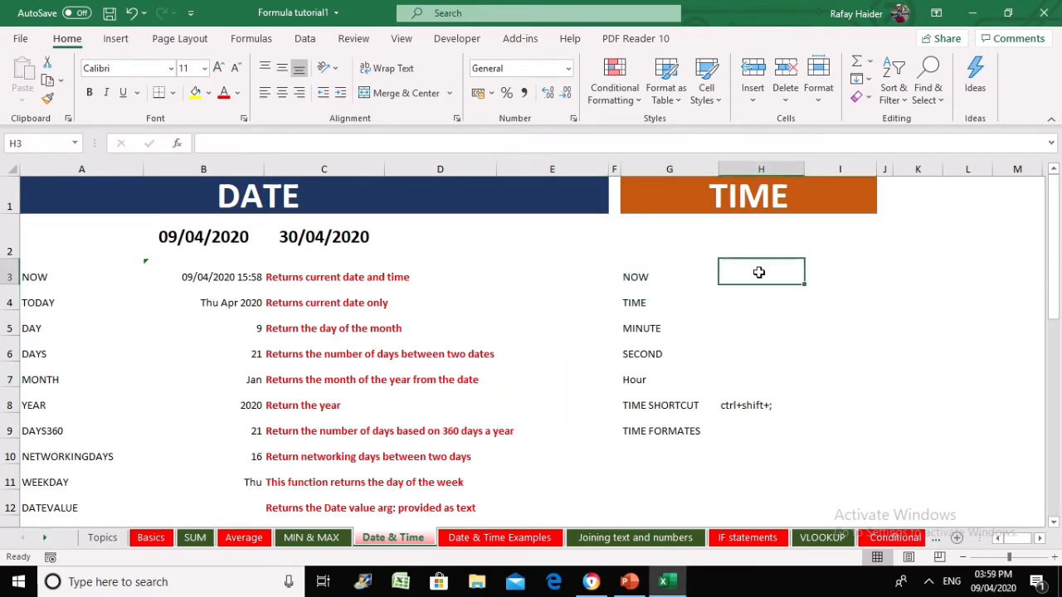
{"action": "left_click", "coordinate": [185, 275]}
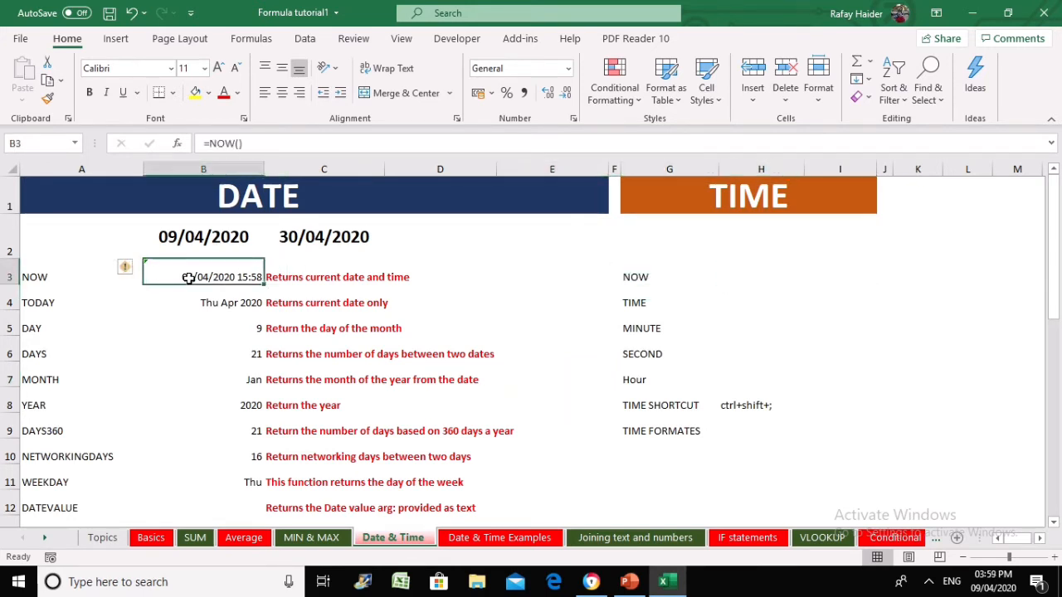
{"action": "left_click", "coordinate": [784, 277]}
{"action": "type", "text": "="}
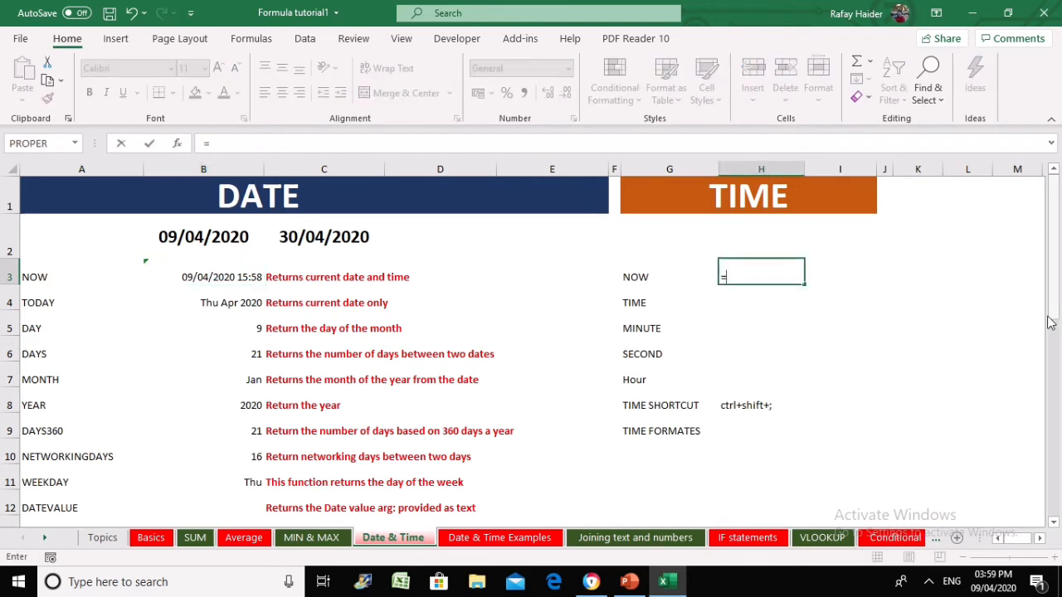
{"action": "type", "text": "now()"}
{"action": "key", "text": "Return"}
{"action": "key", "text": "Up"}
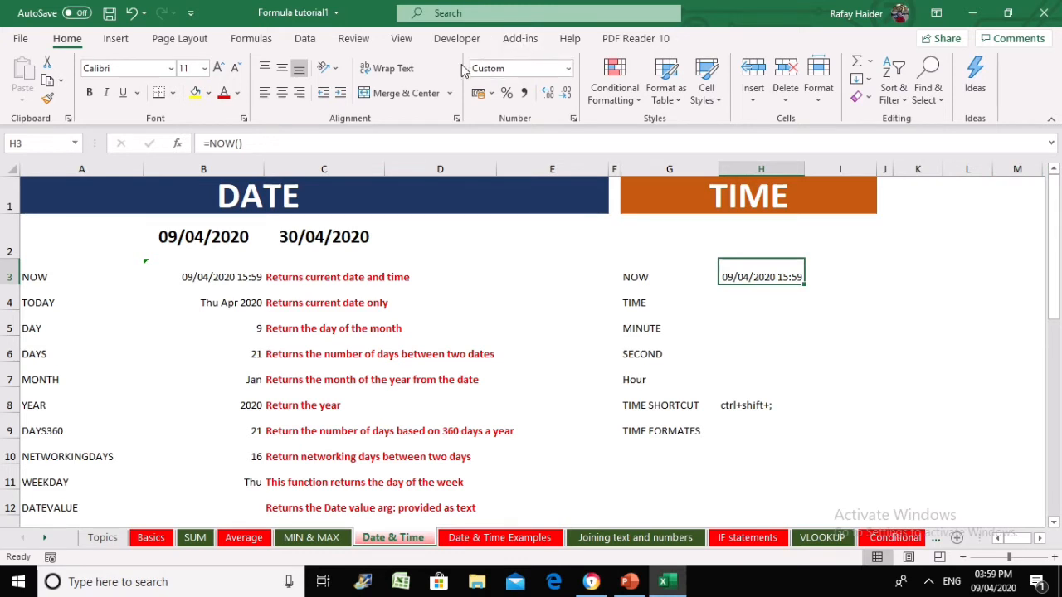
{"action": "left_click", "coordinate": [568, 70]}
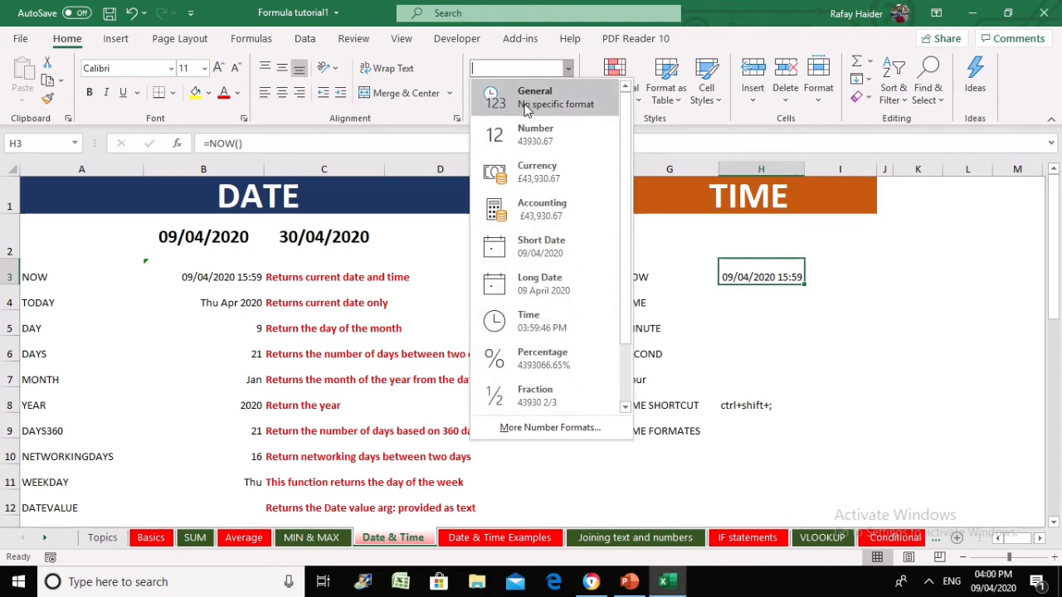
{"action": "left_click", "coordinate": [545, 325]}
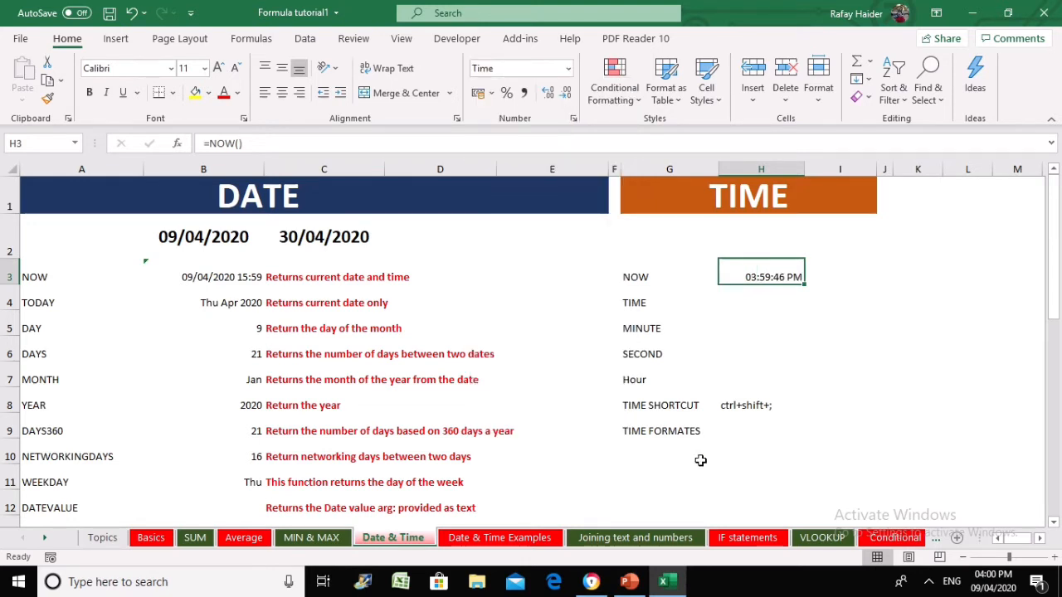
Start a TIME formula in cell H4 with hour 04 and minute 00.
{"action": "left_click", "coordinate": [778, 318]}
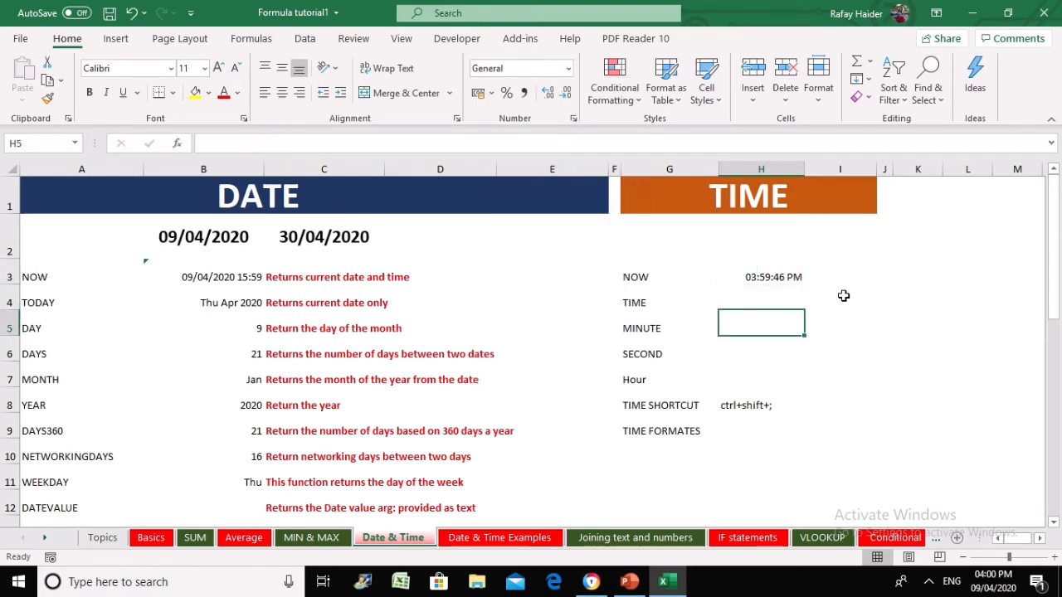
{"action": "left_click", "coordinate": [774, 302]}
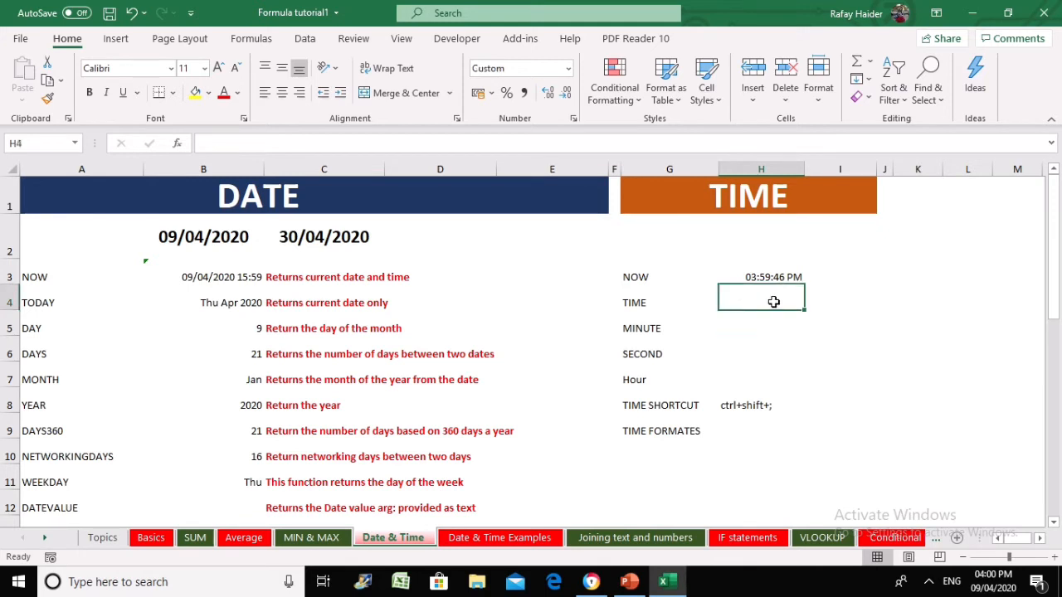
{"action": "type", "text": "=time"}
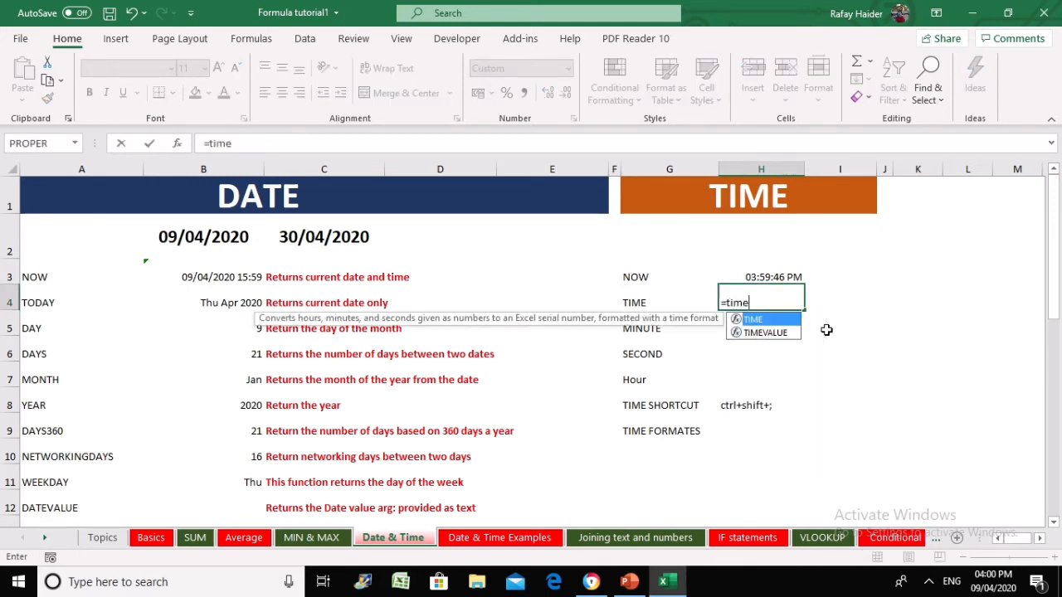
{"action": "type", "text": "(04"}
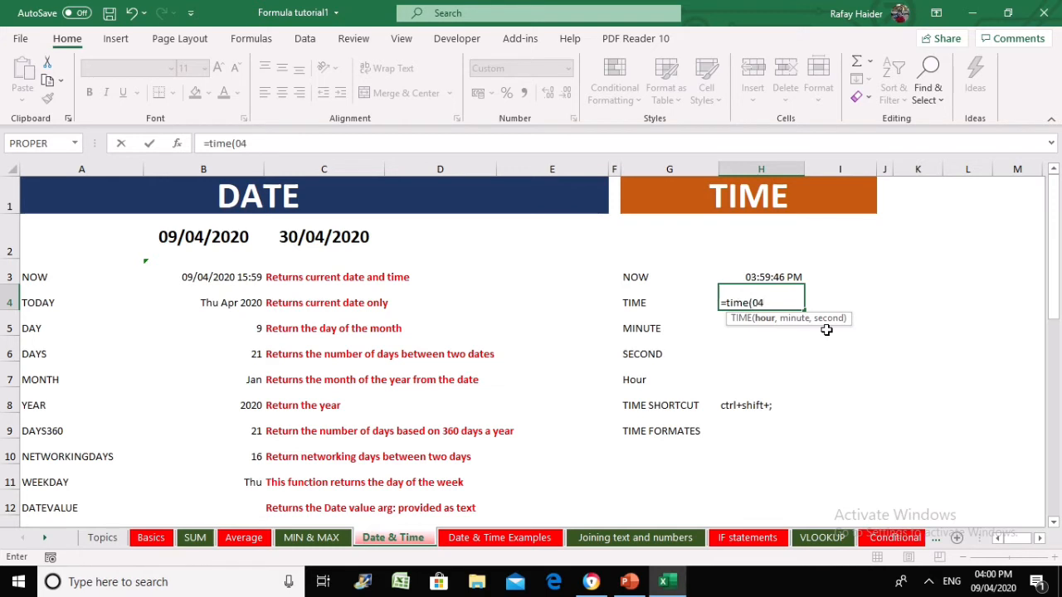
{"action": "type", "text": ","}
{"action": "type", "text": "00,"}
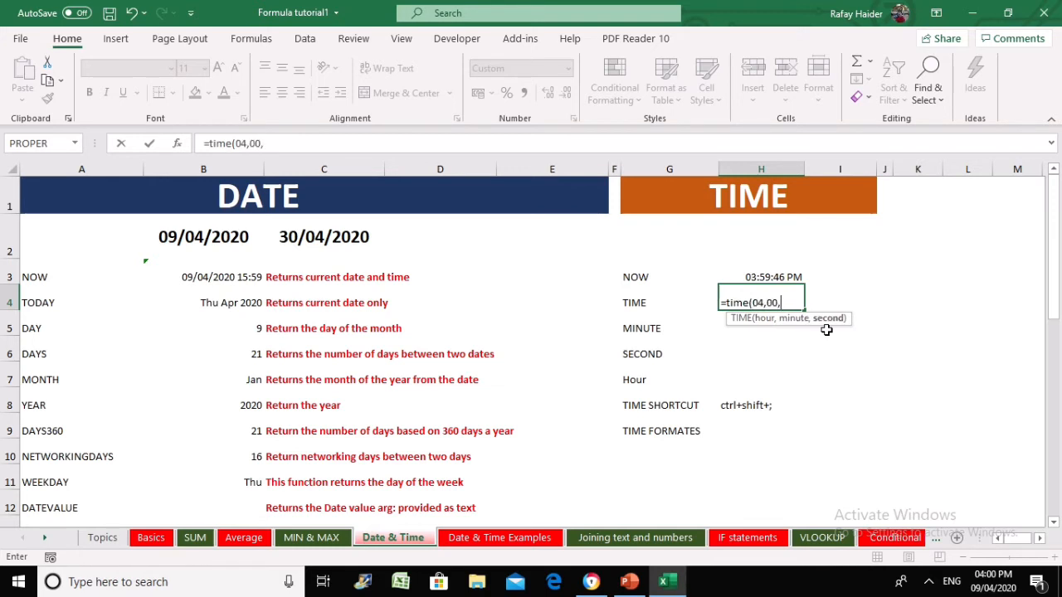
Complete the TIME formula in cell H4 as =TIME(04,00,00) by supplying 00 for the seconds.
{"action": "type", "text": "00)"}
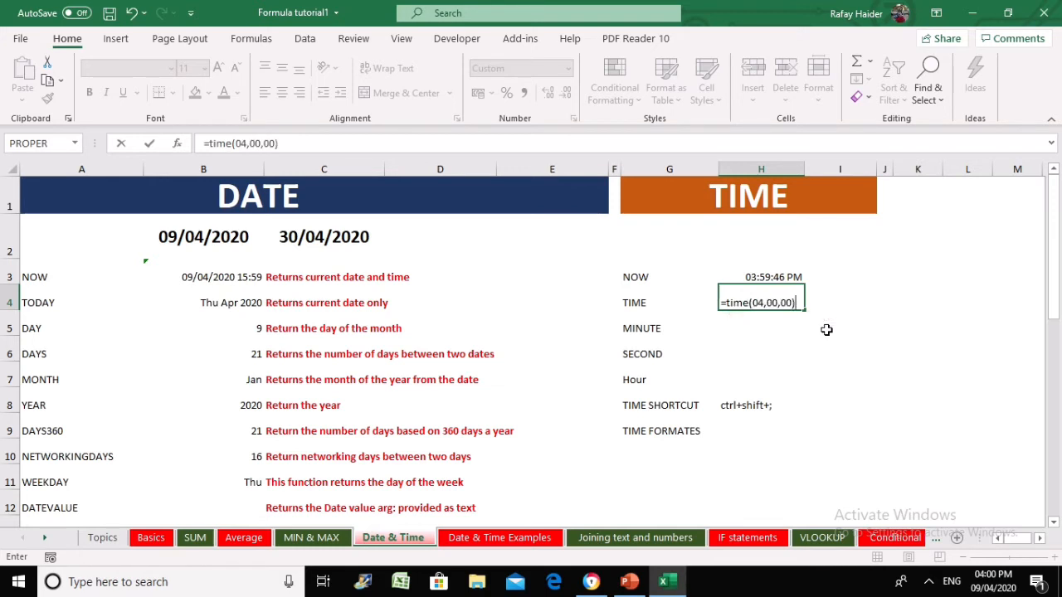
{"action": "key", "text": "Return"}
{"action": "key", "text": "Up"}
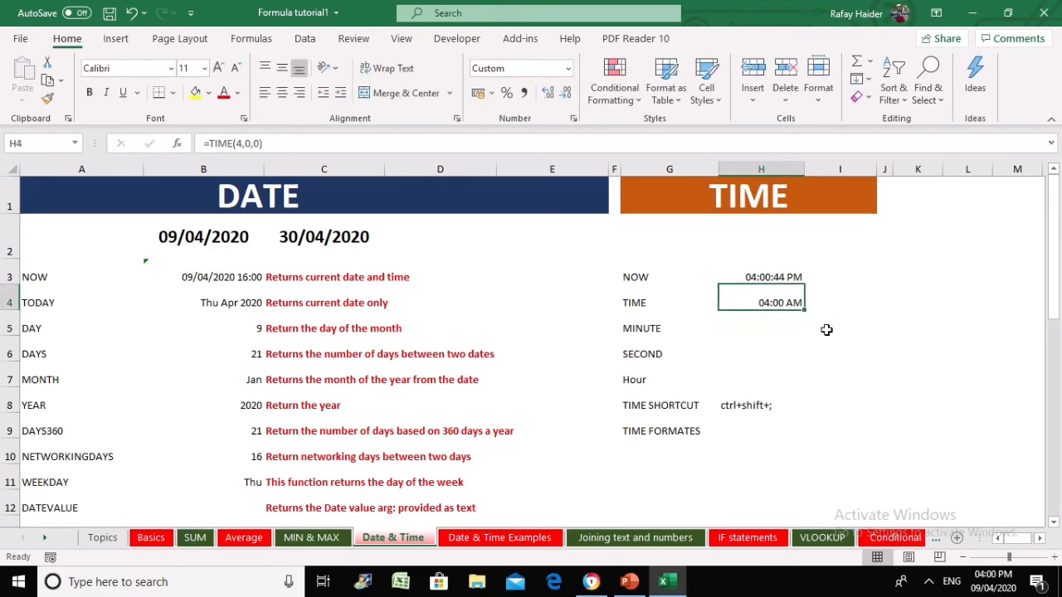
Change the hour argument of the TIME formula in cell H4 to 14.
{"action": "key", "text": "F2"}
{"action": "key", "text": "Left"}
{"action": "key", "text": "Left"}
{"action": "key", "text": "Left"}
{"action": "key", "text": "Left"}
{"action": "key", "text": "Left"}
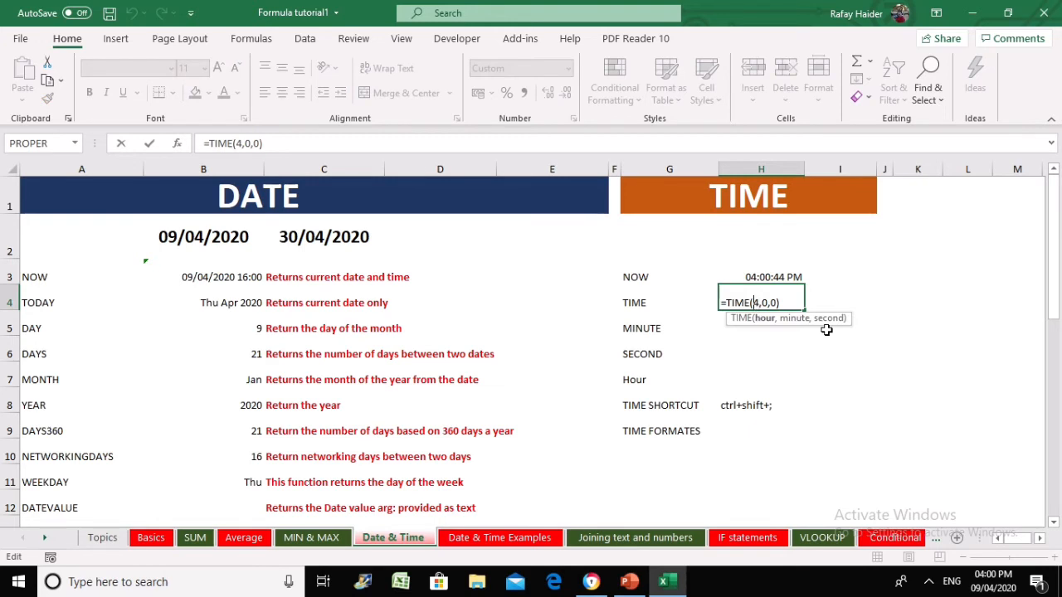
{"action": "key", "text": "BackSpace"}
{"action": "type", "text": "14"}
{"action": "key", "text": "Return"}
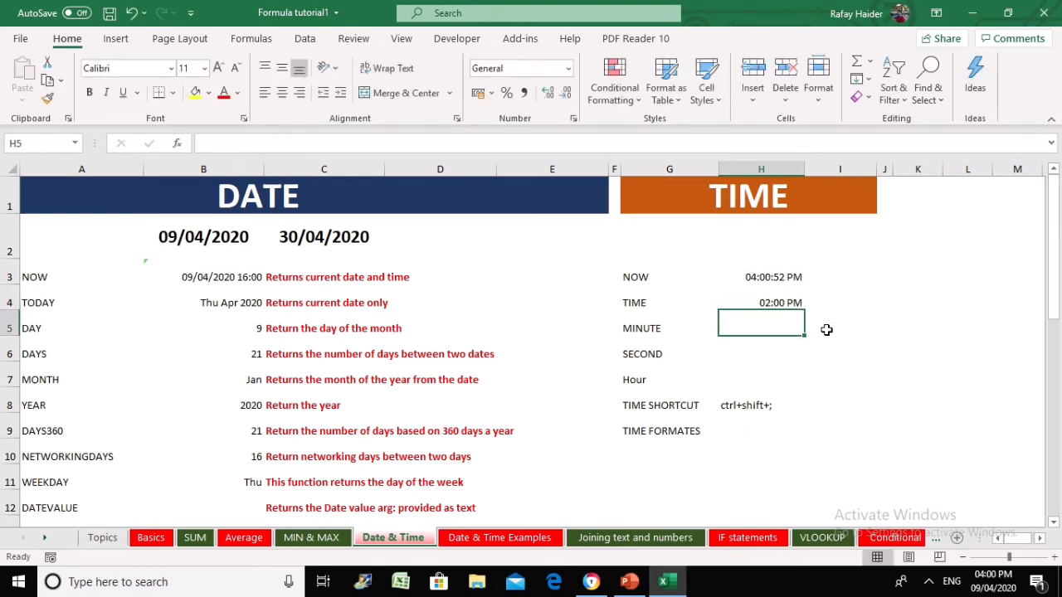
Set the hour argument of the TIME formula in cell H4 to 18.
{"action": "key", "text": "Up"}
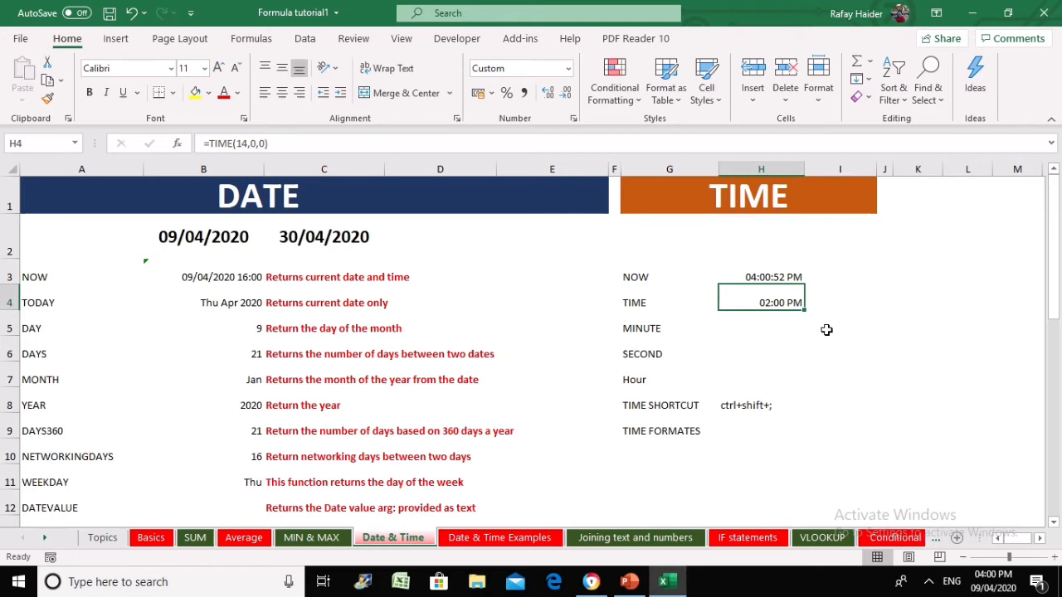
{"action": "key", "text": "F2"}
{"action": "key", "text": "Left"}
{"action": "key", "text": "Left"}
{"action": "key", "text": "Left"}
{"action": "key", "text": "Left"}
{"action": "key", "text": "Left"}
{"action": "key", "text": "Left"}
{"action": "key", "text": "Left"}
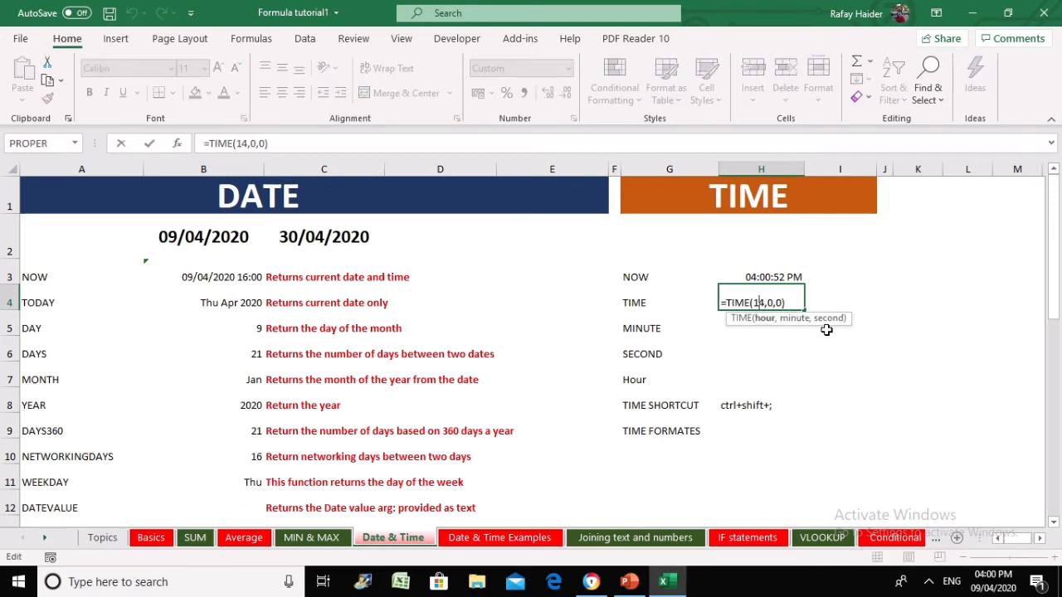
{"action": "key", "text": "Delete"}
{"action": "key", "text": "Delete"}
{"action": "type", "text": "18"}
{"action": "key", "text": "Return"}
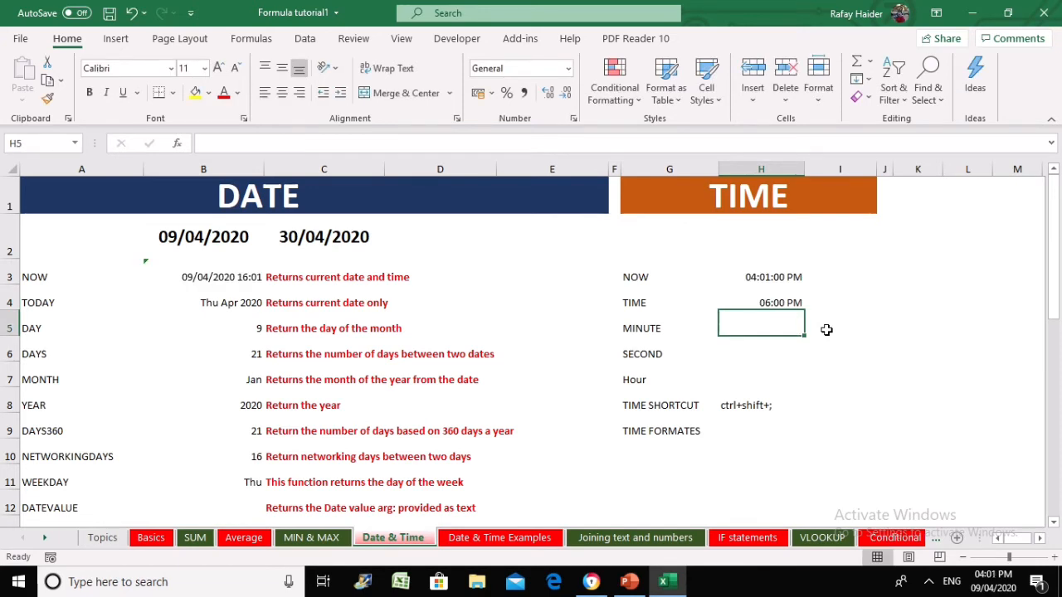
Set the minute argument of the TIME formula in cell H4 to 30.
{"action": "key", "text": "Up"}
{"action": "key", "text": "F2"}
{"action": "key", "text": "Left"}
{"action": "key", "text": "Left"}
{"action": "key", "text": "Left"}
{"action": "key", "text": "Left"}
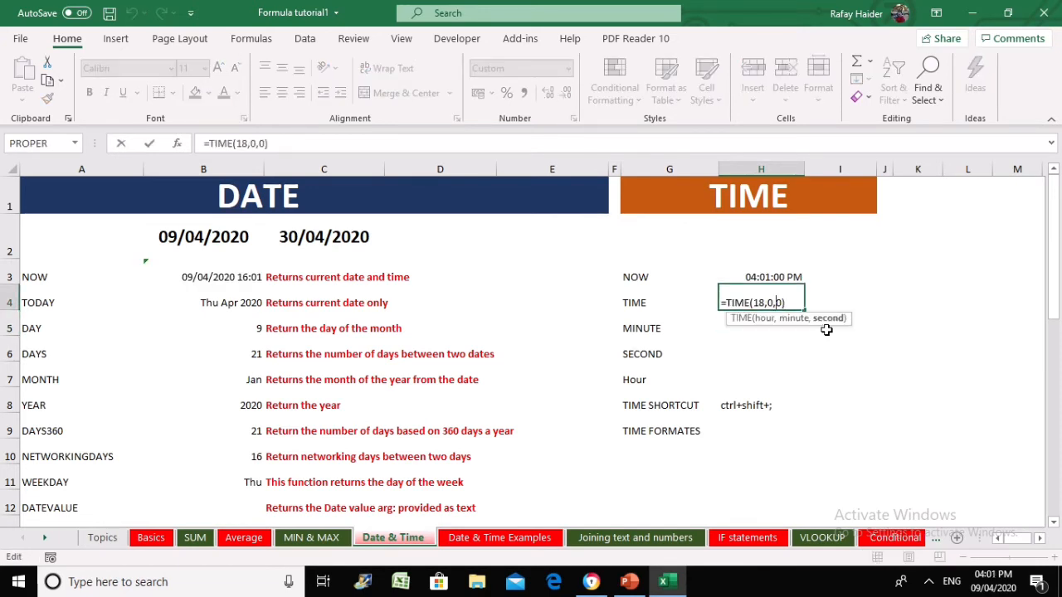
{"action": "key", "text": "Delete"}
{"action": "type", "text": "30"}
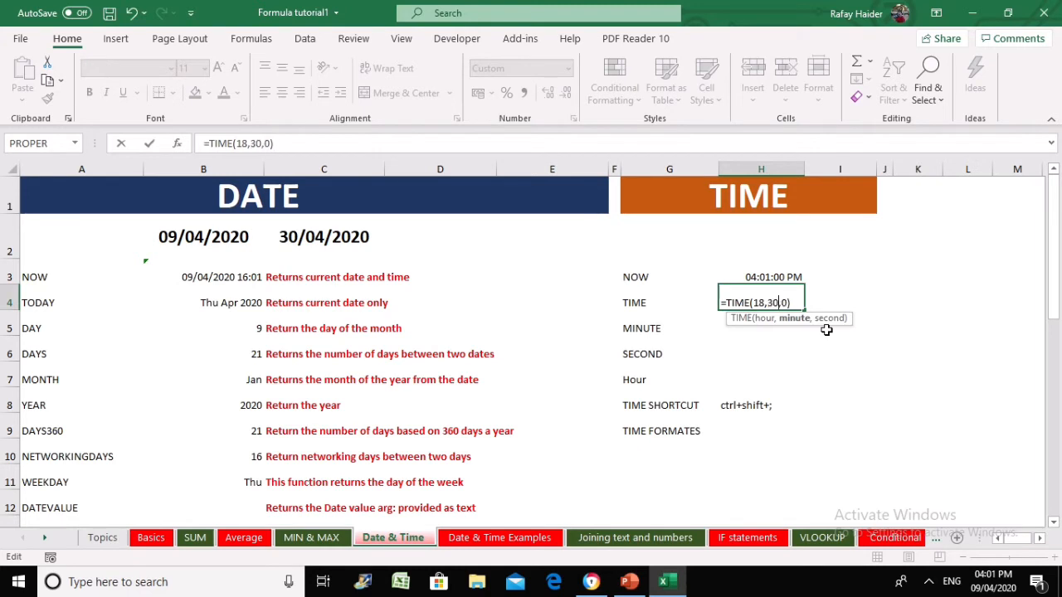
{"action": "key", "text": "Return"}
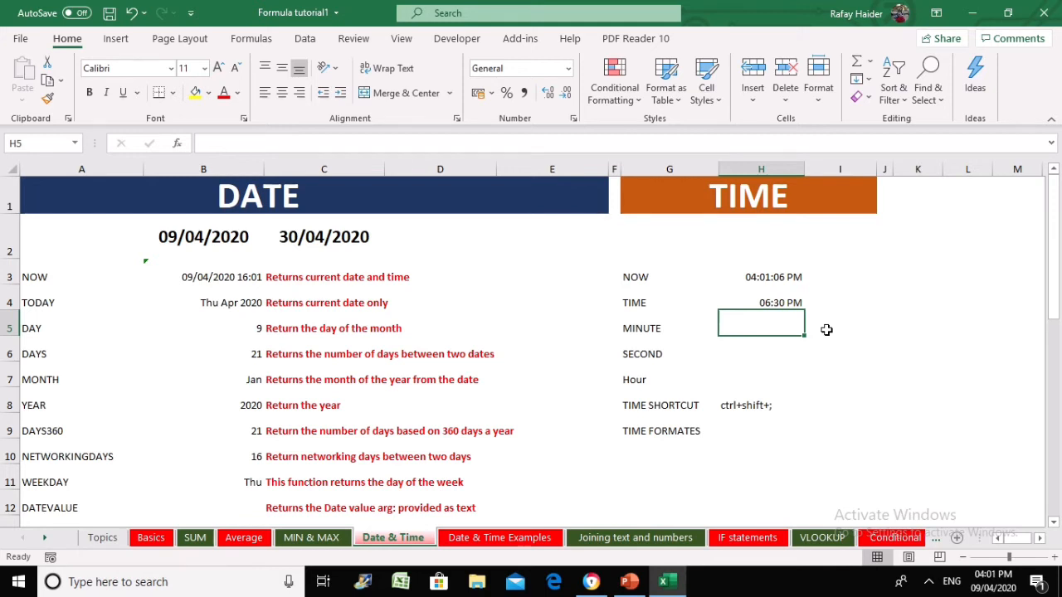
{"action": "key", "text": "Up"}
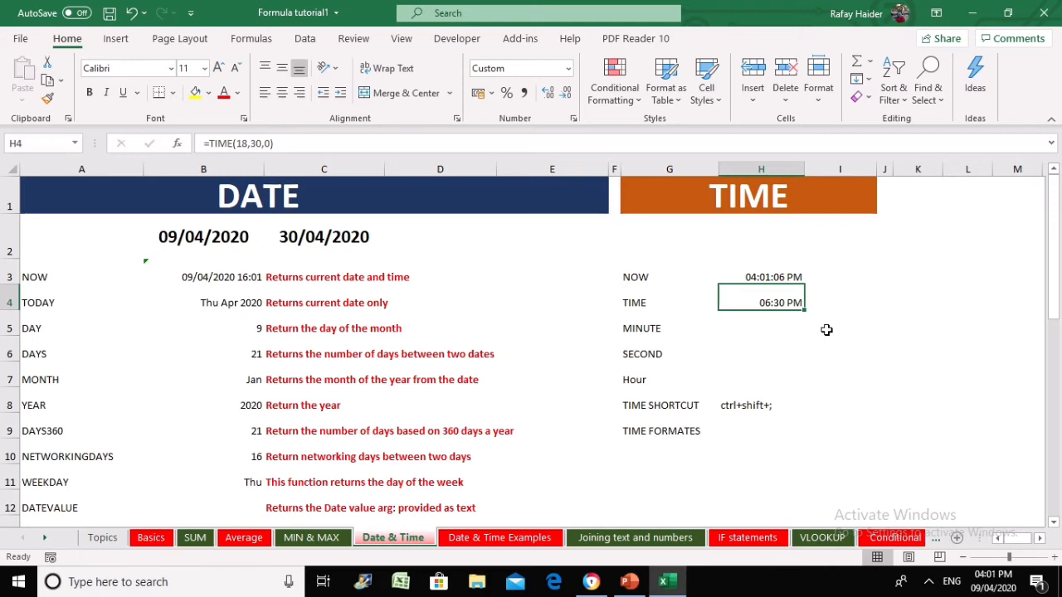
Enter the formula =MINUTE(H3) in cell H5 to extract the minute from the NOW time.
{"action": "key", "text": "Down"}
{"action": "type", "text": "=s"}
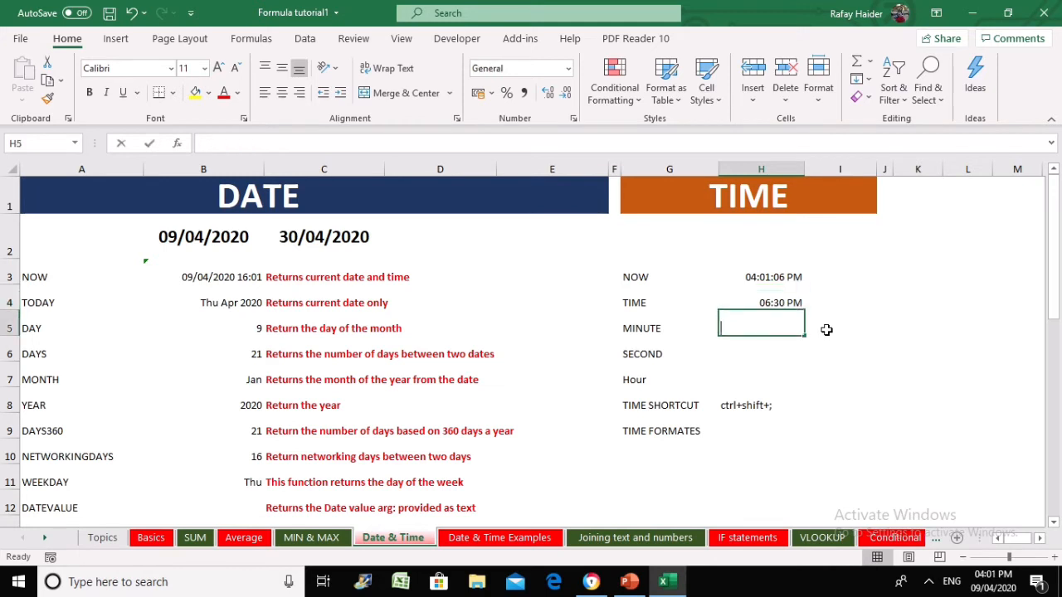
{"action": "key", "text": "BackSpace"}
{"action": "type", "text": "minute"}
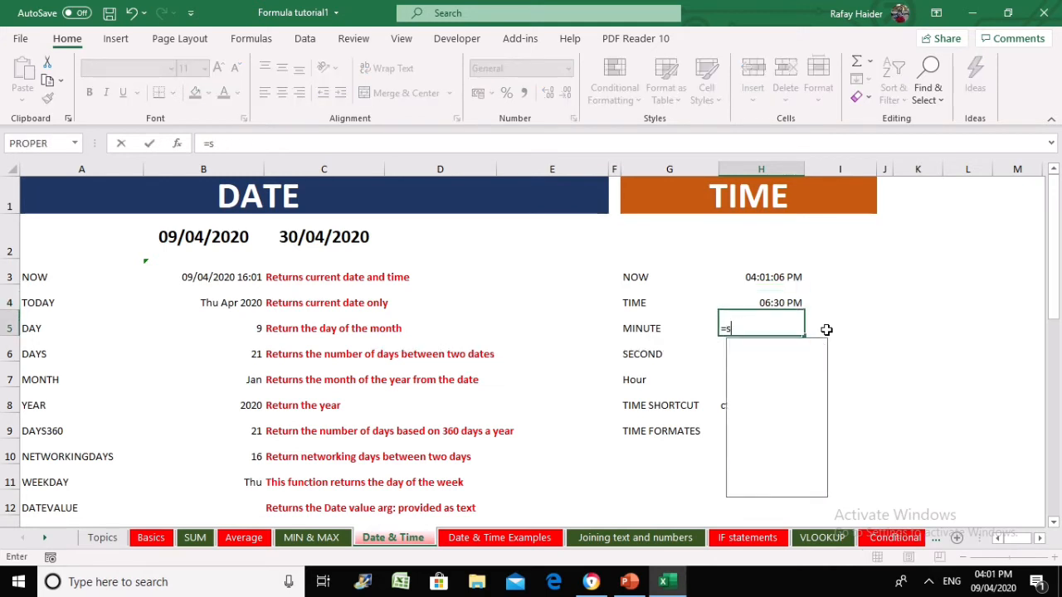
{"action": "key", "text": "BackSpace"}
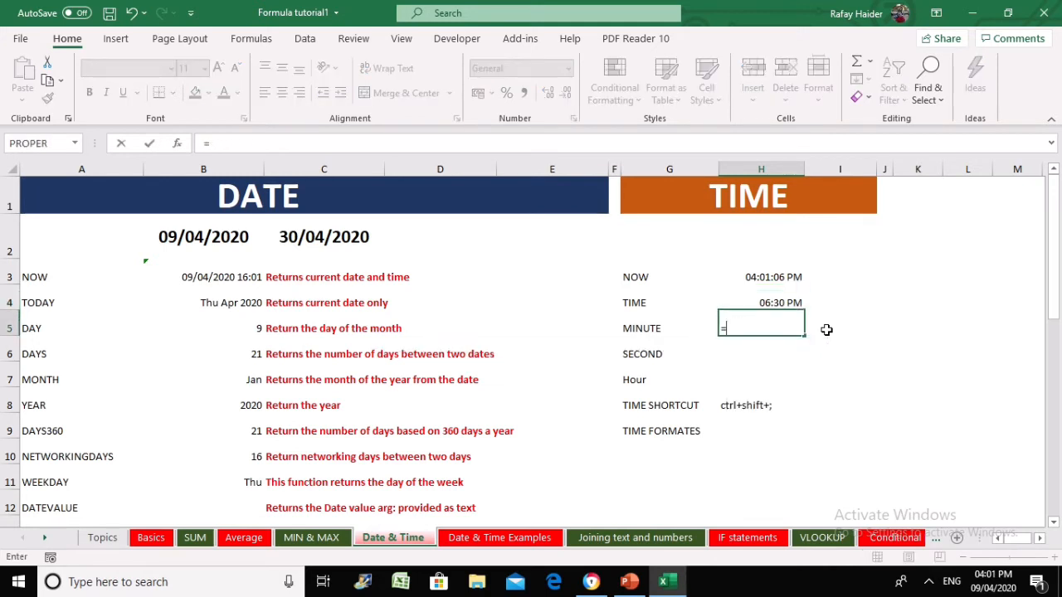
{"action": "type", "text": "minut"}
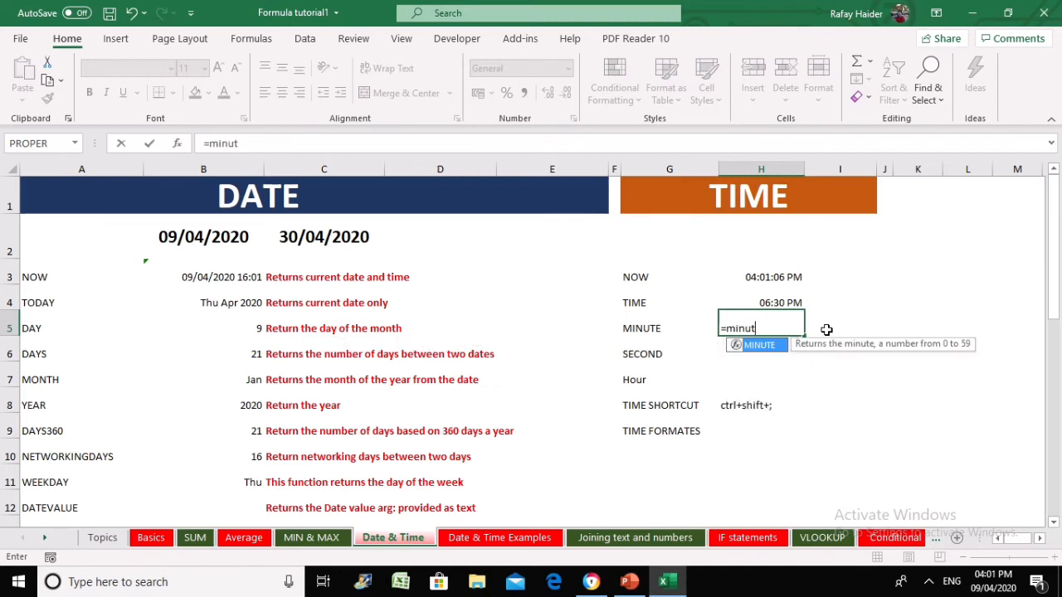
{"action": "double_click", "coordinate": [781, 352]}
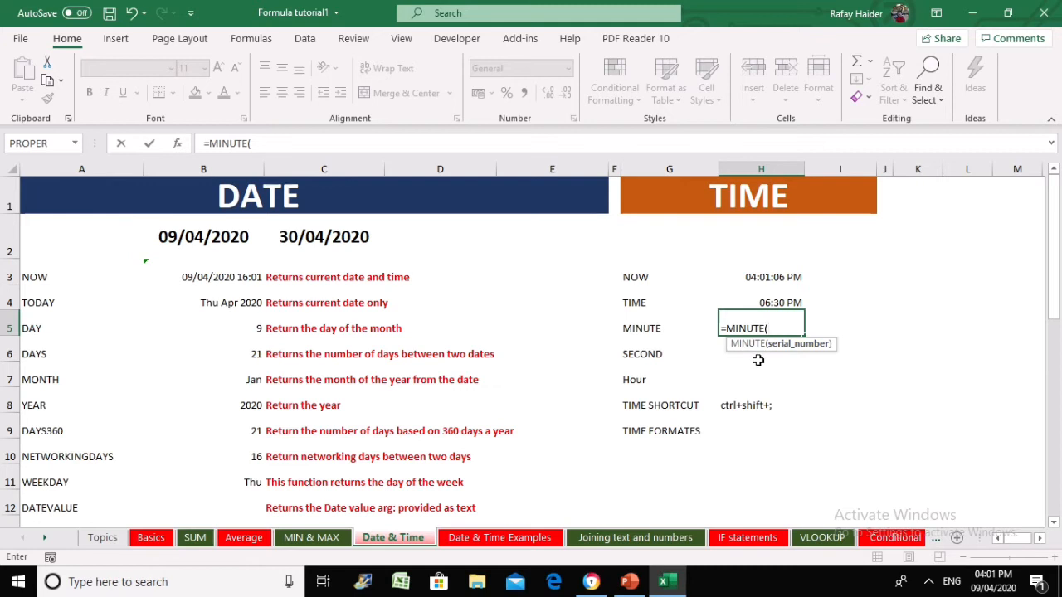
{"action": "left_click", "coordinate": [761, 276]}
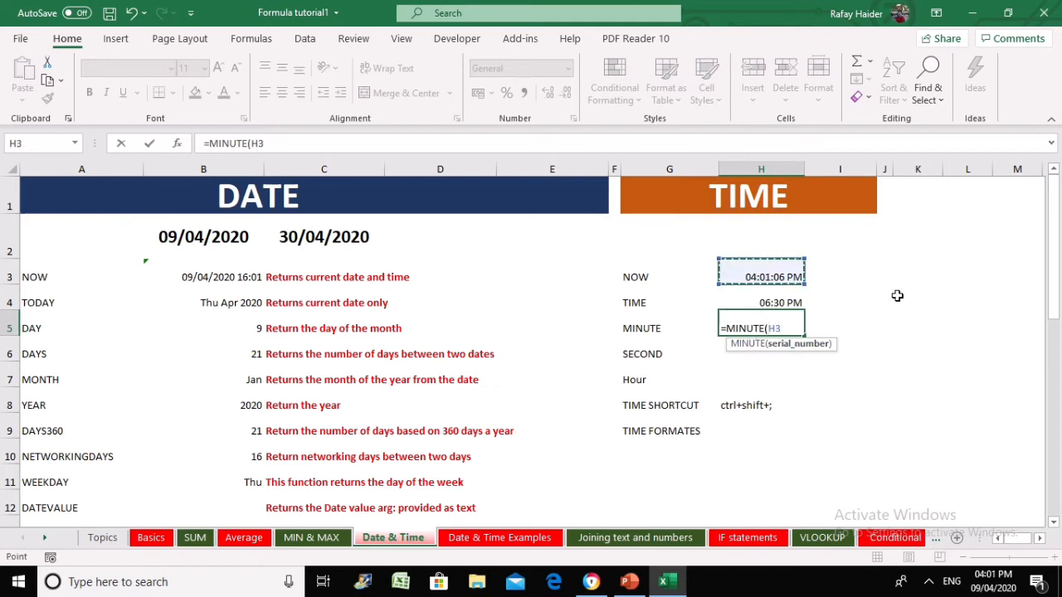
{"action": "type", "text": ")"}
{"action": "key", "text": "Return"}
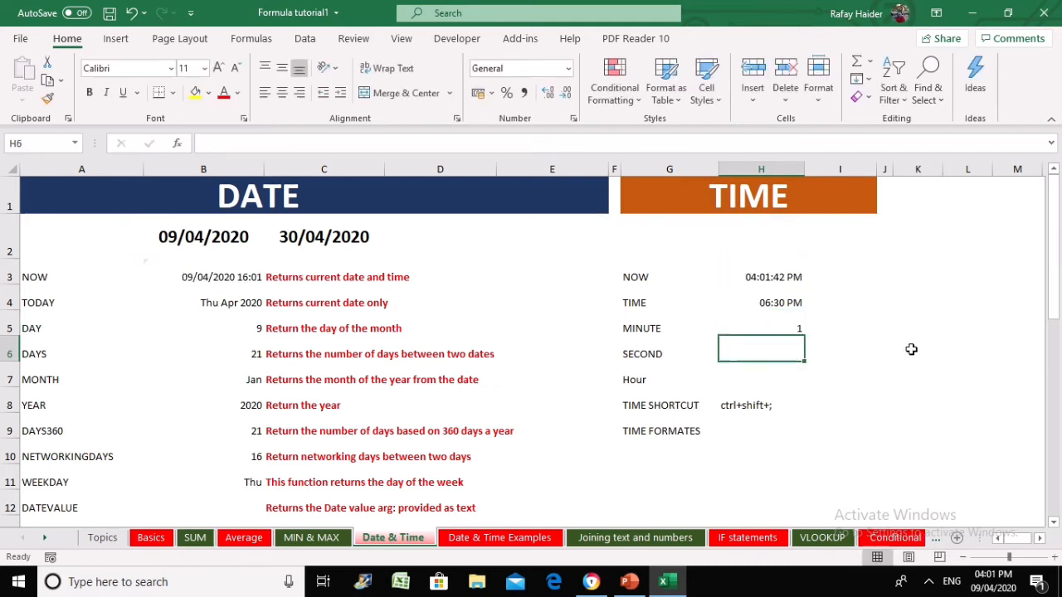
{"action": "left_click", "coordinate": [768, 333]}
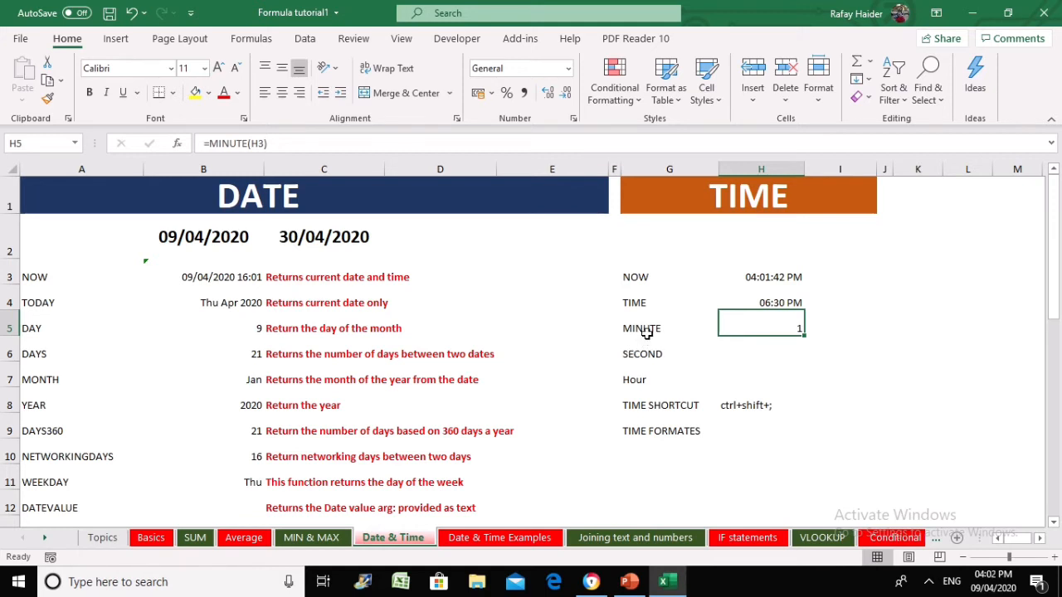
Enter the formula =SECOND(H3) in cell H6 and compare the extracted parts with the NOW time in H3.
{"action": "left_click", "coordinate": [754, 357]}
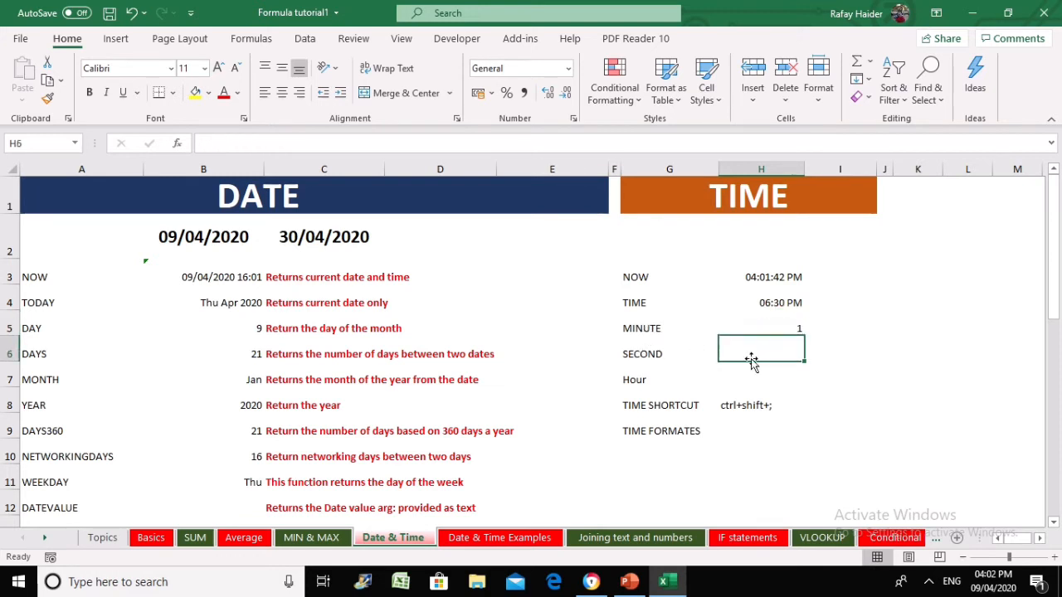
{"action": "type", "text": "=sec"}
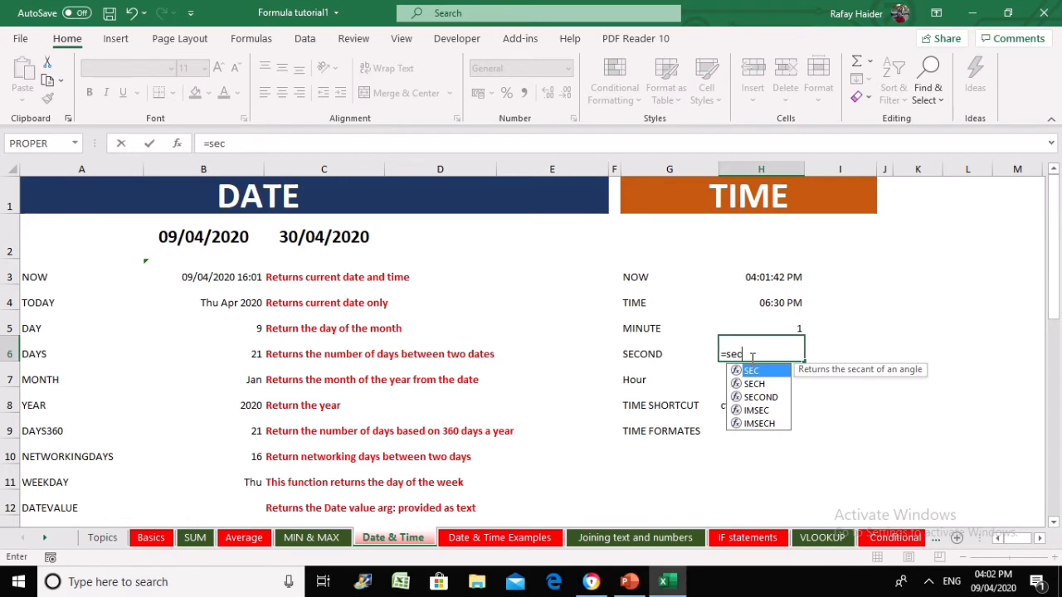
{"action": "double_click", "coordinate": [768, 398]}
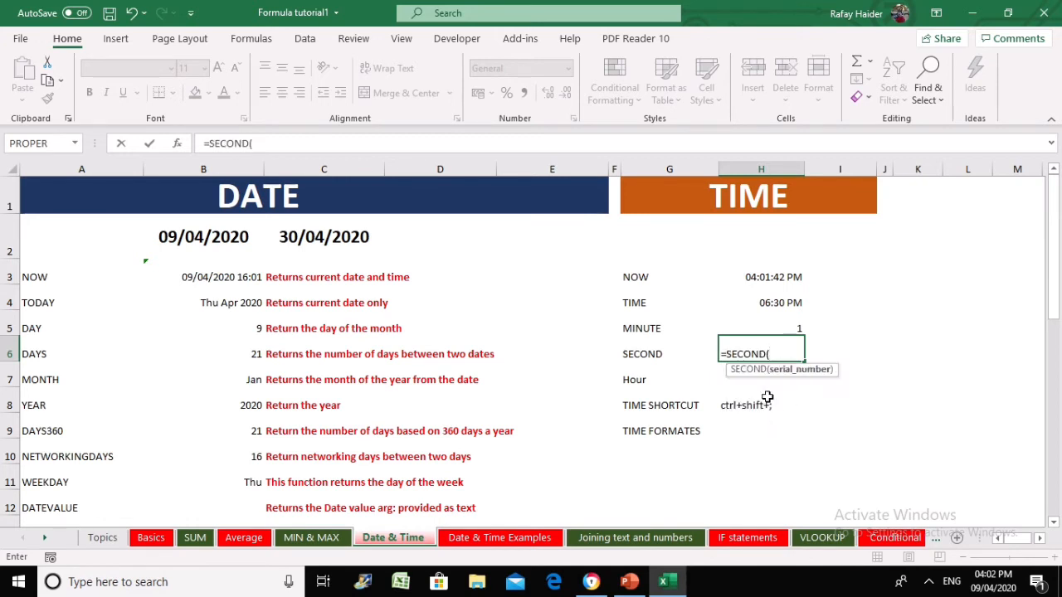
{"action": "left_click", "coordinate": [774, 276]}
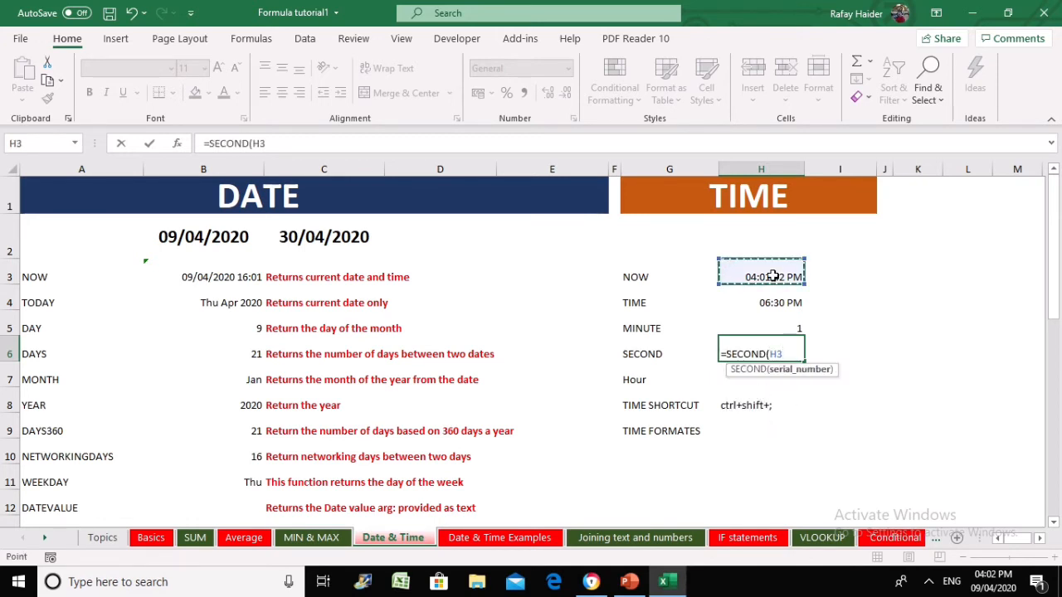
{"action": "type", "text": ")"}
{"action": "key", "text": "Return"}
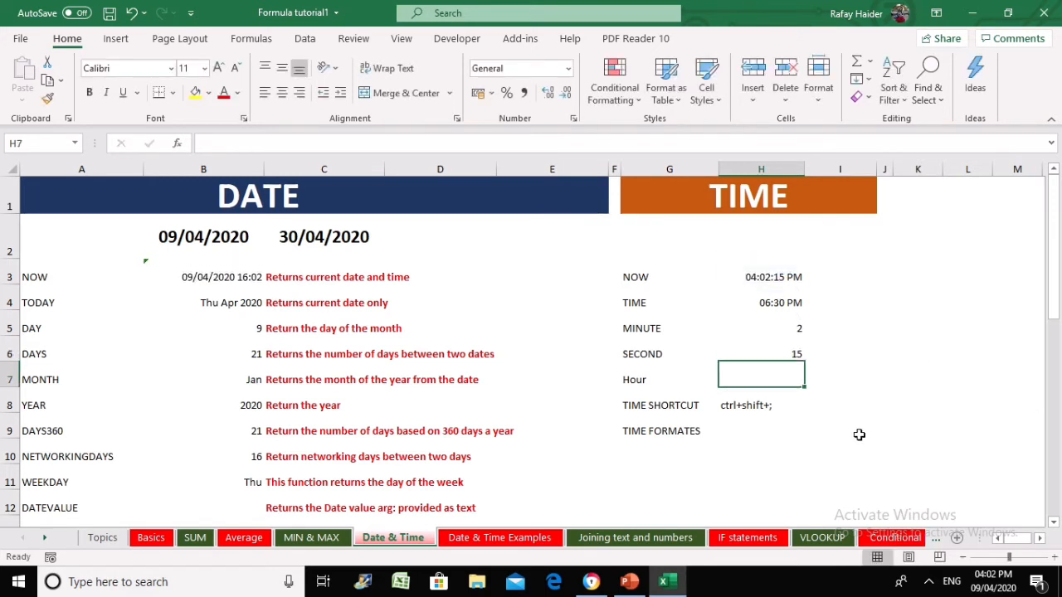
{"action": "left_click", "coordinate": [756, 266]}
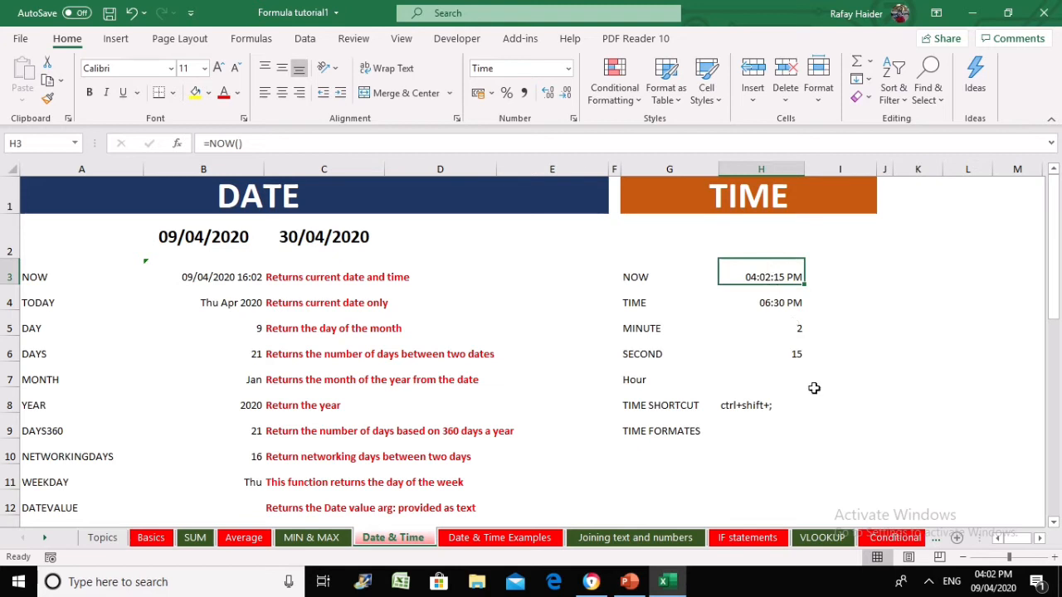
{"action": "left_click", "coordinate": [795, 353]}
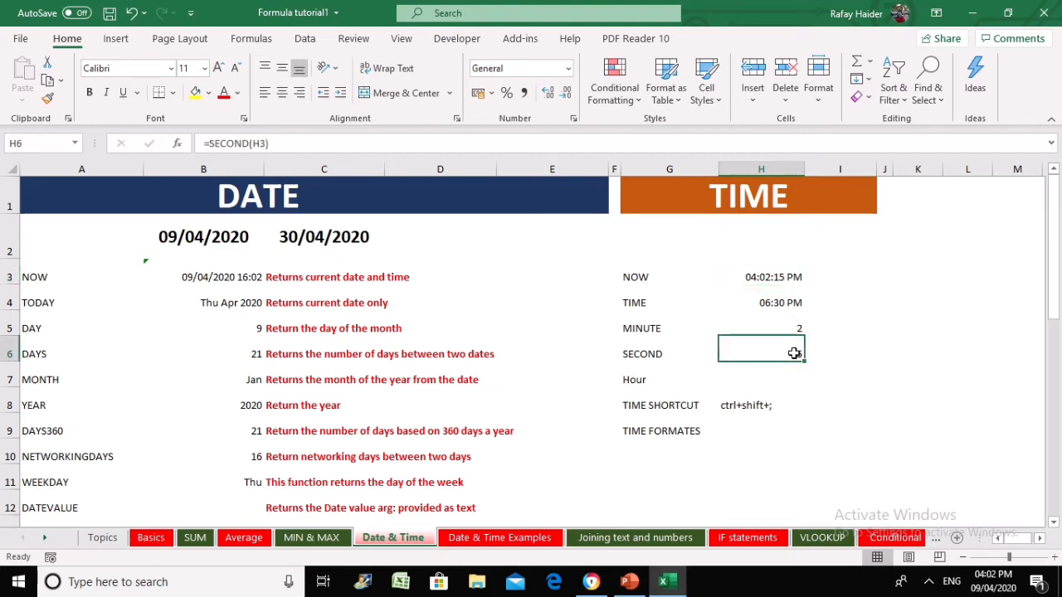
{"action": "left_click", "coordinate": [779, 281]}
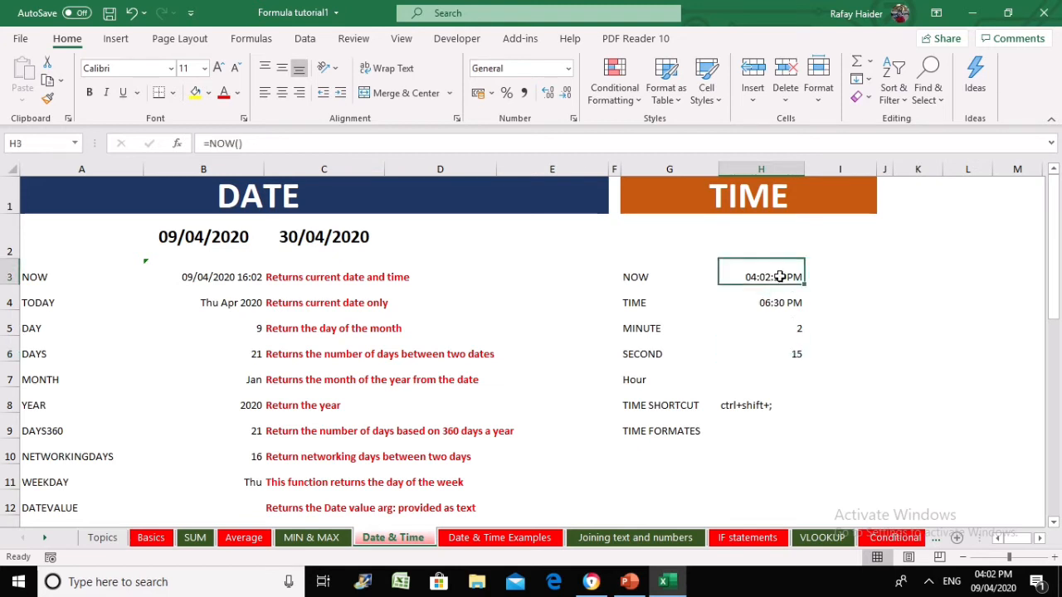
{"action": "left_click", "coordinate": [797, 330]}
{"action": "left_click", "coordinate": [765, 277]}
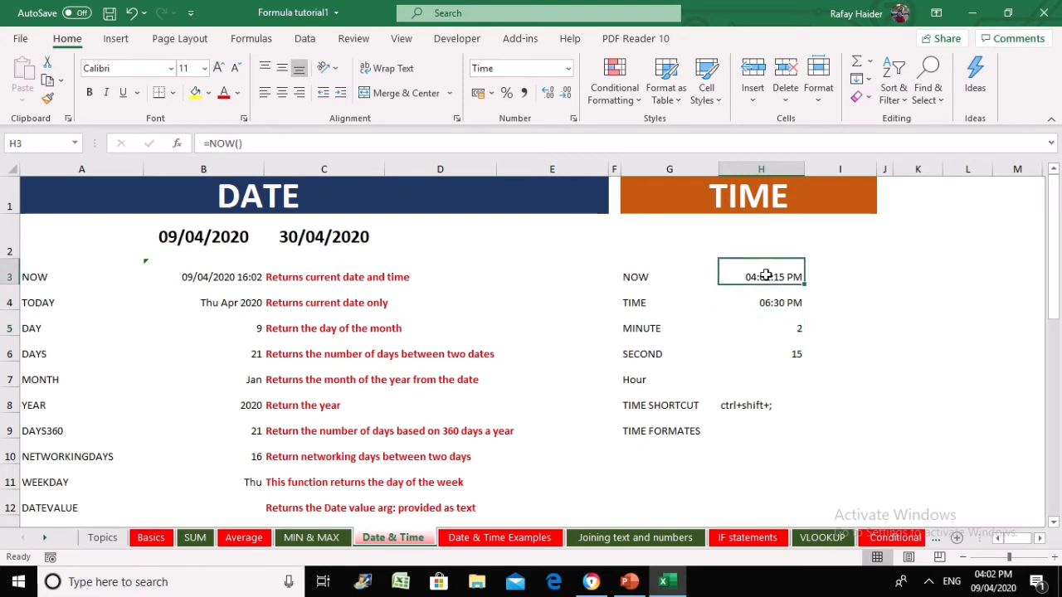
Enter the formula =HOUR(H3) in cell H7 to extract the hour from the NOW time.
{"action": "left_click", "coordinate": [778, 373]}
{"action": "type", "text": "=hopur"}
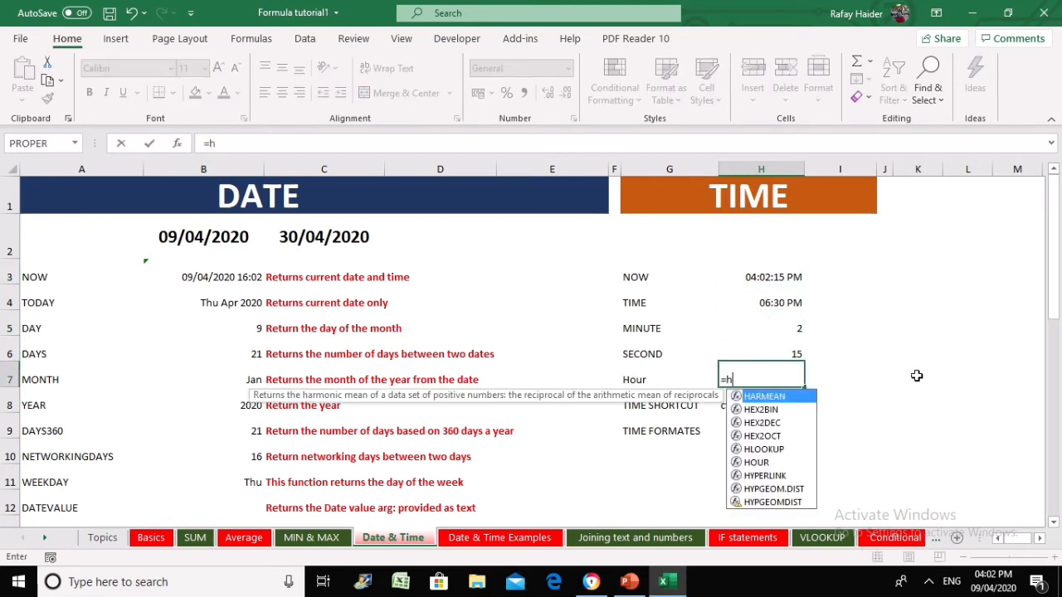
{"action": "key", "text": "BackSpace"}
{"action": "key", "text": "BackSpace"}
{"action": "key", "text": "BackSpace"}
{"action": "type", "text": "ur"}
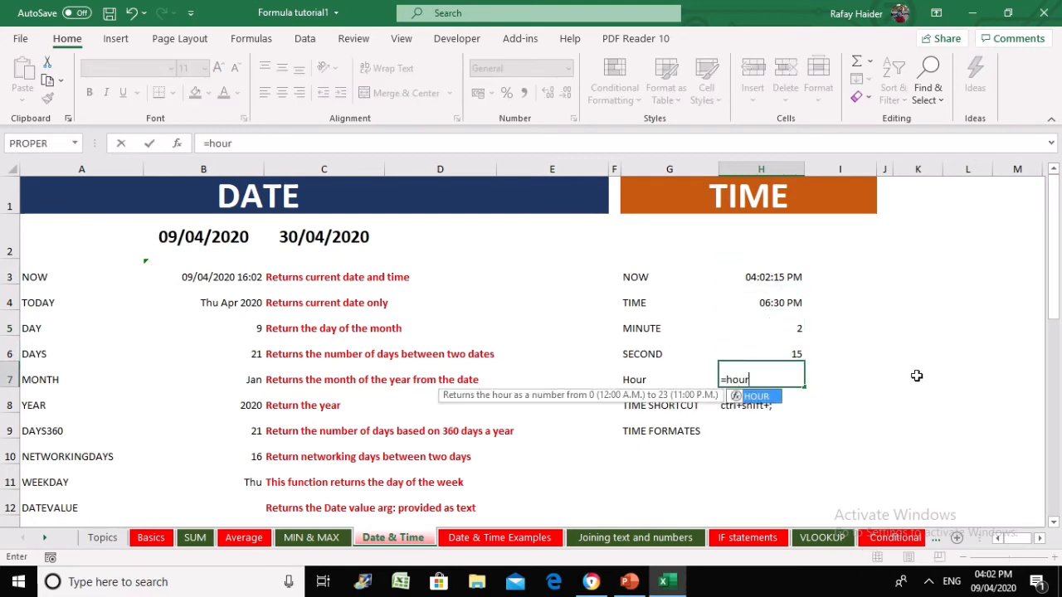
{"action": "type", "text": "("}
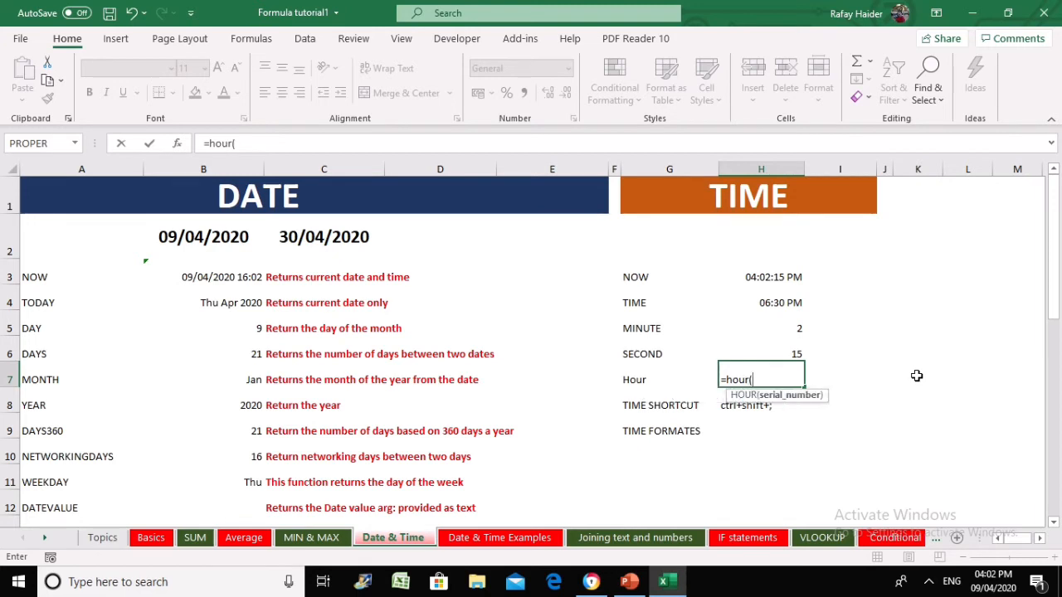
{"action": "left_click", "coordinate": [788, 276]}
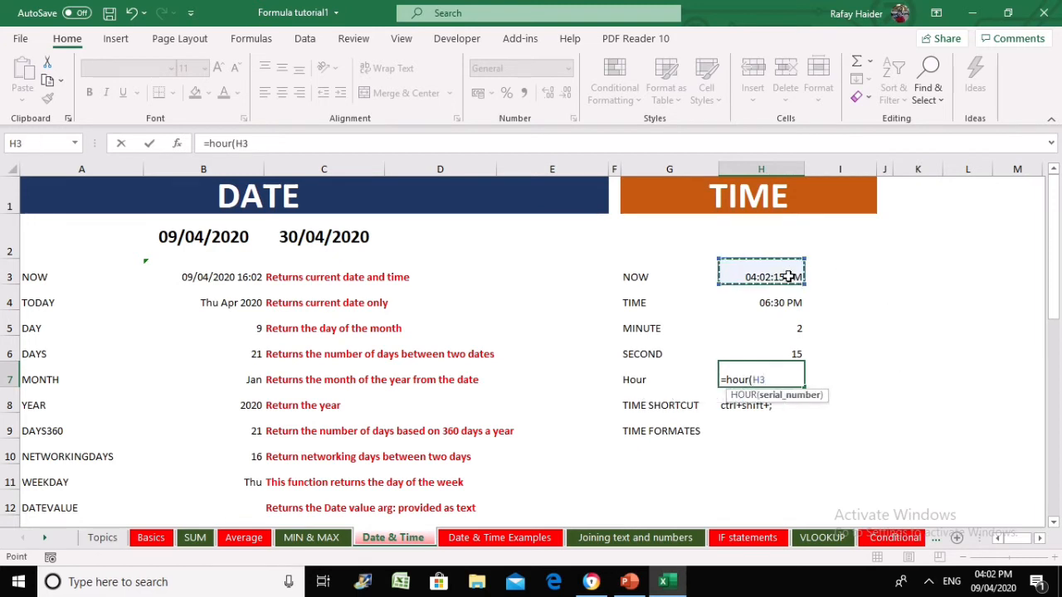
{"action": "type", "text": ")"}
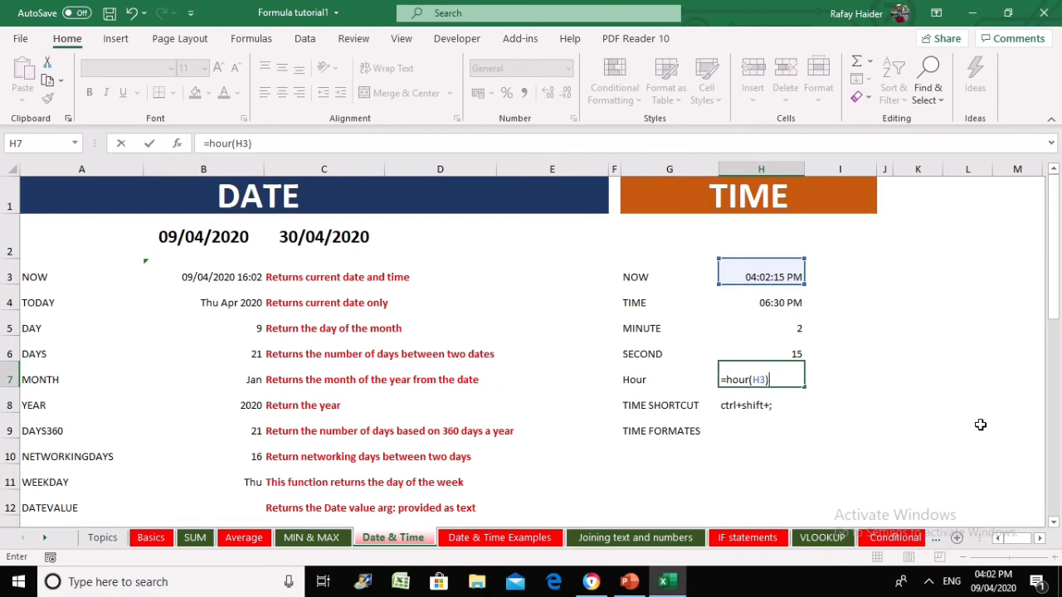
{"action": "key", "text": "Return"}
{"action": "left_click", "coordinate": [846, 429]}
{"action": "left_click", "coordinate": [756, 378]}
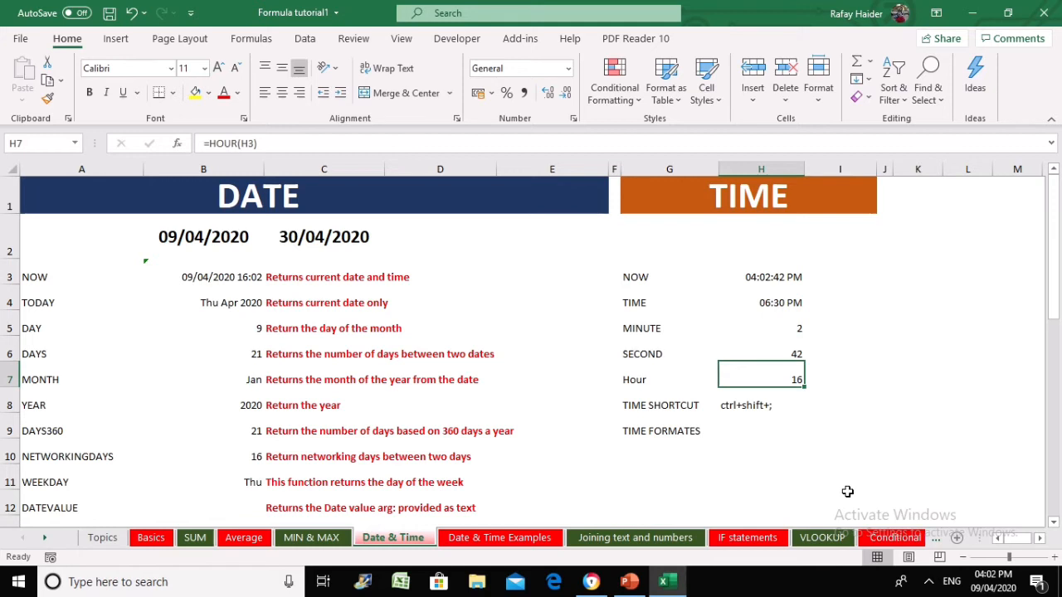
{"action": "left_click", "coordinate": [840, 372]}
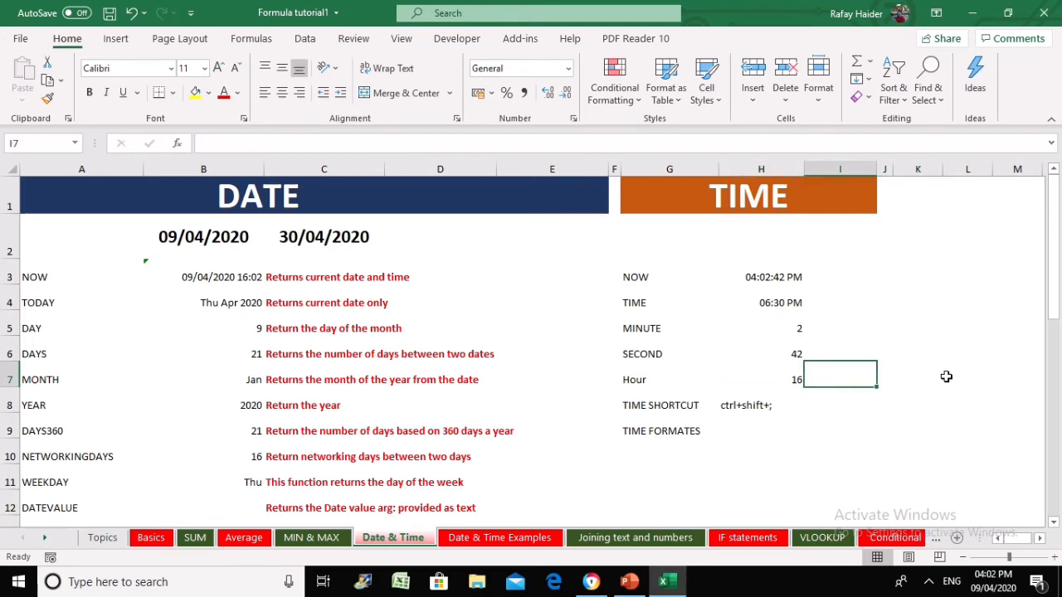
Enter the note "This function returns Hours in 24 hour format" in cell I7 and colour its text red.
{"action": "type", "text": "This "}
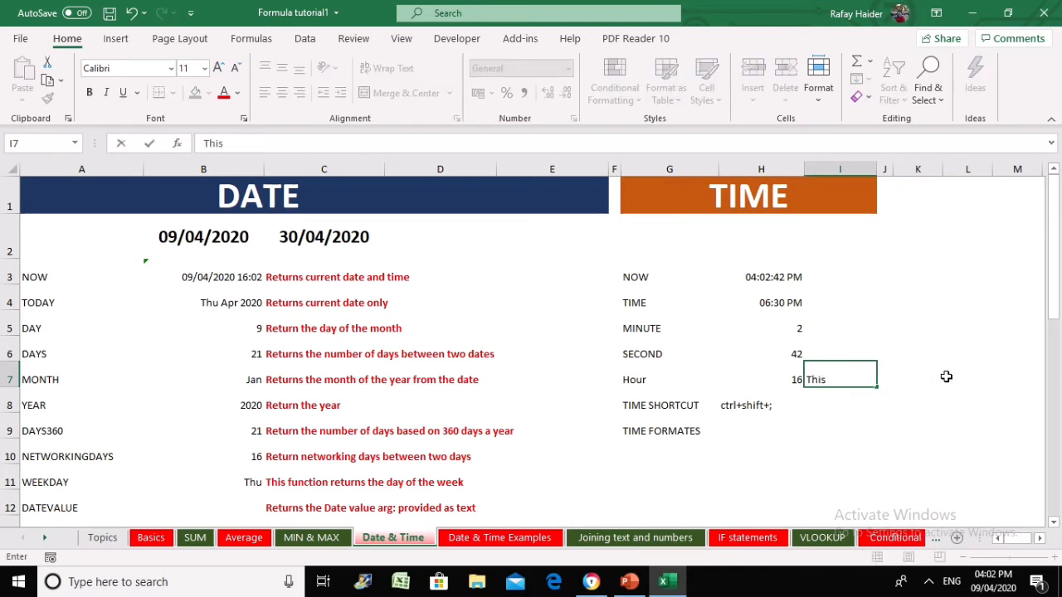
{"action": "type", "text": "func"}
{"action": "key", "text": "BackSpace"}
{"action": "type", "text": "nction retu"}
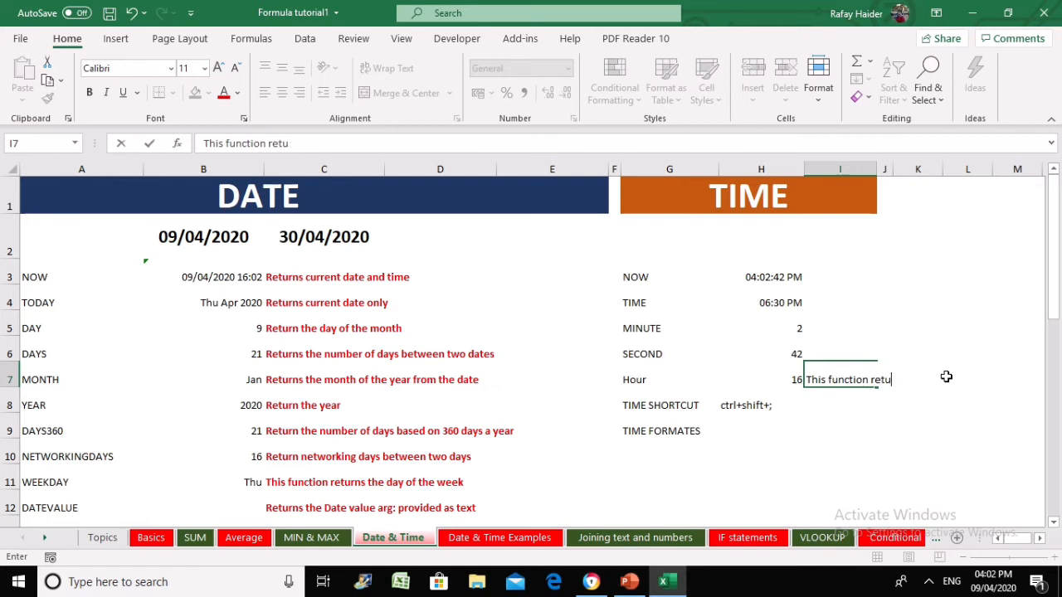
{"action": "type", "text": "rns time in"}
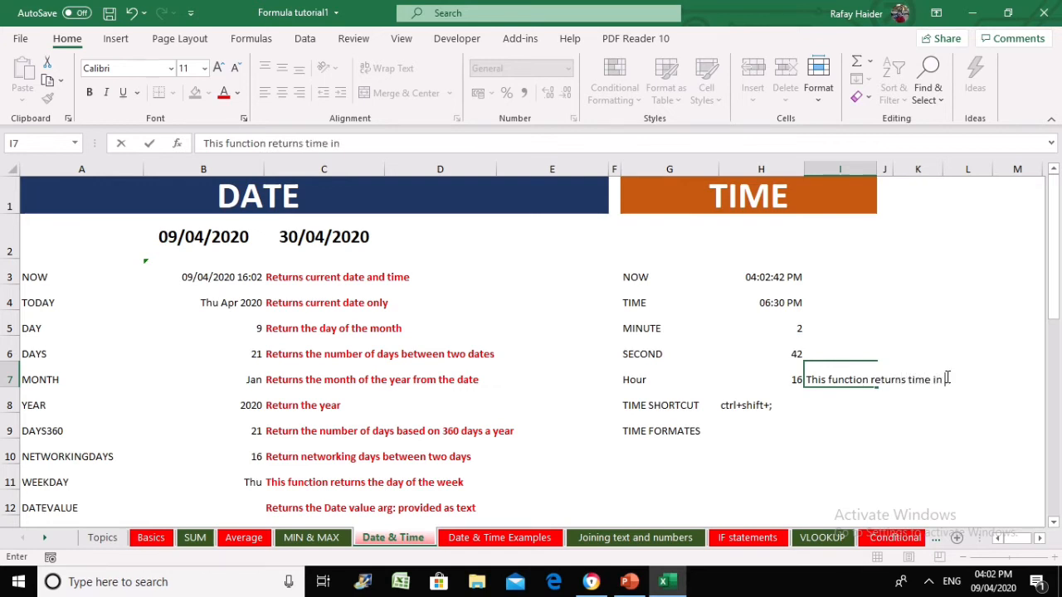
{"action": "key", "text": "BackSpace"}
{"action": "key", "text": "BackSpace"}
{"action": "key", "text": "BackSpace"}
{"action": "key", "text": "BackSpace"}
{"action": "key", "text": "BackSpace"}
{"action": "key", "text": "BackSpace"}
{"action": "key", "text": "BackSpace"}
{"action": "type", "text": "H"}
{"action": "key", "text": "BackSpace"}
{"action": "type", "text": "ours un"}
{"action": "key", "text": "BackSpace"}
{"action": "key", "text": "BackSpace"}
{"action": "type", "text": "in"}
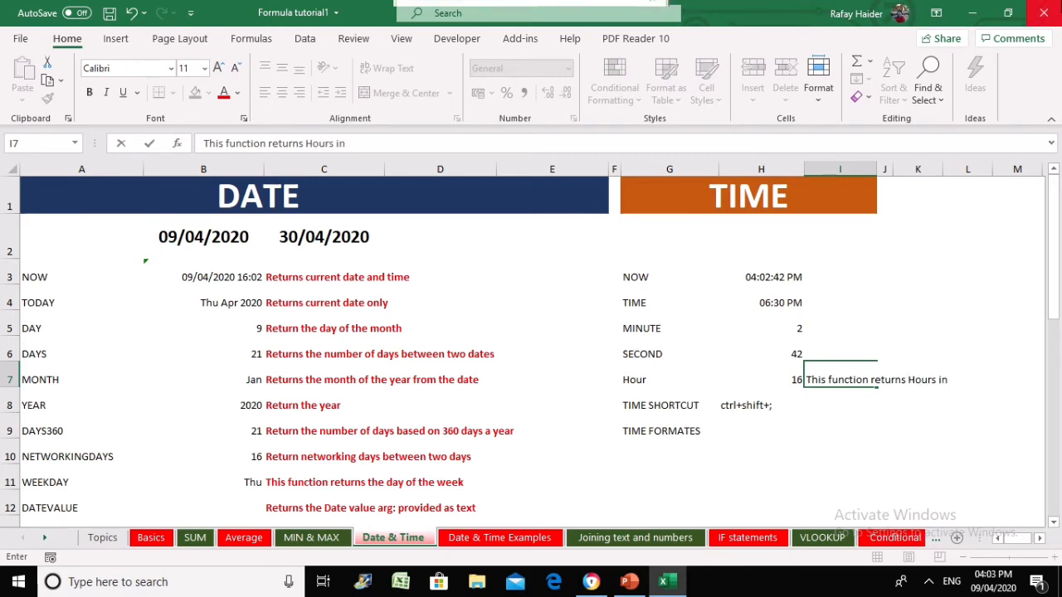
{"action": "type", "text": " 24 "}
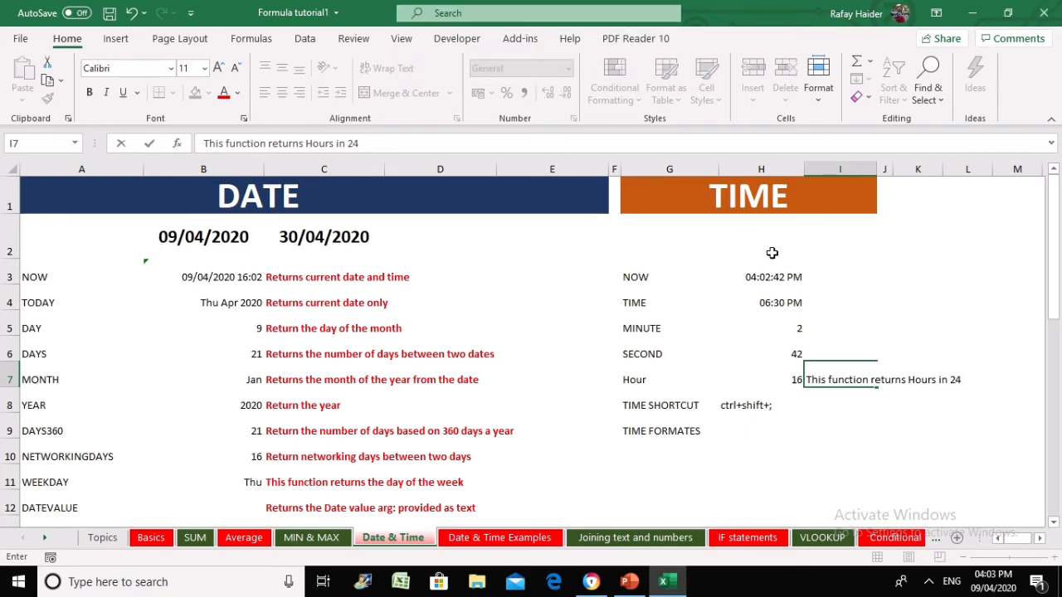
{"action": "type", "text": "hour format"}
{"action": "key", "text": "Return"}
{"action": "key", "text": "Up"}
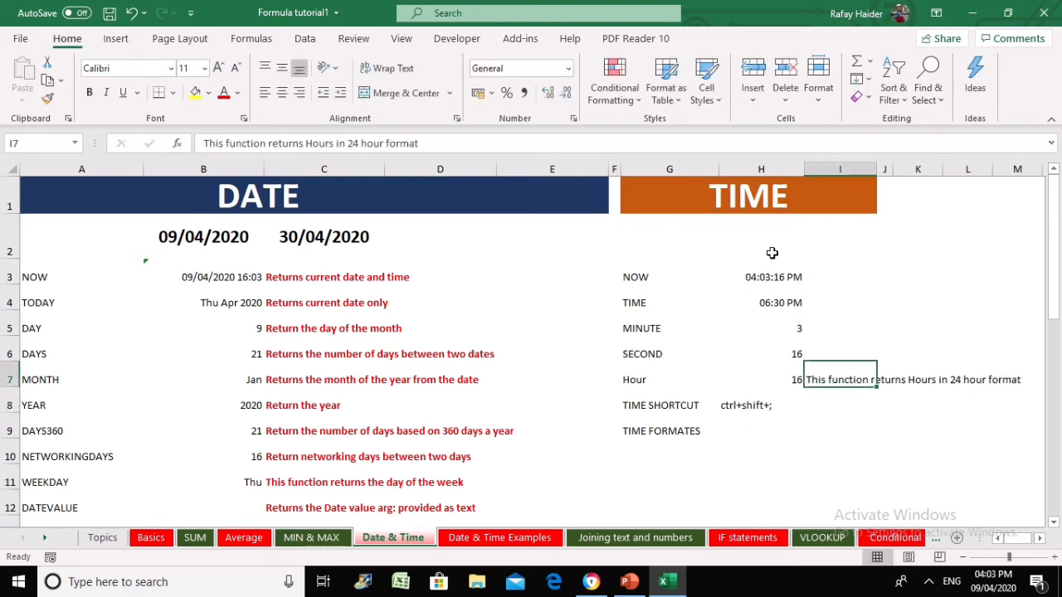
{"action": "left_click", "coordinate": [224, 93]}
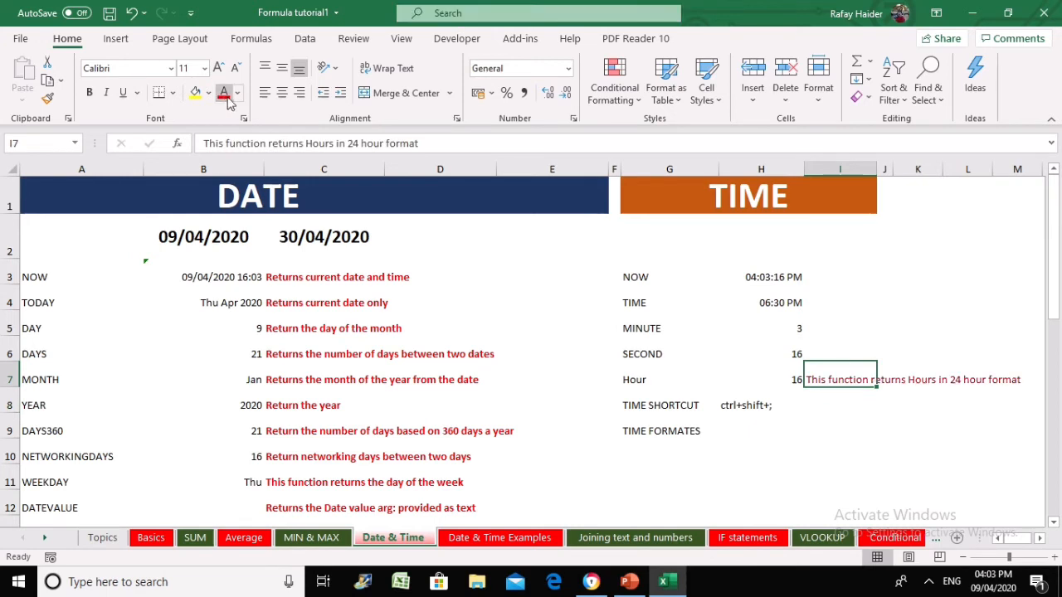
Compare the time shortcut in cell H8 with the date shortcut and its sample date in row 14.
{"action": "left_click", "coordinate": [742, 407]}
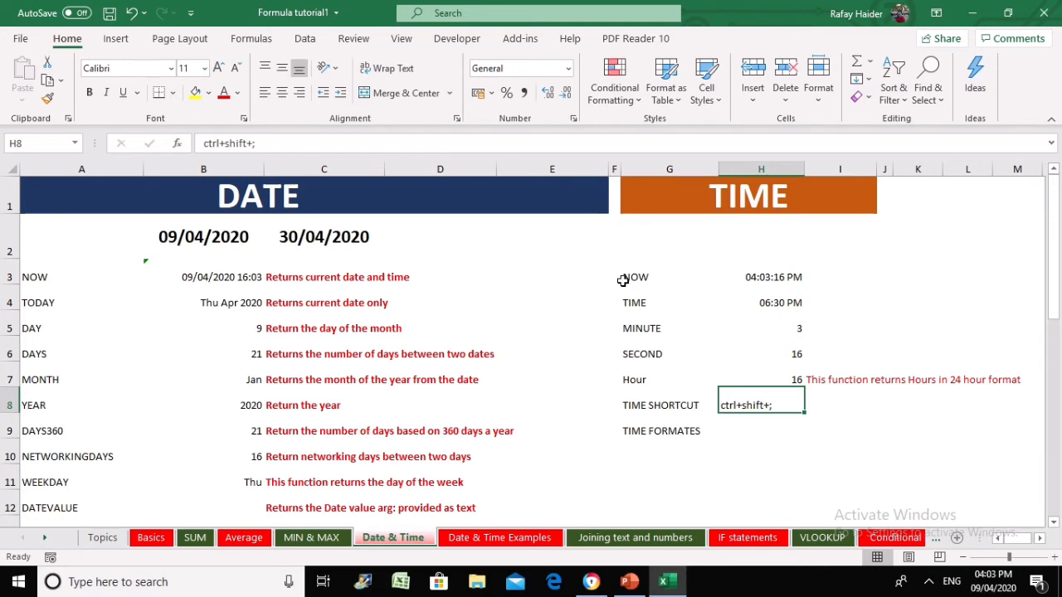
{"action": "left_click", "coordinate": [716, 432]}
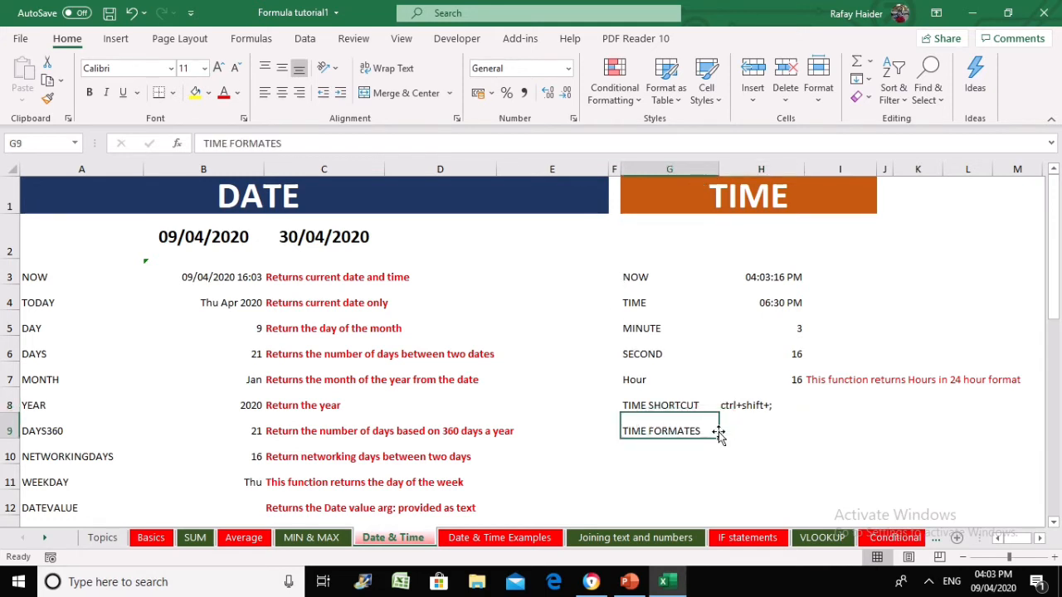
{"action": "left_click", "coordinate": [807, 403]}
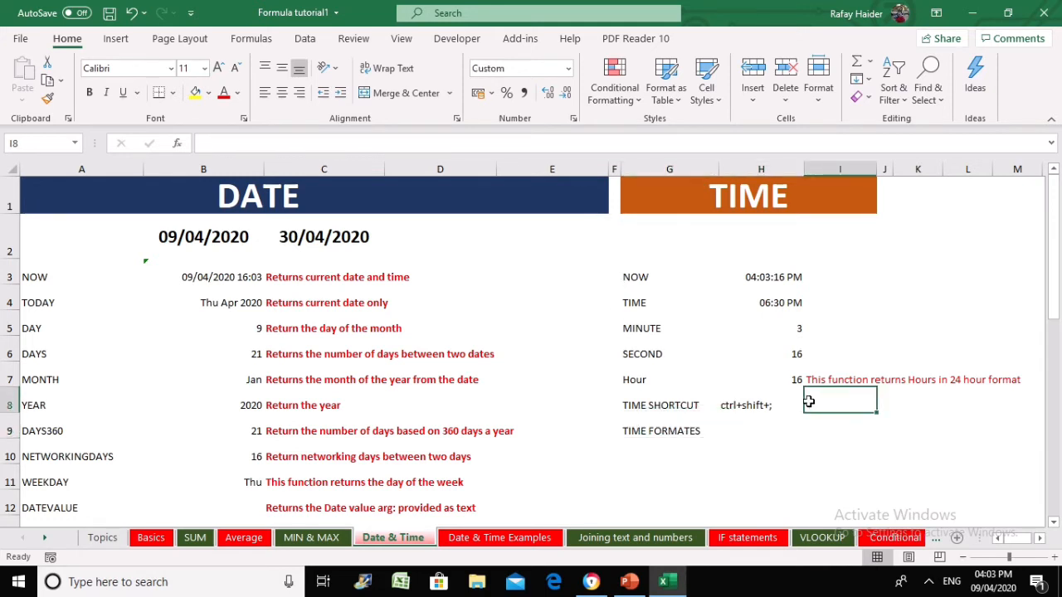
{"action": "left_click", "coordinate": [782, 405]}
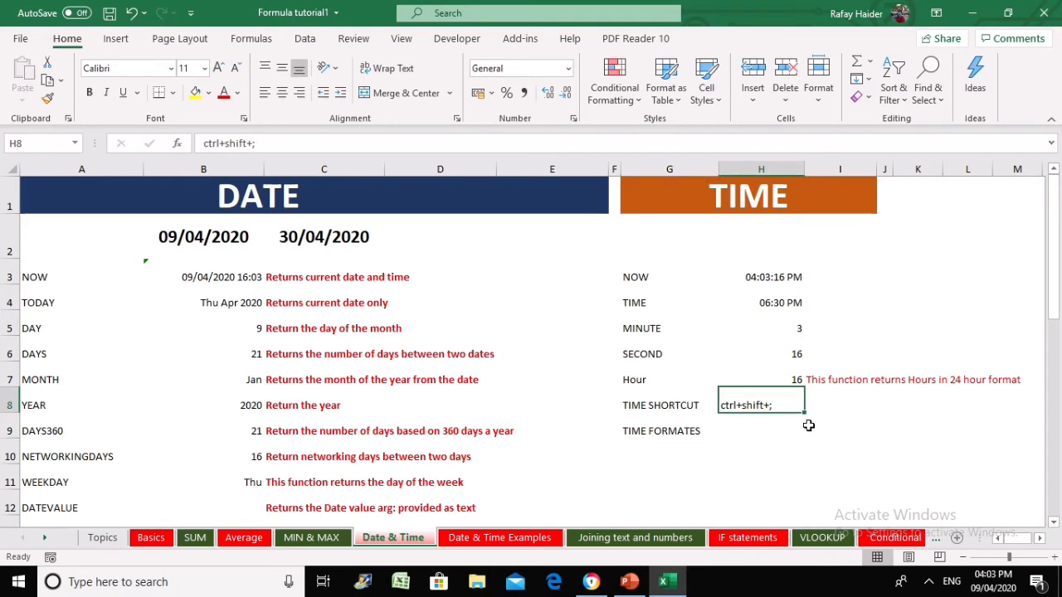
{"action": "scroll", "coordinate": [803, 427], "scroll_direction": "down", "scroll_amount": 1}
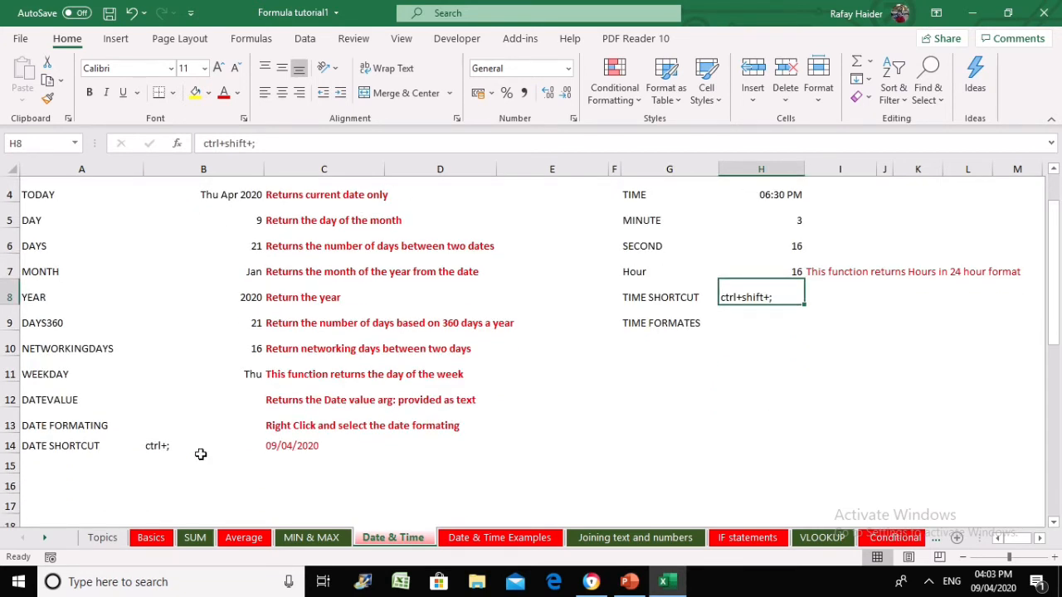
{"action": "left_click", "coordinate": [153, 447]}
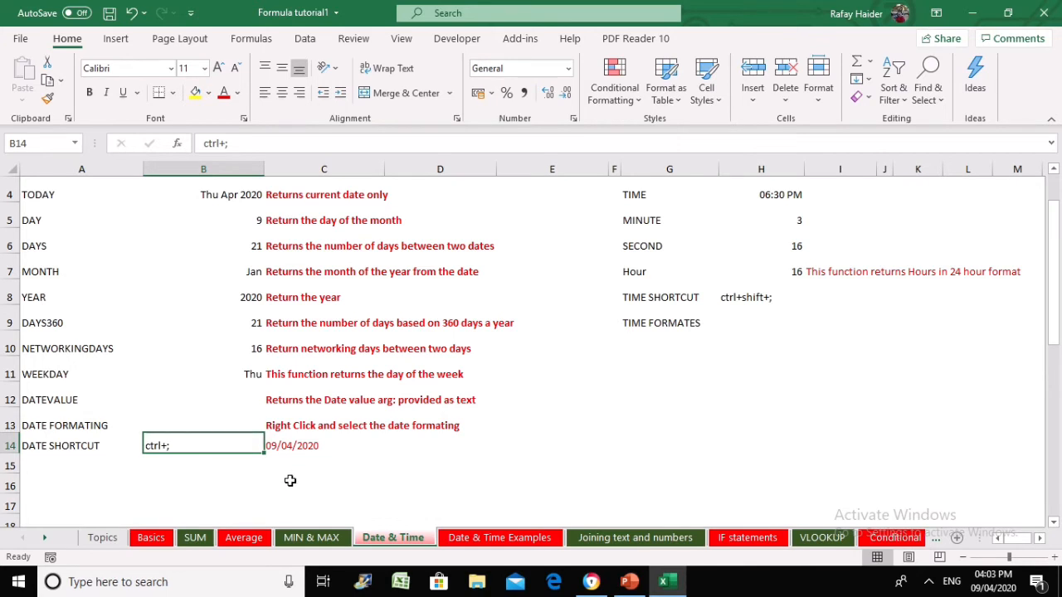
{"action": "left_click", "coordinate": [297, 445]}
{"action": "scroll", "coordinate": [905, 307], "scroll_direction": "up", "scroll_amount": 1}
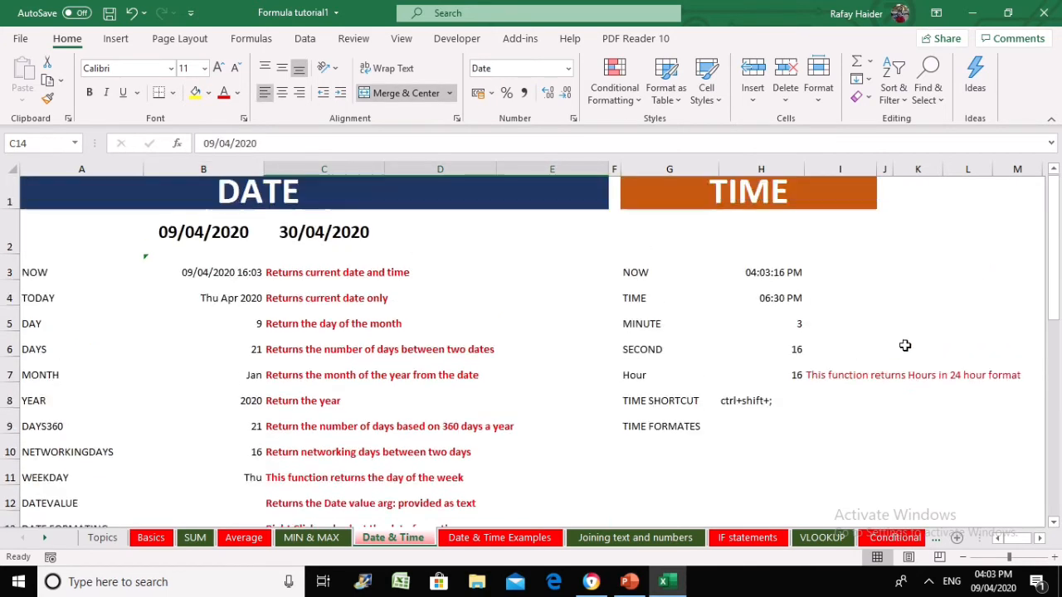
Insert the current time as a fixed value in cell I8 beside the time shortcut.
{"action": "left_click", "coordinate": [813, 405]}
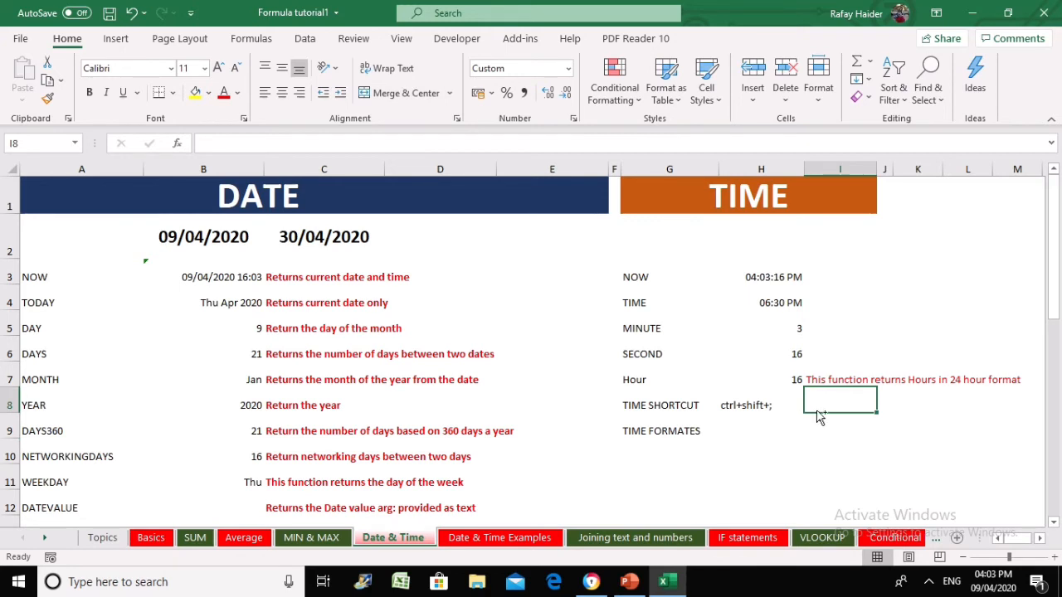
{"action": "key", "text": "ctrl+shift+semicolon"}
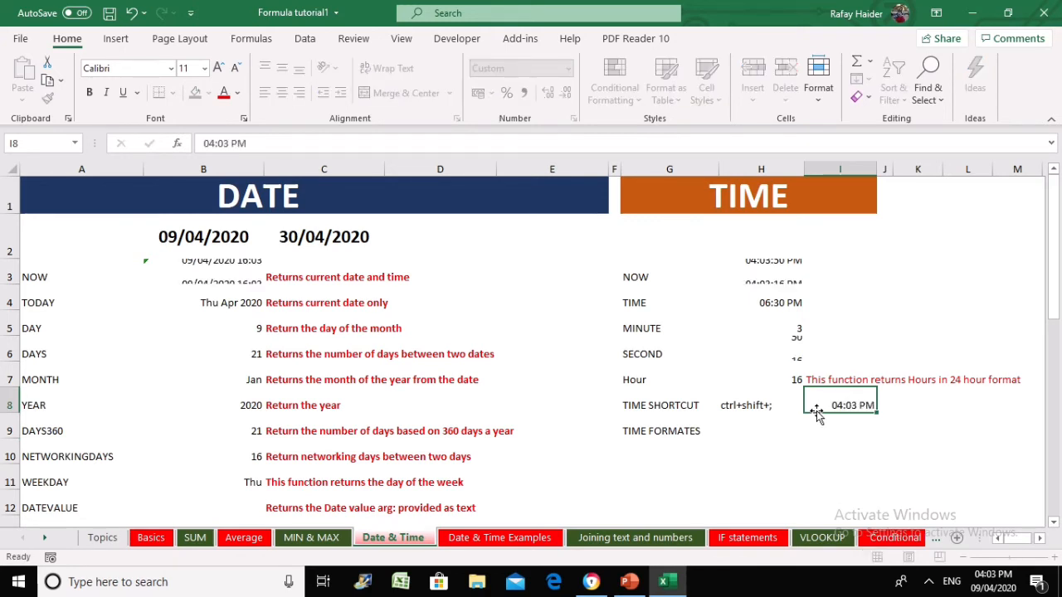
{"action": "key", "text": "Return"}
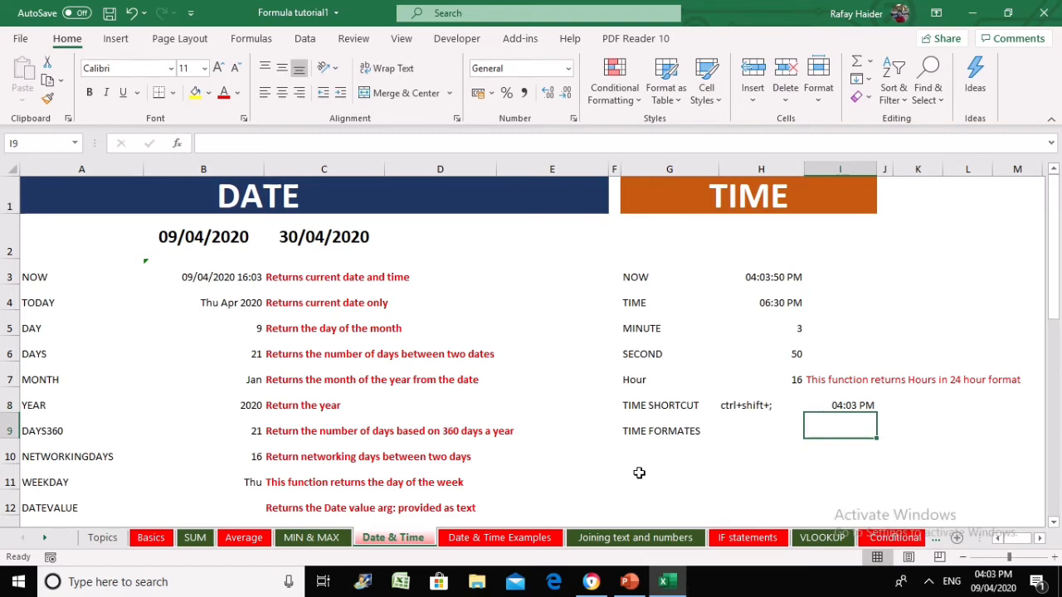
{"action": "key", "text": "Up"}
{"action": "key", "text": "Left"}
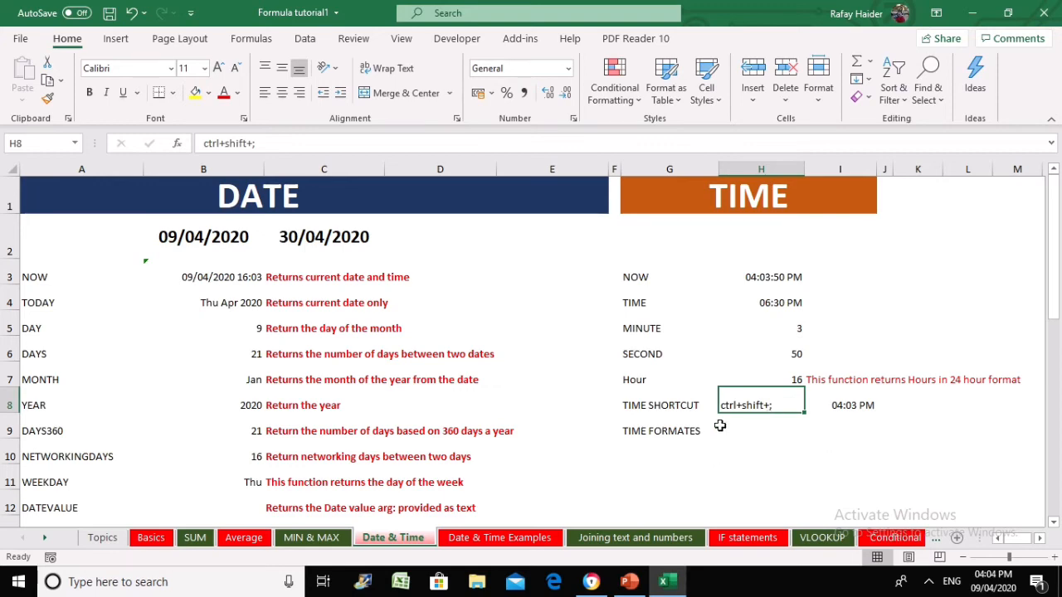
Check the date formatting and date shortcut rows against the TIME FORMATES row.
{"action": "scroll", "coordinate": [322, 450], "scroll_direction": "down", "scroll_amount": 2}
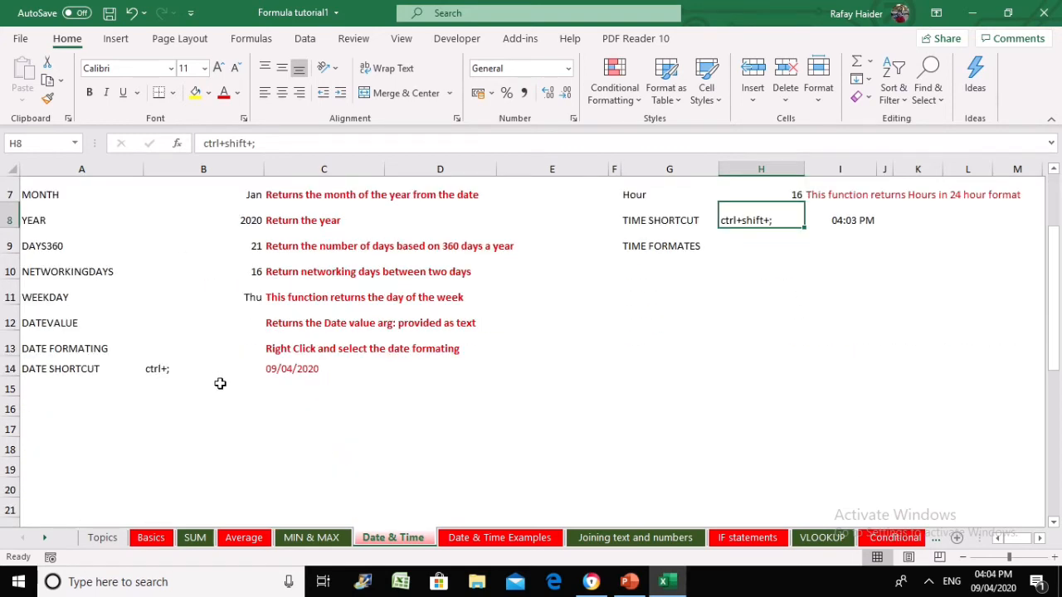
{"action": "scroll", "coordinate": [854, 450], "scroll_direction": "up", "scroll_amount": 2}
{"action": "left_click", "coordinate": [731, 427]}
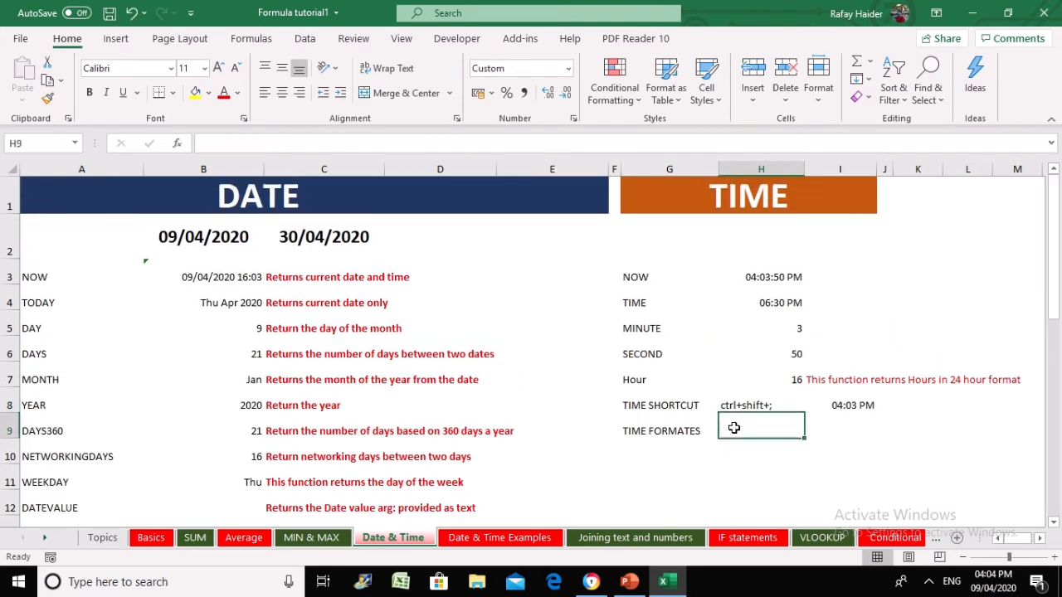
{"action": "scroll", "coordinate": [343, 460], "scroll_direction": "down", "scroll_amount": 1}
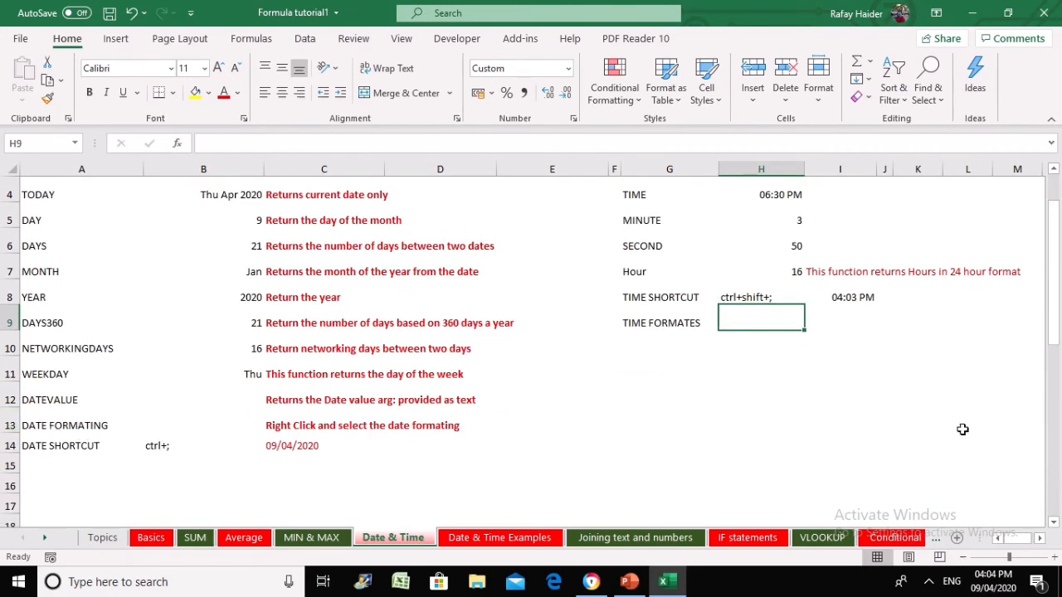
{"action": "scroll", "coordinate": [846, 434], "scroll_direction": "up", "scroll_amount": 1}
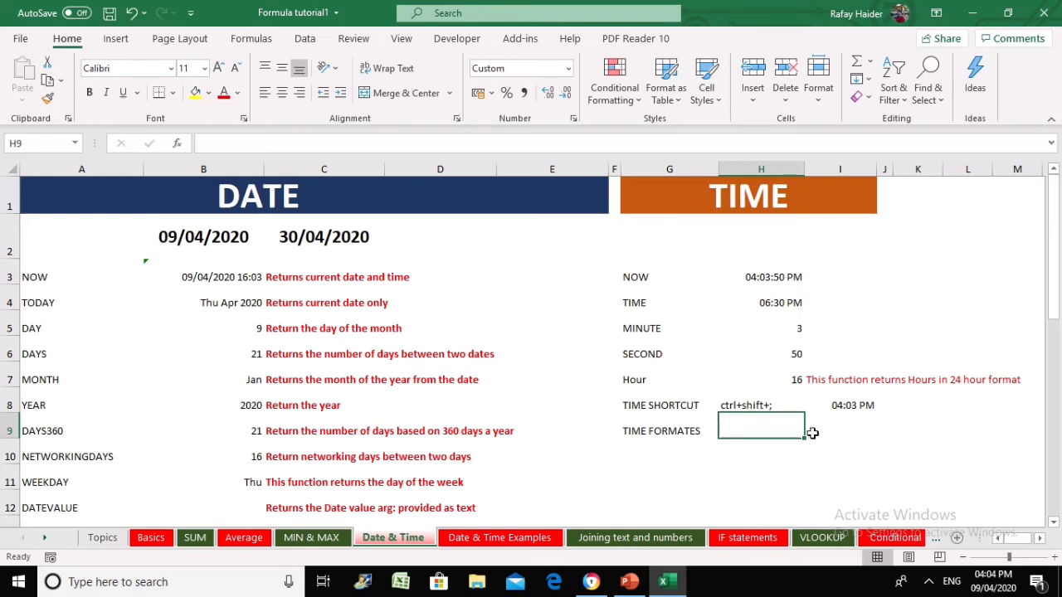
Preview cell I8's custom number format without the AM/PM part, and restore the code as hh:mm am/pm.
{"action": "left_click", "coordinate": [829, 406]}
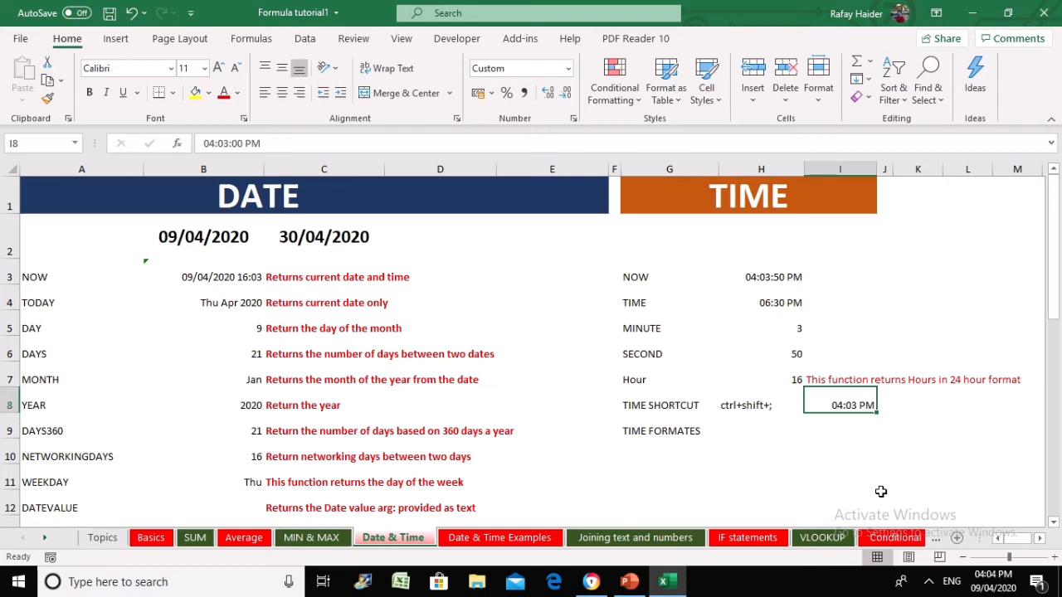
{"action": "right_click", "coordinate": [857, 404]}
{"action": "left_click", "coordinate": [913, 484]}
{"action": "left_click_drag", "start_coordinate": [792, 206], "coordinate": [322, 155]}
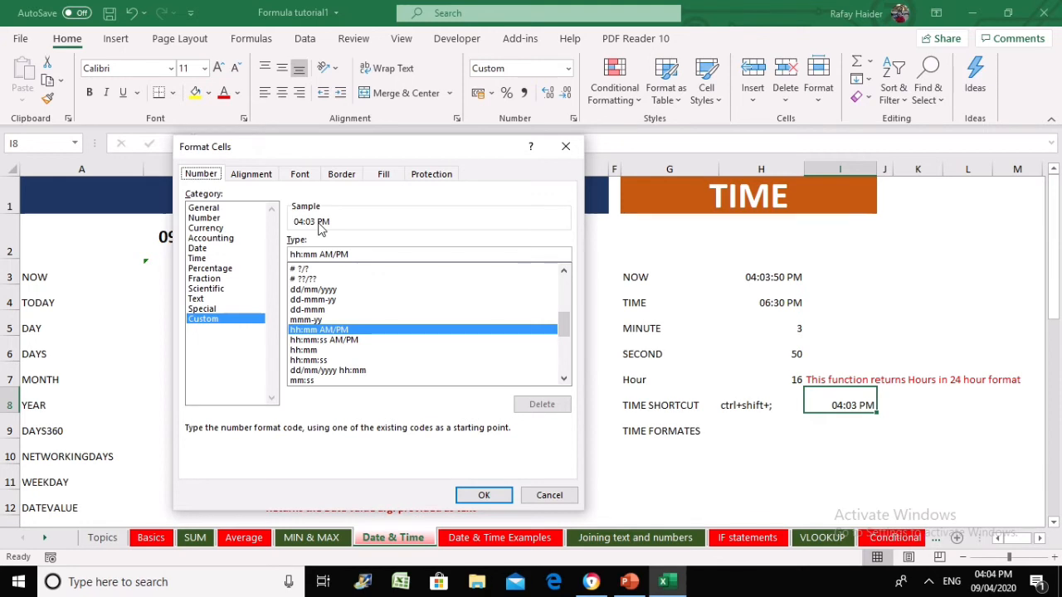
{"action": "left_click", "coordinate": [384, 255]}
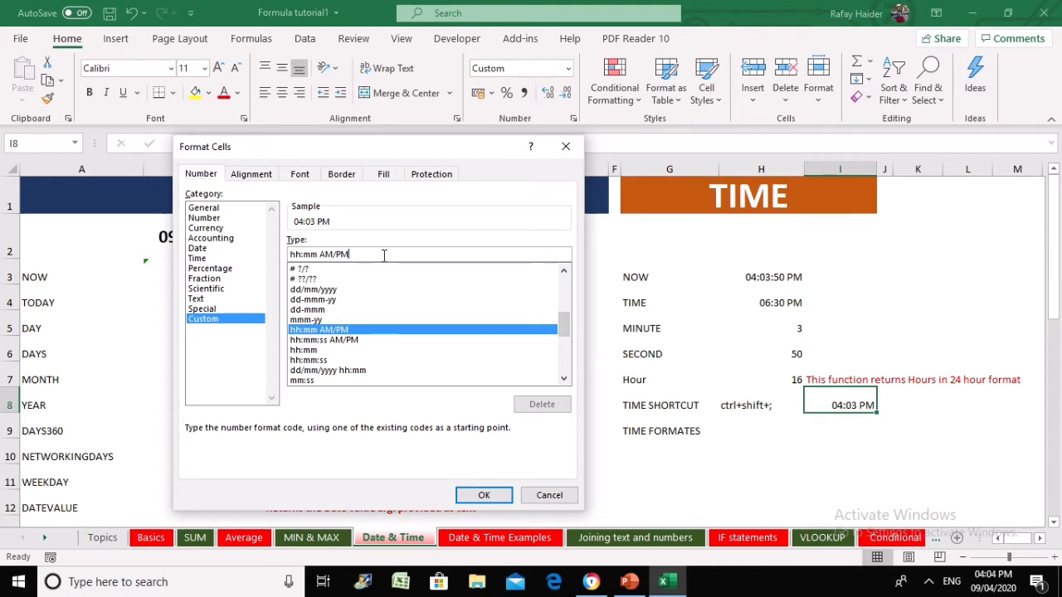
{"action": "key", "text": "BackSpace"}
{"action": "key", "text": "BackSpace"}
{"action": "key", "text": "BackSpace"}
{"action": "key", "text": "BackSpace"}
{"action": "key", "text": "BackSpace"}
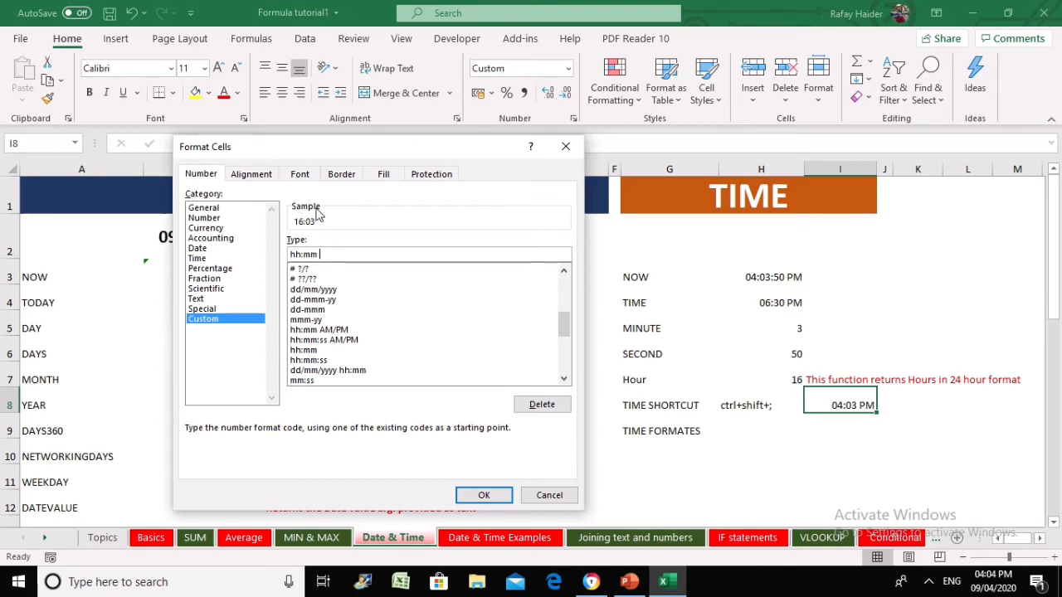
{"action": "type", "text": "am/pm"}
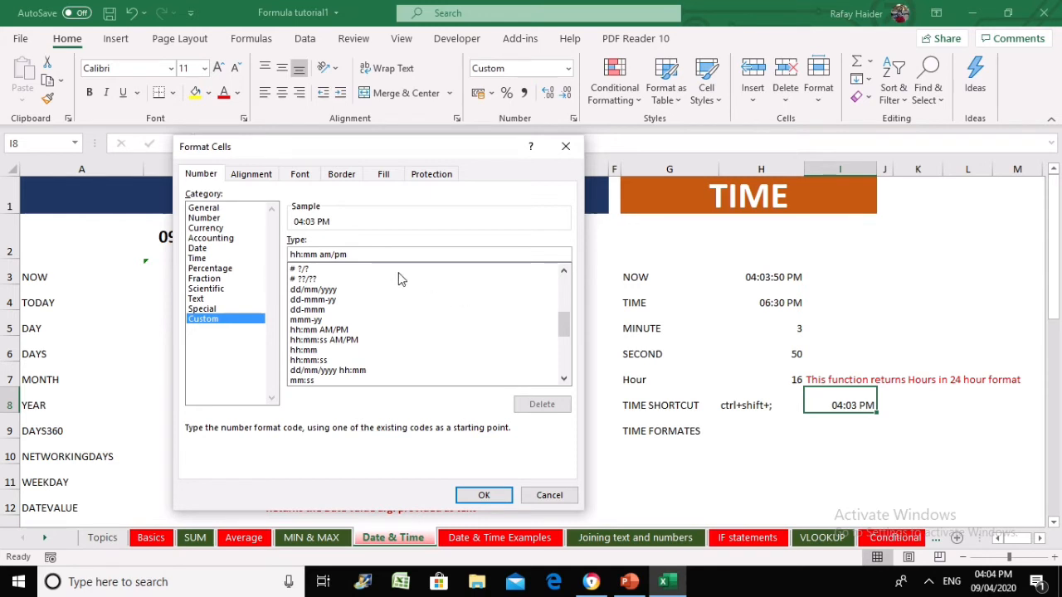
Apply the custom number format hh:mm to cell I8 for a 24-hour time display.
{"action": "key", "text": "BackSpace"}
{"action": "key", "text": "BackSpace"}
{"action": "key", "text": "BackSpace"}
{"action": "key", "text": "BackSpace"}
{"action": "key", "text": "BackSpace"}
{"action": "key", "text": "Return"}
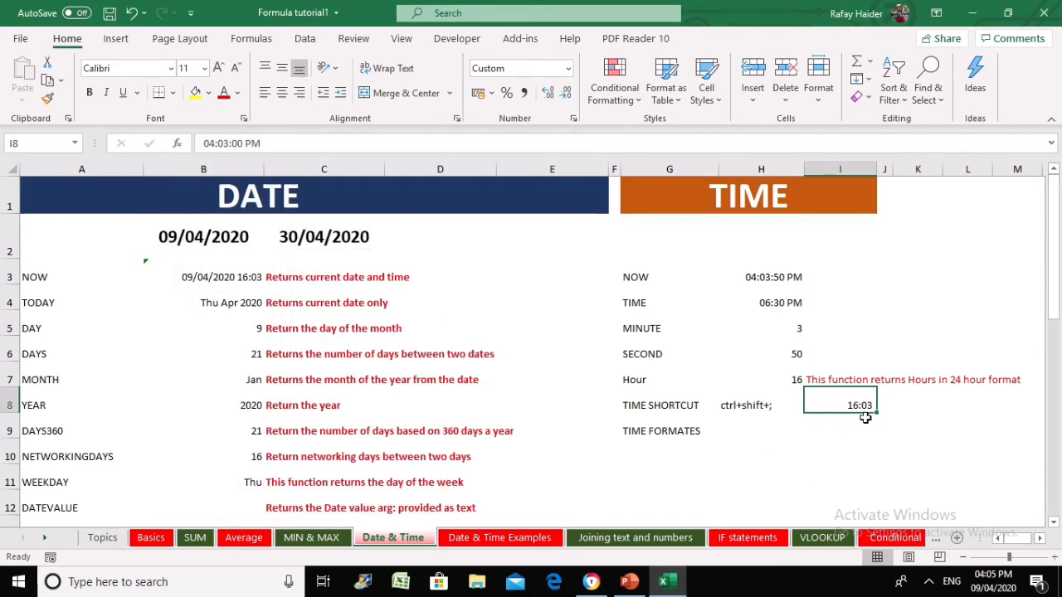
Change the custom number format of cell I8 to hh:mm am/pm for a 12-hour time display.
{"action": "right_click", "coordinate": [821, 404]}
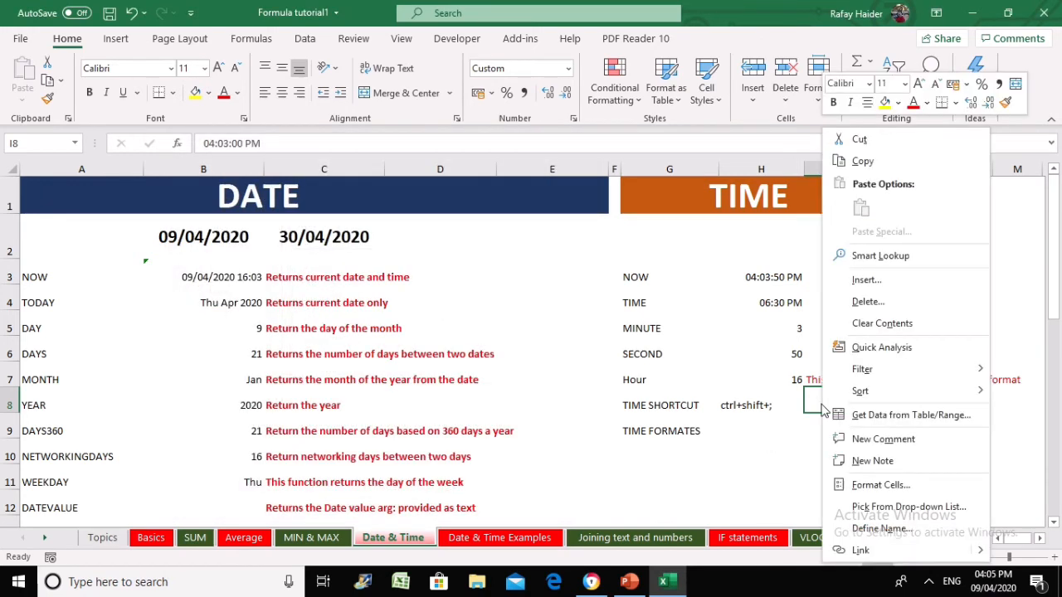
{"action": "left_click", "coordinate": [830, 481]}
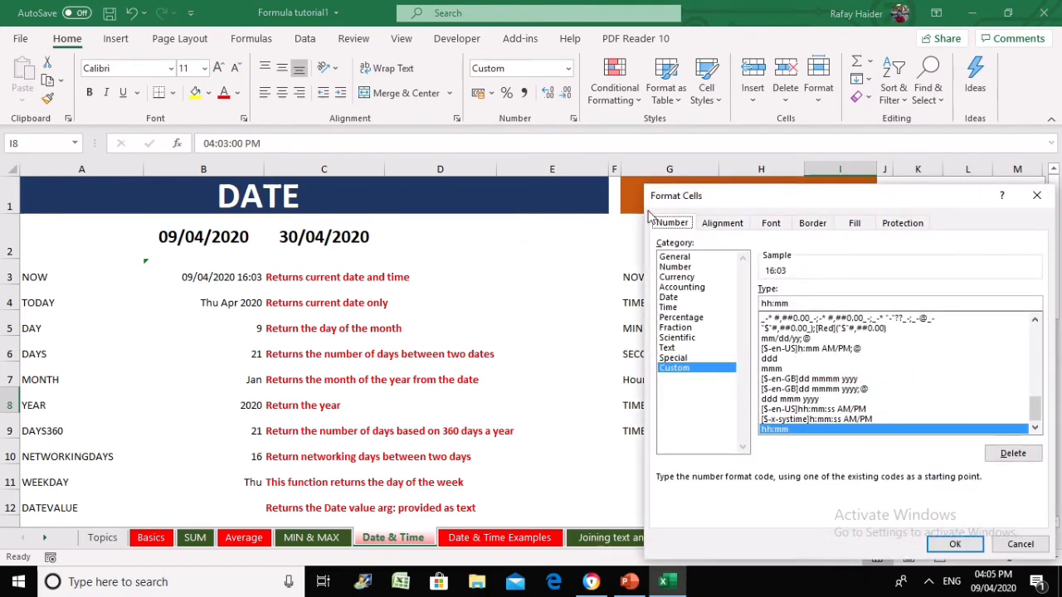
{"action": "left_click_drag", "start_coordinate": [697, 203], "coordinate": [146, 135]}
{"action": "left_click", "coordinate": [263, 244]}
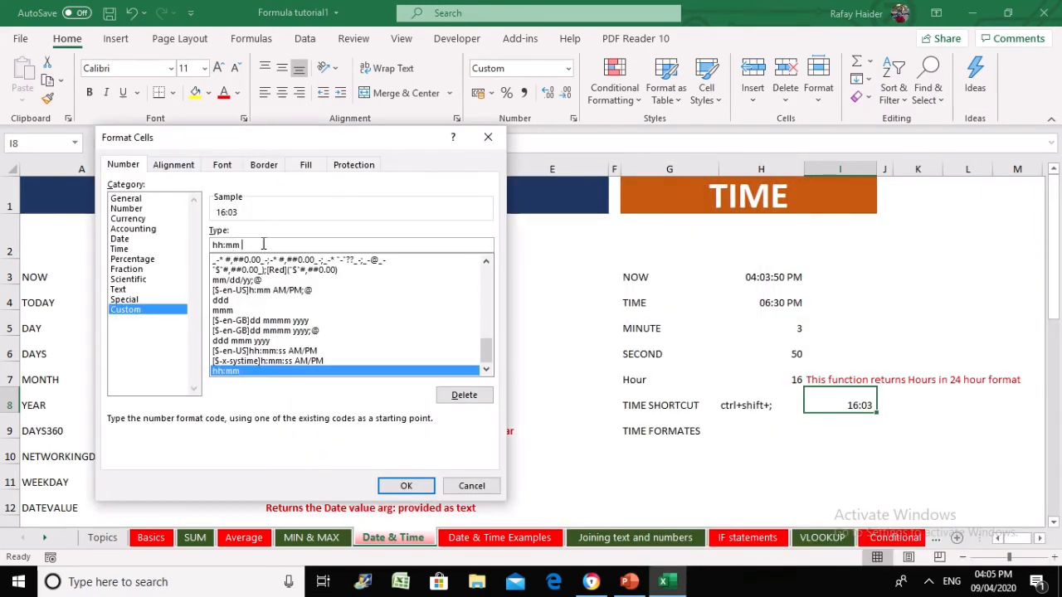
{"action": "type", "text": "am"}
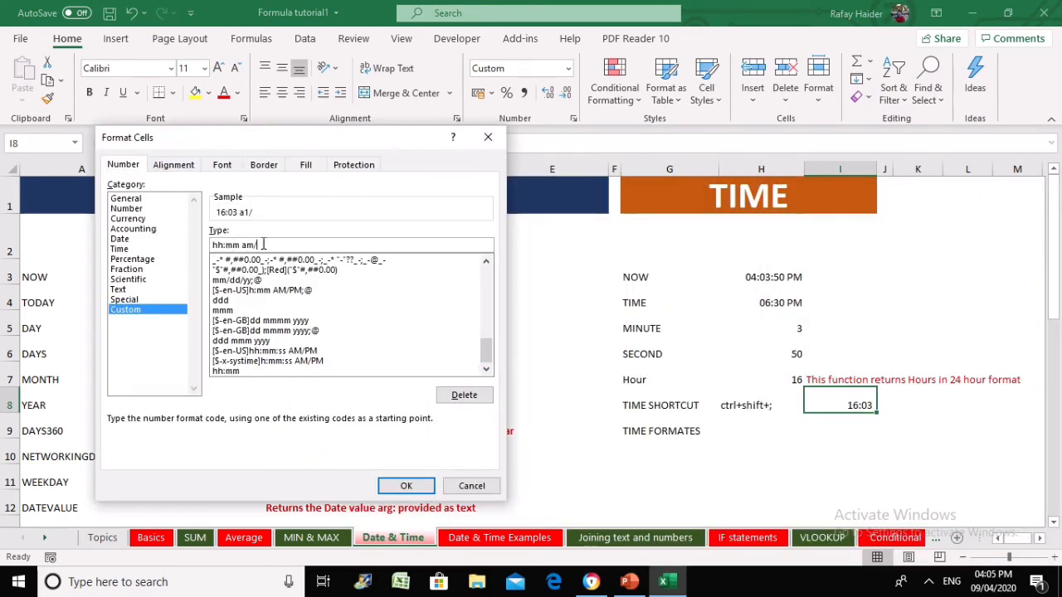
{"action": "type", "text": "/pm"}
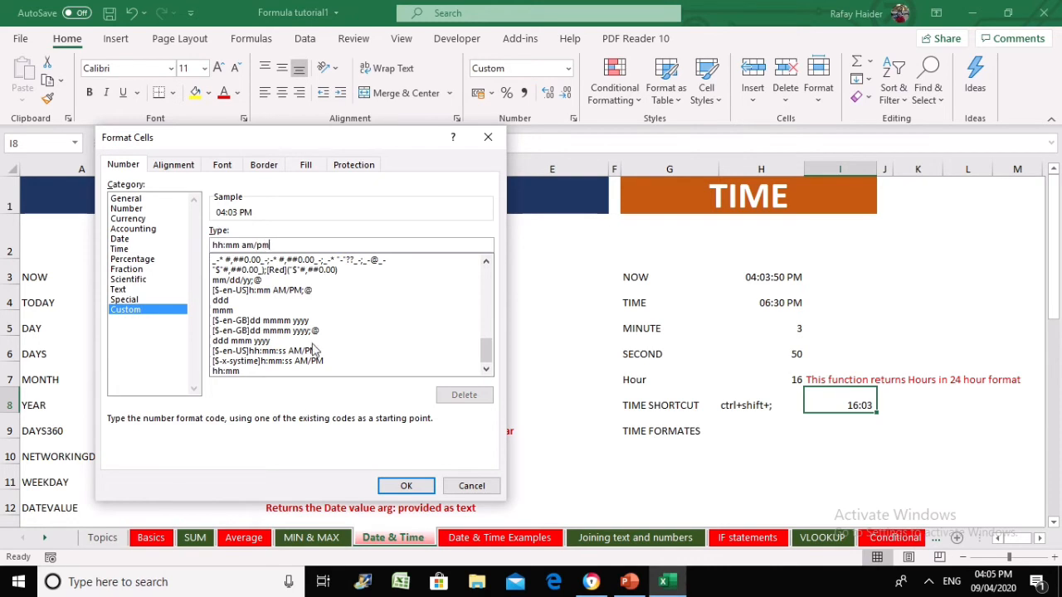
{"action": "left_click", "coordinate": [402, 489]}
{"action": "left_click", "coordinate": [779, 497]}
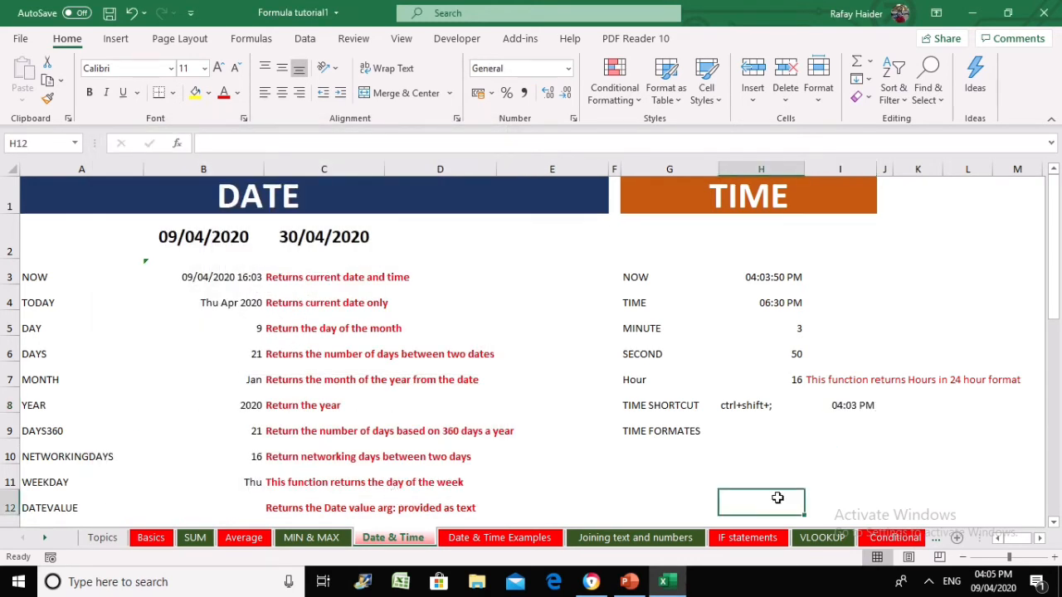
{"action": "left_click", "coordinate": [821, 411]}
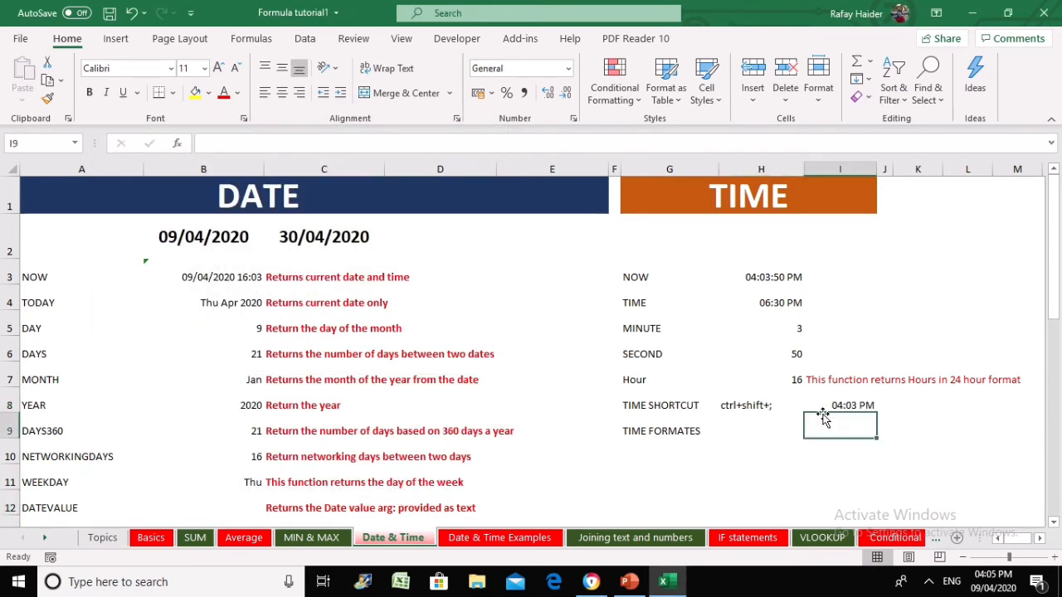
{"action": "left_click", "coordinate": [215, 193]}
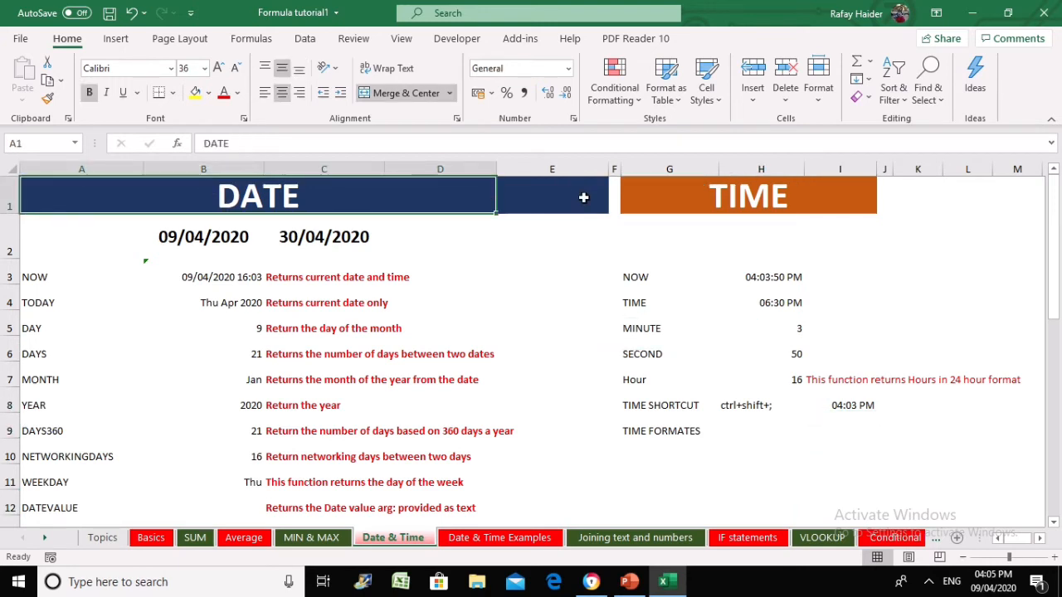
{"action": "left_click", "coordinate": [682, 197]}
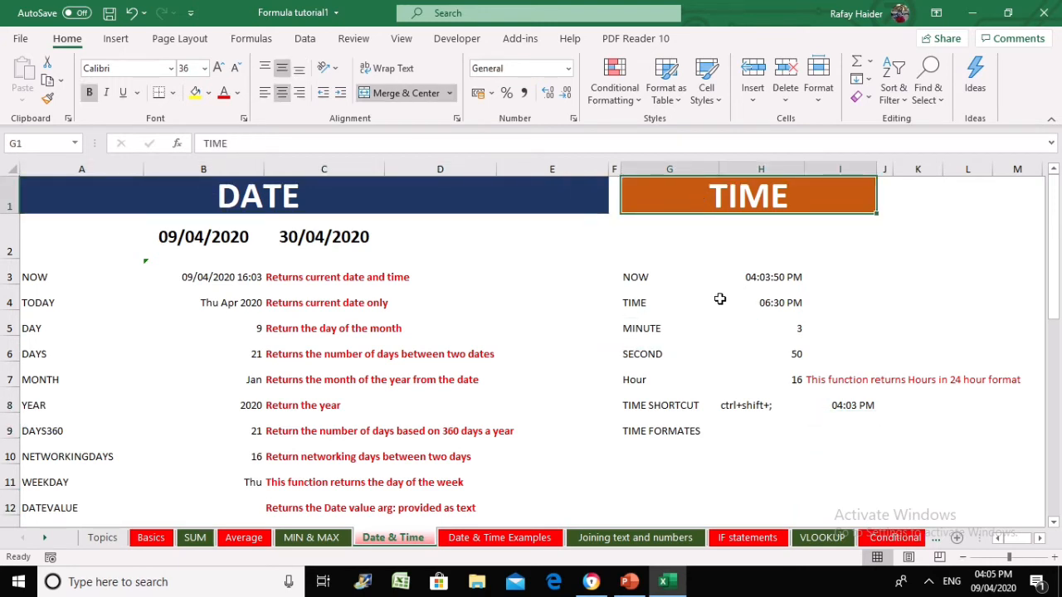
{"action": "scroll", "coordinate": [720, 298], "scroll_direction": "down", "scroll_amount": 3}
{"action": "scroll", "coordinate": [718, 299], "scroll_direction": "up", "scroll_amount": 3}
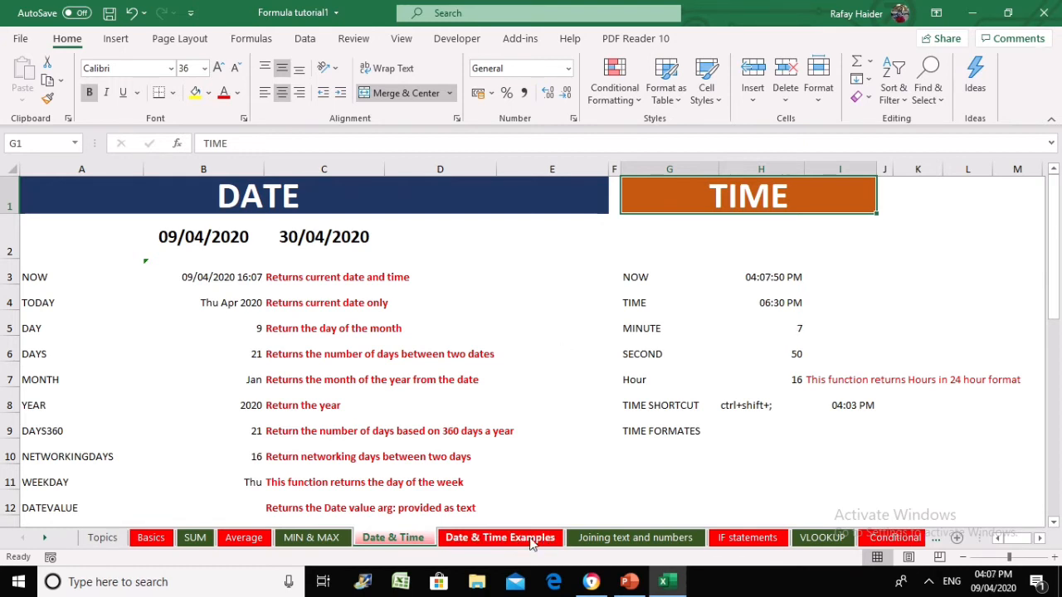
Open the Date & Time Examples sheet and enter =TODAY() as today's date in cell B4 of the Date functions table.
{"action": "left_click", "coordinate": [532, 540]}
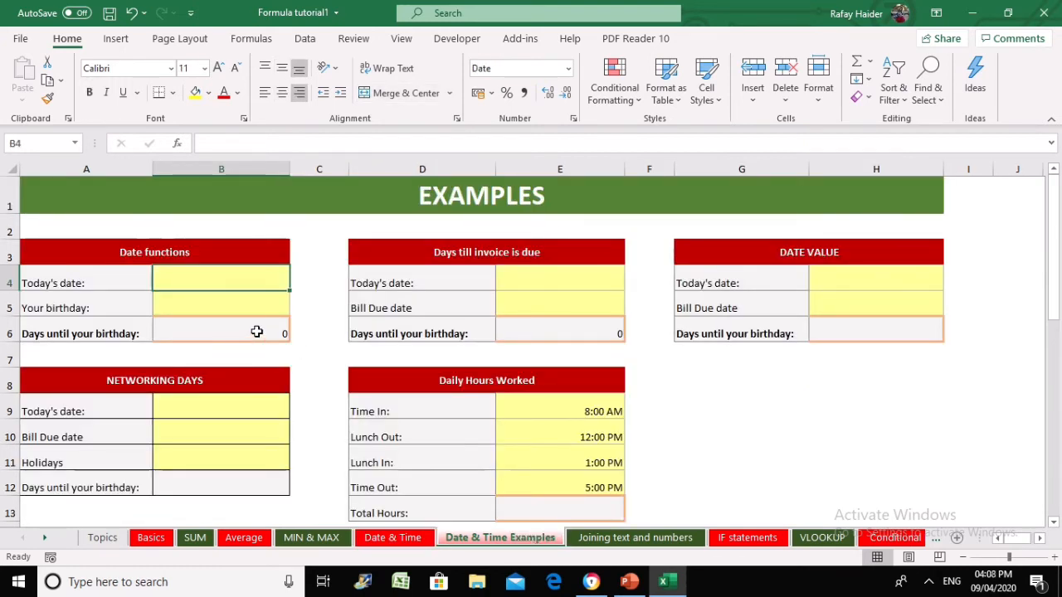
{"action": "left_click", "coordinate": [34, 335]}
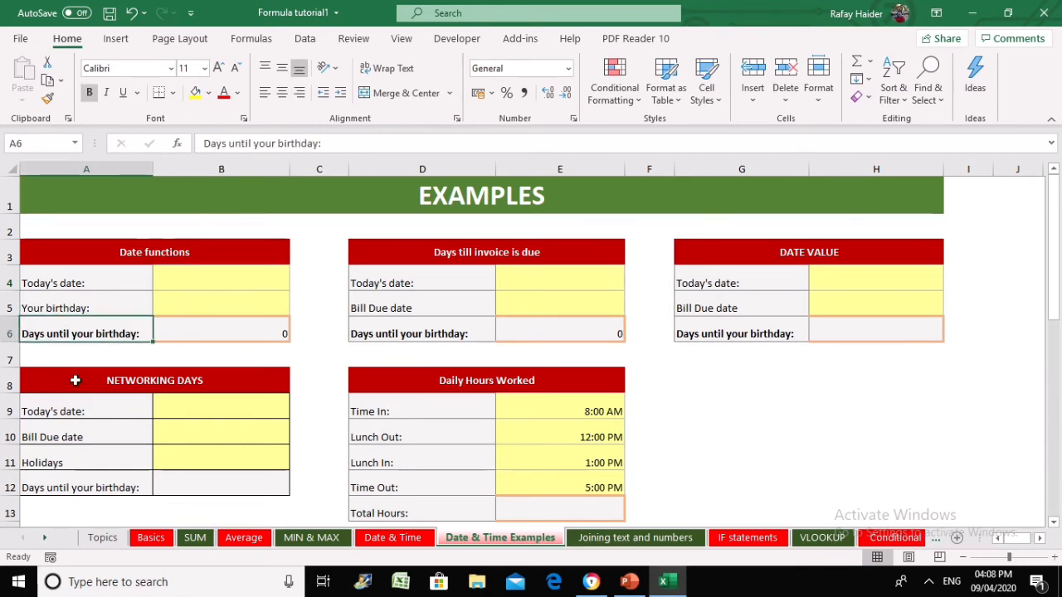
{"action": "left_click", "coordinate": [168, 273]}
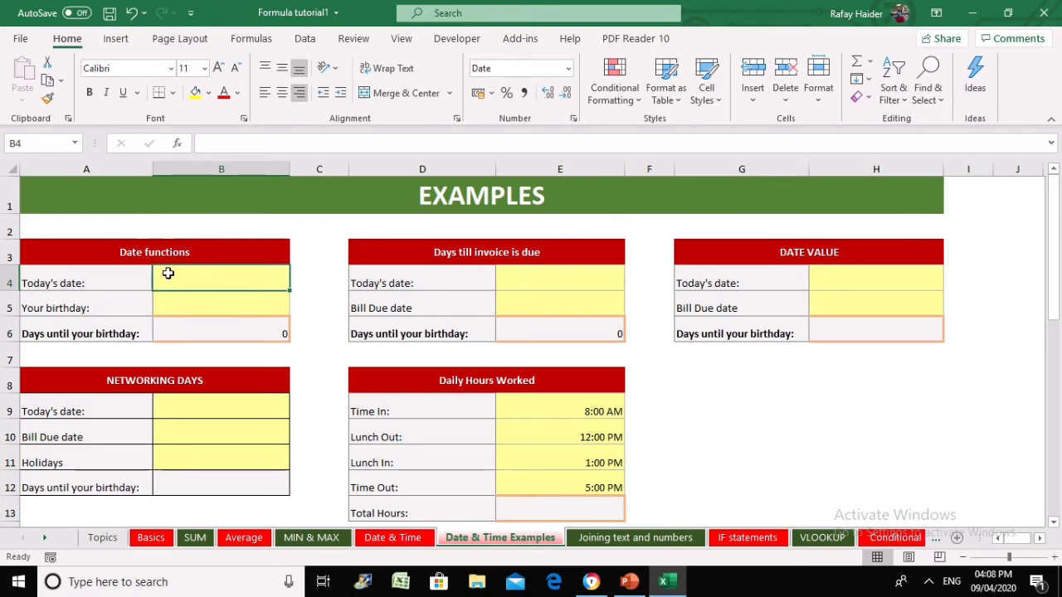
{"action": "type", "text": "=s"}
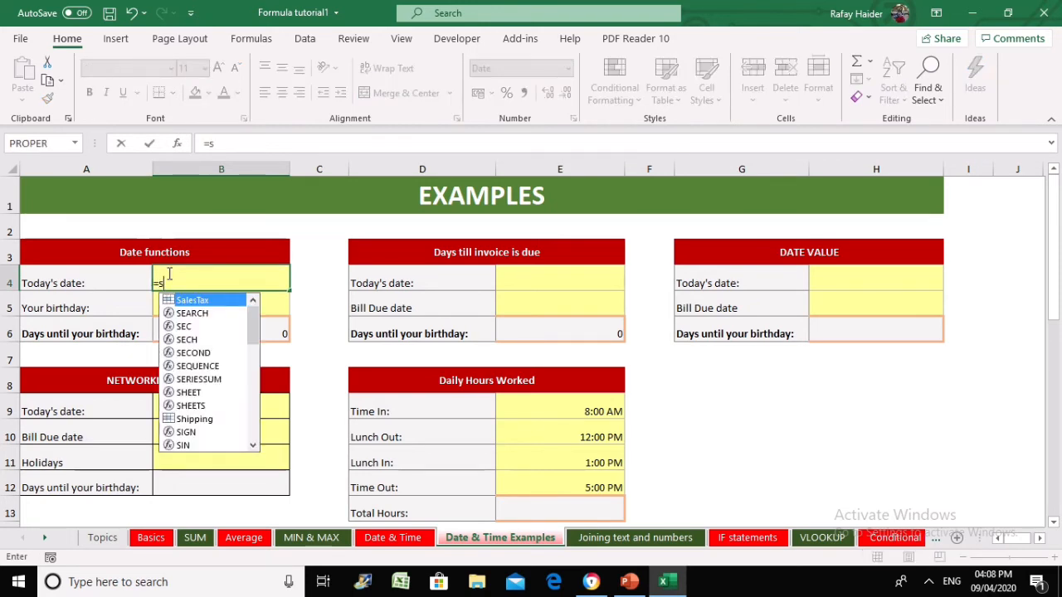
{"action": "key", "text": "BackSpace"}
{"action": "type", "text": "today"}
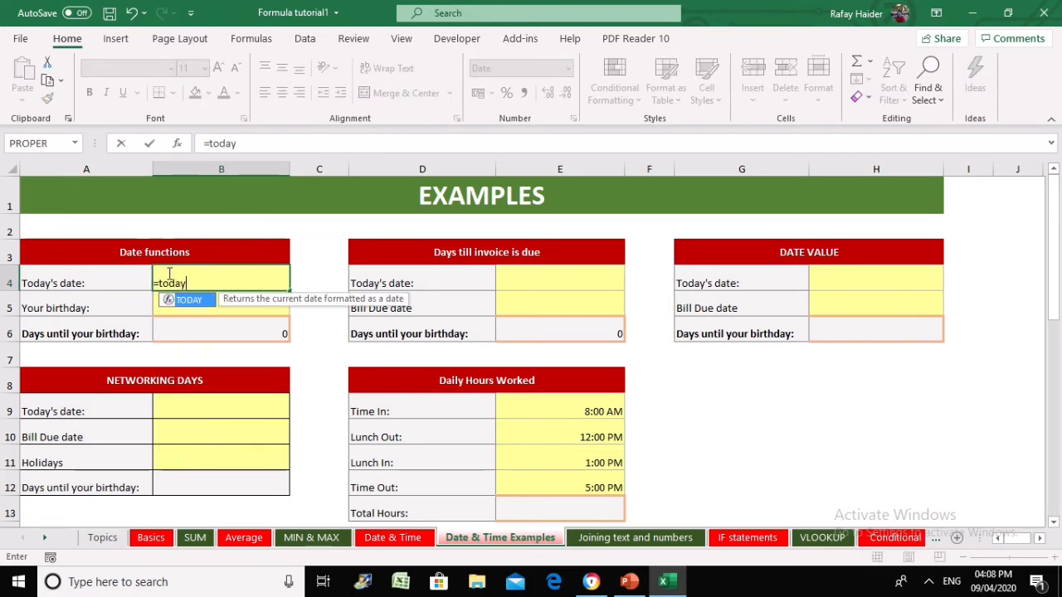
{"action": "type", "text": "()"}
{"action": "key", "text": "Return"}
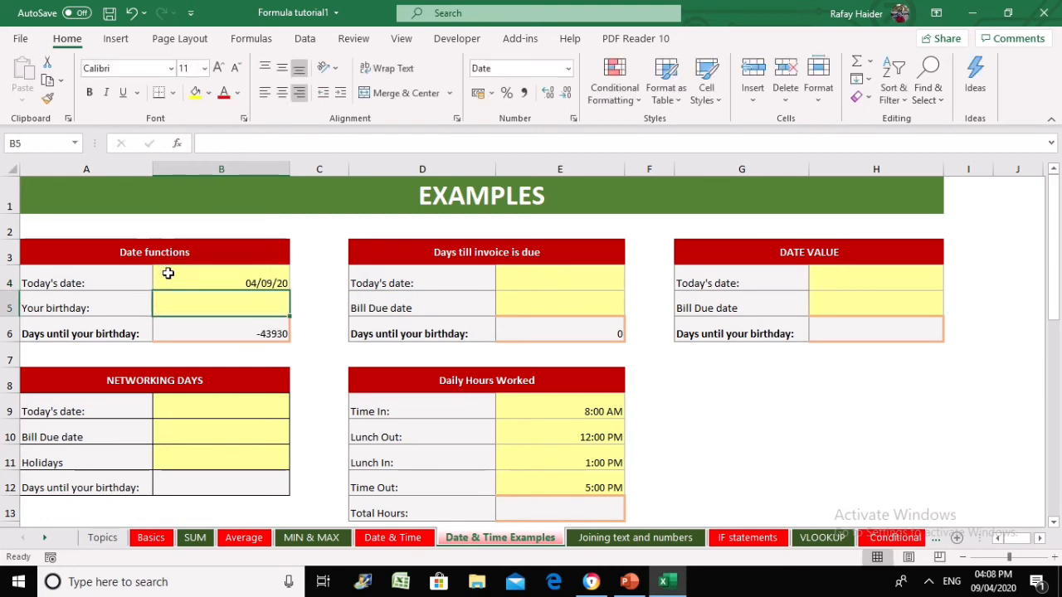
Clear the existing formula in B6 and enter the birthday date in cell B5 of the Date functions table.
{"action": "key", "text": "Down"}
{"action": "key", "text": "Delete"}
{"action": "key", "text": "Up"}
{"action": "type", "text": "31/12"}
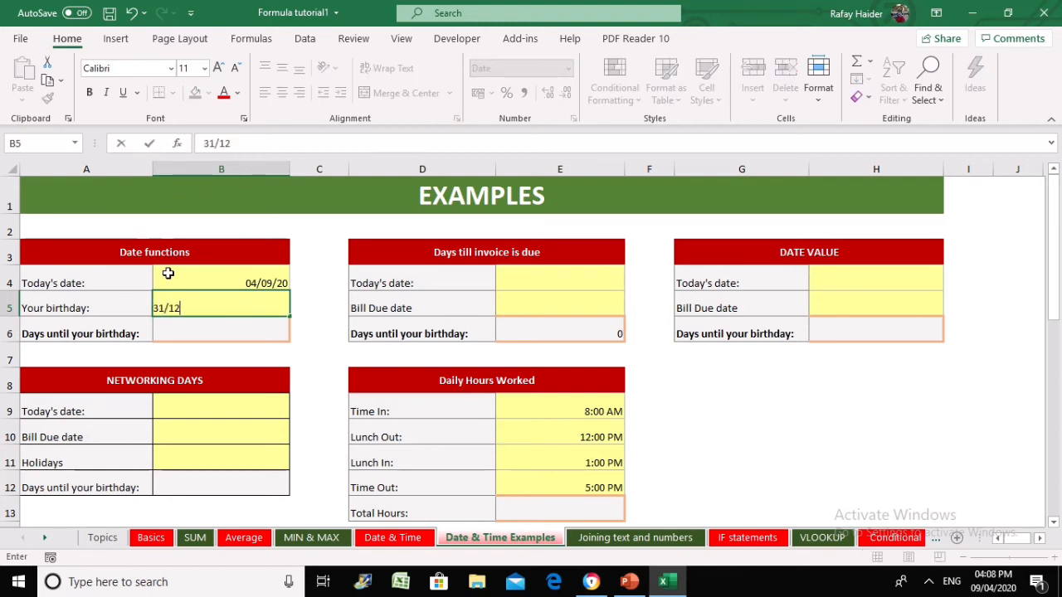
{"action": "type", "text": "/2020"}
{"action": "key", "text": "Return"}
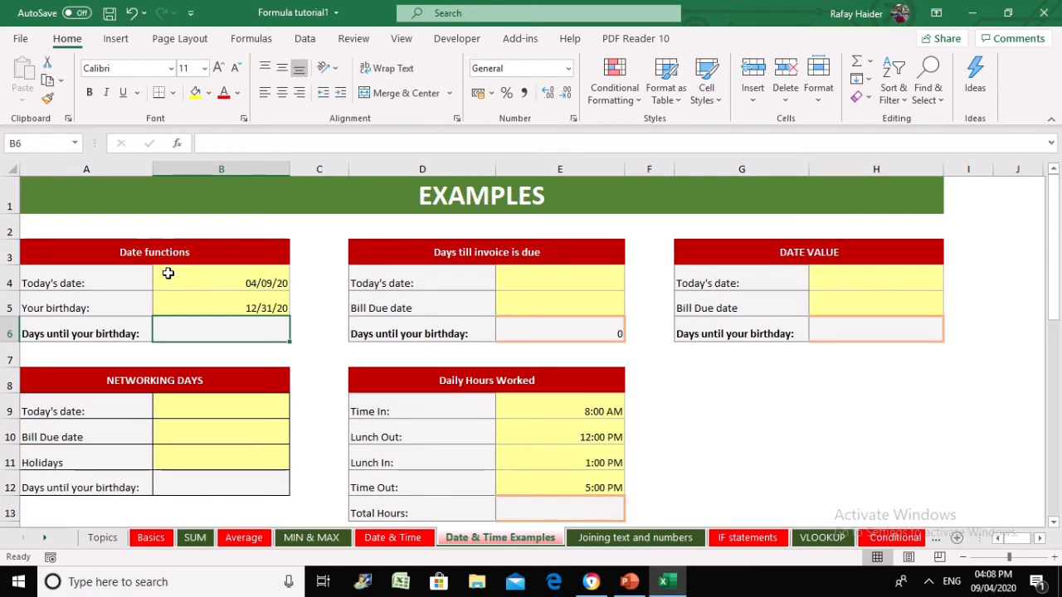
Calculate the days until the birthday in cell B6 with the formula =B5-B4.
{"action": "type", "text": "="}
{"action": "key", "text": "Up"}
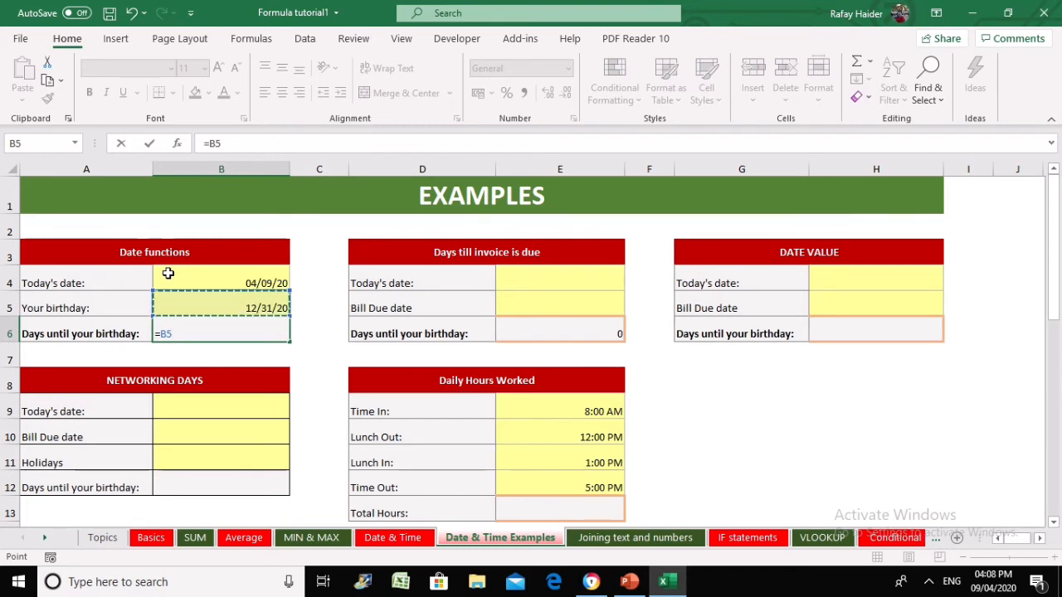
{"action": "type", "text": "-"}
{"action": "key", "text": "Up"}
{"action": "key", "text": "Up"}
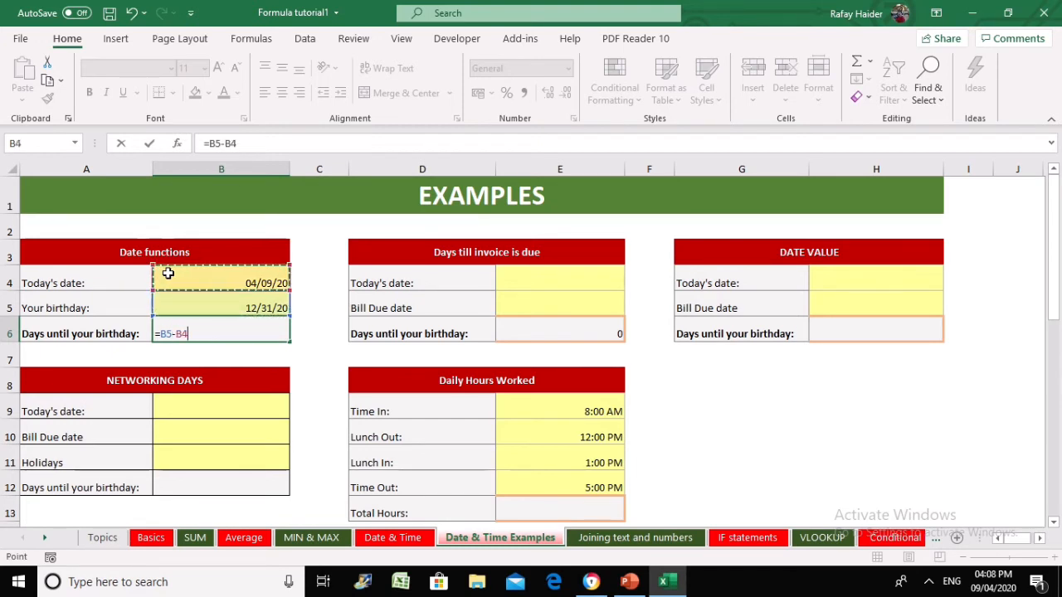
{"action": "key", "text": "ctrl+Return"}
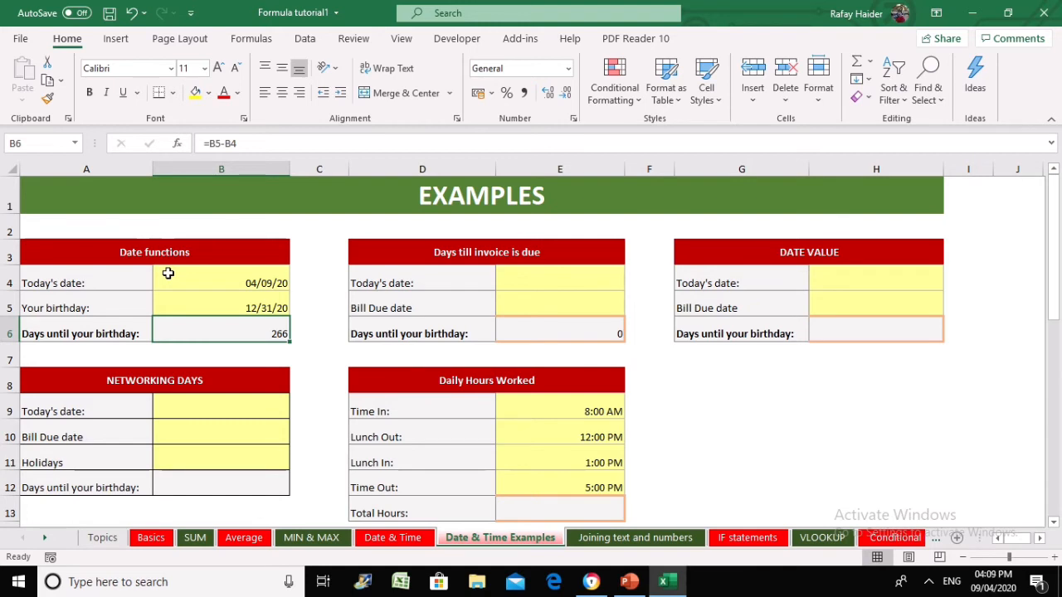
Examine how cells B4 and B5 of the Date functions table feed the subtraction formula in B6.
{"action": "key", "text": "Up"}
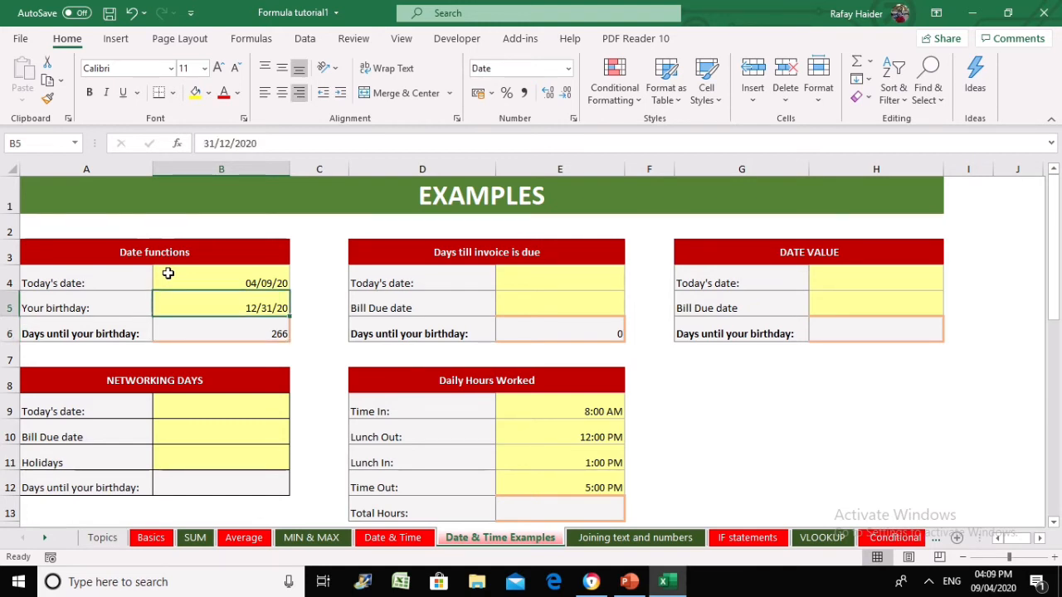
{"action": "key", "text": "Up"}
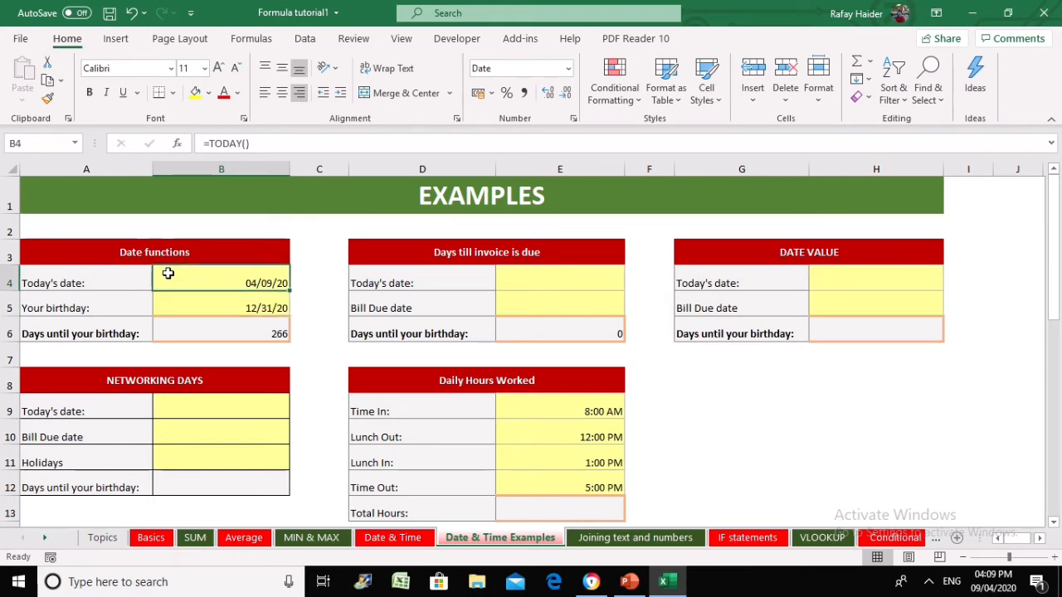
{"action": "key", "text": "Down"}
{"action": "key", "text": "Down"}
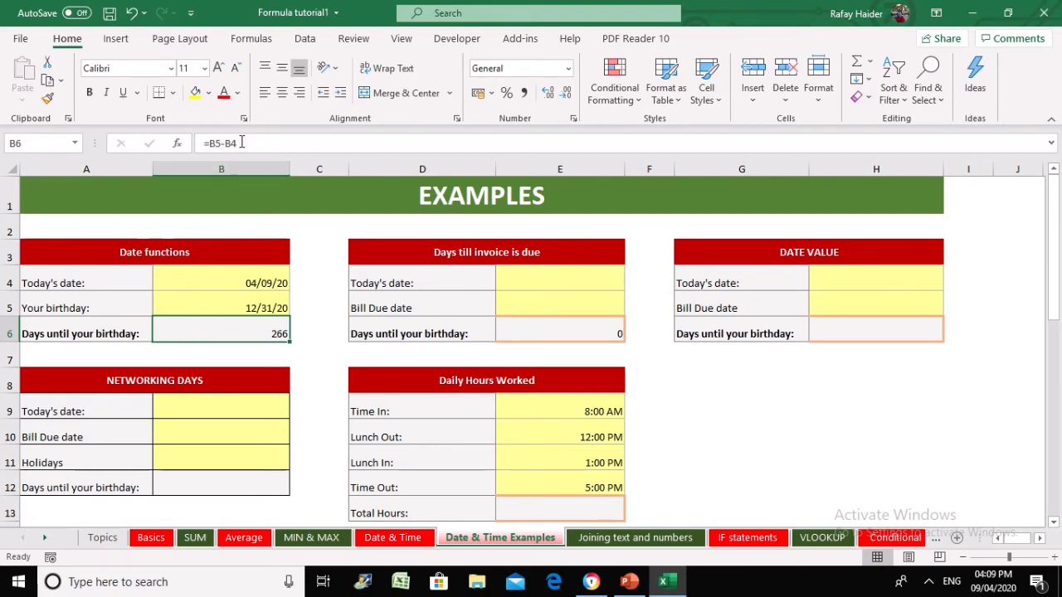
{"action": "left_click", "coordinate": [240, 303]}
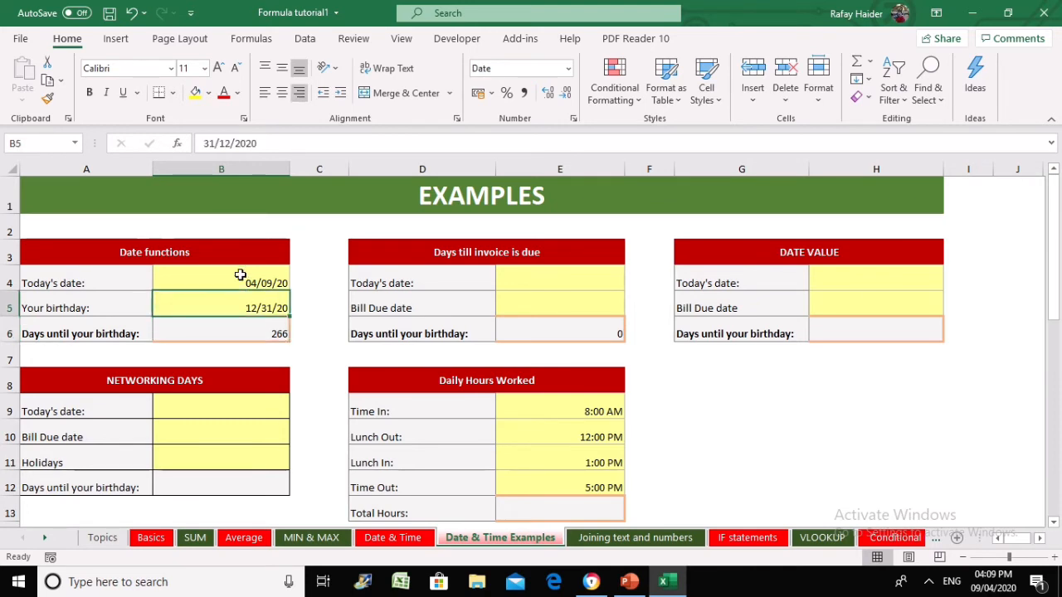
{"action": "left_click", "coordinate": [240, 276]}
{"action": "left_click", "coordinate": [241, 324]}
{"action": "left_click", "coordinate": [239, 299]}
{"action": "left_click", "coordinate": [242, 334]}
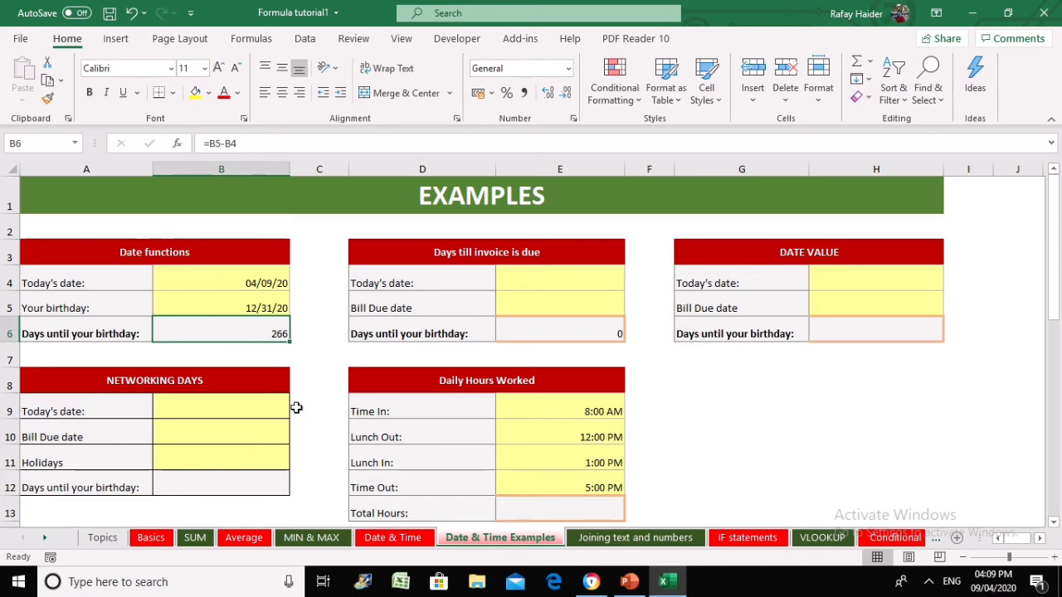
Enter =TODAY() in cell E4 of the Days till invoice is due table and clear the existing formula in E6.
{"action": "left_click", "coordinate": [532, 279]}
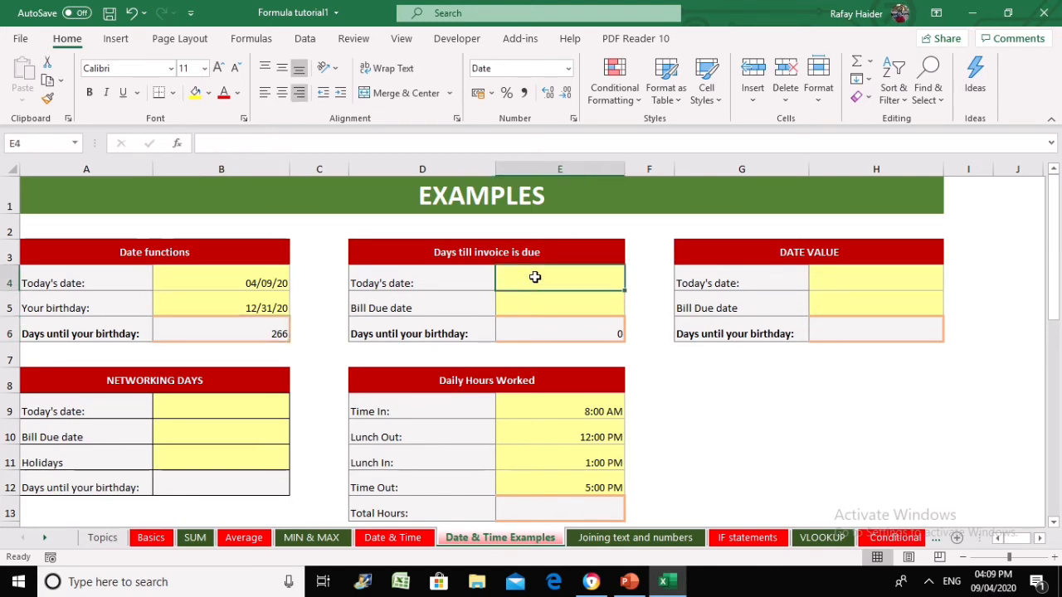
{"action": "type", "text": "=today"}
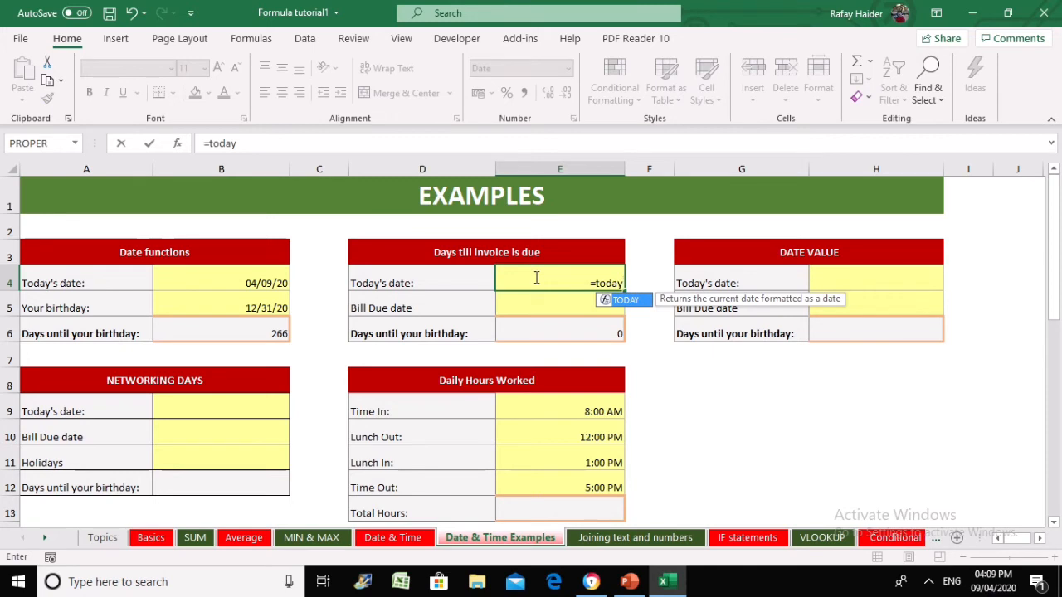
{"action": "type", "text": "()"}
{"action": "key", "text": "Return"}
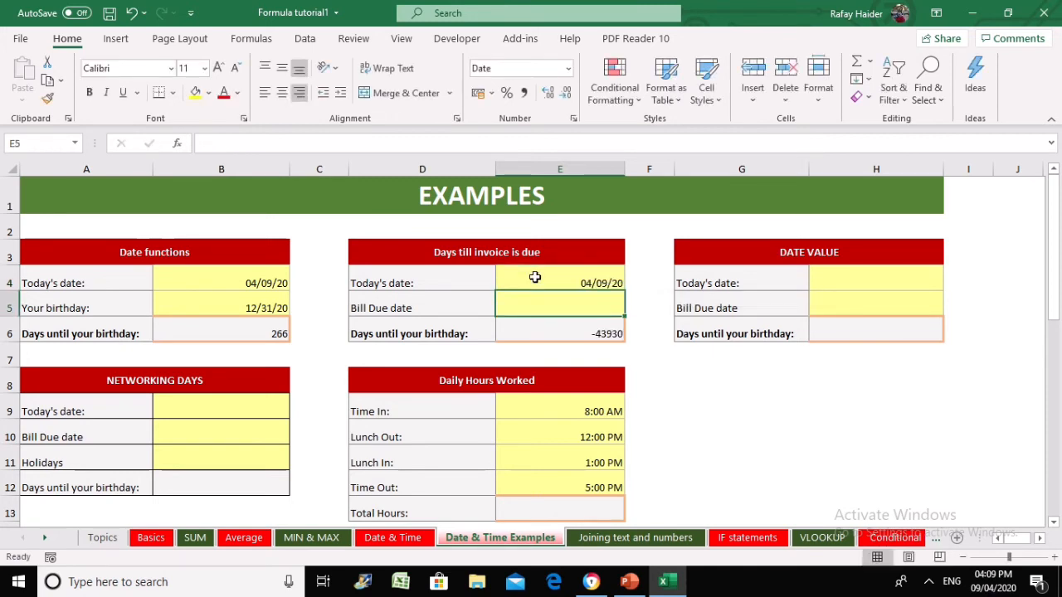
{"action": "key", "text": "Down"}
{"action": "key", "text": "Delete"}
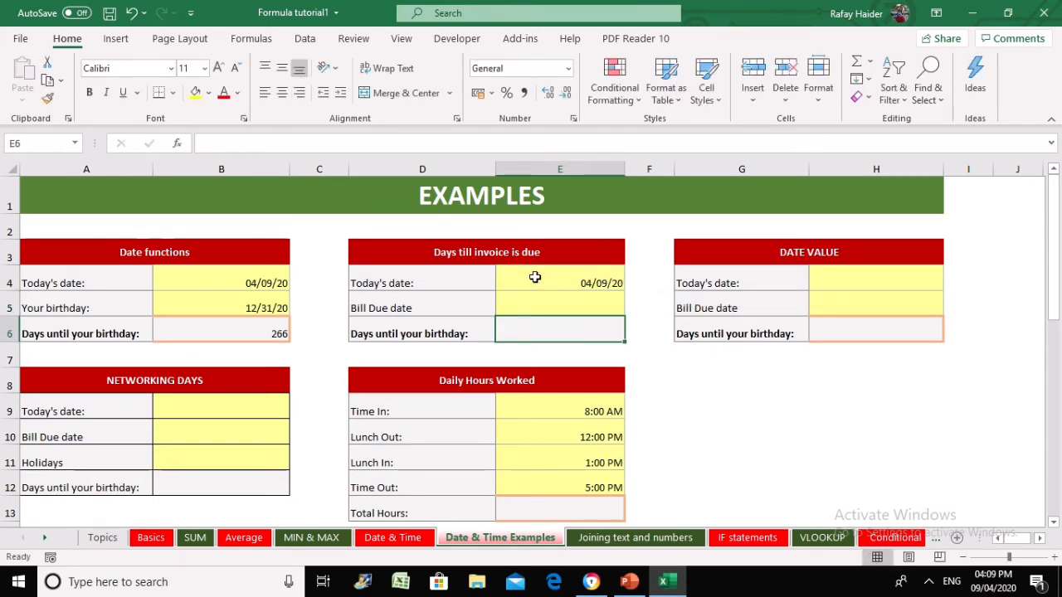
Try 04/03/2020 and 04/04/2020 as the bill due date in cell E5.
{"action": "key", "text": "Up"}
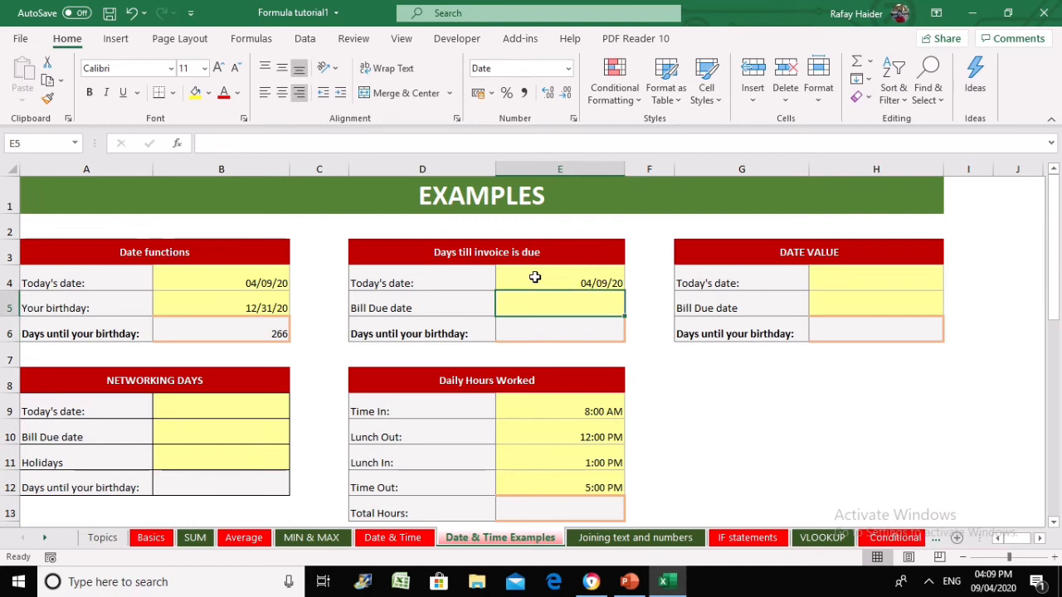
{"action": "type", "text": "04/03/2020"}
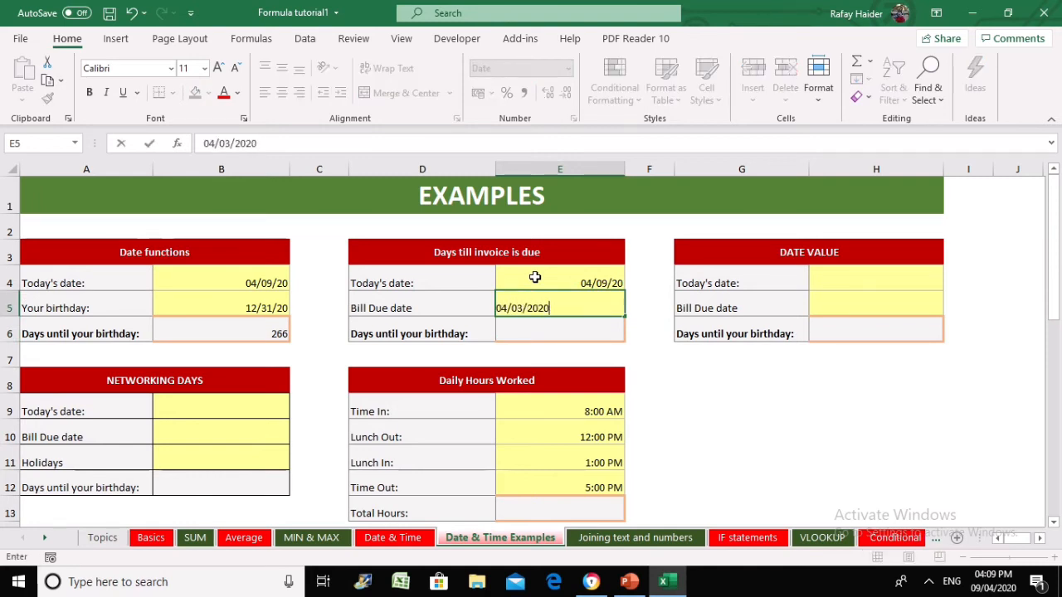
{"action": "key", "text": "Return"}
{"action": "key", "text": "Up"}
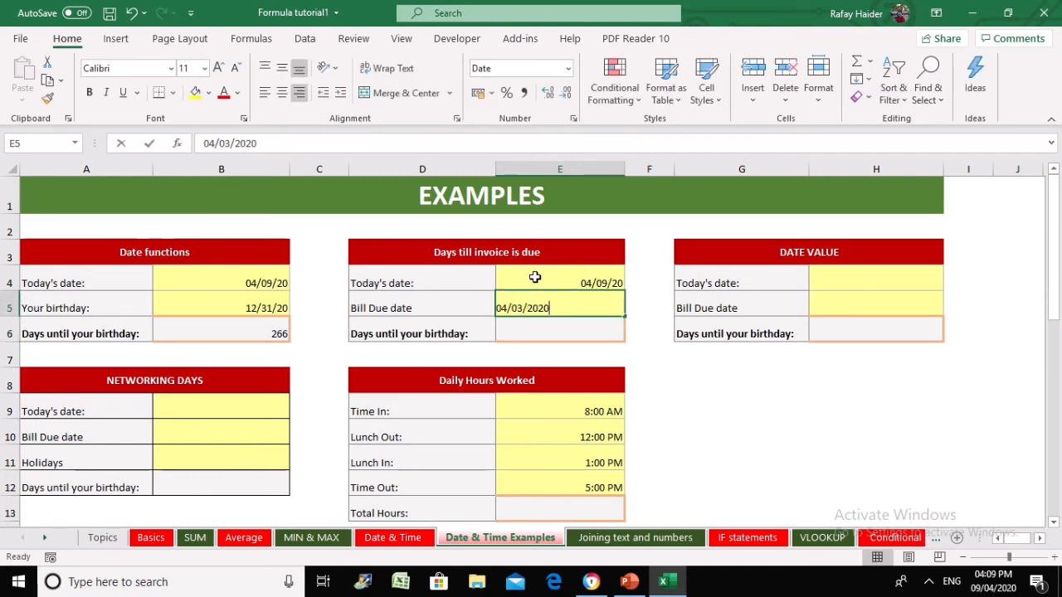
{"action": "type", "text": "04/04/2020"}
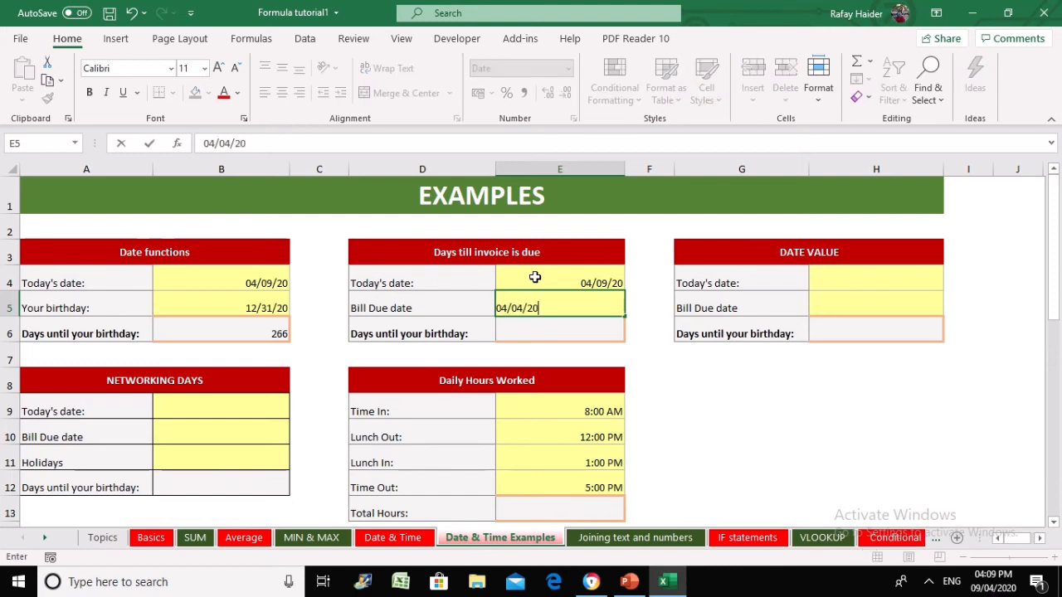
{"action": "key", "text": "Return"}
Set the bill due date in cell E5 to 30/04/2020.
{"action": "key", "text": "Up"}
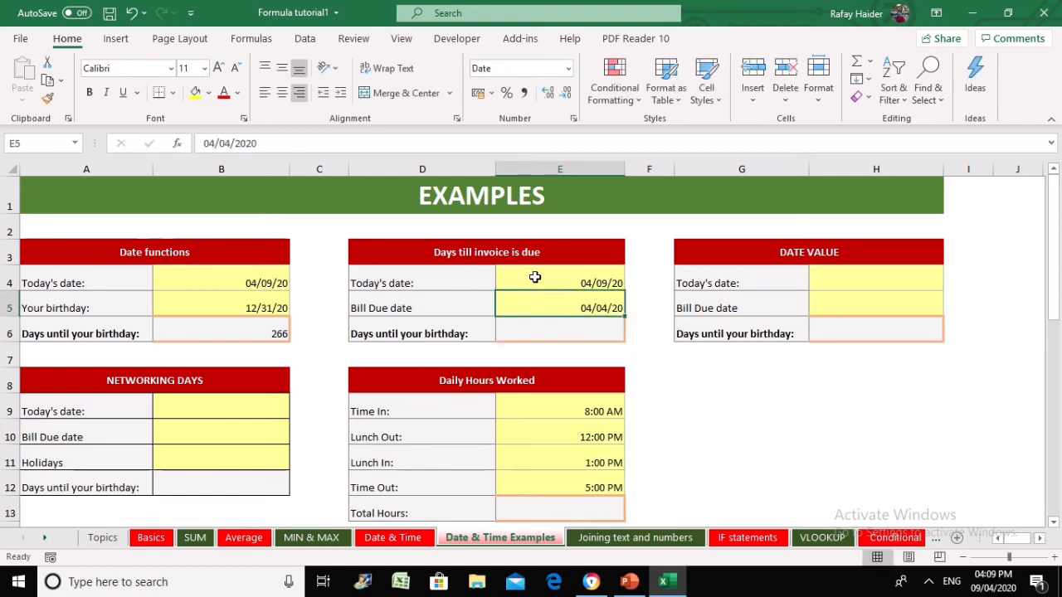
{"action": "type", "text": "30/04/2020"}
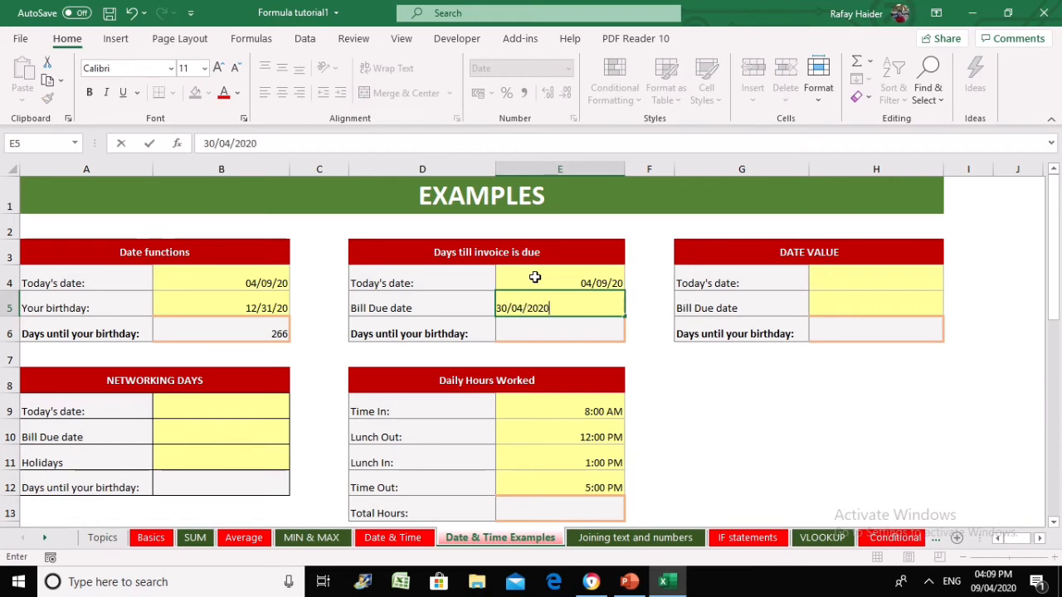
{"action": "key", "text": "Return"}
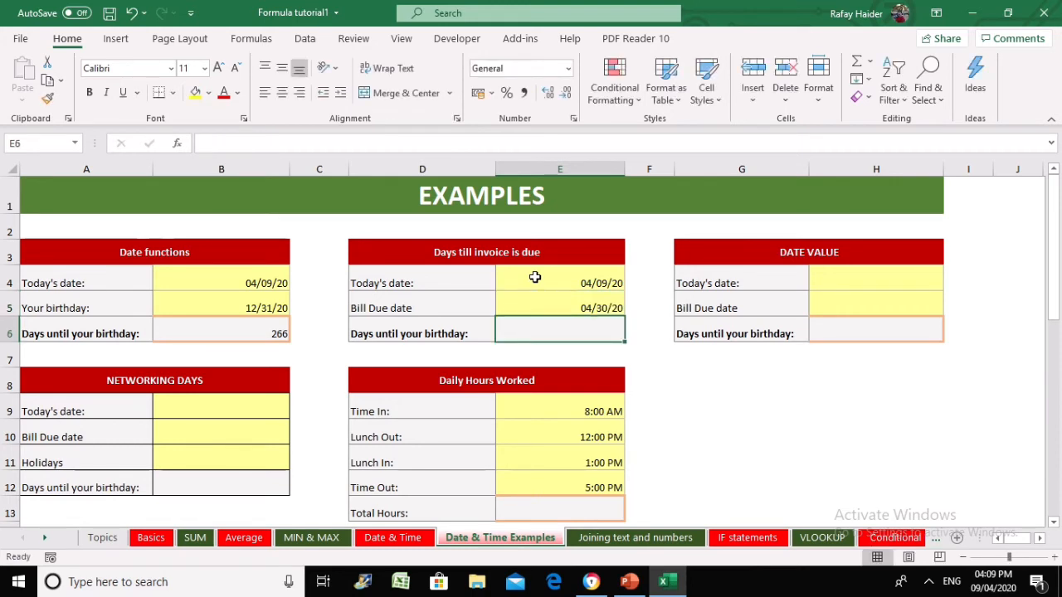
Calculate the days until the invoice is due in cell E6 with =E5-E4, and review the formula's cell references.
{"action": "type", "text": "="}
{"action": "key", "text": "Up"}
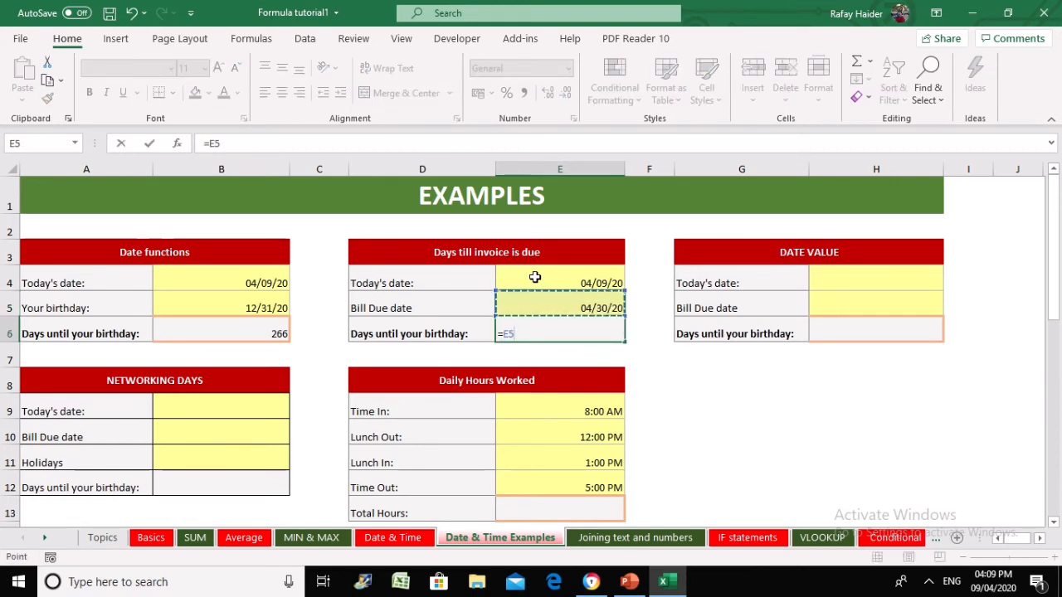
{"action": "type", "text": "-"}
{"action": "key", "text": "Up"}
{"action": "key", "text": "Up"}
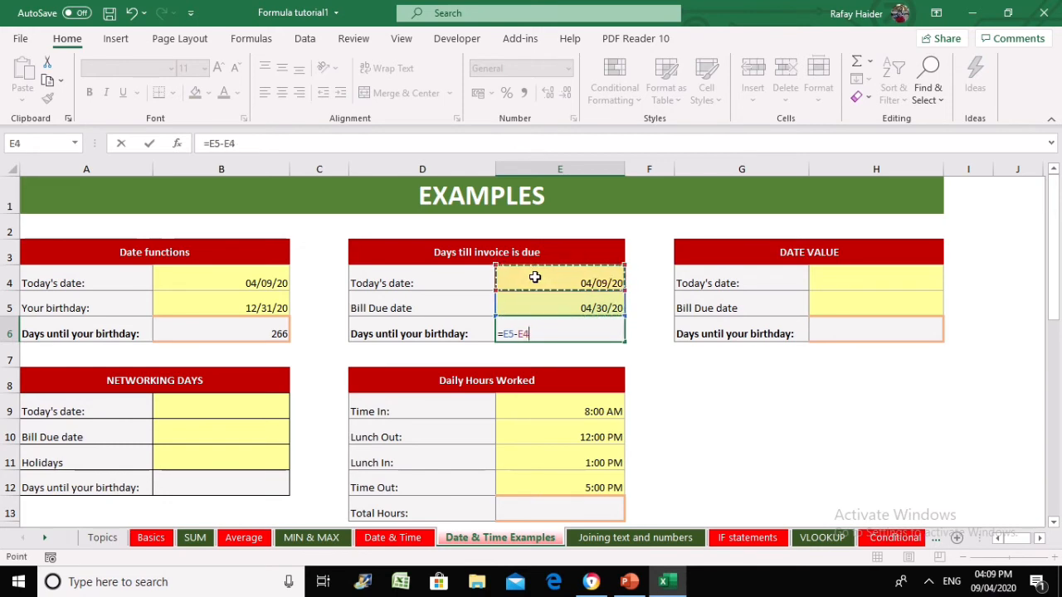
{"action": "key", "text": "Return"}
{"action": "key", "text": "Up"}
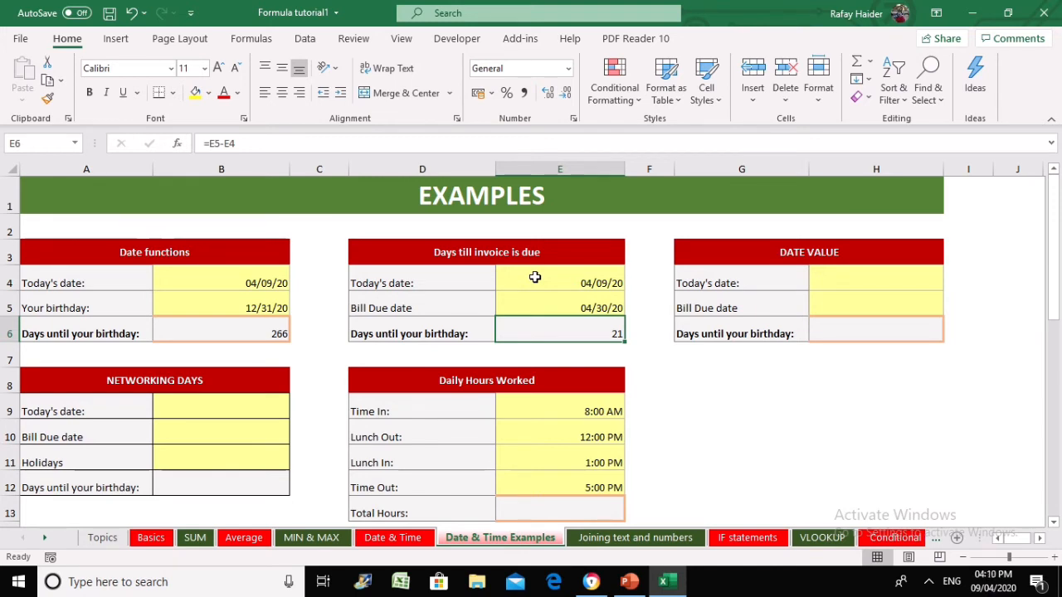
{"action": "key", "text": "F2"}
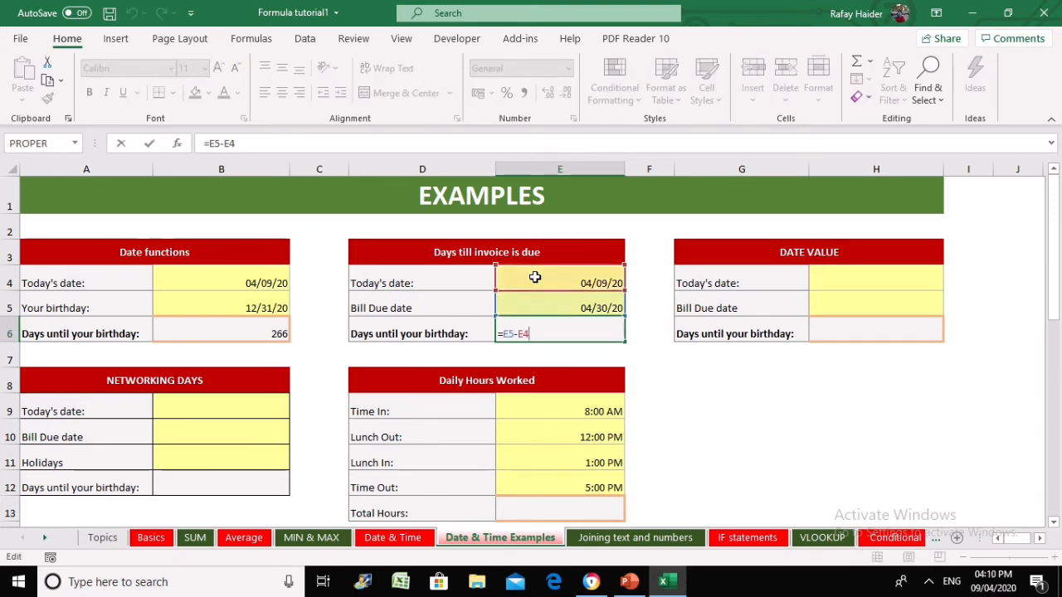
{"action": "key", "text": "Left"}
{"action": "key", "text": "Left"}
{"action": "key", "text": "Left"}
{"action": "key", "text": "ctrl+Return"}
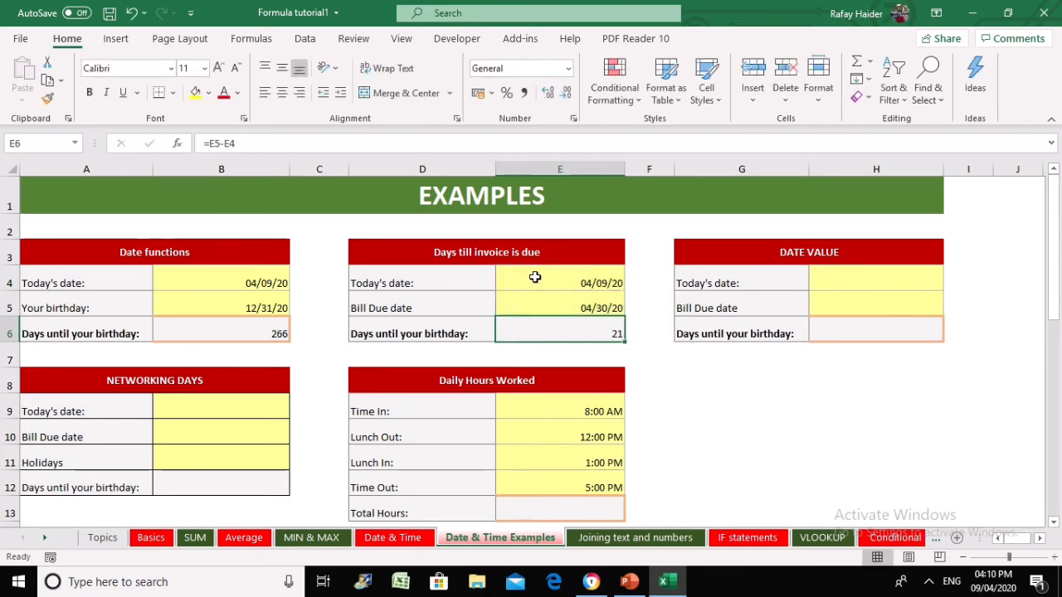
Replace the formula in cell E6 with =NETWORKDAYS(E4,E5) to count the working days until the bill due date.
{"action": "type", "text": "=netw"}
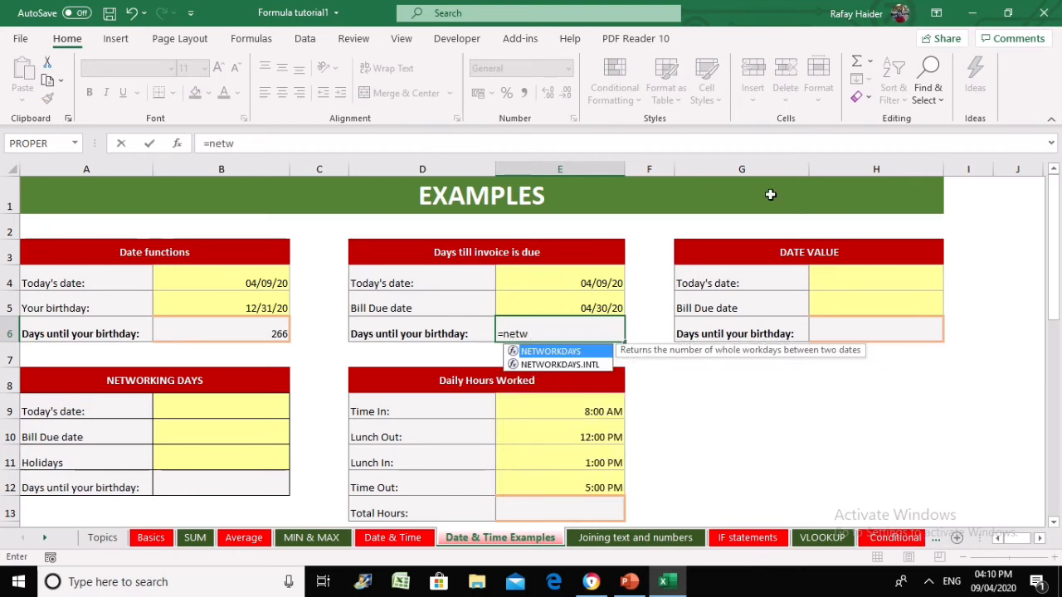
{"action": "double_click", "coordinate": [550, 352]}
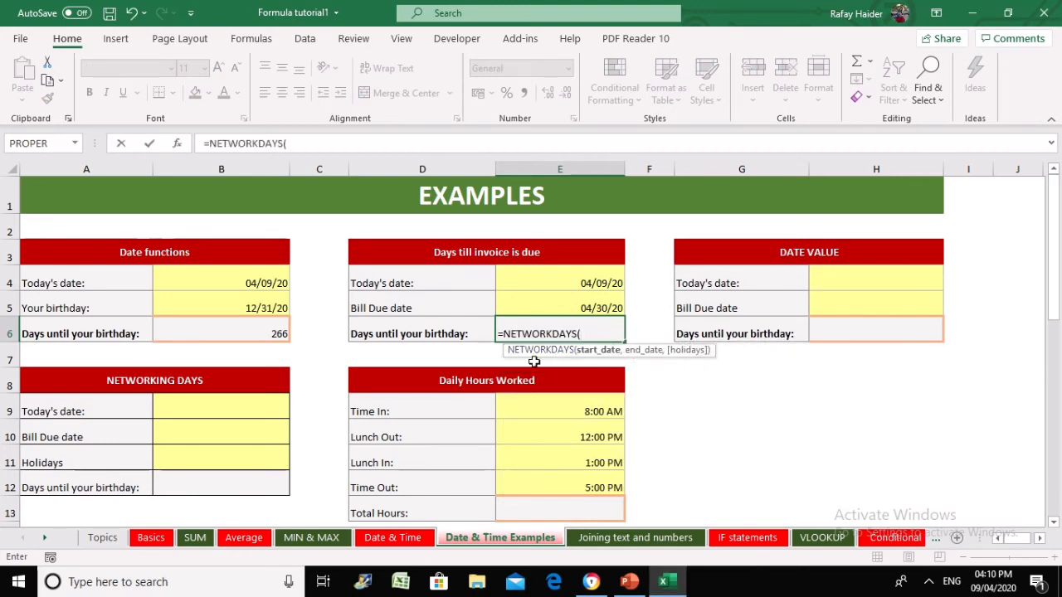
{"action": "left_click", "coordinate": [547, 274]}
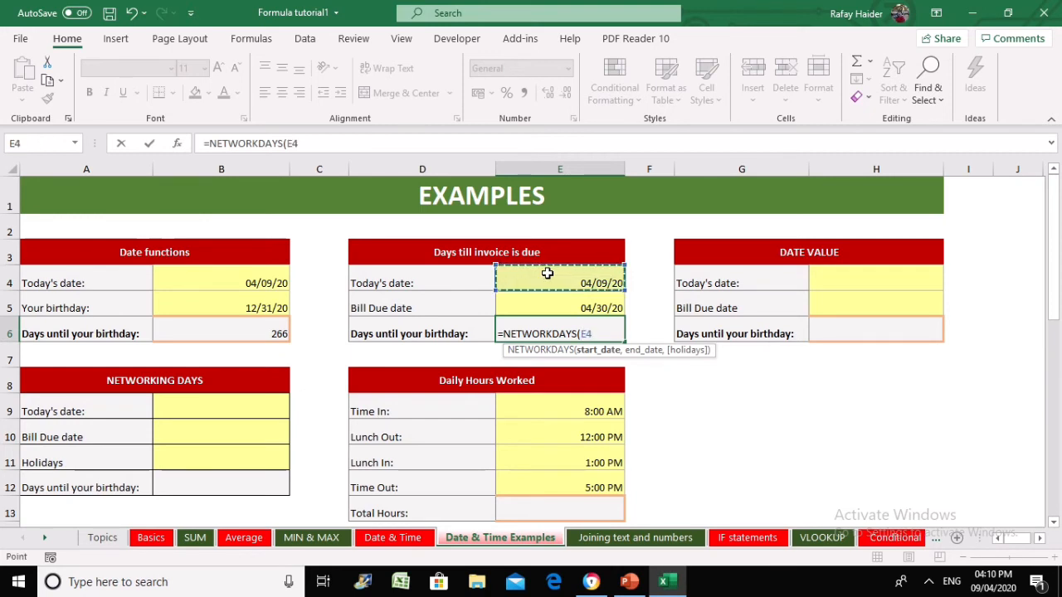
{"action": "type", "text": ","}
{"action": "left_click", "coordinate": [596, 307]}
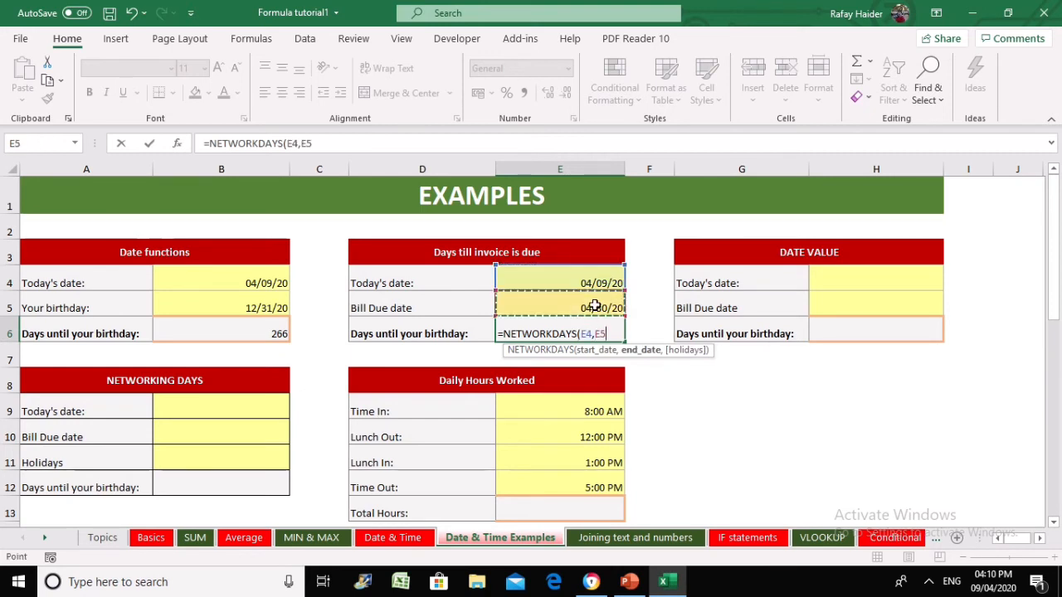
{"action": "type", "text": ")"}
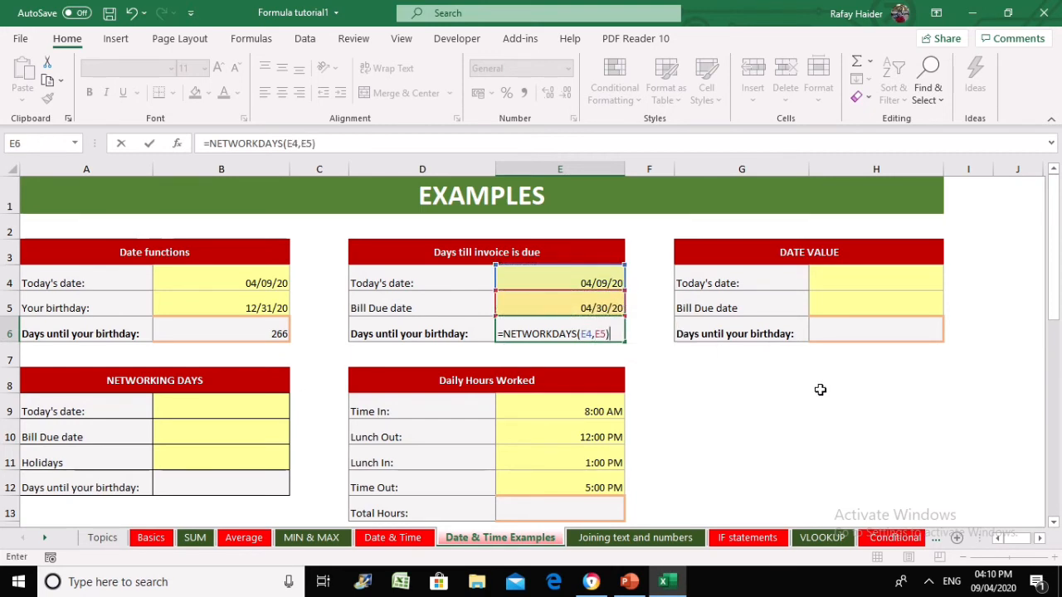
{"action": "key", "text": "Return"}
{"action": "left_click", "coordinate": [593, 328]}
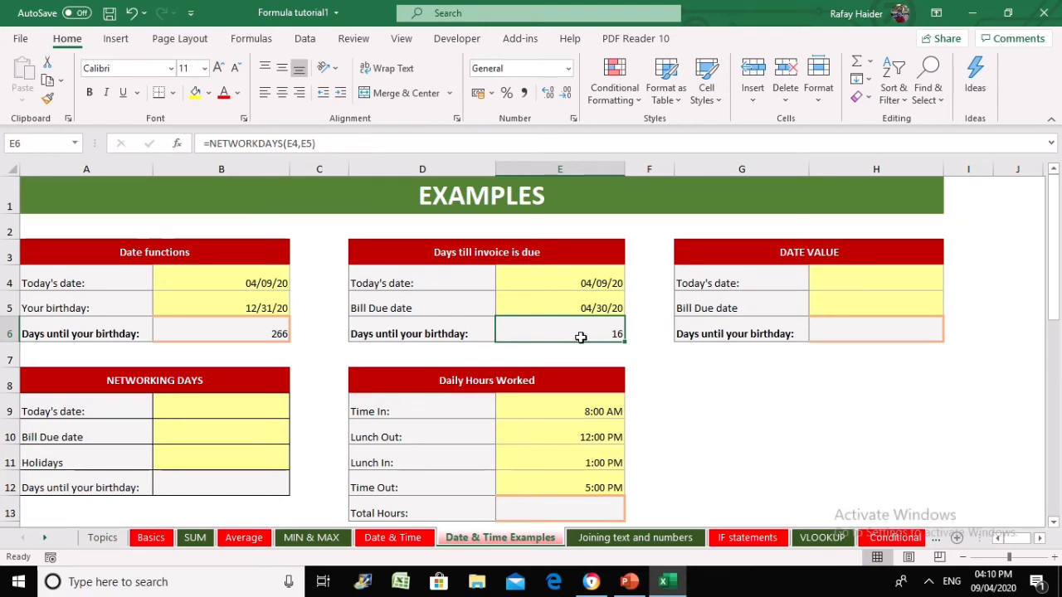
Change the label in cell D6 of the Days till invoice is due table to "before the invoice is due".
{"action": "left_click", "coordinate": [442, 331]}
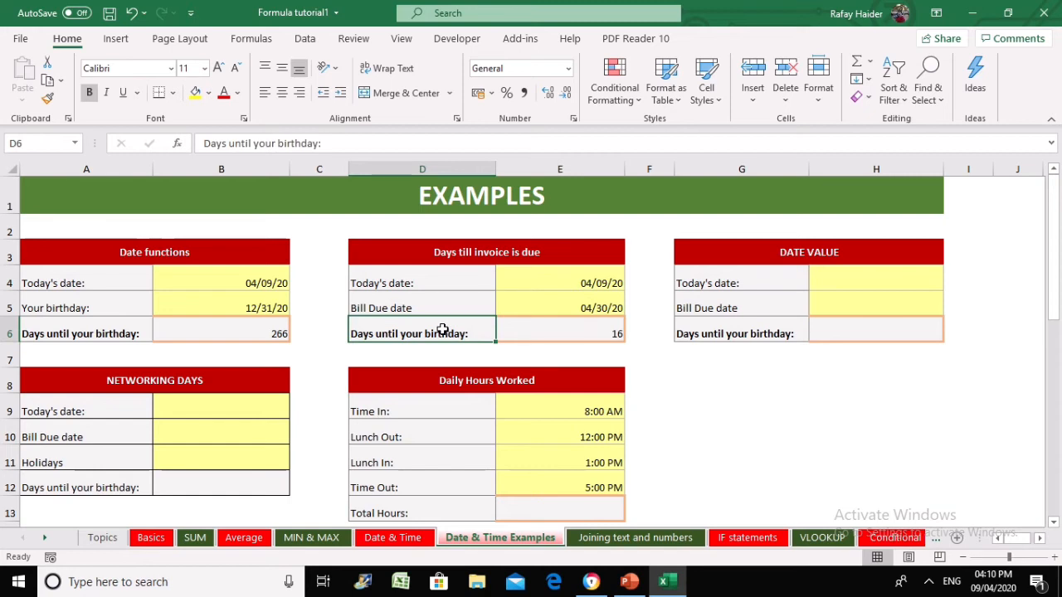
{"action": "type", "text": "before the "}
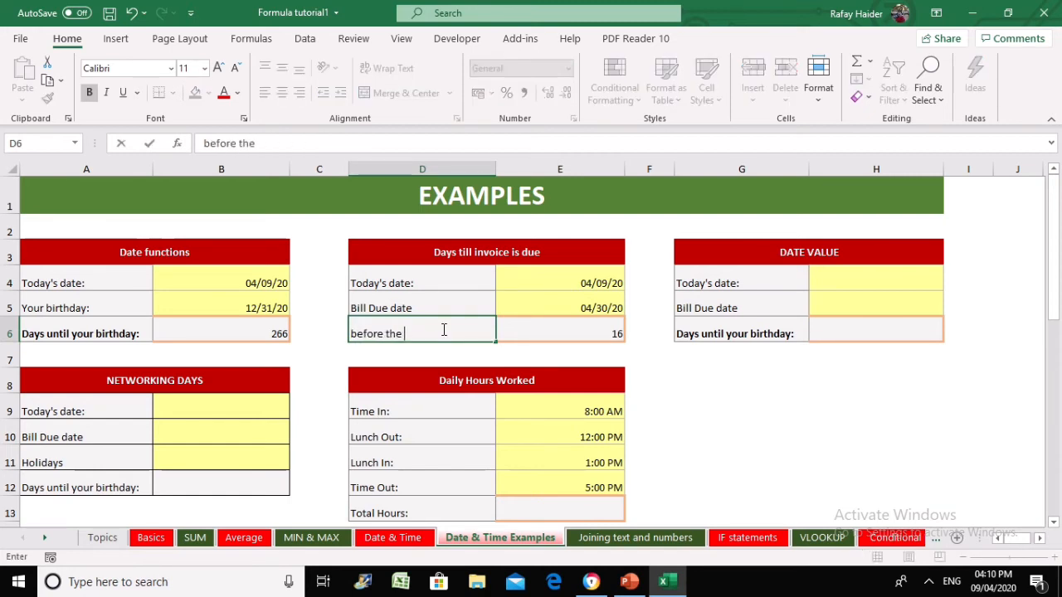
{"action": "type", "text": "invoice is due"}
{"action": "key", "text": "Return"}
Change the label in cell G6 of the DATE VALUE table to "Date Value".
{"action": "key", "text": "Up"}
{"action": "key", "text": "Right"}
{"action": "key", "text": "Right"}
{"action": "key", "text": "Up"}
{"action": "key", "text": "Up"}
{"action": "key", "text": "Right"}
{"action": "key", "text": "Right"}
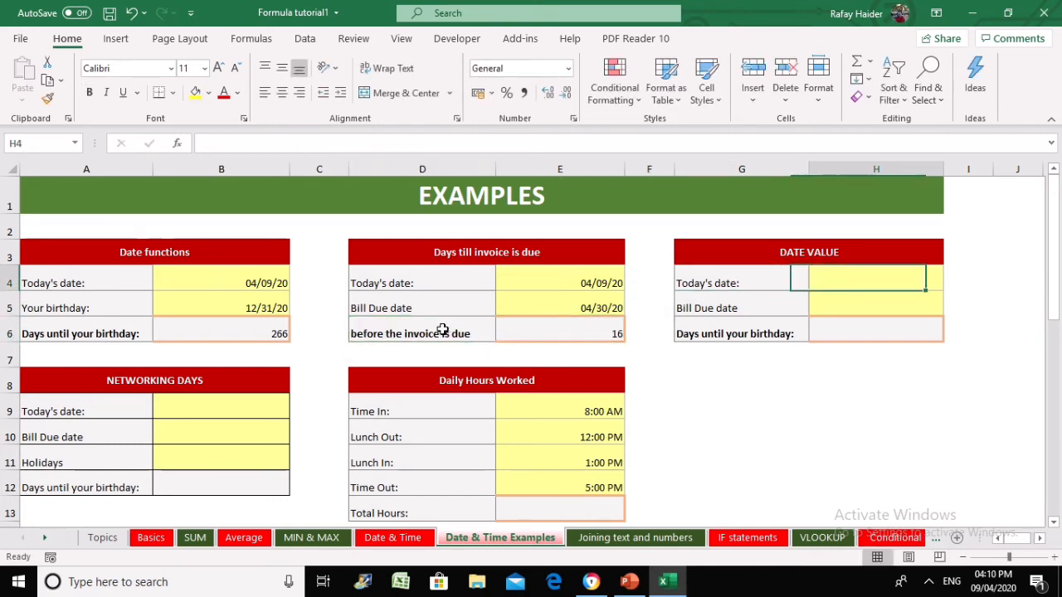
{"action": "key", "text": "Down"}
{"action": "key", "text": "Down"}
{"action": "key", "text": "Left"}
{"action": "key", "text": "Delete"}
{"action": "type", "text": "Date "}
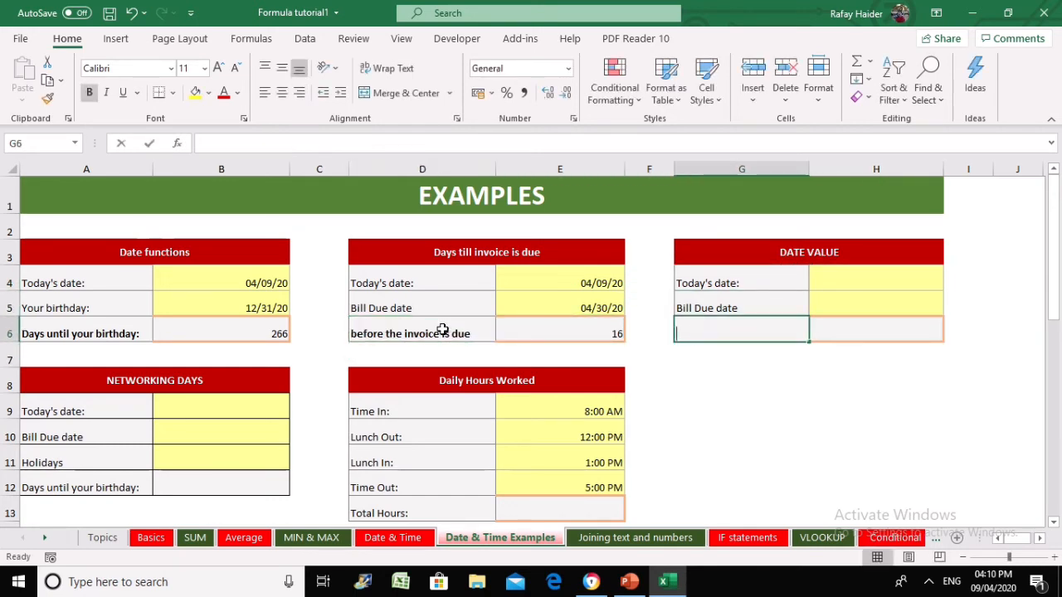
{"action": "type", "text": "Value"}
{"action": "key", "text": "Return"}
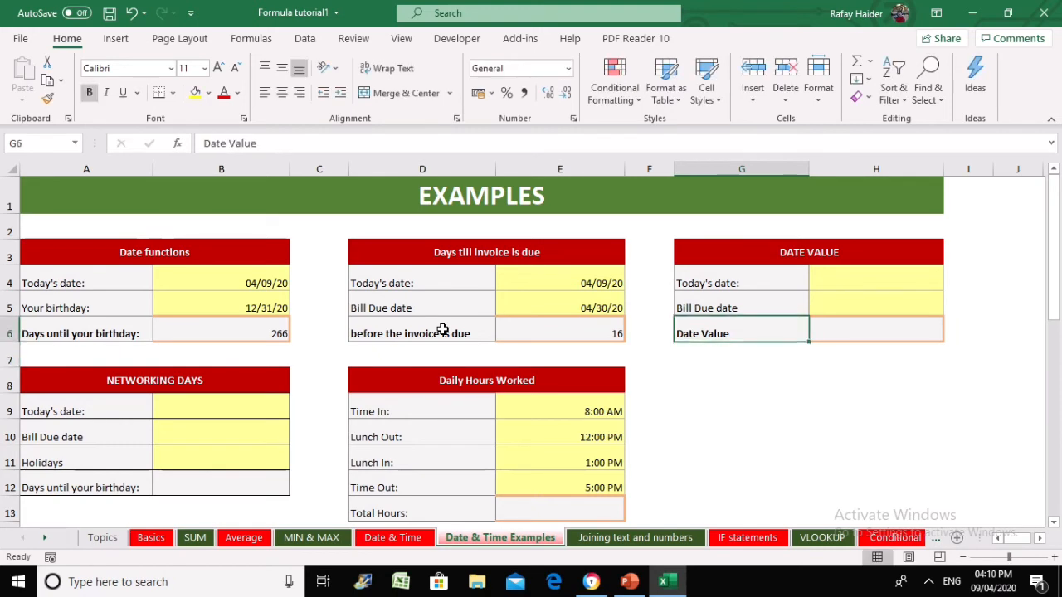
{"action": "key", "text": "Right"}
{"action": "key", "text": "Up"}
{"action": "key", "text": "Up"}
{"action": "key", "text": "Up"}
{"action": "key", "text": "Up"}
{"action": "key", "text": "Down"}
{"action": "key", "text": "Down"}
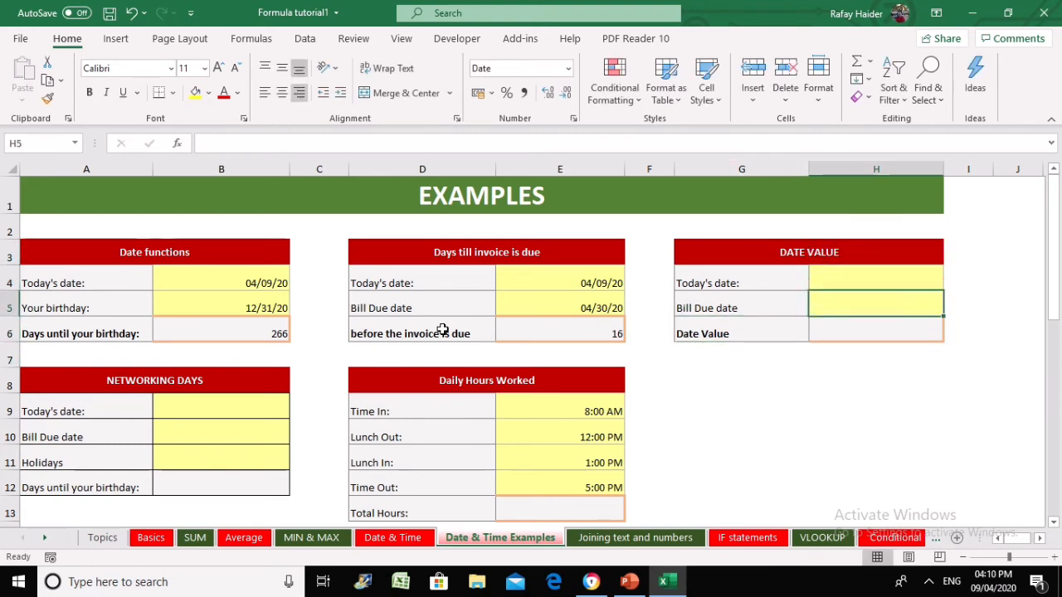
{"action": "key", "text": "Up"}
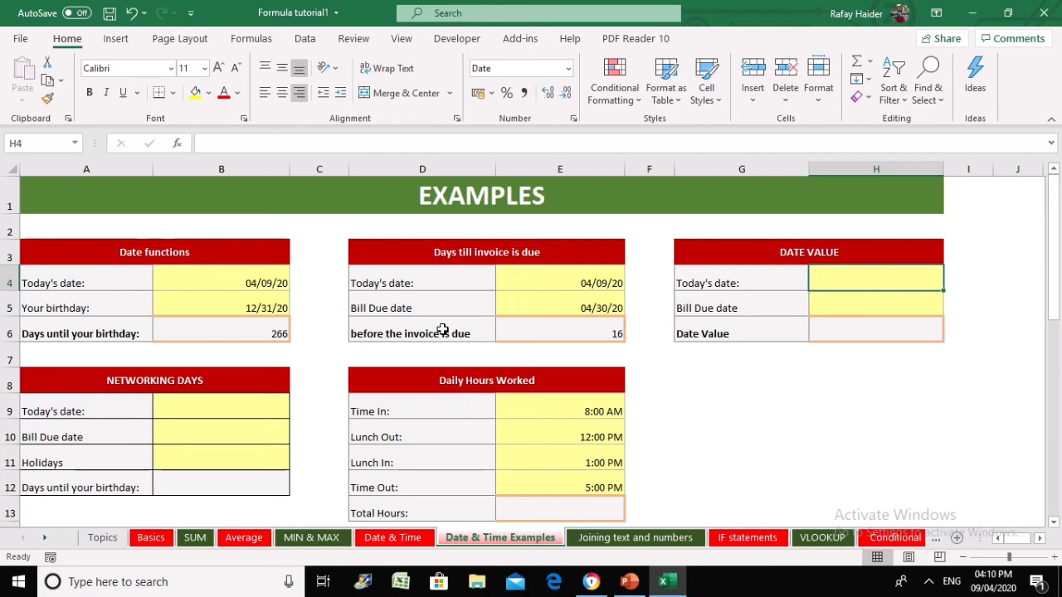
{"action": "type", "text": "="}
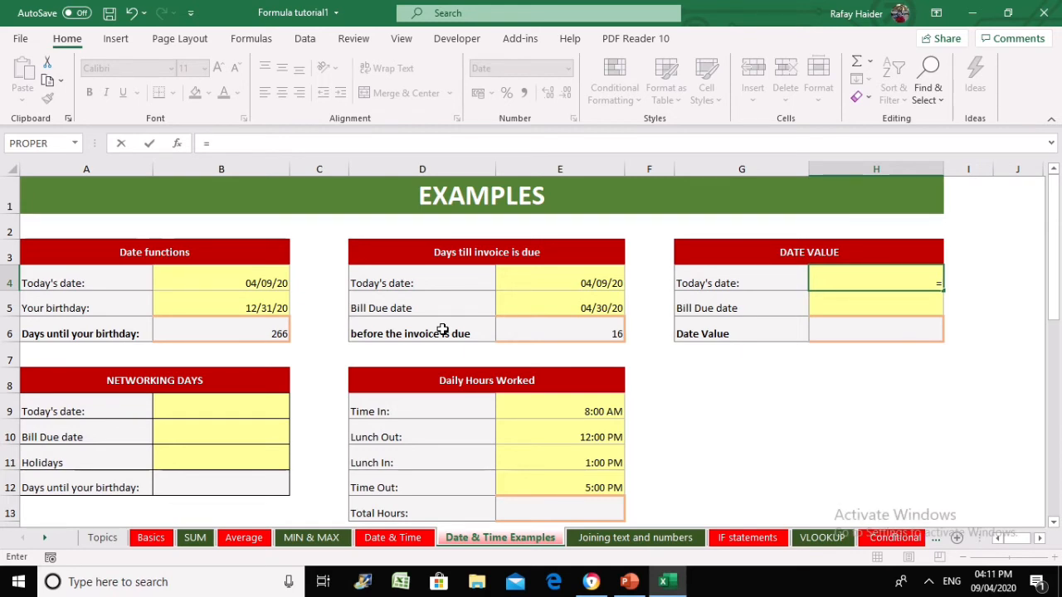
{"action": "type", "text": "datevleu"}
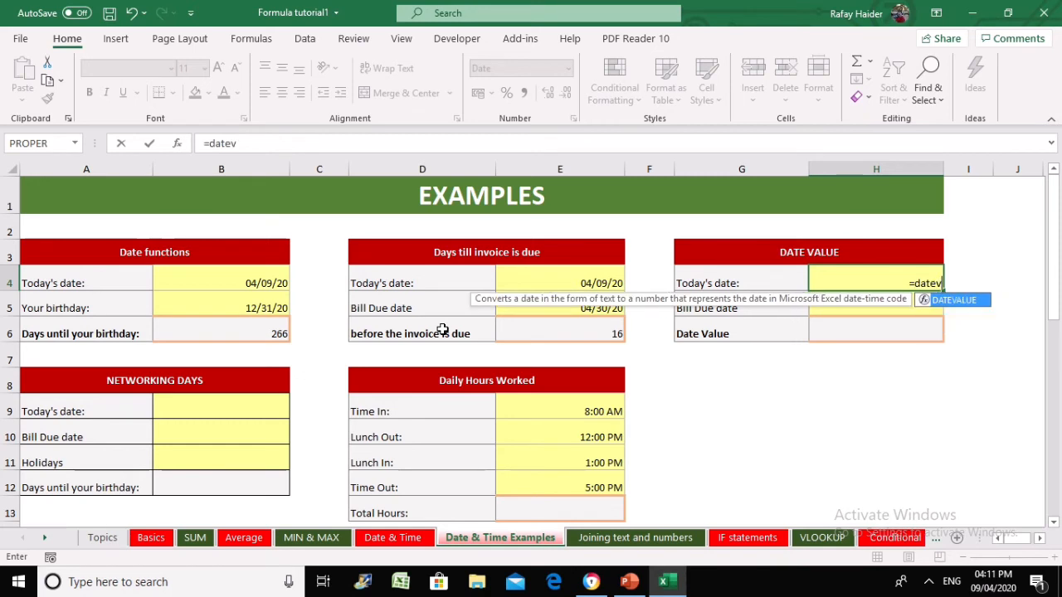
{"action": "key", "text": "BackSpace"}
{"action": "key", "text": "BackSpace"}
{"action": "key", "text": "BackSpace"}
{"action": "type", "text": "a"}
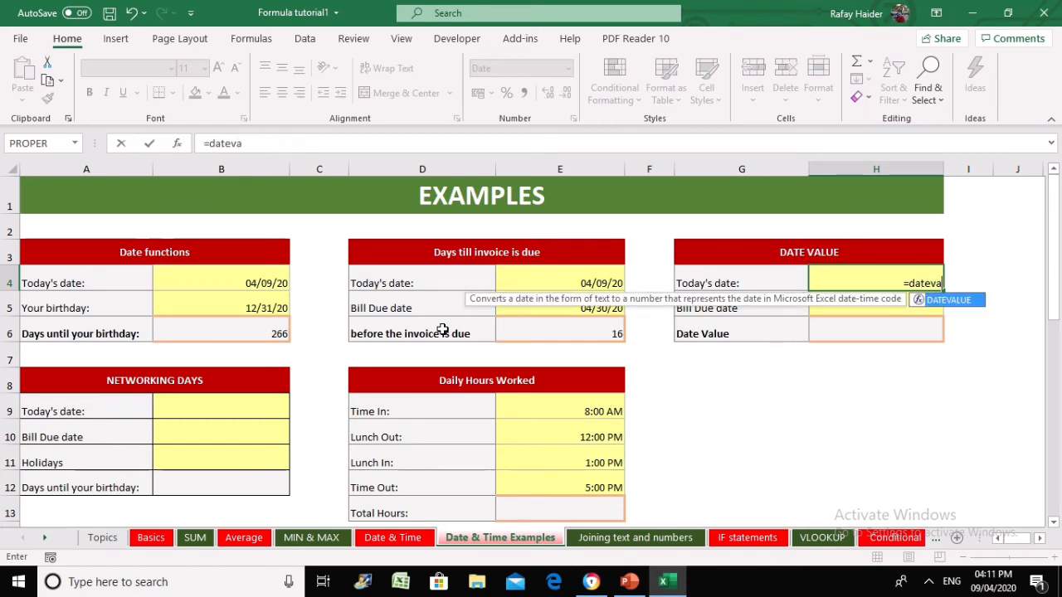
{"action": "type", "text": "lue("}
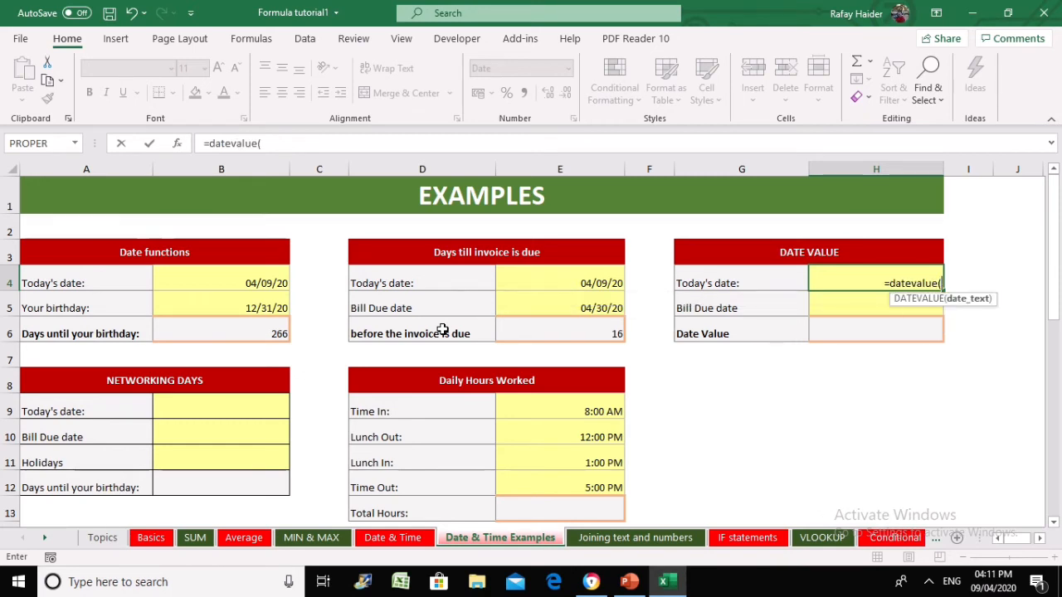
{"action": "type", "text": "\""}
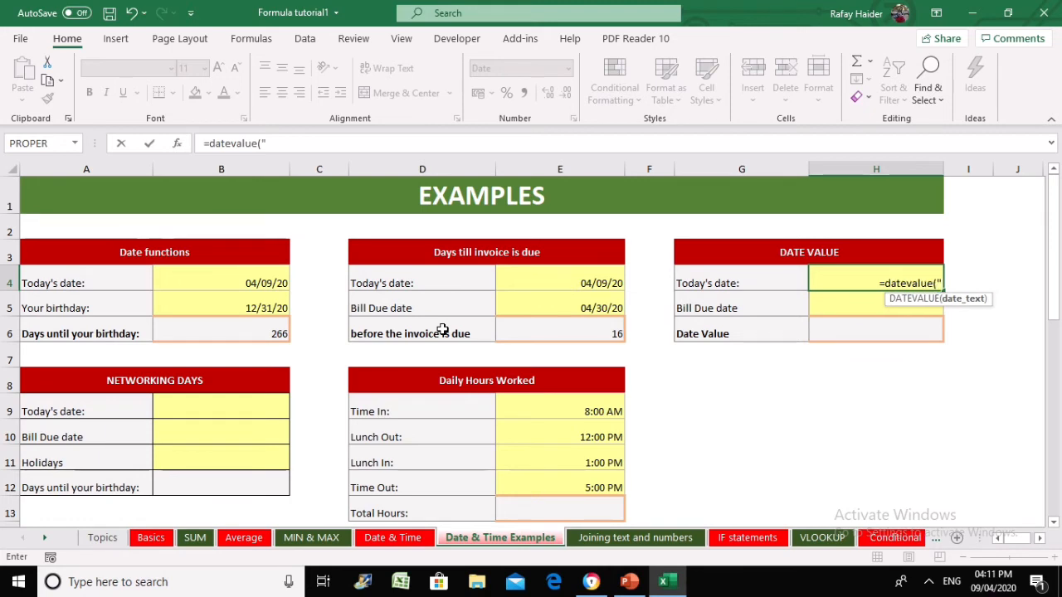
{"action": "type", "text": "090"}
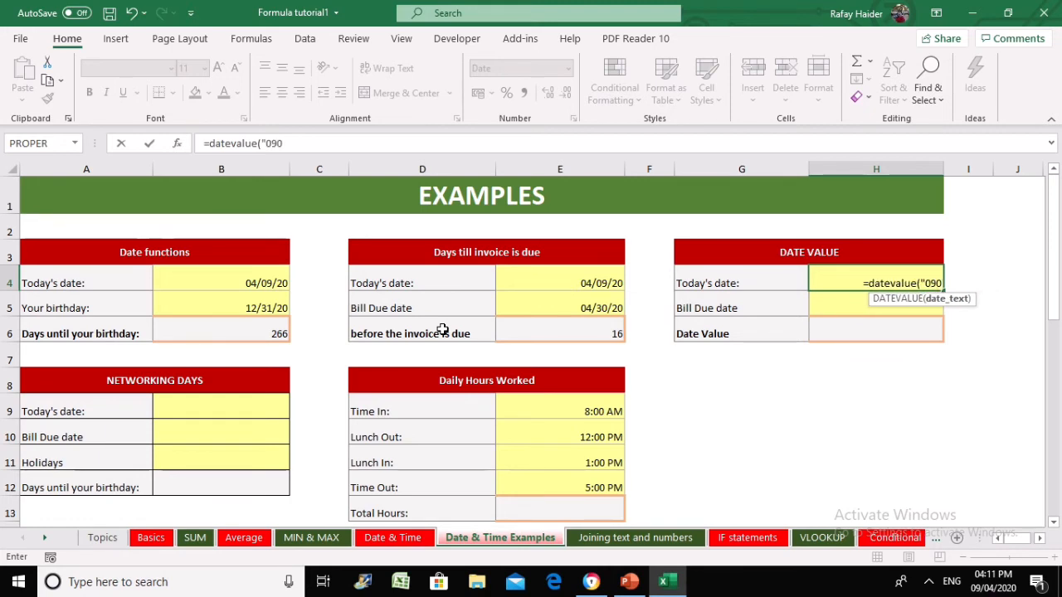
{"action": "key", "text": "BackSpace"}
{"action": "type", "text": "/074/"}
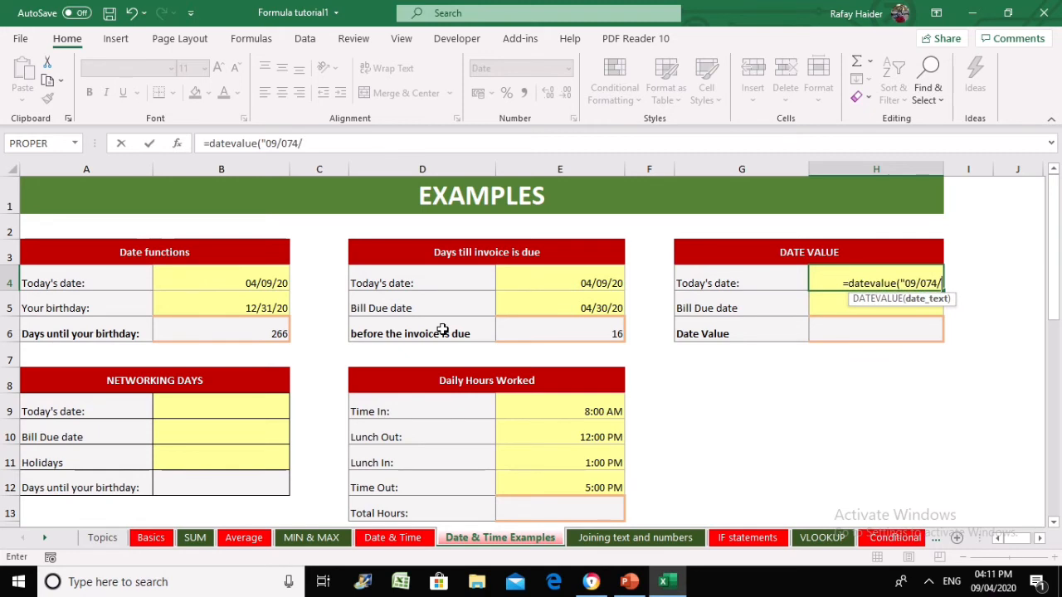
{"action": "key", "text": "BackSpace"}
{"action": "key", "text": "BackSpace"}
{"action": "key", "text": "BackSpace"}
{"action": "type", "text": "4/2020"}
{"action": "type", "text": ")"}
{"action": "key", "text": "Return"}
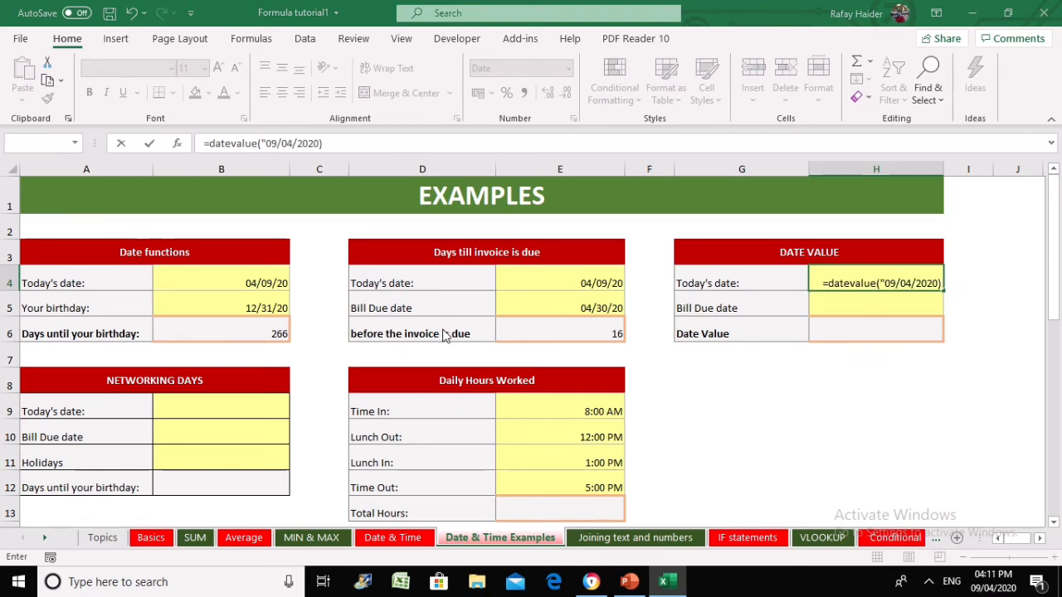
{"action": "key", "text": "Right"}
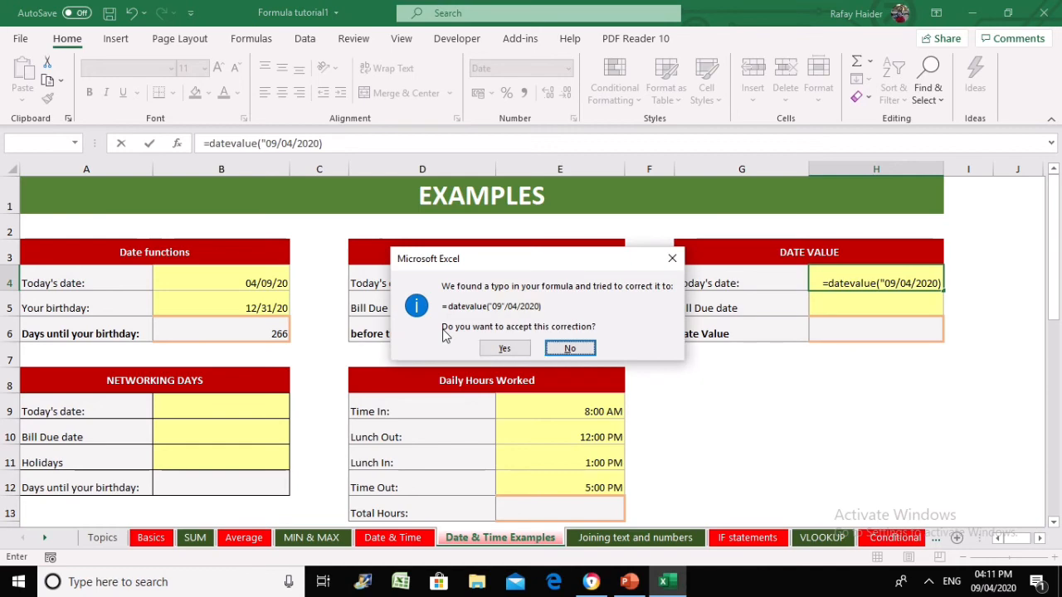
{"action": "key", "text": "Return"}
{"action": "key", "text": "Right"}
{"action": "key", "text": "Return"}
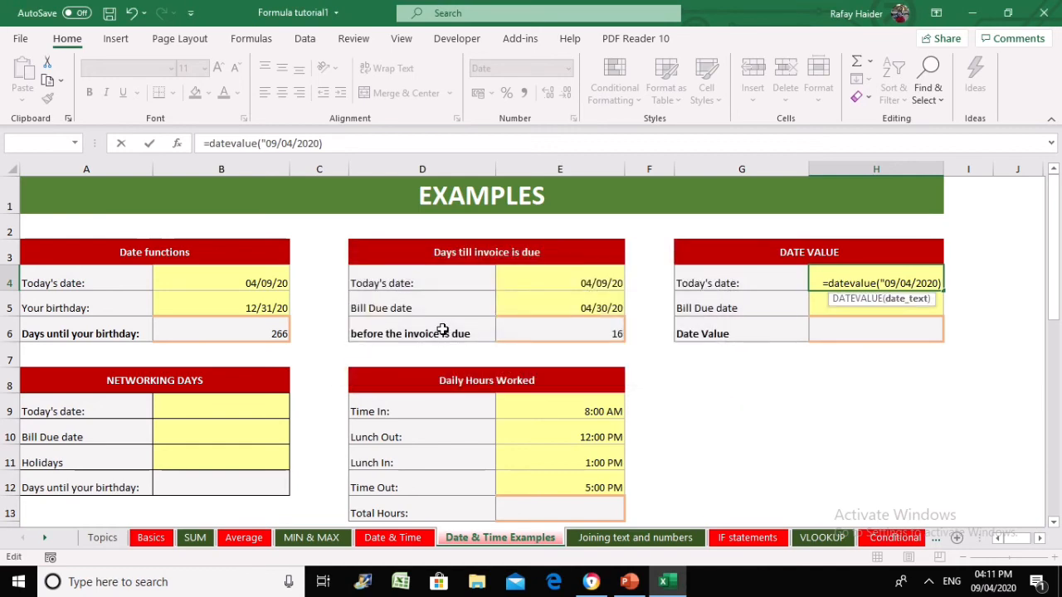
{"action": "key", "text": "Return"}
{"action": "key", "text": "Escape"}
{"action": "key", "text": "Escape"}
{"action": "key", "text": "Escape"}
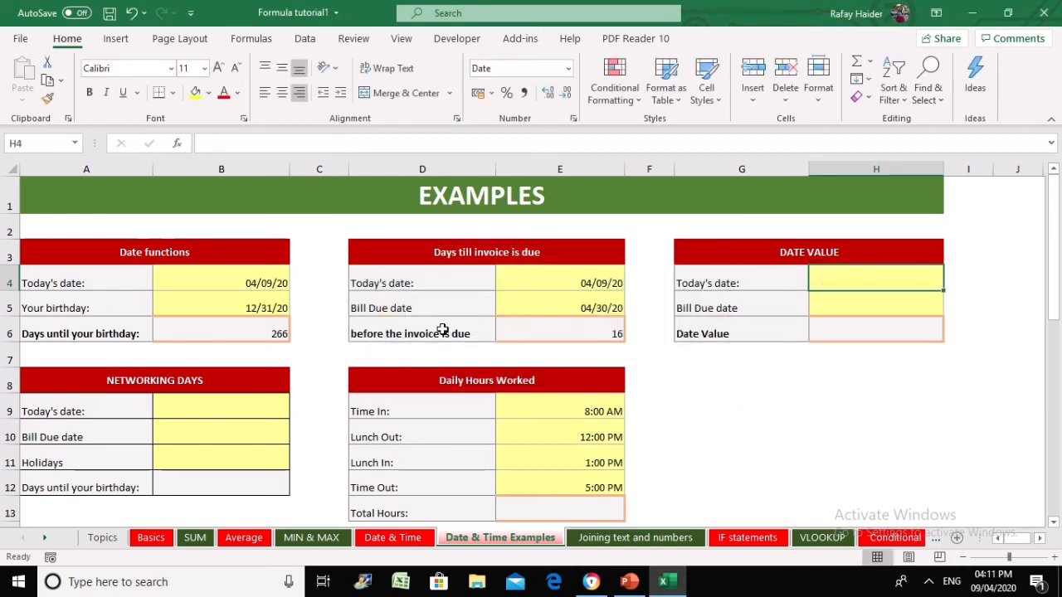
Enter =DATEVALUE("09/04/2020") as today's date in cell H4 of the DATE VALUE table.
{"action": "type", "text": "="}
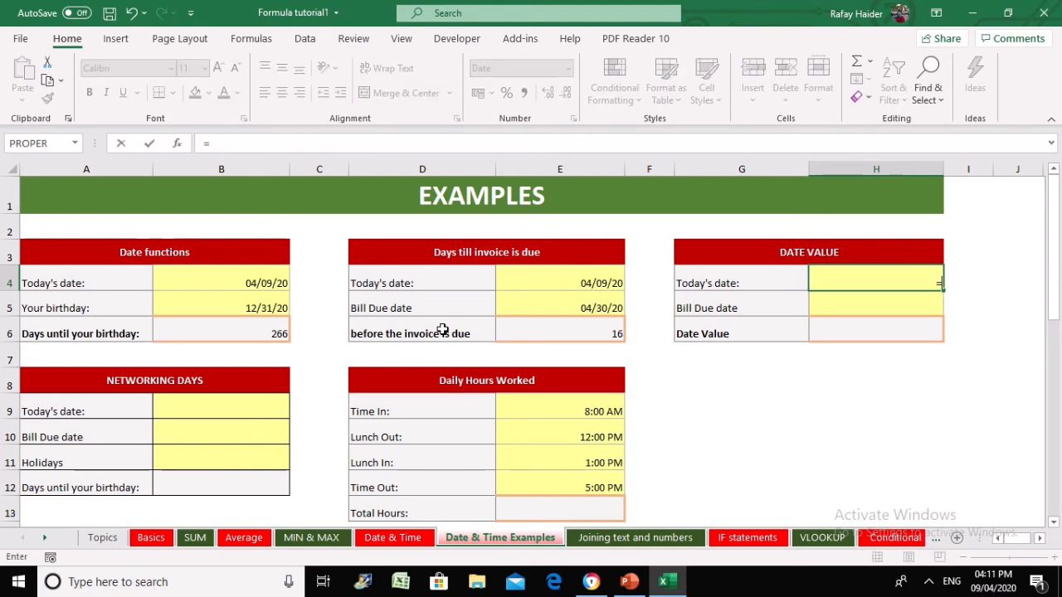
{"action": "type", "text": "da"}
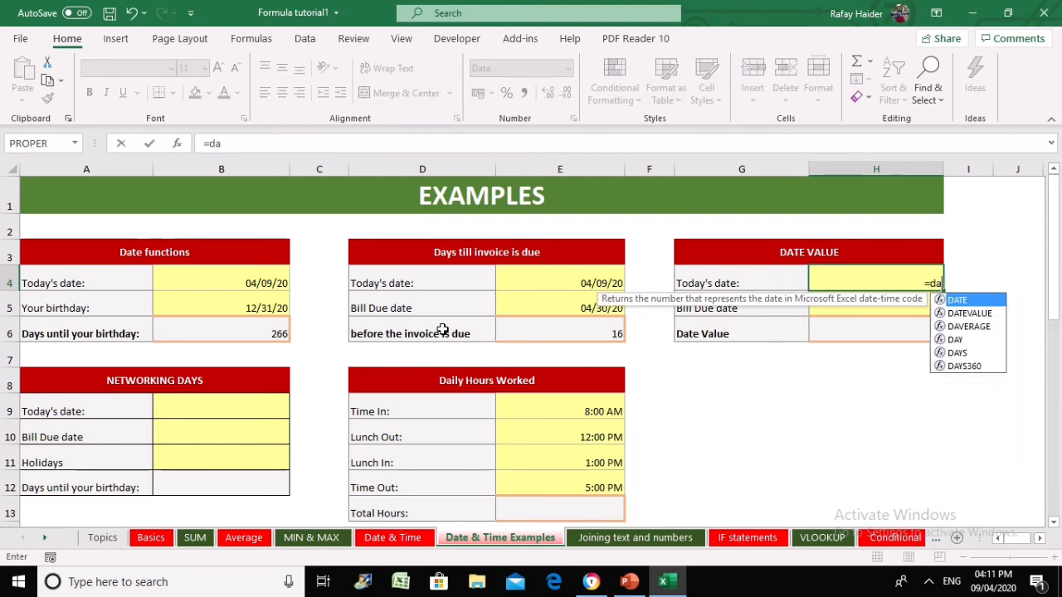
{"action": "type", "text": "tevalue"}
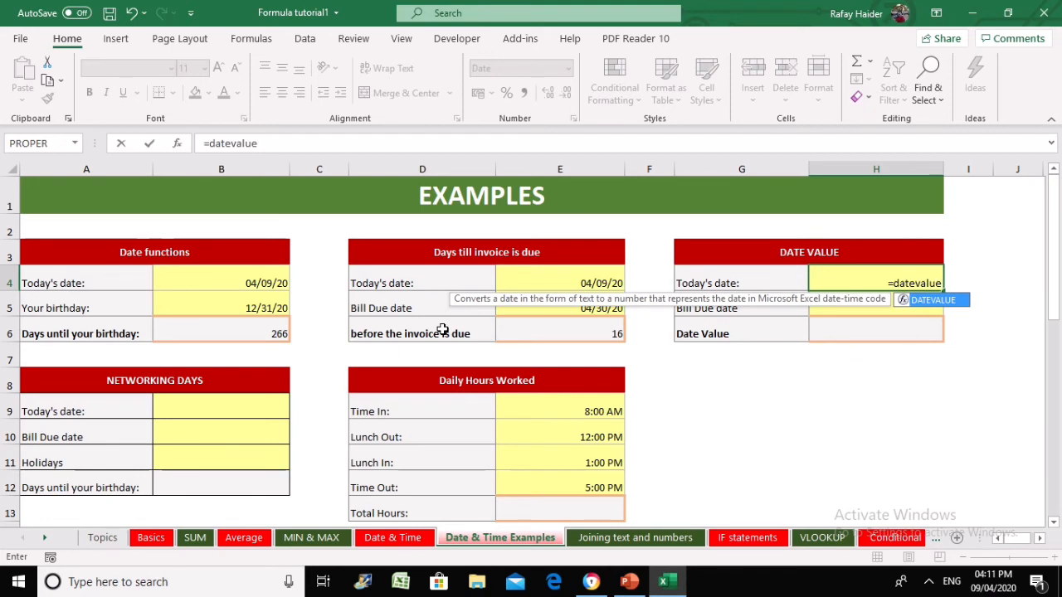
{"action": "type", "text": "(\""}
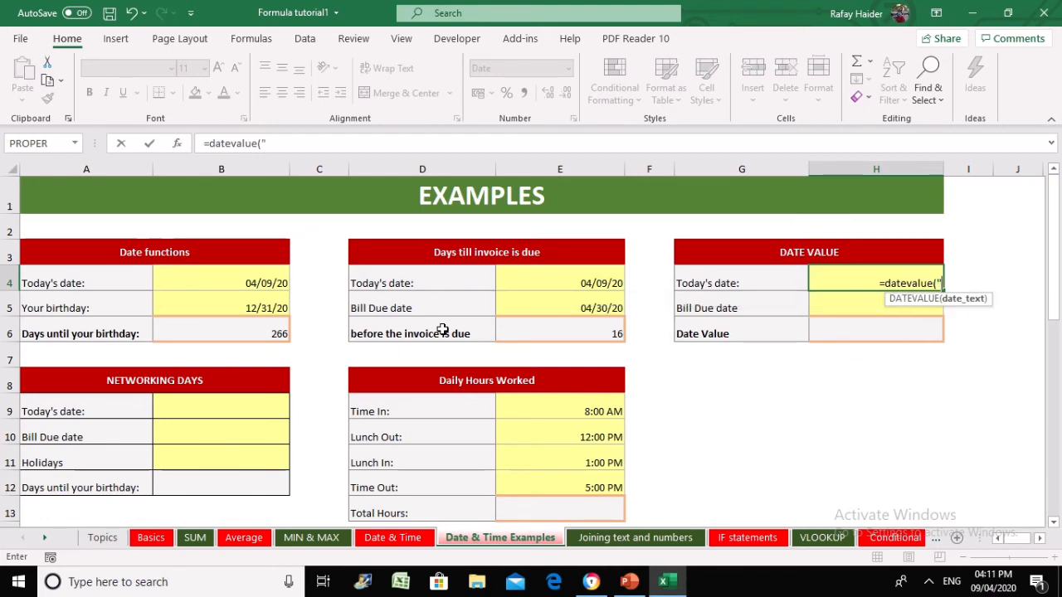
{"action": "type", "text": "0"}
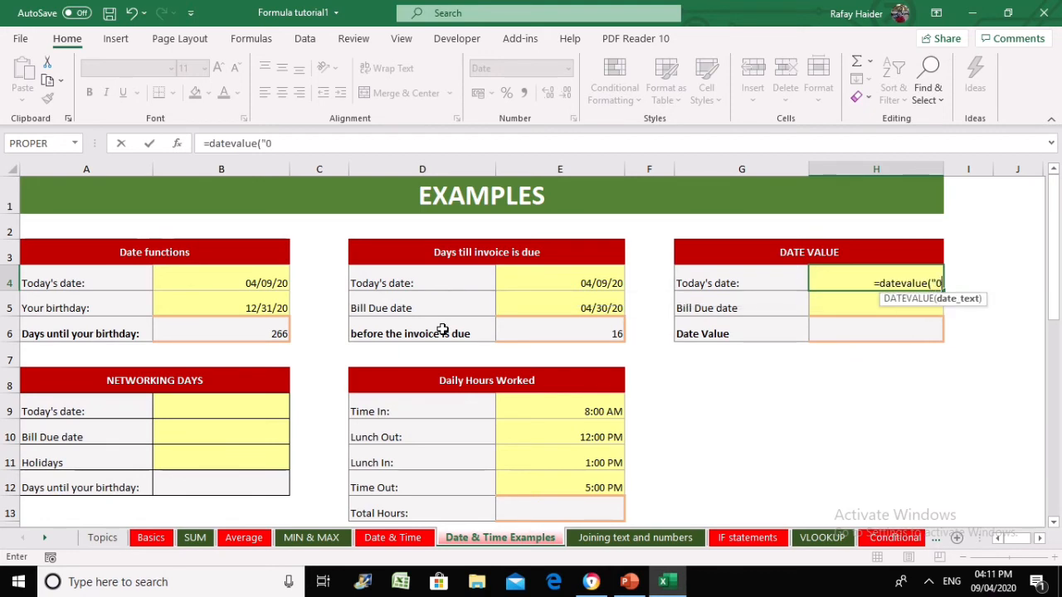
{"action": "type", "text": "9/04/202"}
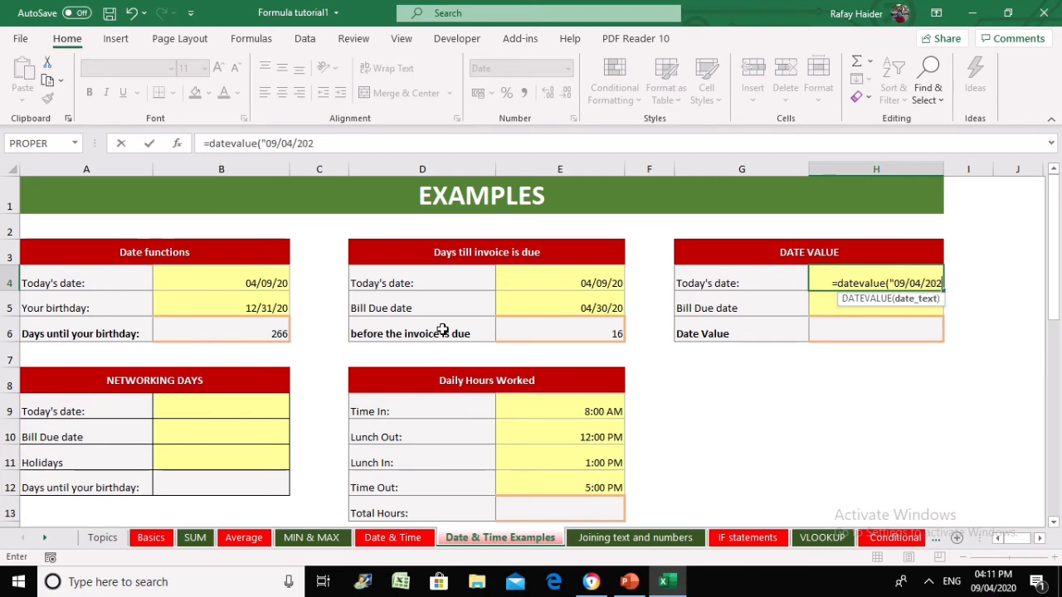
{"action": "type", "text": "0\""}
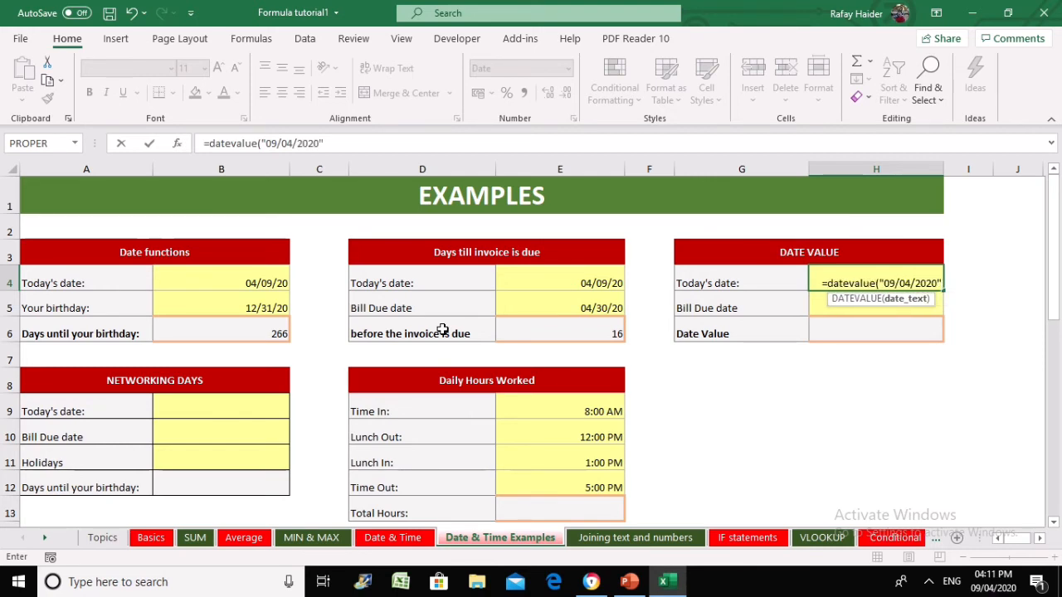
{"action": "type", "text": ")"}
{"action": "key", "text": "Return"}
{"action": "key", "text": "Up"}
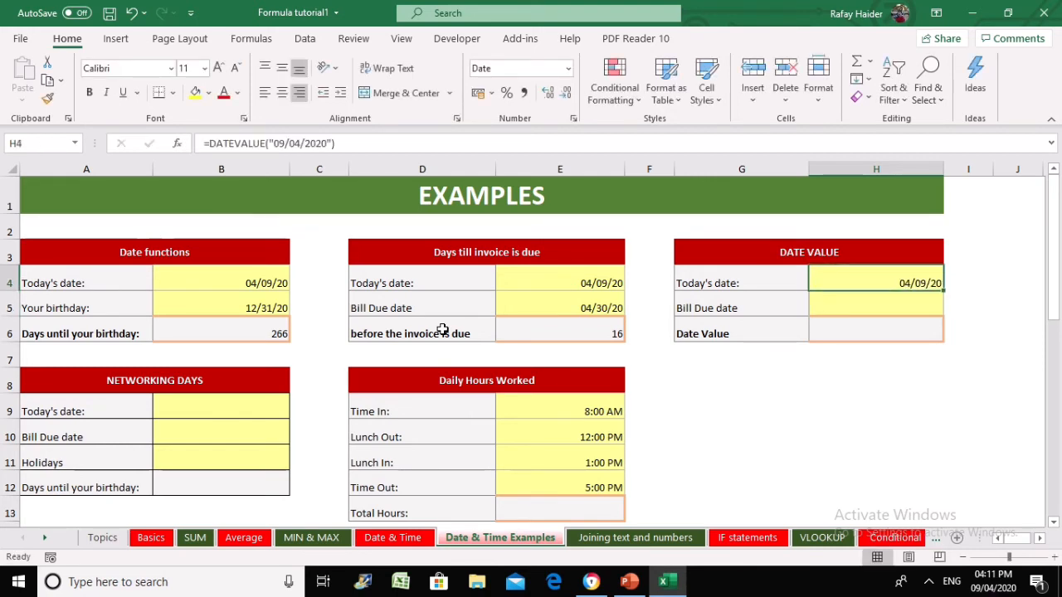
Examine the quoted date text inside the DATEVALUE formula in cell H4 without editing it.
{"action": "key", "text": "F2"}
{"action": "key", "text": "Left"}
{"action": "key", "text": "Left"}
{"action": "key", "text": "Left"}
{"action": "key", "text": "Left"}
{"action": "key", "text": "Left"}
{"action": "key", "text": "Left"}
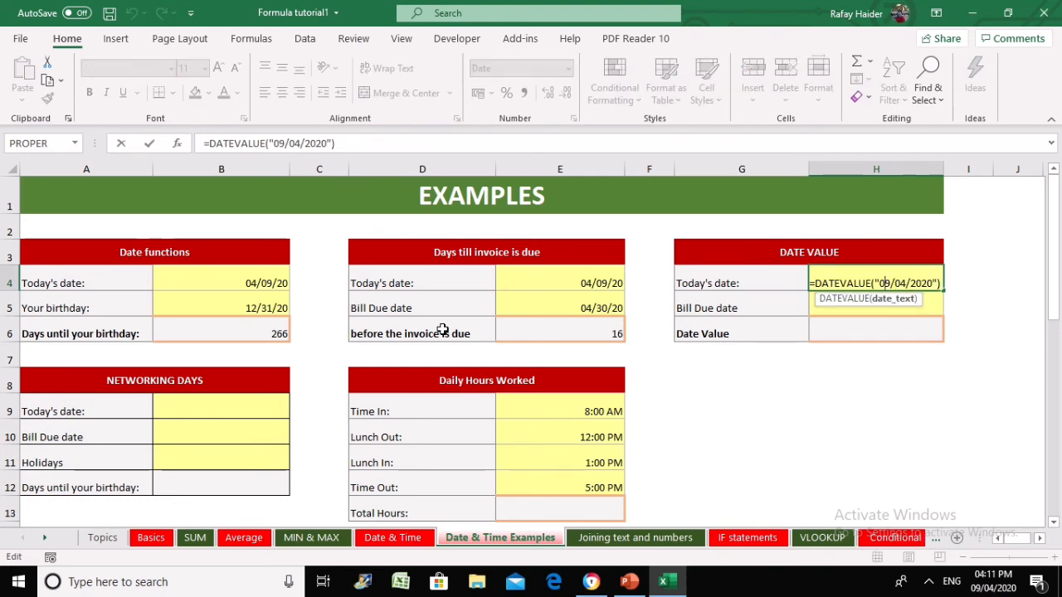
{"action": "key", "text": "Left"}
{"action": "key", "text": "Return"}
{"action": "key", "text": "Up"}
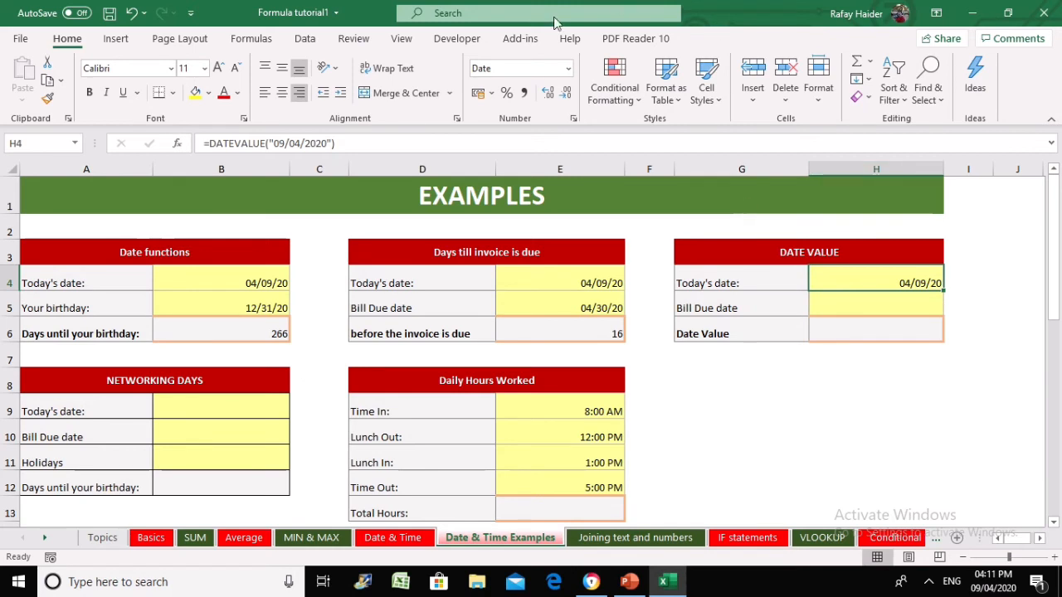
Format the DATEVALUE result in cell H4 as a Number with no decimal places.
{"action": "left_click", "coordinate": [568, 68]}
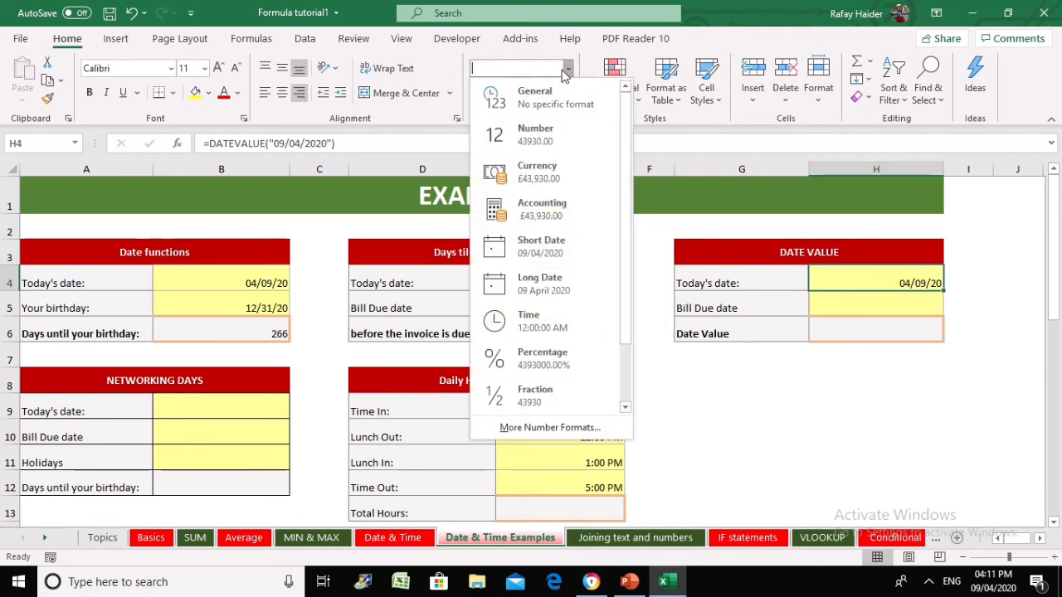
{"action": "left_click", "coordinate": [549, 133]}
{"action": "left_click", "coordinate": [863, 359]}
{"action": "left_click", "coordinate": [882, 284]}
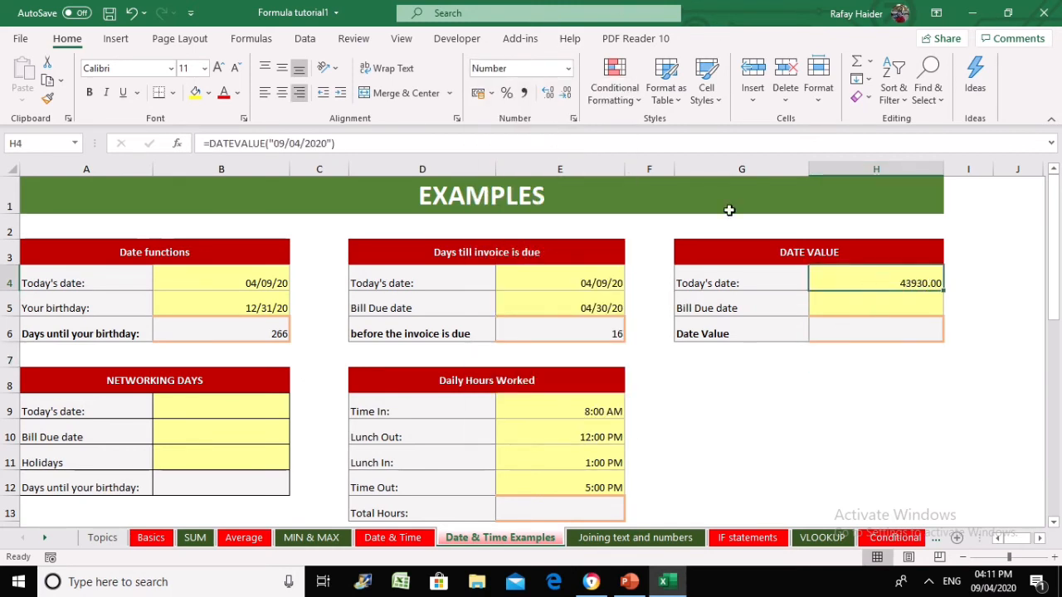
{"action": "left_click", "coordinate": [567, 92]}
{"action": "left_click", "coordinate": [566, 92]}
{"action": "left_click", "coordinate": [869, 404]}
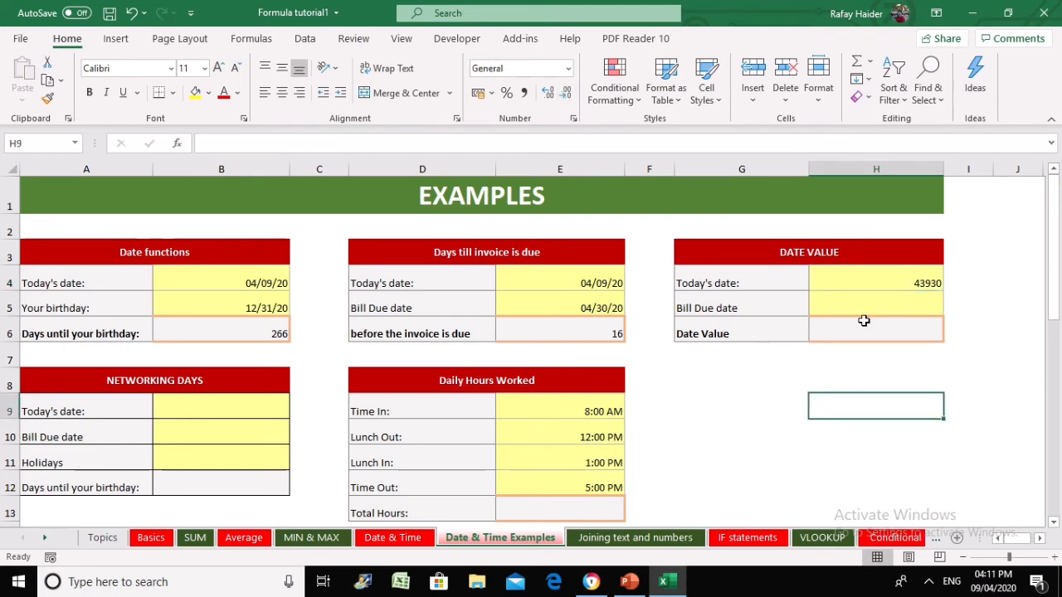
{"action": "left_click", "coordinate": [865, 300]}
{"action": "left_click", "coordinate": [866, 277]}
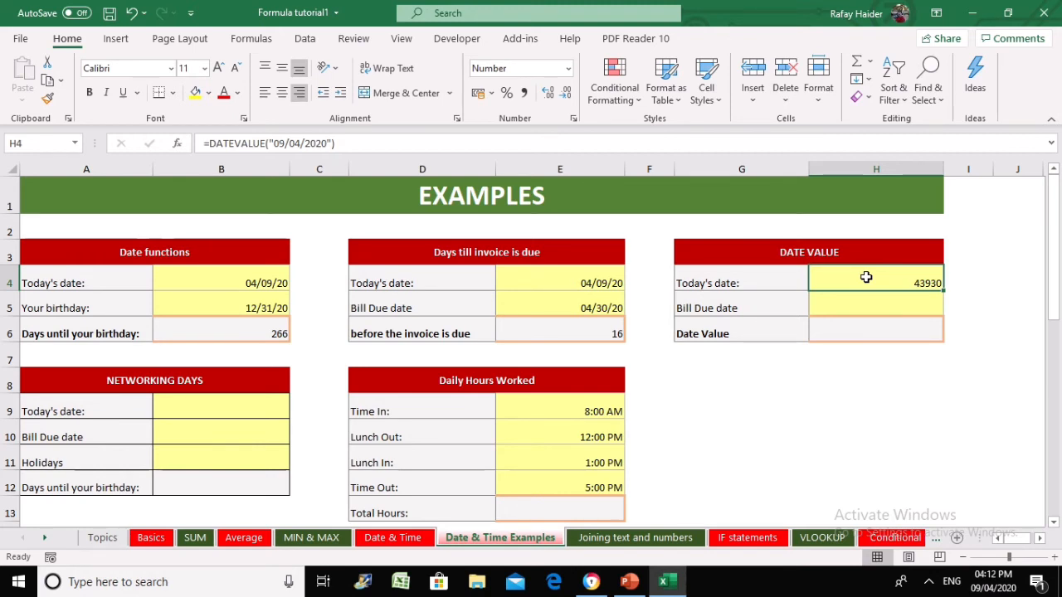
Enter =DATEVALUE("30/04/2020") as the bill due date in cell H5 of the DATE VALUE table.
{"action": "left_click", "coordinate": [865, 297]}
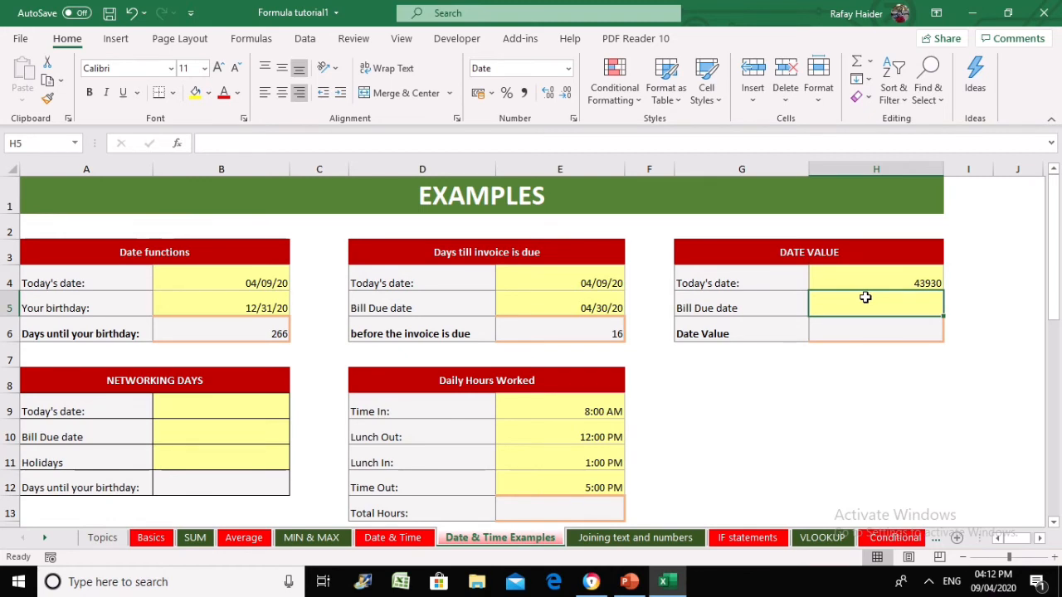
{"action": "type", "text": "=d"}
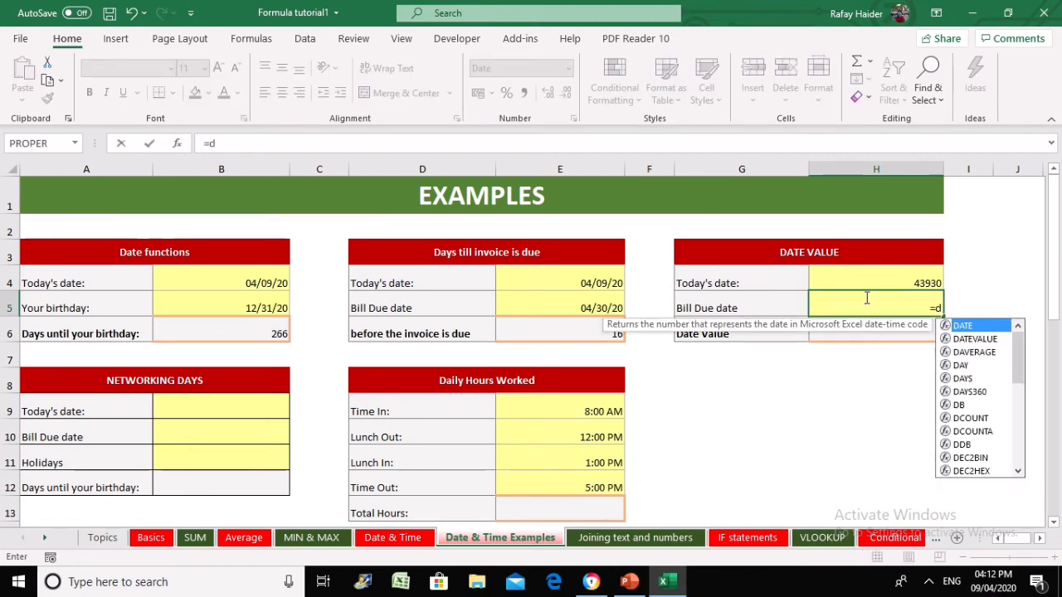
{"action": "type", "text": "atevalue"}
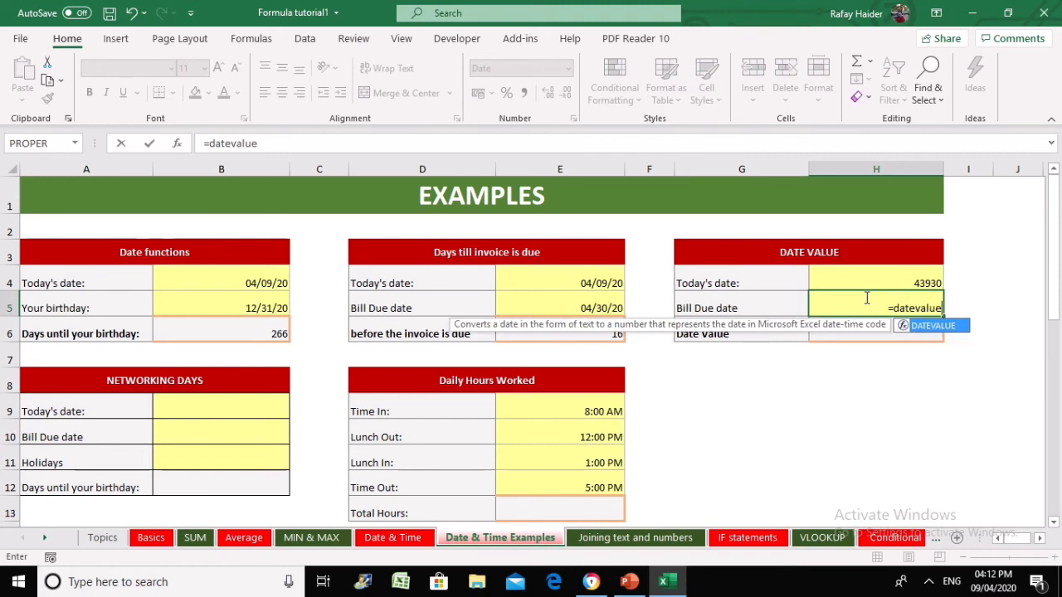
{"action": "type", "text": "("}
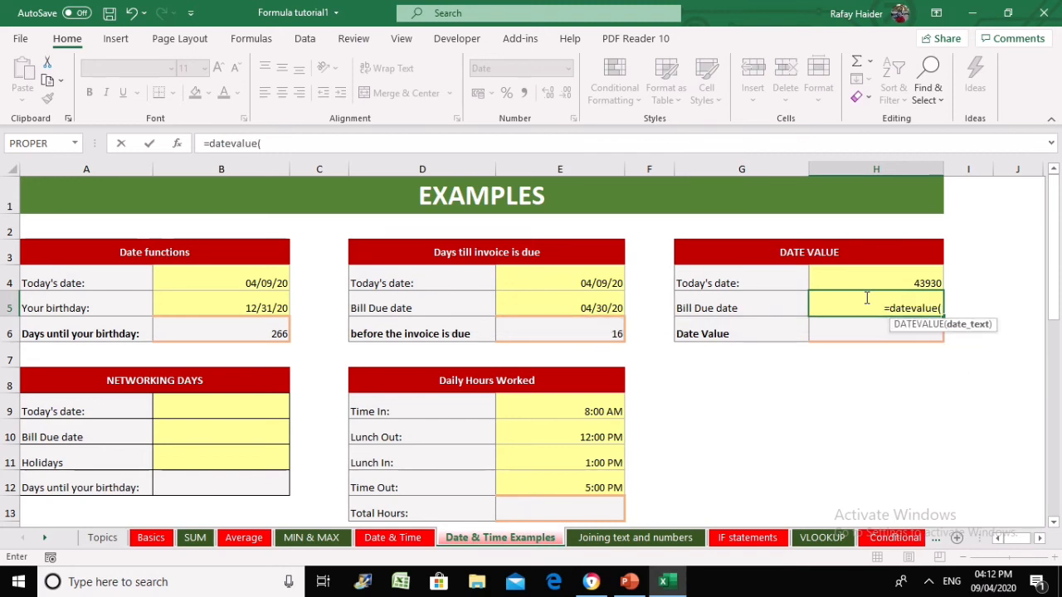
{"action": "type", "text": "\""}
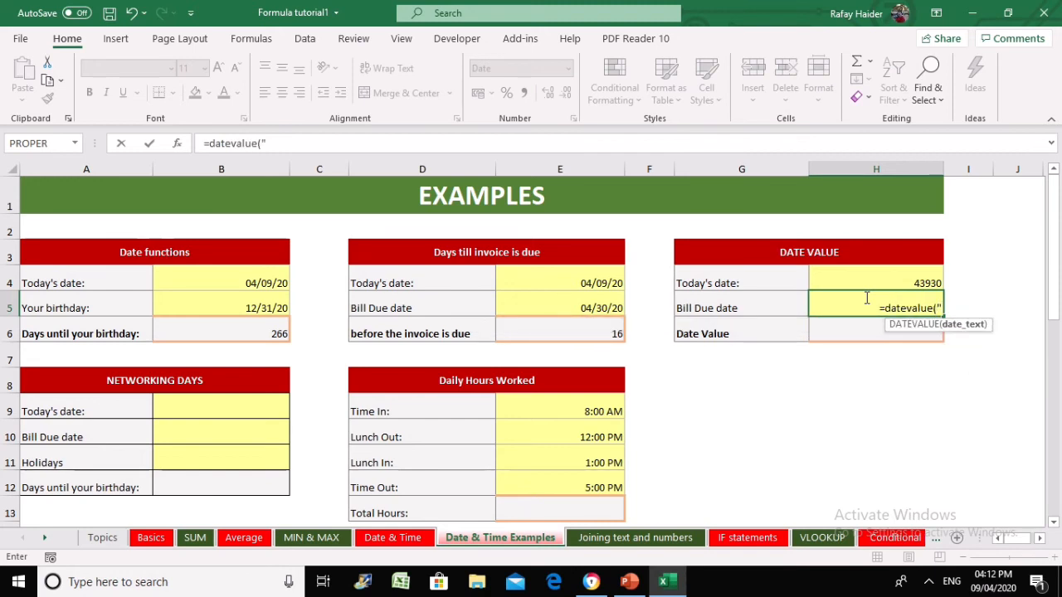
{"action": "type", "text": "30/04/"}
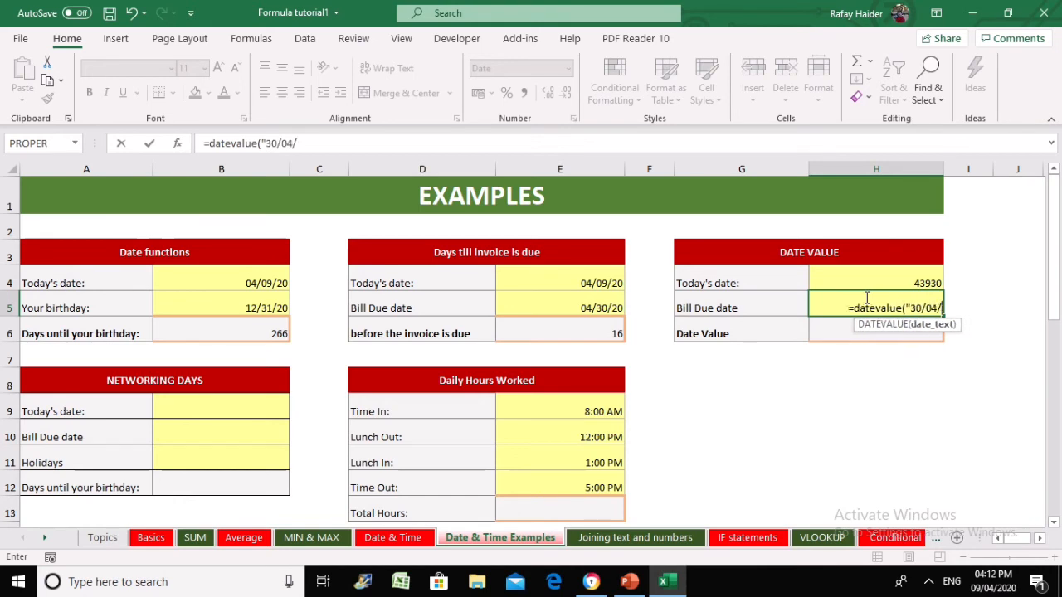
{"action": "type", "text": "2020\")"}
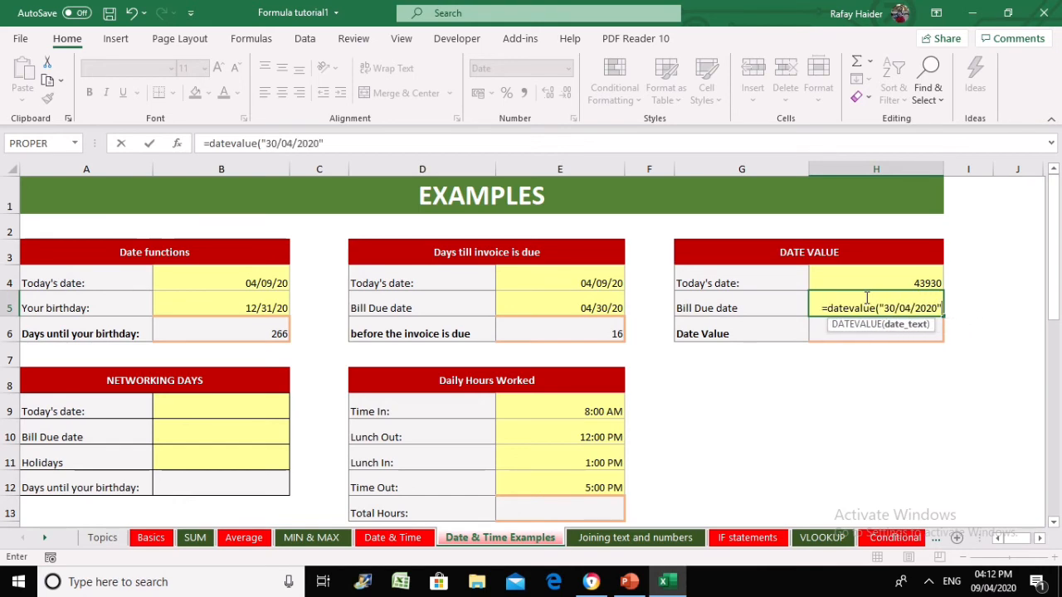
{"action": "key", "text": "ctrl+Return"}
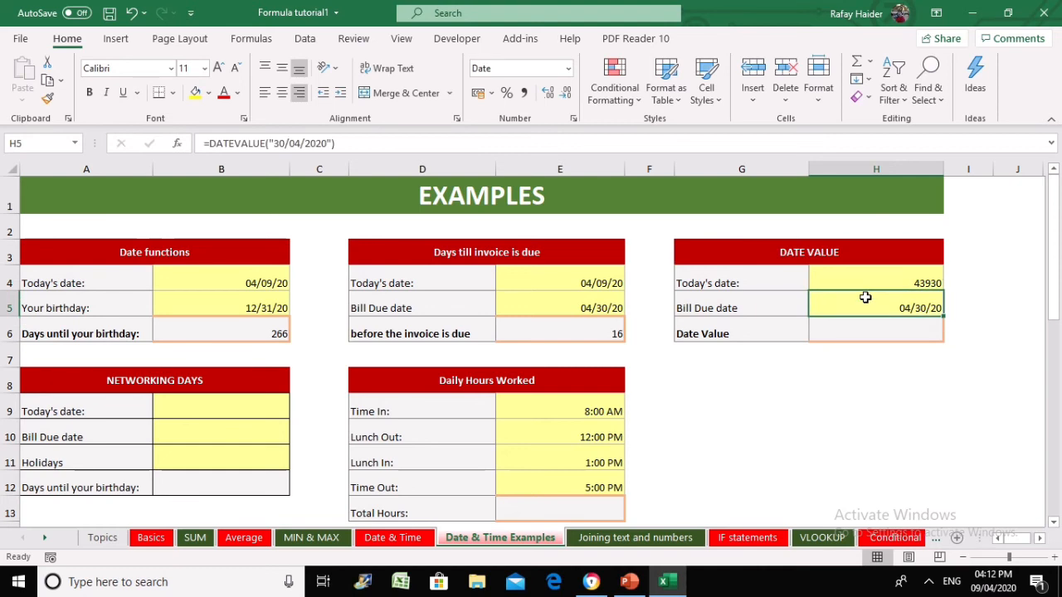
Format the bill due date in cell H5 as a Number with no decimal places.
{"action": "left_click", "coordinate": [568, 68]}
{"action": "left_click", "coordinate": [519, 131]}
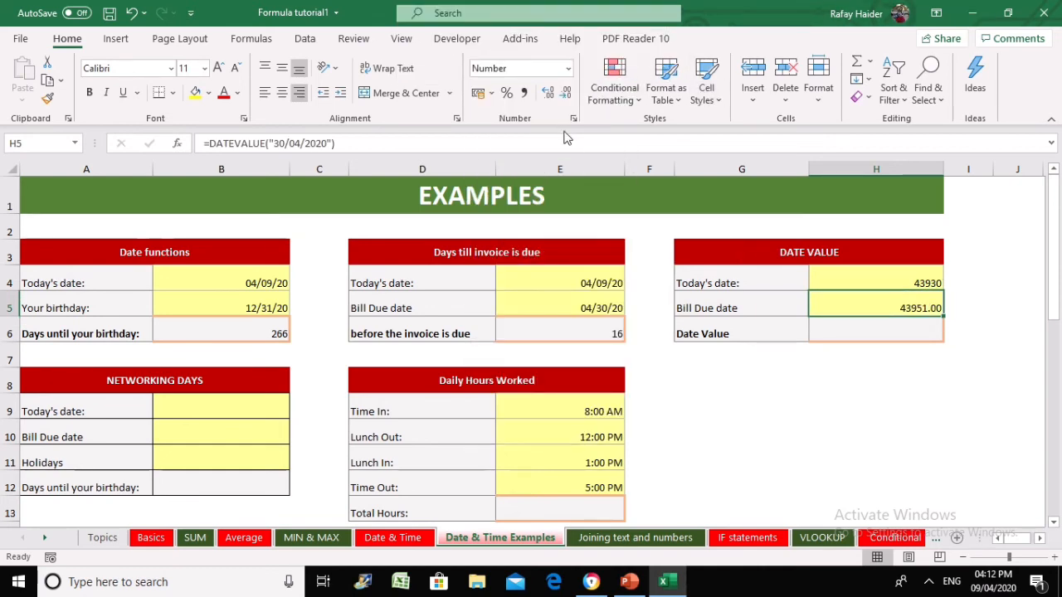
{"action": "left_click", "coordinate": [566, 93]}
{"action": "left_click", "coordinate": [566, 93]}
{"action": "left_click", "coordinate": [846, 380]}
Replace the formula in cell E6 of the Days till invoice is due table with =E5-E4.
{"action": "left_click", "coordinate": [548, 324]}
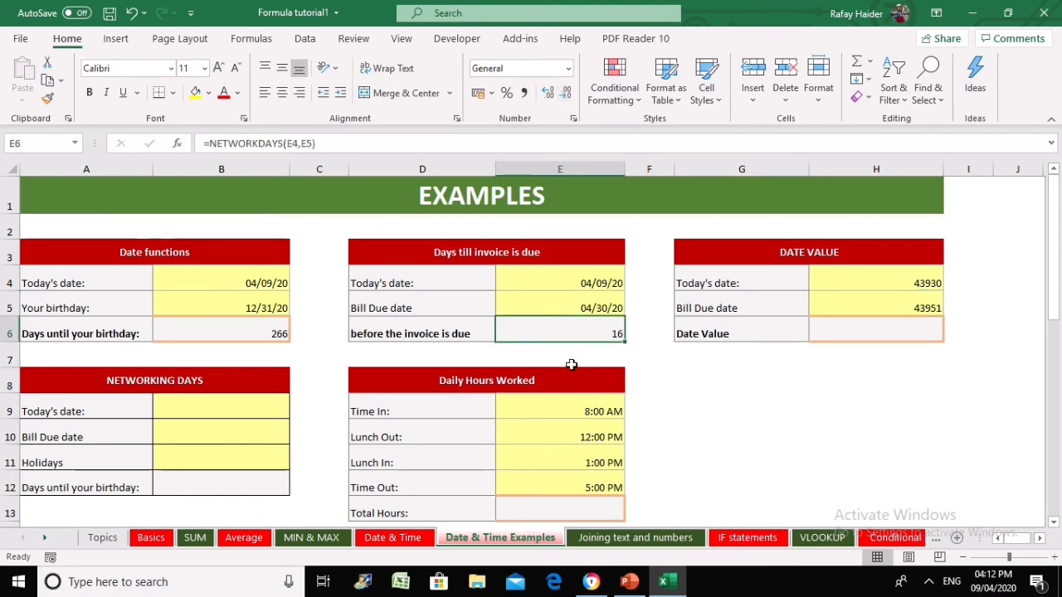
{"action": "type", "text": "="}
{"action": "key", "text": "Up"}
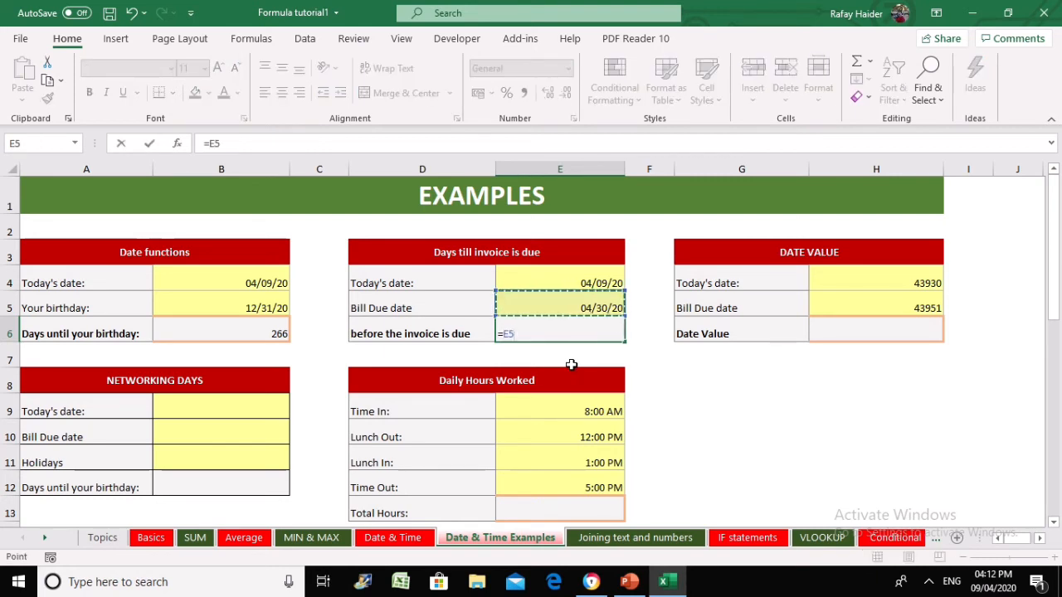
{"action": "type", "text": "-"}
{"action": "key", "text": "Up"}
{"action": "key", "text": "Up"}
{"action": "key", "text": "Return"}
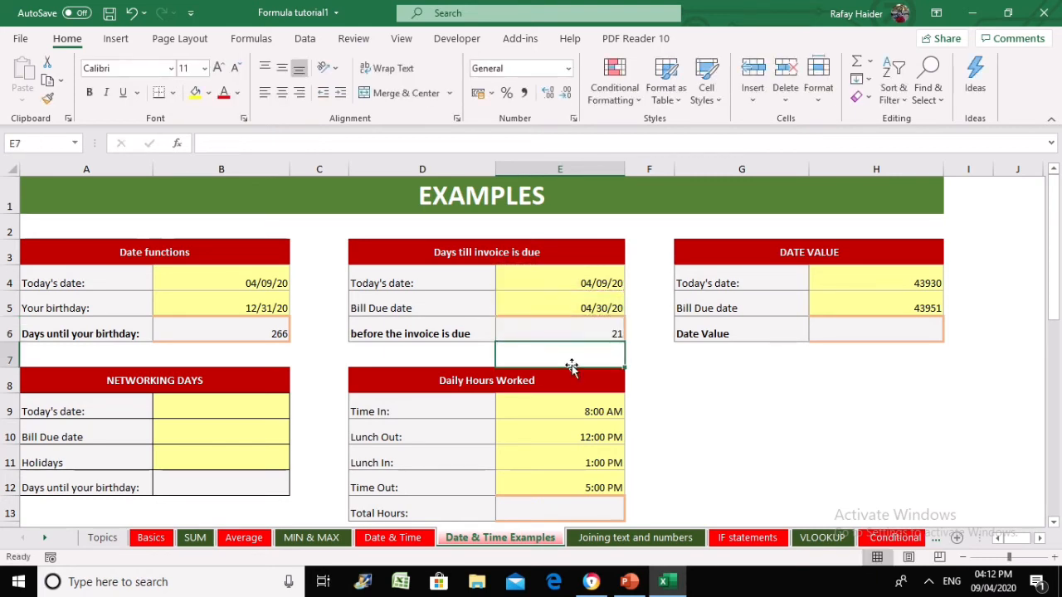
Compare the date entries in cells E4 and E5 with the DATEVALUE entries in the DATE VALUE table.
{"action": "key", "text": "Up"}
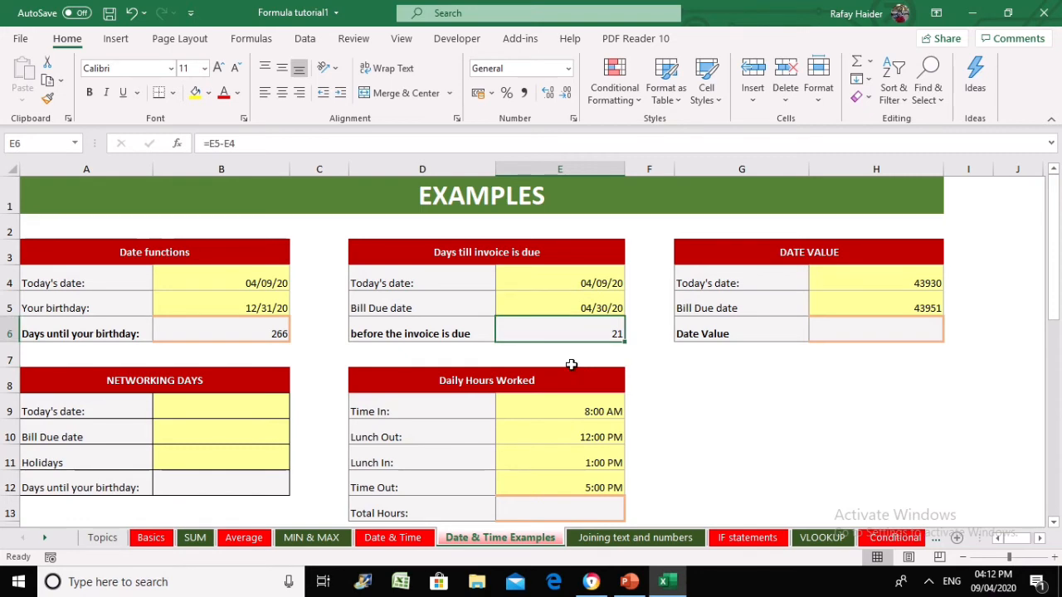
{"action": "key", "text": "Up"}
{"action": "key", "text": "Up"}
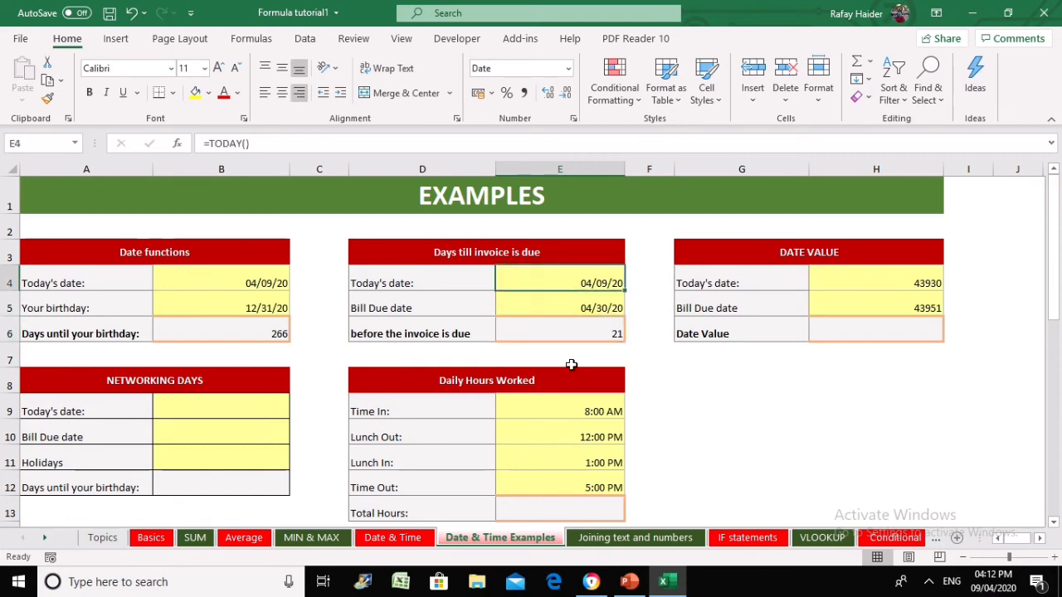
{"action": "key", "text": "Down"}
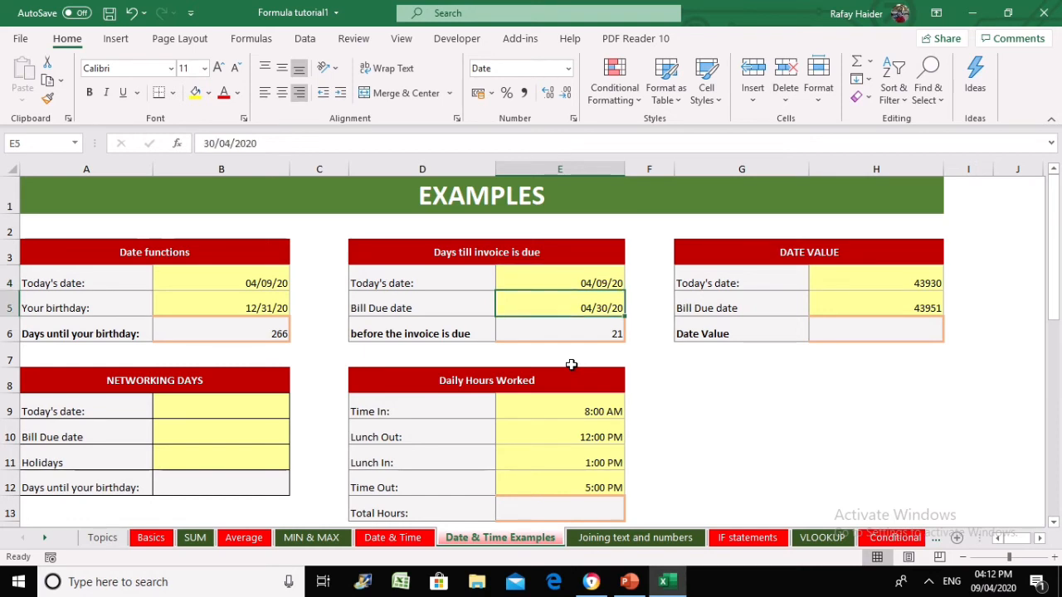
{"action": "key", "text": "Right"}
{"action": "key", "text": "Right"}
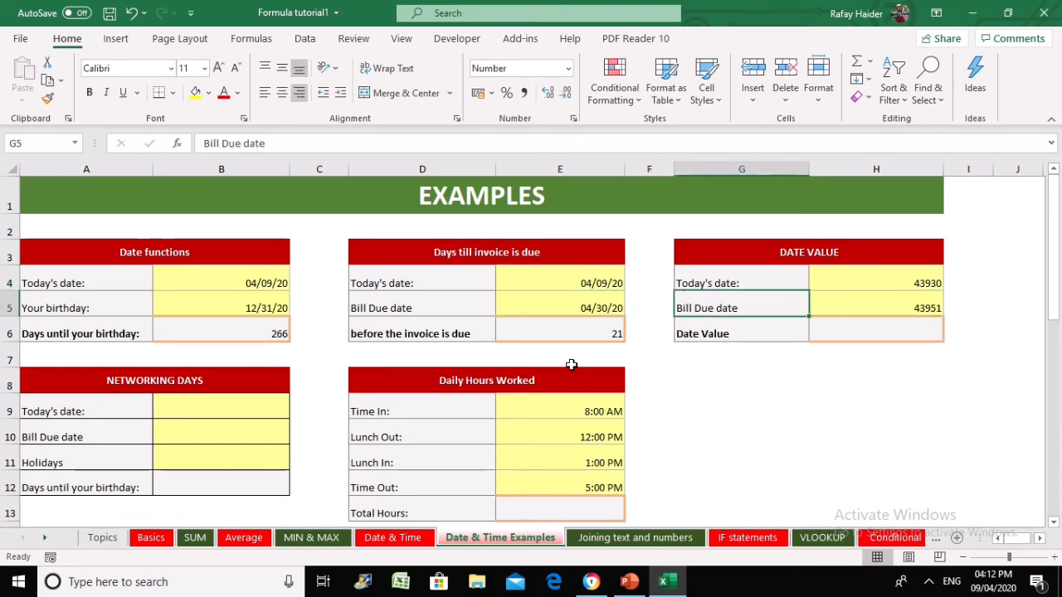
{"action": "key", "text": "Left"}
{"action": "key", "text": "Left"}
{"action": "key", "text": "Up"}
{"action": "key", "text": "Right"}
{"action": "key", "text": "Right"}
{"action": "key", "text": "Right"}
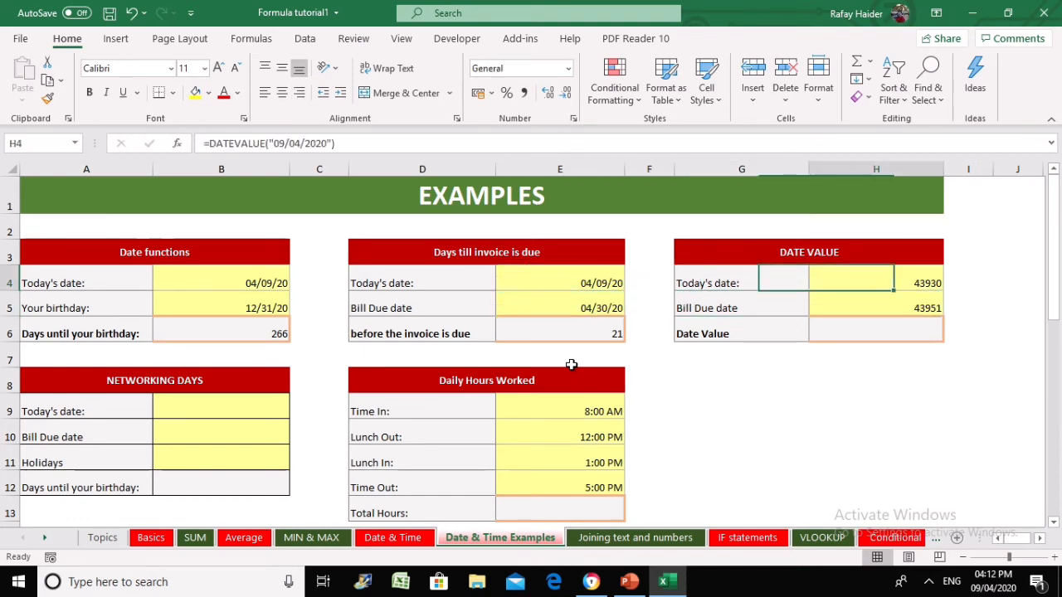
{"action": "key", "text": "Right"}
{"action": "key", "text": "Left"}
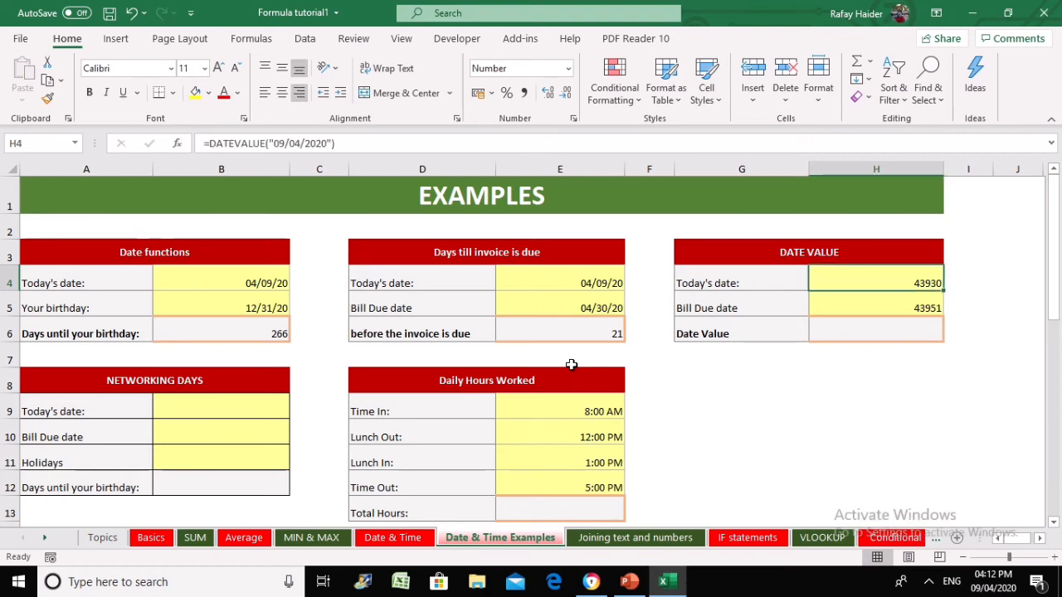
{"action": "key", "text": "Left"}
{"action": "key", "text": "Left"}
{"action": "key", "text": "Left"}
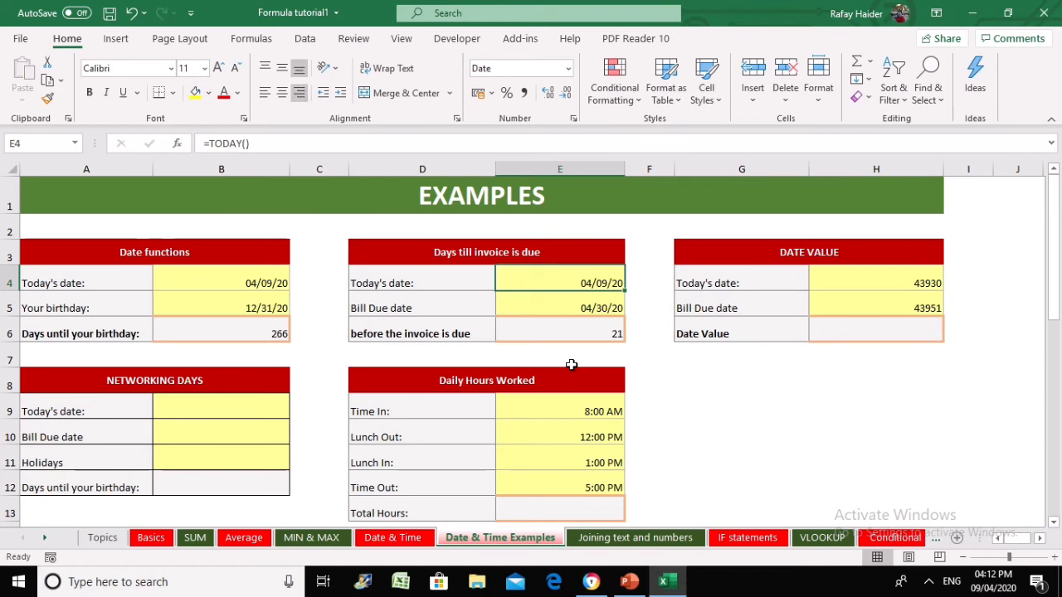
{"action": "key", "text": "Right"}
{"action": "key", "text": "Right"}
{"action": "key", "text": "Right"}
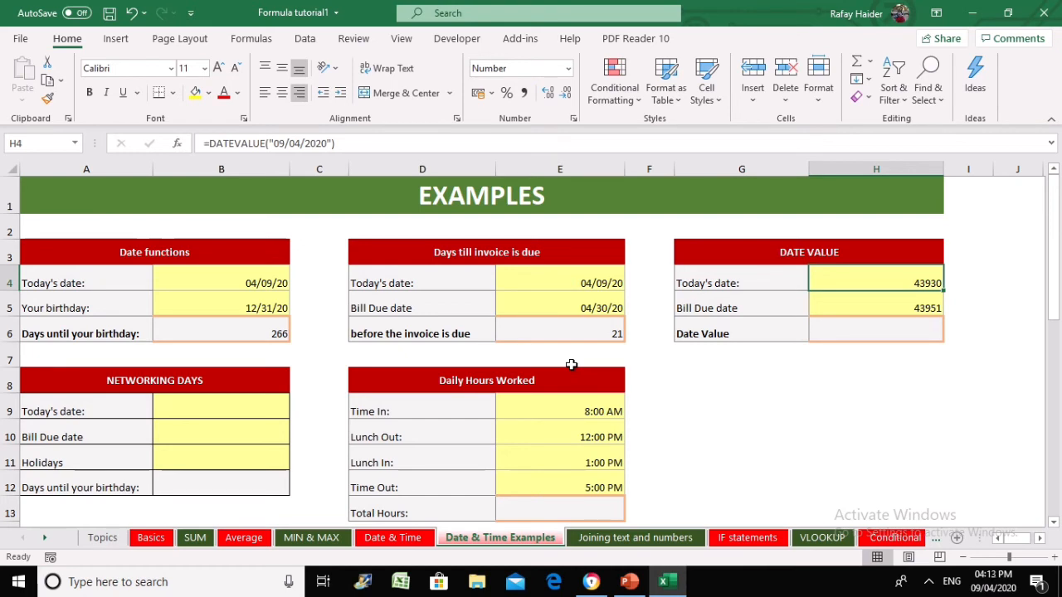
Enter =H5-H4 in the Date Value cell H6 to subtract today's date from the bill due date.
{"action": "key", "text": "Down"}
{"action": "key", "text": "Down"}
{"action": "type", "text": "="}
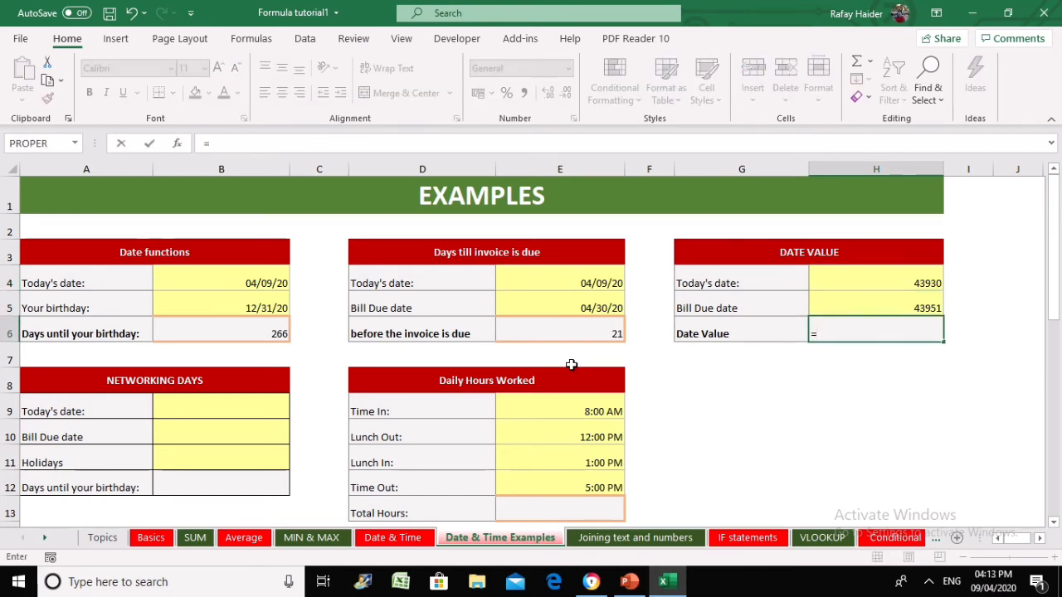
{"action": "key", "text": "Up"}
{"action": "type", "text": "-"}
{"action": "key", "text": "Up"}
{"action": "key", "text": "Up"}
{"action": "key", "text": "Up"}
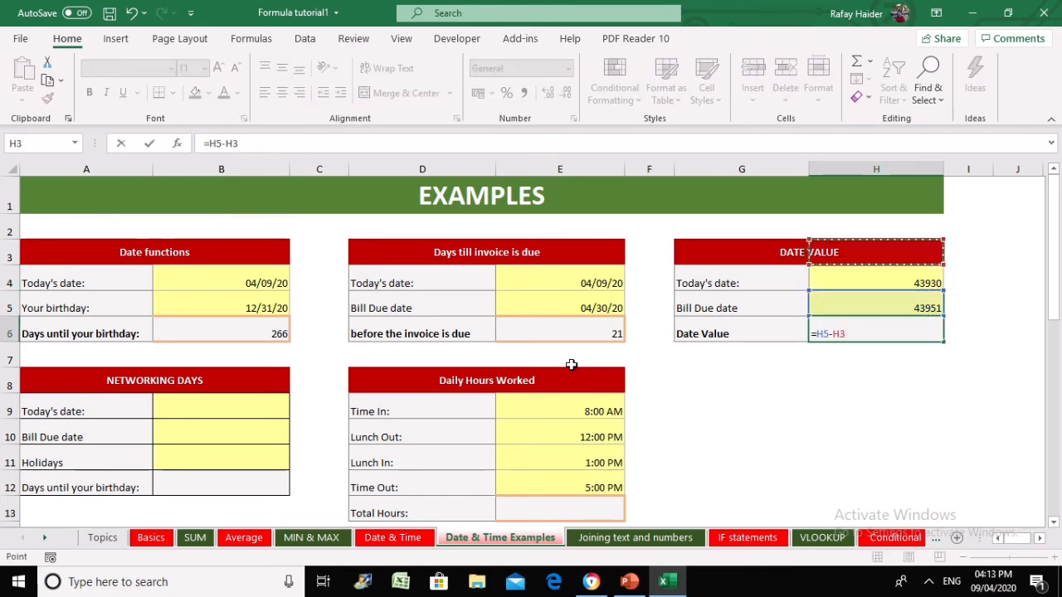
{"action": "key", "text": "Down"}
{"action": "key", "text": "Return"}
Compare the results in cells E6 and H6 and review the serial numbers in H4:H5.
{"action": "key", "text": "Up"}
{"action": "key", "text": "Left"}
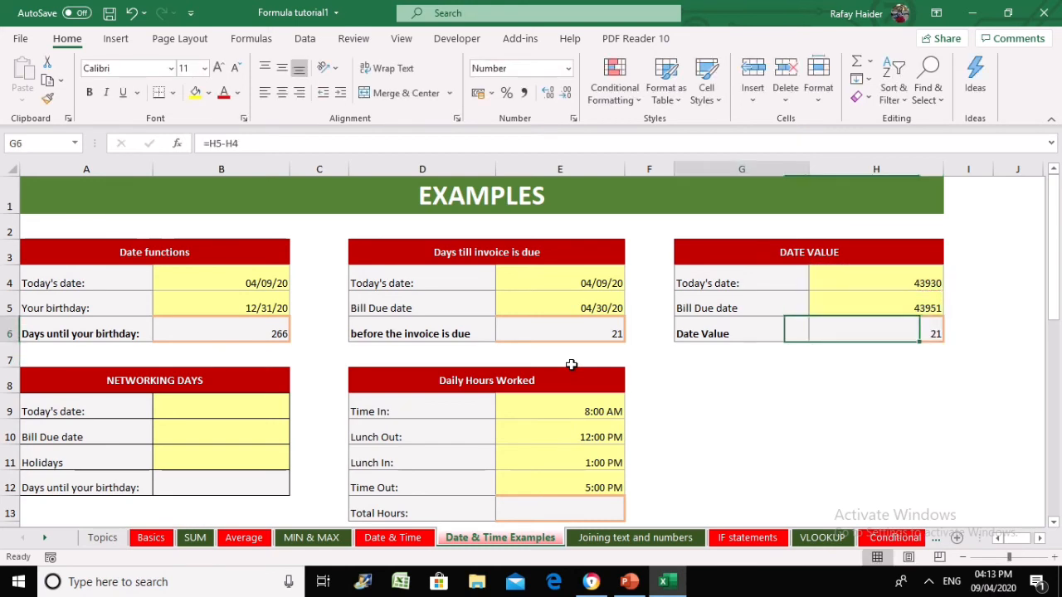
{"action": "key", "text": "Left"}
{"action": "key", "text": "Left"}
{"action": "key", "text": "Right"}
{"action": "key", "text": "Right"}
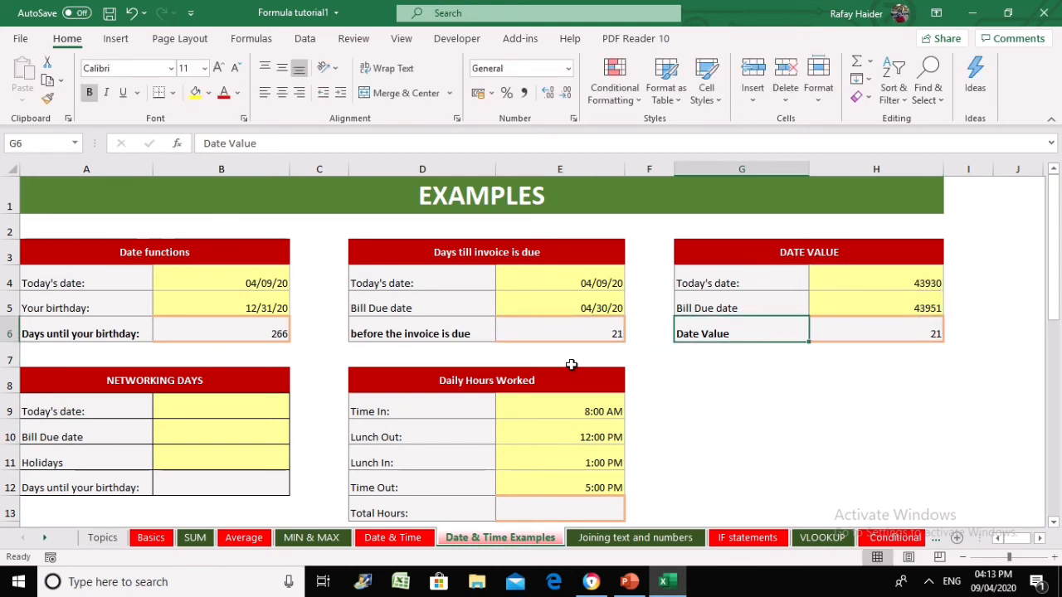
{"action": "key", "text": "Right"}
{"action": "key", "text": "Up"}
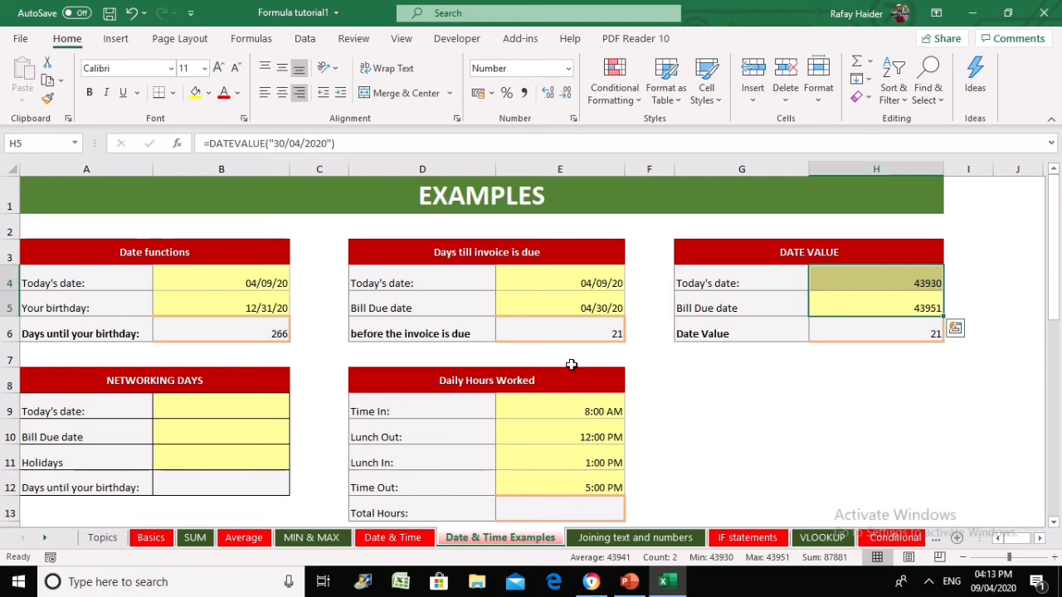
Select the Today's date cell B9 in the NETWORKING DAYS table.
{"action": "key", "text": "Down"}
{"action": "key", "text": "Down"}
{"action": "key", "text": "Left"}
{"action": "key", "text": "Down"}
{"action": "key", "text": "Left"}
{"action": "key", "text": "Down"}
{"action": "key", "text": "Left"}
{"action": "key", "text": "Left"}
{"action": "key", "text": "Left"}
{"action": "key", "text": "Left"}
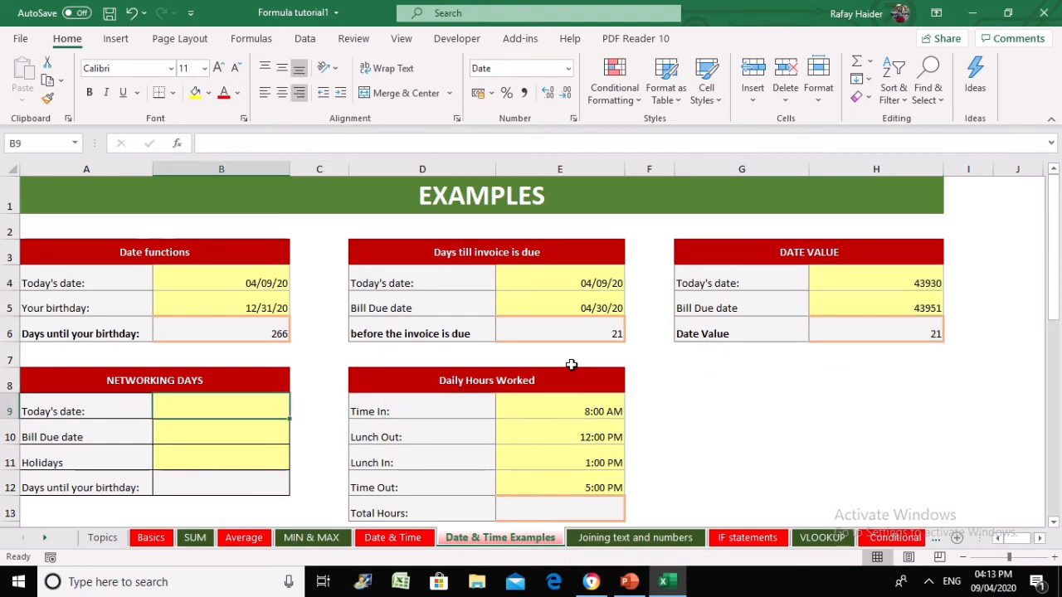
{"action": "type", "text": "=today"}
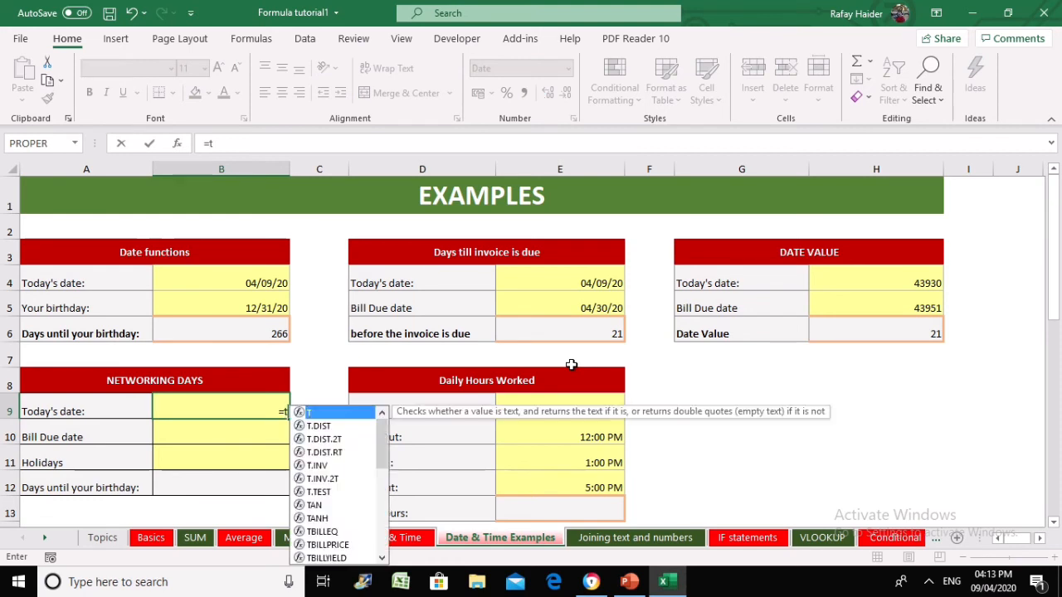
{"action": "key", "text": "BackSpace"}
{"action": "key", "text": "BackSpace"}
{"action": "key", "text": "BackSpace"}
{"action": "key", "text": "BackSpace"}
{"action": "key", "text": "BackSpace"}
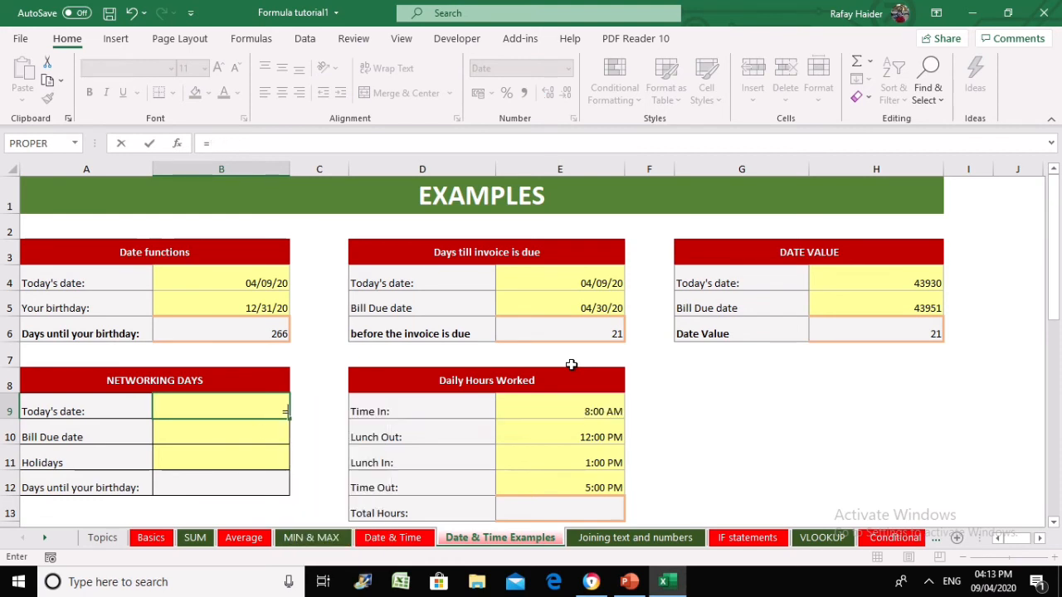
{"action": "key", "text": "Escape"}
Enter 01/01/2020 as today's date in cell B9 of the NETWORKING DAYS table.
{"action": "type", "text": "01/01/2020"}
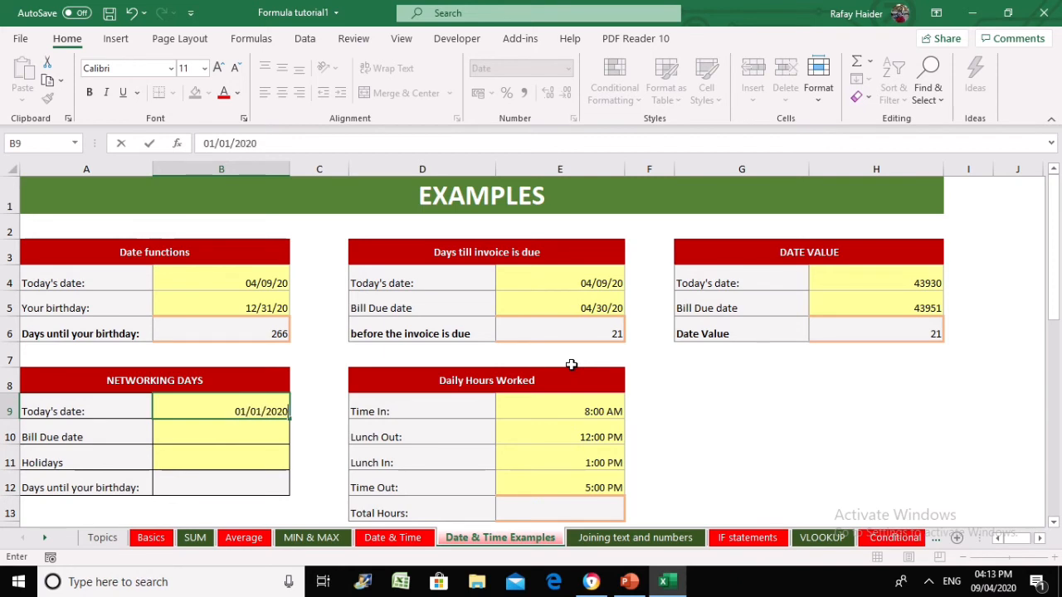
{"action": "key", "text": "Return"}
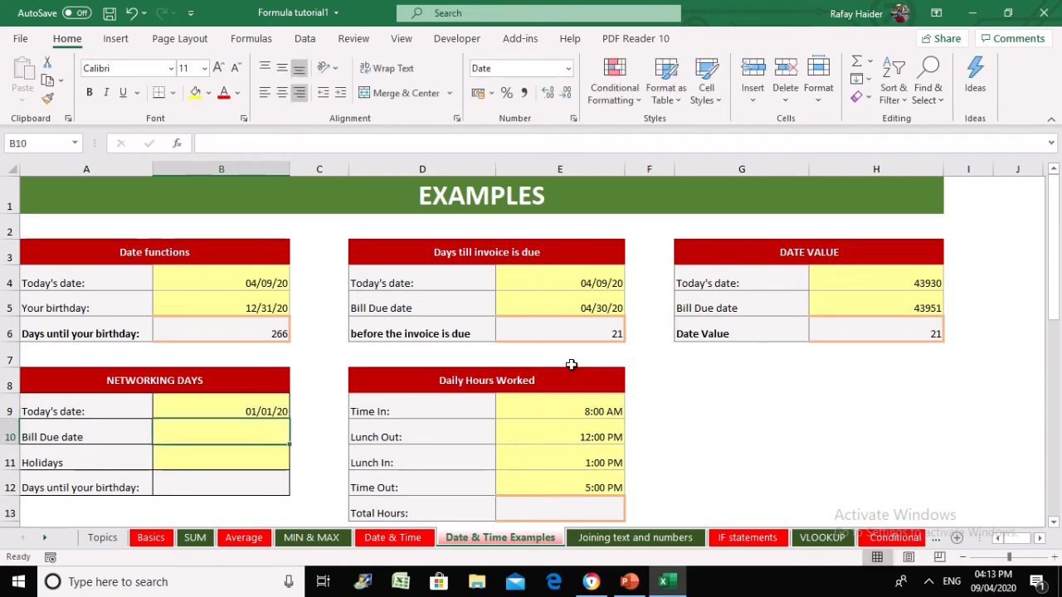
Enter 31/12/2020 as the bill due date in cell B10 of the NETWORKING DAYS table.
{"action": "type", "text": "31/"}
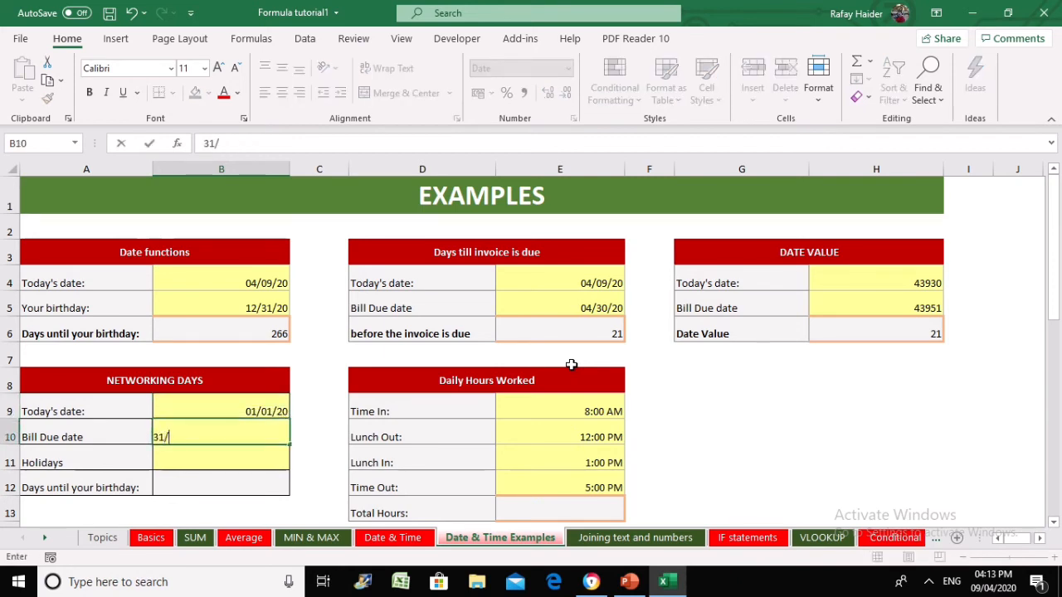
{"action": "type", "text": "12/"}
{"action": "type", "text": "2020"}
{"action": "key", "text": "Return"}
{"action": "key", "text": "Down"}
{"action": "key", "text": "Down"}
{"action": "key", "text": "Up"}
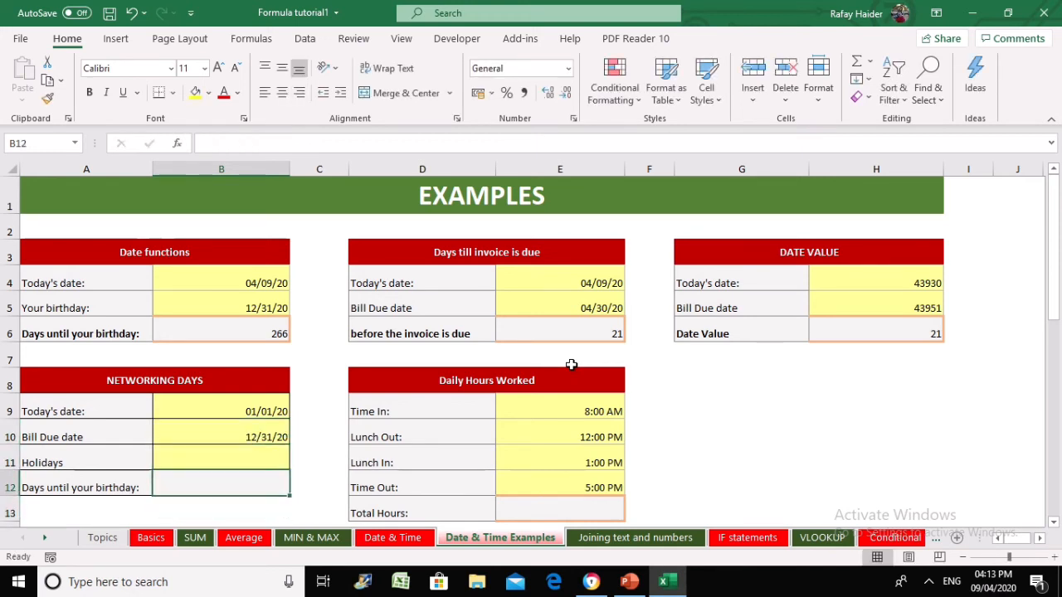
Replace the "Days until your birthday:" label in cell A12 with Networking Days.
{"action": "key", "text": "Left"}
{"action": "key", "text": "Delete"}
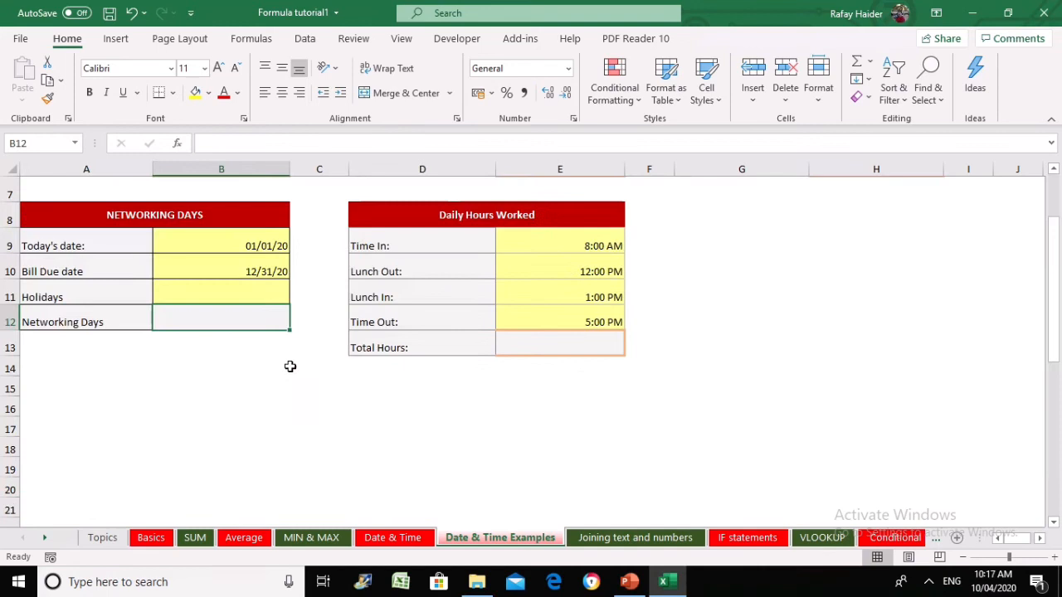
{"action": "key", "text": "Down"}
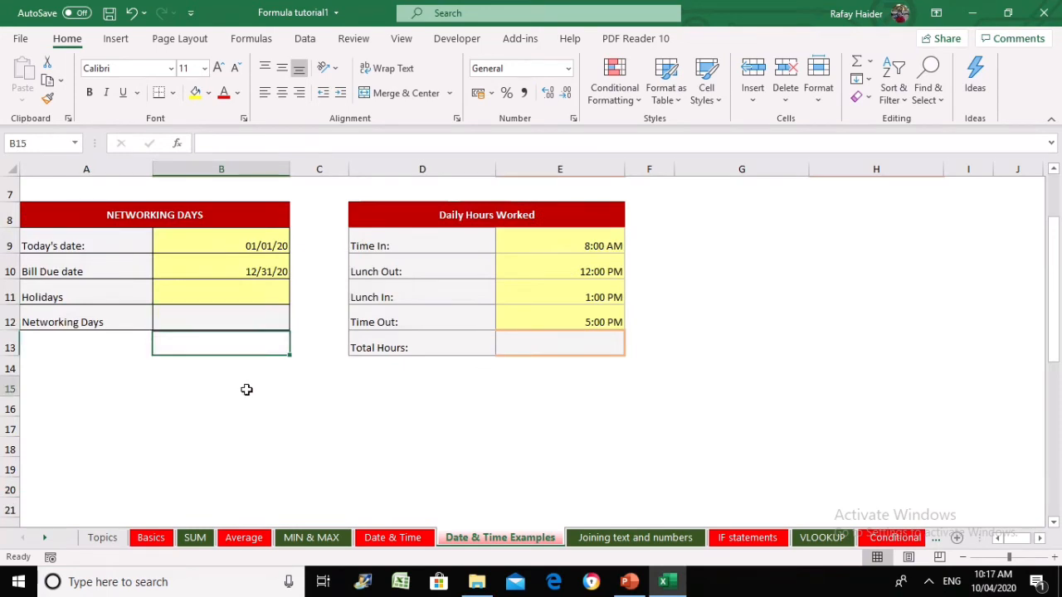
Enter =NETWORKDAYS(B9,B10) in the Networking Days cell B12 to count the workdays between the two dates.
{"action": "left_click", "coordinate": [247, 388]}
{"action": "left_click", "coordinate": [223, 349]}
{"action": "left_click", "coordinate": [221, 330]}
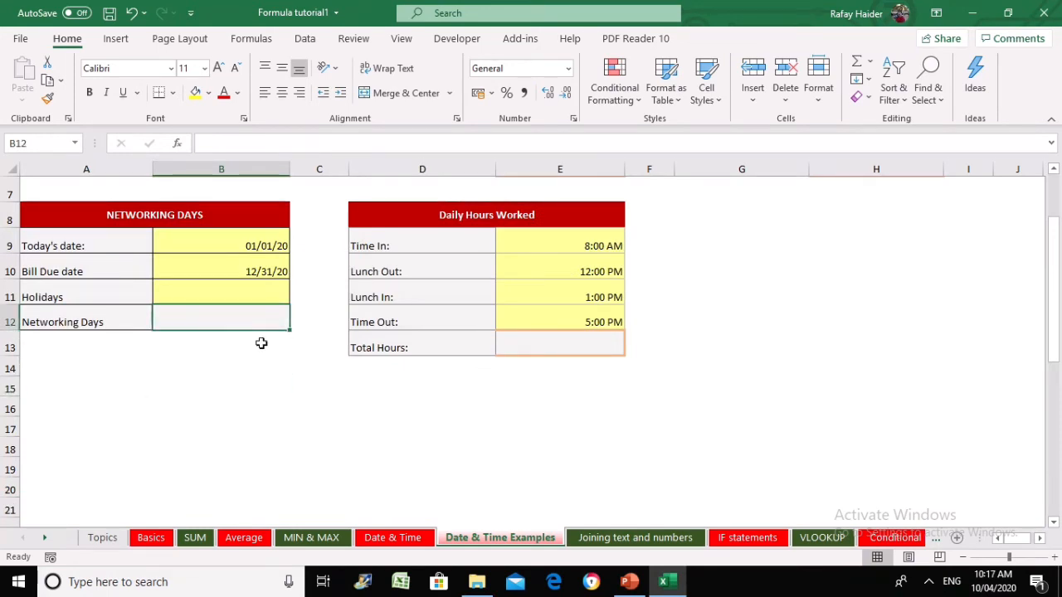
{"action": "type", "text": "="}
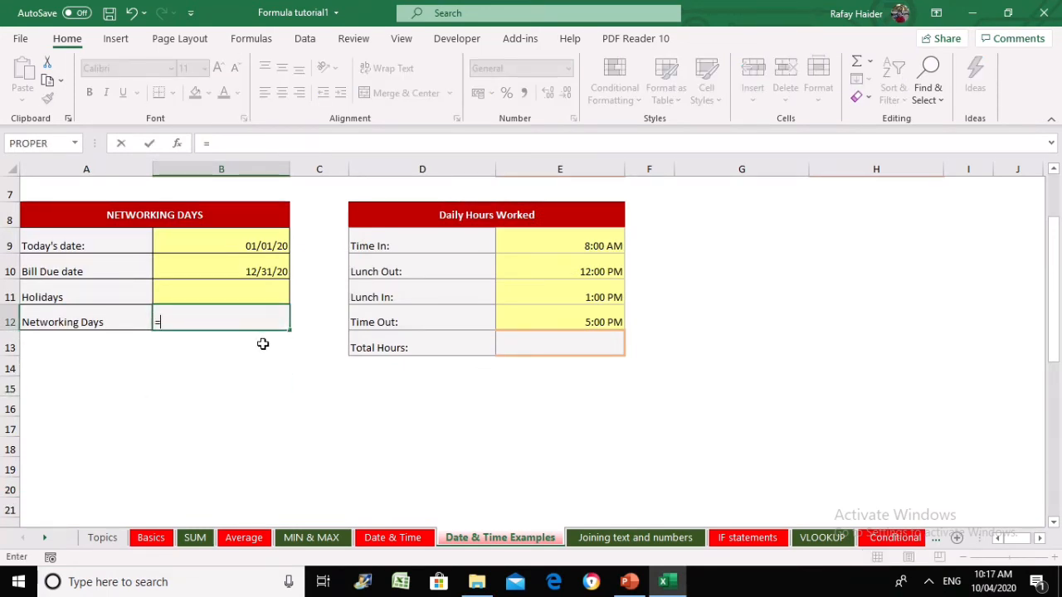
{"action": "type", "text": "network"}
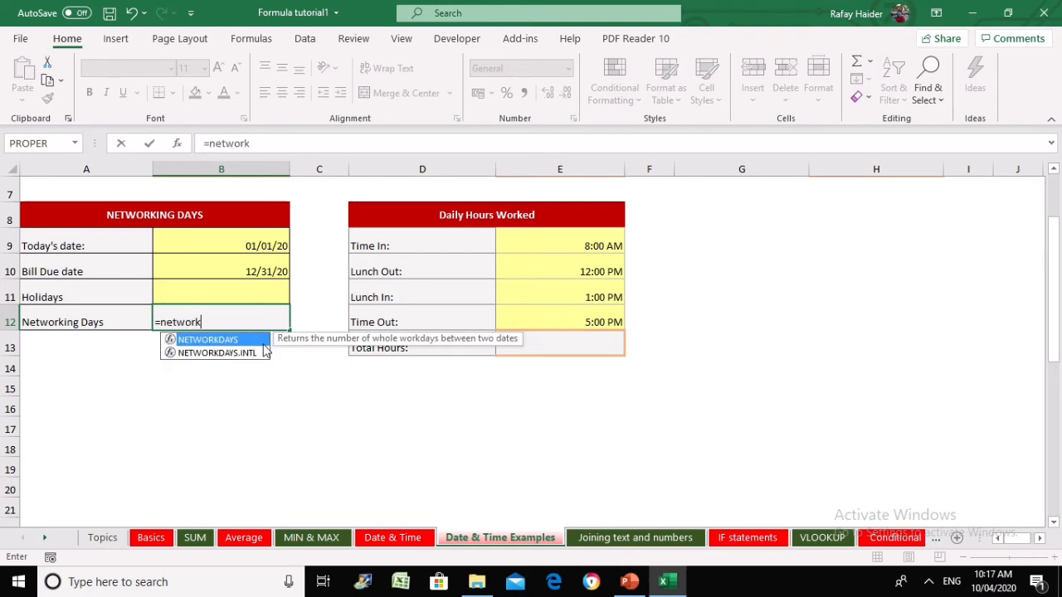
{"action": "type", "text": "days("}
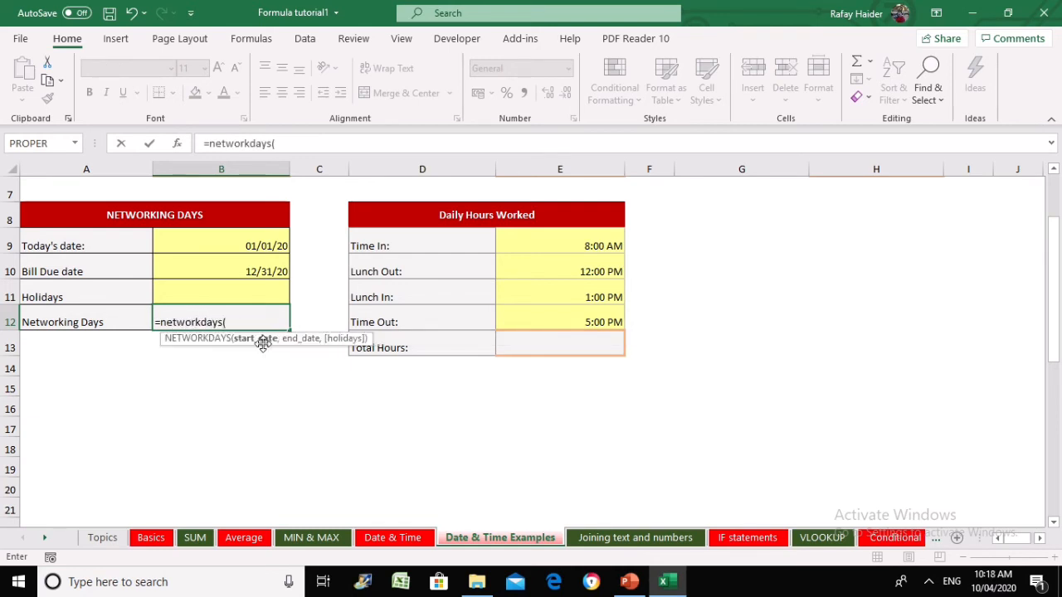
{"action": "left_click", "coordinate": [247, 242]}
{"action": "type", "text": ","}
{"action": "left_click", "coordinate": [259, 265]}
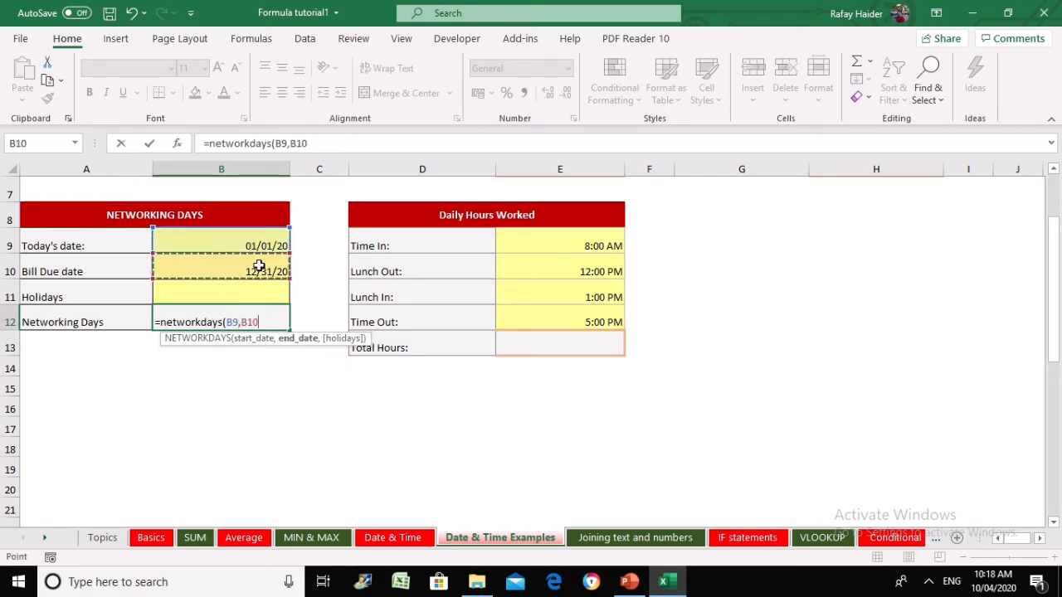
{"action": "type", "text": ")"}
{"action": "key", "text": "Return"}
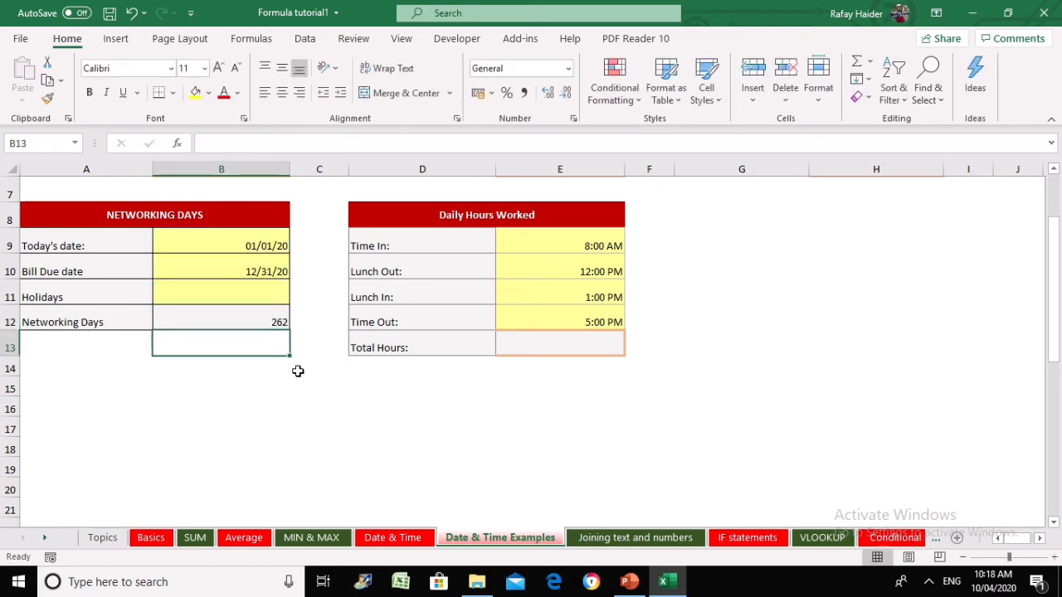
Review the formula in cell B12 and the empty Holidays cell B11.
{"action": "left_click", "coordinate": [245, 314]}
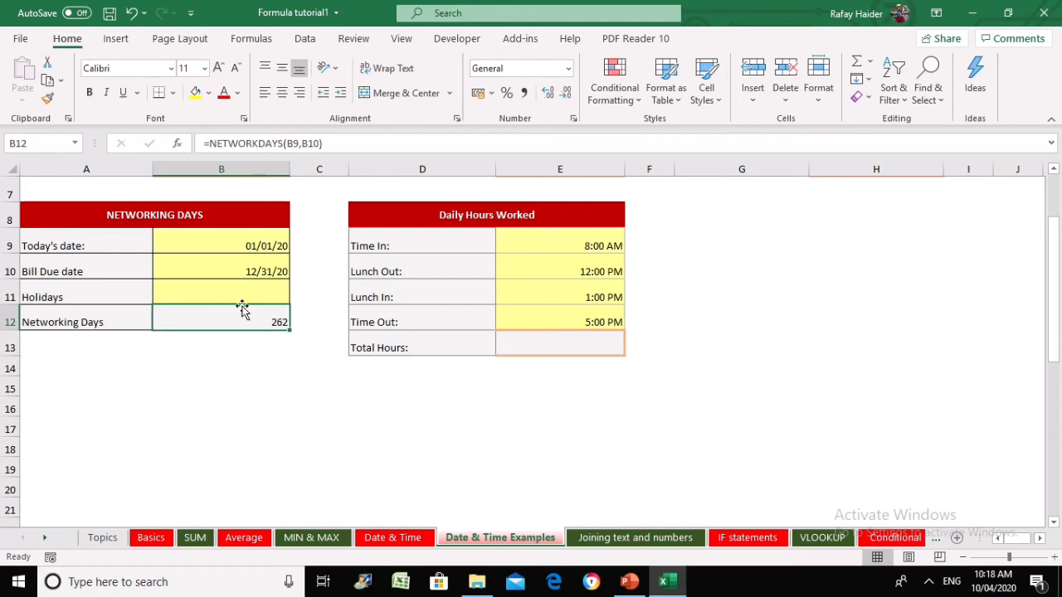
{"action": "left_click", "coordinate": [262, 385]}
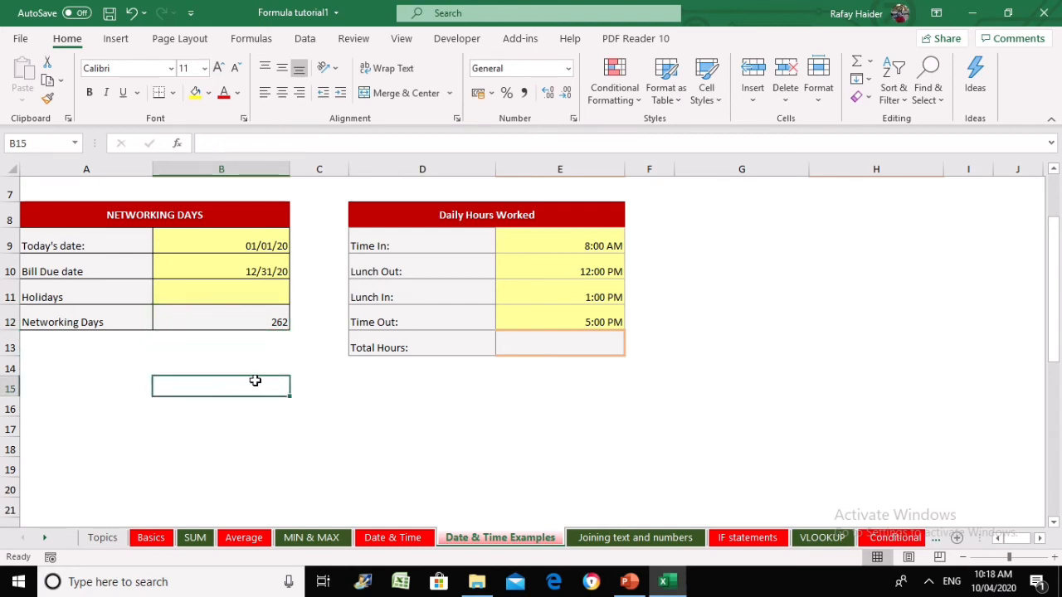
{"action": "left_click", "coordinate": [265, 297]}
{"action": "left_click", "coordinate": [231, 402]}
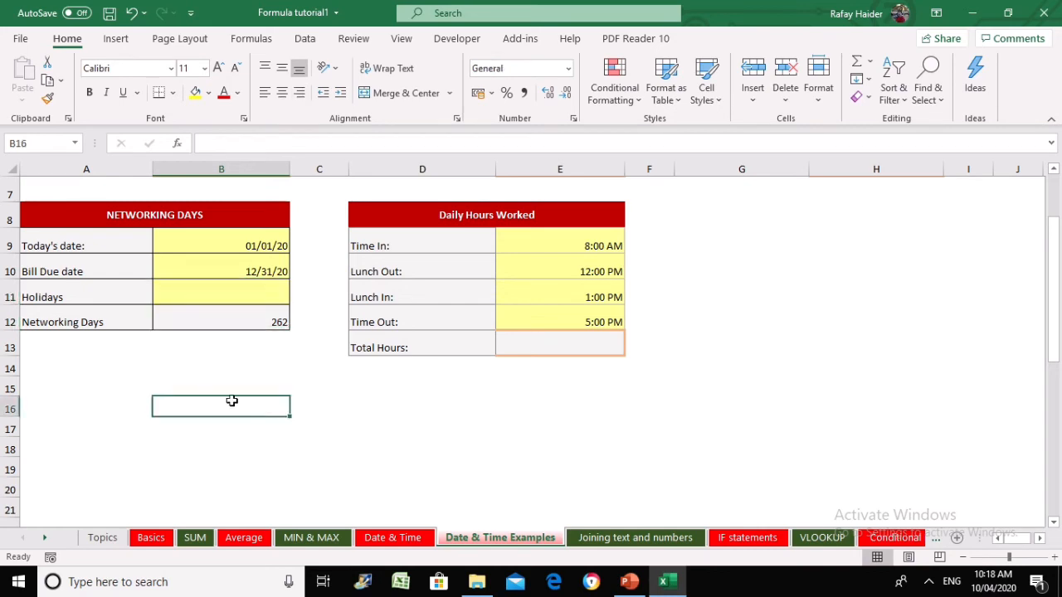
Consult the April 2020 calendar and list the consecutive dates 13/04/2020 to 17/04/2020 in cells B16:B20.
{"action": "left_click", "coordinate": [1002, 589]}
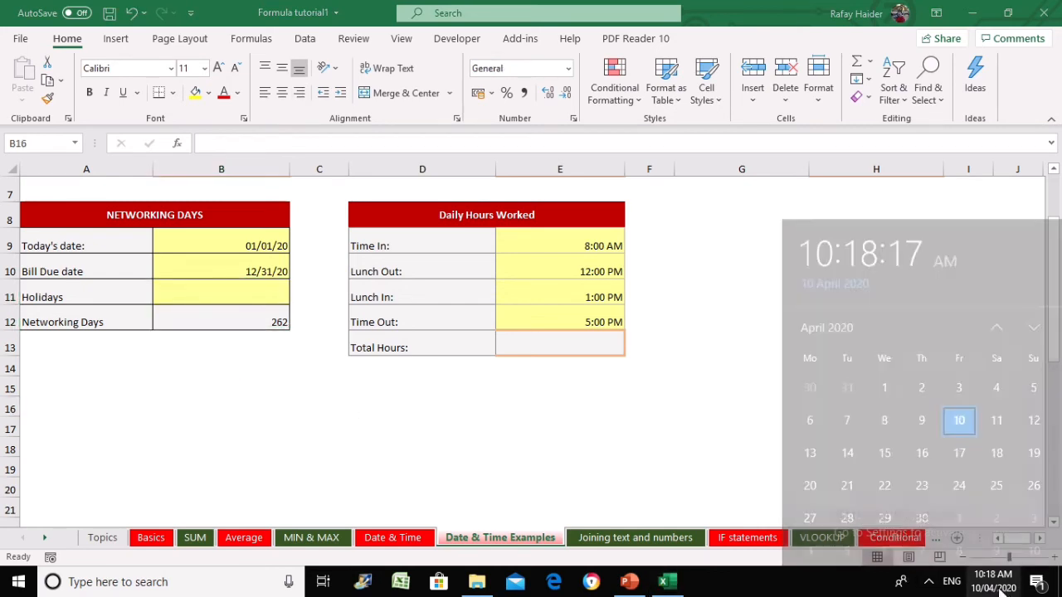
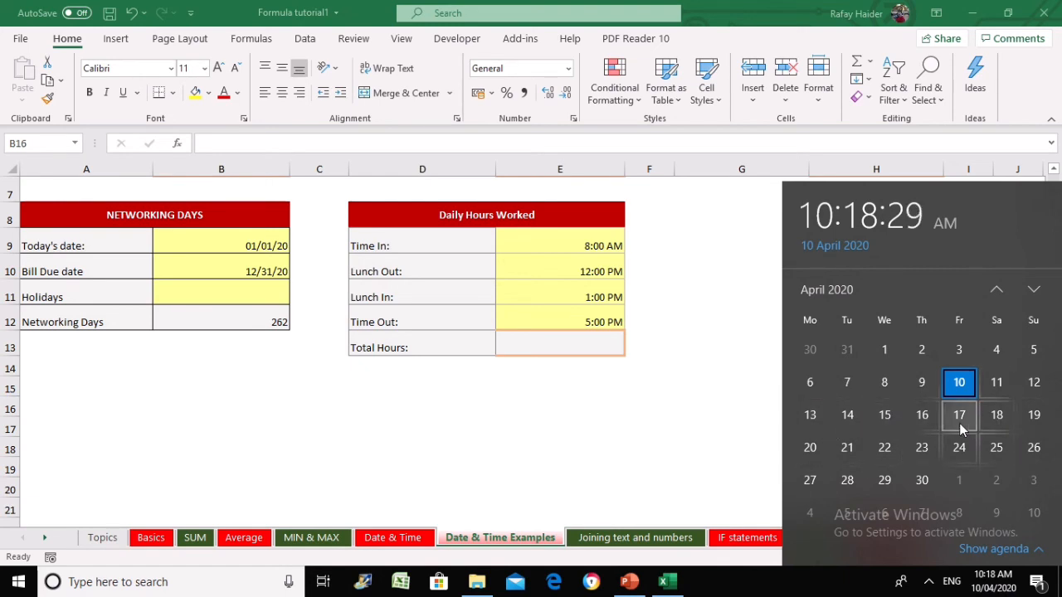
{"action": "left_click", "coordinate": [251, 407]}
{"action": "type", "text": "17/"}
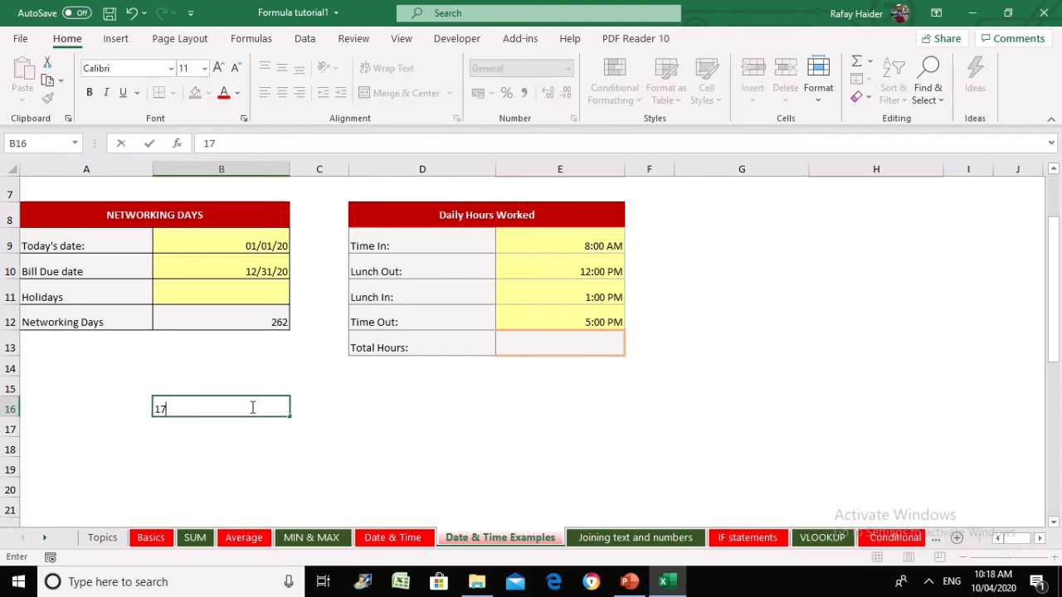
{"action": "key", "text": "BackSpace"}
{"action": "key", "text": "BackSpace"}
{"action": "key", "text": "BackSpace"}
{"action": "type", "text": "13/04/2020"}
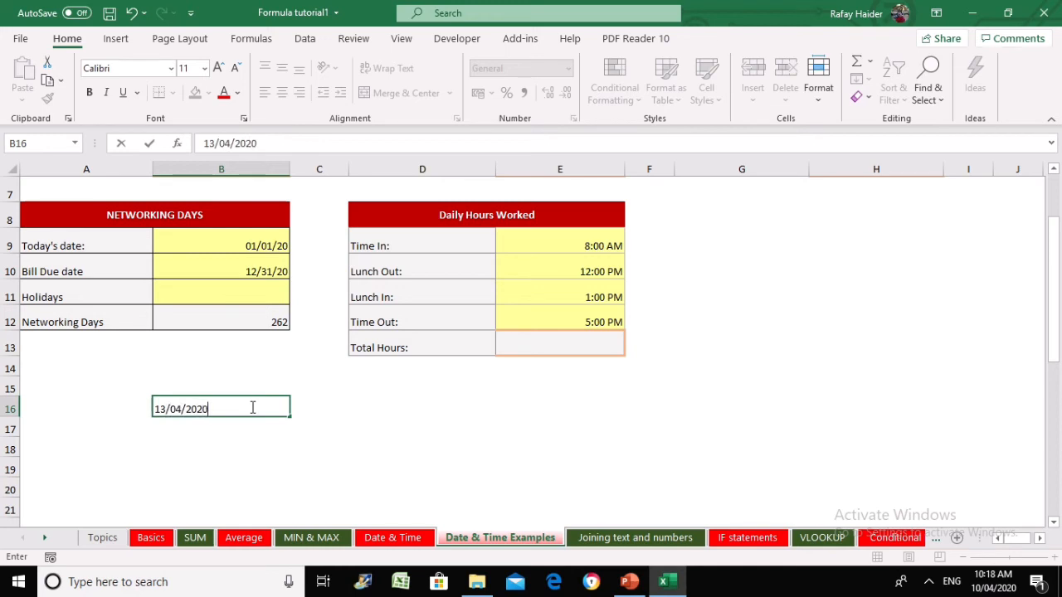
{"action": "key", "text": "Return"}
{"action": "type", "text": "14/04/2020"}
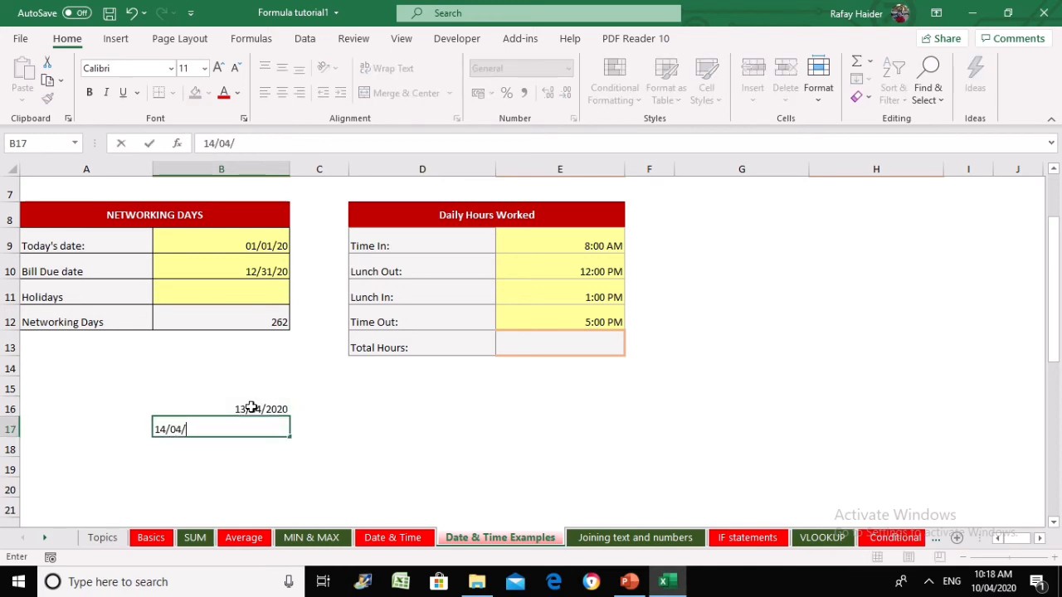
{"action": "key", "text": "Return"}
{"action": "mouse_move", "coordinate": [252, 408]}
{"action": "left_mouse_down"}
{"action": "mouse_move", "coordinate": [249, 429]}
{"action": "mouse_move", "coordinate": [287, 448]}
{"action": "mouse_move", "coordinate": [279, 489]}
{"action": "mouse_move", "coordinate": [324, 474]}
{"action": "mouse_move", "coordinate": [410, 473]}
{"action": "left_mouse_up"}
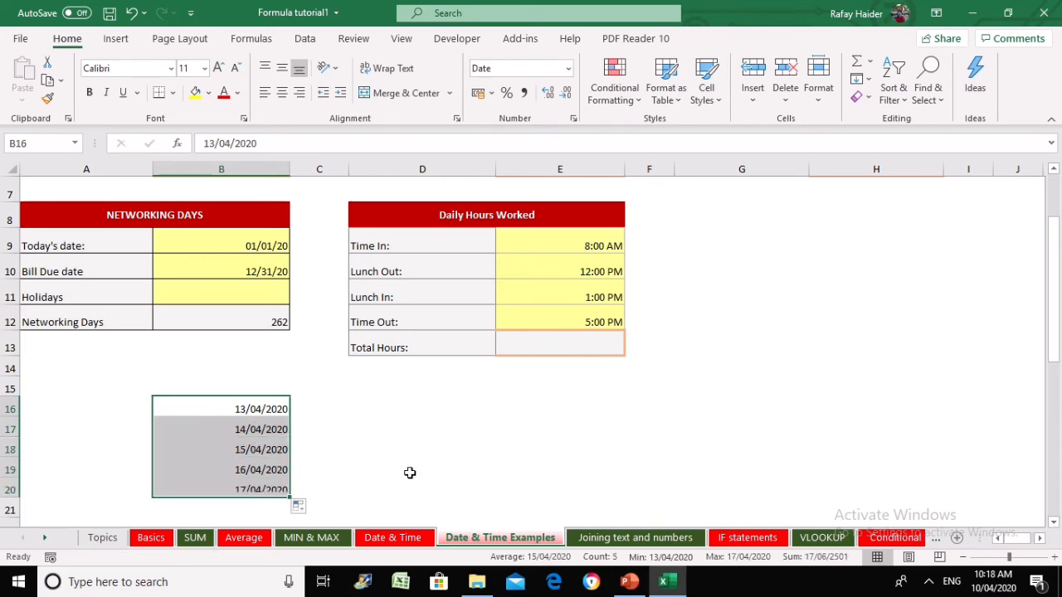
{"action": "left_click", "coordinate": [410, 472]}
Examine the date list in B16:B20 alongside the Holidays cell B11 and the Networking Days formula in B12.
{"action": "left_click_drag", "start_coordinate": [273, 408], "coordinate": [290, 487]}
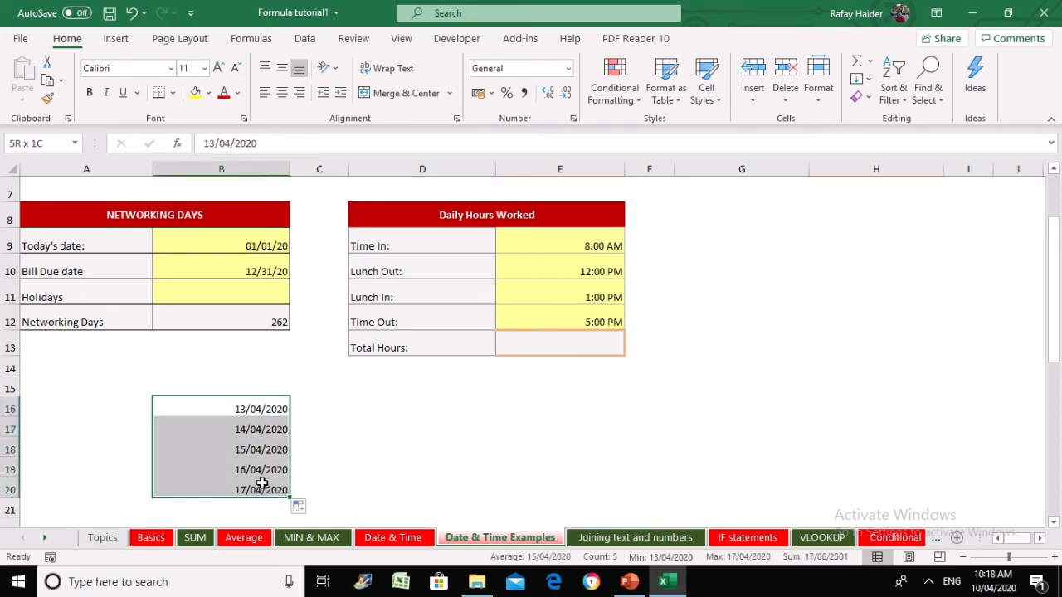
{"action": "left_click", "coordinate": [382, 480]}
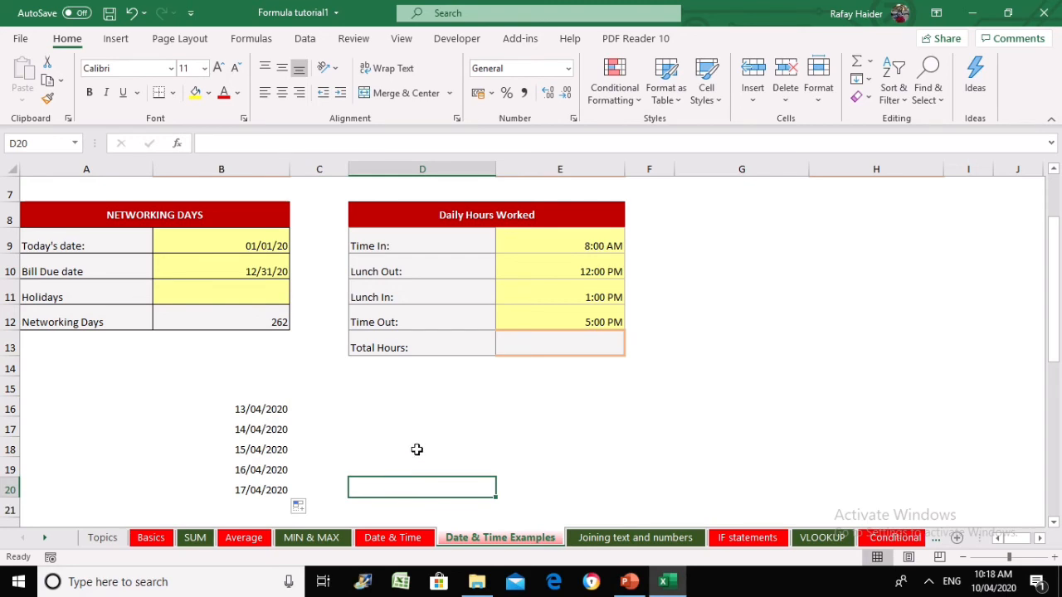
{"action": "left_click", "coordinate": [225, 289]}
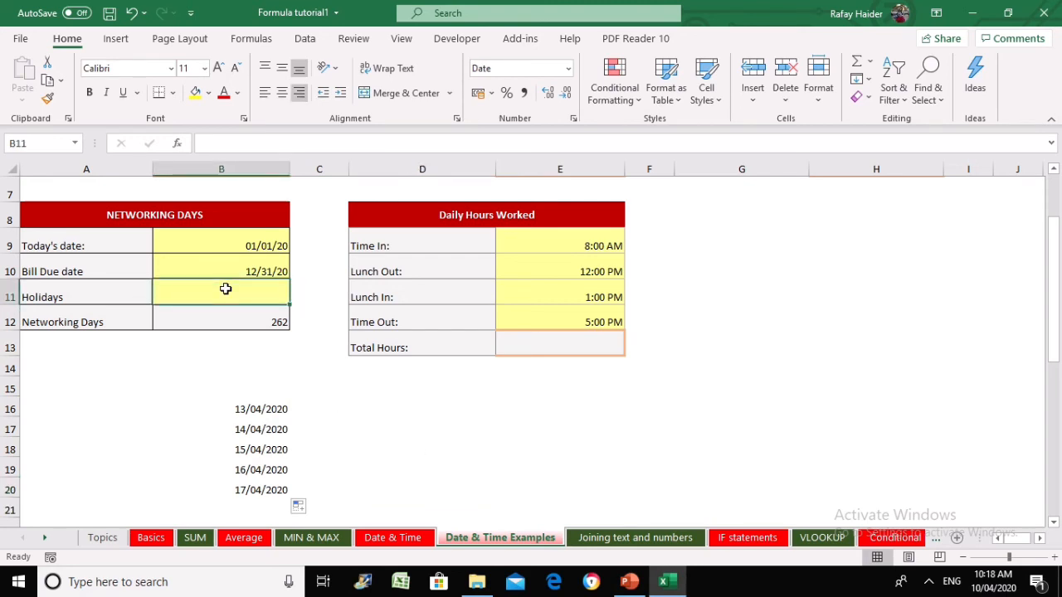
{"action": "left_click", "coordinate": [267, 316]}
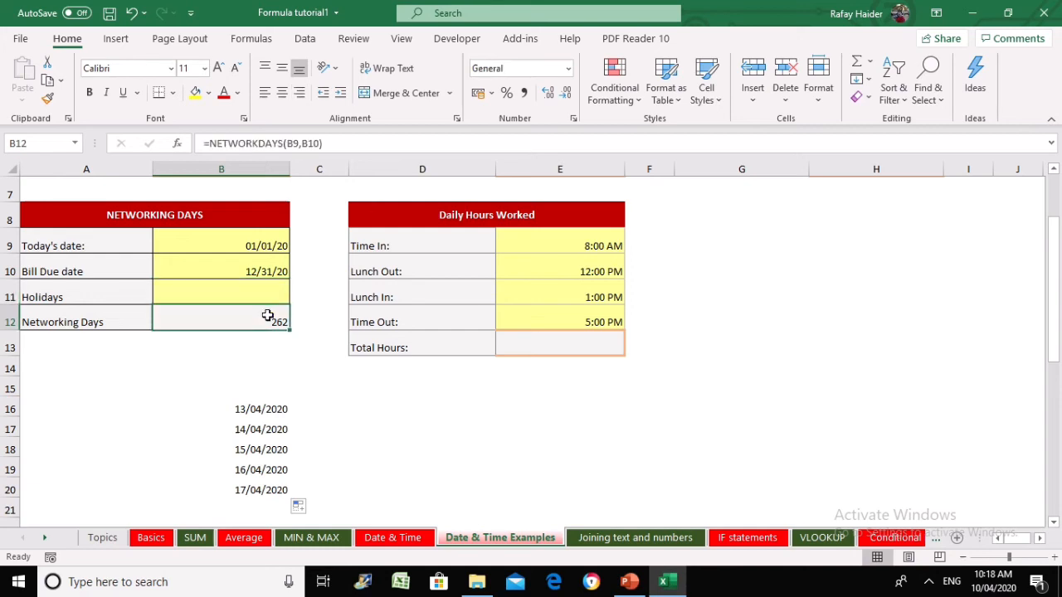
{"action": "left_click", "coordinate": [250, 409]}
{"action": "left_click_drag", "start_coordinate": [251, 409], "coordinate": [252, 490]}
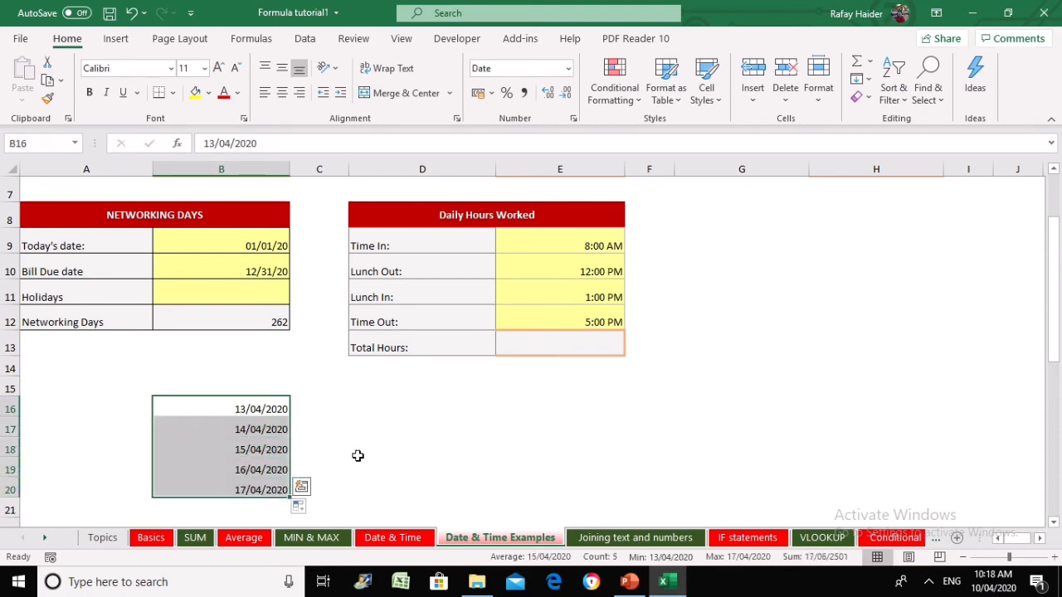
{"action": "left_click", "coordinate": [356, 455]}
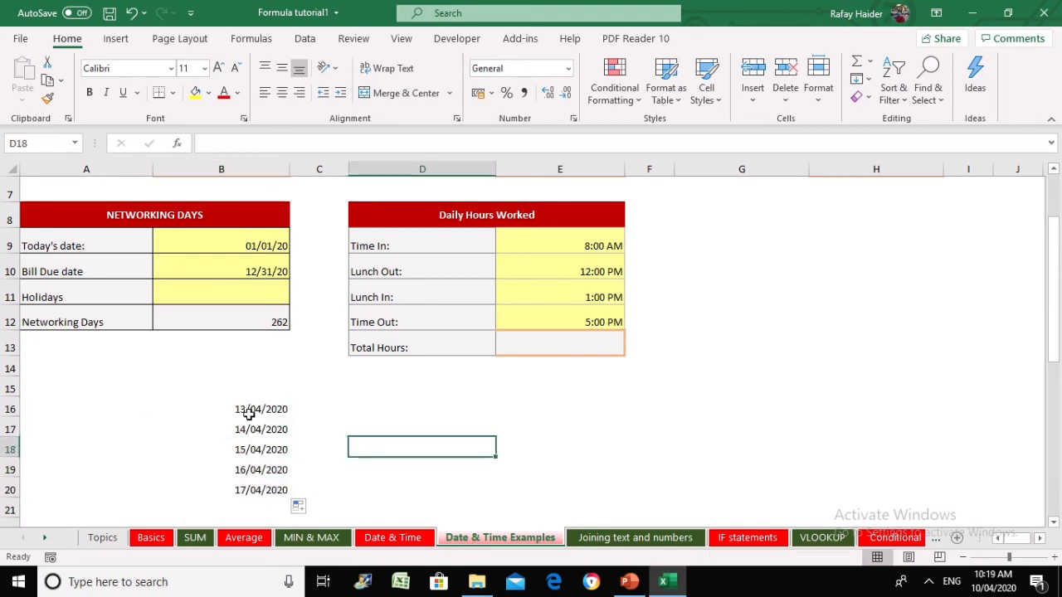
Enter two separate holiday dates, 13/04/2020 in cell A16 and 17/04/2020 in cell A17.
{"action": "left_click", "coordinate": [125, 409]}
{"action": "type", "text": "13"}
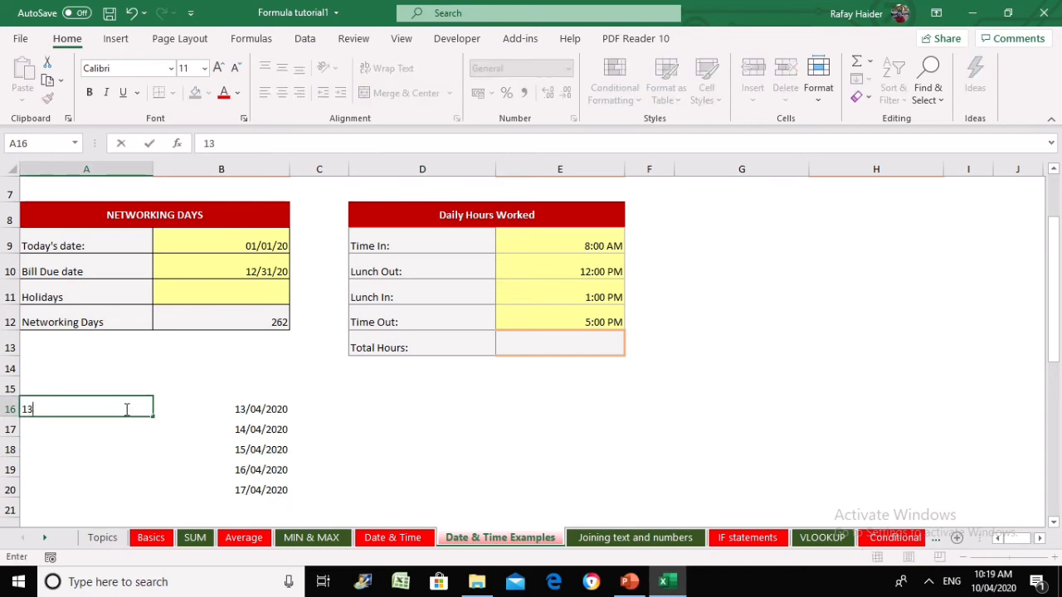
{"action": "type", "text": "/04/2020"}
{"action": "key", "text": "Return"}
{"action": "type", "text": "14/"}
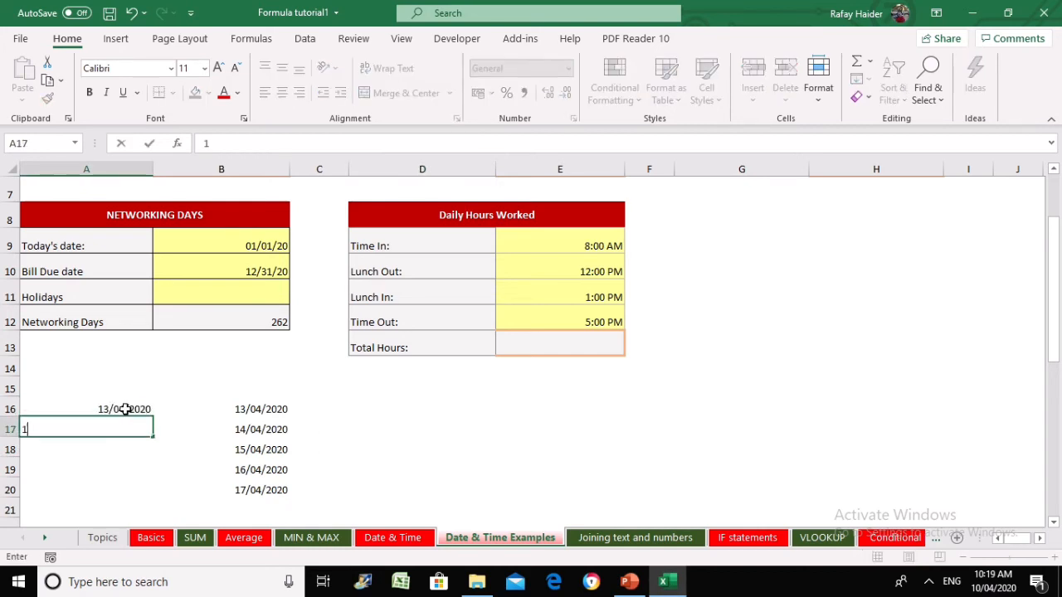
{"action": "key", "text": "BackSpace"}
{"action": "key", "text": "BackSpace"}
{"action": "key", "text": "BackSpace"}
{"action": "type", "text": "17/04/2020"}
{"action": "key", "text": "Return"}
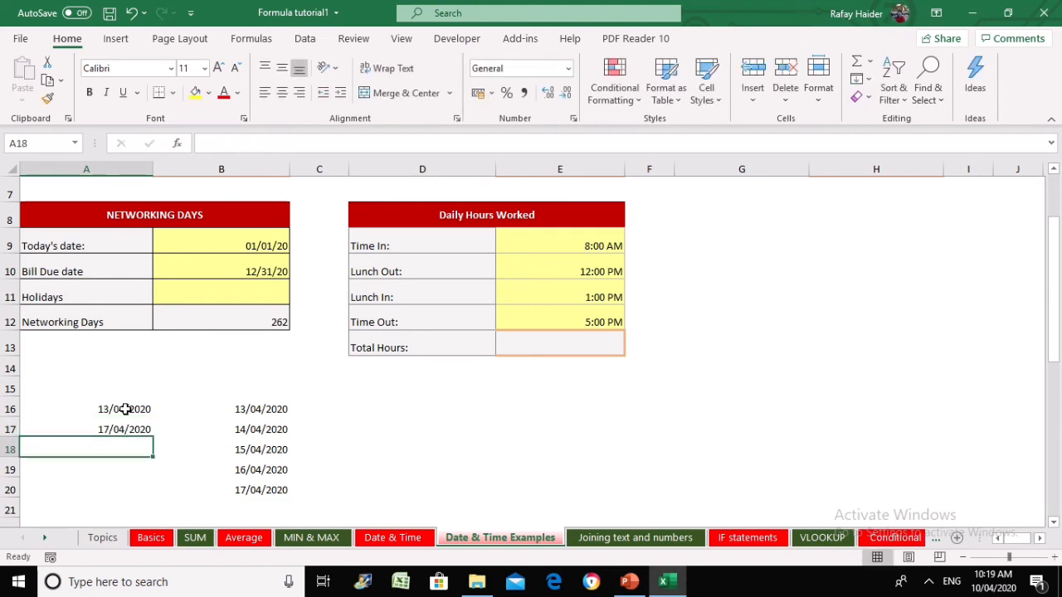
Add A15:A17 as the holidays argument in B12, making the formula =NETWORKDAYS(B9,B10,A15:A17).
{"action": "left_click", "coordinate": [124, 409]}
{"action": "left_click_drag", "start_coordinate": [124, 409], "coordinate": [124, 431]}
{"action": "left_click", "coordinate": [253, 321]}
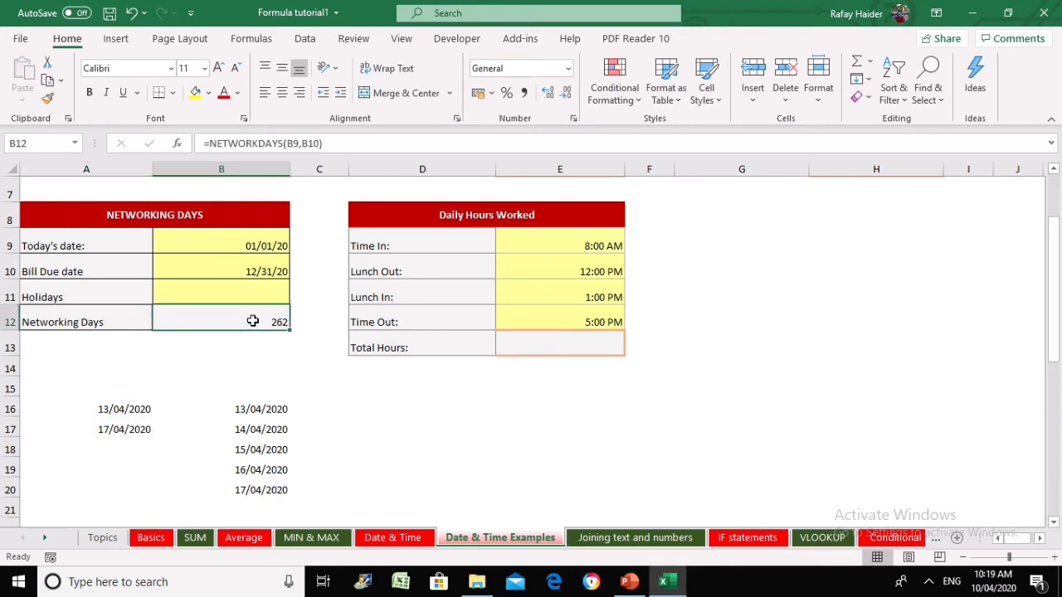
{"action": "double_click", "coordinate": [253, 321]}
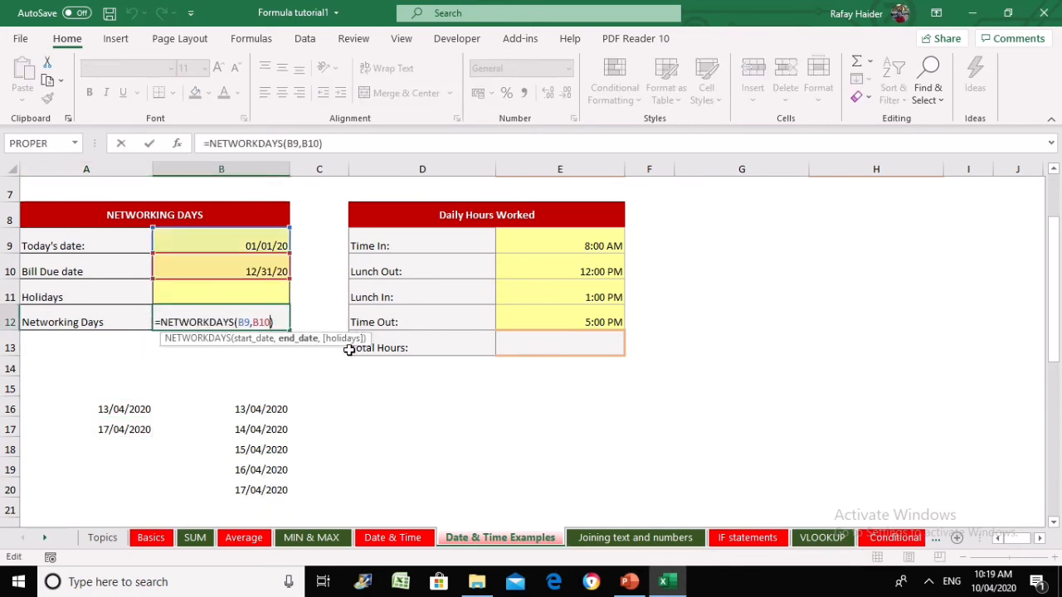
{"action": "type", "text": ","}
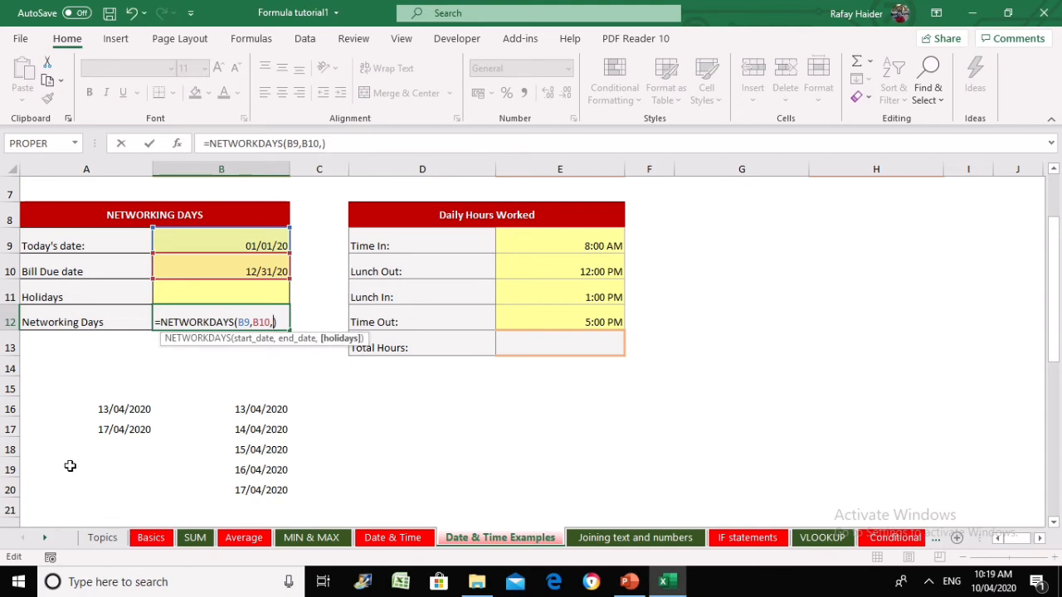
{"action": "left_click", "coordinate": [123, 395]}
{"action": "left_click_drag", "start_coordinate": [122, 395], "coordinate": [125, 431]}
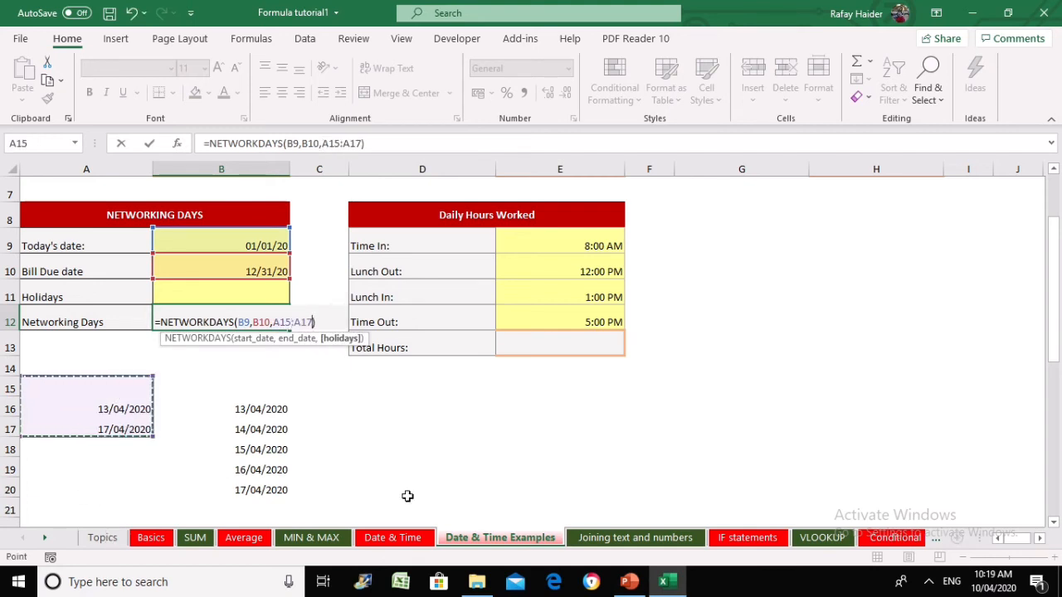
{"action": "key", "text": "Return"}
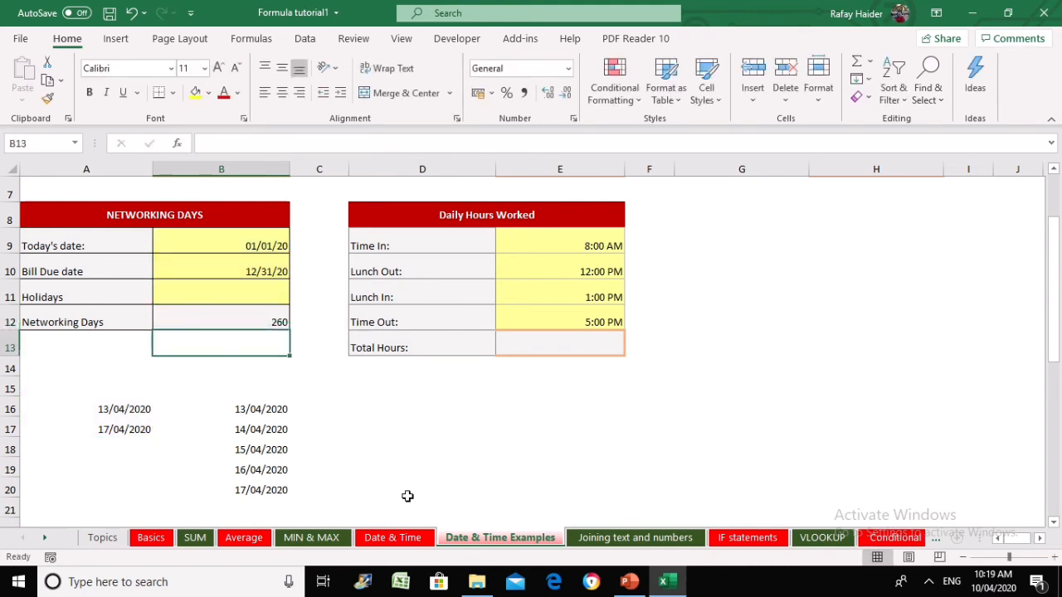
Check the updated Networking Days result in B12 against the holiday dates in A16:A17.
{"action": "left_click", "coordinate": [256, 321]}
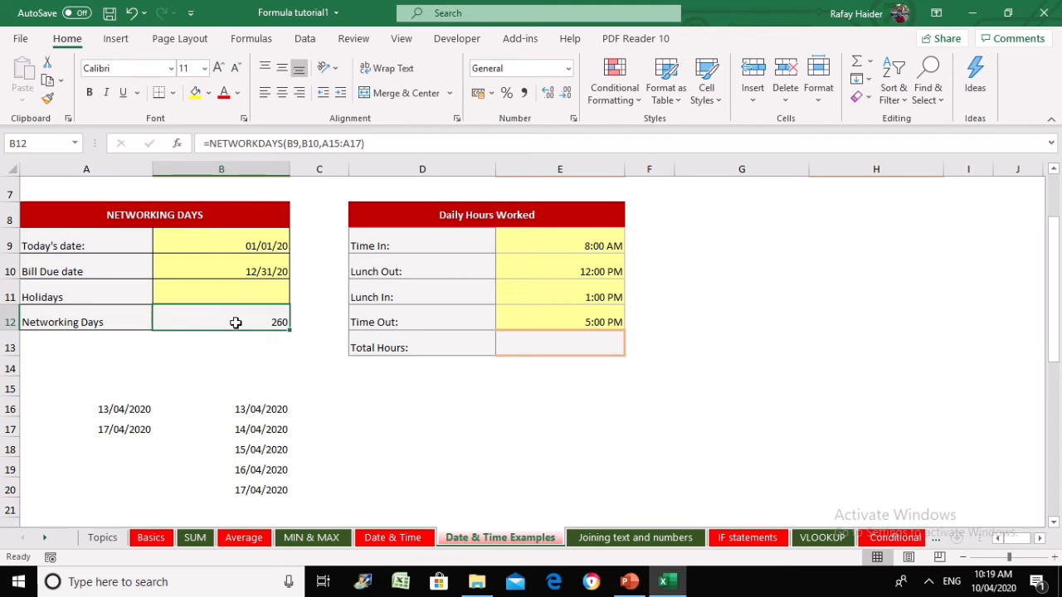
{"action": "left_click_drag", "start_coordinate": [126, 409], "coordinate": [132, 437]}
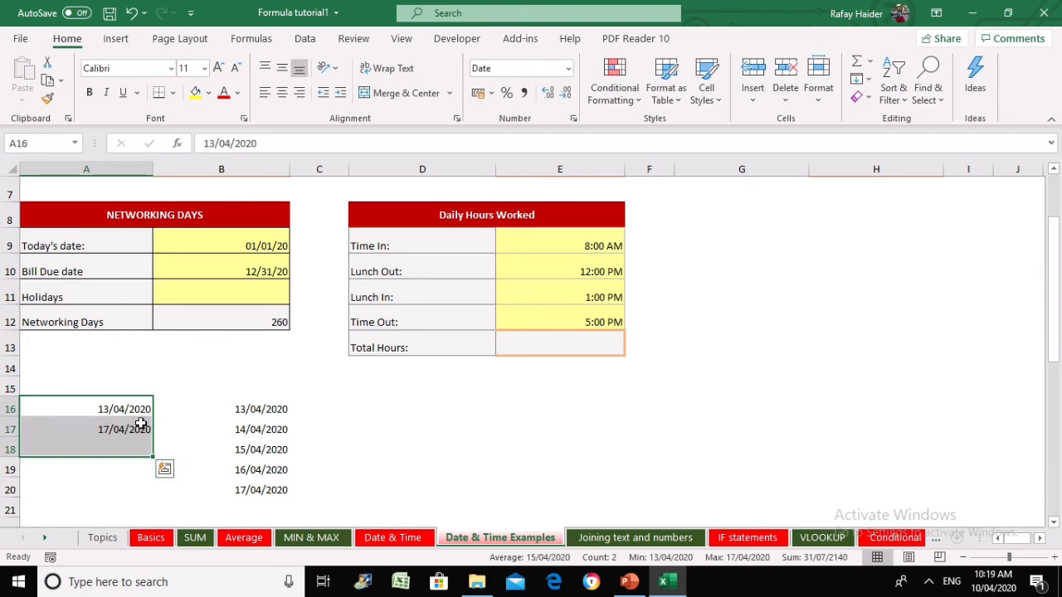
Replace the holidays argument in B12 with the date list B16:B20, making the formula =NETWORKDAYS(B9,B10,B16:B20).
{"action": "left_click_drag", "start_coordinate": [465, 449], "coordinate": [474, 434]}
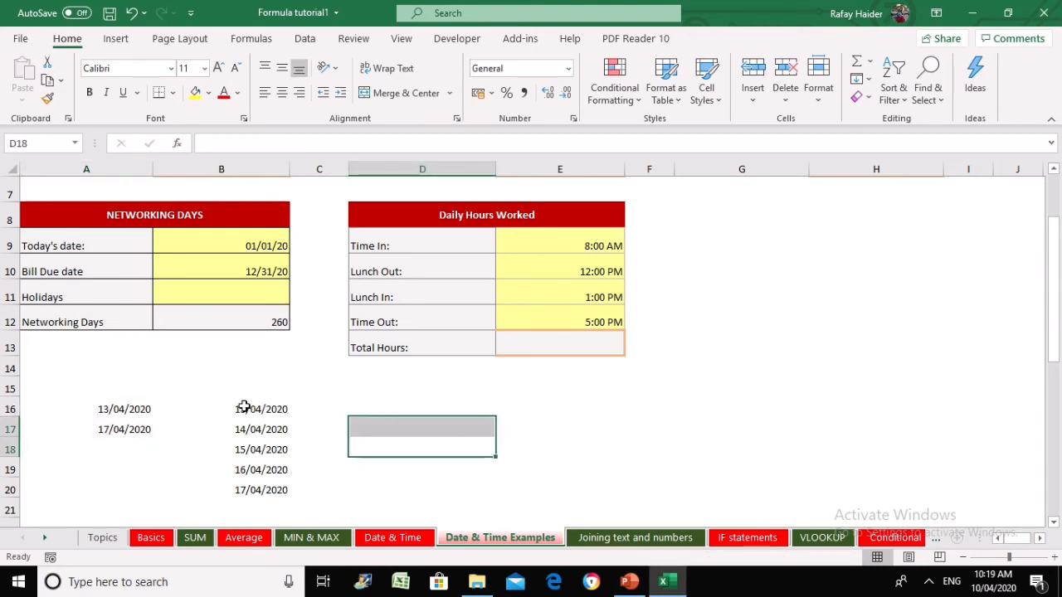
{"action": "left_click_drag", "start_coordinate": [244, 407], "coordinate": [244, 470]}
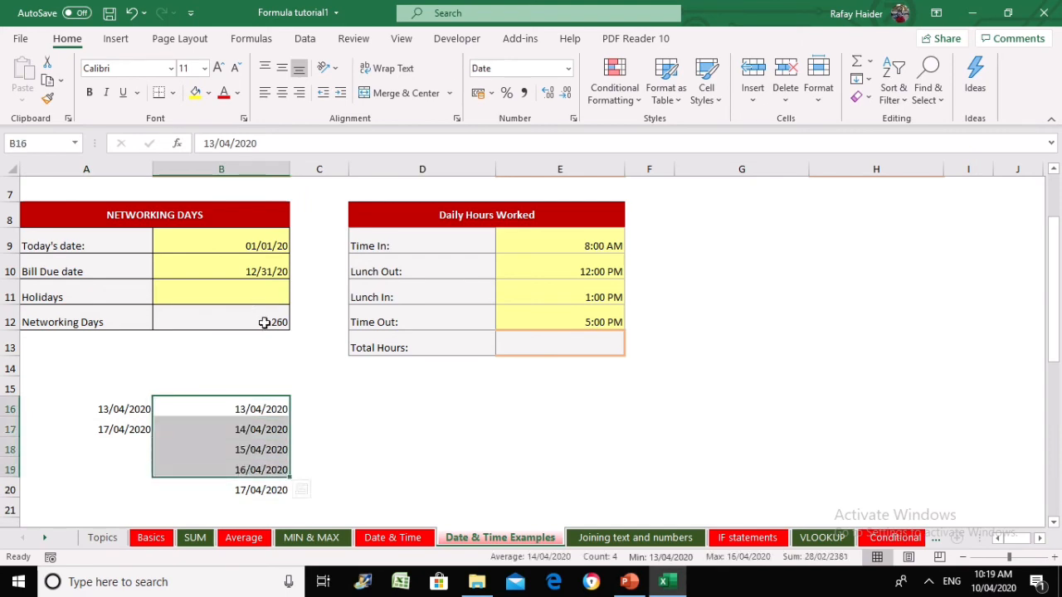
{"action": "left_click", "coordinate": [264, 323]}
{"action": "double_click", "coordinate": [264, 323]}
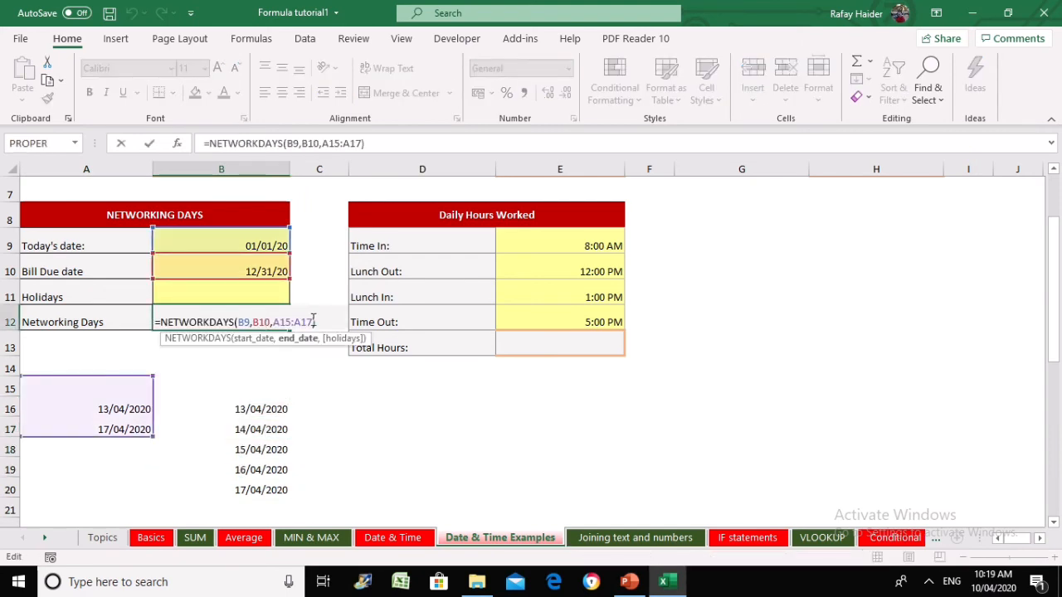
{"action": "key", "text": "BackSpace"}
{"action": "key", "text": "BackSpace"}
{"action": "key", "text": "BackSpace"}
{"action": "key", "text": "BackSpace"}
{"action": "key", "text": "BackSpace"}
{"action": "key", "text": "BackSpace"}
{"action": "key", "text": "BackSpace"}
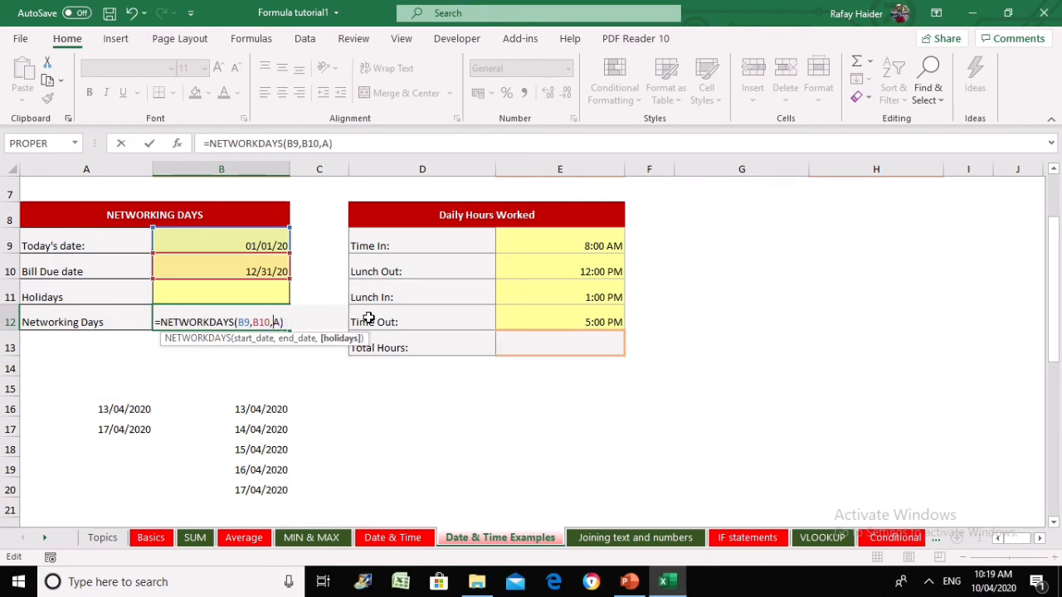
{"action": "left_click_drag", "start_coordinate": [257, 407], "coordinate": [258, 497]}
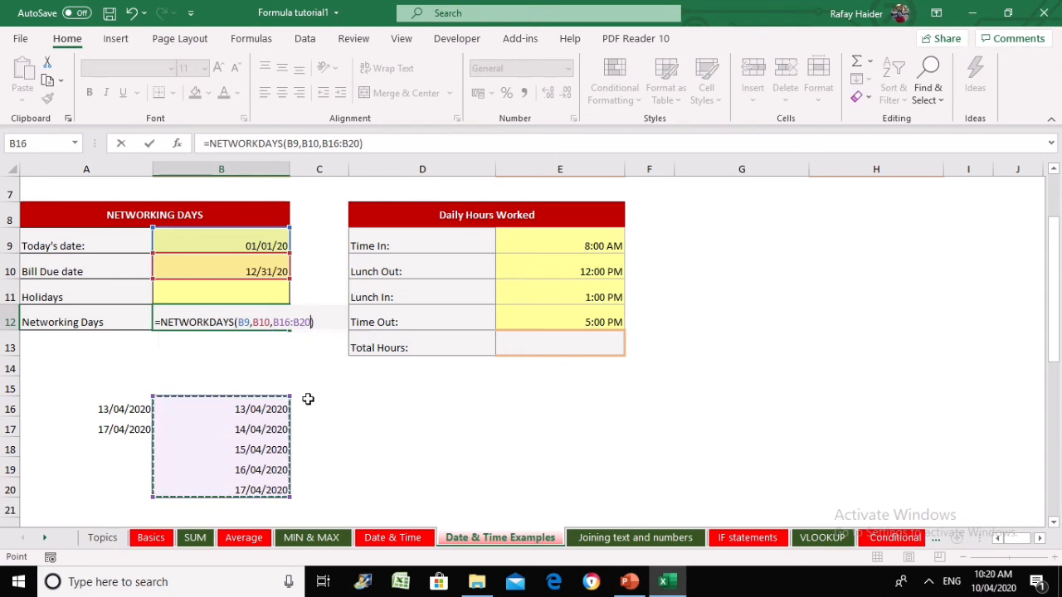
{"action": "key", "text": "Return"}
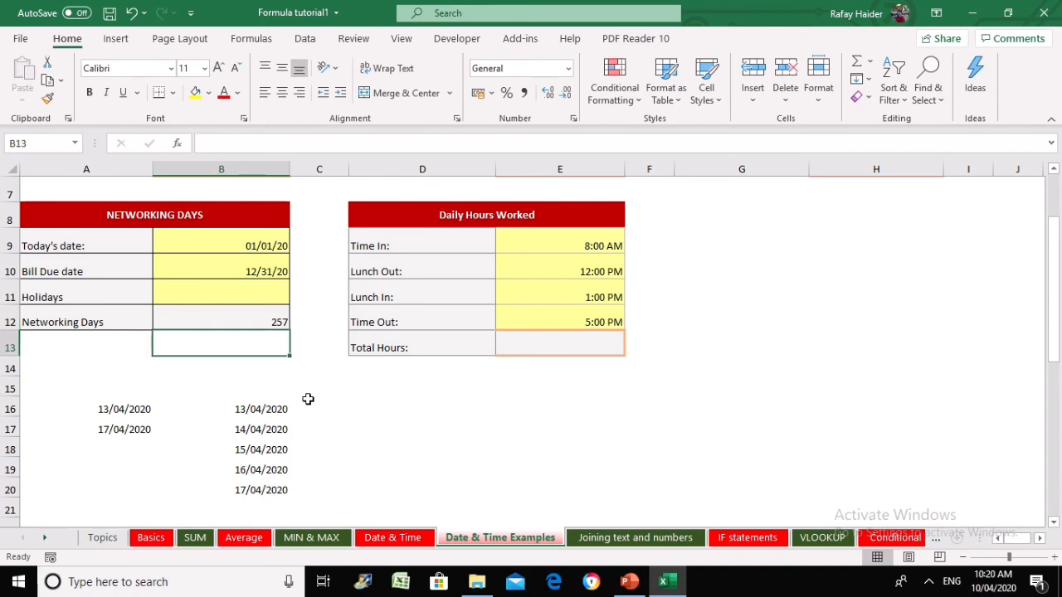
{"action": "key", "text": "Up"}
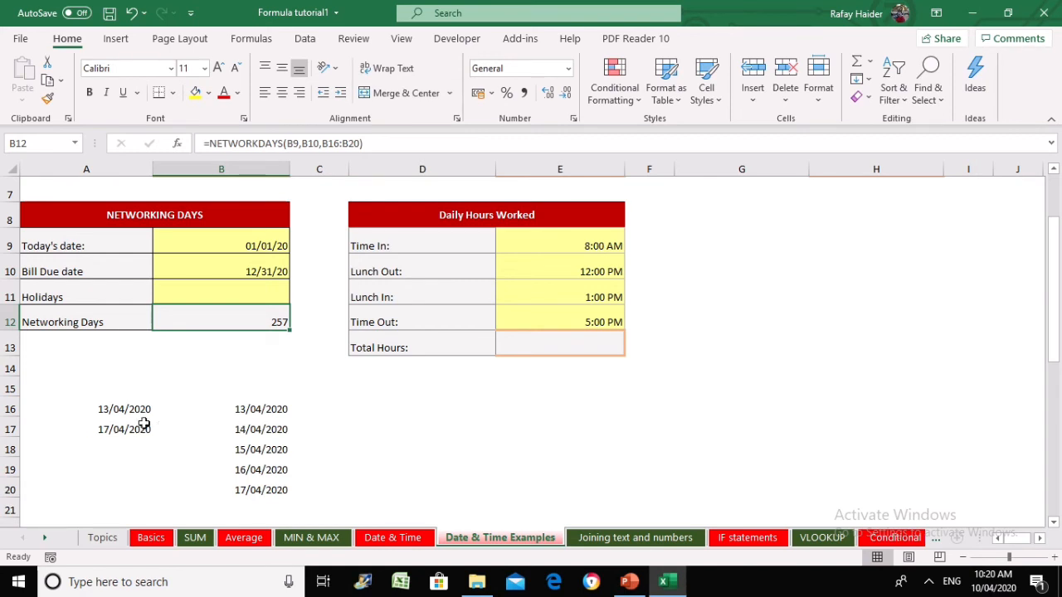
Delete the two separate holiday dates in A16:A17, keeping the date list in column B.
{"action": "left_click_drag", "start_coordinate": [120, 409], "coordinate": [125, 432]}
{"action": "key", "text": "Delete"}
{"action": "left_click_drag", "start_coordinate": [225, 408], "coordinate": [225, 479]}
{"action": "left_click", "coordinate": [379, 436]}
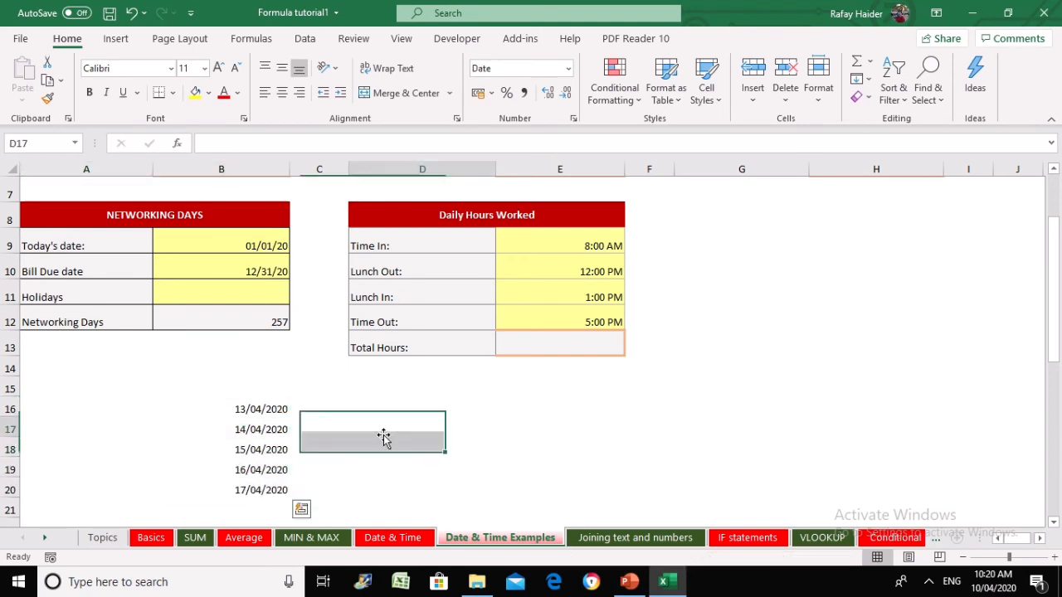
Enter the holiday date 24/12/2020 in cell B21, directly below the existing date list.
{"action": "scroll", "coordinate": [354, 420], "scroll_direction": "down", "scroll_amount": 1}
{"action": "left_click", "coordinate": [243, 429]}
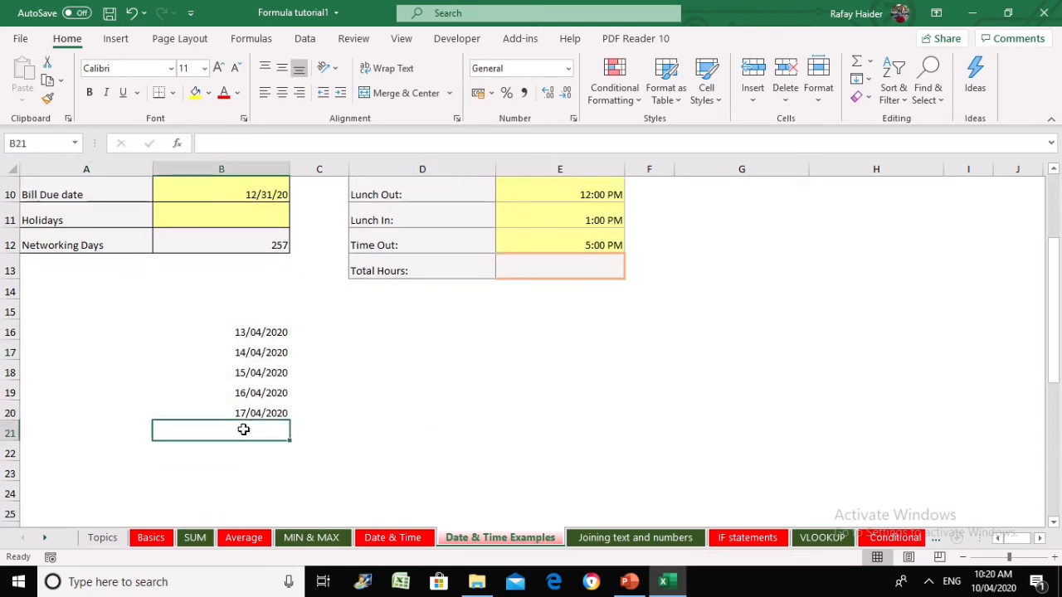
{"action": "type", "text": "24/0"}
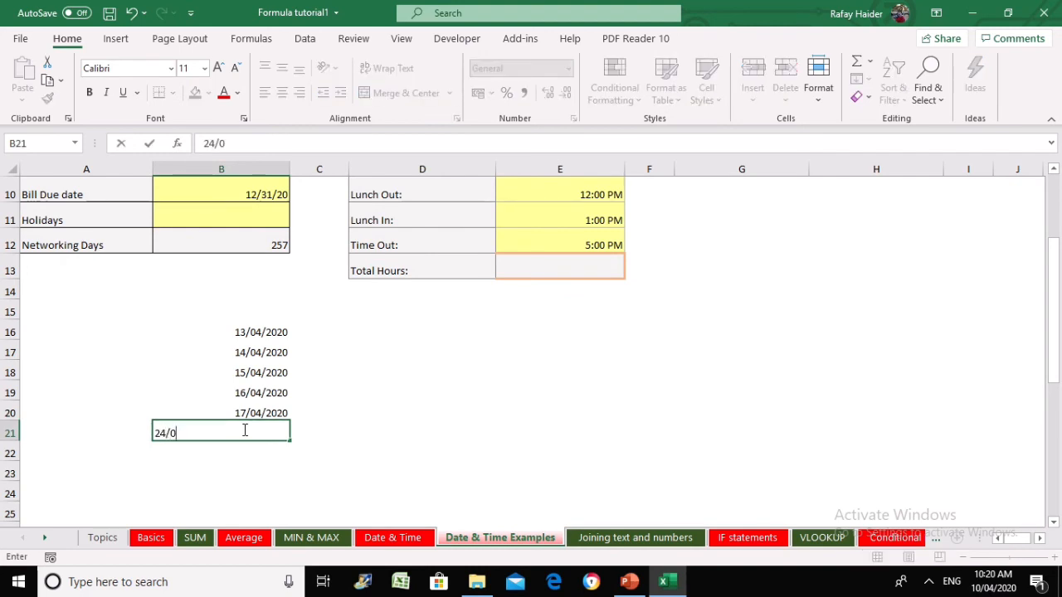
{"action": "key", "text": "BackSpace"}
{"action": "type", "text": "12/202"}
{"action": "key", "text": "ctrl+Return"}
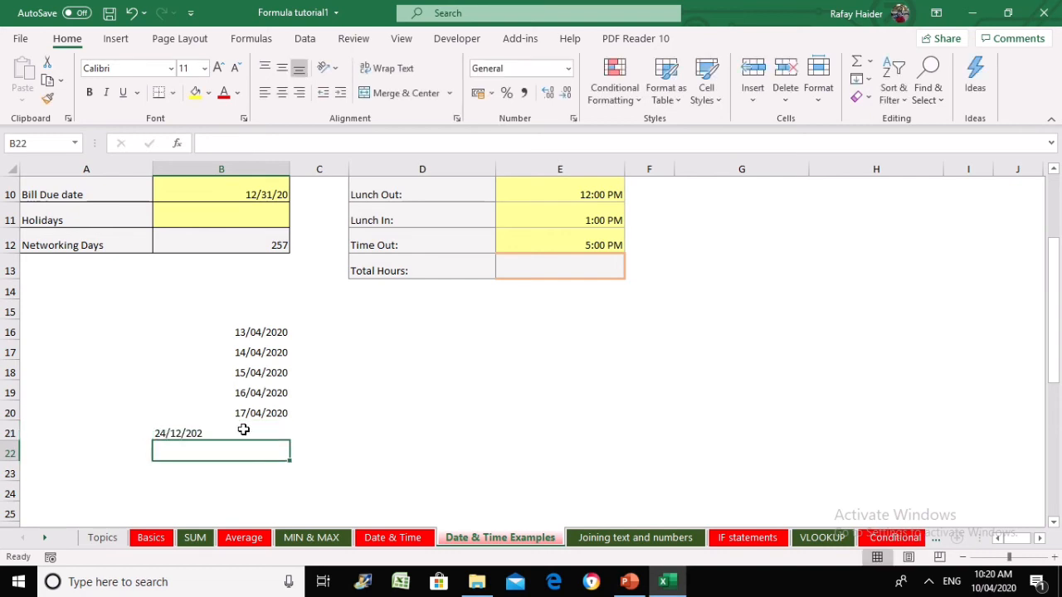
{"action": "double_click", "coordinate": [243, 430]}
{"action": "type", "text": "0"}
{"action": "key", "text": "Return"}
{"action": "key", "text": "Return"}
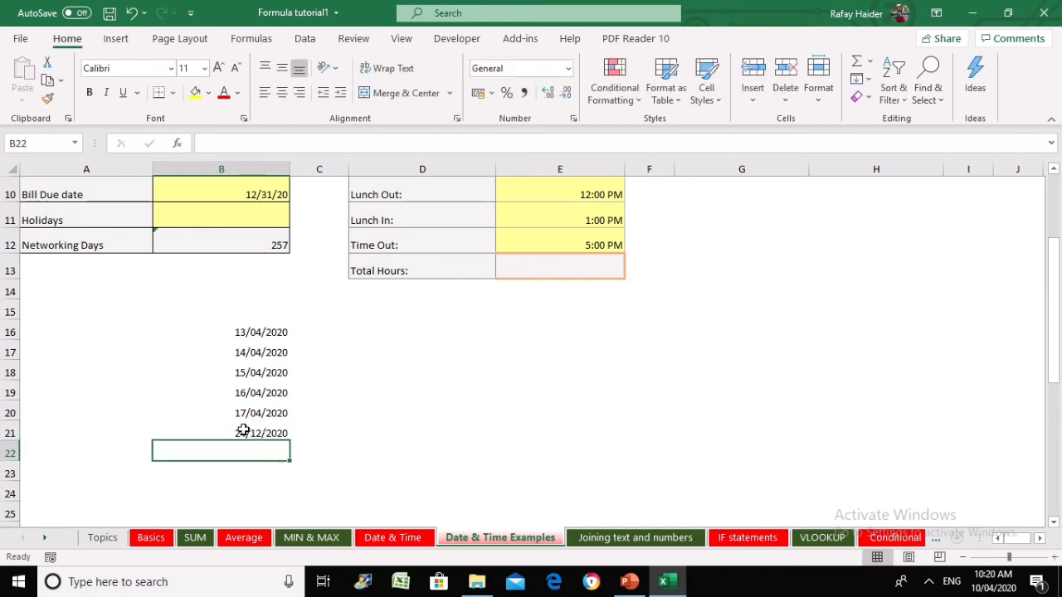
Enter the holiday date 25/12/2020 in cell B22 and glance at the system calendar.
{"action": "type", "text": "25/"}
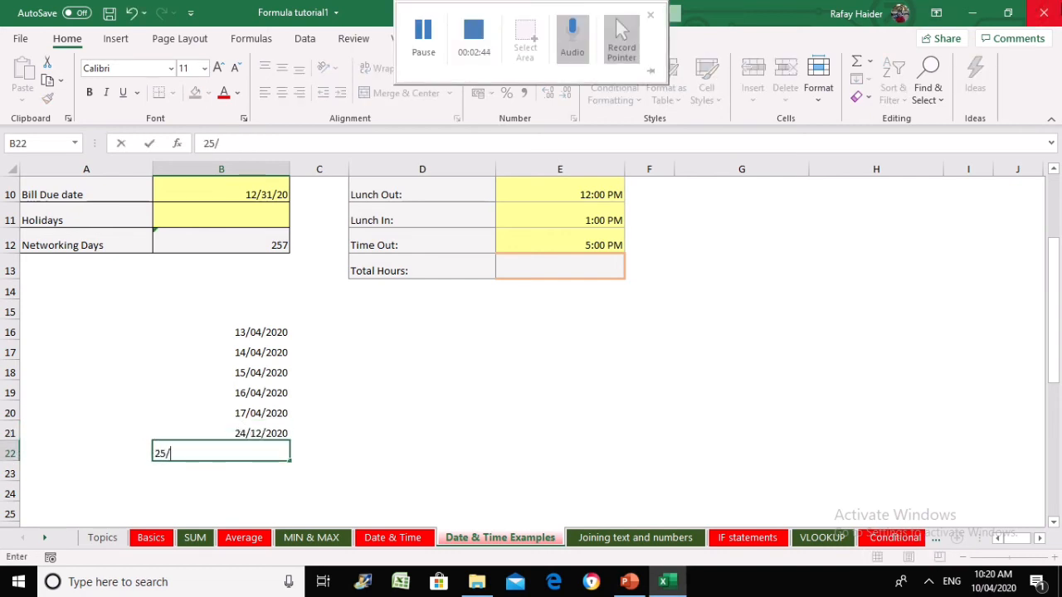
{"action": "type", "text": "1"}
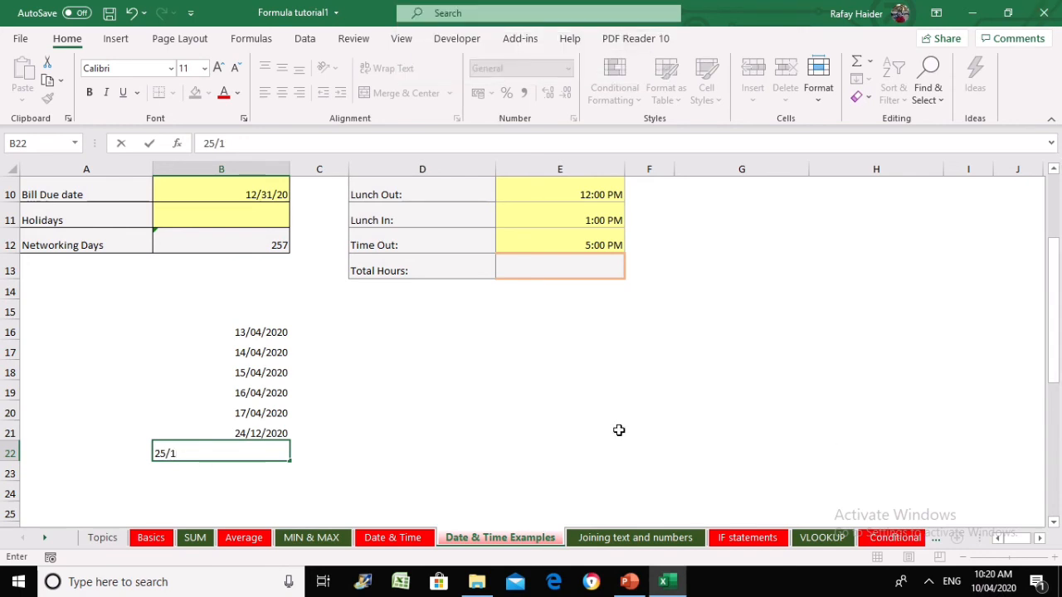
{"action": "type", "text": "2/2020"}
{"action": "key", "text": "Return"}
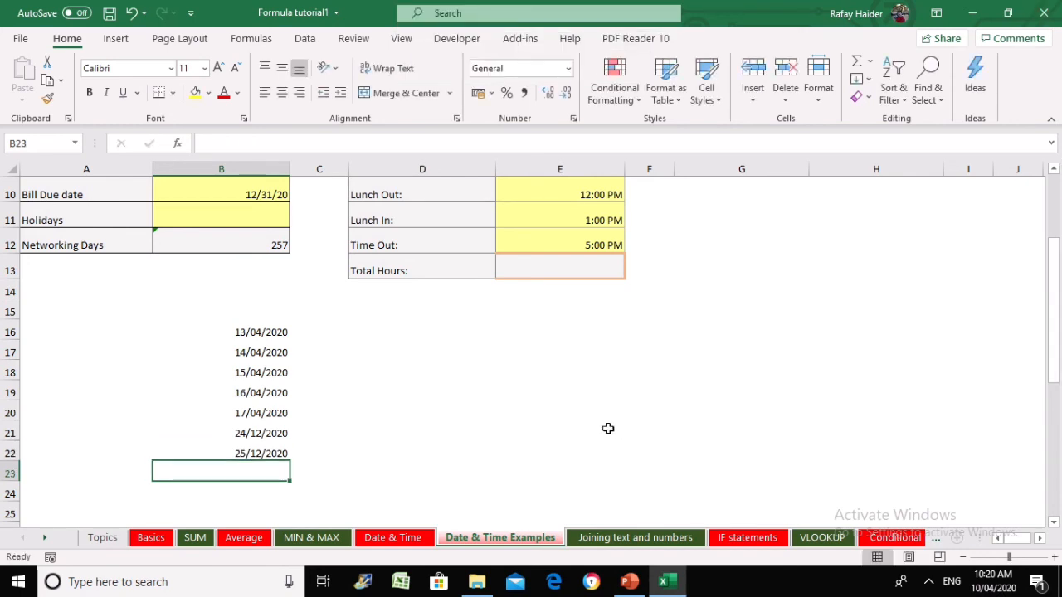
{"action": "left_click", "coordinate": [993, 581]}
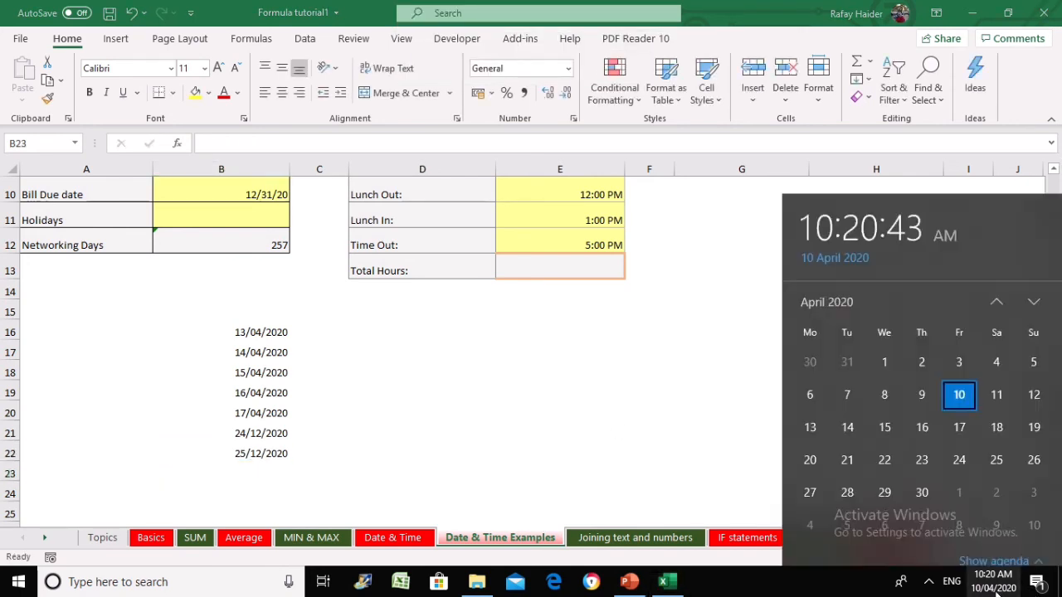
{"action": "left_click", "coordinate": [292, 264]}
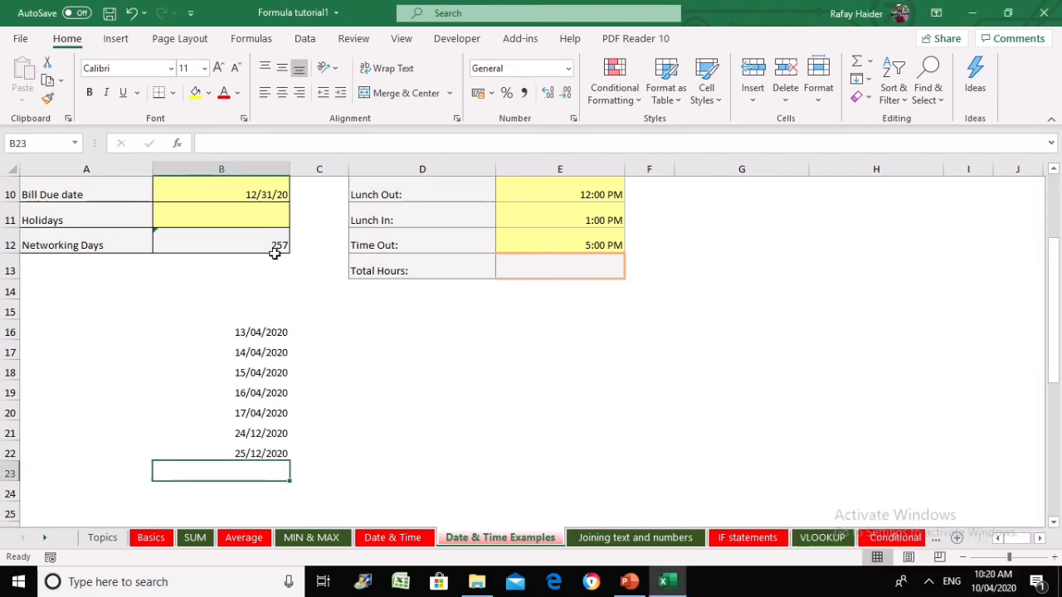
Extend the holidays range in the Networking Days formula in B12 to B16:B22.
{"action": "double_click", "coordinate": [277, 244]}
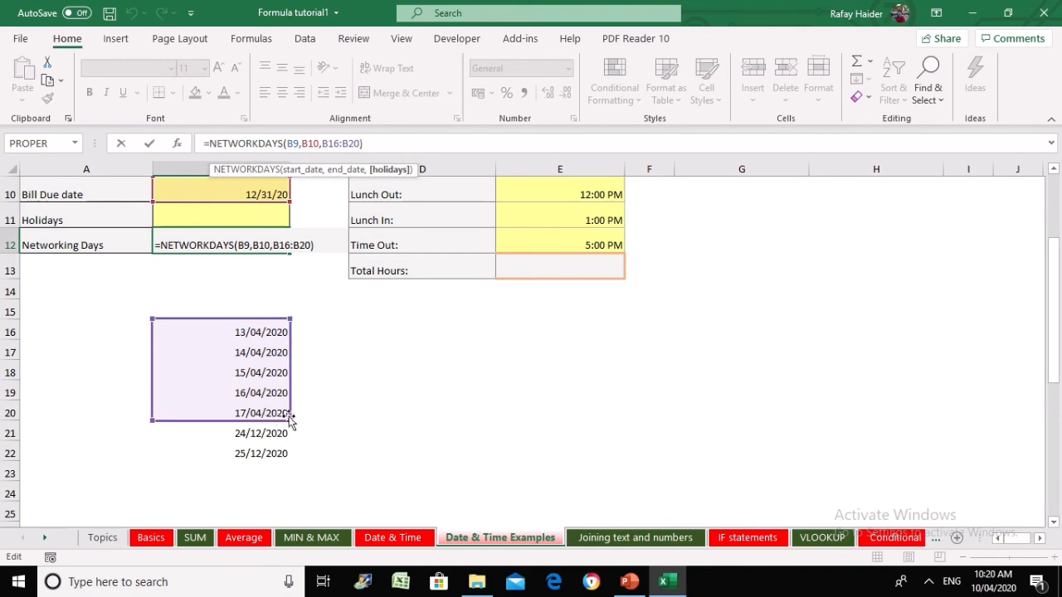
{"action": "left_click_drag", "start_coordinate": [290, 419], "coordinate": [288, 459]}
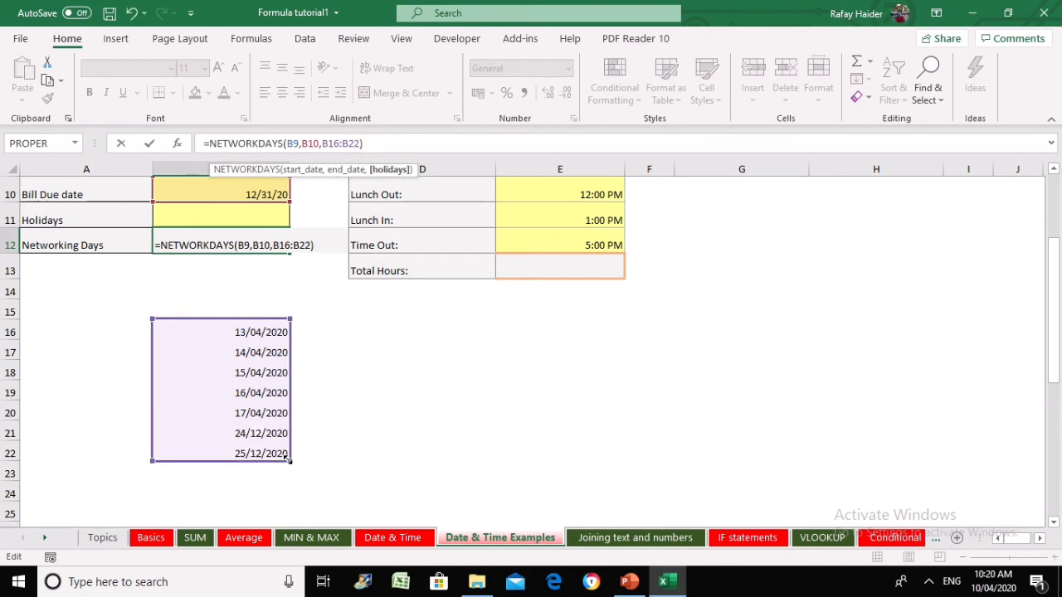
{"action": "key", "text": "Return"}
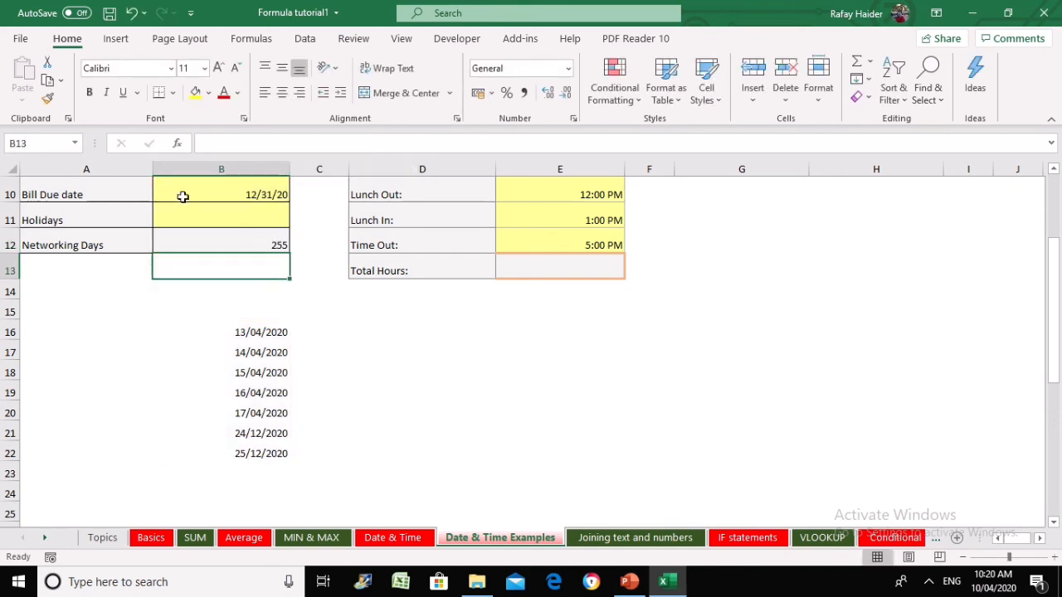
{"action": "left_click", "coordinate": [218, 238]}
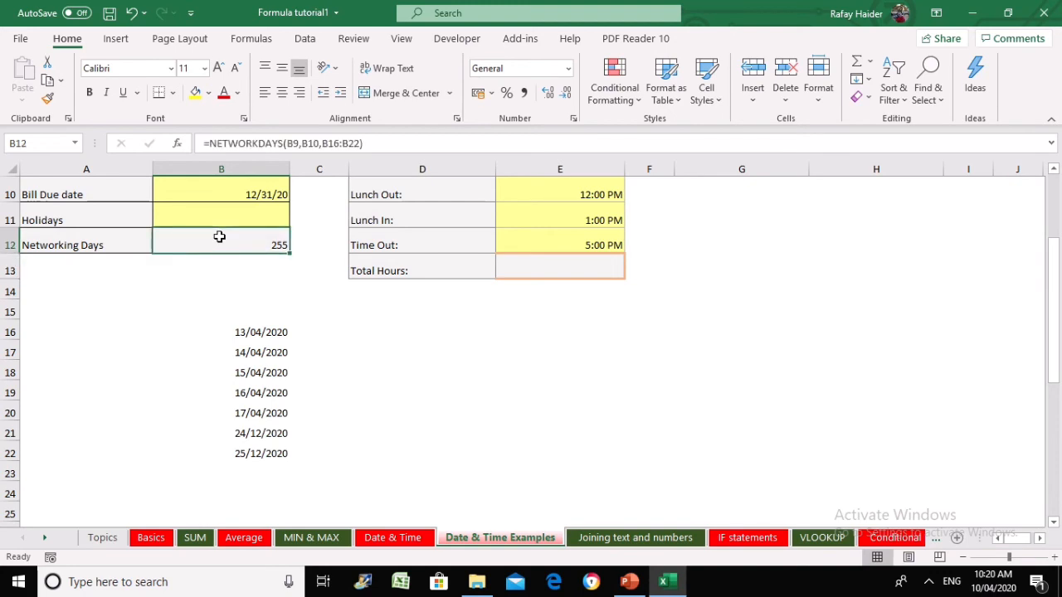
{"action": "scroll", "coordinate": [387, 403], "scroll_direction": "up", "scroll_amount": 1}
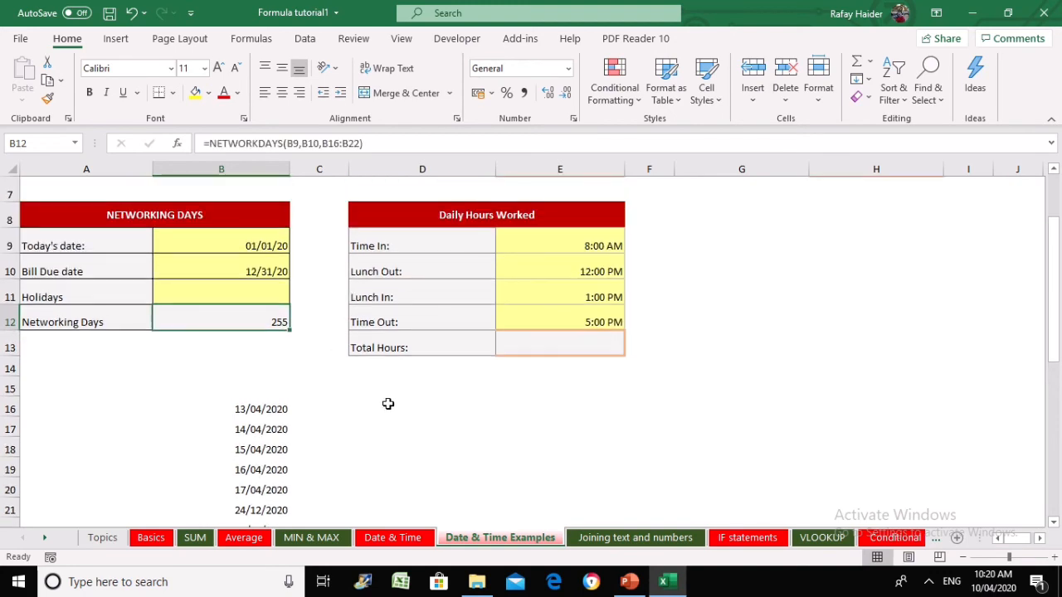
Enter the note "Optional Argument" in the Holidays cell B11 of the NETWORKING DAYS table.
{"action": "left_click", "coordinate": [251, 290]}
{"action": "type", "text": "Optio"}
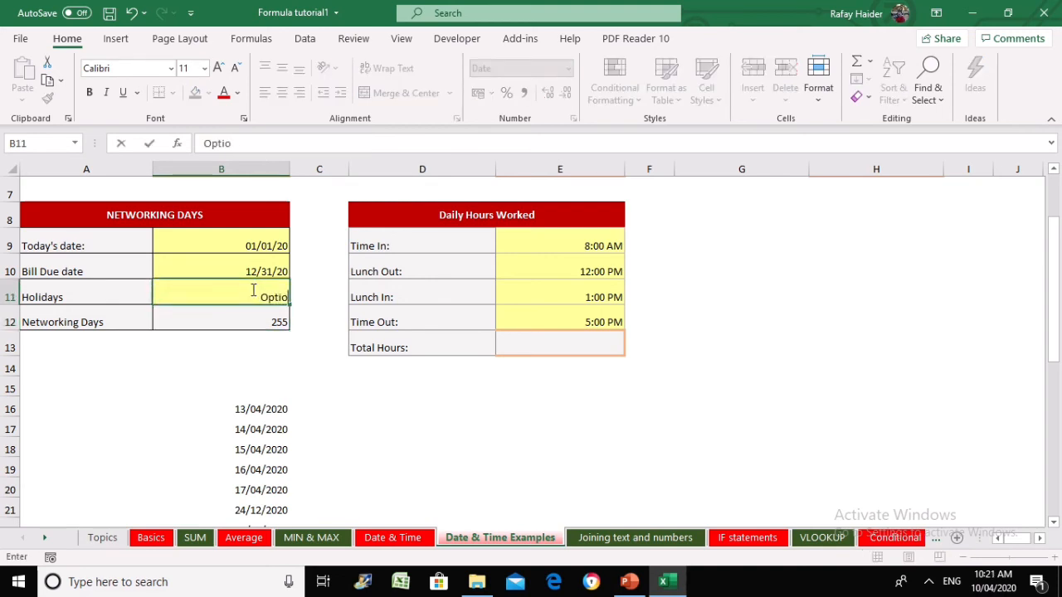
{"action": "type", "text": "nal Argument"}
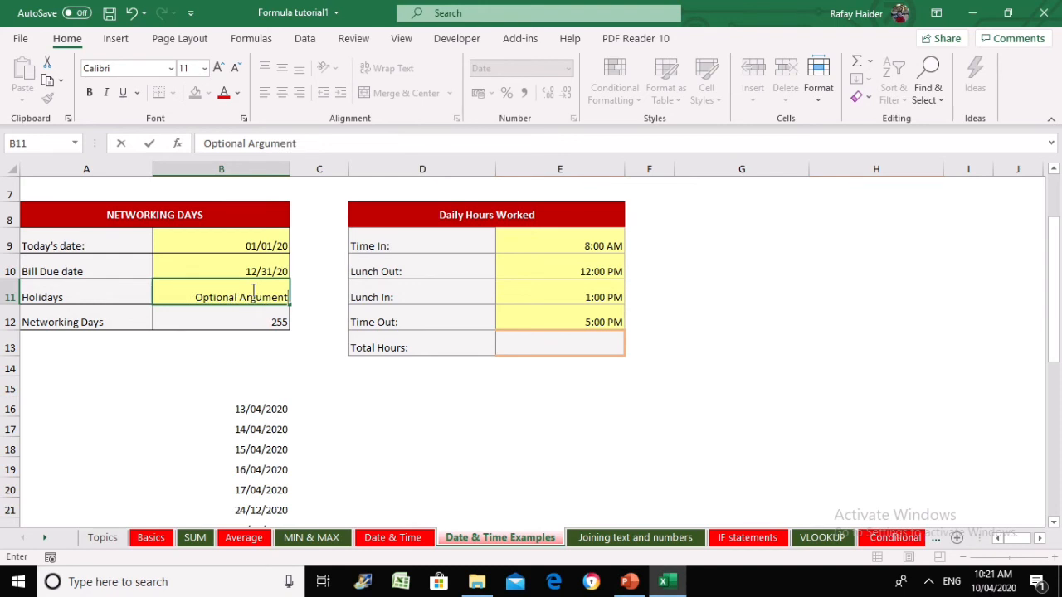
{"action": "key", "text": "Return"}
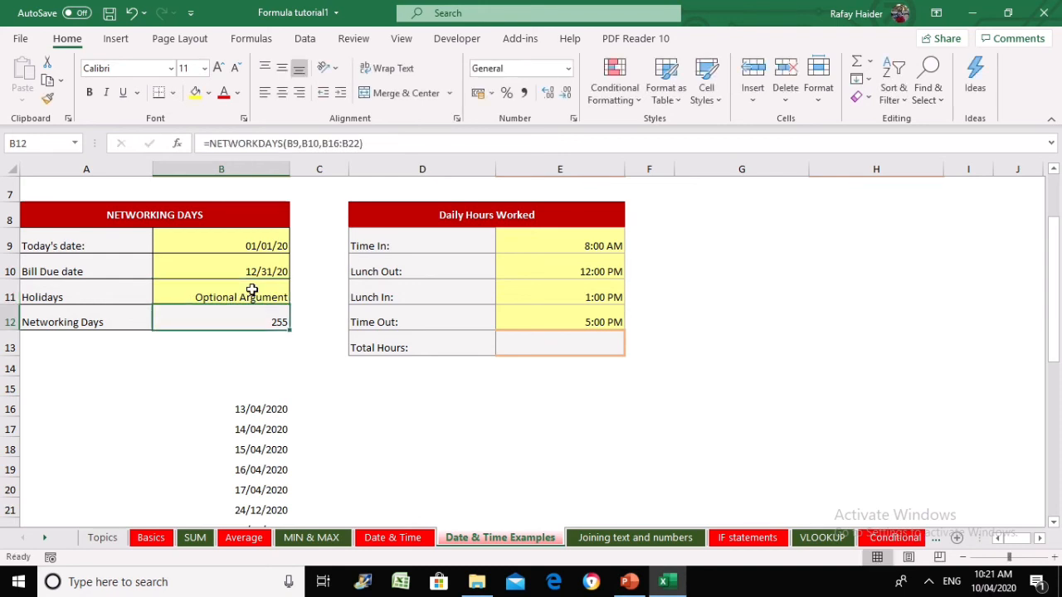
{"action": "left_click", "coordinate": [398, 402]}
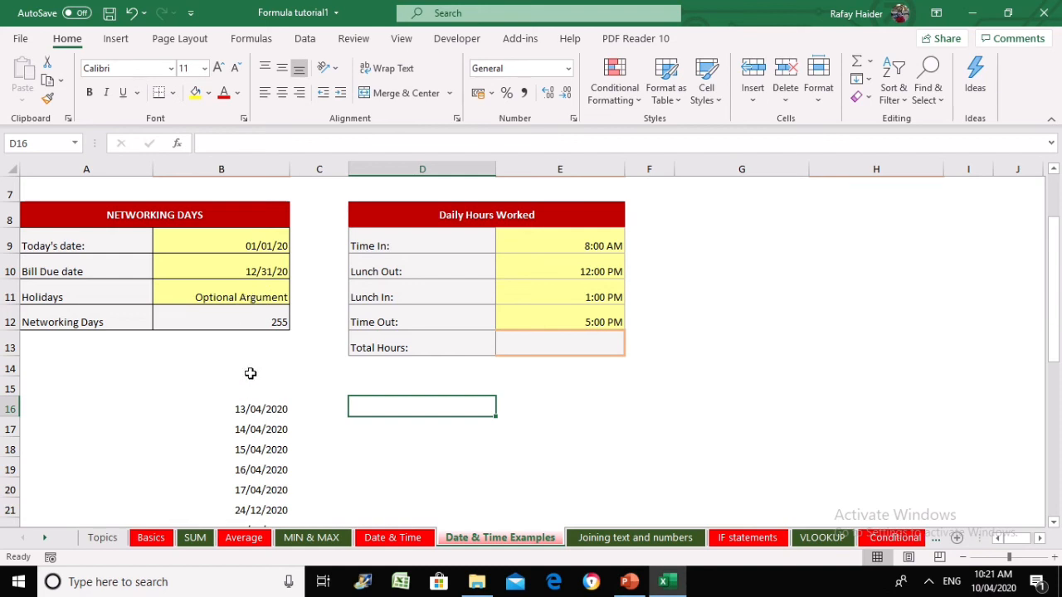
{"action": "scroll", "coordinate": [251, 374], "scroll_direction": "up", "scroll_amount": 2}
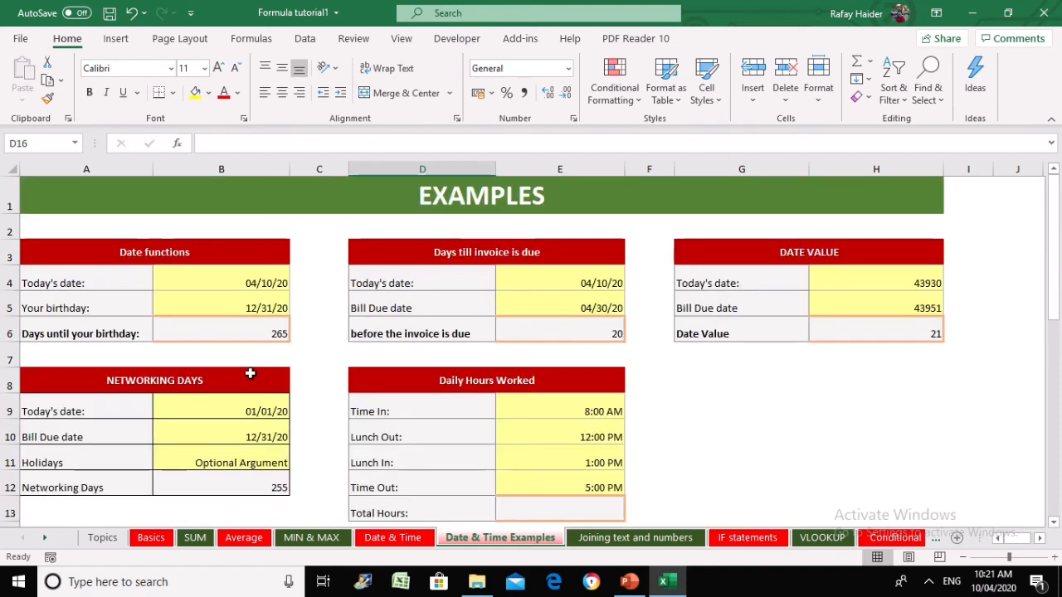
Examine the Daily Hours Worked table in D8:E13, comparing the time in and out rows with the lunch rows.
{"action": "left_click", "coordinate": [722, 430]}
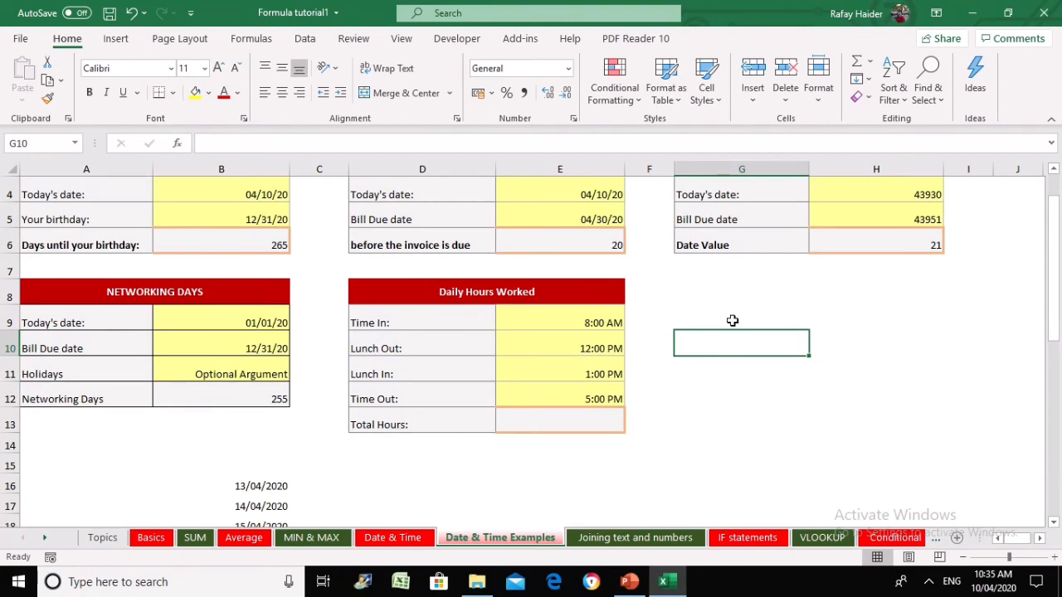
{"action": "left_click", "coordinate": [732, 320]}
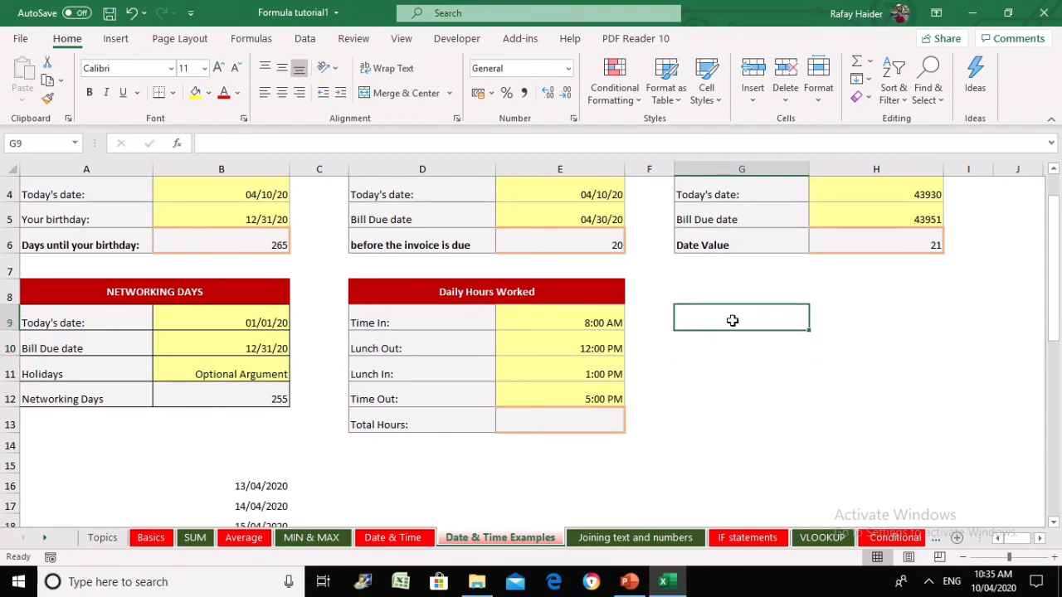
{"action": "left_click", "coordinate": [596, 425]}
{"action": "left_click_drag", "start_coordinate": [447, 288], "coordinate": [562, 429]}
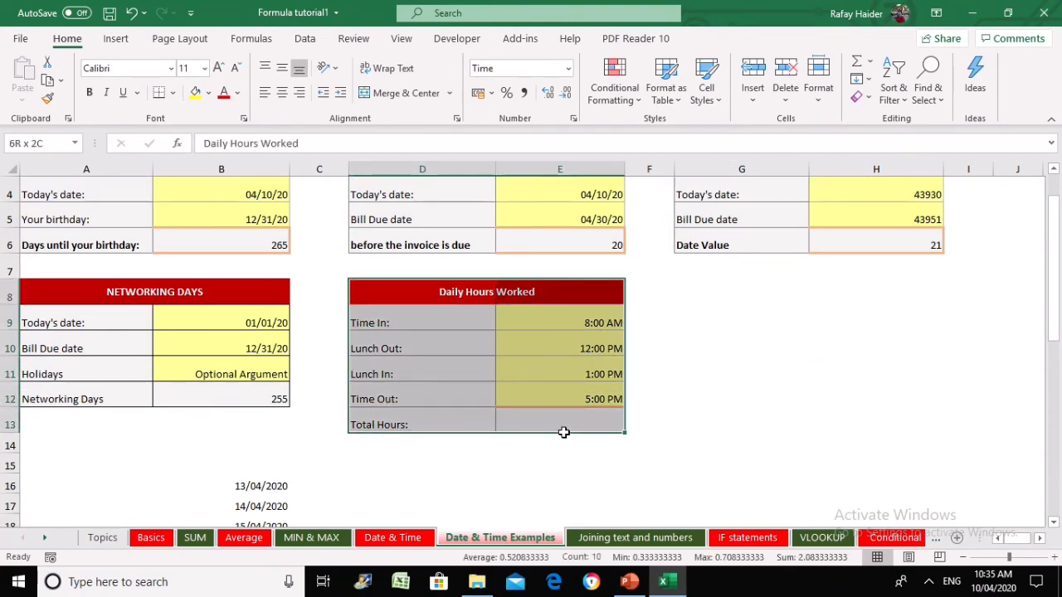
{"action": "left_click", "coordinate": [727, 354]}
{"action": "left_click", "coordinate": [383, 322]}
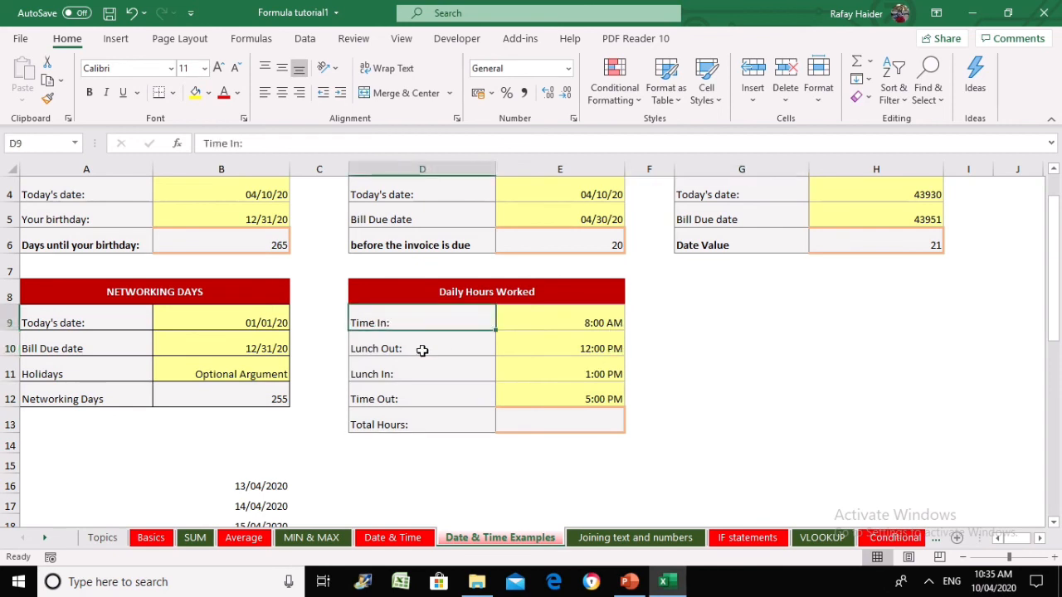
{"action": "left_click", "coordinate": [420, 348]}
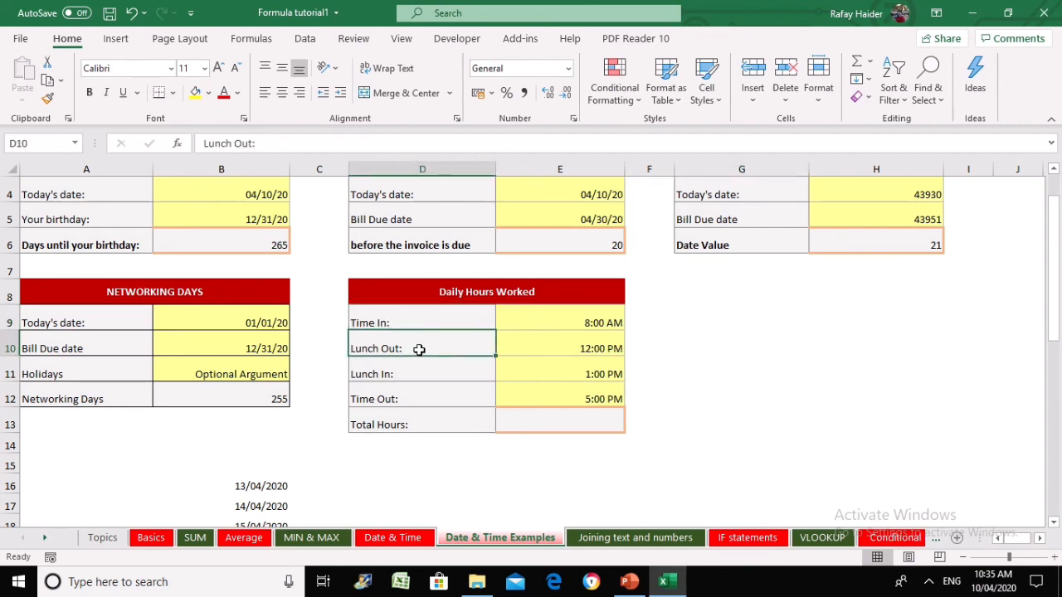
{"action": "left_click", "coordinate": [433, 314]}
{"action": "left_click", "coordinate": [414, 397]}
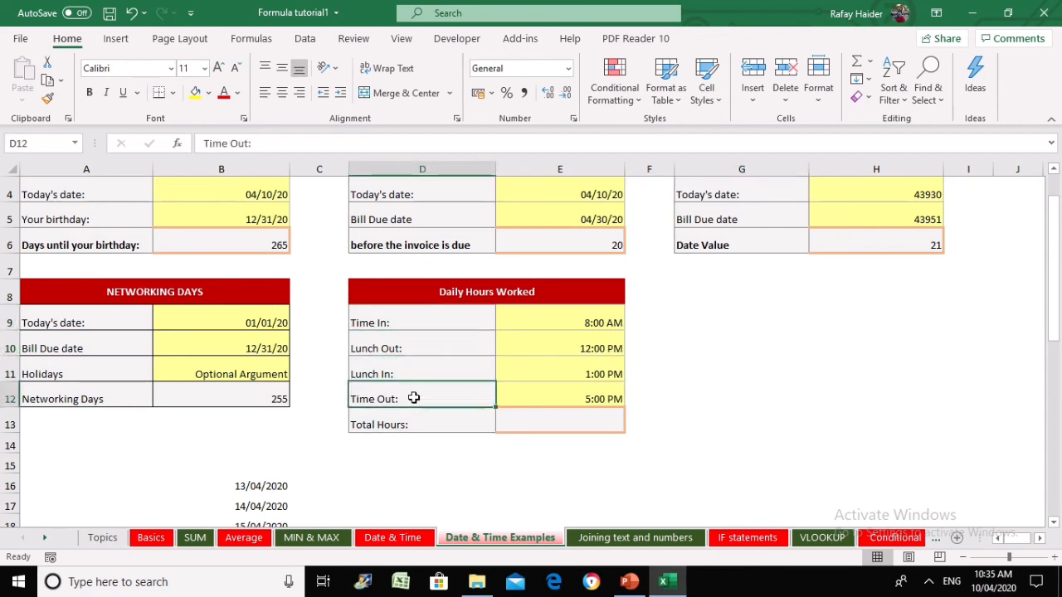
{"action": "left_click", "coordinate": [424, 345]}
{"action": "left_click_drag", "start_coordinate": [423, 345], "coordinate": [579, 368]}
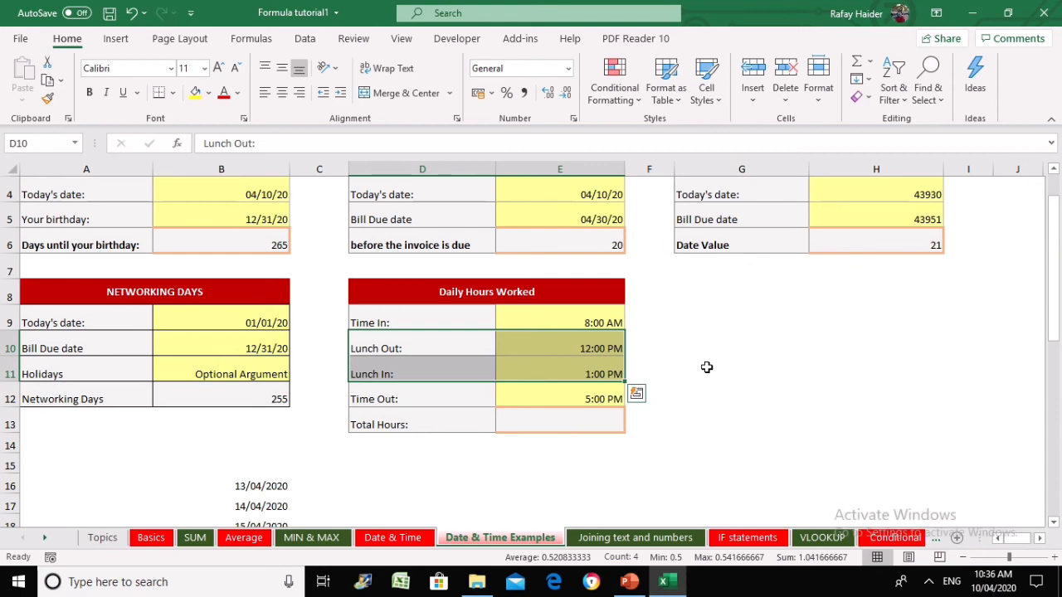
{"action": "left_click", "coordinate": [686, 333]}
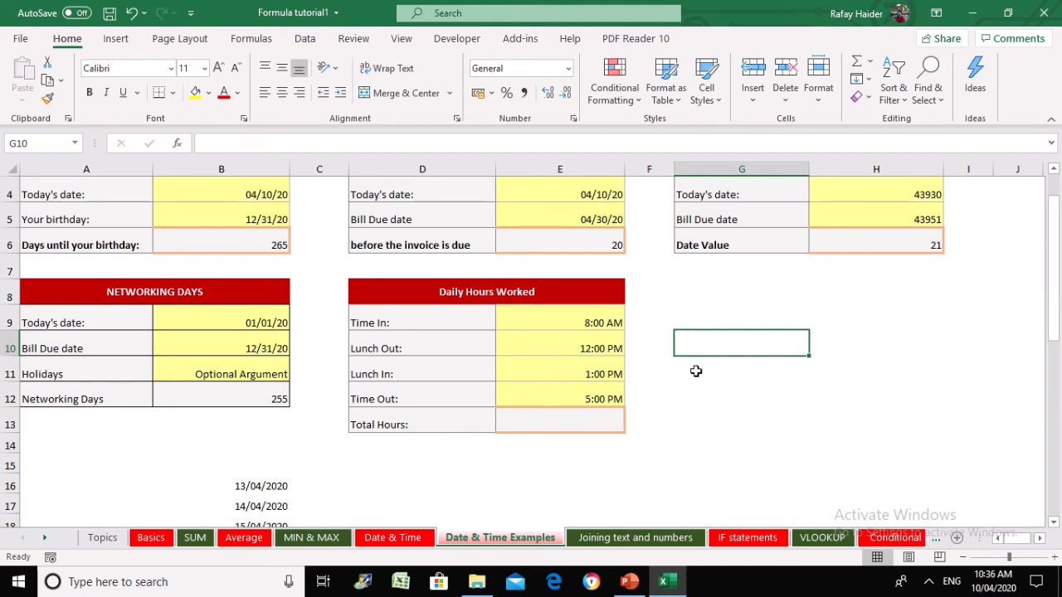
Enter the label "Total Hours including lunch" in cell G9 beside the Daily Hours Worked table.
{"action": "left_click", "coordinate": [725, 432]}
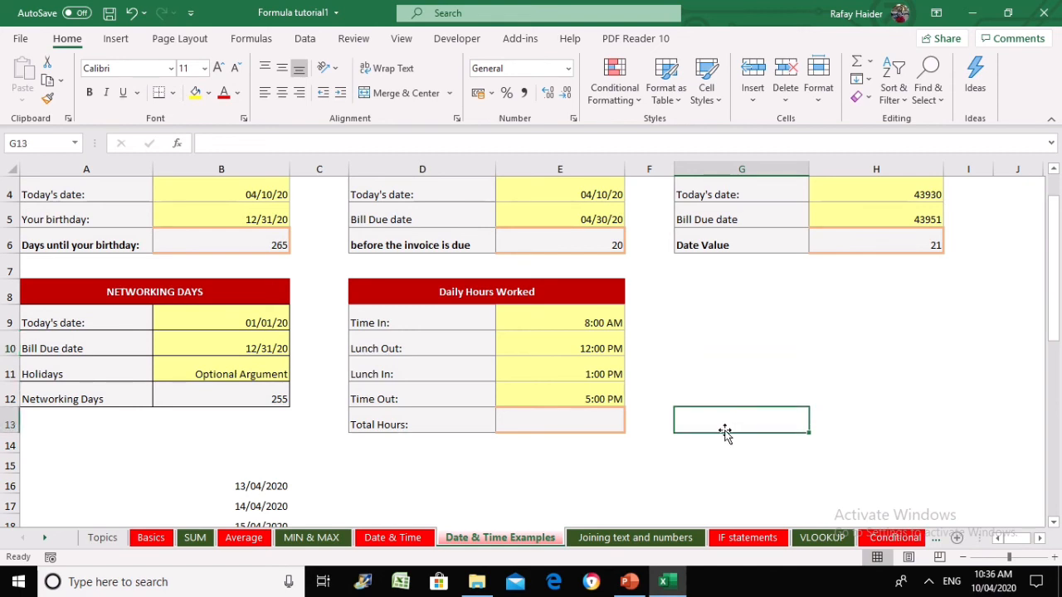
{"action": "left_click", "coordinate": [723, 318]}
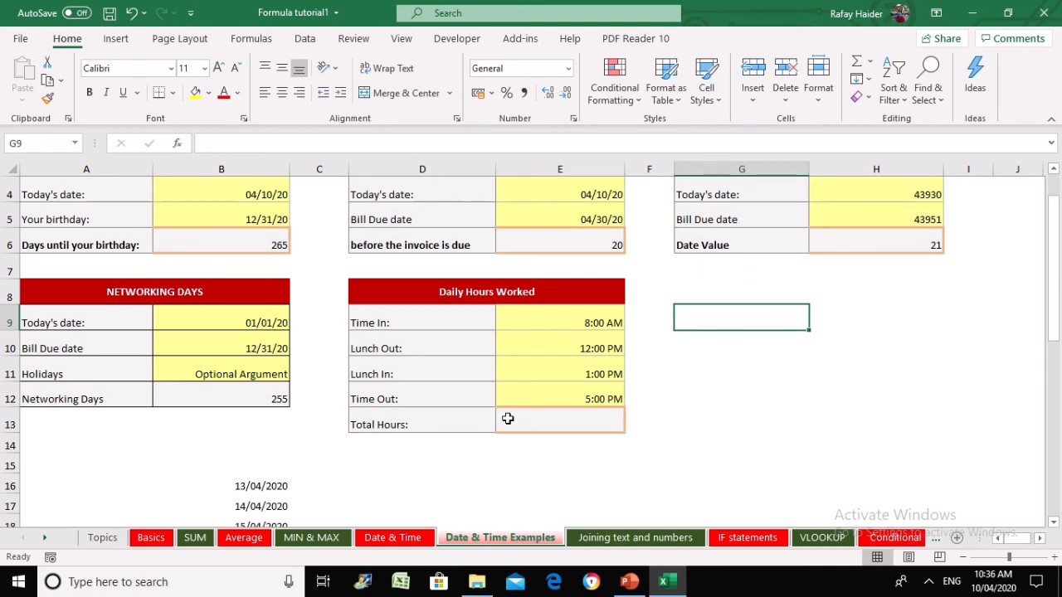
{"action": "left_click", "coordinate": [548, 419]}
{"action": "left_click", "coordinate": [696, 320]}
{"action": "type", "text": "Total "}
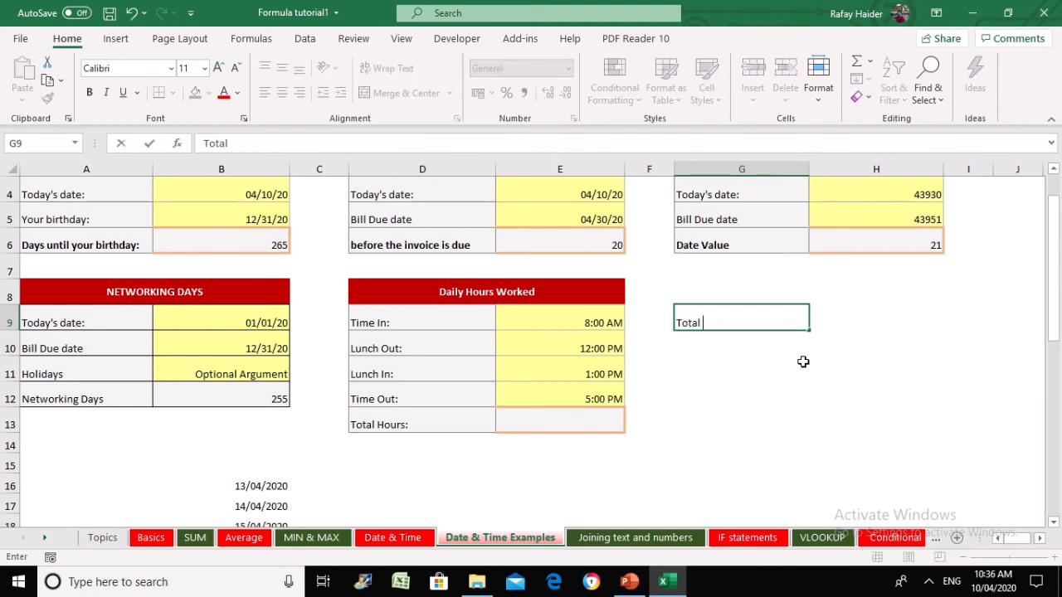
{"action": "type", "text": "Hours includ8ing"}
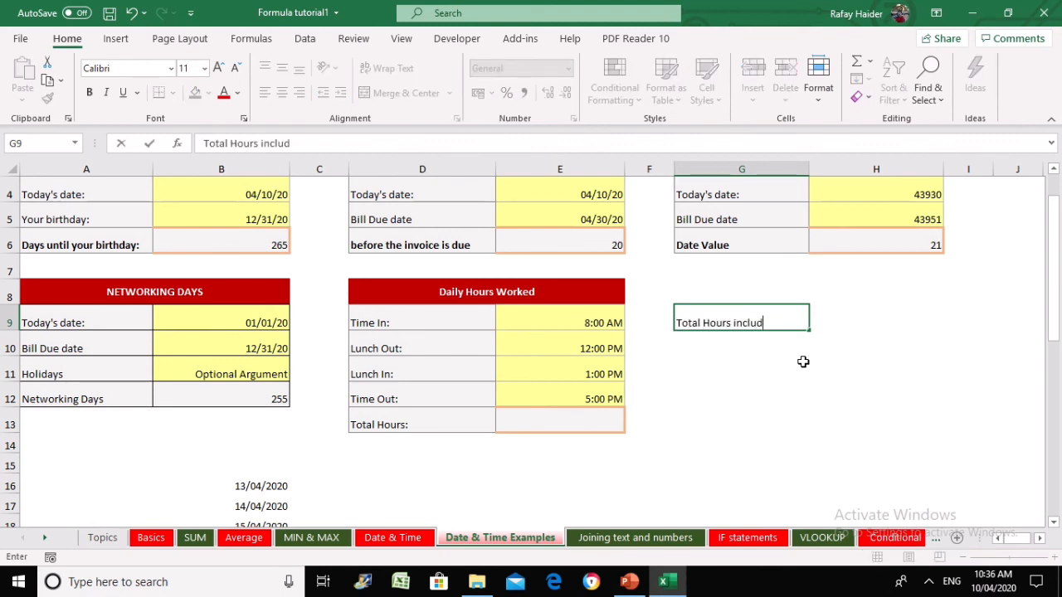
{"action": "key", "text": "BackSpace"}
{"action": "key", "text": "BackSpace"}
{"action": "key", "text": "BackSpace"}
{"action": "key", "text": "BackSpace"}
{"action": "type", "text": "ing lunch"}
{"action": "key", "text": "ctrl+Return"}
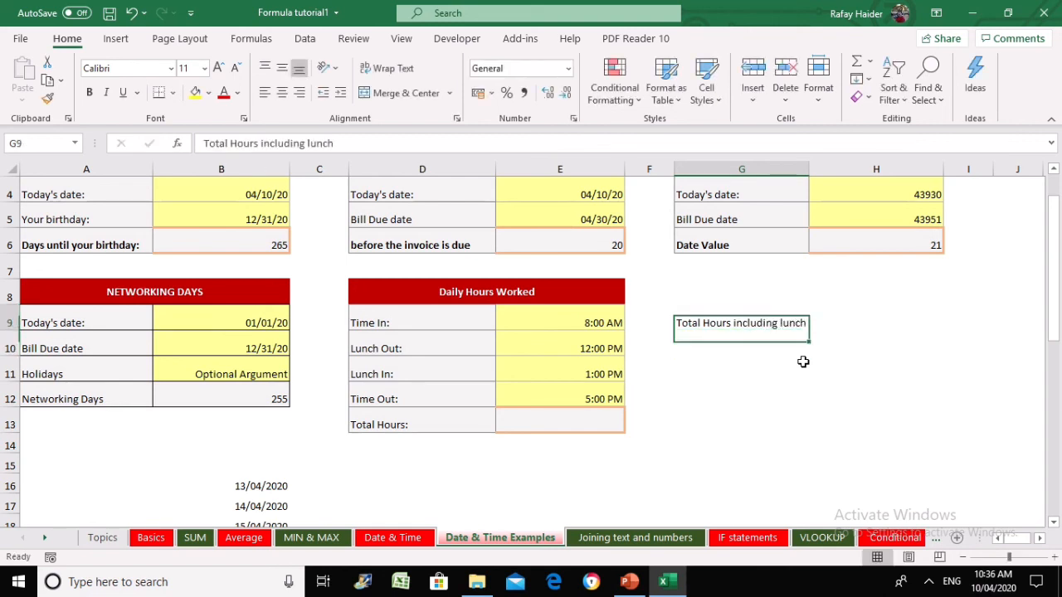
{"action": "key", "text": "Tab"}
Calculate the hours between Time In and Time Out in H9 with the formula =E12-E9.
{"action": "left_click", "coordinate": [569, 387]}
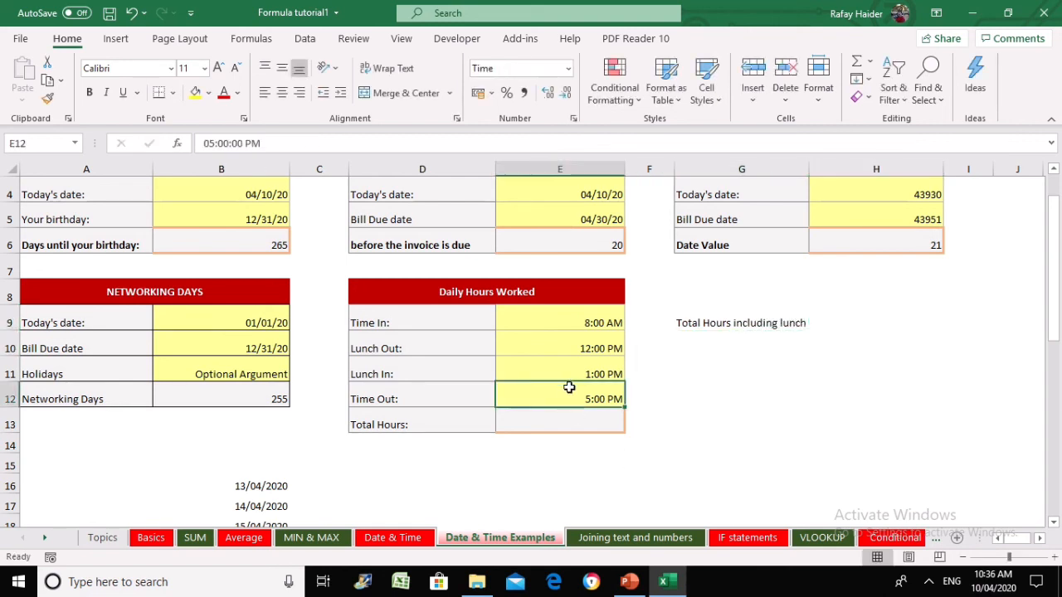
{"action": "left_click", "coordinate": [555, 322]}
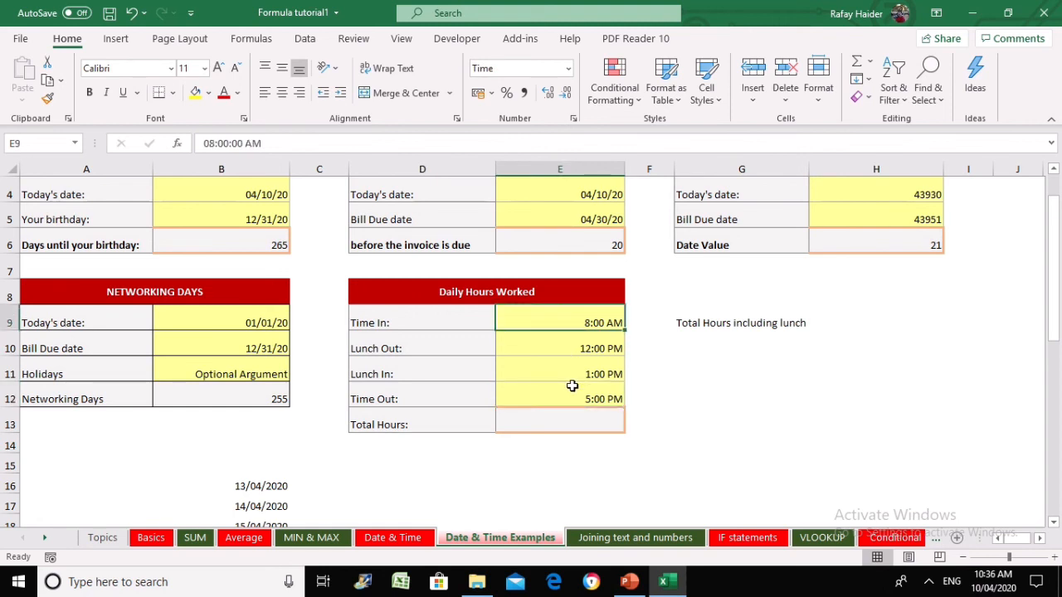
{"action": "left_click", "coordinate": [570, 390]}
{"action": "left_click", "coordinate": [569, 331]}
{"action": "left_click", "coordinate": [571, 395]}
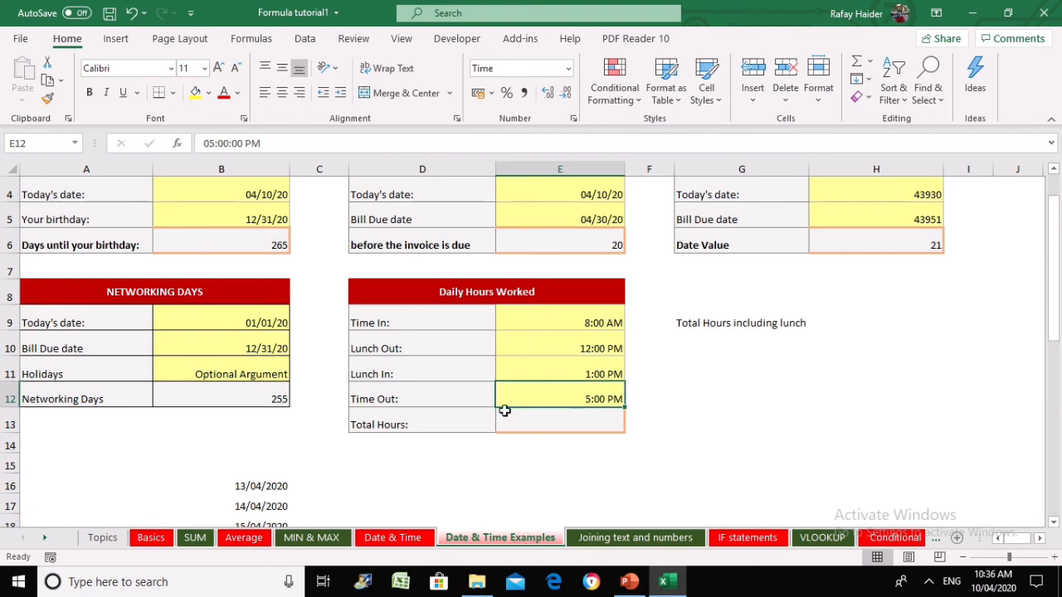
{"action": "left_click", "coordinate": [888, 321]}
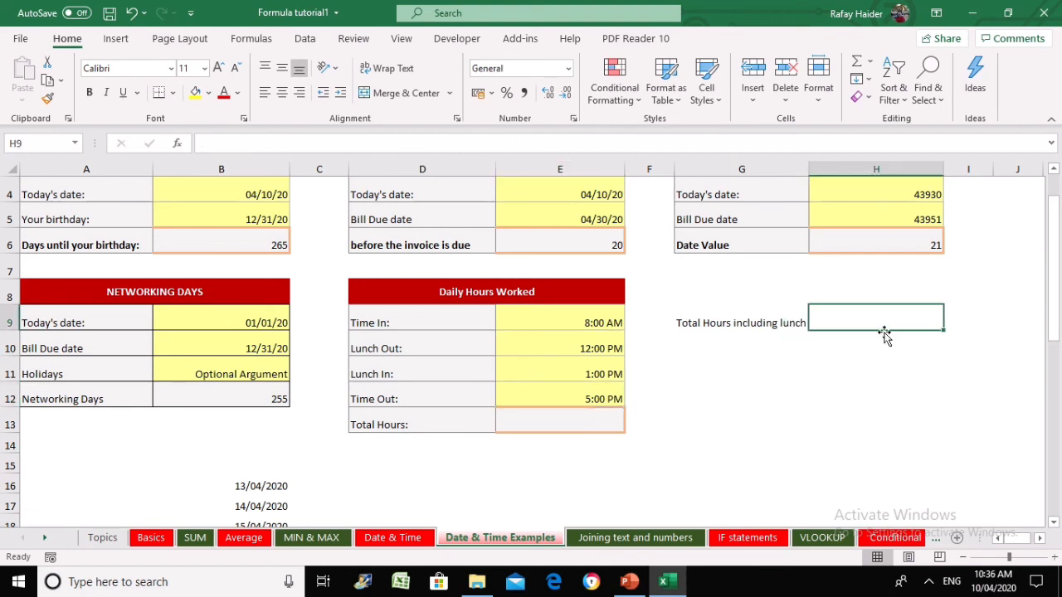
{"action": "type", "text": "="}
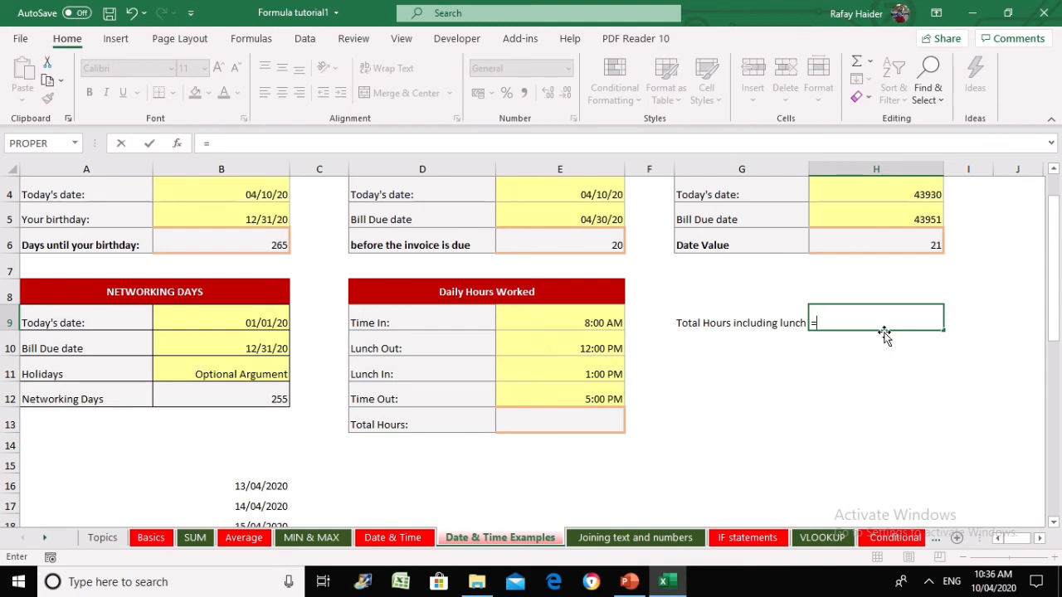
{"action": "left_click", "coordinate": [593, 396]}
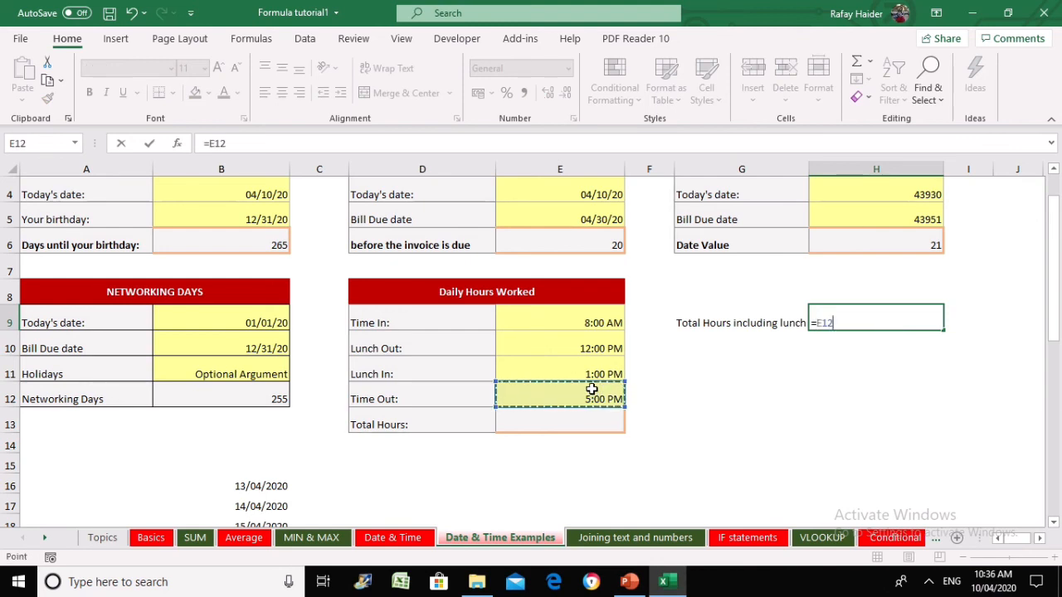
{"action": "type", "text": "-"}
{"action": "left_click", "coordinate": [574, 315]}
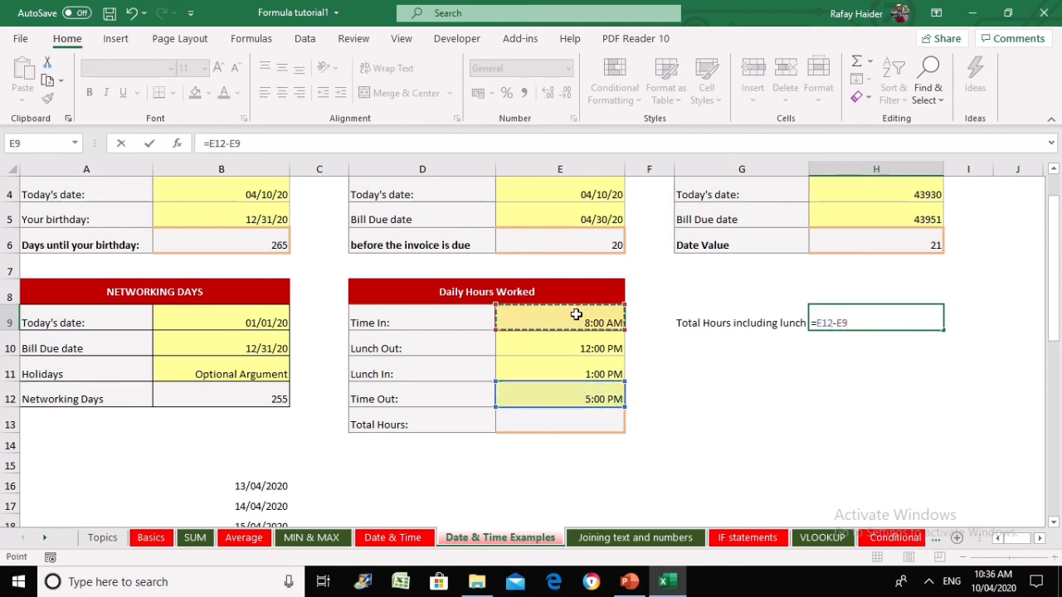
{"action": "key", "text": "Return"}
{"action": "key", "text": "Up"}
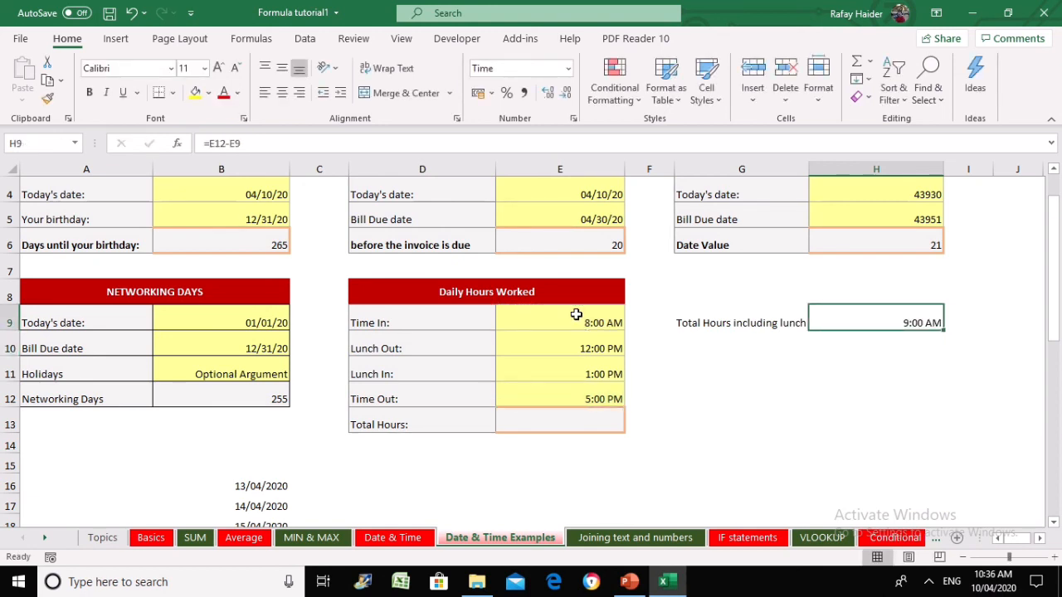
Apply the Time number format without AM/PM to the total hours result in H9.
{"action": "left_click", "coordinate": [567, 68]}
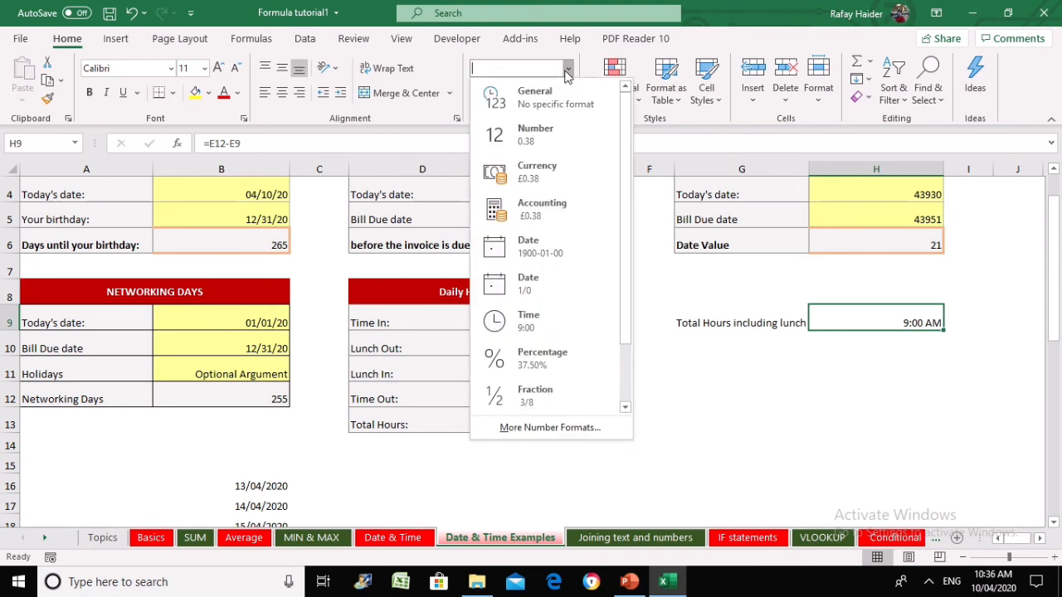
{"action": "left_click", "coordinate": [546, 315]}
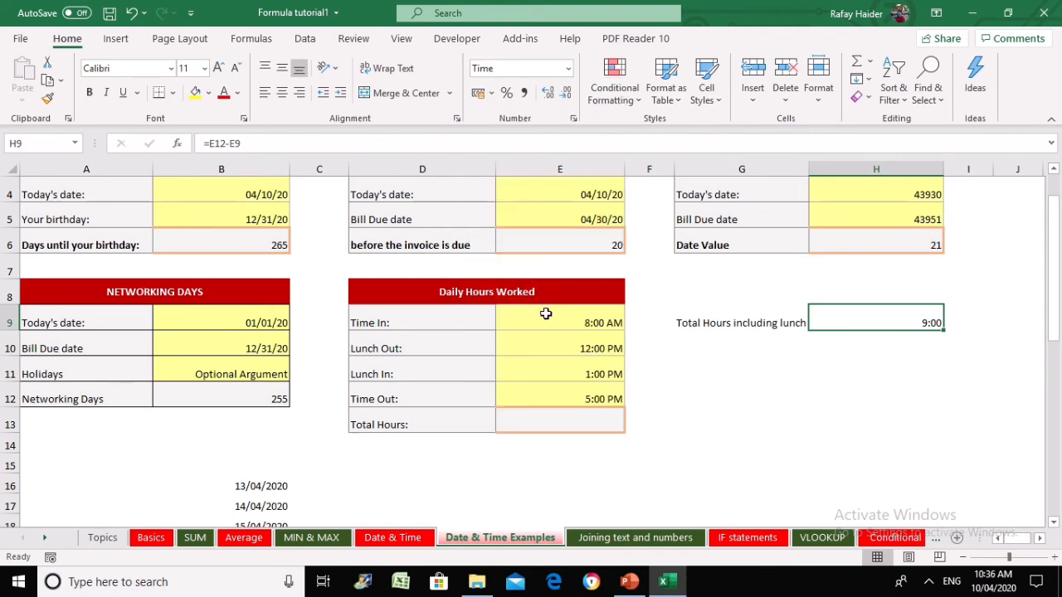
{"action": "left_click", "coordinate": [941, 374]}
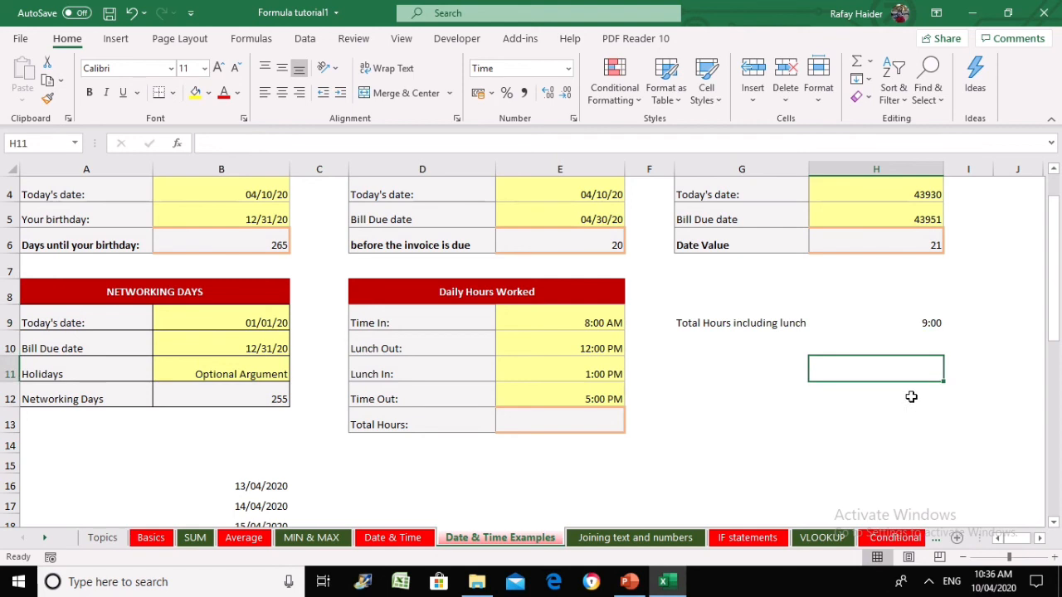
{"action": "left_click", "coordinate": [909, 325]}
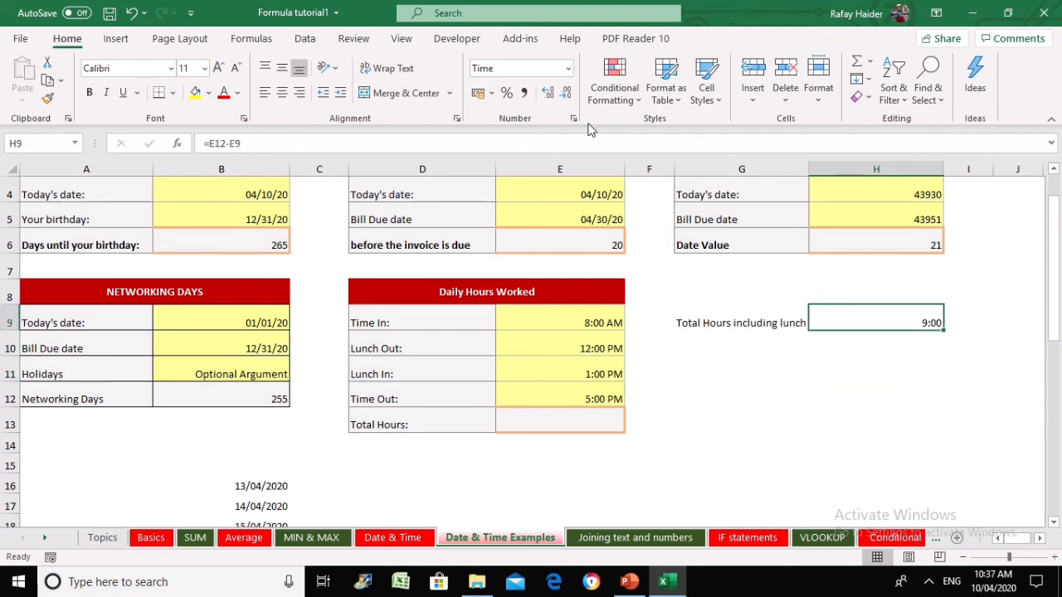
{"action": "left_click", "coordinate": [567, 68]}
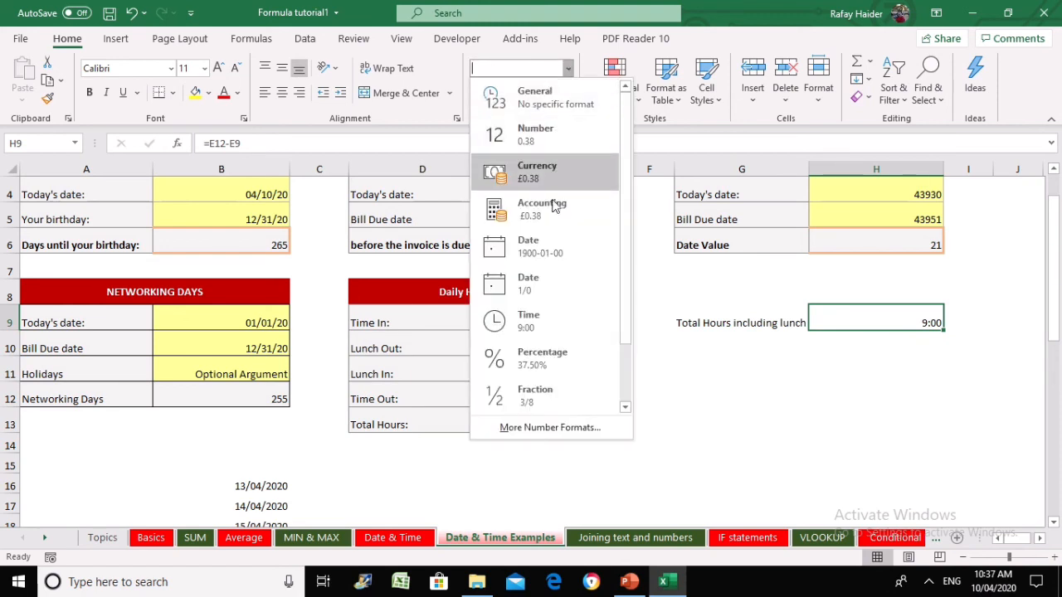
{"action": "left_click", "coordinate": [556, 320]}
{"action": "left_click", "coordinate": [811, 373]}
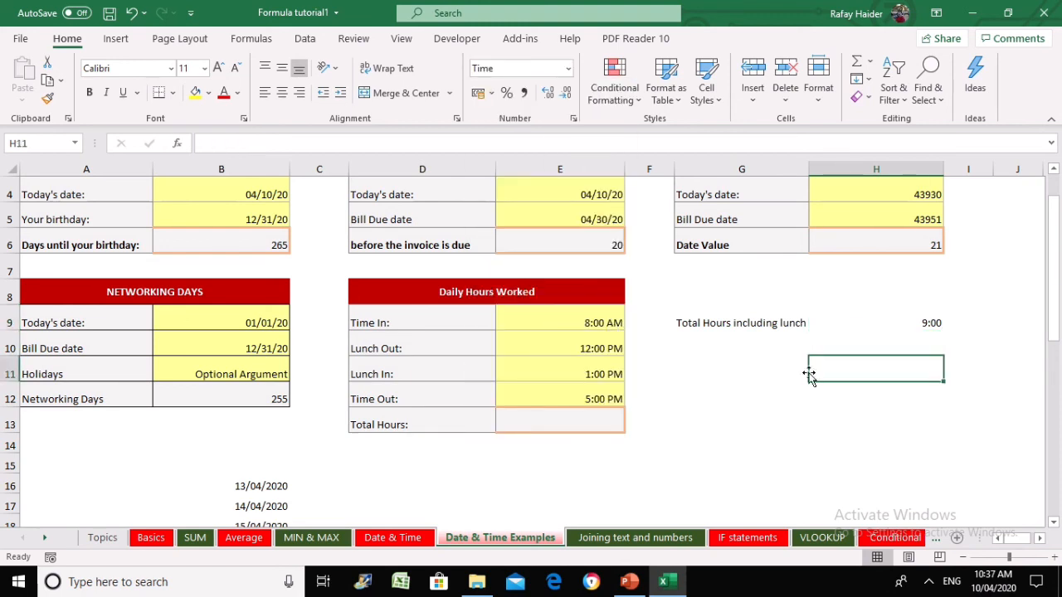
Label G10 "Lunch" and calculate the lunch break in H10 with the formula =E11-E10.
{"action": "left_click", "coordinate": [716, 346]}
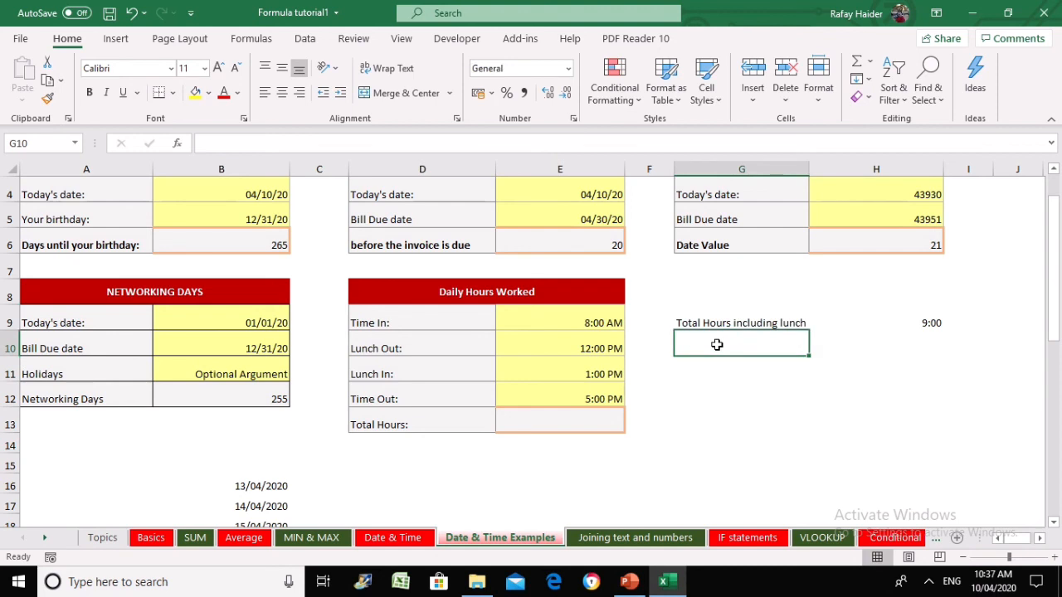
{"action": "type", "text": "Lunch"}
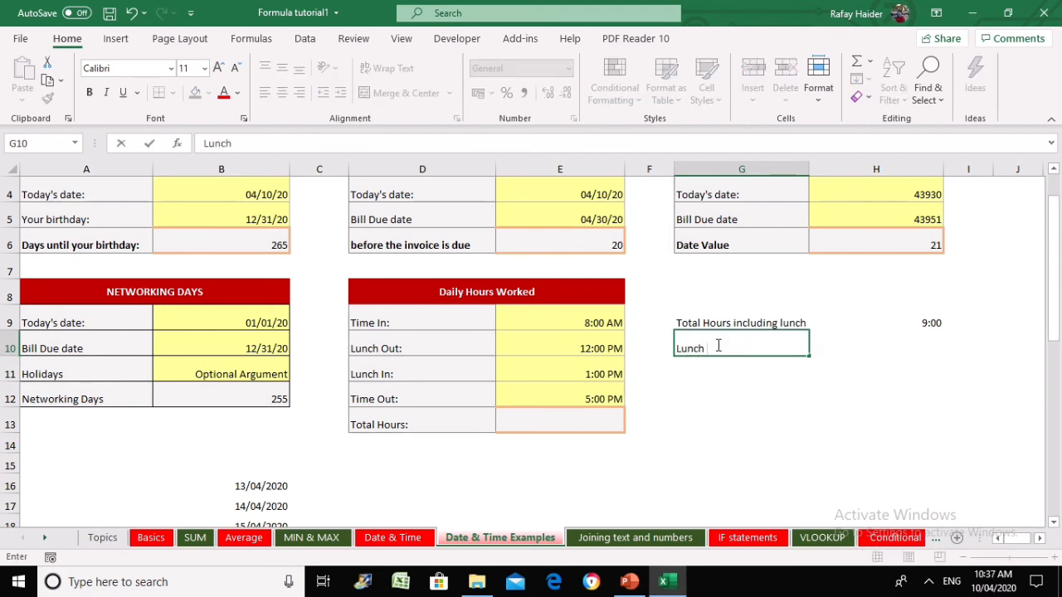
{"action": "key", "text": "Tab"}
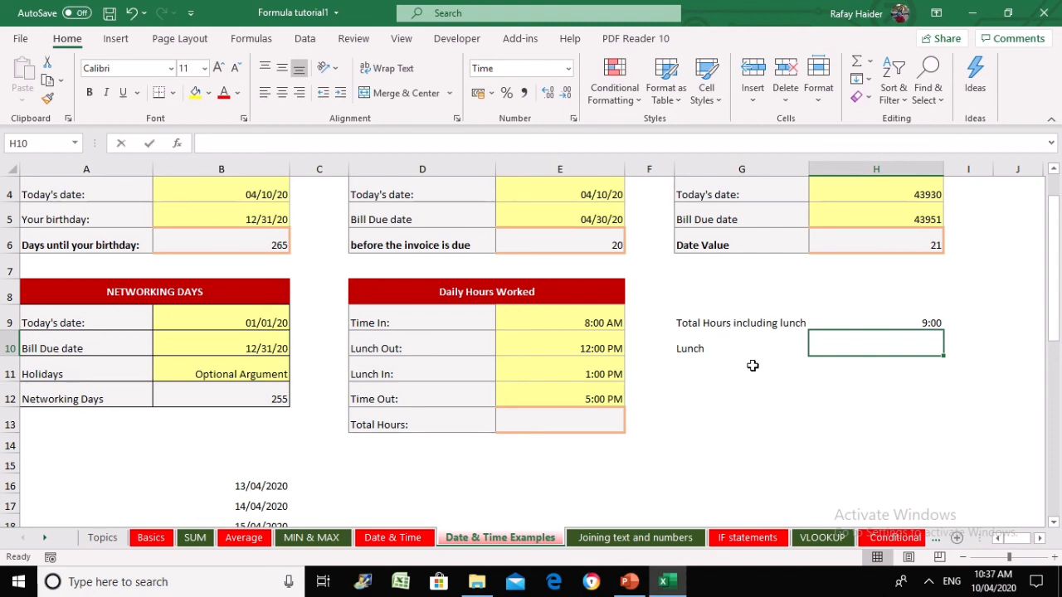
{"action": "type", "text": "="}
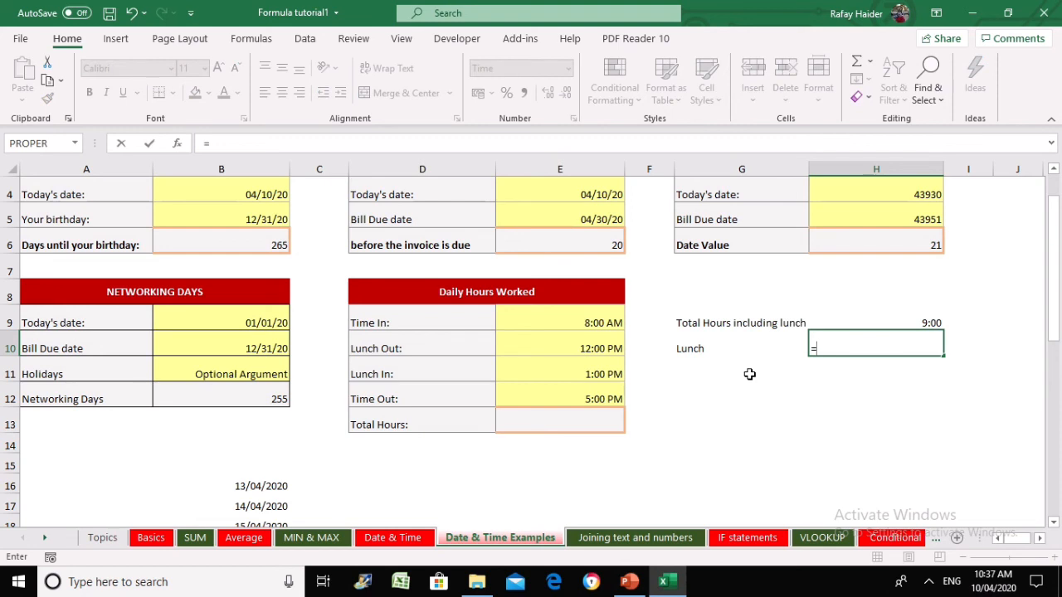
{"action": "left_click", "coordinate": [574, 375]}
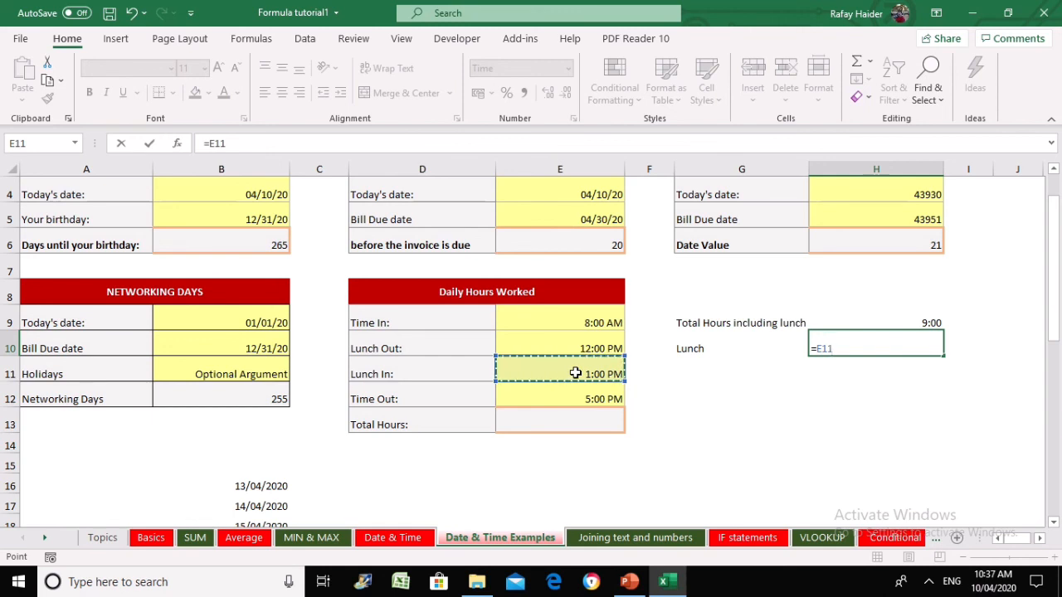
{"action": "type", "text": "-"}
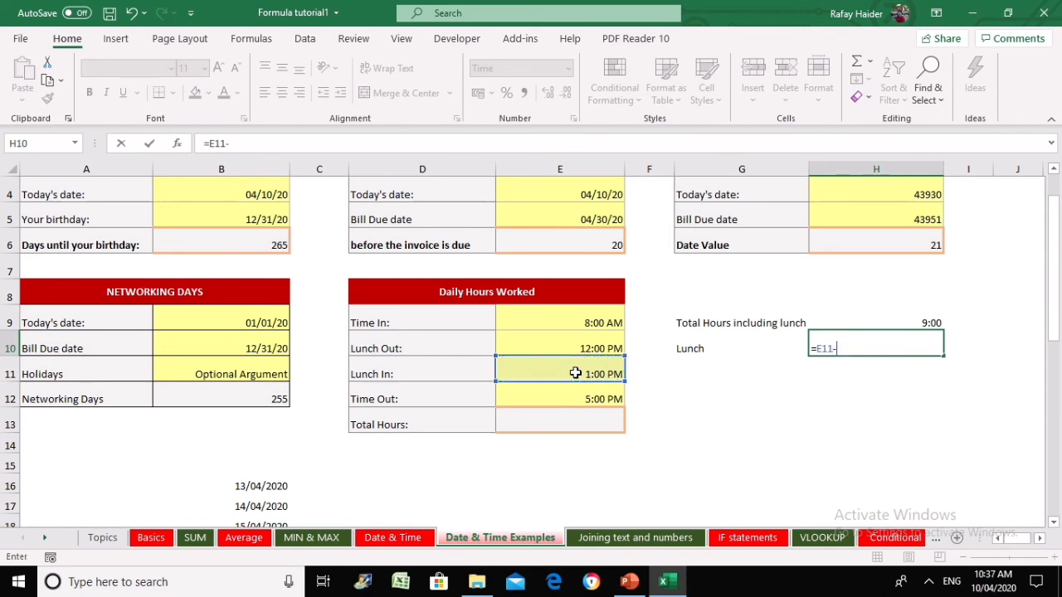
{"action": "left_click", "coordinate": [577, 343]}
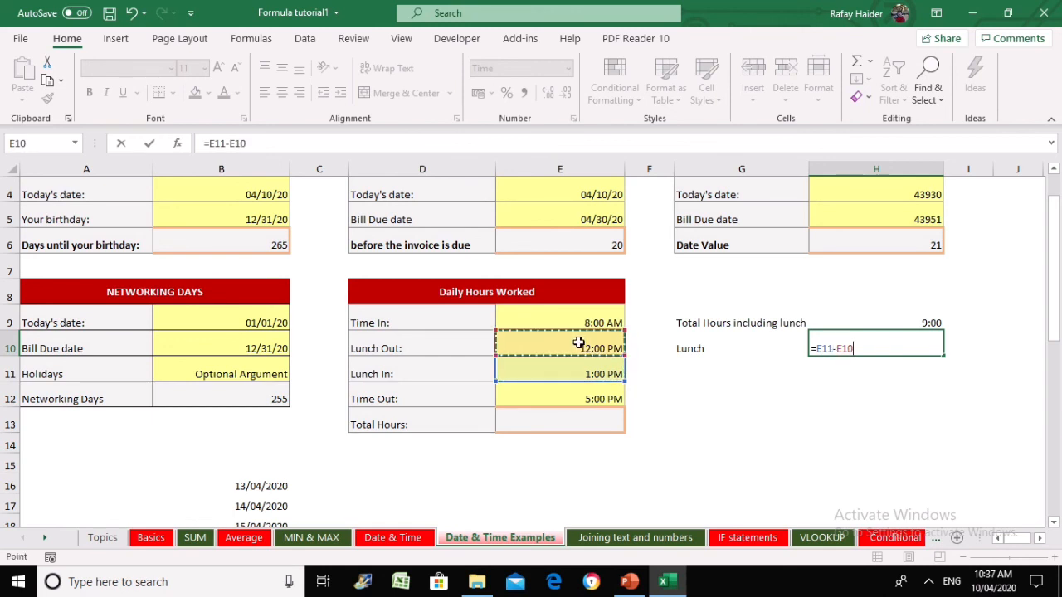
{"action": "key", "text": "Return"}
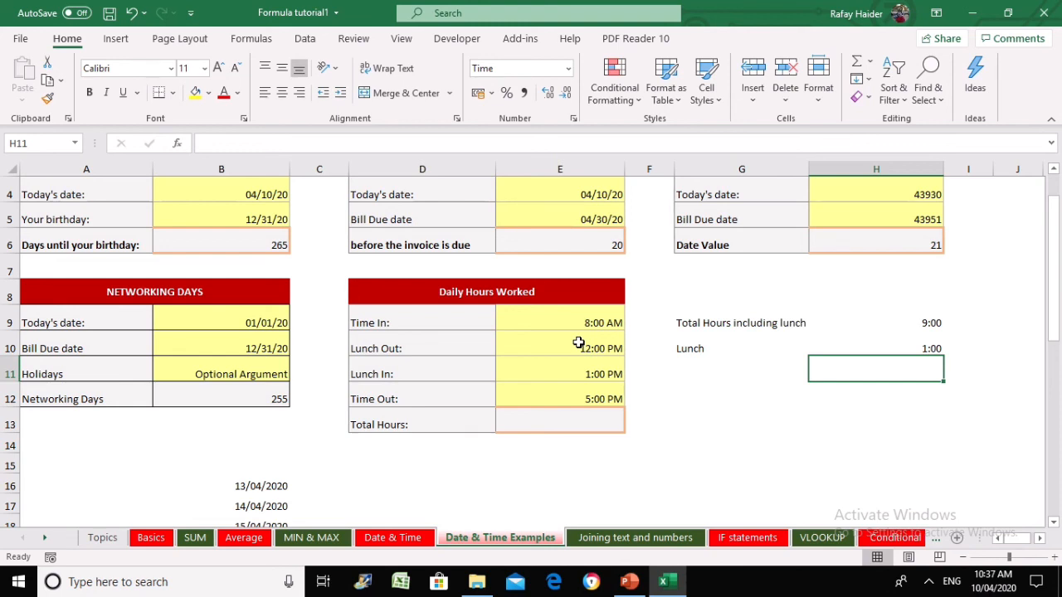
Label G11 "Net Hour worked" and subtract lunch from the total hours in H11 with =H9-H10.
{"action": "key", "text": "Left"}
{"action": "type", "text": "ne"}
{"action": "key", "text": "BackSpace"}
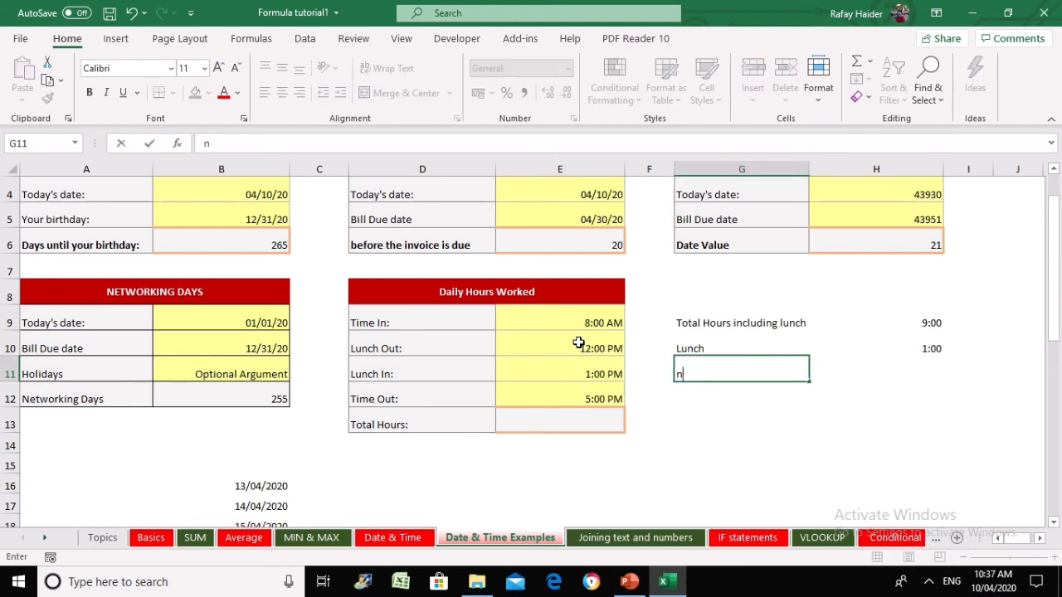
{"action": "type", "text": "Net Hour worked"}
{"action": "key", "text": "Tab"}
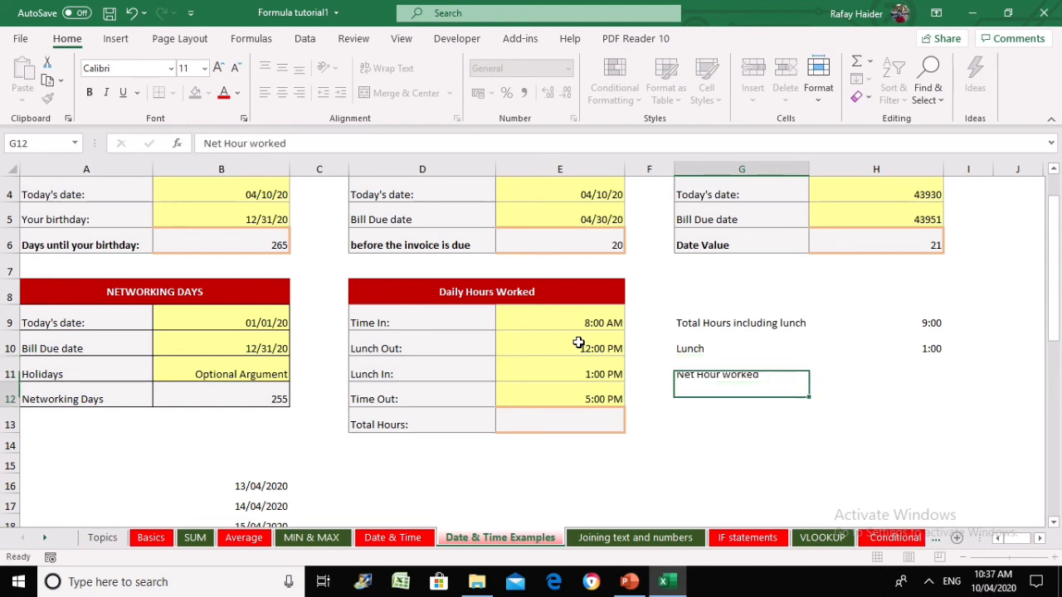
{"action": "type", "text": "="}
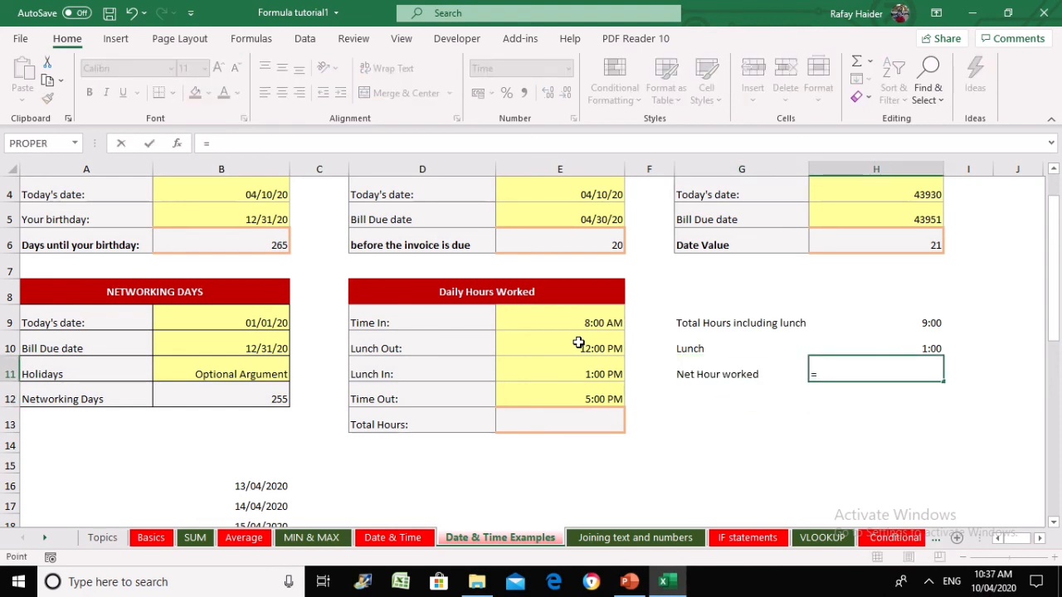
{"action": "key", "text": "Up"}
{"action": "key", "text": "Up"}
{"action": "type", "text": "-"}
{"action": "key", "text": "Up"}
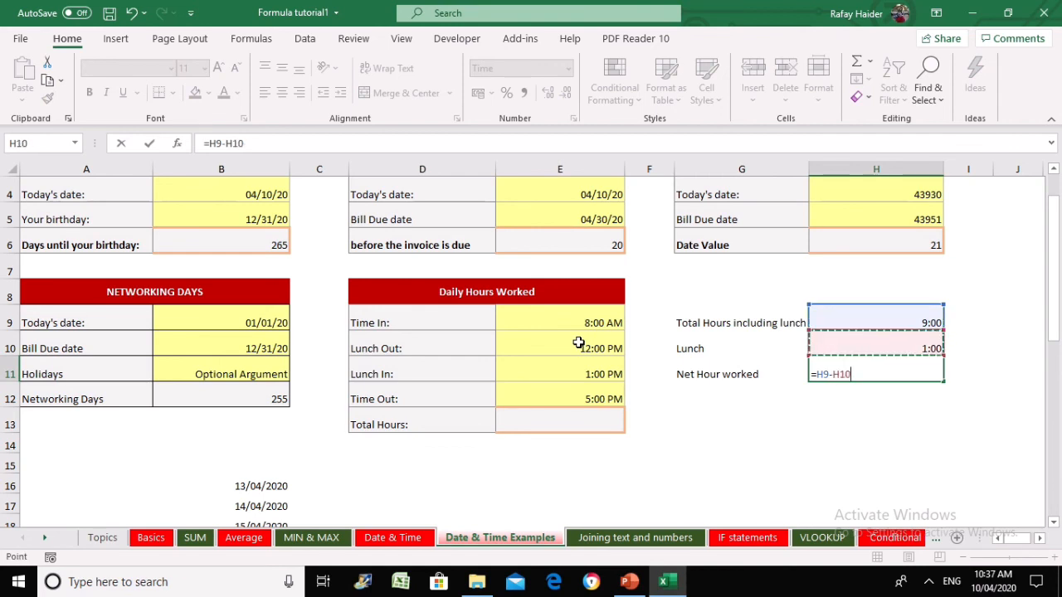
{"action": "key", "text": "Return"}
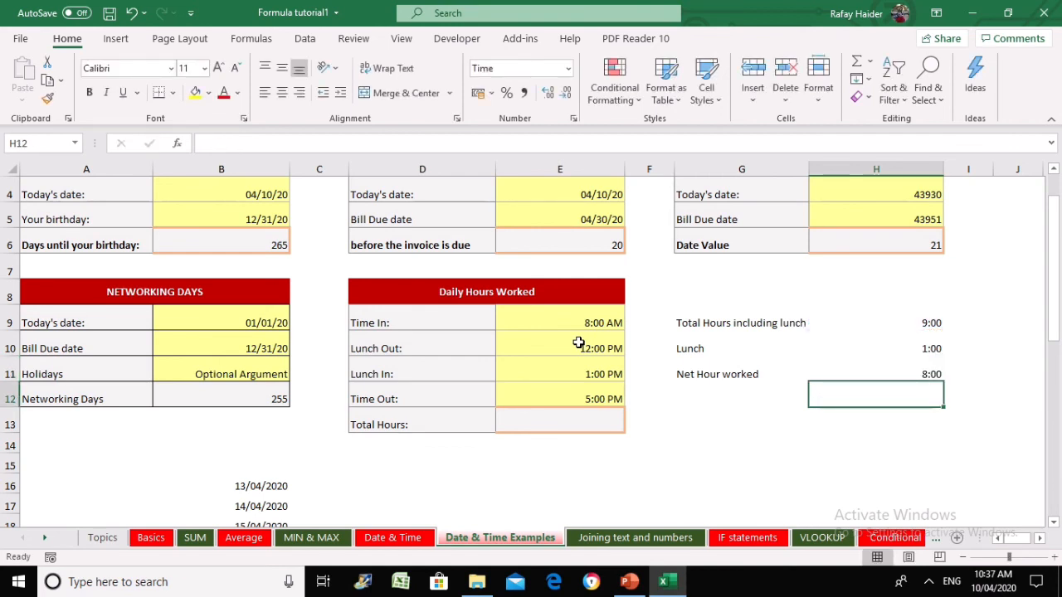
{"action": "key", "text": "Up"}
{"action": "key", "text": "Up"}
{"action": "key", "text": "Up"}
{"action": "key", "text": "shift+Down"}
{"action": "key", "text": "shift+Down"}
{"action": "key", "text": "shift+Down"}
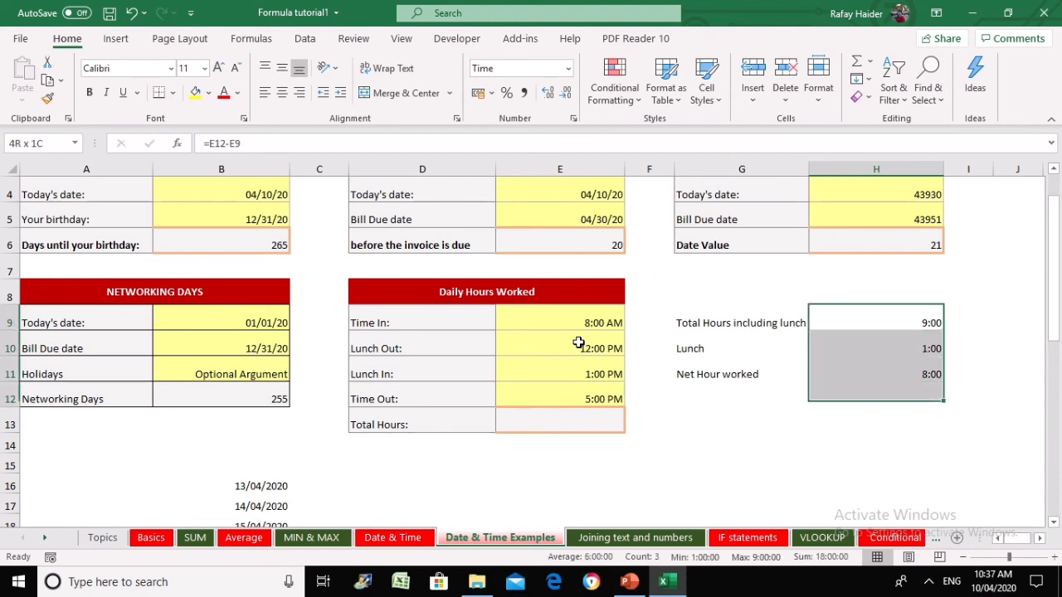
Calculate the Total Hours net of lunch in E13 with the formula =(E12-E9)-(E11-E10).
{"action": "left_click", "coordinate": [571, 423]}
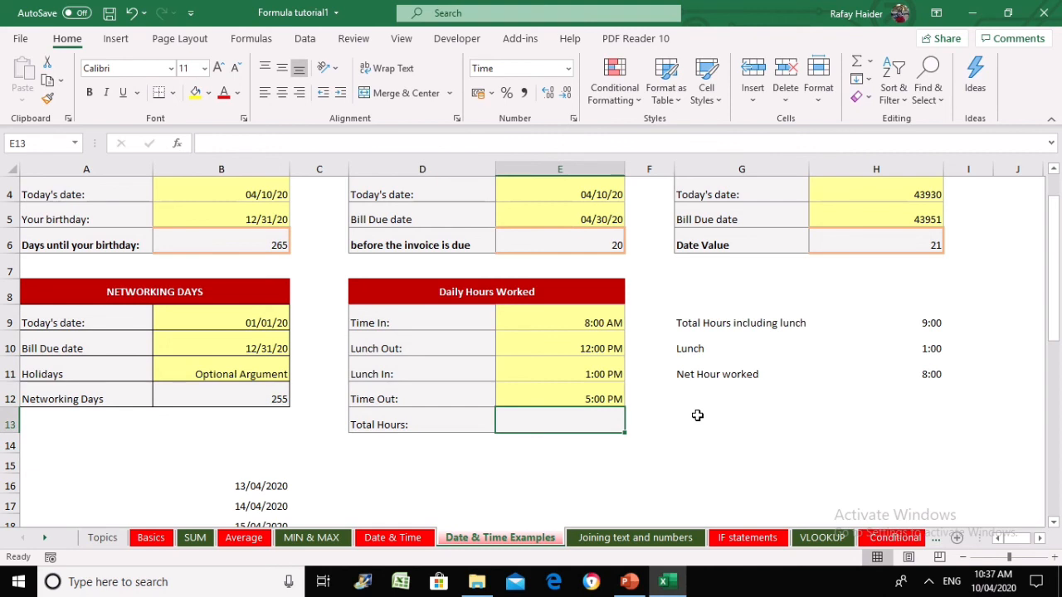
{"action": "type", "text": "="}
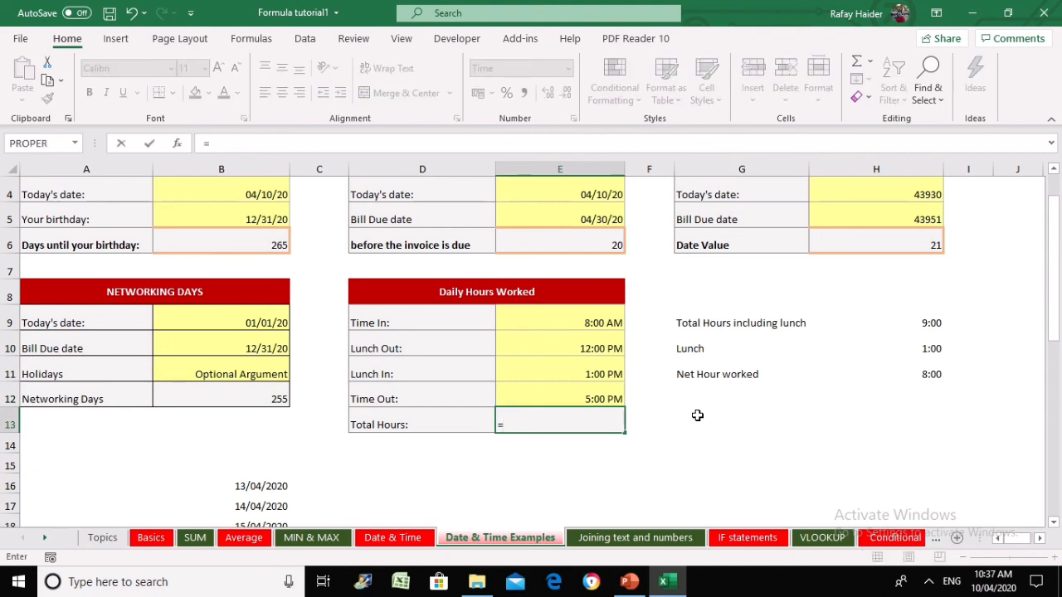
{"action": "type", "text": "("}
{"action": "left_click", "coordinate": [588, 395]}
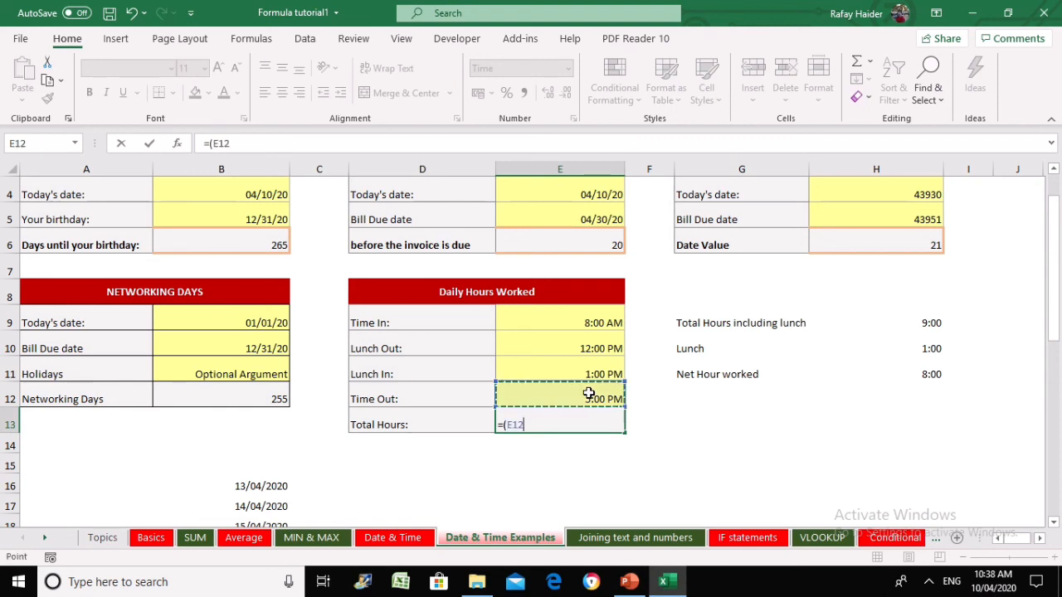
{"action": "type", "text": "-"}
{"action": "left_click", "coordinate": [581, 312]}
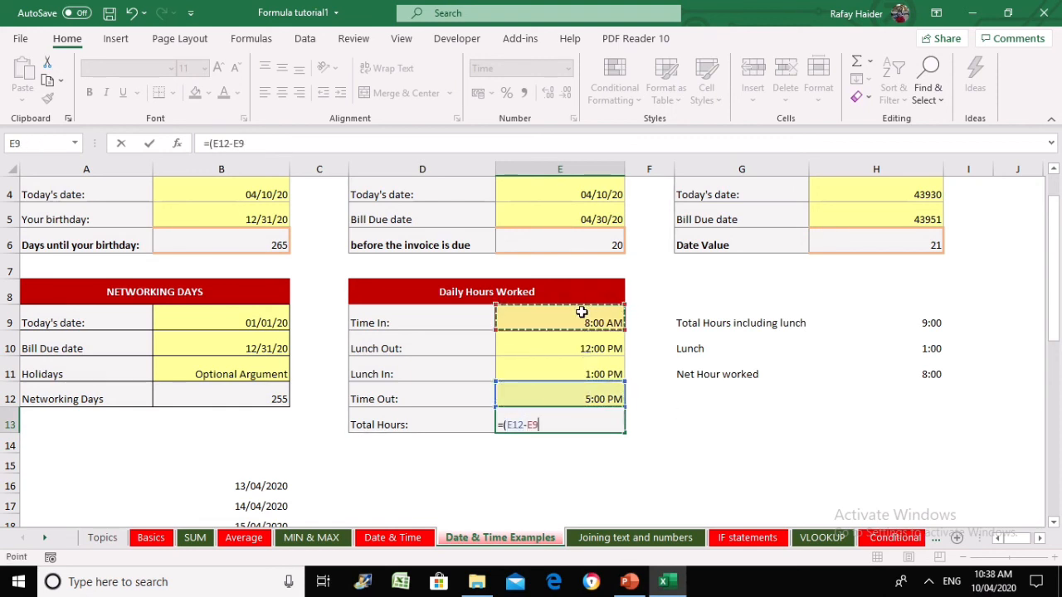
{"action": "type", "text": ")-"}
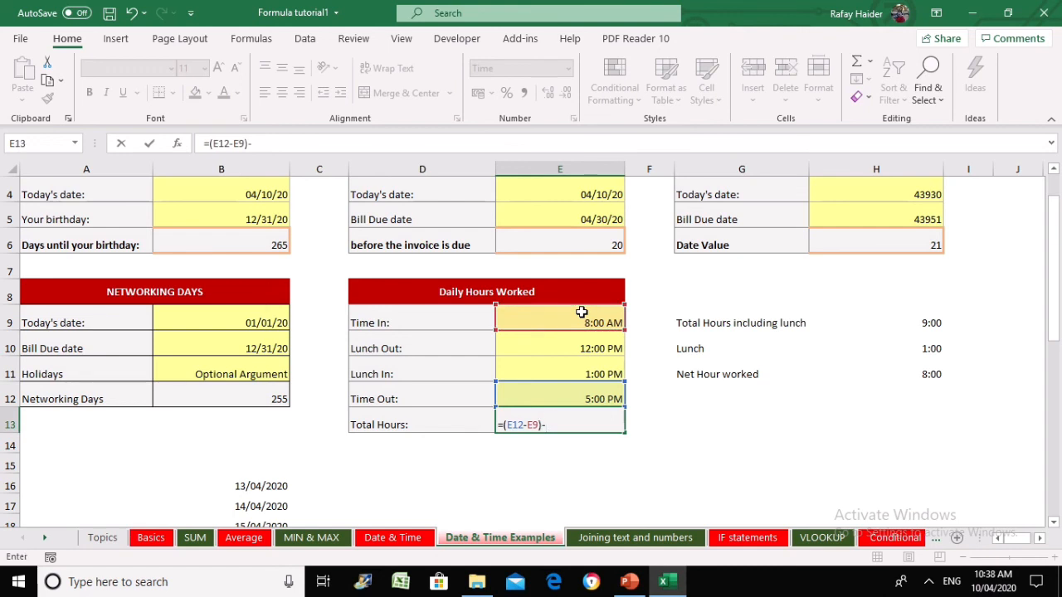
{"action": "type", "text": "("}
{"action": "left_click", "coordinate": [564, 368]}
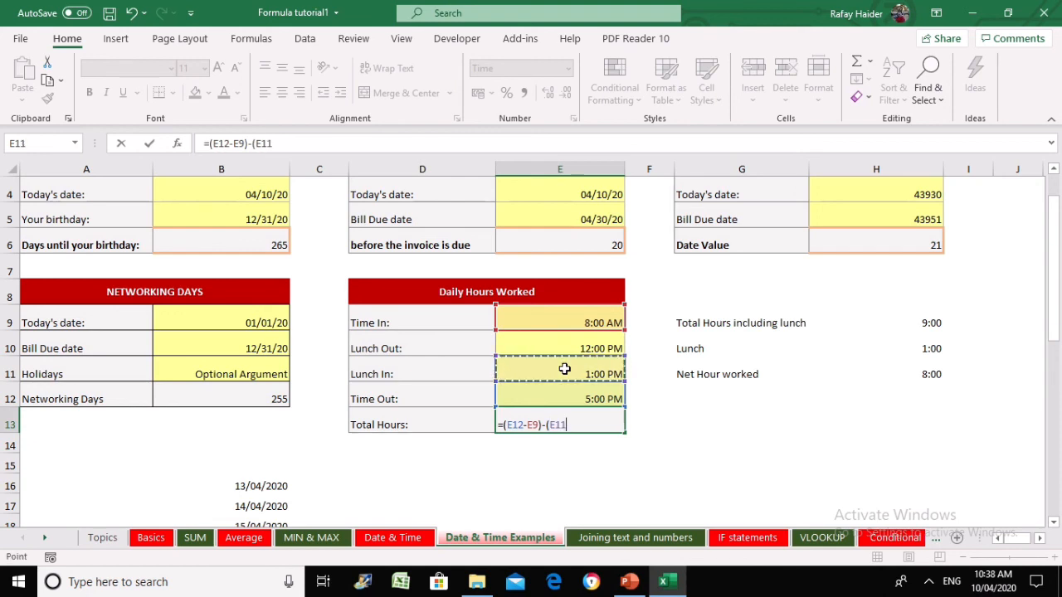
{"action": "type", "text": "-"}
{"action": "left_click", "coordinate": [574, 343]}
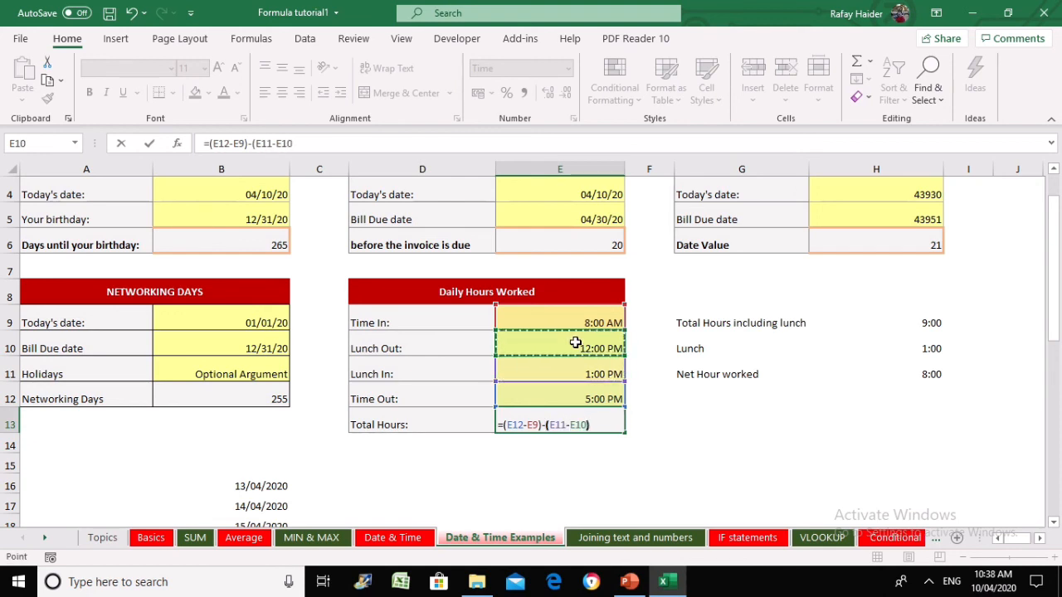
{"action": "type", "text": ")"}
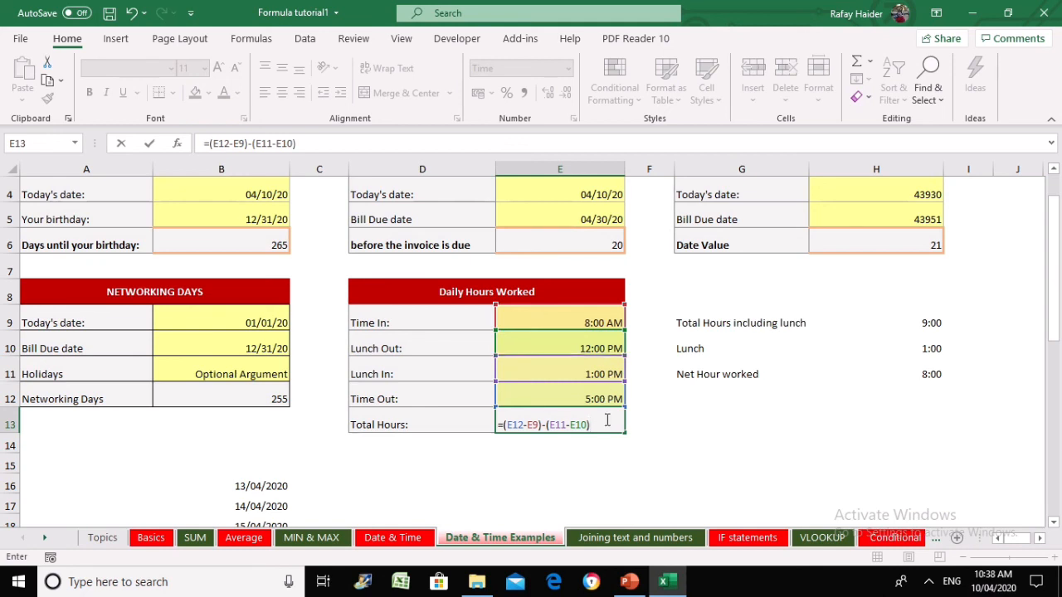
{"action": "key", "text": "Return"}
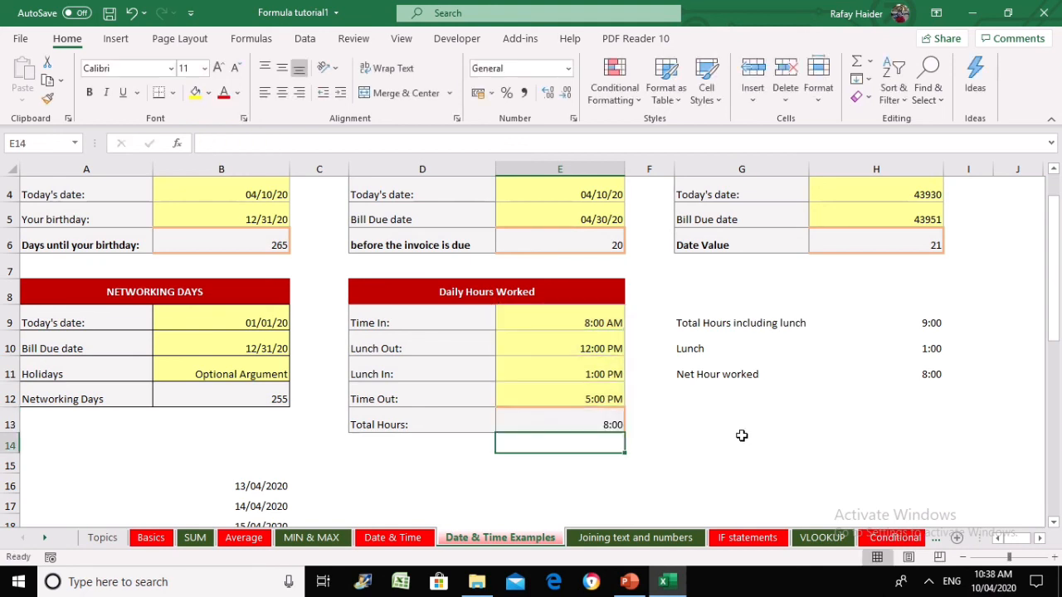
{"action": "key", "text": "Up"}
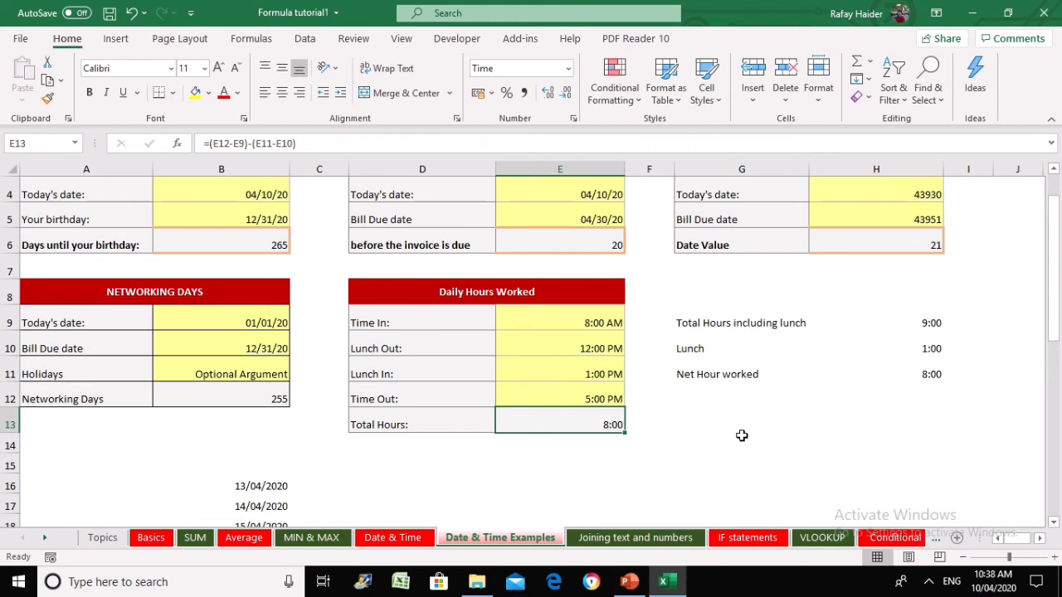
{"action": "key", "text": "Right"}
{"action": "key", "text": "Left"}
{"action": "scroll", "coordinate": [755, 419], "scroll_direction": "up", "scroll_amount": 1}
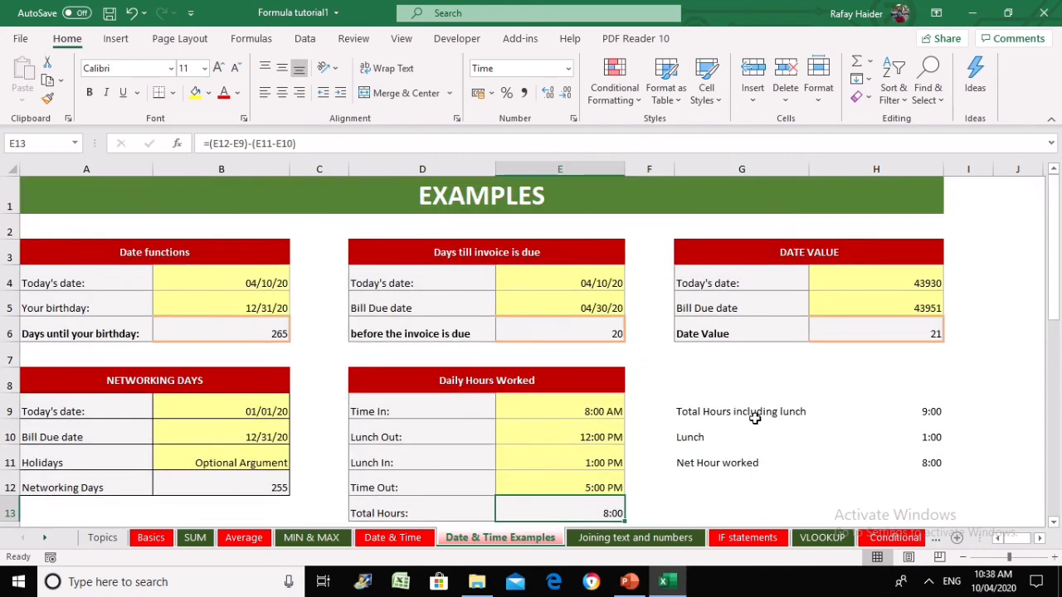
{"action": "scroll", "coordinate": [755, 419], "scroll_direction": "down", "scroll_amount": 1}
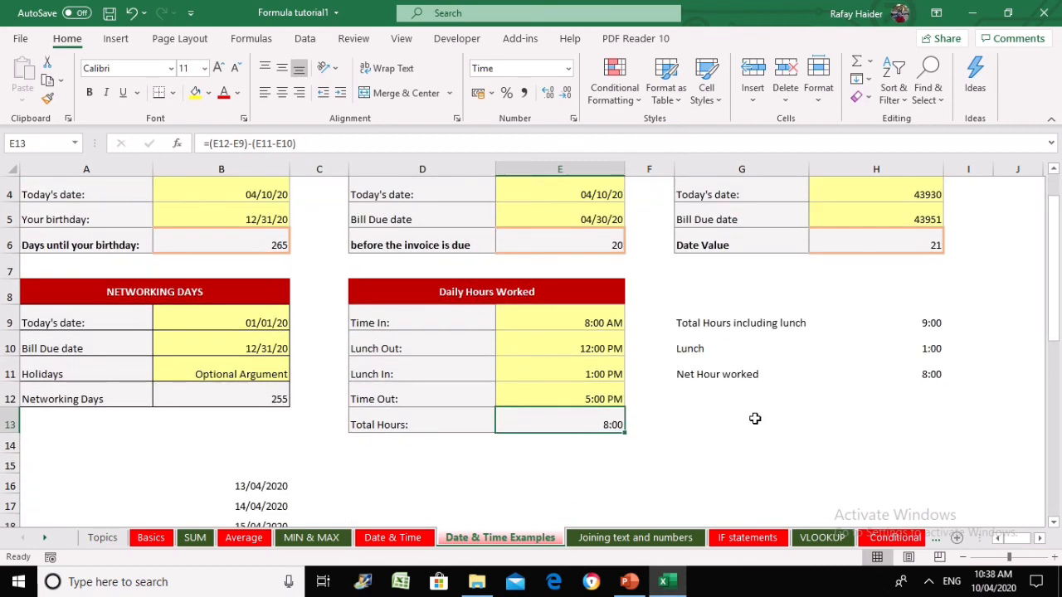
{"action": "left_click", "coordinate": [711, 436]}
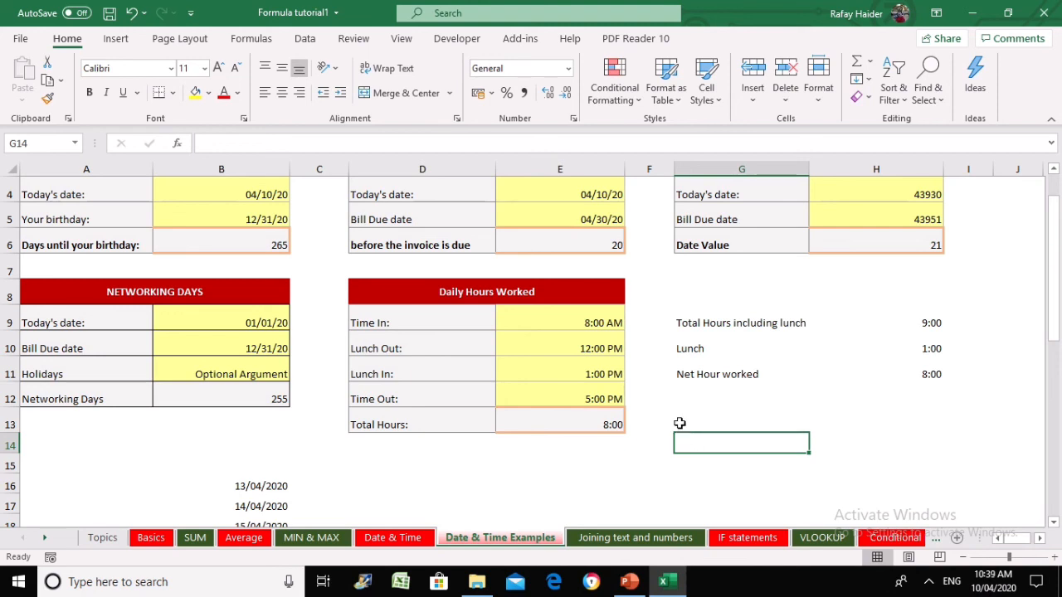
{"action": "left_click", "coordinate": [116, 39]}
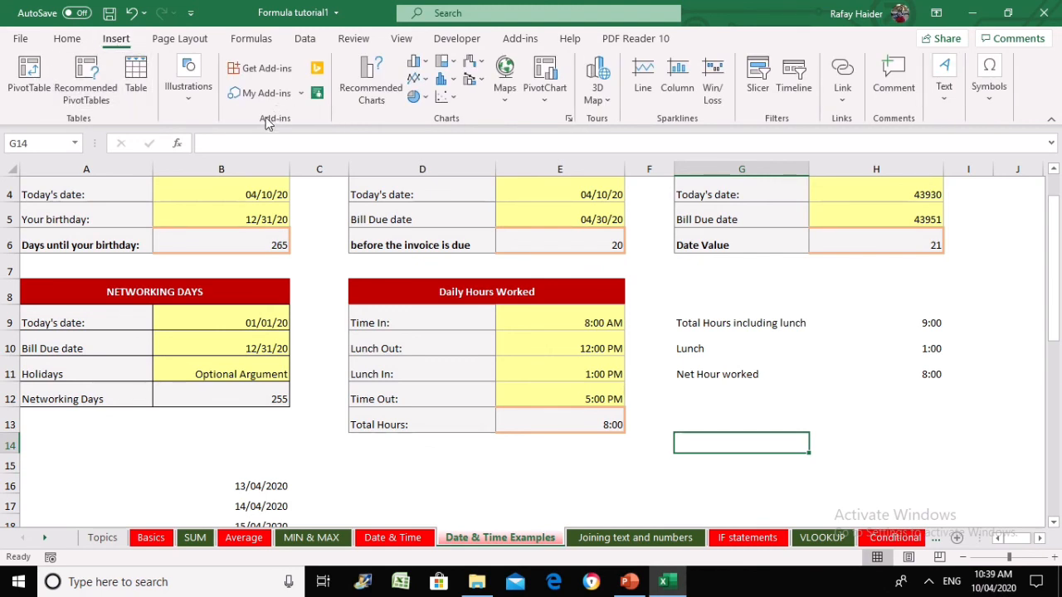
{"action": "left_click", "coordinate": [783, 394]}
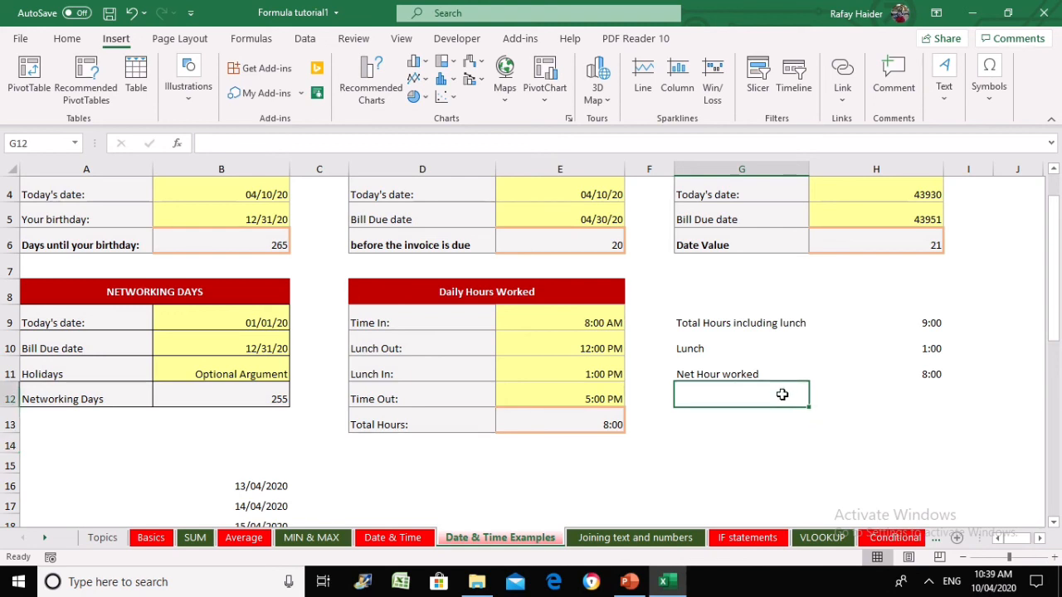
{"action": "scroll", "coordinate": [782, 394], "scroll_direction": "up", "scroll_amount": 1}
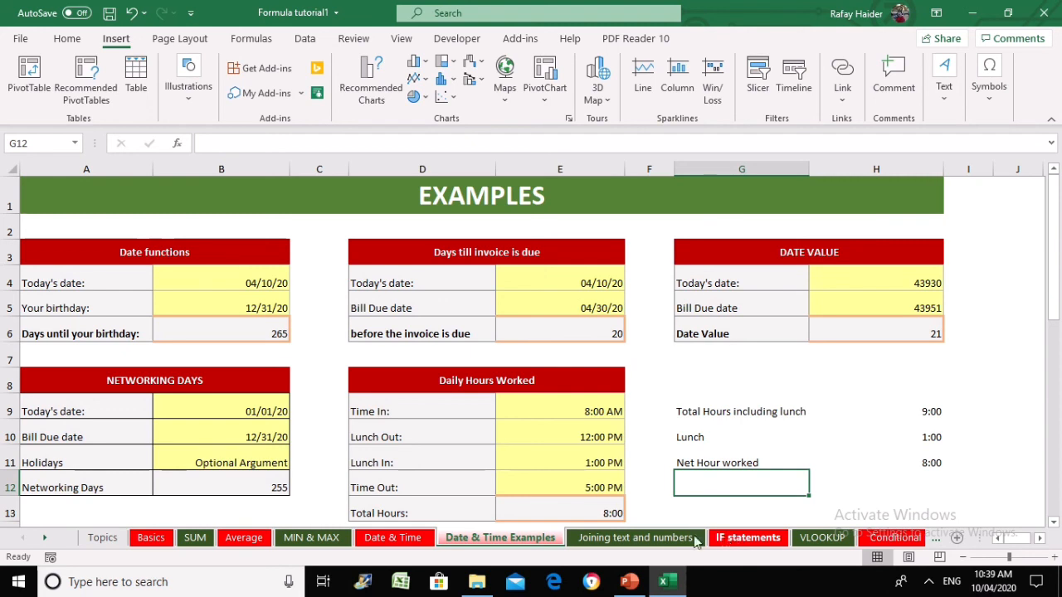
On the Topics sheet, copy the "Absolute Cell Refernce" entry from E4 to A11, below Joining Text and Numbers.
{"action": "left_click", "coordinate": [93, 539]}
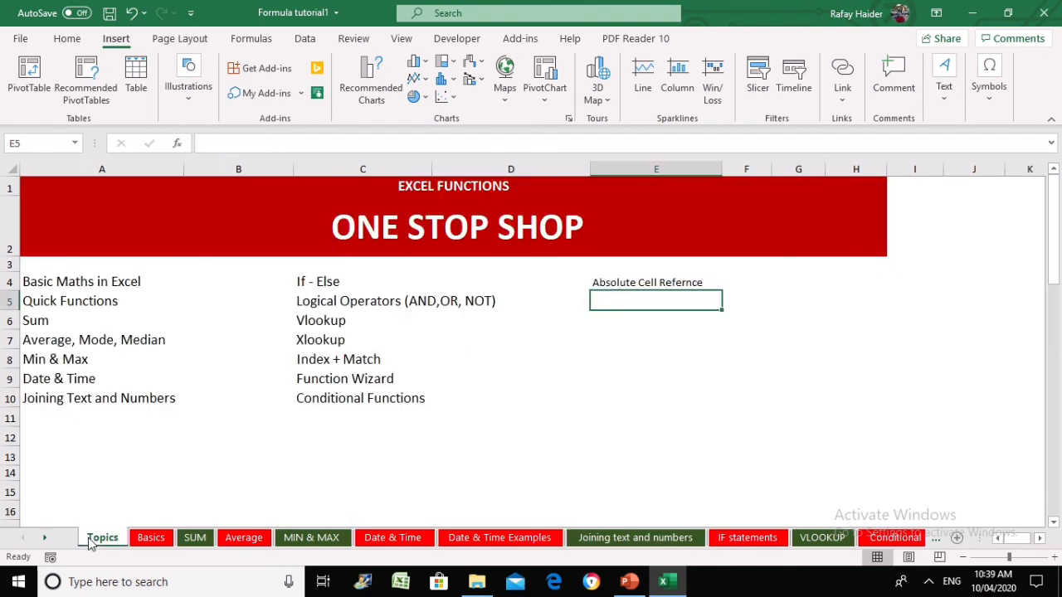
{"action": "key", "text": "Return"}
{"action": "left_click", "coordinate": [446, 417]}
{"action": "left_click", "coordinate": [593, 284]}
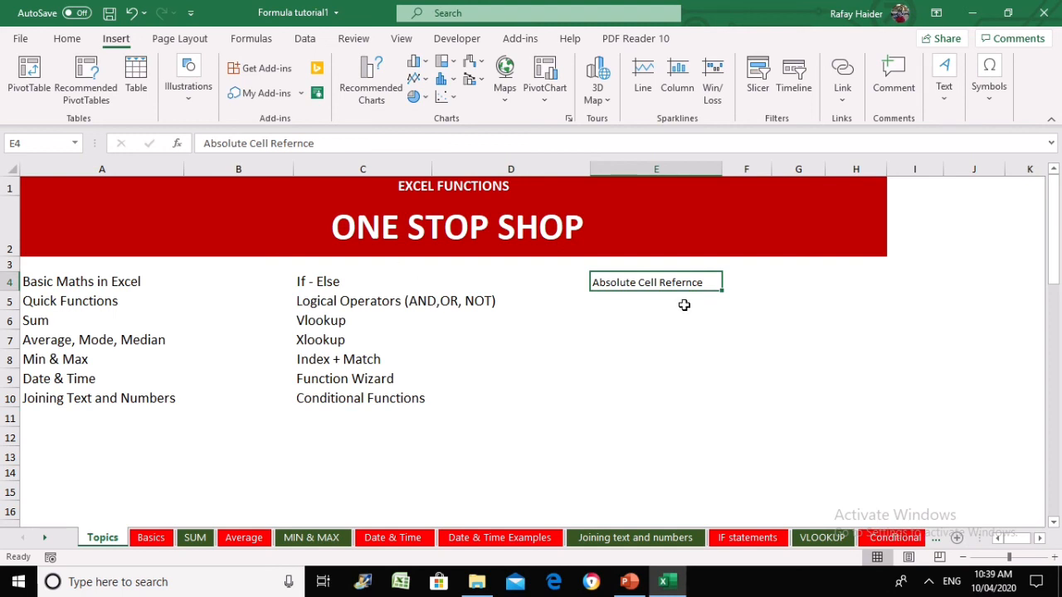
{"action": "key", "text": "ctrl+c"}
{"action": "left_click", "coordinate": [75, 415]}
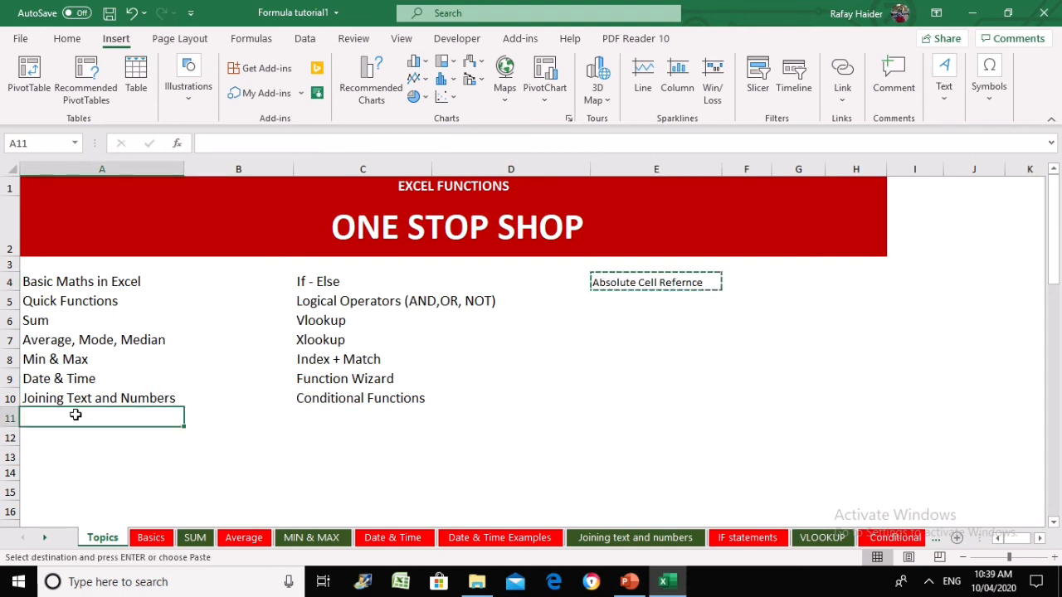
{"action": "key", "text": "ctrl+v"}
{"action": "left_click", "coordinate": [470, 412]}
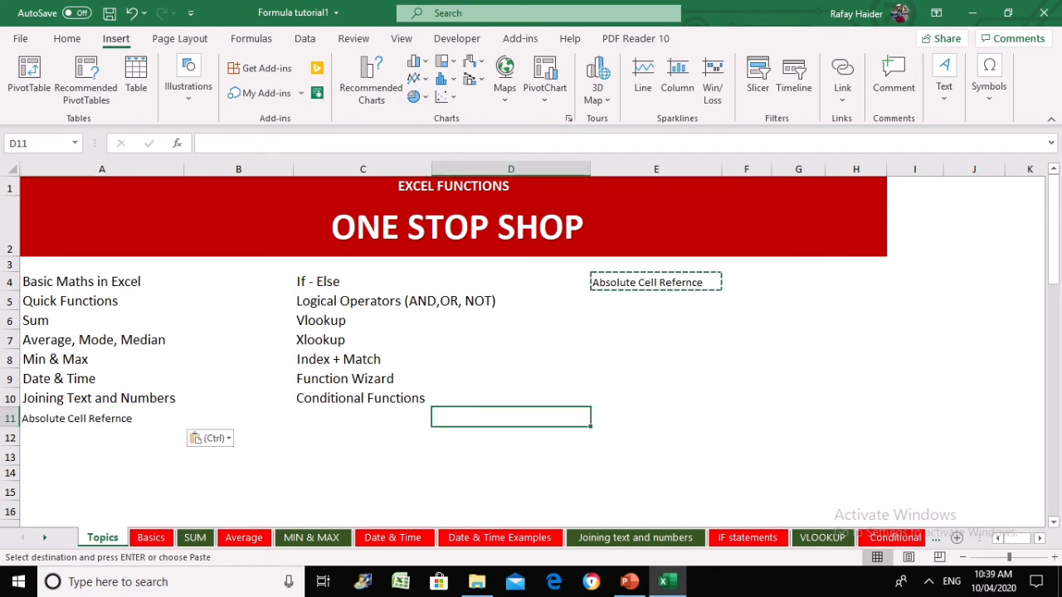
Fill the topics from Basic Maths in Excel through Date & Time (A4:A9) with light green.
{"action": "left_click_drag", "start_coordinate": [64, 280], "coordinate": [58, 380]}
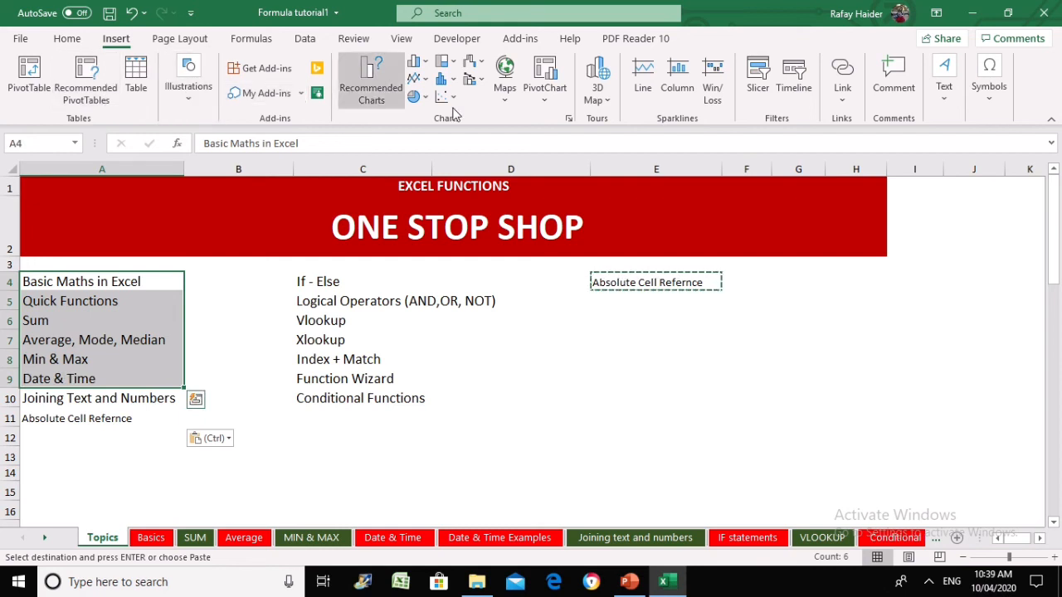
{"action": "left_click", "coordinate": [66, 38]}
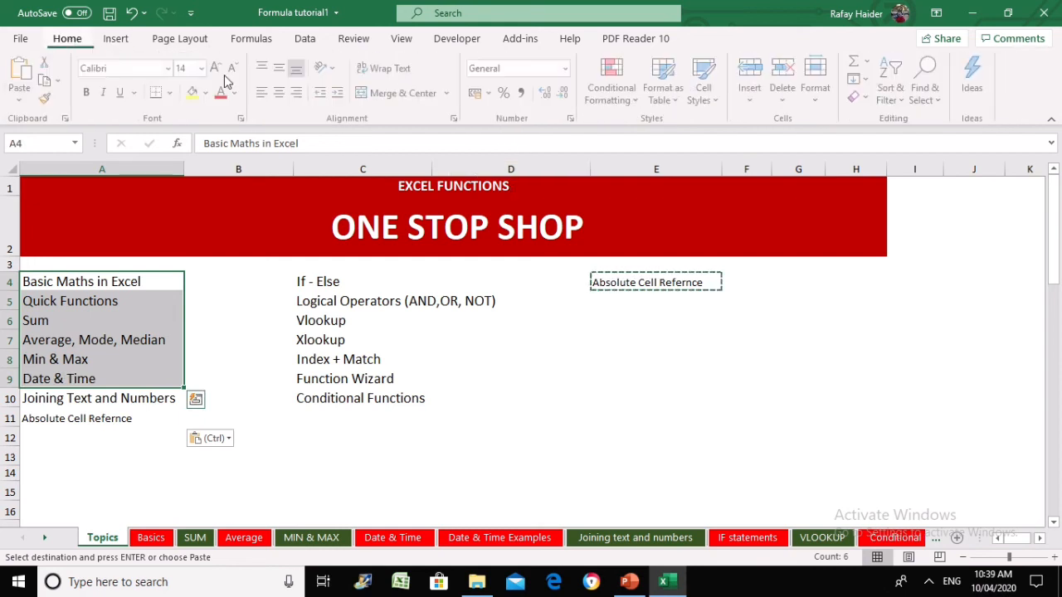
{"action": "left_click", "coordinate": [208, 93]}
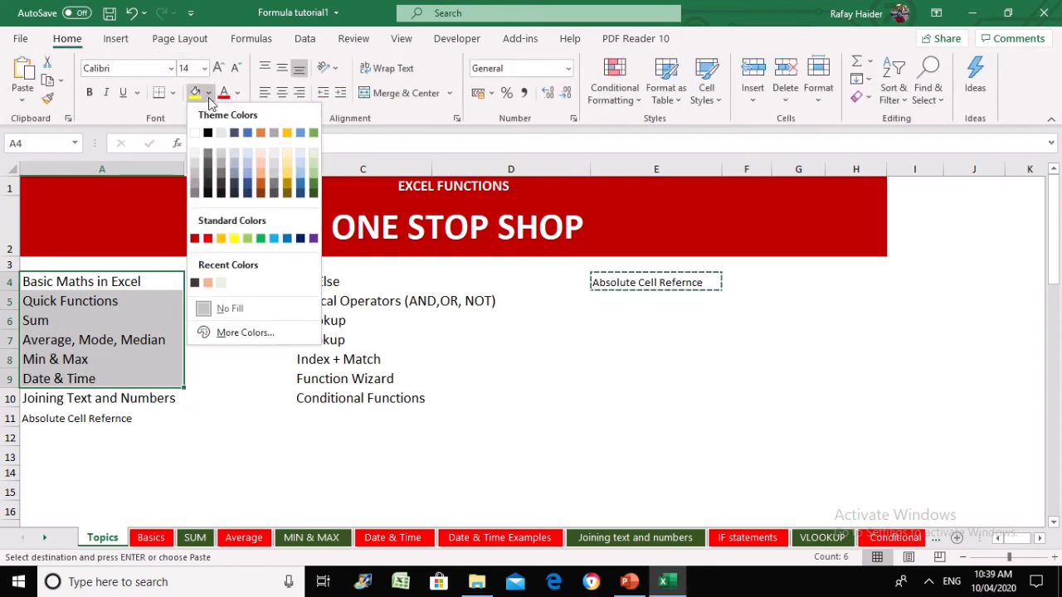
{"action": "left_click", "coordinate": [247, 238]}
{"action": "left_click", "coordinate": [298, 400]}
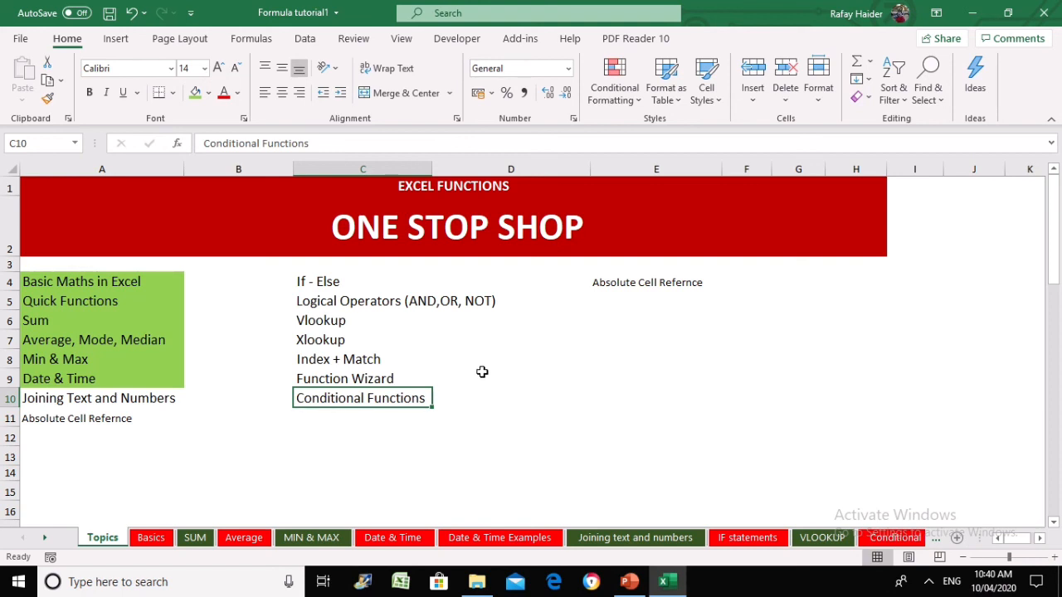
{"action": "left_click", "coordinate": [482, 372]}
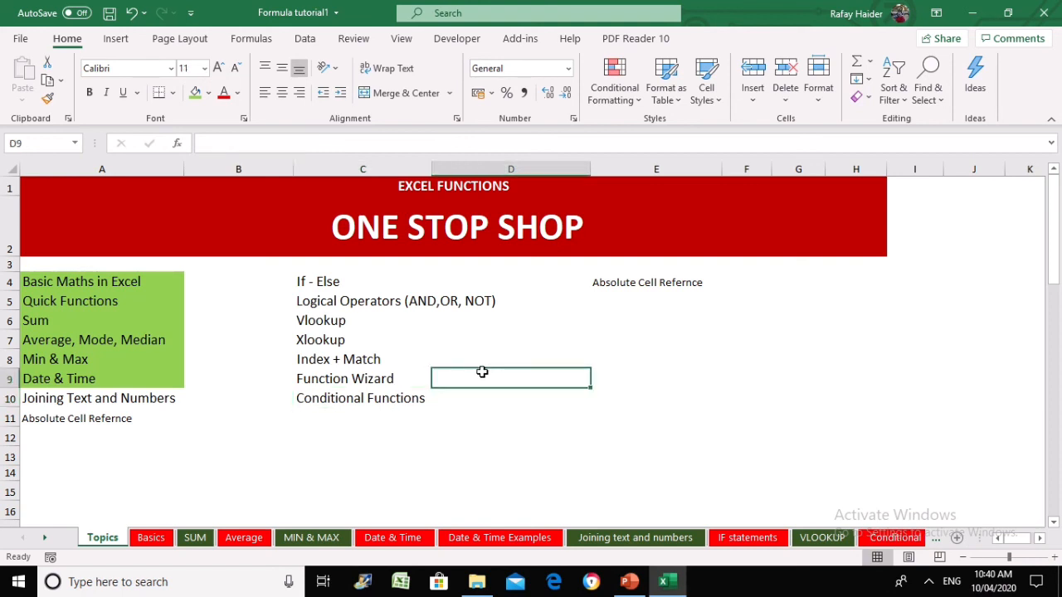